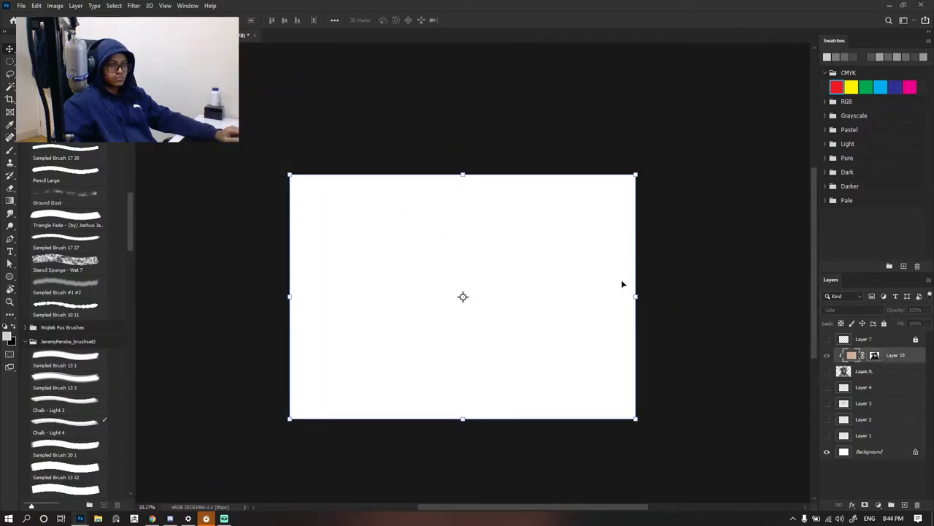
- Deselect Layer 10 so that no layer is active on the blank canvas
left_click(713, 282)
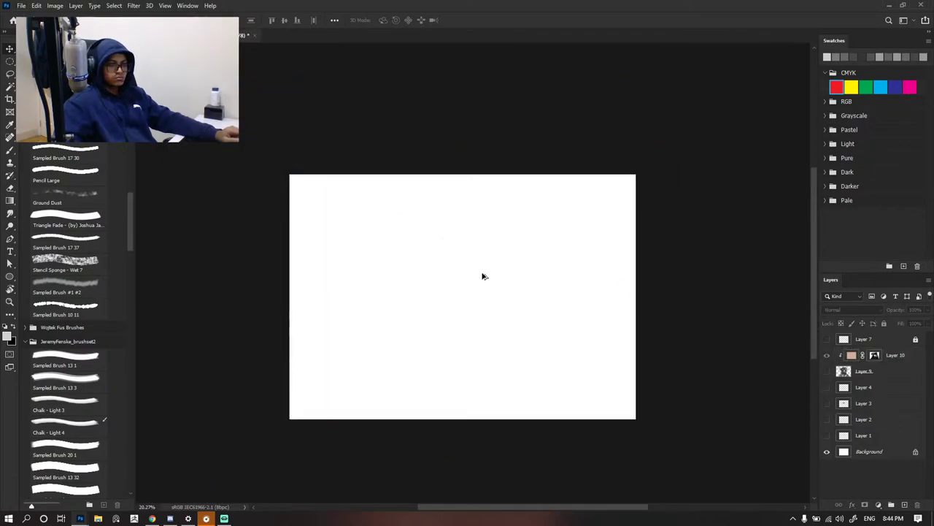
scroll(483, 275, "up", 6)
scroll(493, 271, "down", 3)
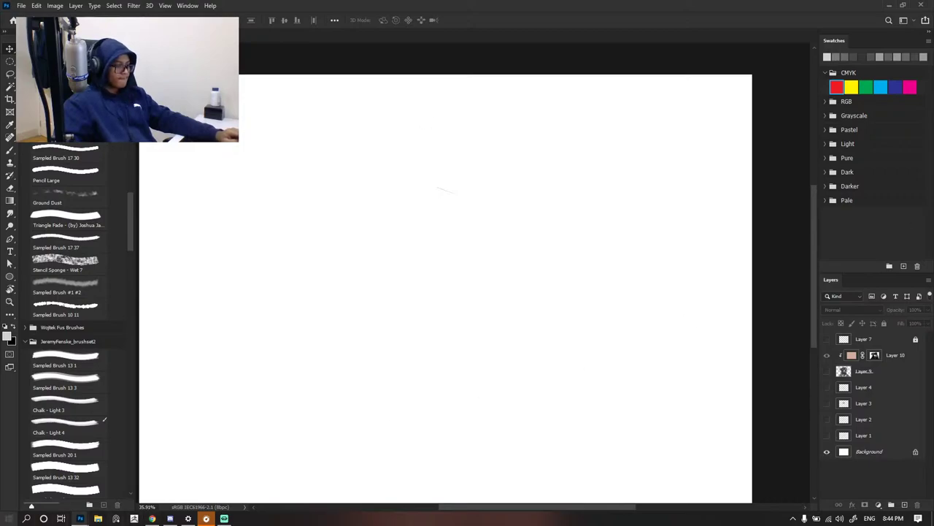
- Launch Spotify through the system search
key("super")
type("s")
left_click(90, 264)
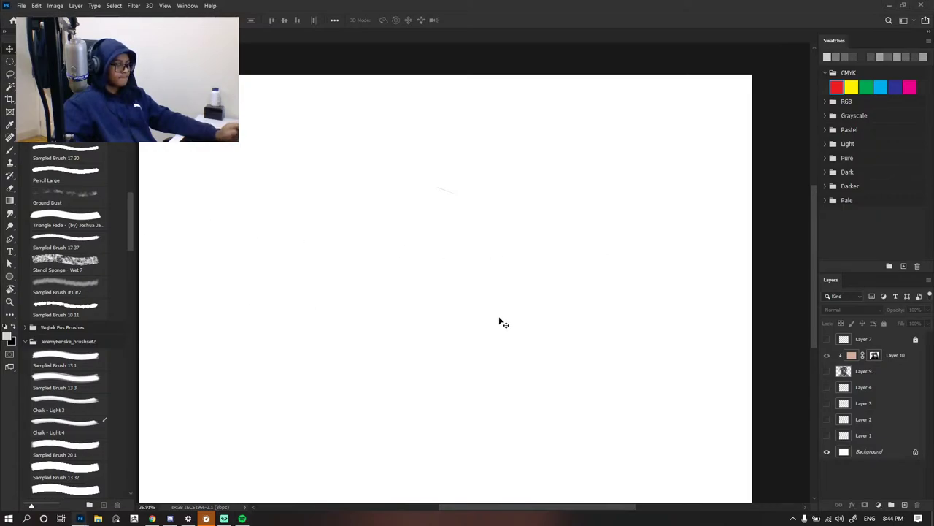
scroll(500, 321, "down", 2)
scroll(500, 320, "up", 1)
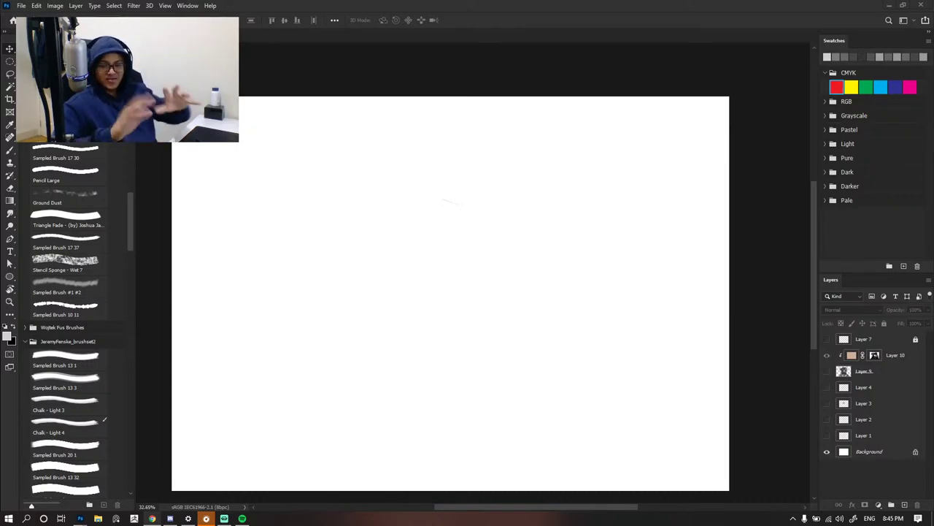
scroll(536, 150, "down", 2)
scroll(536, 150, "up", 2)
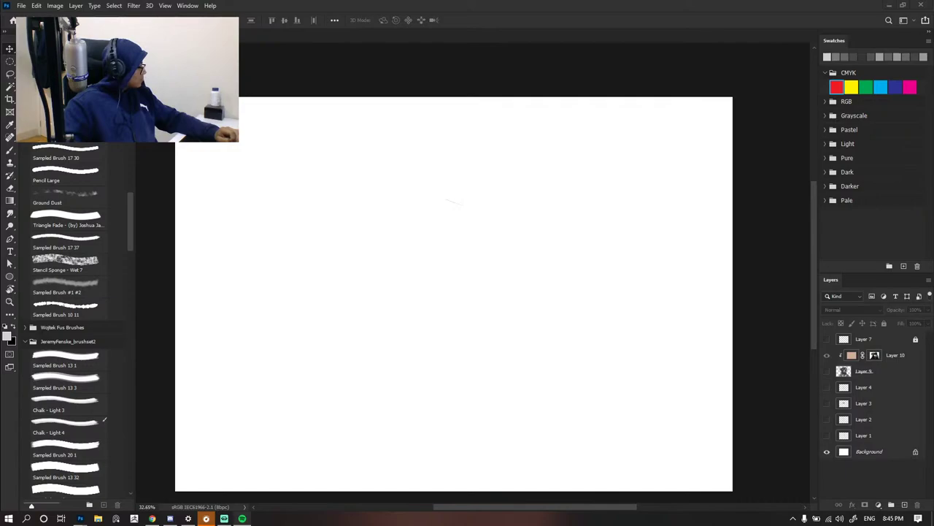
scroll(478, 322, "down", 2)
scroll(409, 255, "up", 1)
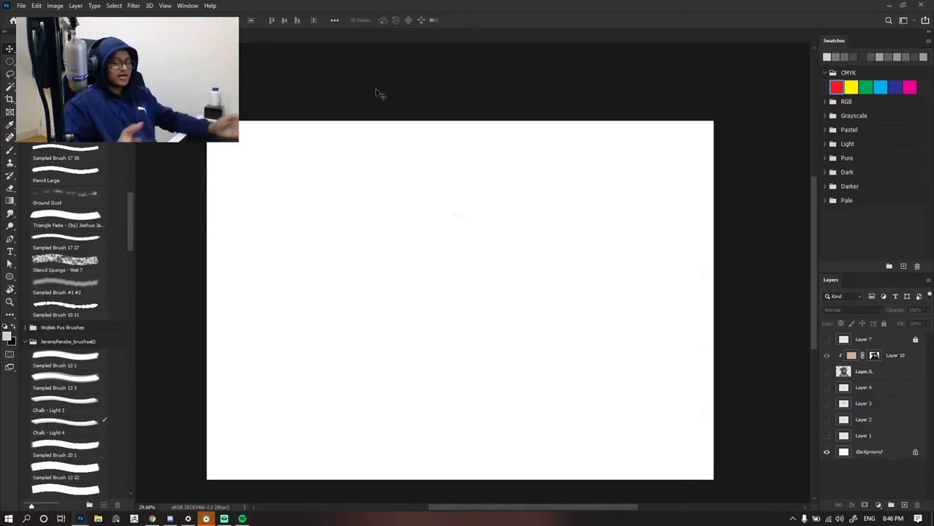
scroll(414, 124, "down", 1)
scroll(450, 156, "up", 1)
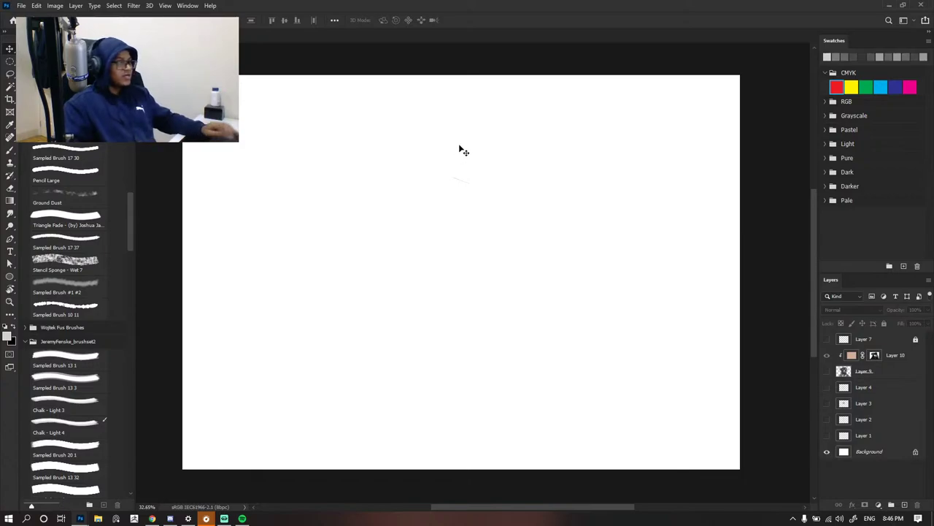
scroll(461, 151, "down", 1)
scroll(460, 171, "up", 1)
scroll(457, 180, "up", 1)
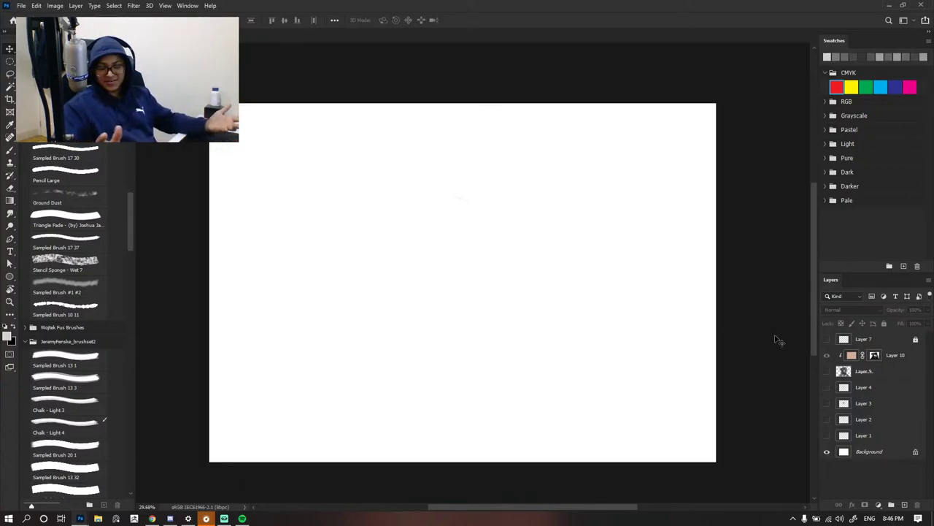
- Make Layer 7 with the head sketches and the pirate portrait layer directly below Layer 10 visible
left_click(827, 340)
left_click(828, 371)
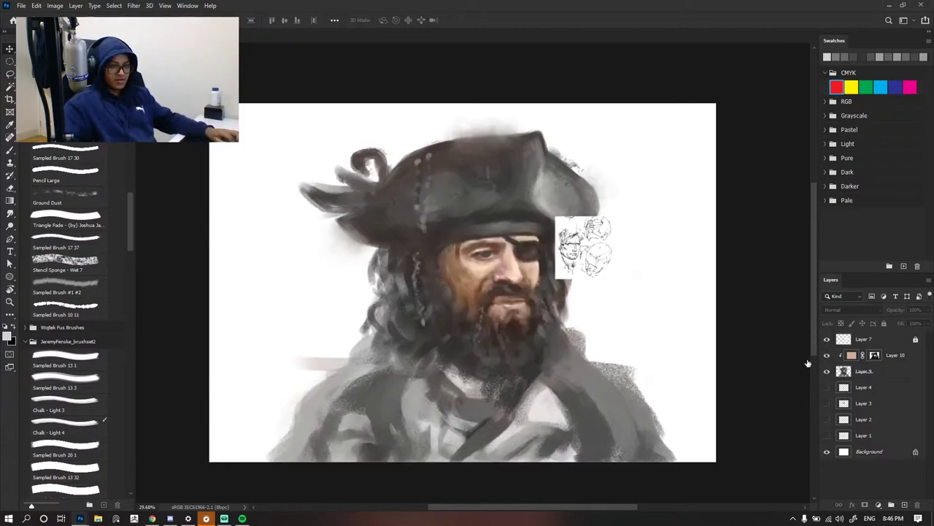
scroll(581, 251, "down", 2)
scroll(602, 256, "up", 1)
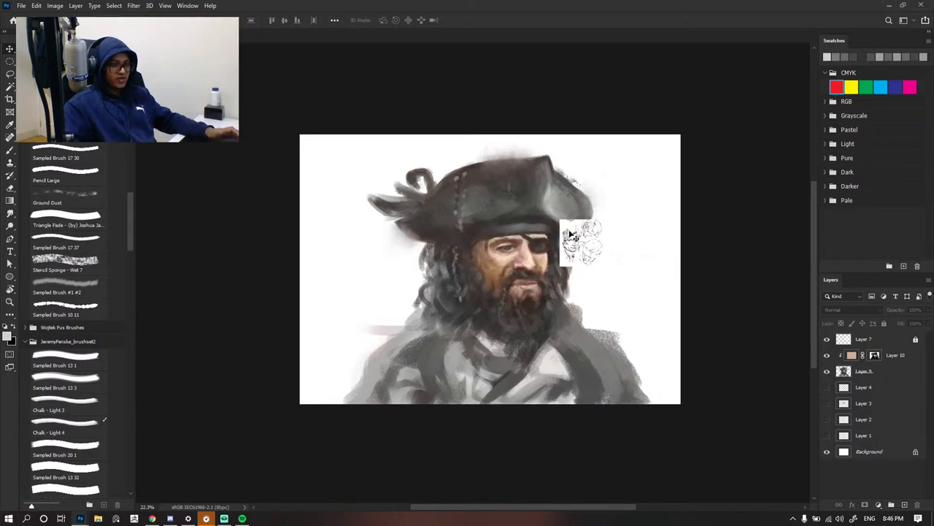
scroll(606, 261, "up", 2)
left_click_drag(580, 235, 676, 271)
key("ctrl+z")
key("ctrl+z")
key("ctrl+shift+z")
key("ctrl+shift+z")
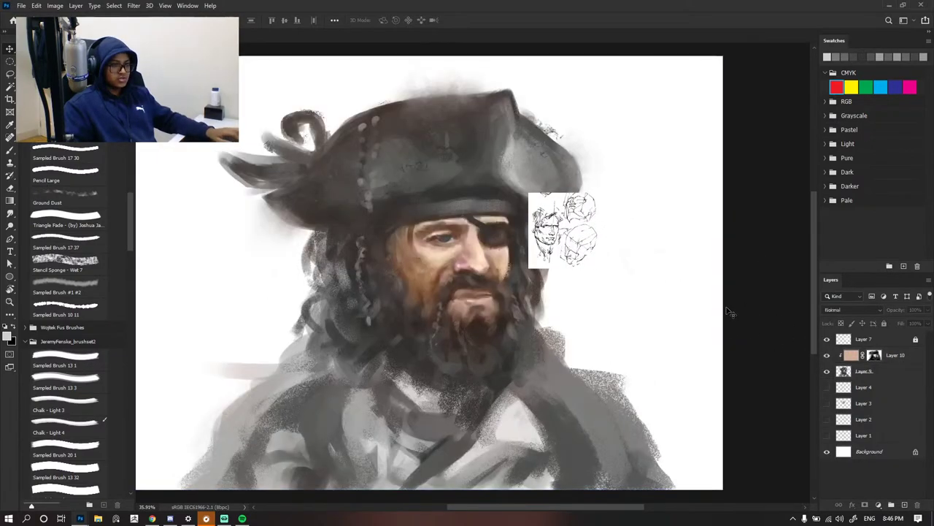
- Hide Layer 7 so that the small head-sketch inset no longer covers the portrait
left_click(827, 338)
scroll(451, 248, "down", 2)
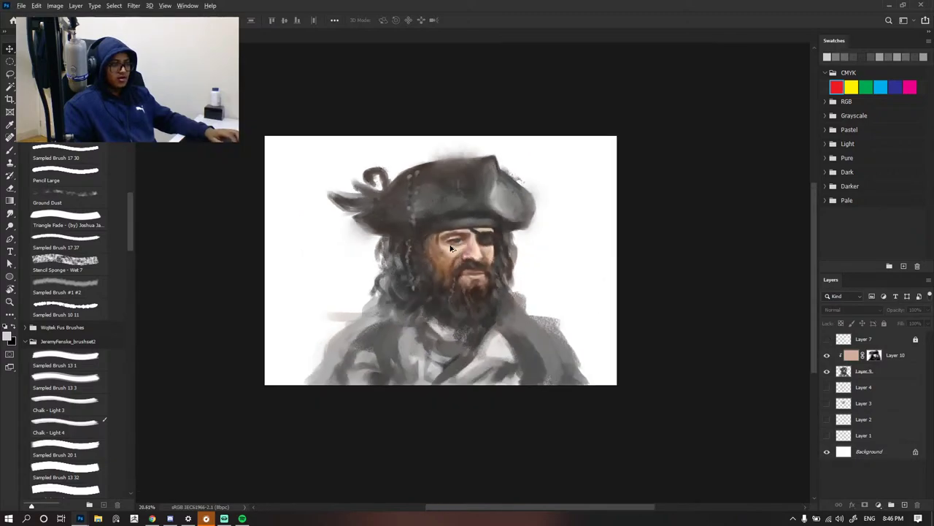
scroll(450, 248, "up", 2)
scroll(482, 257, "up", 1)
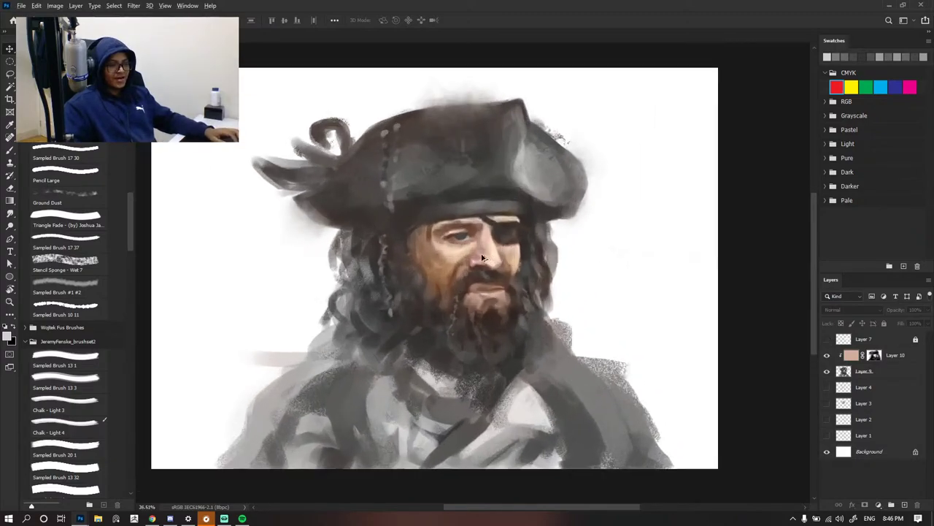
- Examine the coloured pirate portrait, comparing the face, beard and hat up close with the full composition
scroll(482, 257, "up", 2)
scroll(482, 256, "up", 2)
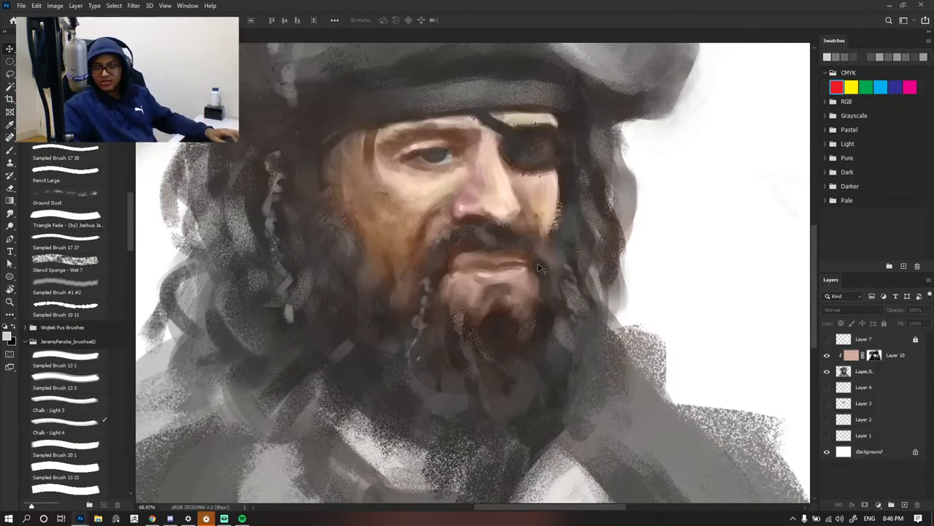
scroll(538, 265, "down", 3)
scroll(527, 259, "up", 3)
scroll(494, 213, "down", 3)
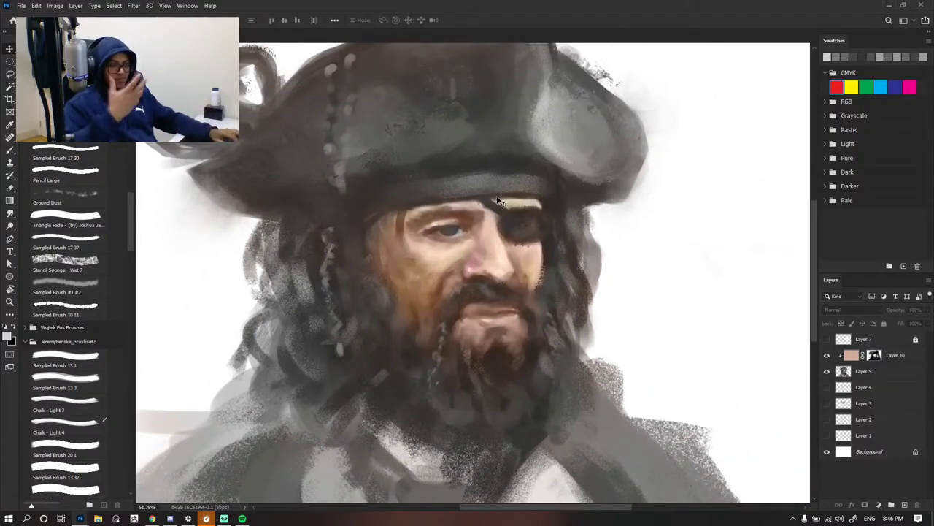
scroll(498, 202, "down", 6)
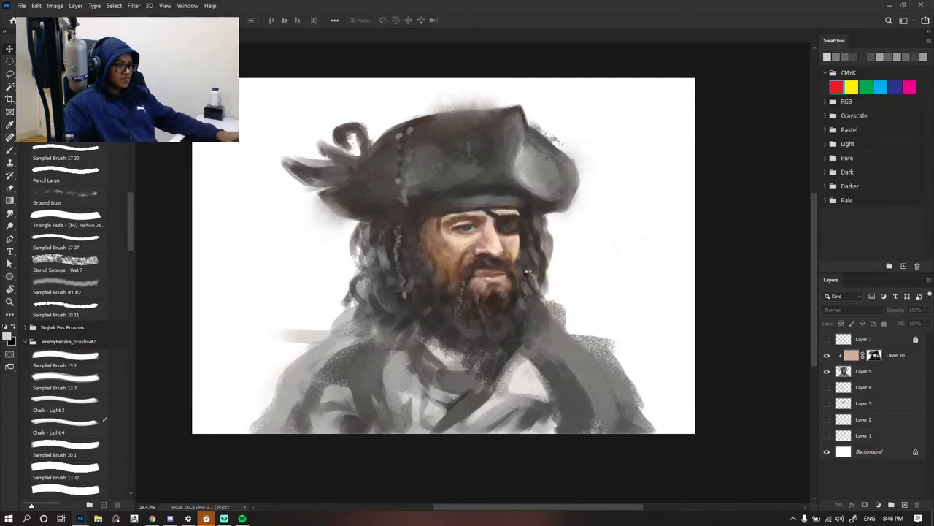
key("ctrl+shift+h")
key("h")
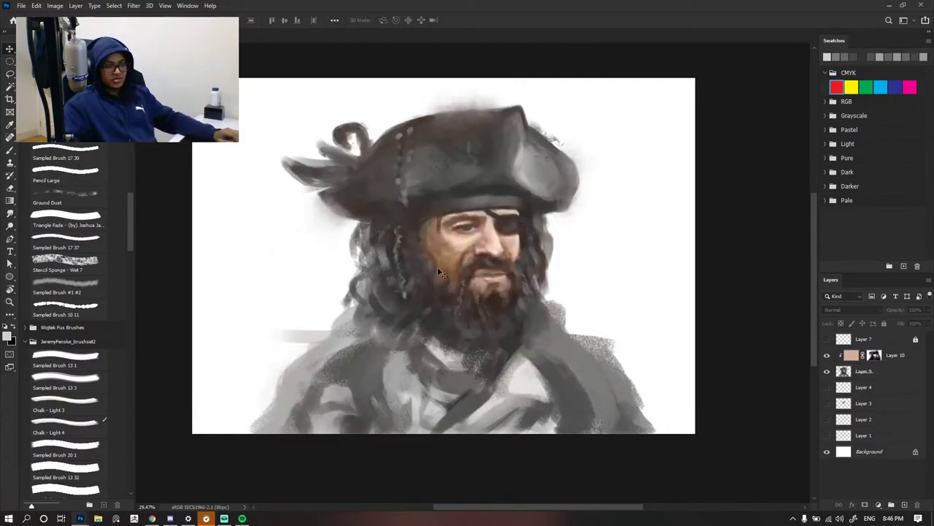
scroll(452, 259, "up", 2)
scroll(468, 252, "up", 1)
scroll(538, 215, "down", 4)
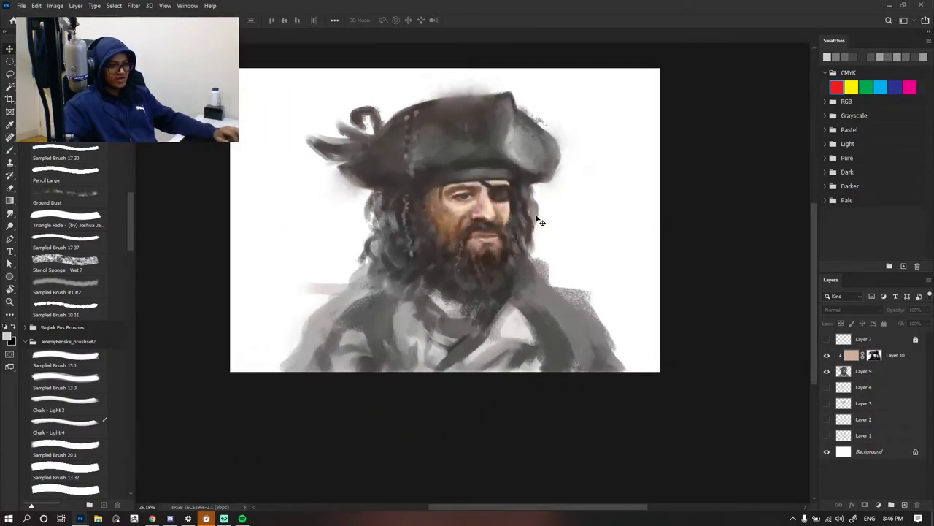
scroll(540, 222, "up", 2)
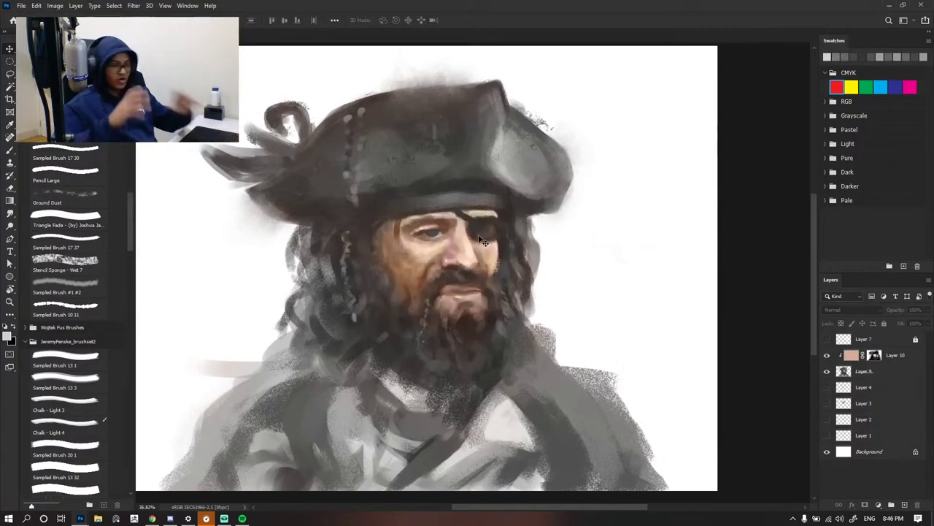
scroll(482, 240, "up", 2)
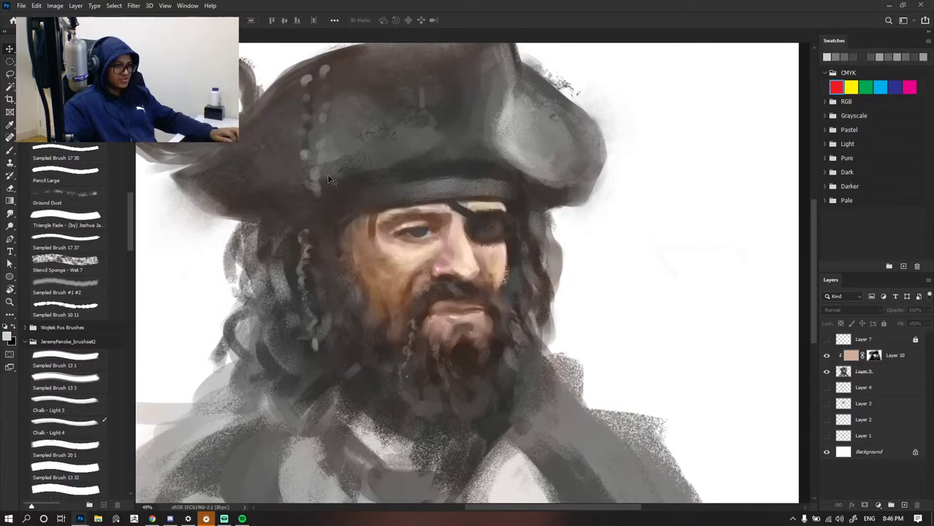
scroll(358, 402, "up", 2)
scroll(462, 193, "down", 2)
scroll(451, 243, "up", 2)
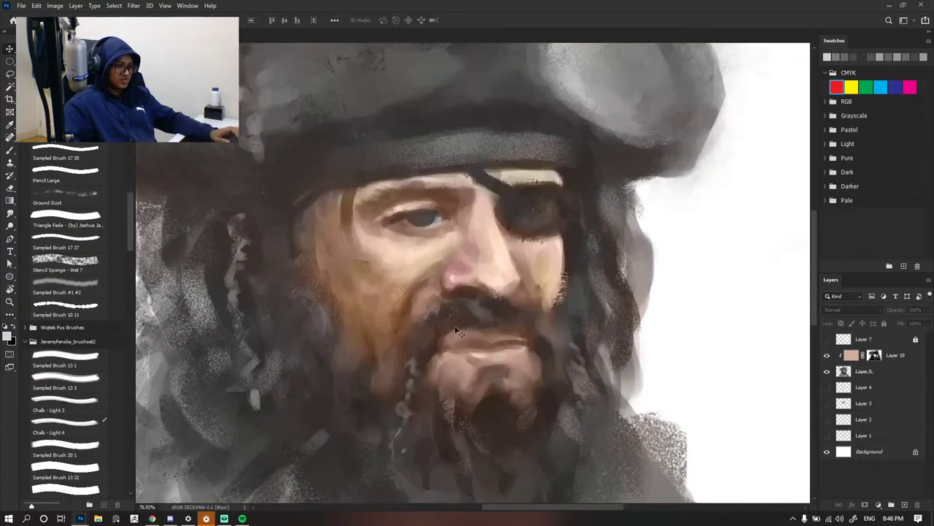
scroll(542, 276, "down", 1)
scroll(543, 276, "down", 4)
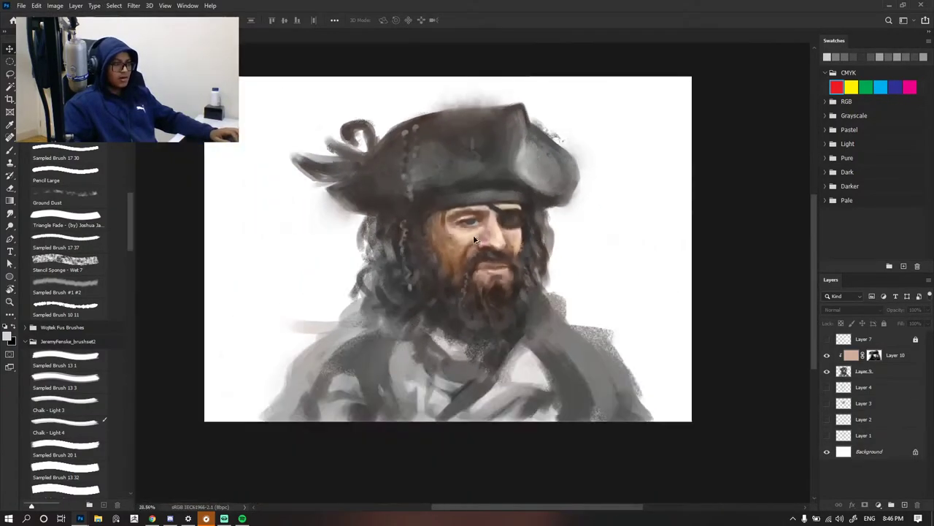
scroll(487, 248, "up", 3)
scroll(371, 357, "down", 2)
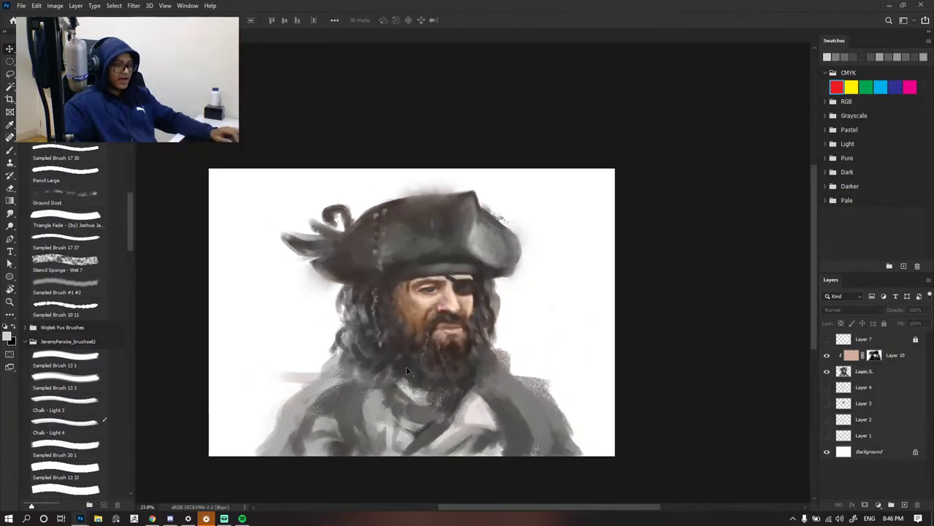
scroll(475, 426, "down", 1)
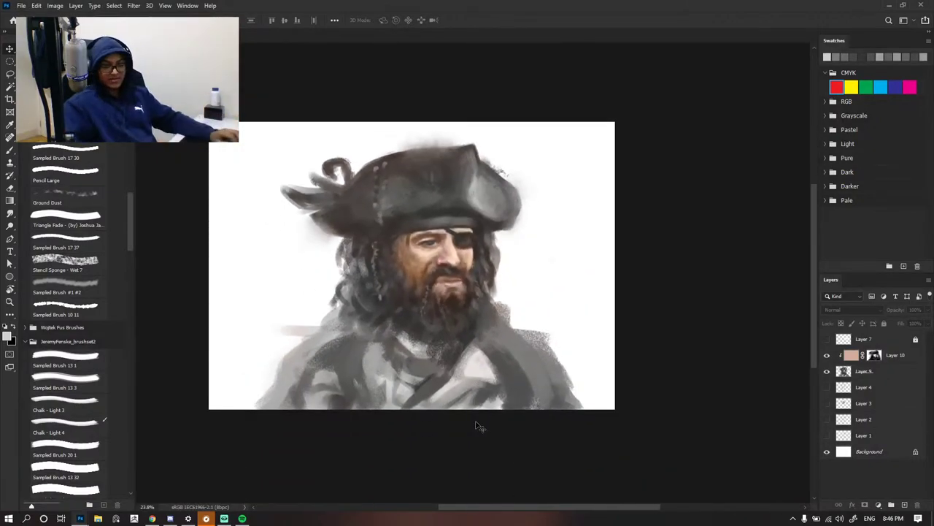
scroll(534, 326, "up", 1)
scroll(494, 350, "down", 1)
scroll(362, 372, "up", 1)
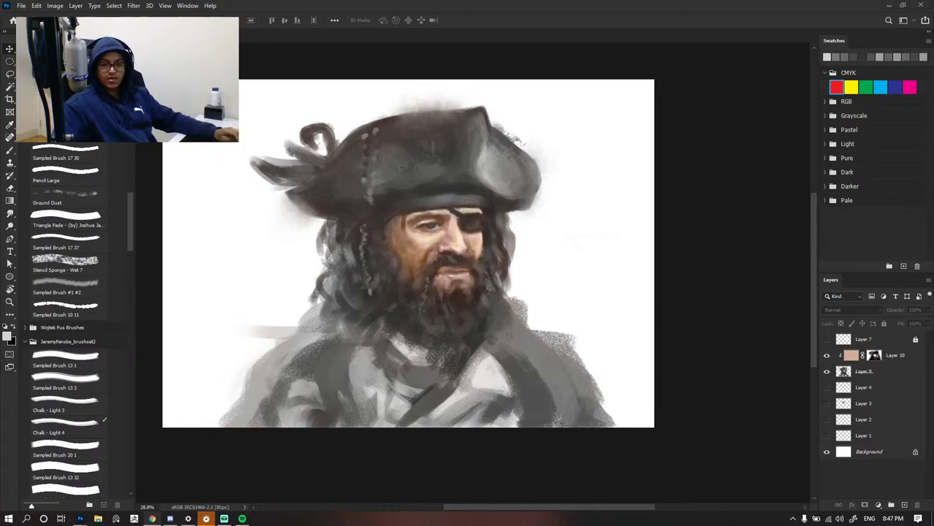
left_click(727, 232)
scroll(478, 254, "up", 4)
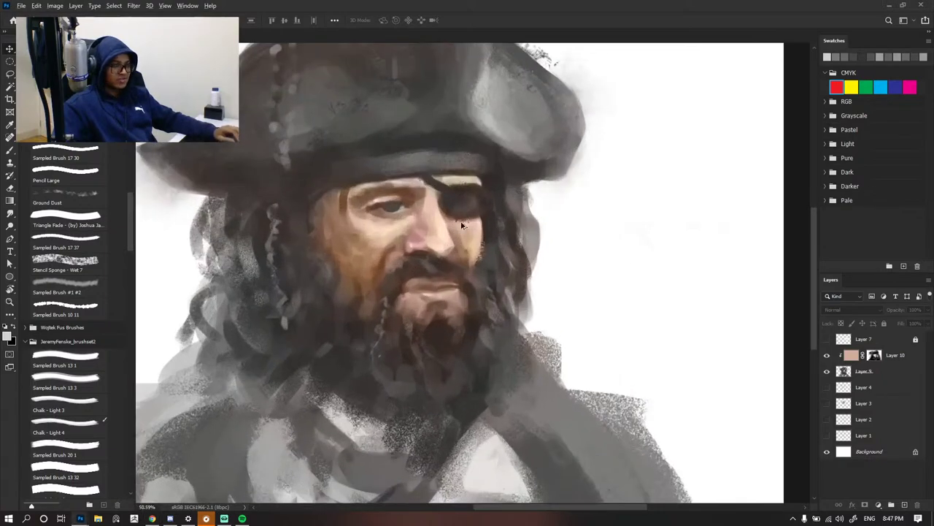
scroll(453, 226, "down", 5)
scroll(399, 196, "up", 4)
scroll(482, 247, "down", 5)
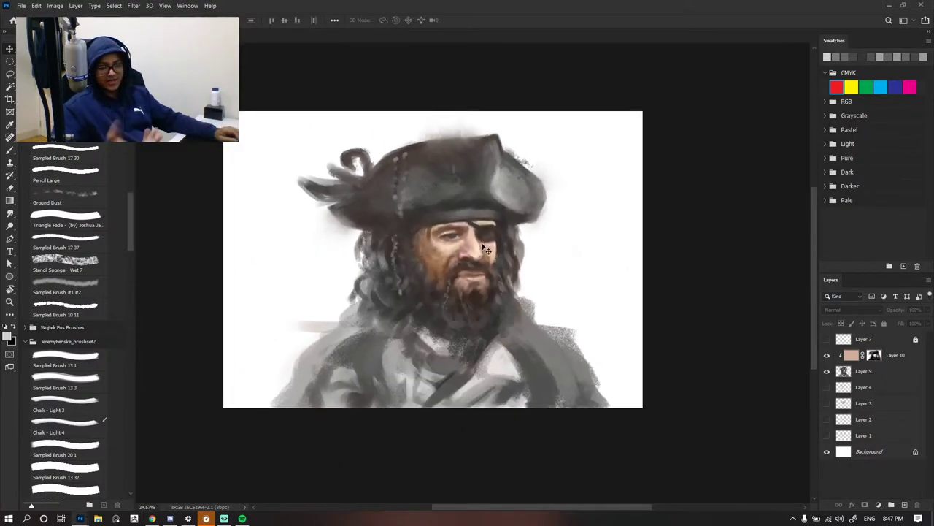
scroll(480, 246, "up", 3)
scroll(479, 248, "up", 2)
scroll(482, 255, "down", 1)
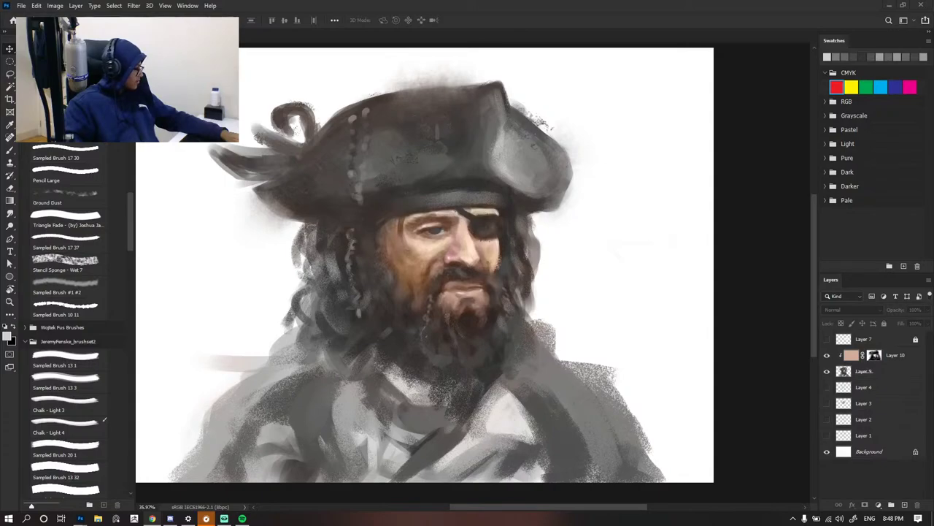
scroll(557, 272, "down", 3)
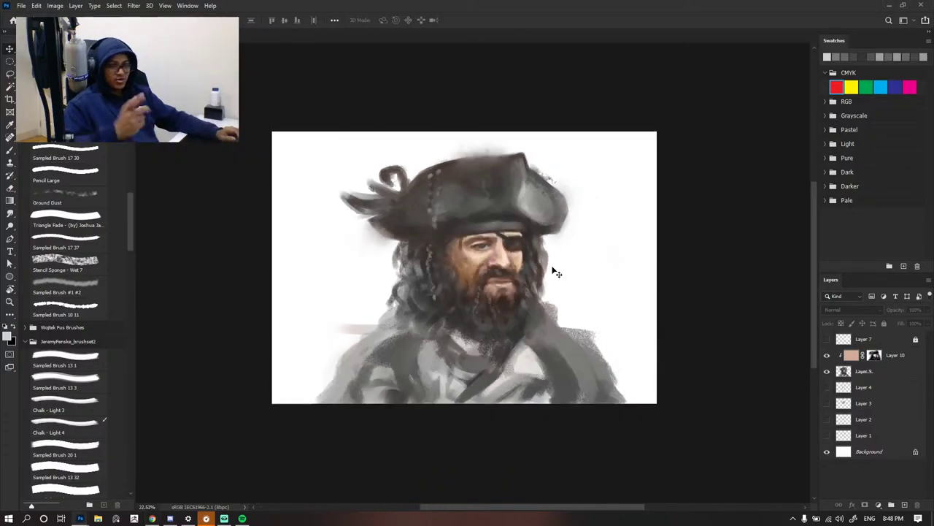
scroll(502, 262, "up", 6)
scroll(562, 279, "down", 5)
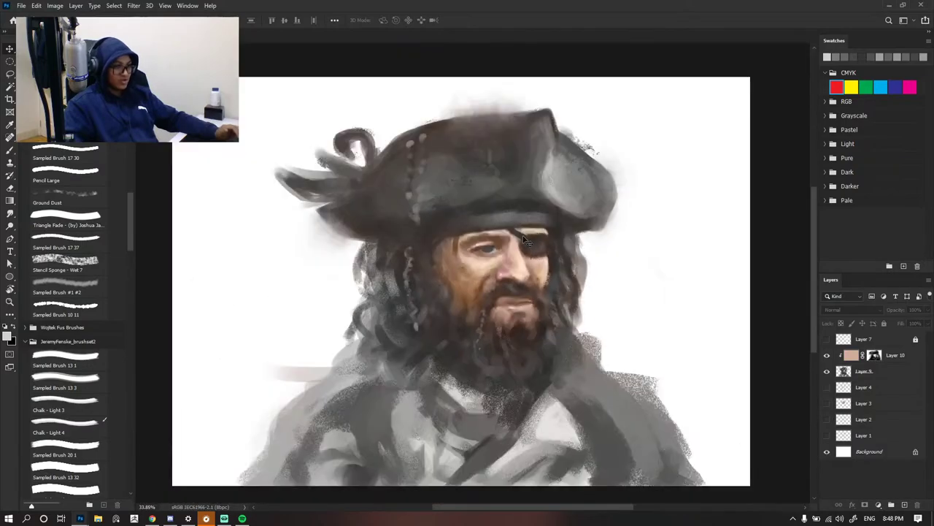
scroll(537, 294, "up", 3)
- Hide the Layer 10 colour overlay and study the portrait's face and hat in grayscale
left_click(827, 355)
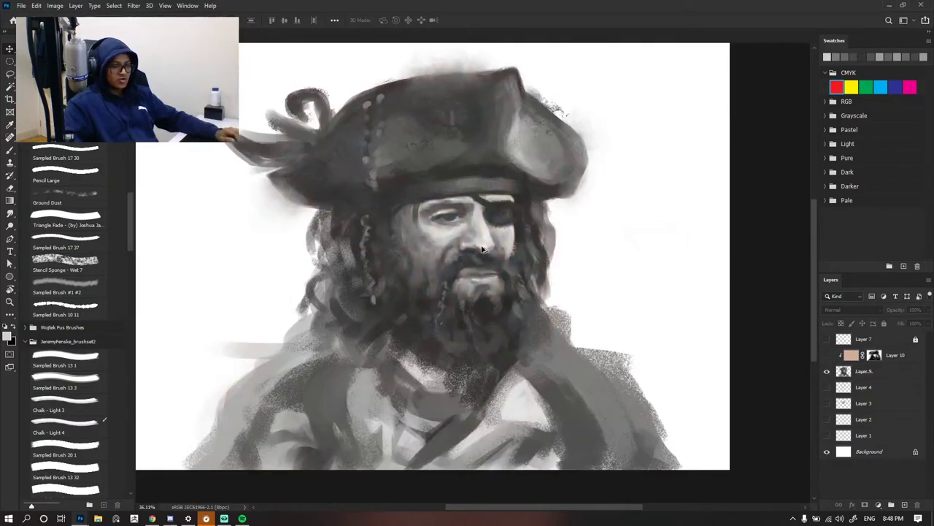
scroll(488, 246, "down", 2)
scroll(488, 246, "up", 4)
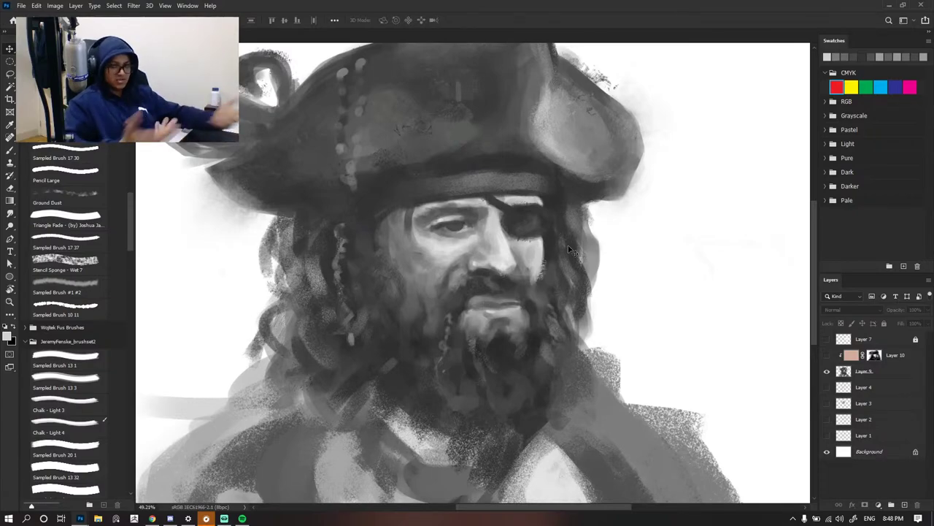
scroll(572, 250, "down", 2)
scroll(407, 198, "up", 3)
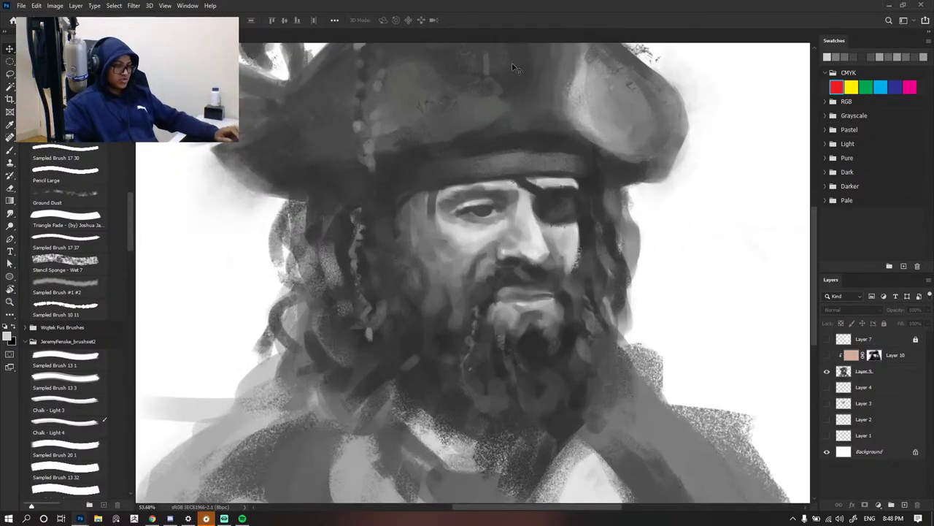
scroll(406, 198, "down", 2)
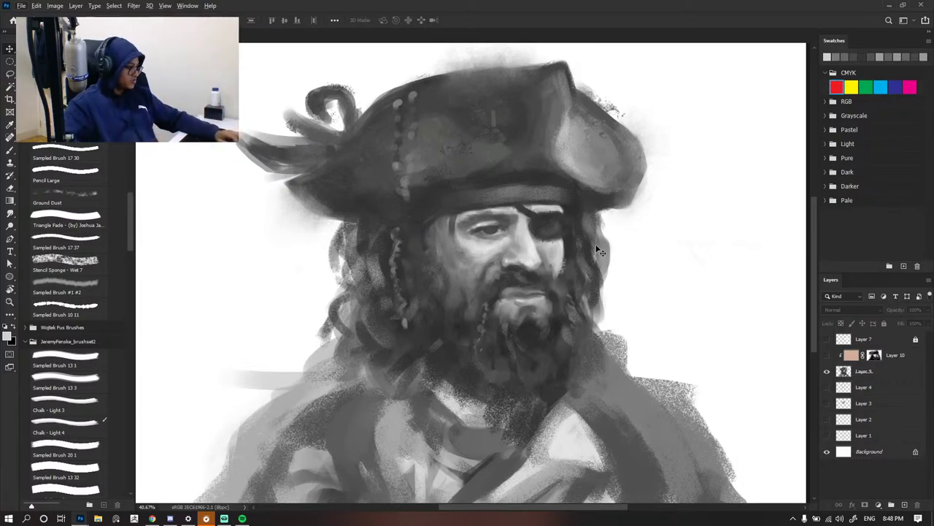
scroll(597, 251, "up", 1)
scroll(598, 250, "up", 1)
scroll(599, 251, "up", 1)
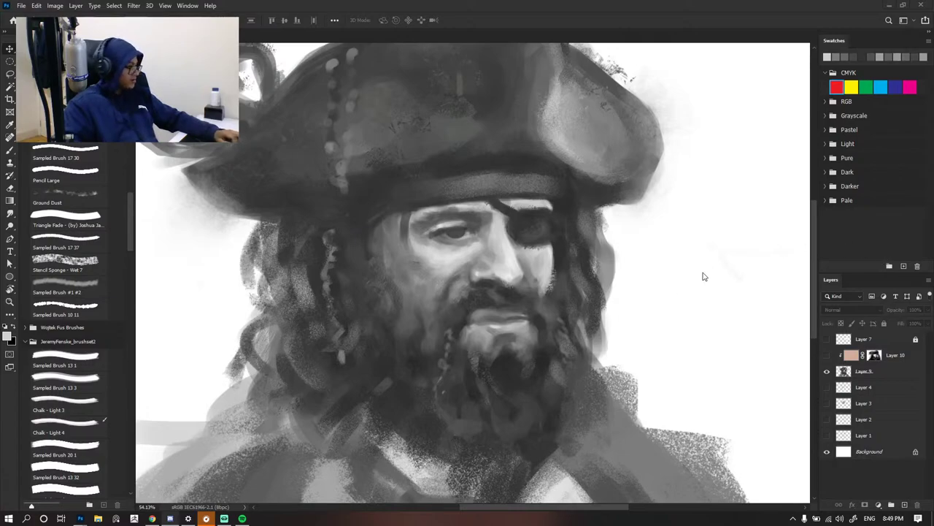
- Compare the grayscale portrait with its coloured version by showing the Layer 10 overlay and hiding it again
scroll(612, 292, "down", 2)
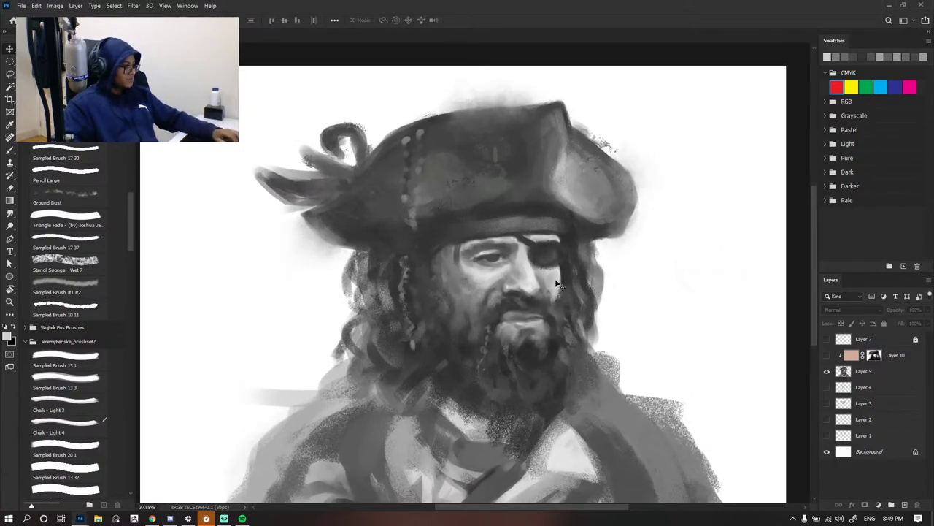
scroll(556, 283, "up", 1)
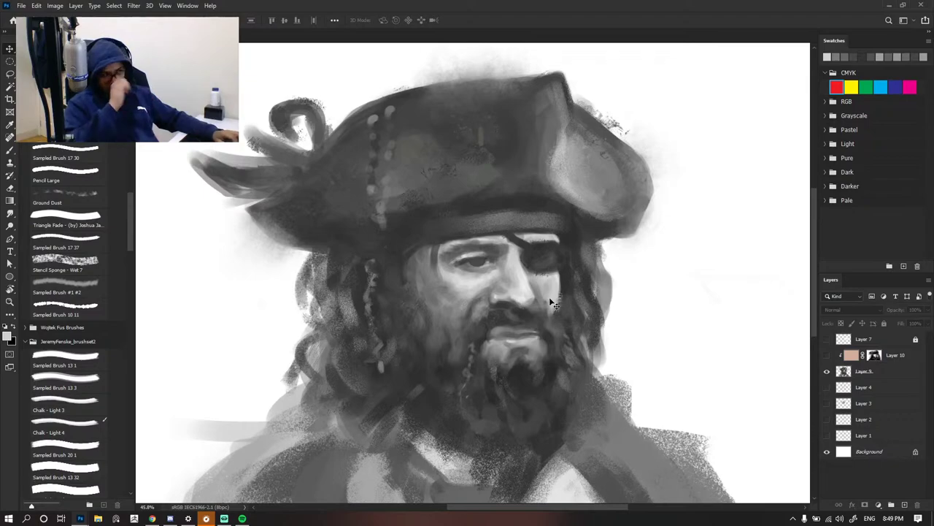
scroll(576, 248, "down", 1)
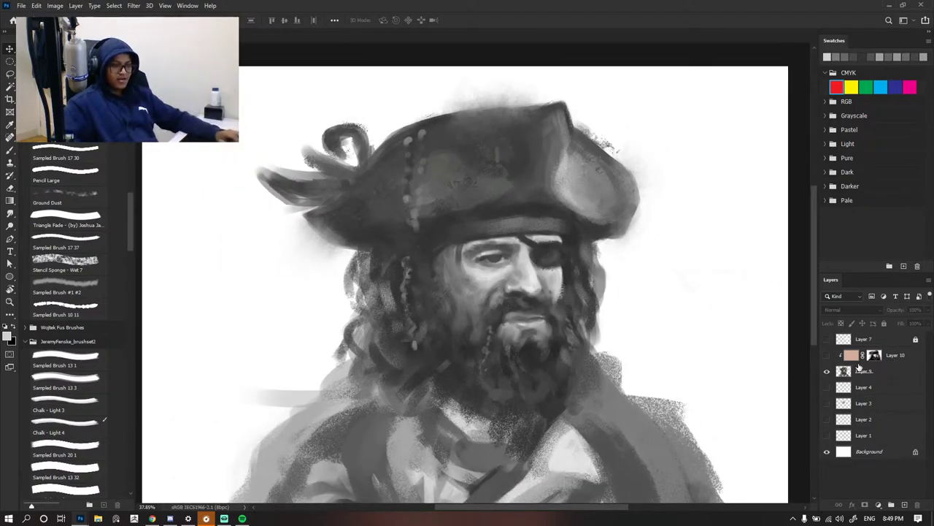
left_click(815, 355)
scroll(464, 235, "down", 3)
scroll(497, 143, "up", 3)
scroll(497, 142, "up", 2)
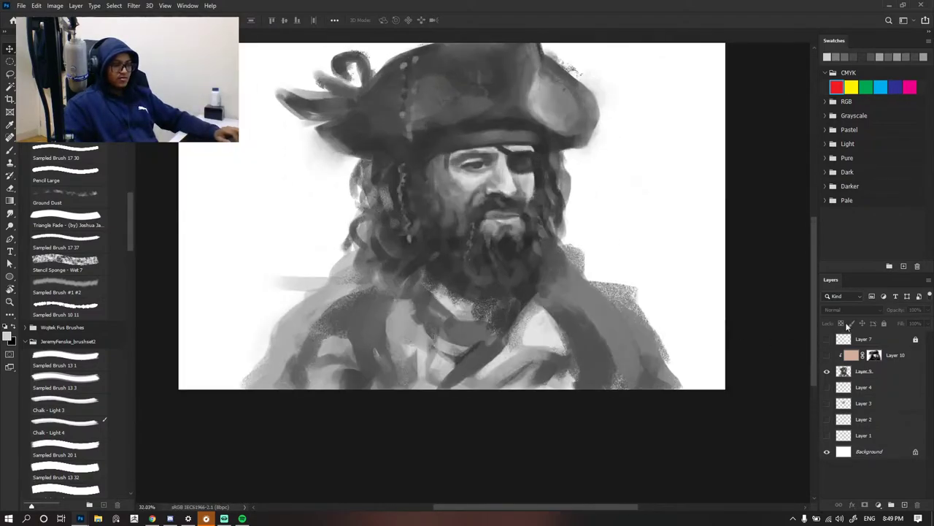
left_click(828, 356)
left_click(829, 357)
scroll(575, 241, "down", 1)
scroll(575, 240, "up", 3)
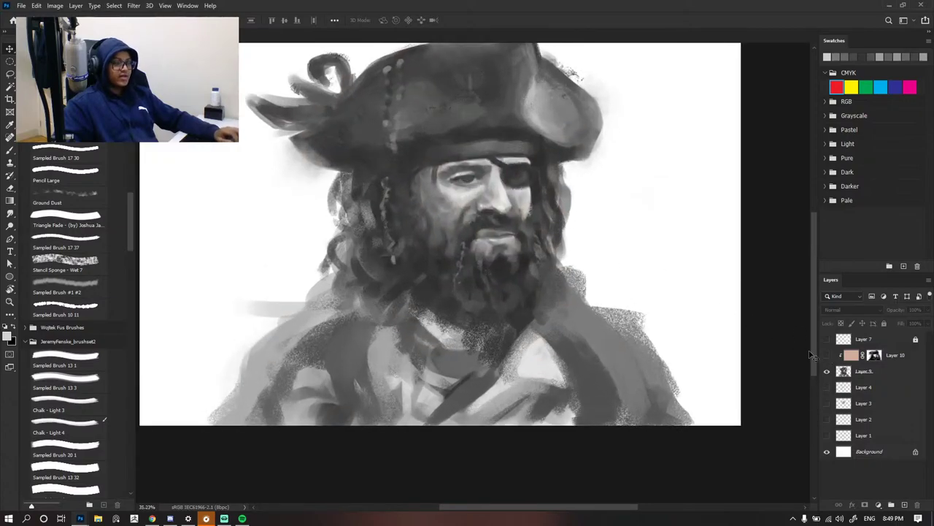
- Examine the grayscale pirate portrait, alternating between the full composition and closer views of the face, beard and hat
scroll(422, 236, "down", 5)
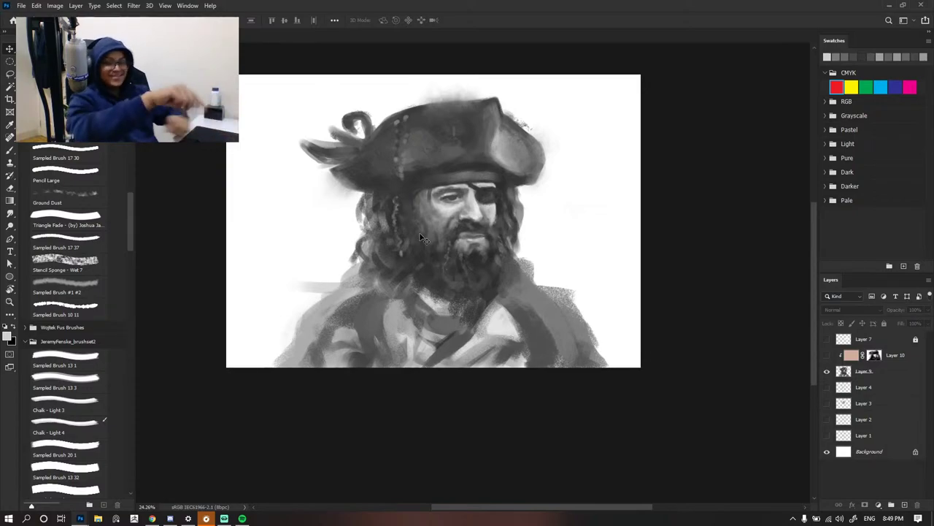
scroll(465, 182, "up", 1)
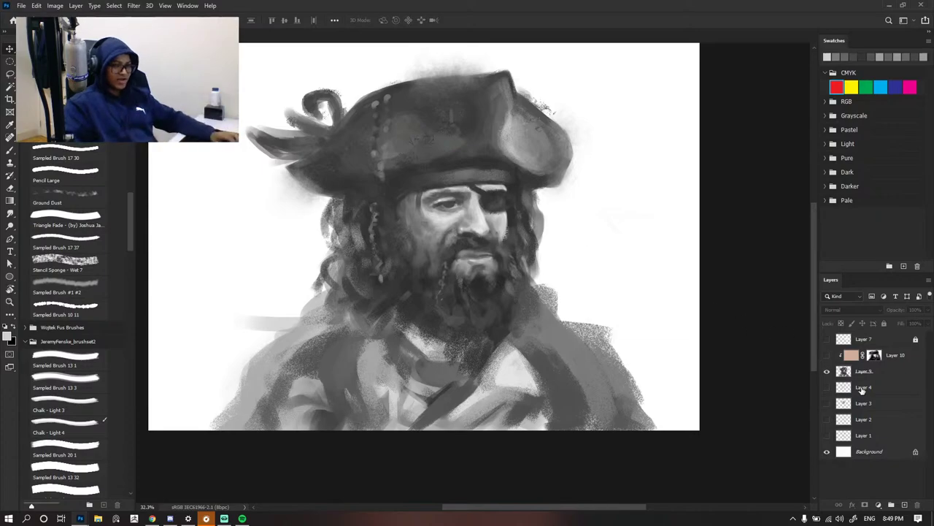
scroll(474, 261, "up", 1)
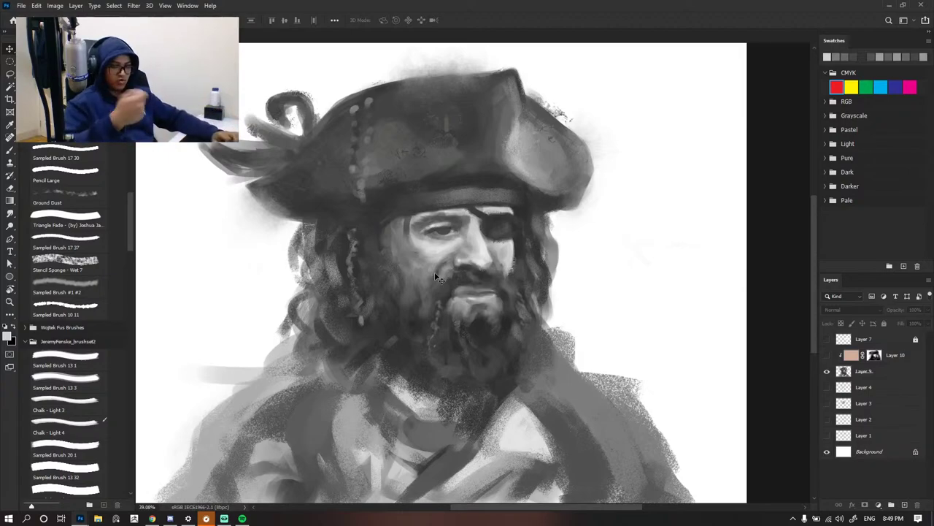
scroll(436, 278, "down", 3)
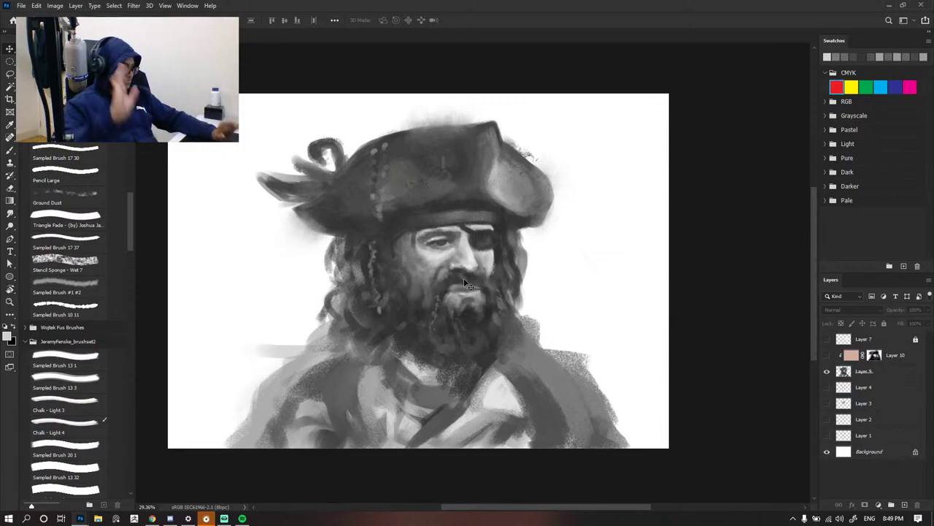
scroll(467, 284, "up", 1)
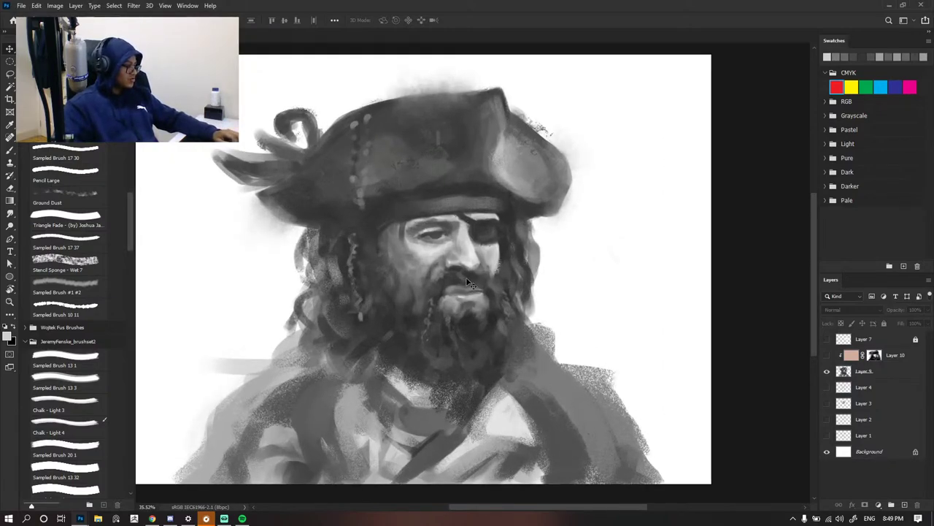
scroll(467, 281, "up", 1)
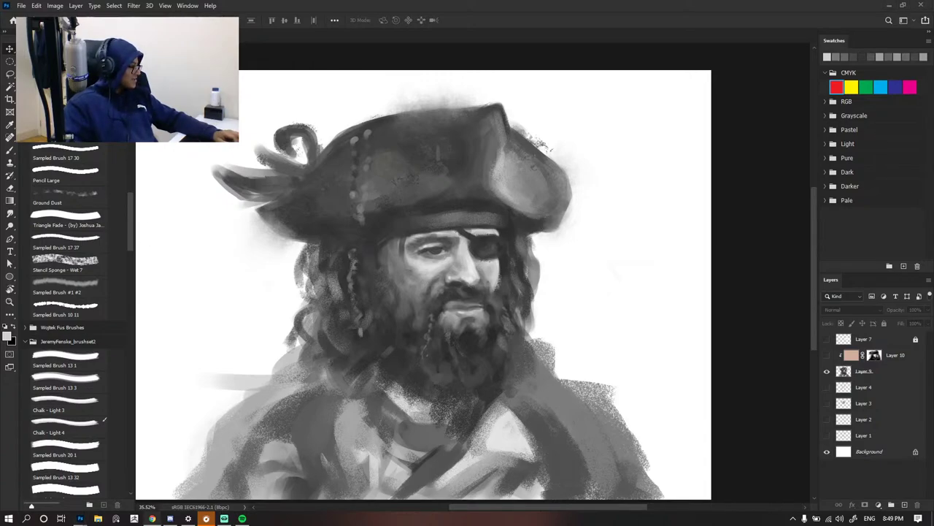
left_click(730, 298)
scroll(649, 308, "down", 2)
scroll(606, 301, "up", 3)
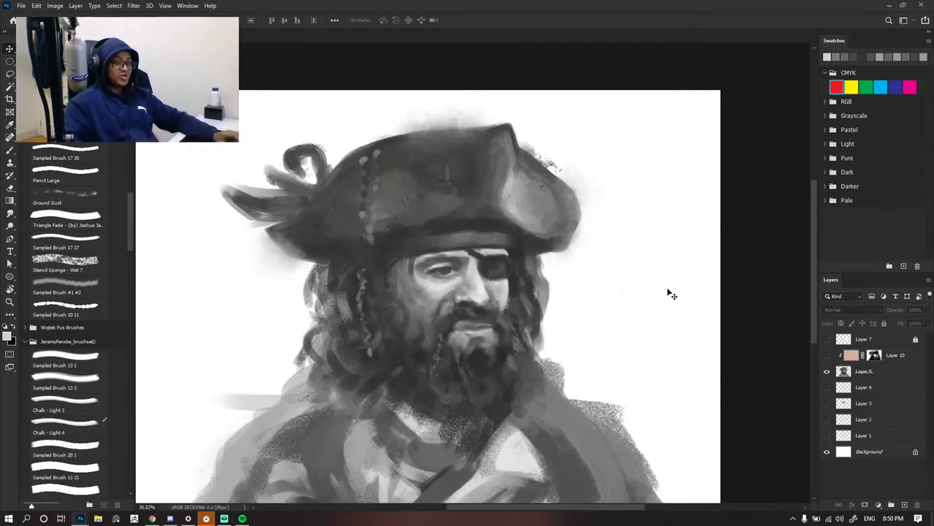
scroll(655, 293, "up", 1)
key("b")
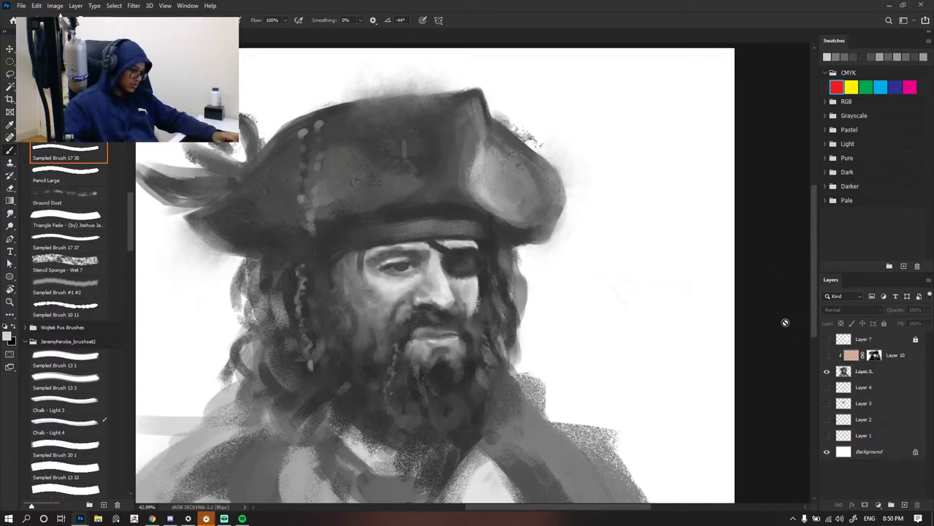
scroll(755, 328, "down", 3)
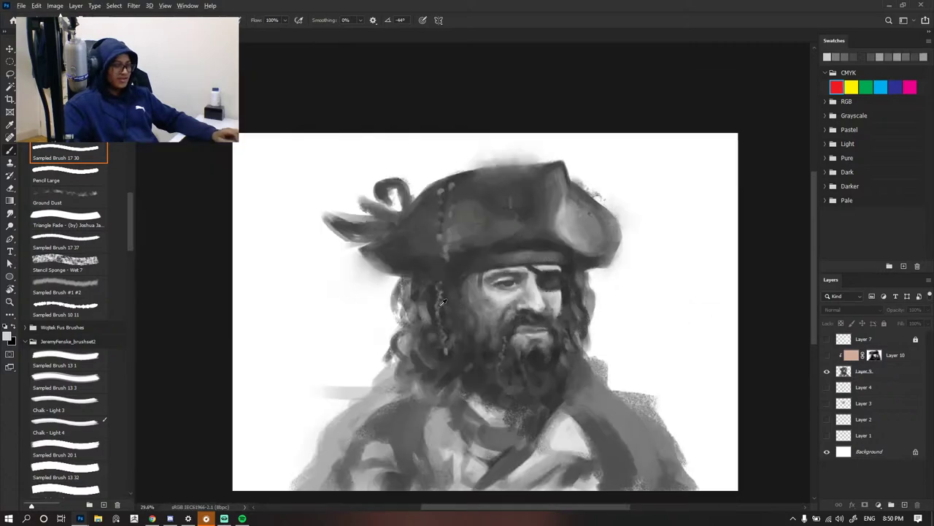
scroll(587, 302, "up", 1)
key("v")
scroll(612, 310, "up", 3)
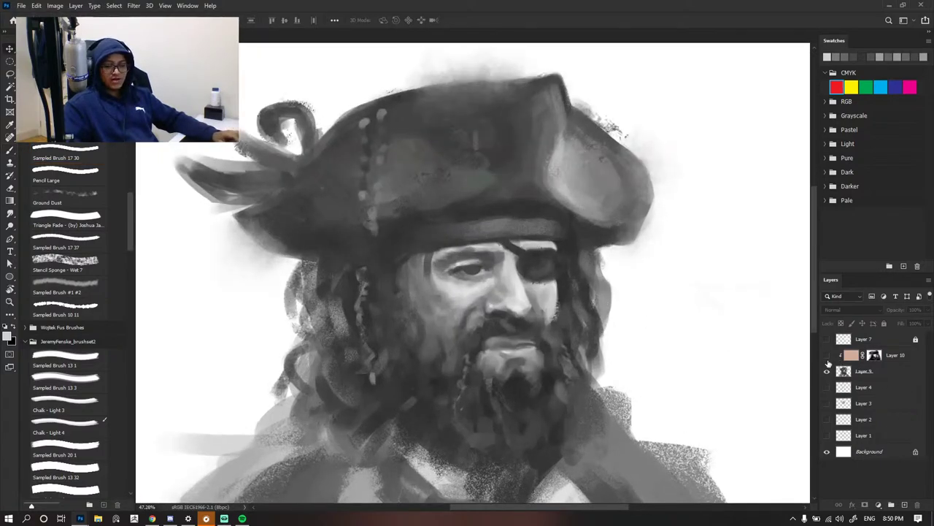
- Show the Layer 10 colour overlay to inspect the face up close, and hide it again
left_click(828, 354)
scroll(626, 317, "up", 4)
key("b")
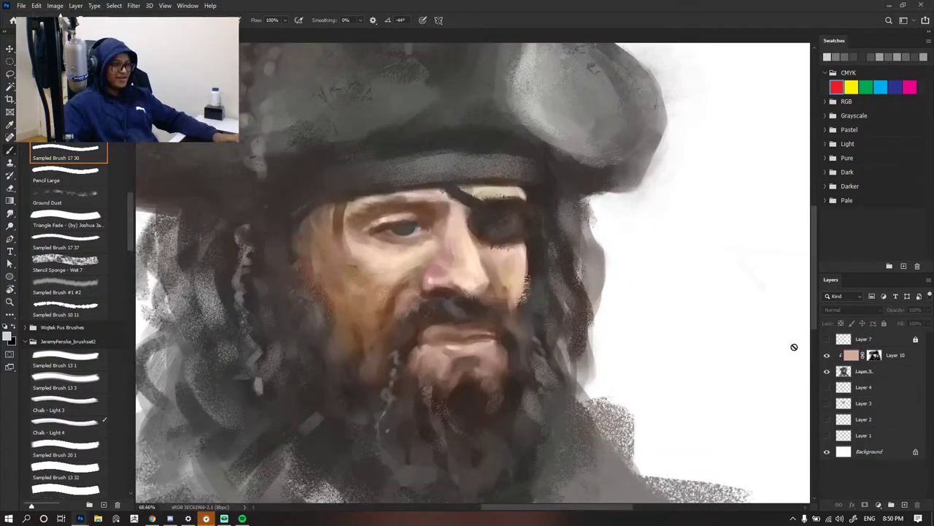
left_click(827, 356)
- Select the portrait layer directly below Layer 10 and paint sampled dark gray along the upper edge of the eye patch
left_click(885, 371)
scroll(562, 252, "up", 3)
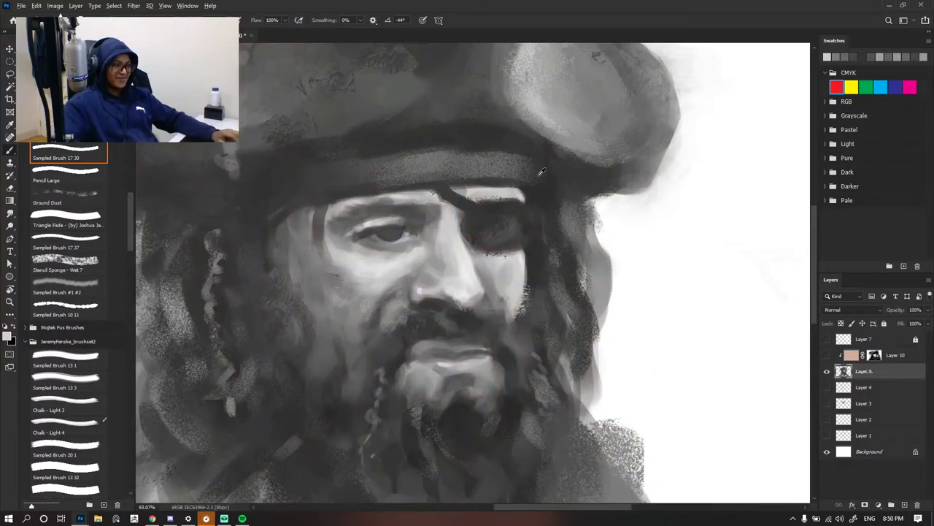
left_click(474, 253, "alt")
mouse_move(491, 213)
left_mouse_down()
mouse_move(468, 211)
mouse_move(528, 208)
left_mouse_up()
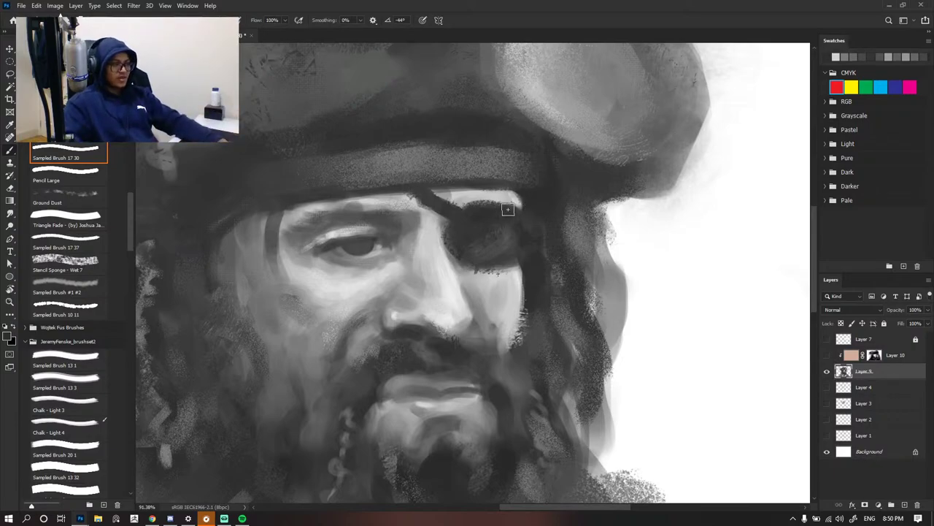
left_click_drag(506, 209, 482, 206)
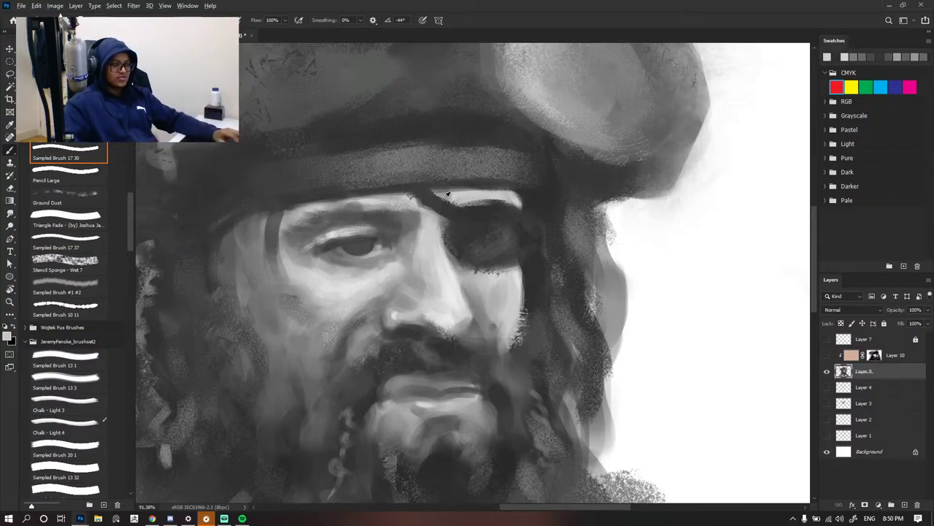
scroll(489, 200, "down", 3)
scroll(561, 210, "up", 3)
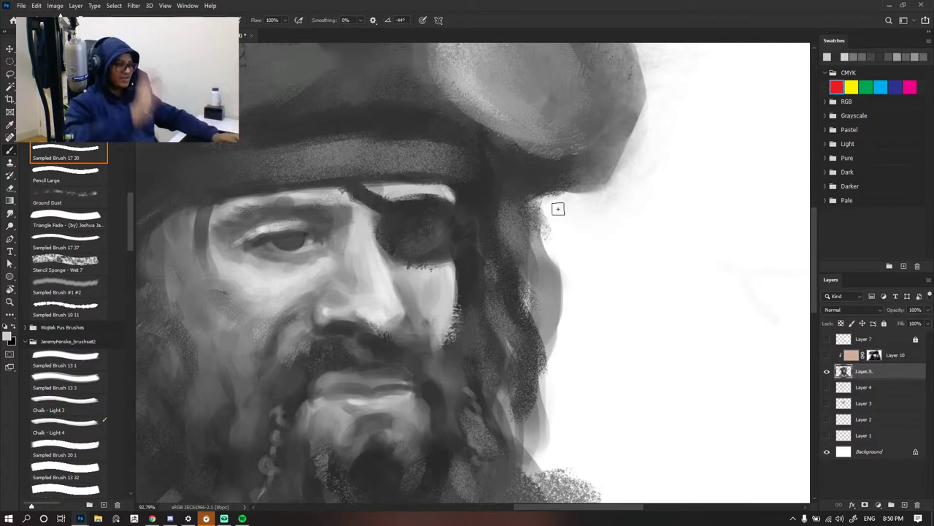
- Using Sampled Brush 10 11 at a much smaller size, paint a sampled gray down the outer side of the eye patch
left_click(66, 268)
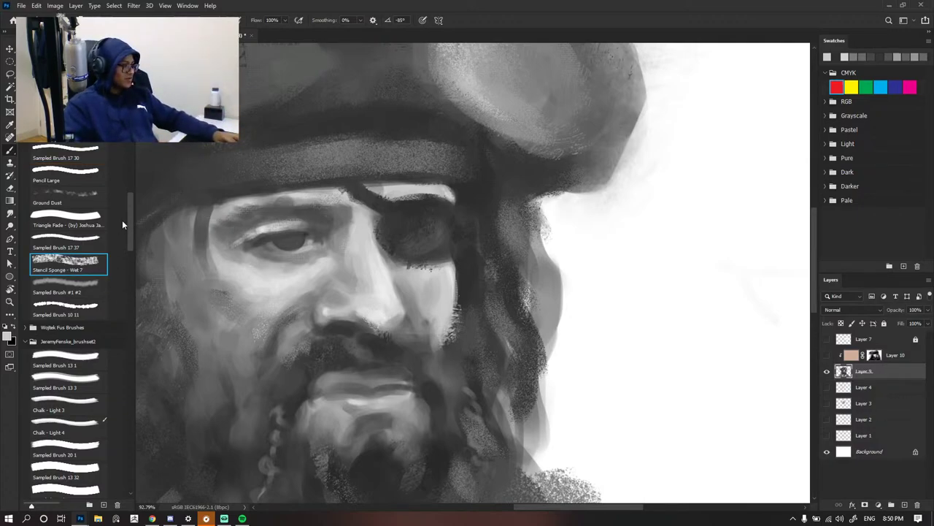
left_click(69, 314)
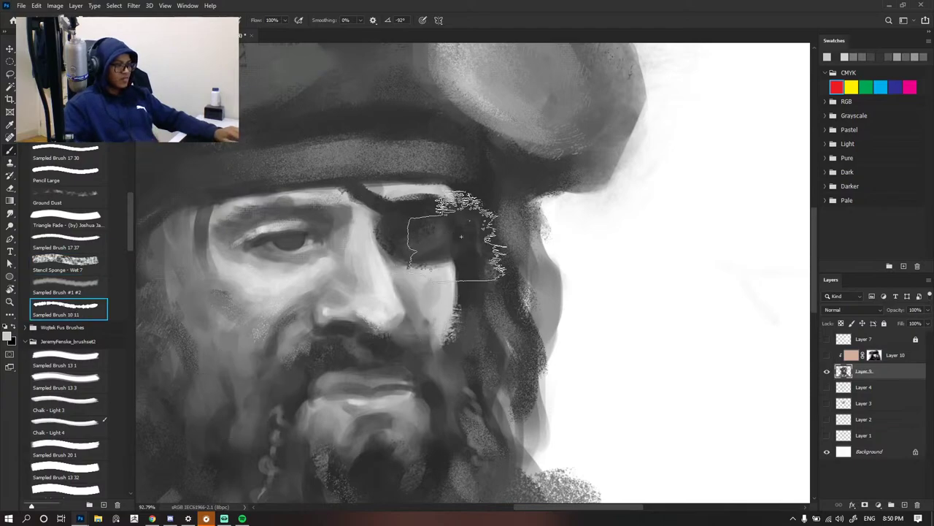
key("bracketleft")
key("bracketleft")
key("bracketleft")
key("bracketleft")
key("bracketleft")
key("bracketleft")
key("bracketleft")
key("bracketleft")
key("bracketleft")
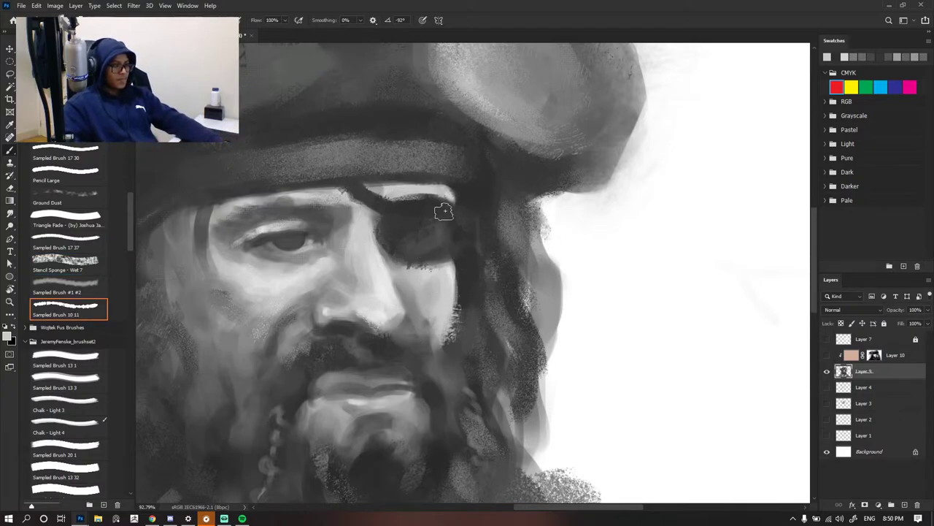
left_click(446, 206, "alt")
left_click_drag(447, 219, 445, 258)
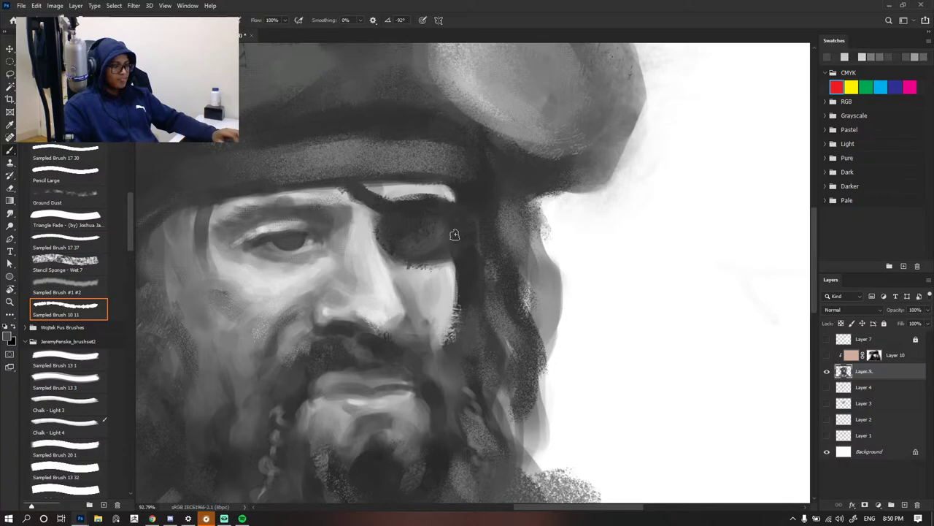
- Review the retouched eye patch both up close and within the full grayscale portrait
scroll(612, 217, "down", 8)
scroll(590, 216, "up", 8)
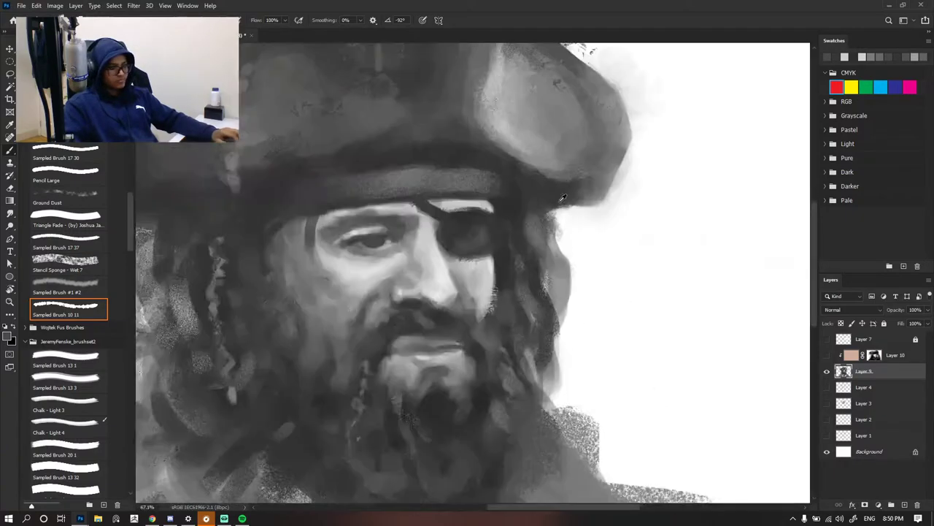
scroll(544, 199, "down", 4)
scroll(544, 199, "up", 3)
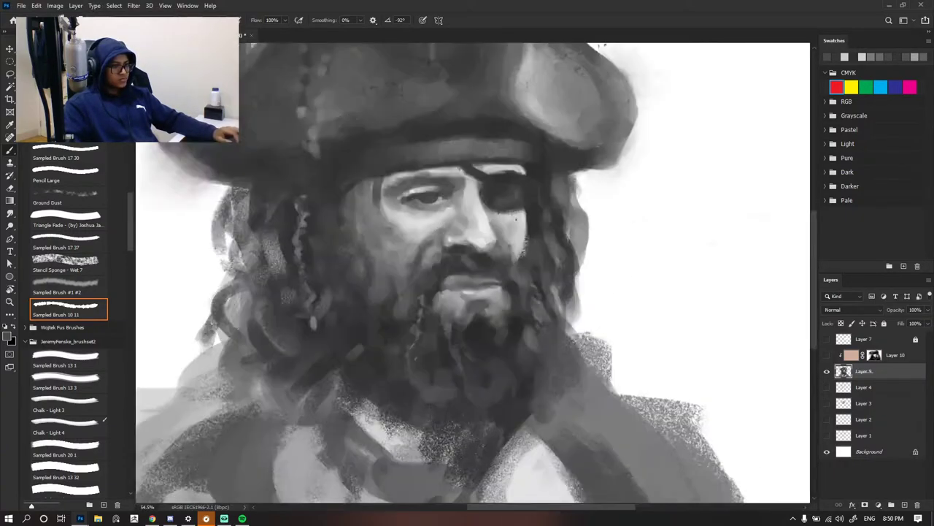
scroll(530, 213, "down", 2)
scroll(531, 213, "up", 1)
scroll(531, 212, "down", 3)
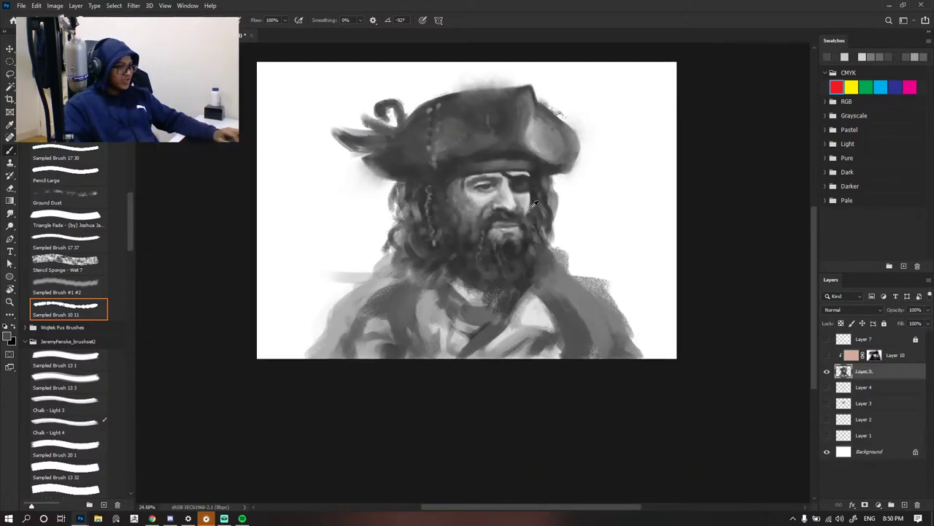
scroll(530, 212, "up", 1)
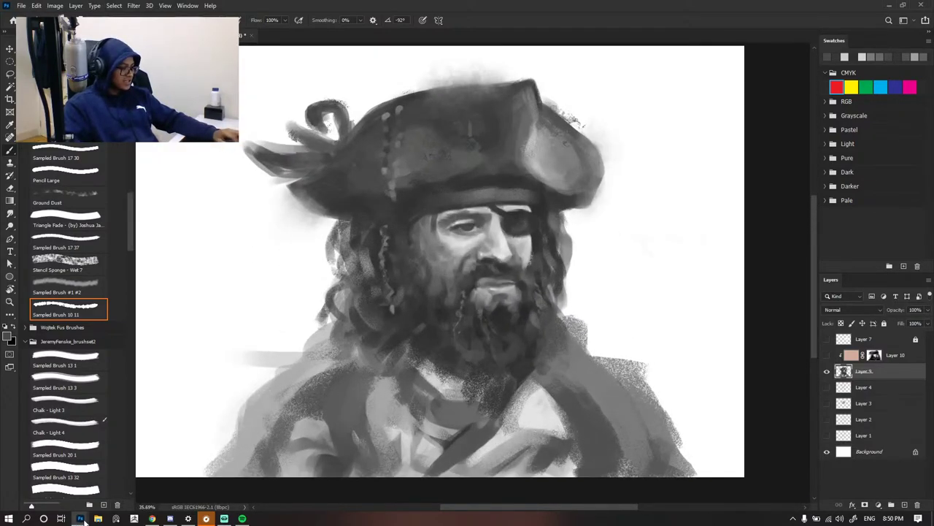
- Bring up the image0.jpg pirate reference window, zoom it out and place it beside the painting, and return to the portrait document
mouse_move(81, 518)
left_click(136, 479)
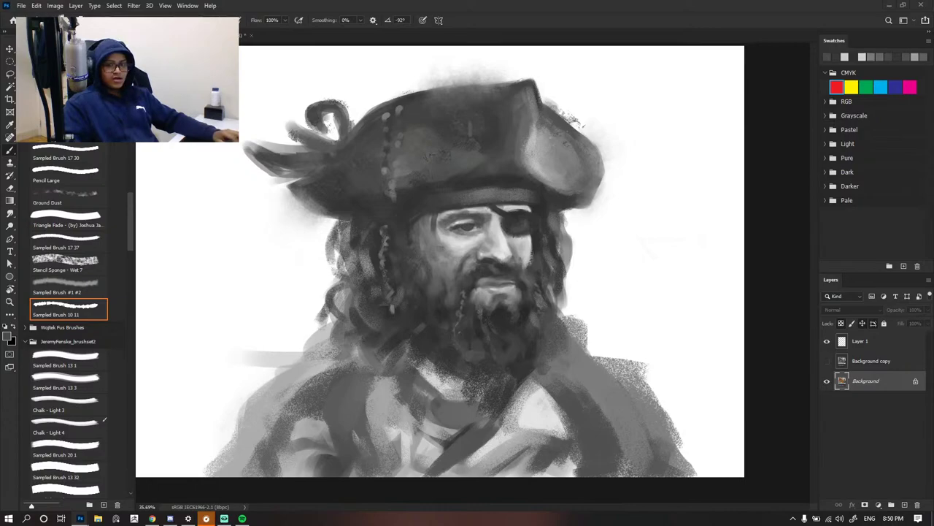
left_click_drag(933, 148, 175, 145)
scroll(221, 160, "down", 3)
left_click(428, 218)
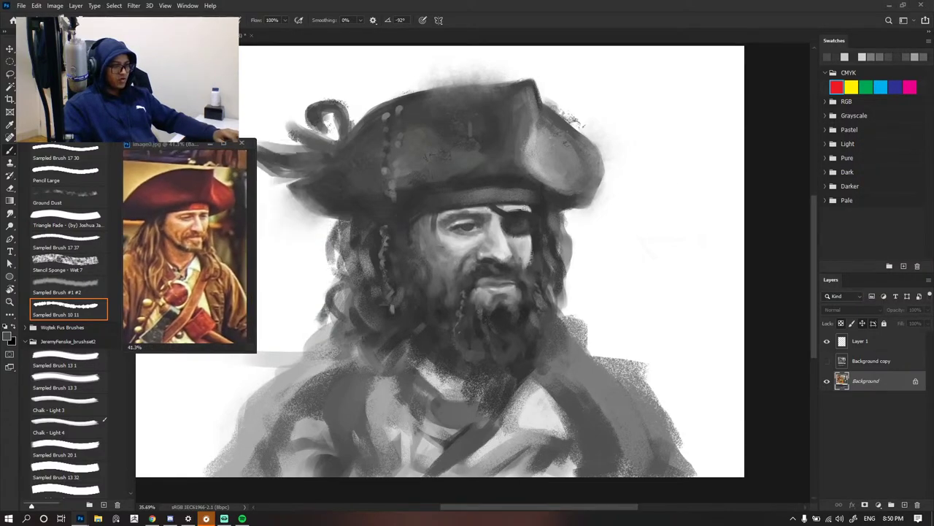
- Compare the face and hat of the grayscale portrait with the pirate reference photo
scroll(428, 218, "down", 1)
scroll(429, 217, "down", 3)
scroll(431, 216, "up", 3)
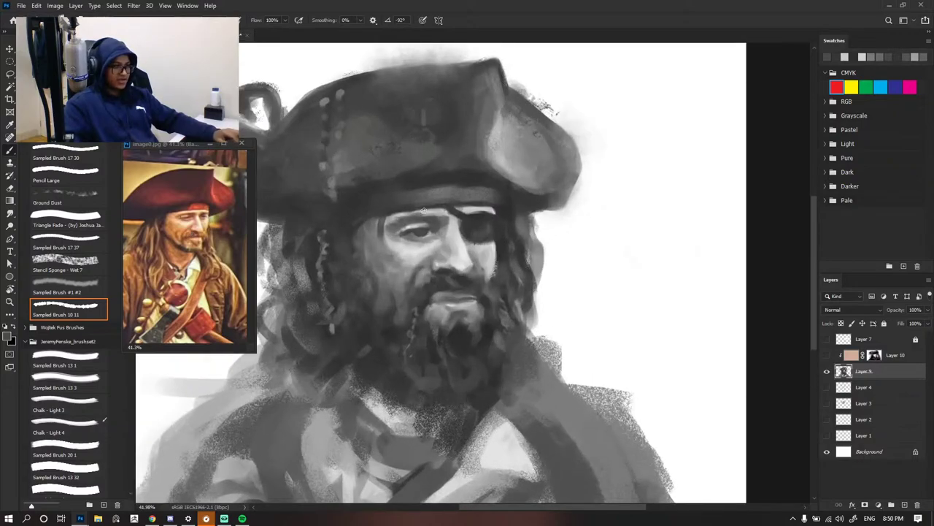
scroll(467, 237, "down", 1)
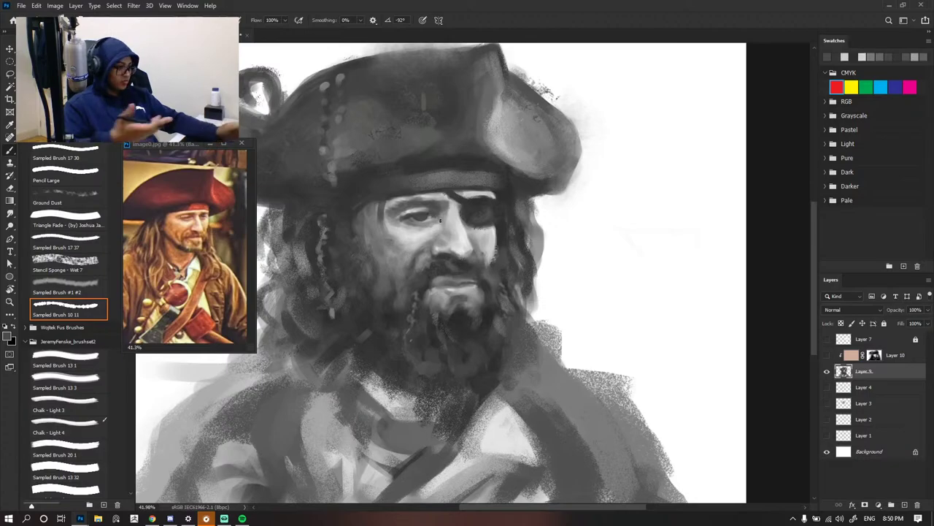
scroll(428, 165, "down", 1)
scroll(427, 165, "up", 2)
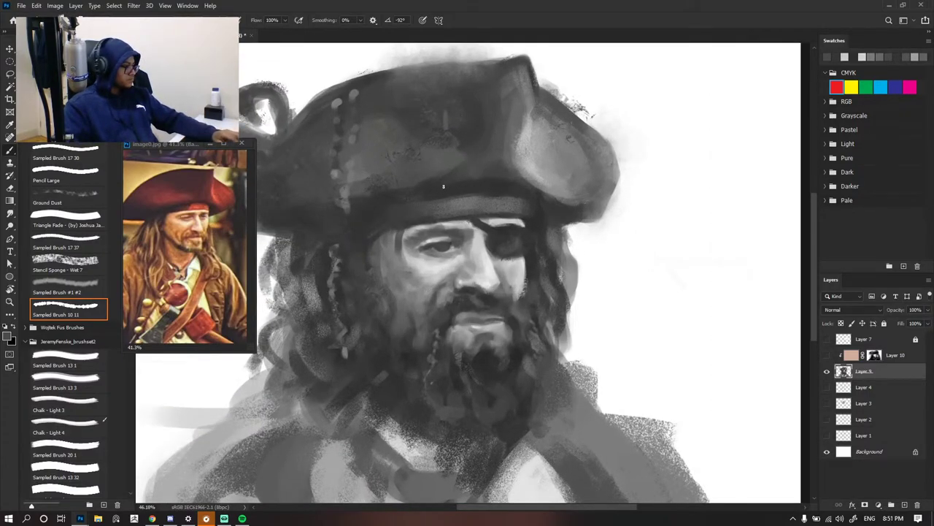
scroll(443, 186, "up", 1)
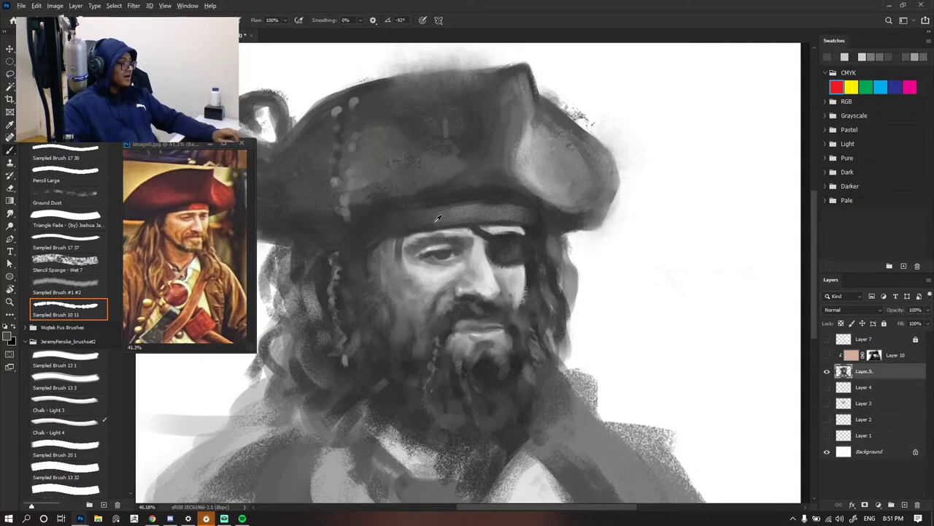
scroll(473, 233, "up", 2)
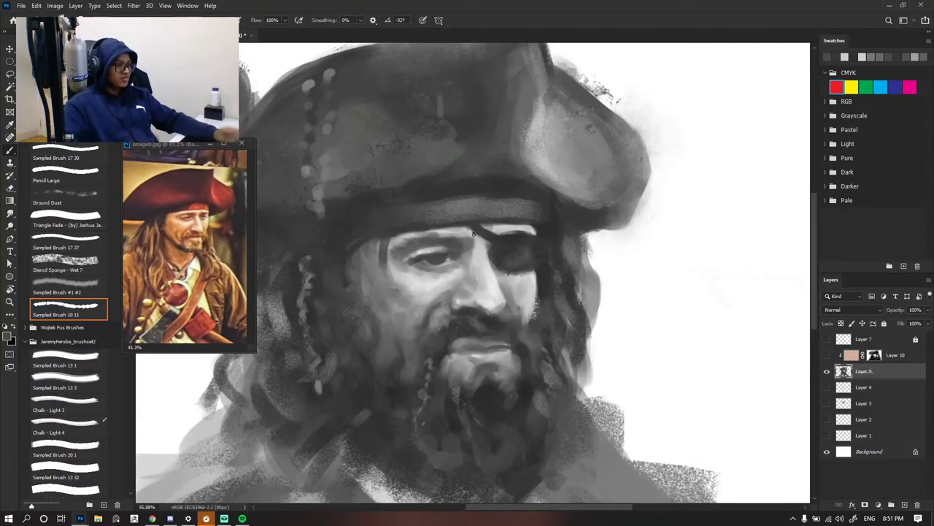
- Toggle the Background copy layer in the image0.jpg reference to compare its grayscale and colour versions
left_click(165, 195)
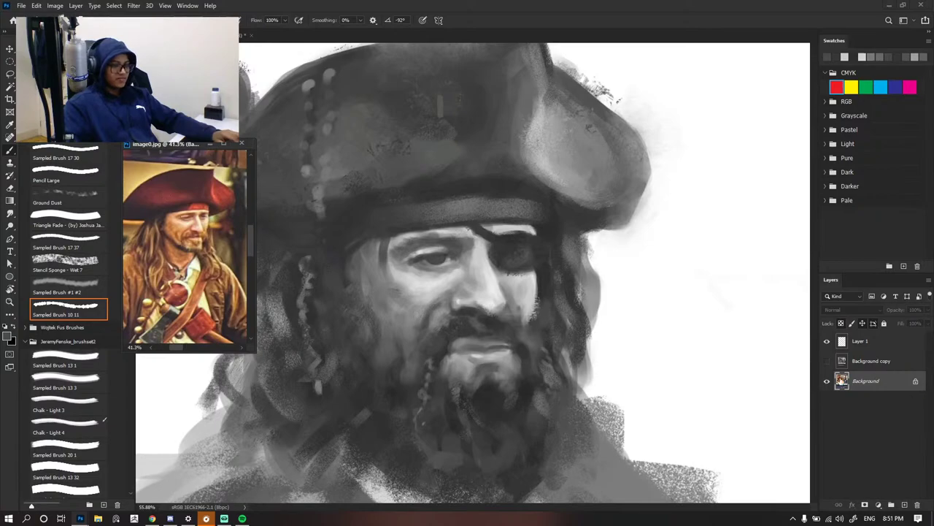
left_click(826, 361)
left_click(826, 361)
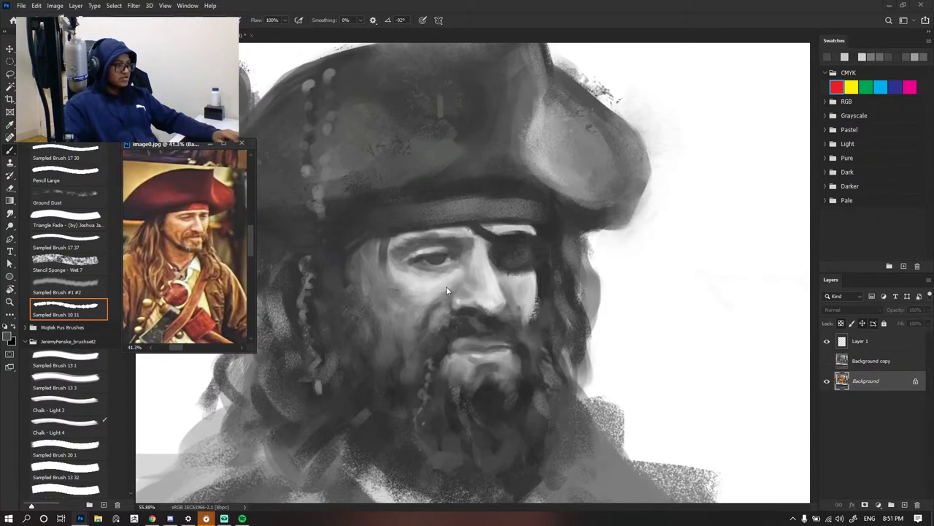
left_click(827, 361)
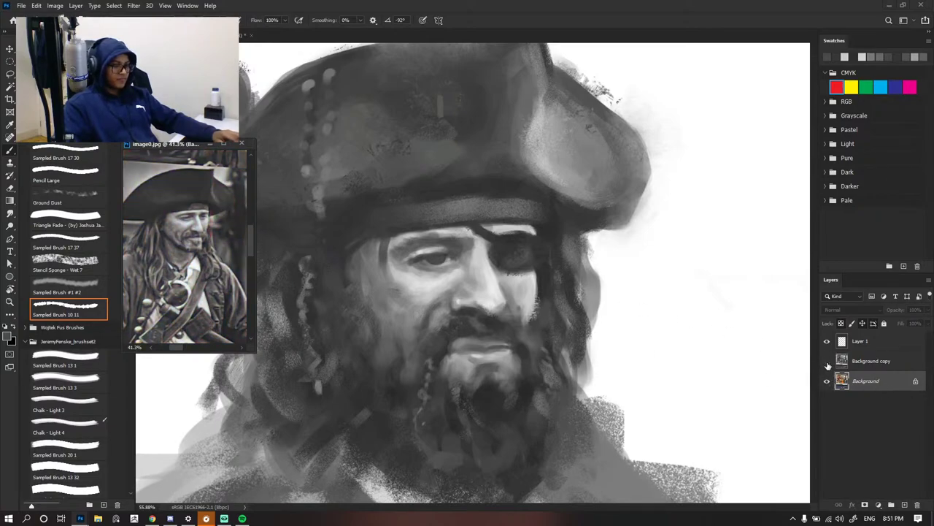
left_click(826, 361)
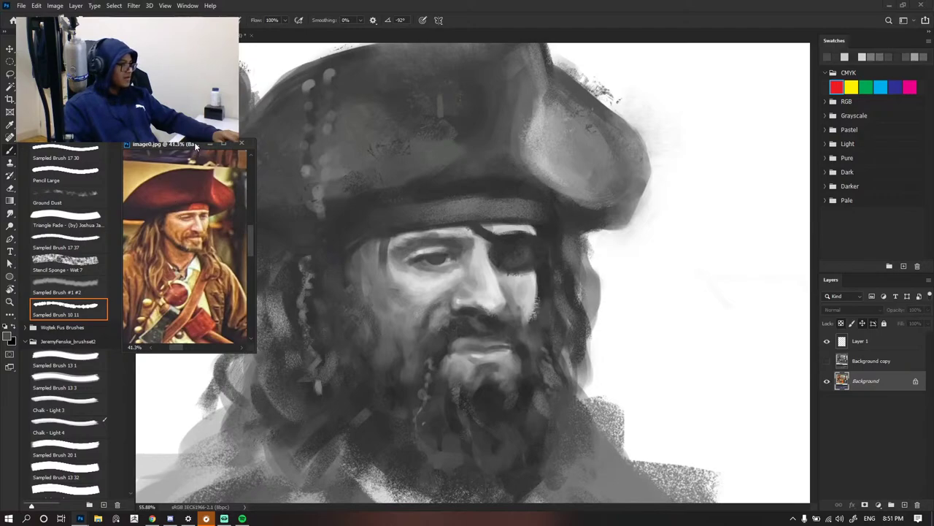
- Clear the image0.jpg reference window off the canvas and return to the portrait document
left_click(241, 143)
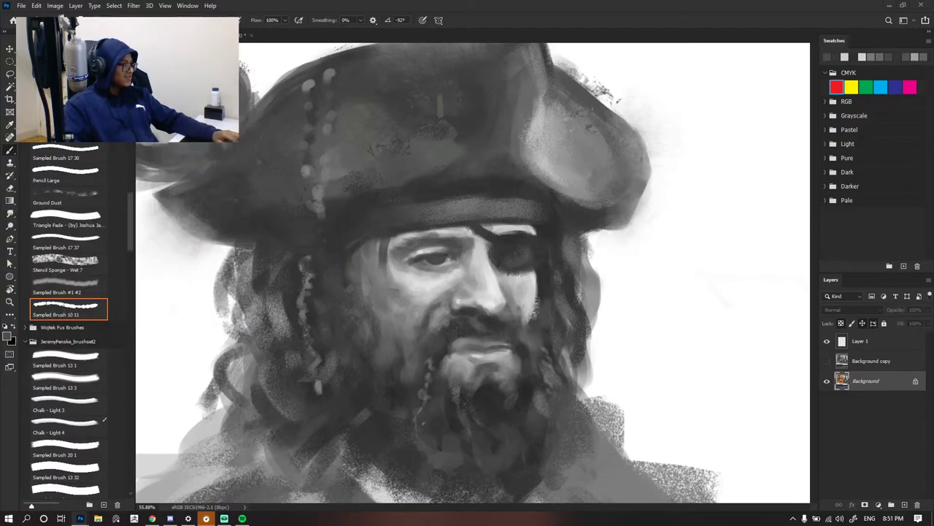
key("alt+Tab")
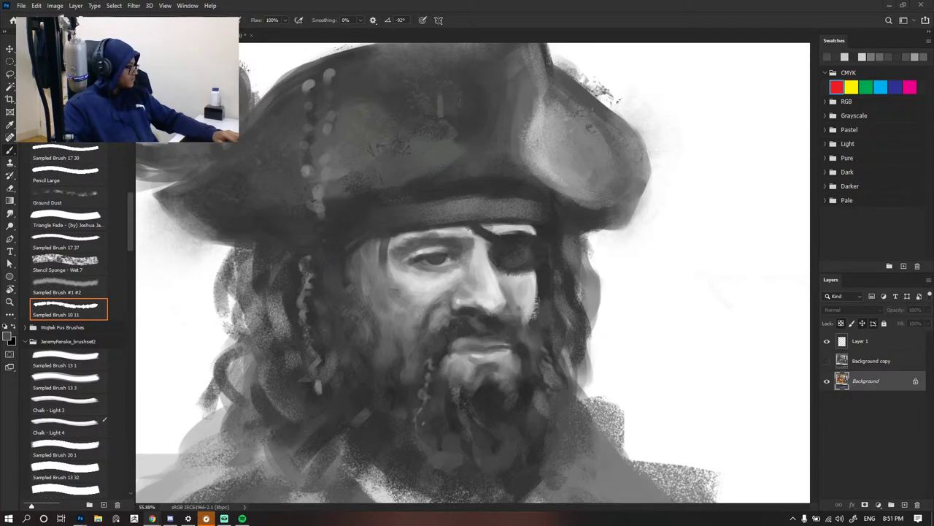
left_click(402, 195)
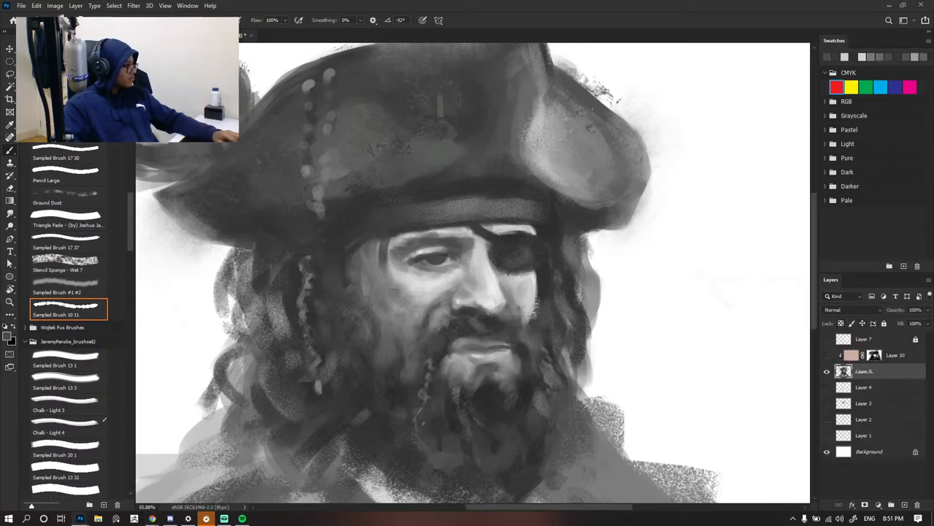
- Examine the uncovered eye, brow and eye patch up close and within the full grayscale portrait
scroll(578, 266, "up", 2)
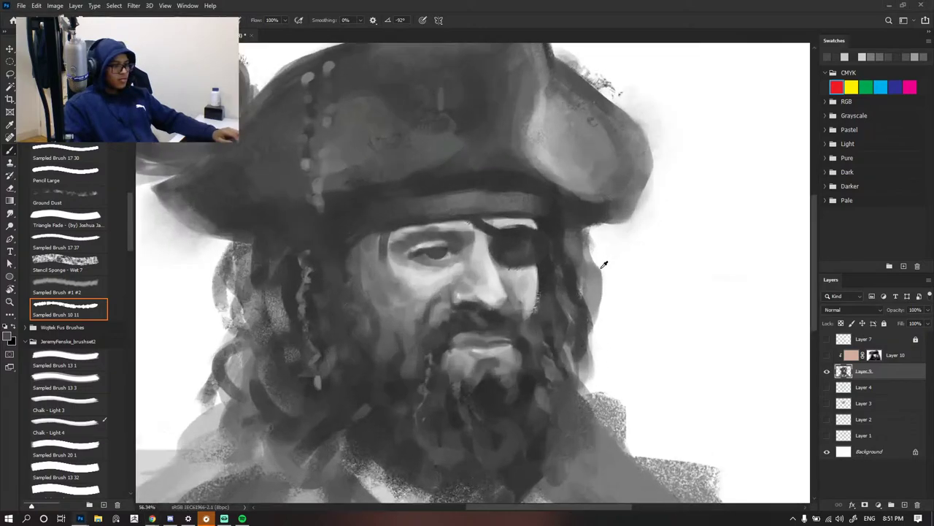
left_click(483, 290, "alt")
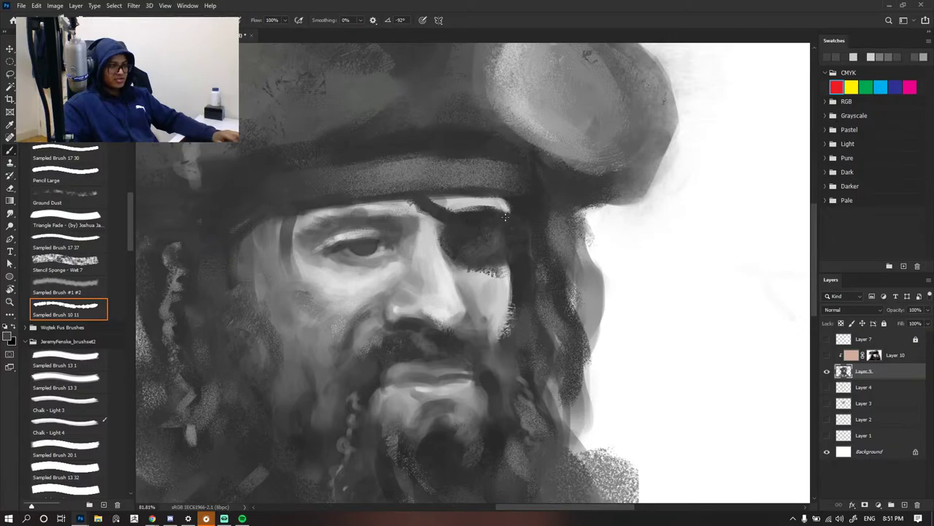
scroll(538, 237, "down", 1)
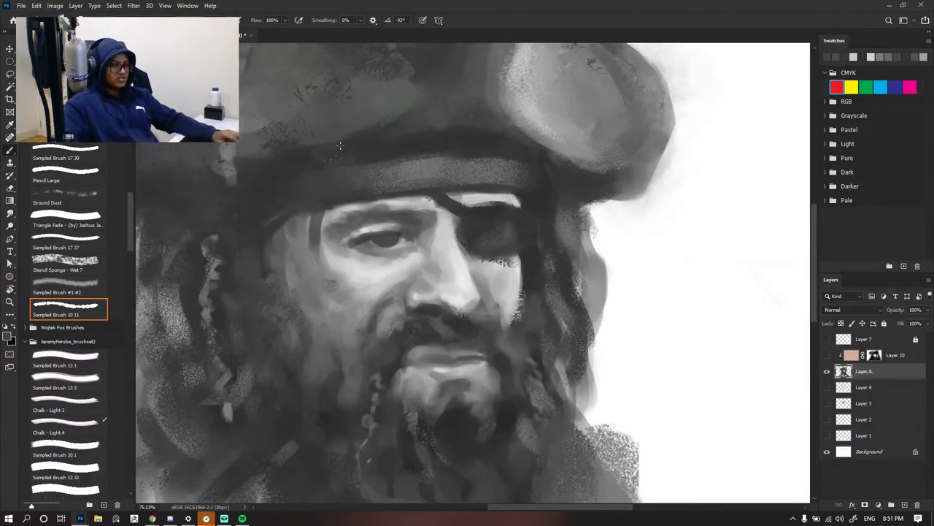
left_click(482, 129, "alt")
scroll(467, 198, "down", 3)
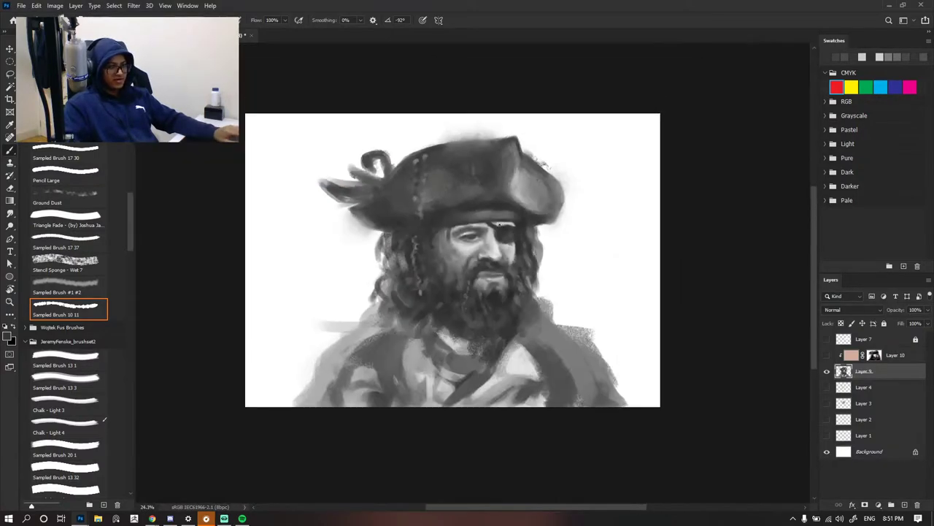
scroll(453, 264, "up", 2)
scroll(454, 264, "up", 4)
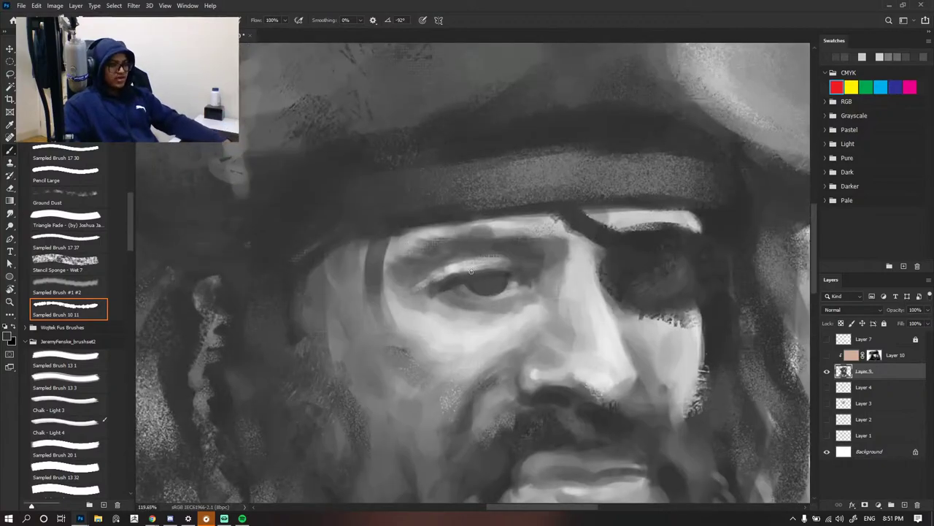
scroll(477, 269, "down", 3)
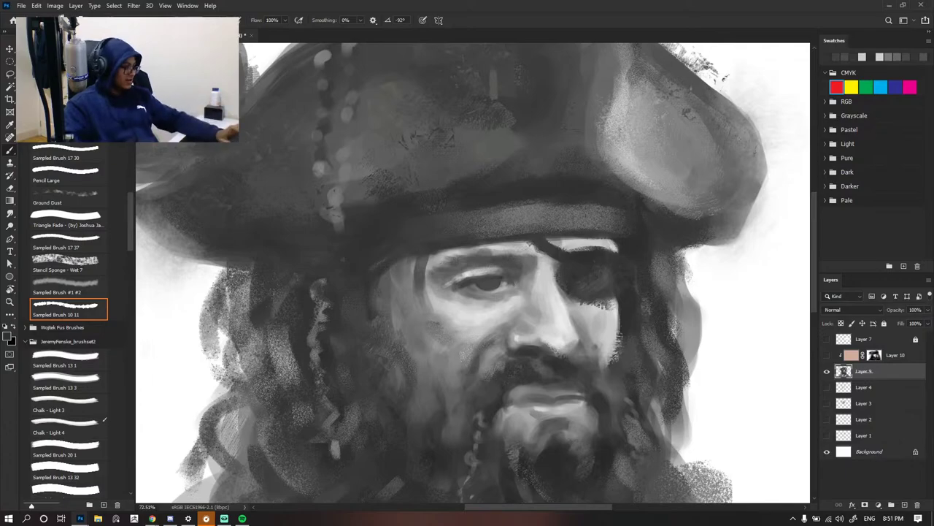
scroll(499, 263, "down", 2)
scroll(499, 262, "up", 5)
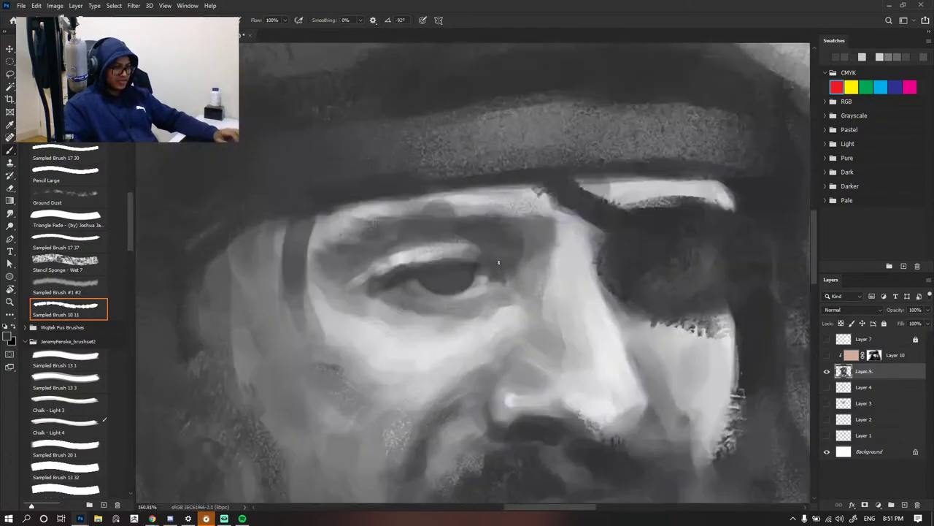
- Sample a light gray near the uncovered eye and paint the rim of its lower lid beneath the iris with Sampled Brush 10 11
left_click(478, 292, "alt")
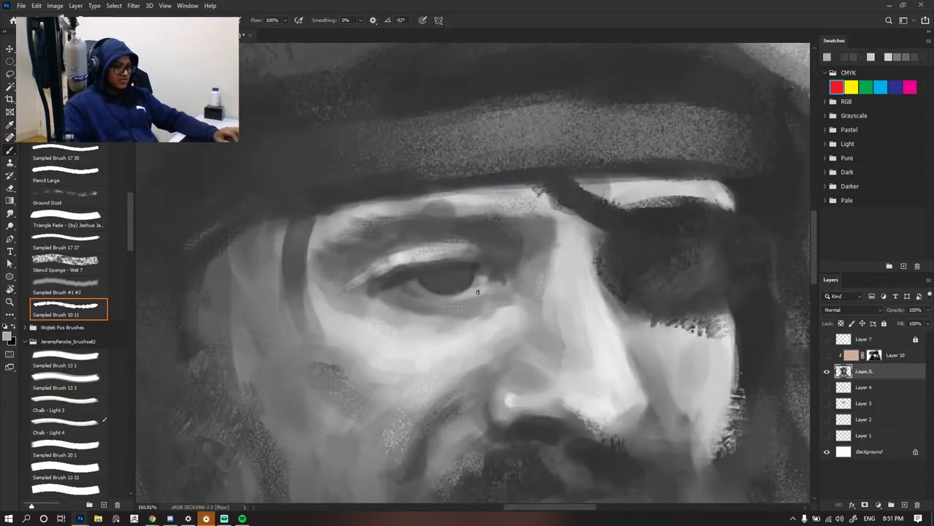
left_click_drag(447, 294, 399, 304)
scroll(517, 276, "down", 4)
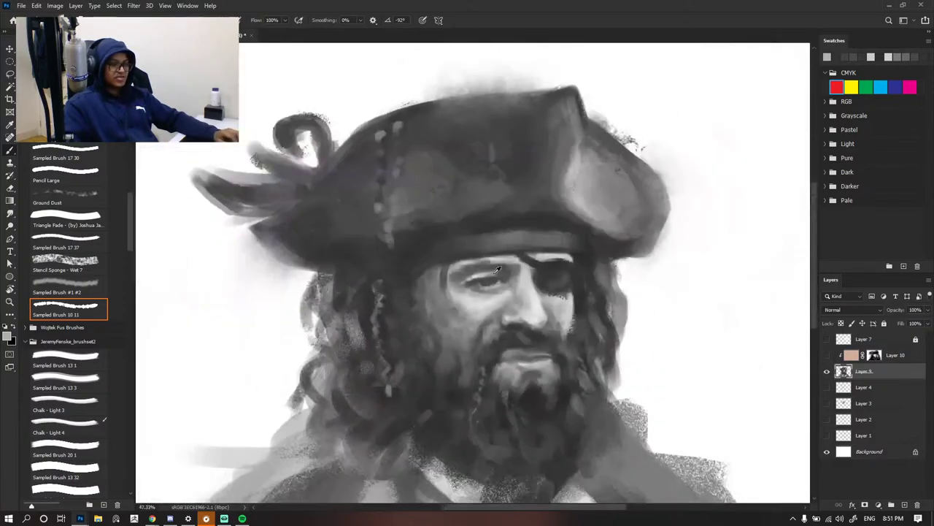
scroll(511, 278, "up", 3)
scroll(511, 277, "up", 3)
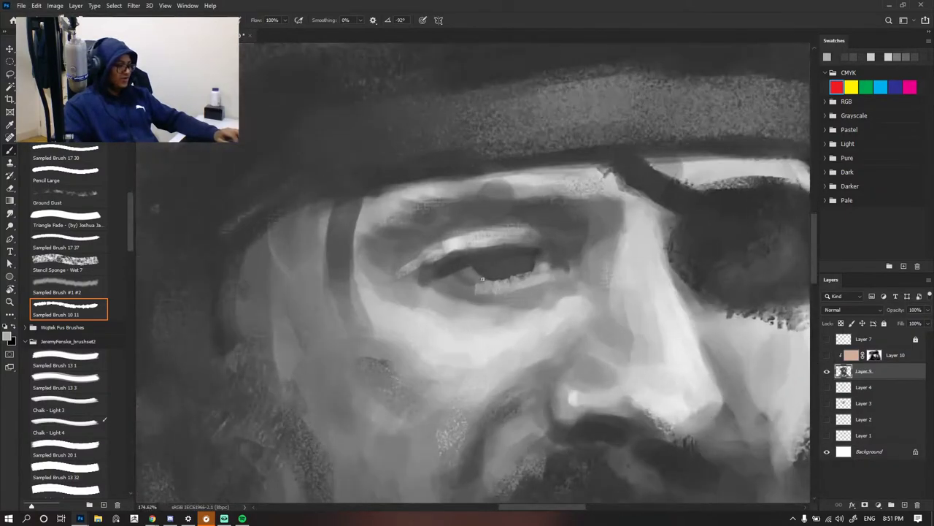
left_click(459, 247, "alt")
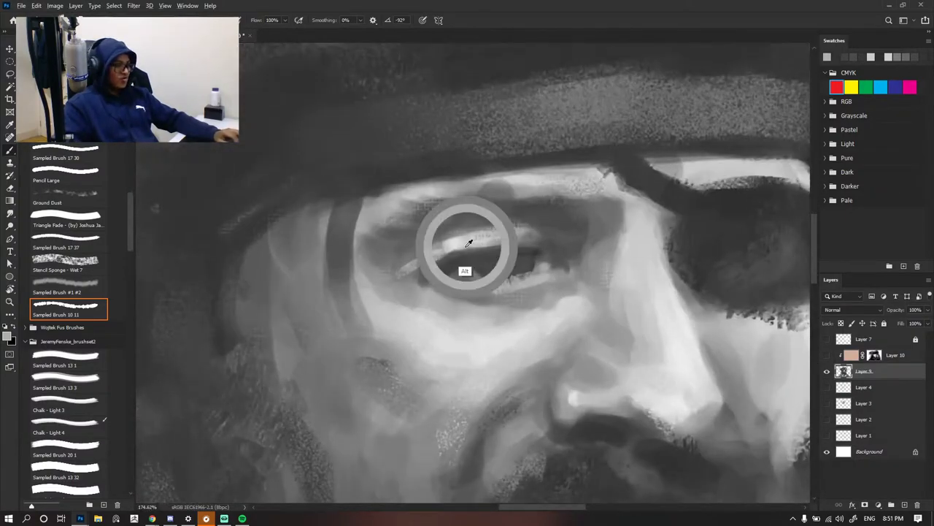
left_click(537, 256, "alt")
left_click_drag(535, 249, 540, 269)
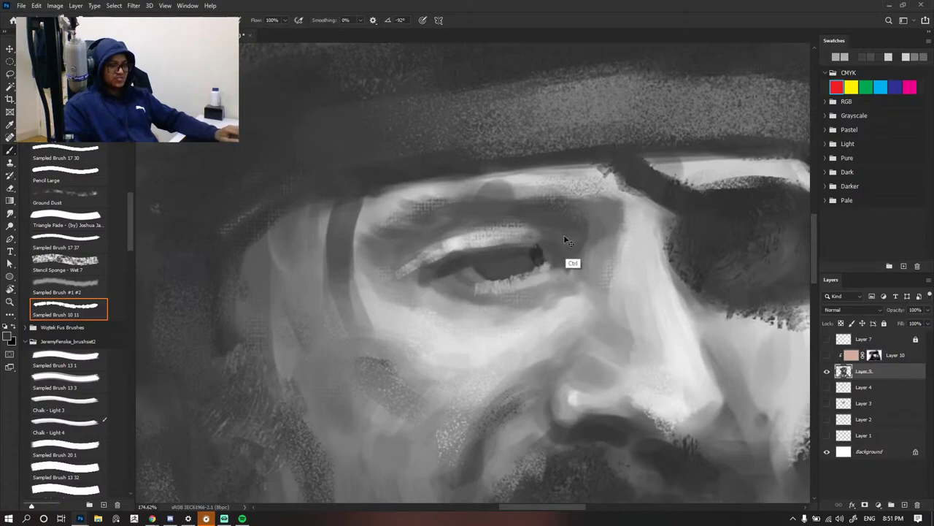
key("ctrl+z")
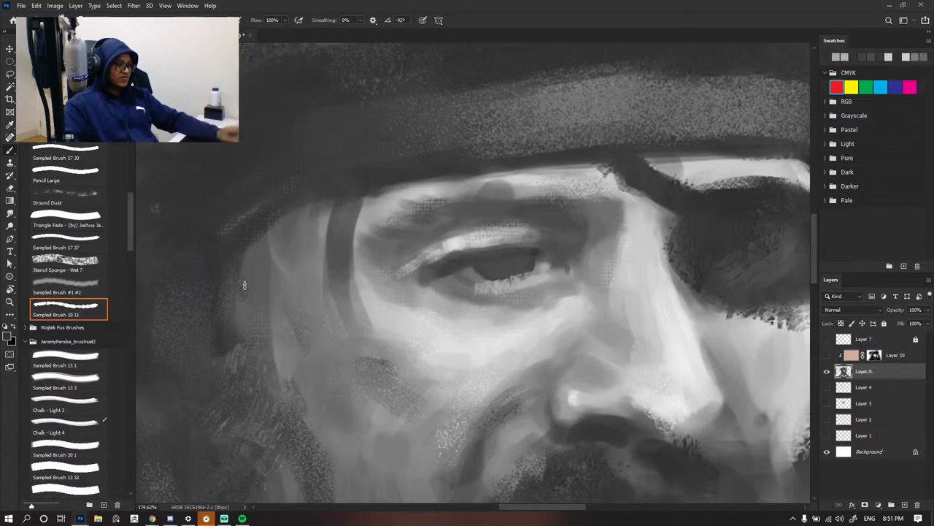
- Switch to Sampled Brush 13 3, test it with a dab, undo the dab, and shrink the brush for detail work
left_click(69, 358)
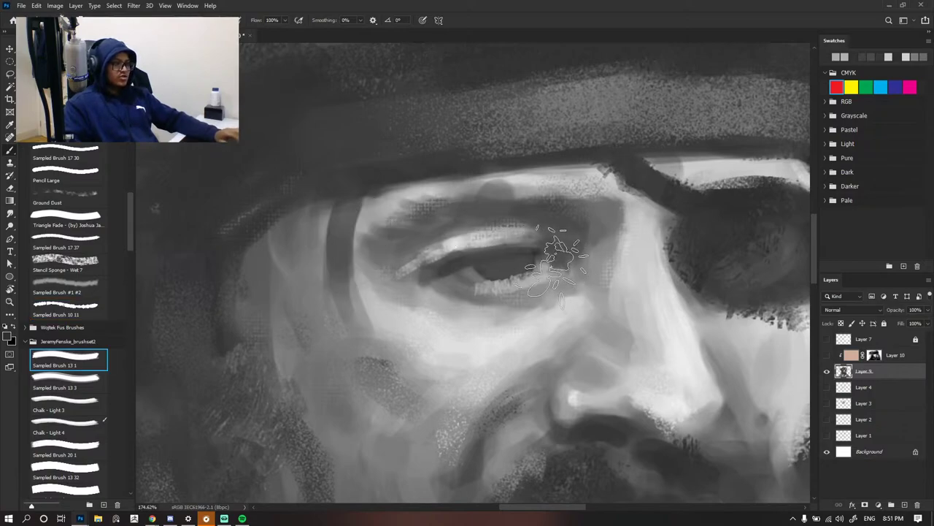
left_click(75, 384)
mouse_move(338, 299)
left_mouse_down()
mouse_move(336, 313)
mouse_move(345, 310)
left_mouse_up()
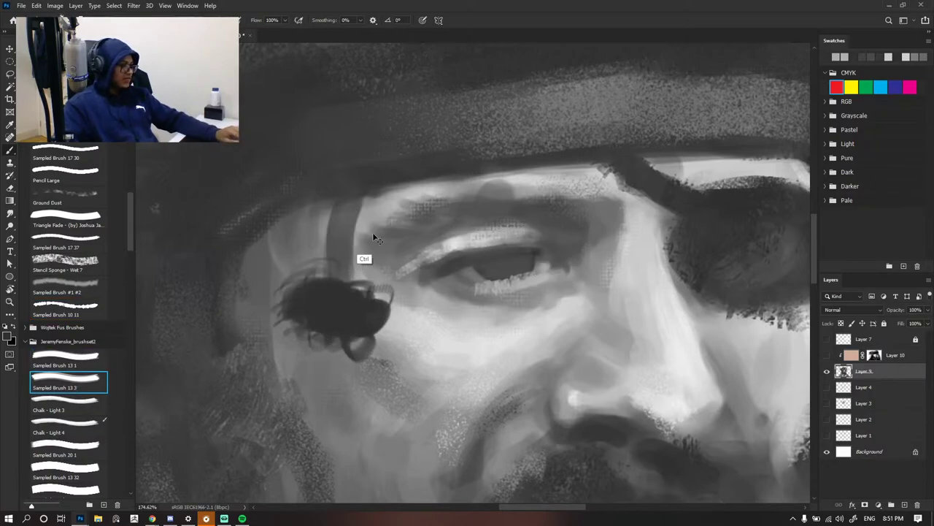
key("ctrl+z")
key("bracketleft")
key("bracketleft")
key("bracketleft")
key("bracketleft")
key("bracketleft")
key("bracketleft")
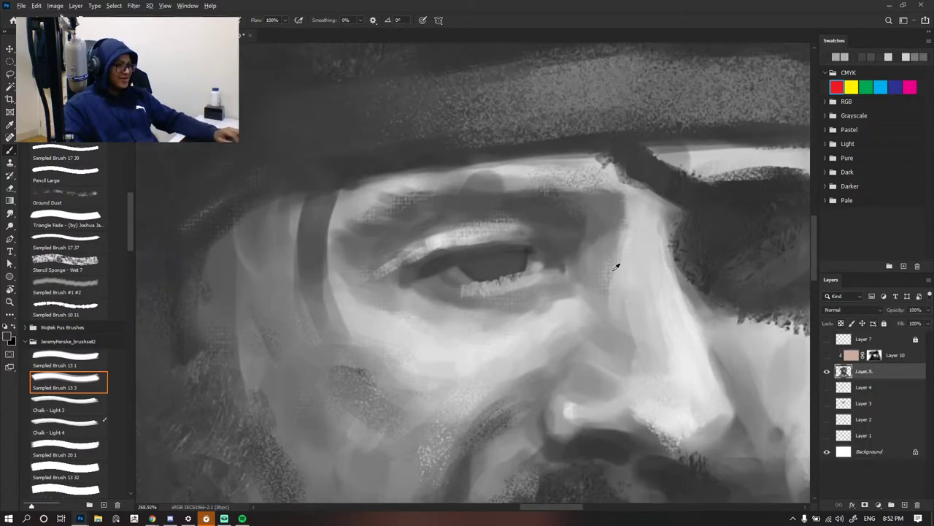
- Undo the last change and paint a light gray band along the uncovered eye's upper lid, just above the iris
scroll(615, 266, "up", 2)
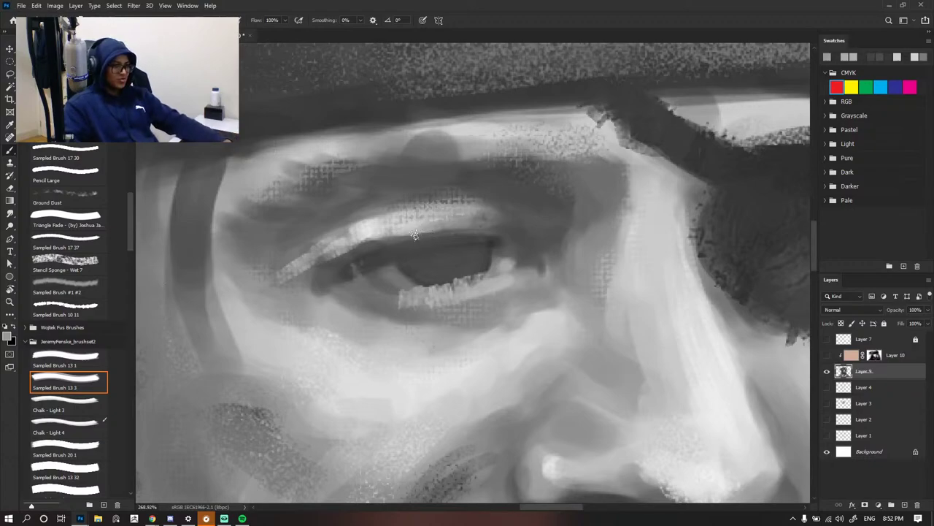
key("ctrl+z")
left_click_drag(372, 237, 463, 226)
left_click_drag(373, 251, 470, 234)
left_click_drag(373, 251, 472, 232)
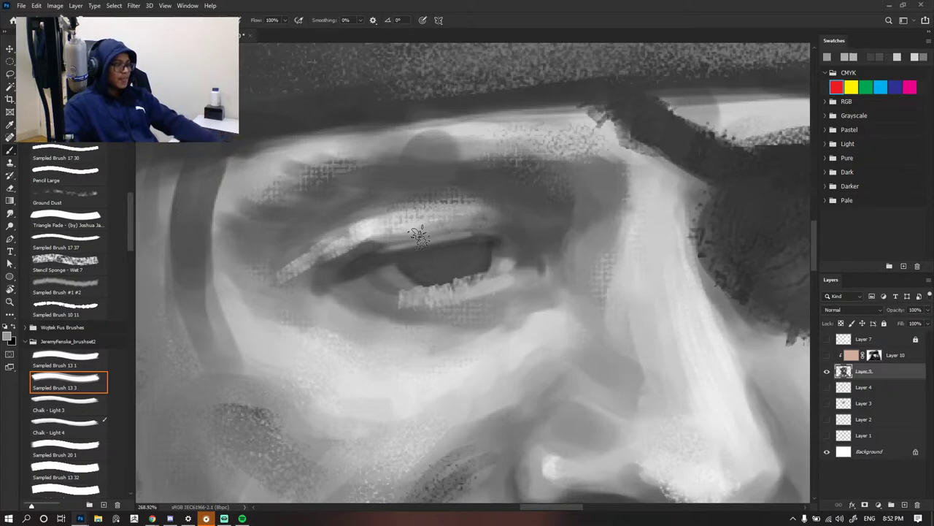
left_click_drag(378, 251, 456, 236)
- Examine the repainted eyelids up close and within the full portrait
scroll(394, 238, "down", 10)
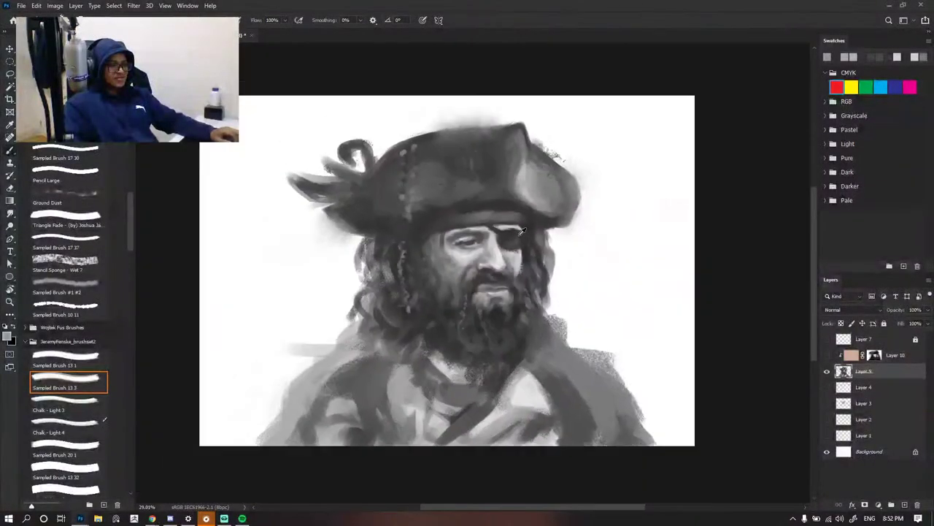
scroll(522, 231, "down", 1)
scroll(526, 223, "up", 9)
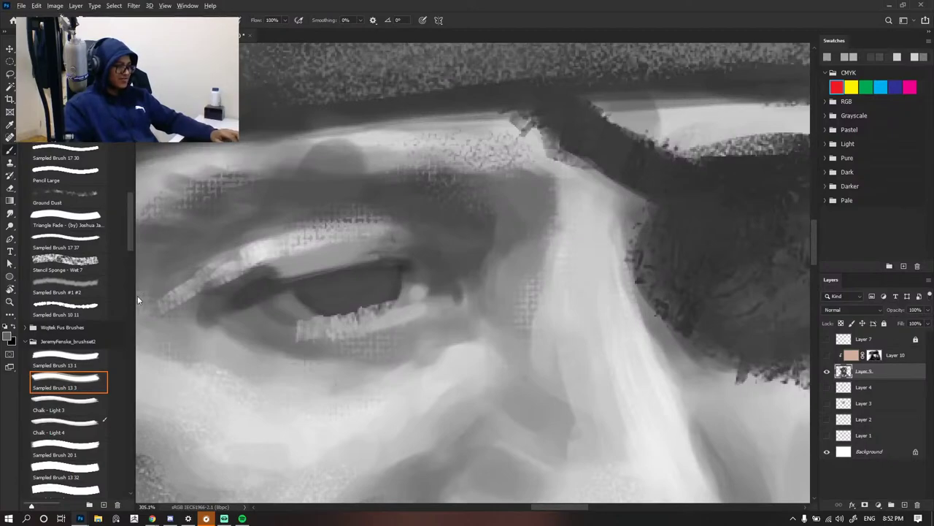
scroll(529, 232, "down", 4)
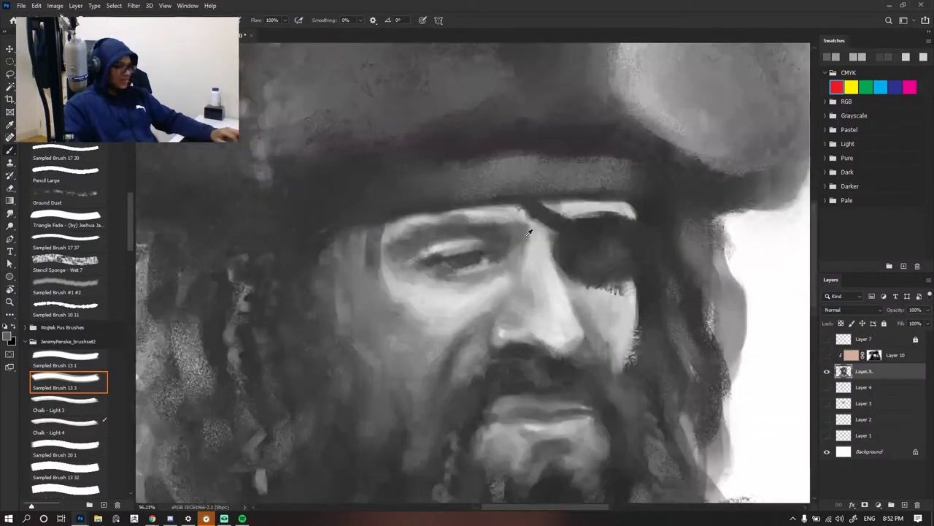
scroll(529, 232, "down", 3)
scroll(514, 237, "up", 7)
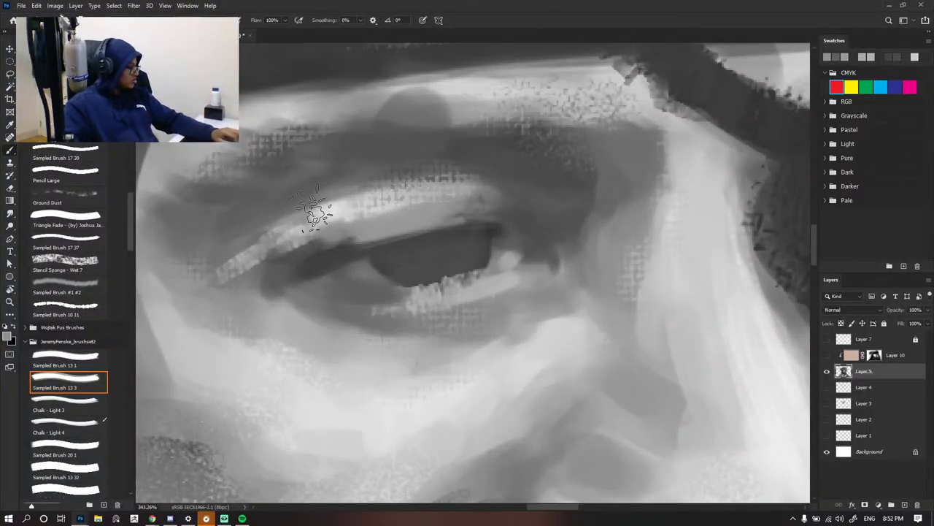
scroll(314, 210, "down", 5)
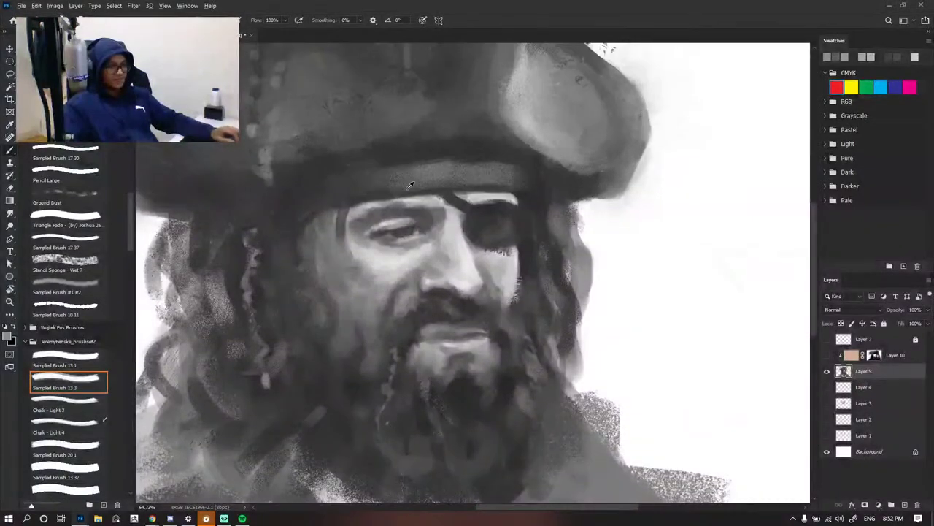
- Paint dark gray with Sampled Brush 13 3 around the inner corner of the uncovered eye and the inner end of its upper lid
scroll(410, 185, "up", 4)
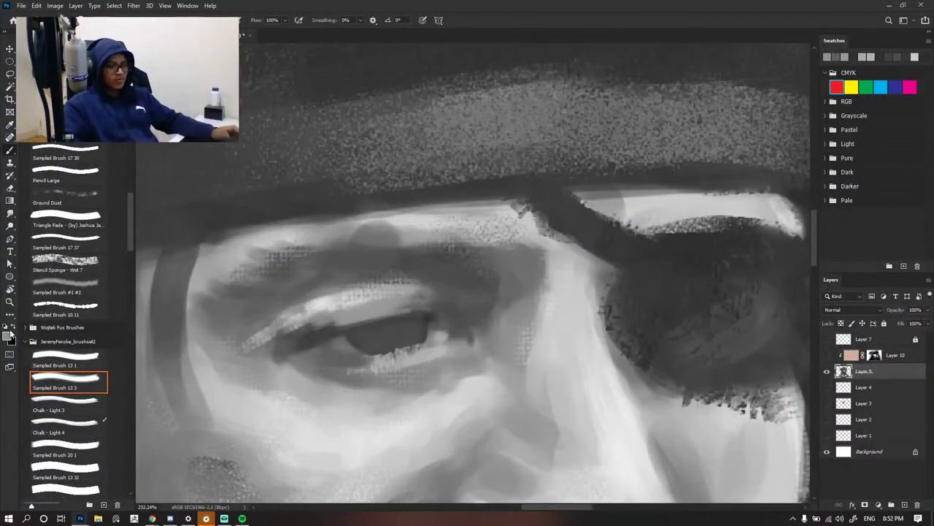
mouse_move(453, 315)
left_mouse_down()
mouse_move(464, 327)
mouse_move(411, 283)
left_mouse_up()
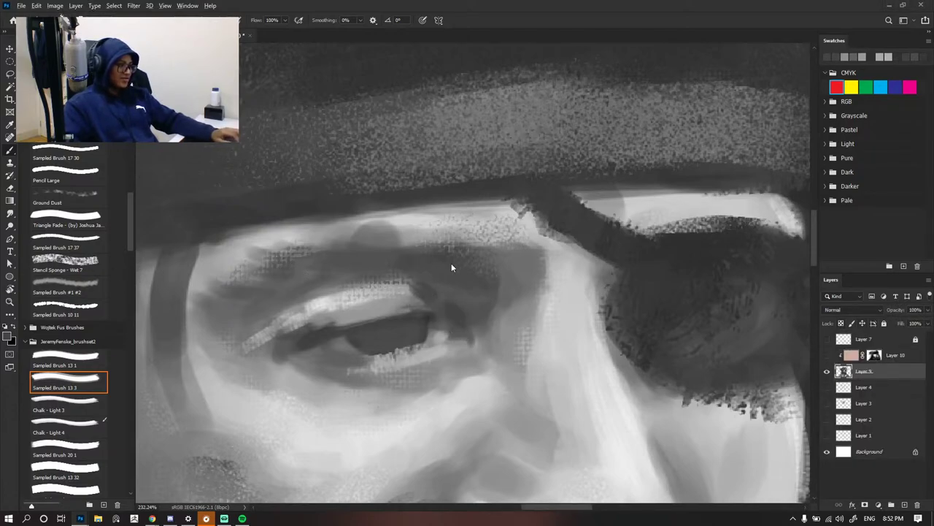
scroll(451, 268, "down", 6)
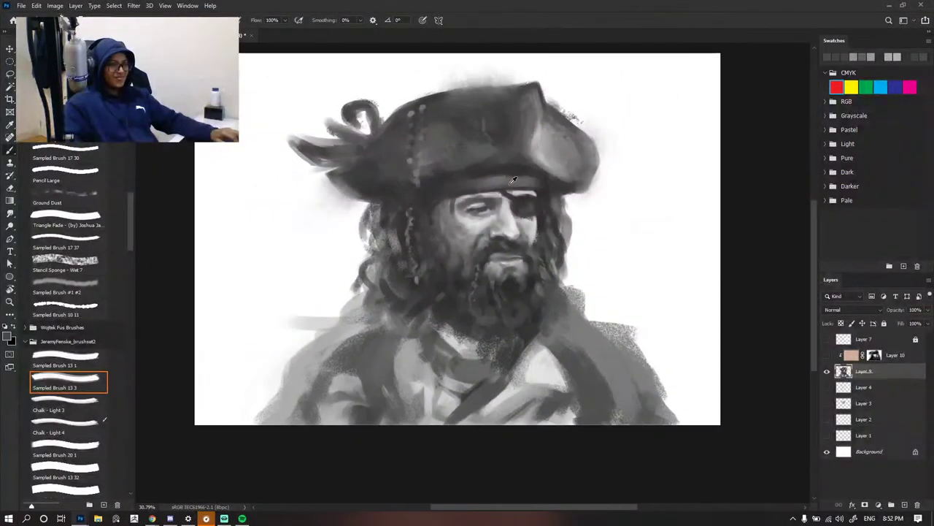
scroll(513, 180, "up", 6)
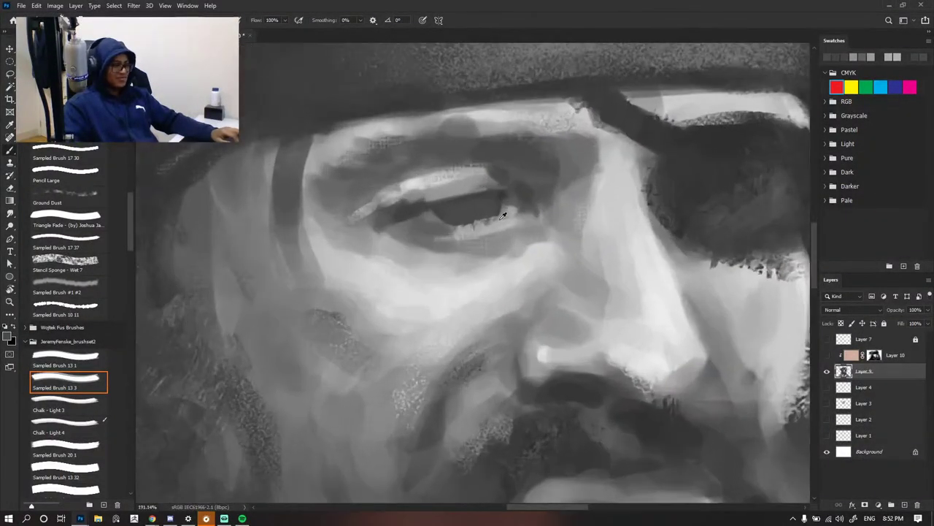
- Set the brush flow to 50% and undo the dark stroke painted below the uncovered eye
key("ctrl+Tab")
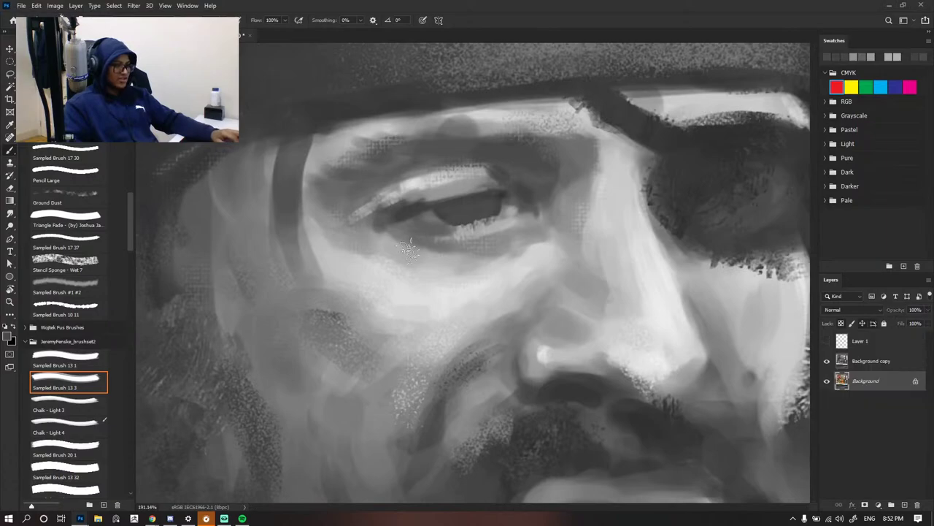
key("ctrl+Tab")
left_click_drag(398, 240, 440, 252)
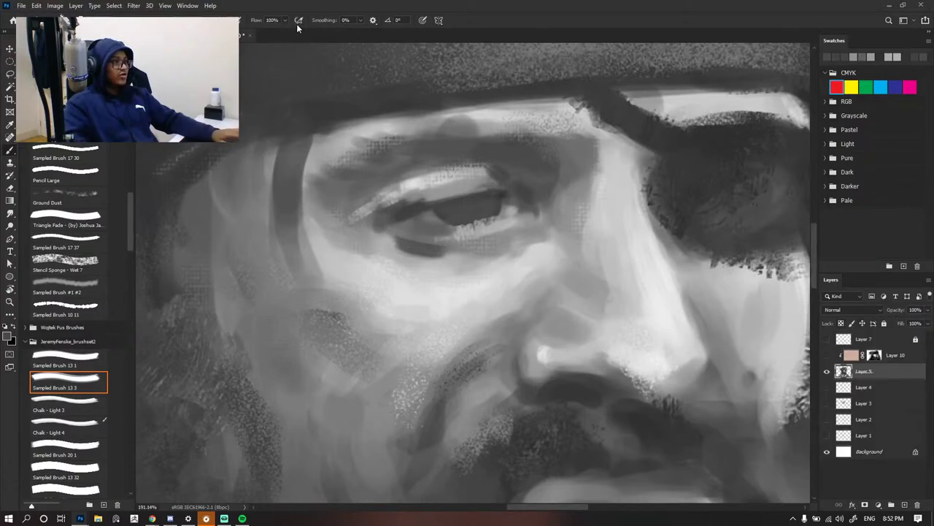
left_click(284, 21)
left_click_drag(279, 32, 263, 32)
left_click(520, 198, "alt")
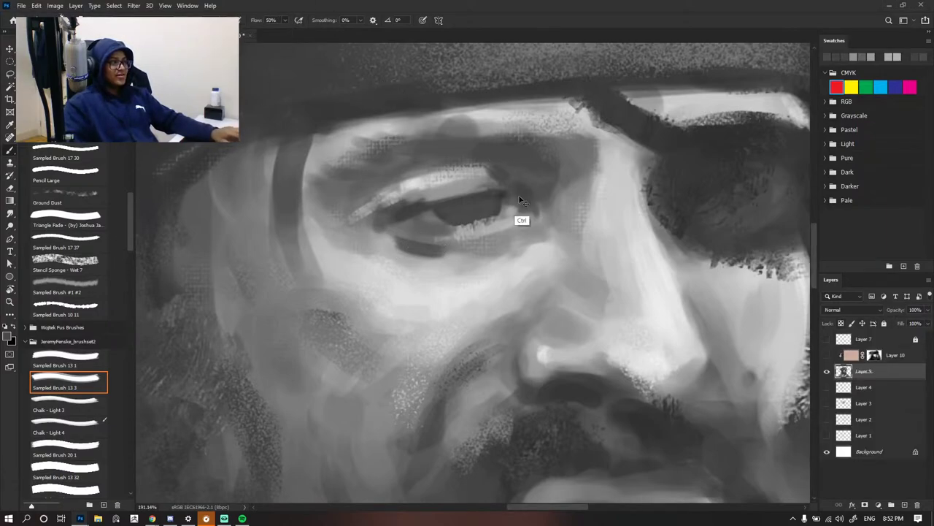
key("ctrl+z")
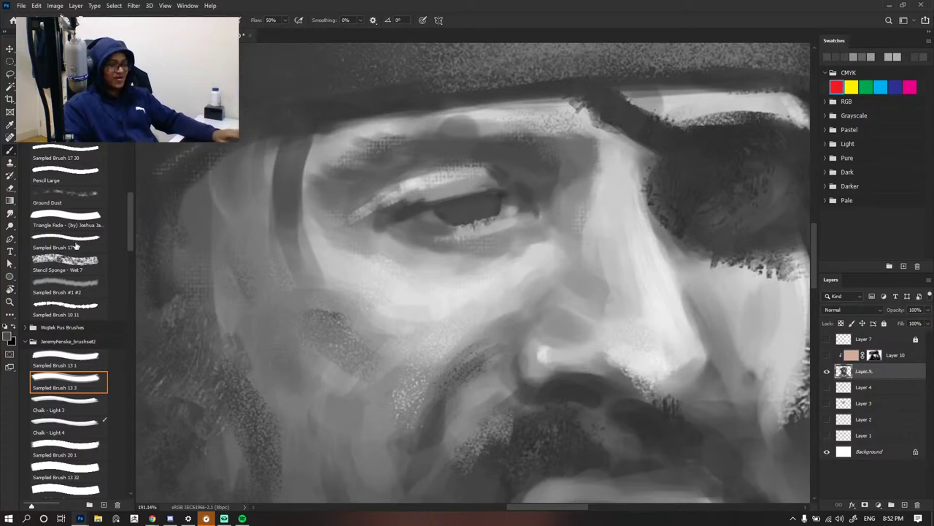
- Sample a mid gray and blend the outer end of the uncovered eye's upper lid, checking it against the reference photo
left_click(402, 199, "alt")
left_click_drag(393, 198, 374, 217)
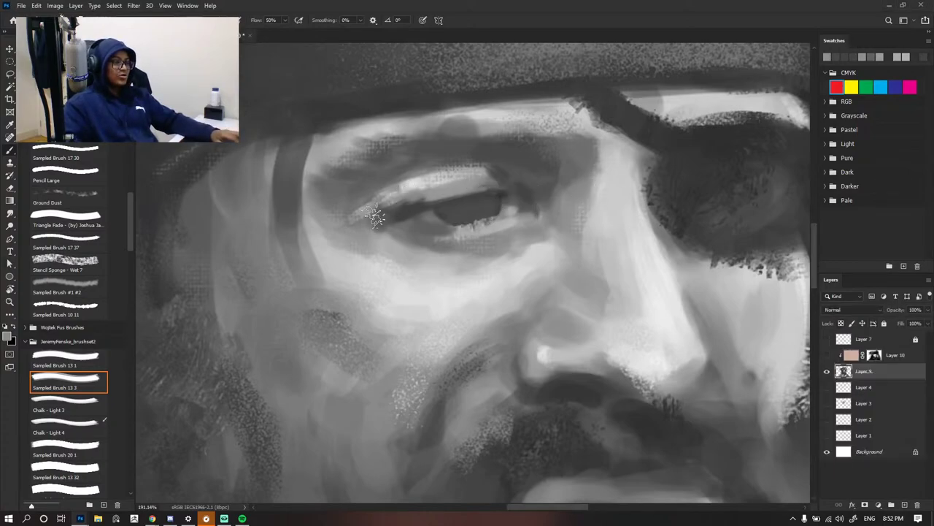
key("ctrl+Tab")
key("ctrl+shift+Tab")
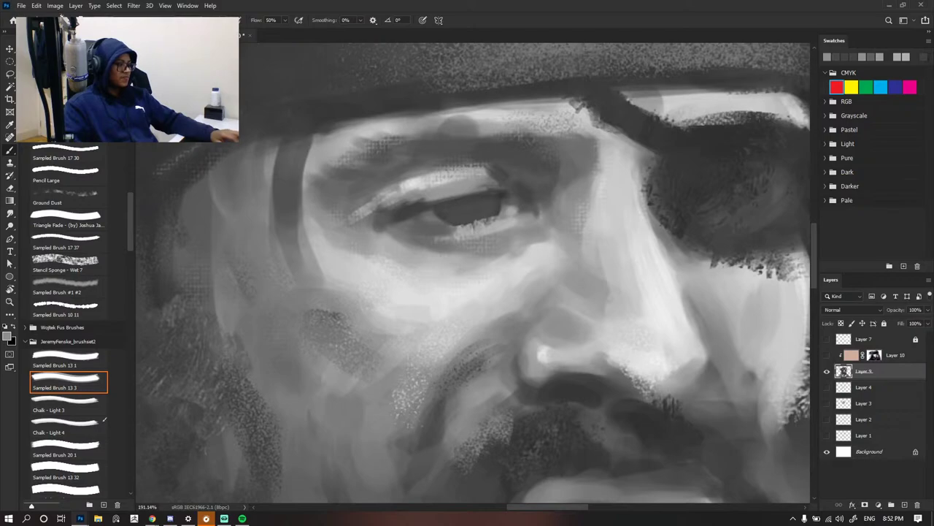
left_click(9, 251)
left_click(482, 200)
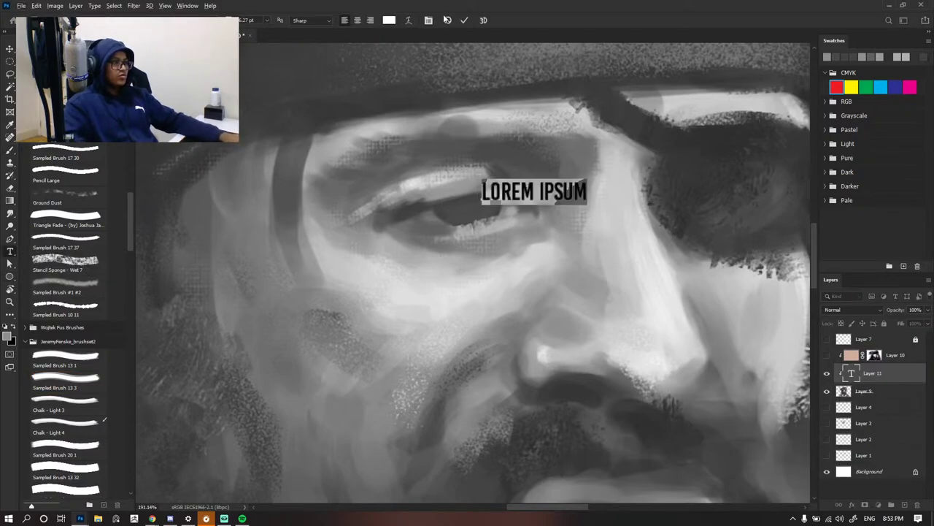
key("Escape")
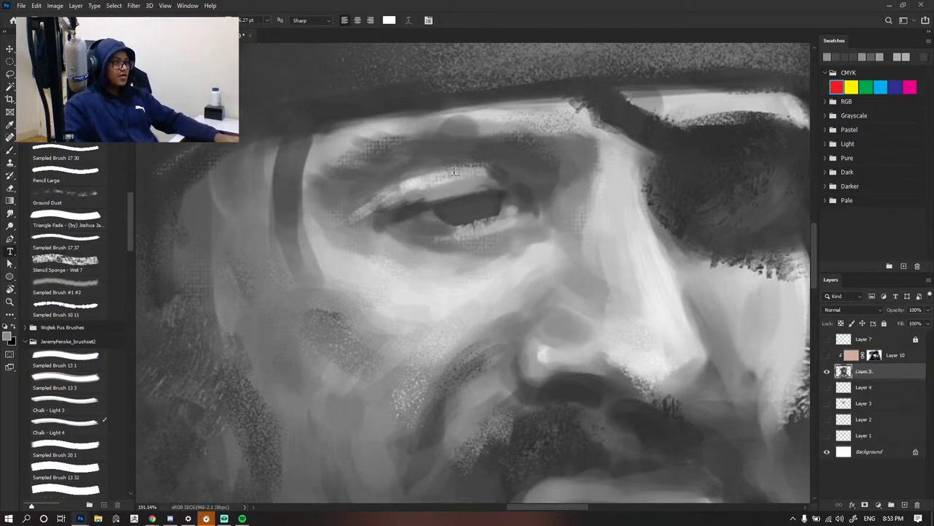
key("b")
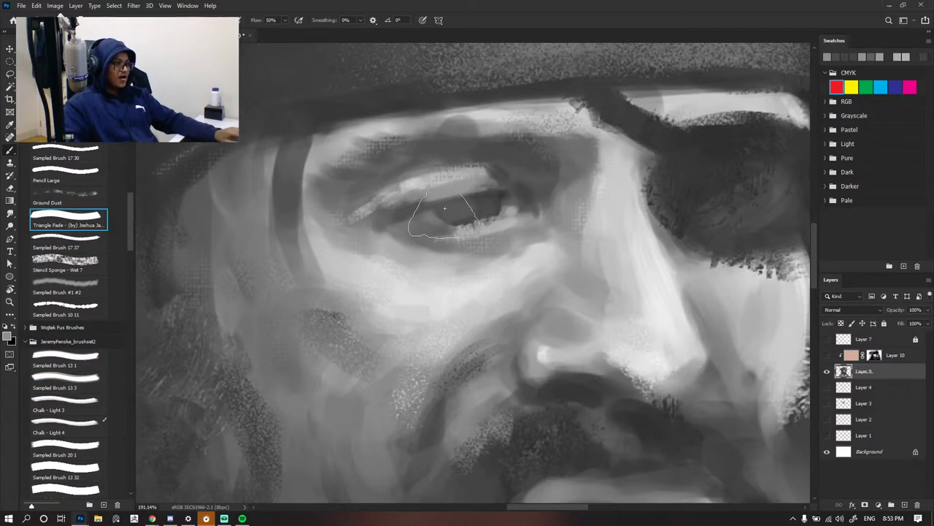
- Switch to the Chalk - Light 3 brush and shrink it for detail work on the eye
left_click(80, 361)
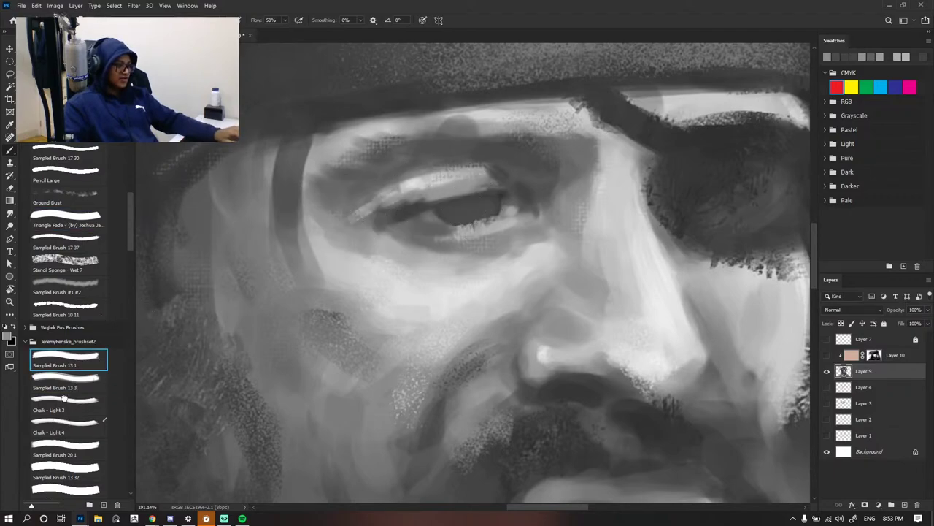
key("period")
key("period")
key("bracketleft")
key("bracketleft")
key("bracketleft")
key("bracketleft")
key("bracketleft")
key("bracketleft")
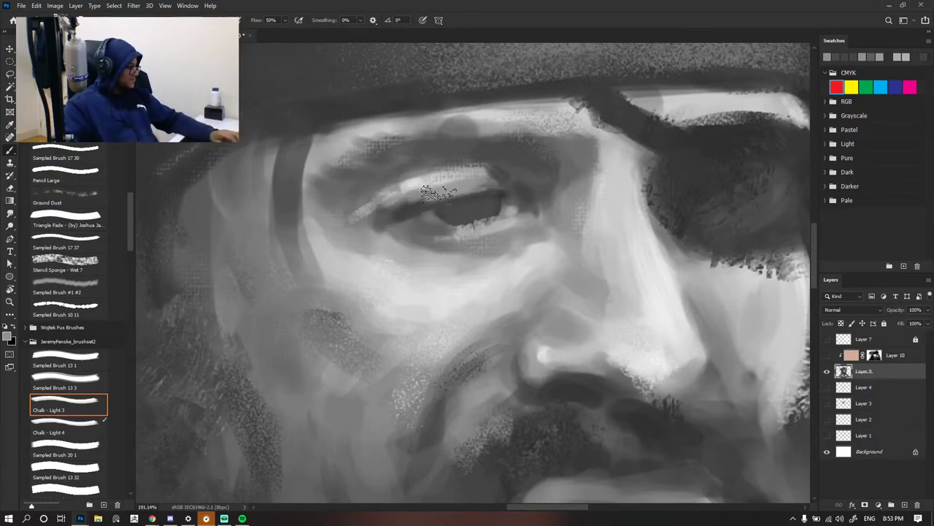
- Compare the eye with the reference photo and paint mid gray over the bright lower lid edge beneath the iris
scroll(433, 201, "up", 2)
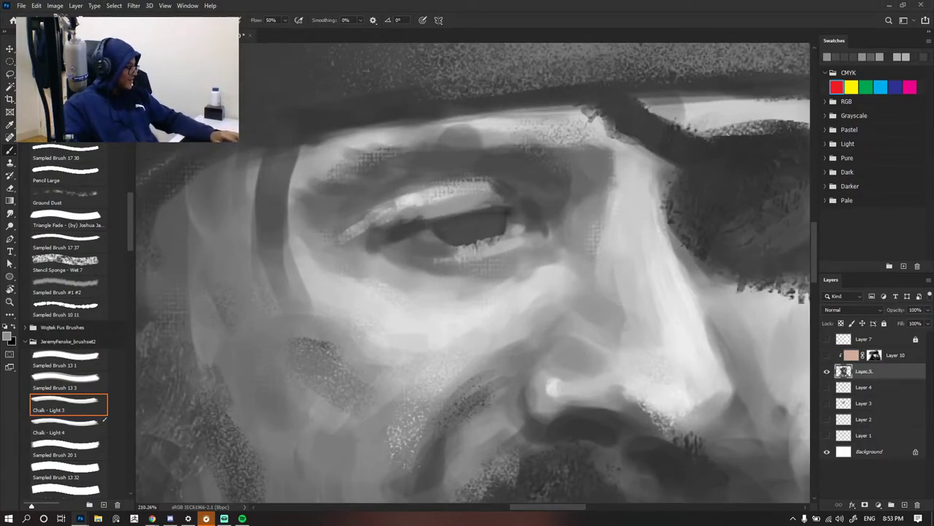
key("ctrl+Tab")
key("ctrl+Tab")
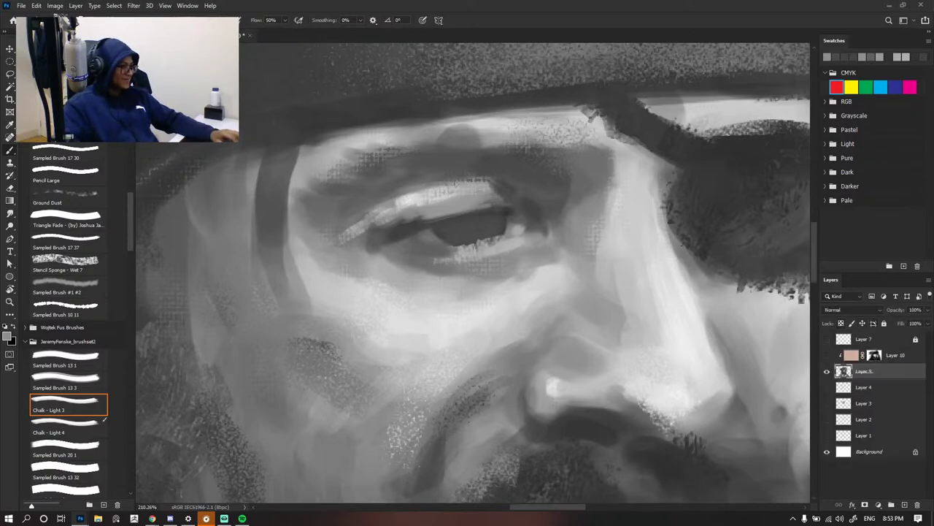
key("ctrl+Tab")
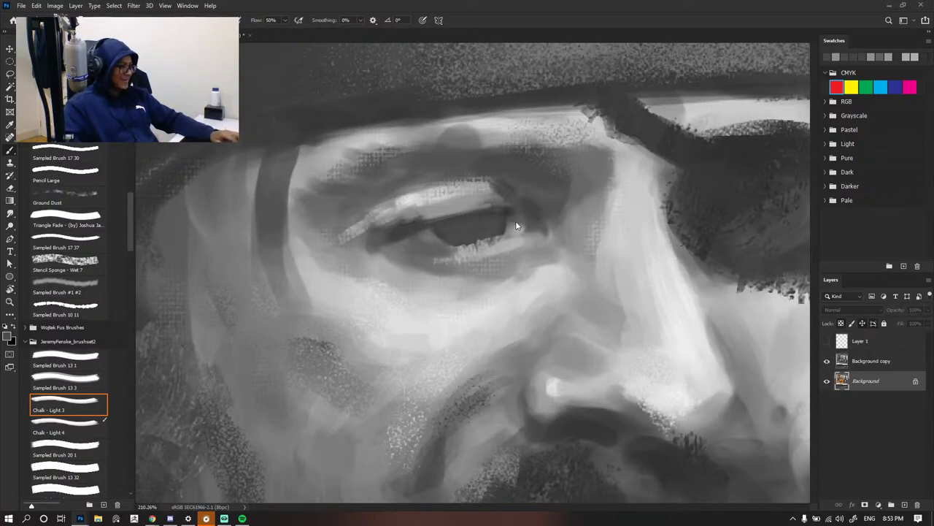
key("ctrl+Tab")
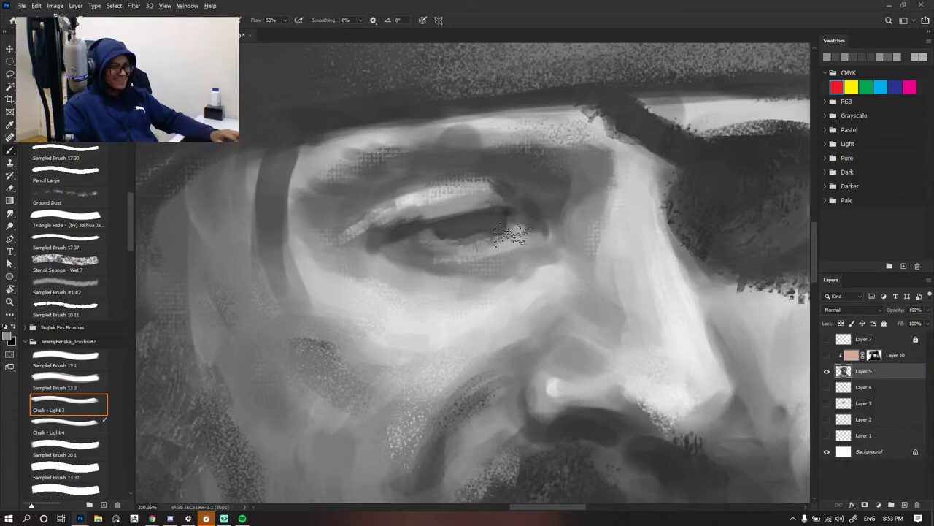
- Examine the repainted eye within the full portrait and at closer range
scroll(514, 235, "down", 20)
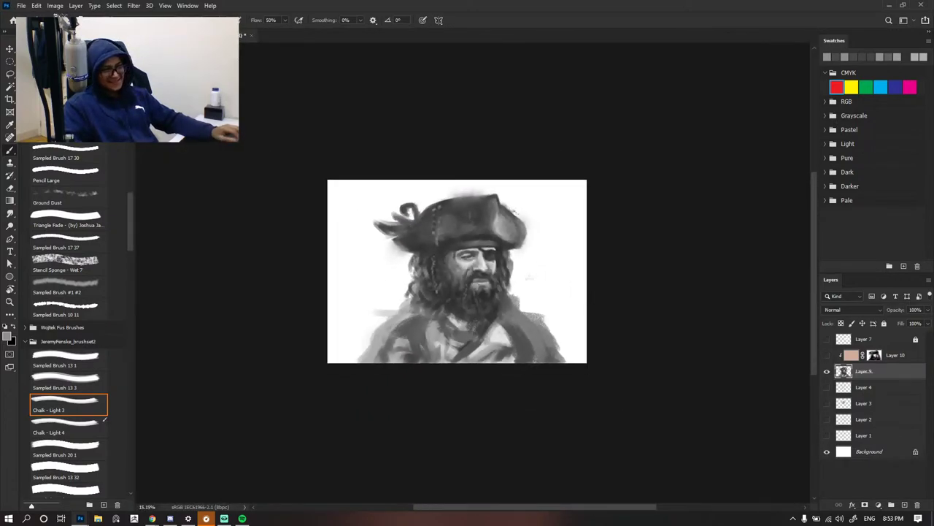
scroll(497, 268, "up", 8)
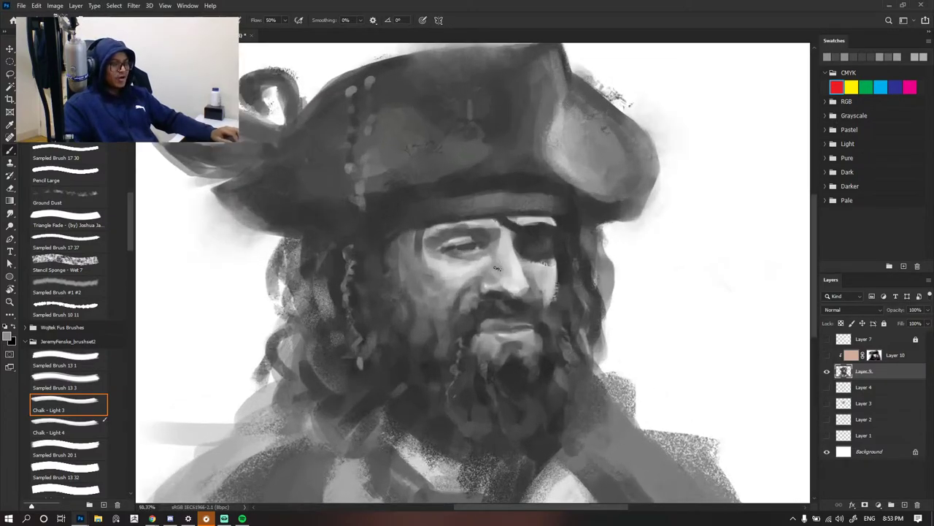
scroll(497, 269, "down", 5)
scroll(510, 256, "up", 3)
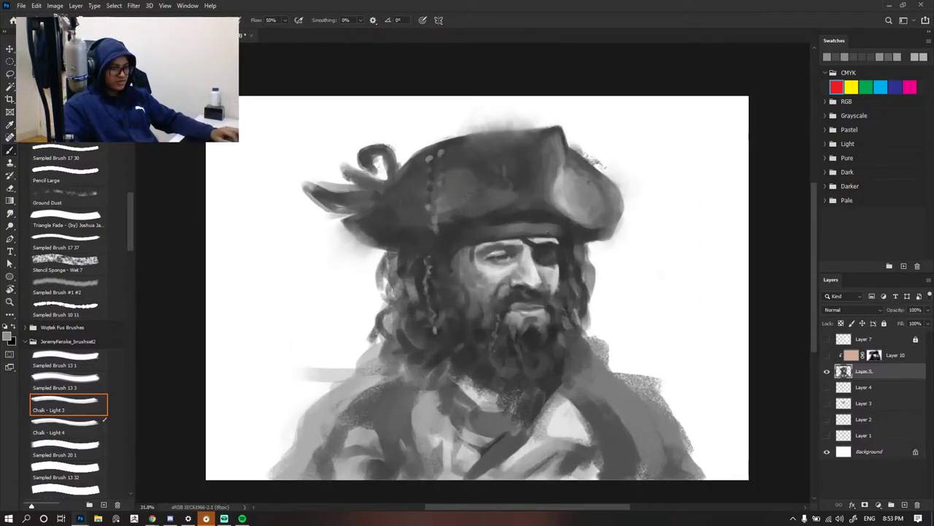
scroll(513, 170, "down", 10)
scroll(514, 169, "up", 10)
- Sketch a small circled doodle on the blank background beside the hat and undo its strokes
mouse_move(595, 193)
left_mouse_down()
mouse_move(660, 129)
mouse_move(683, 137)
left_mouse_up()
key("ctrl+z")
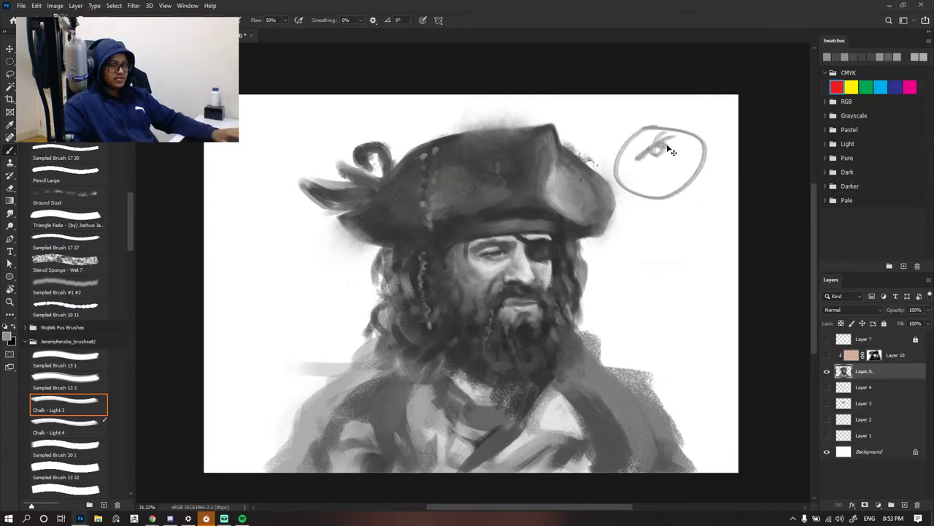
key("ctrl+z")
key("ctrl+z")
- Sample dark gray from the mustache and paint it down over the upper lip's edge on the uncovered-eye side
scroll(584, 247, "down", 4)
scroll(584, 247, "up", 2)
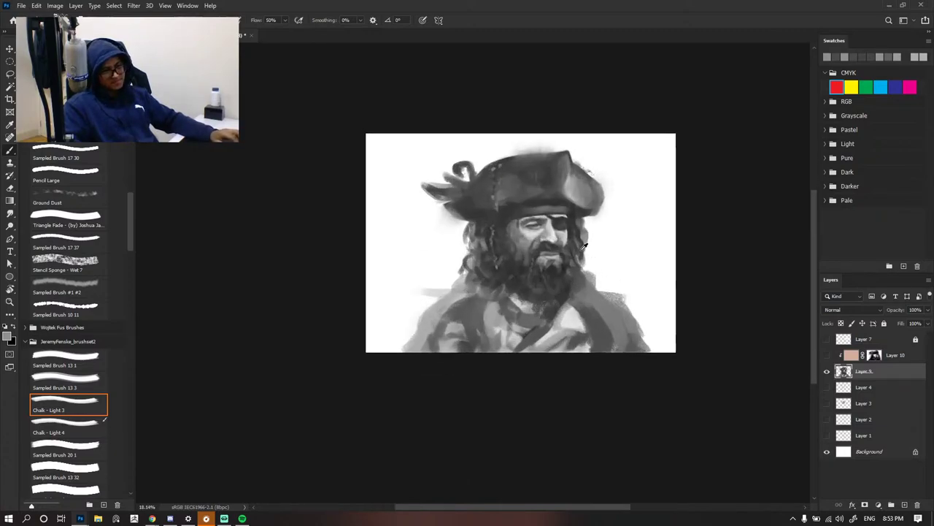
scroll(584, 247, "up", 5)
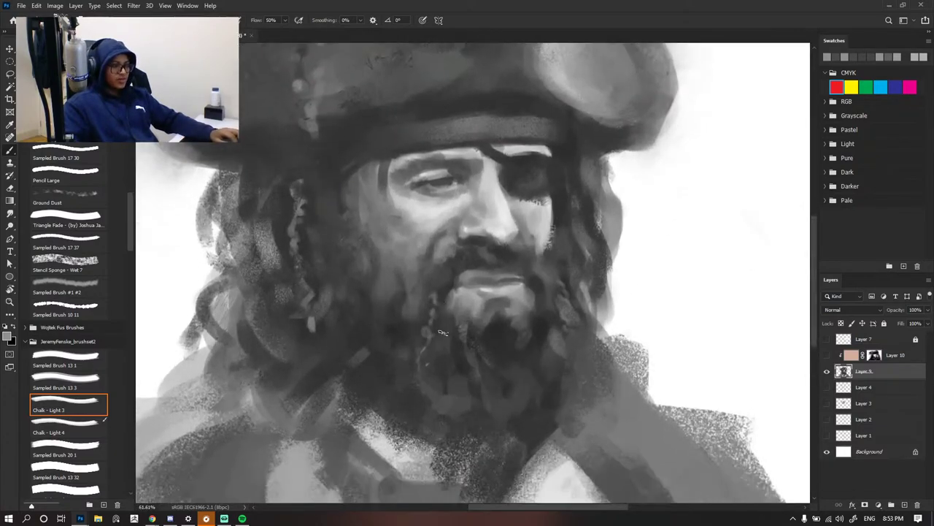
scroll(442, 333, "up", 3)
left_click(461, 306, "alt")
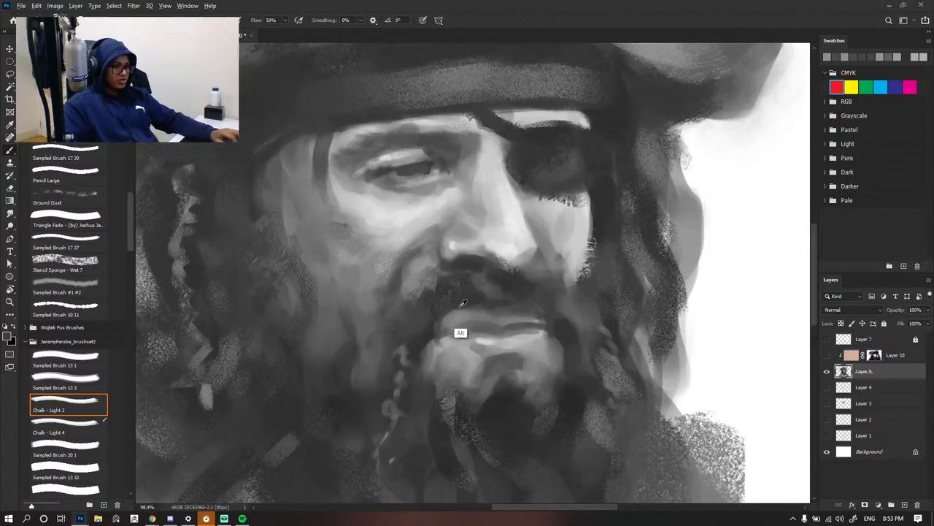
left_click_drag(466, 314, 450, 317)
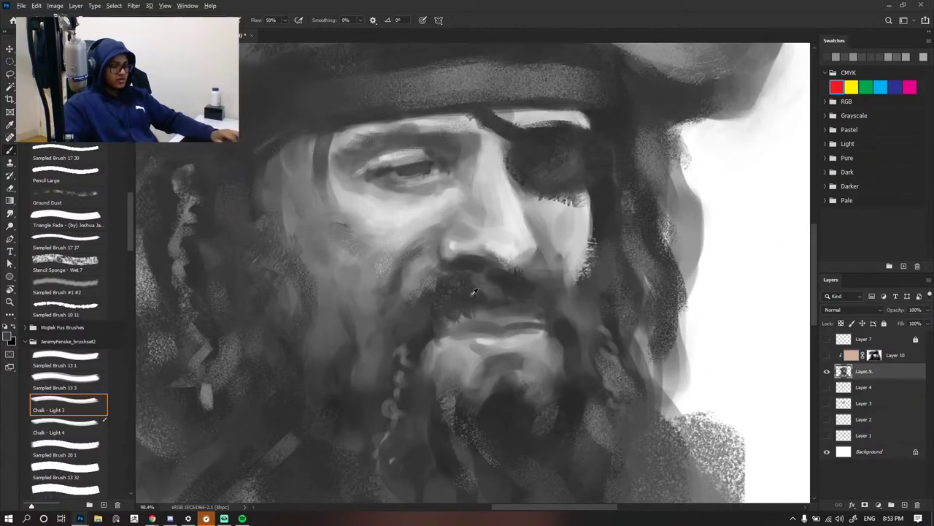
- Sample dark grays and darken the mustache above the lip and toward the mouth corner on the eye-patch side
scroll(475, 292, "down", 9)
scroll(480, 274, "up", 9)
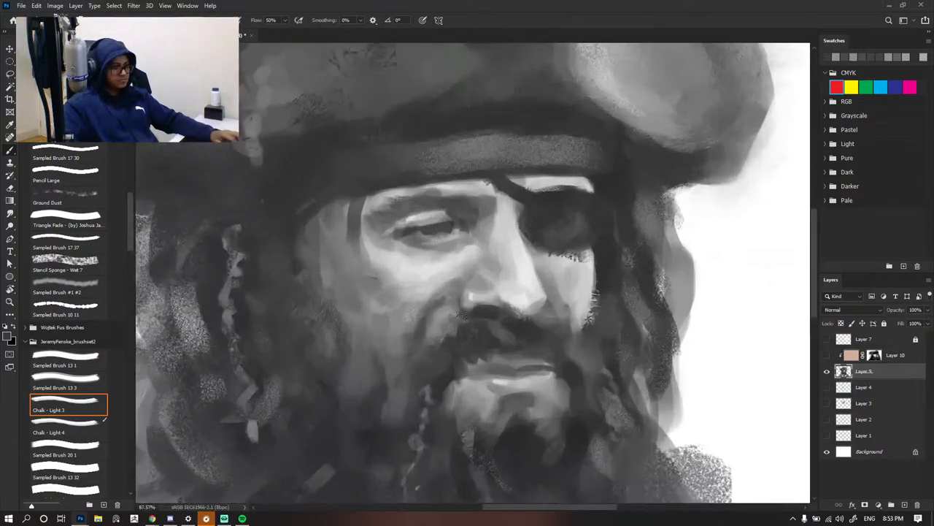
left_click(527, 345, "alt")
scroll(542, 373, "down", 5)
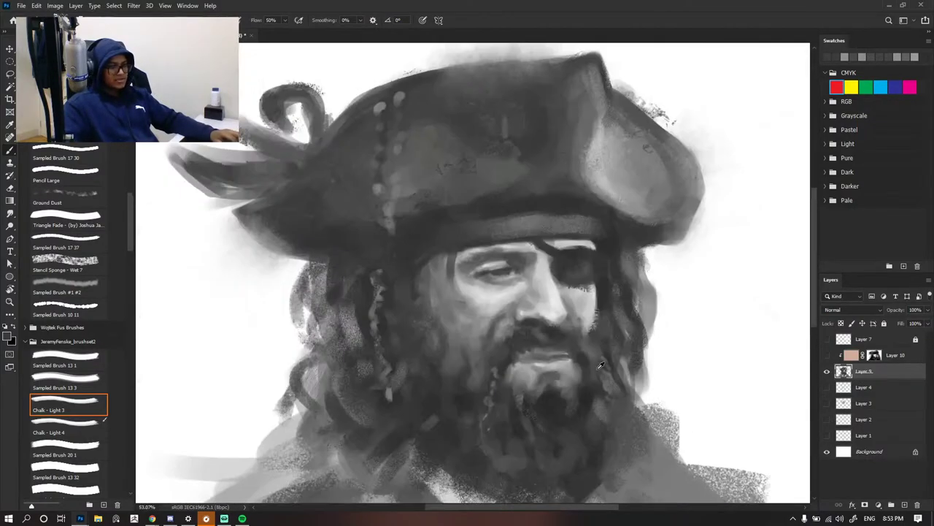
scroll(566, 344, "up", 4)
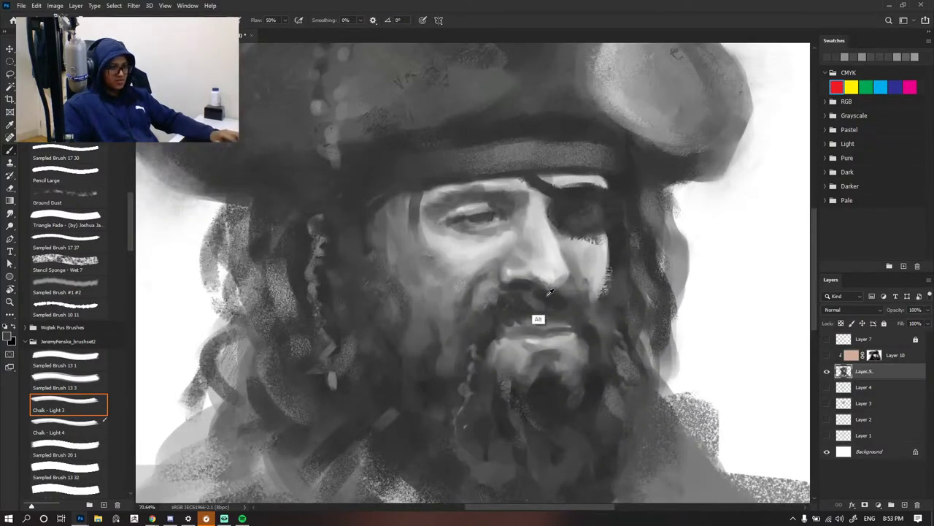
left_click(550, 292, "alt")
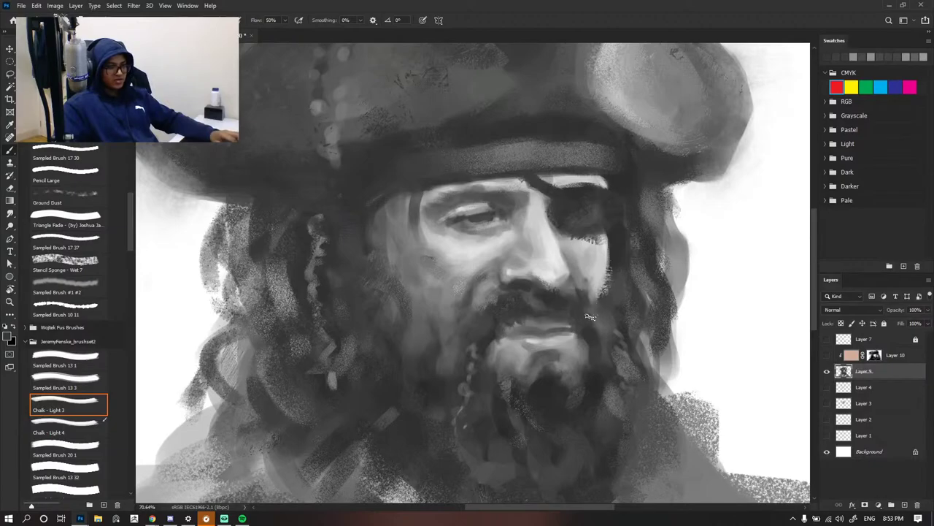
- Compare the mouth with the reference photo and rework the area below the lower lip with light gray
scroll(594, 349, "down", 5)
scroll(516, 306, "up", 4)
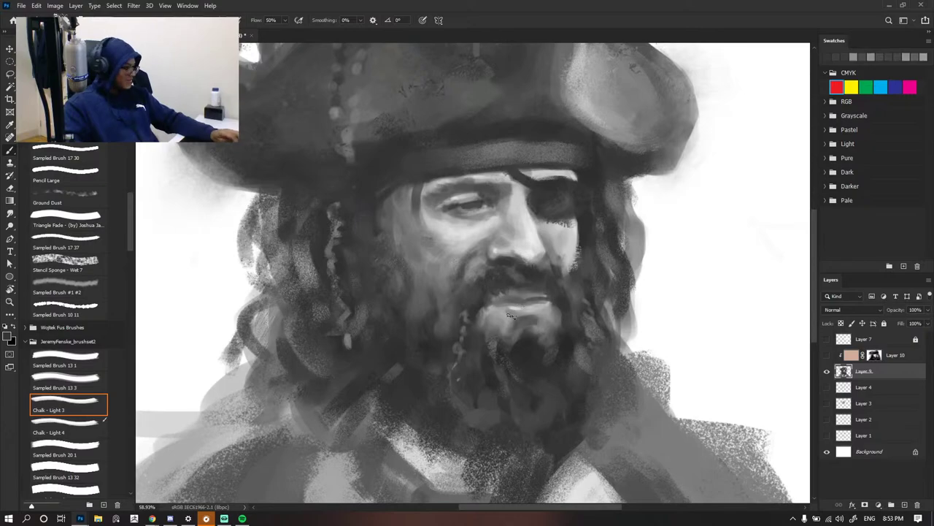
scroll(555, 311, "up", 1)
scroll(543, 312, "up", 2)
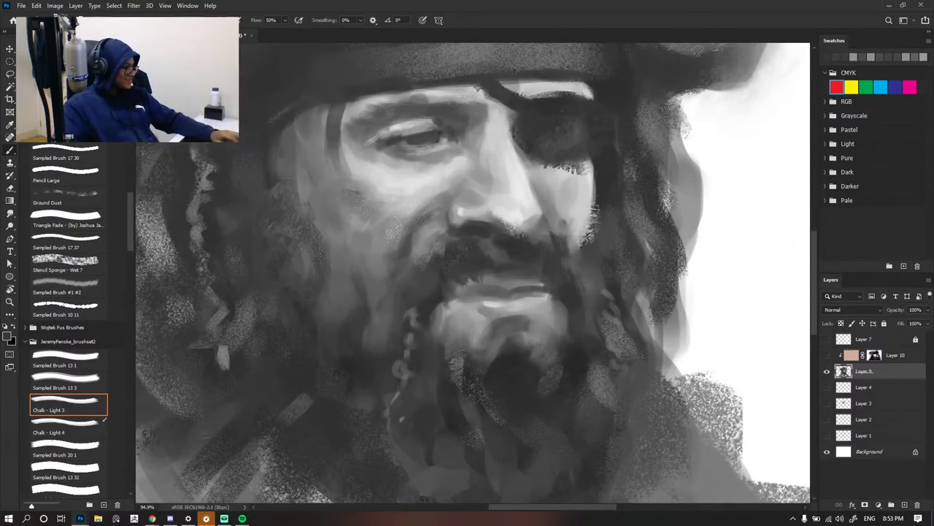
key("ctrl+Tab")
key("ctrl+Tab")
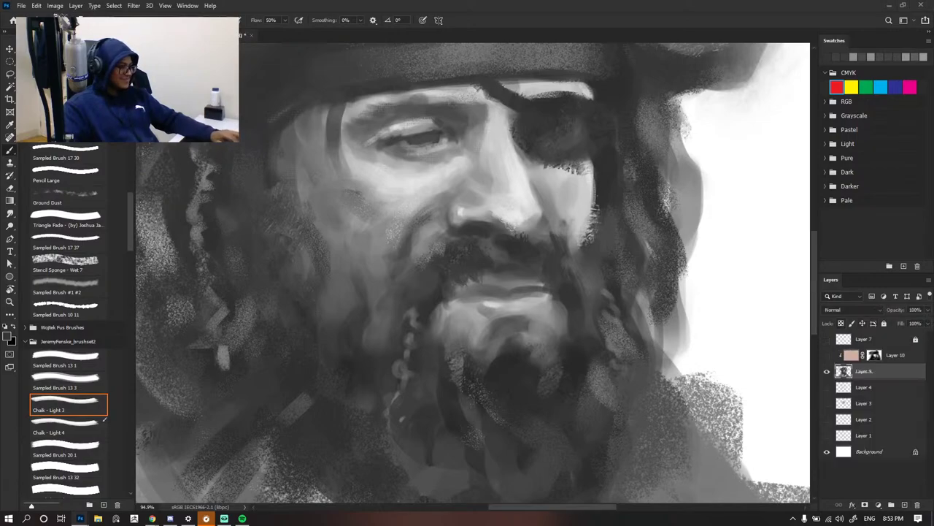
scroll(511, 307, "down", 2)
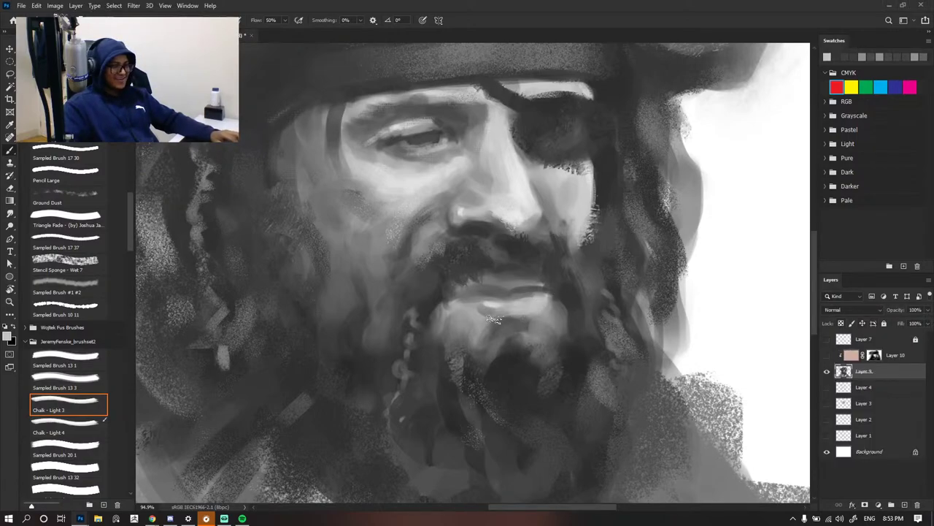
scroll(489, 300, "down", 1)
scroll(489, 300, "down", 3)
- Paint dark gray mustache strokes above the mouth and around its corner on the uncovered-eye side
scroll(528, 300, "up", 10)
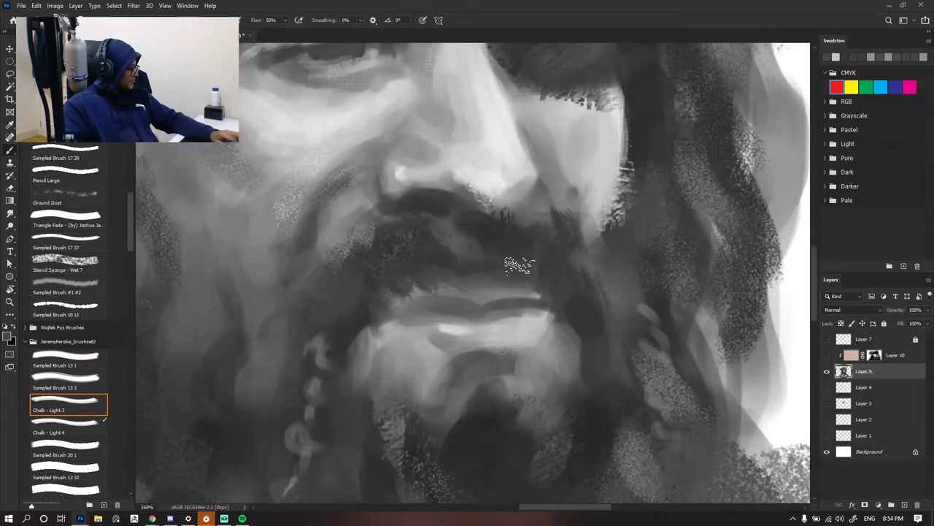
scroll(493, 252, "down", 4)
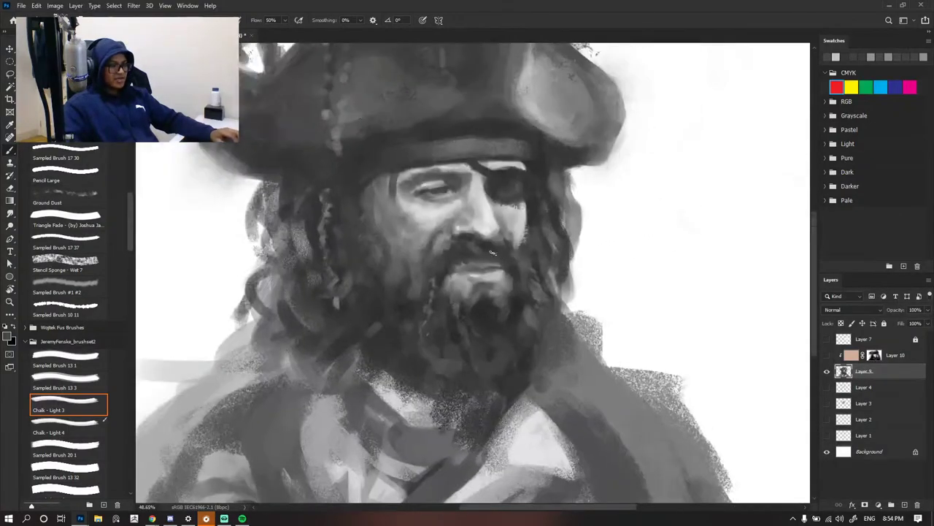
scroll(493, 252, "up", 4)
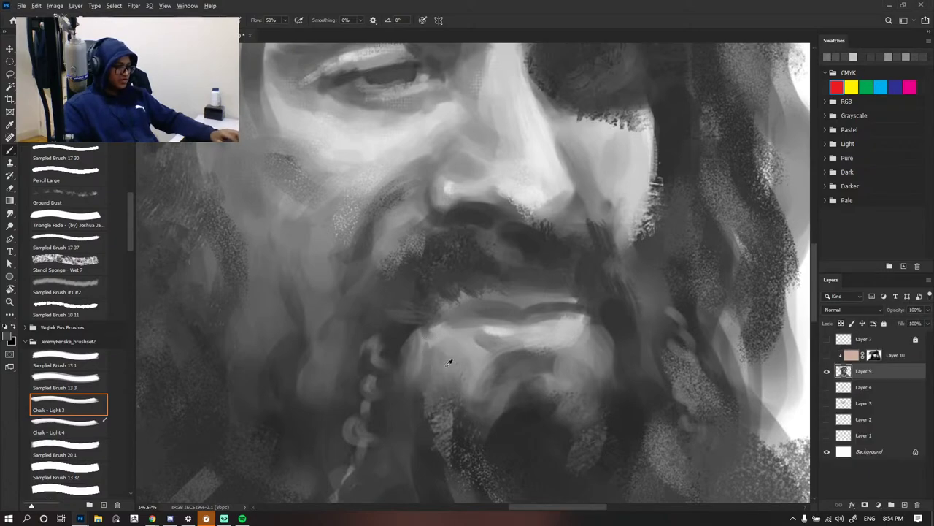
scroll(503, 310, "down", 5)
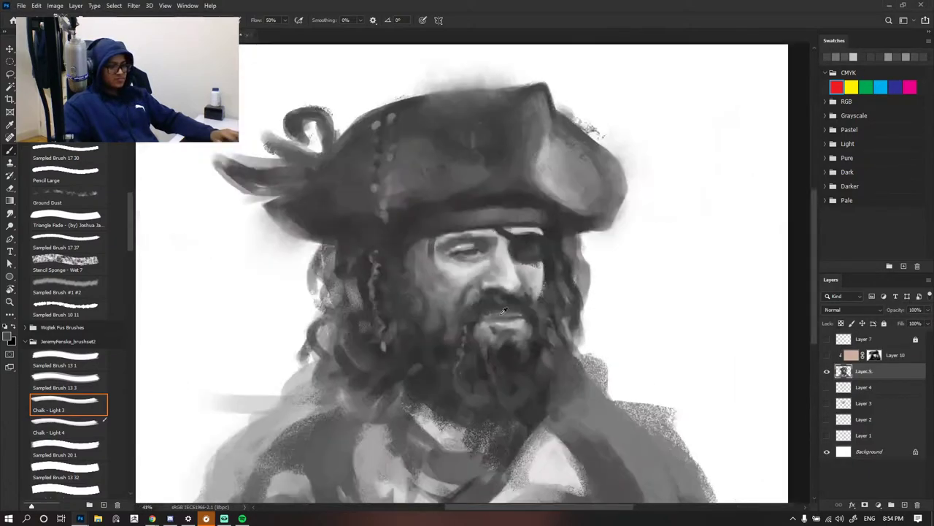
- Sample grays around the mustache and blend its upper edge into the cheek on the uncovered-eye side
scroll(504, 311, "down", 2)
scroll(482, 292, "up", 7)
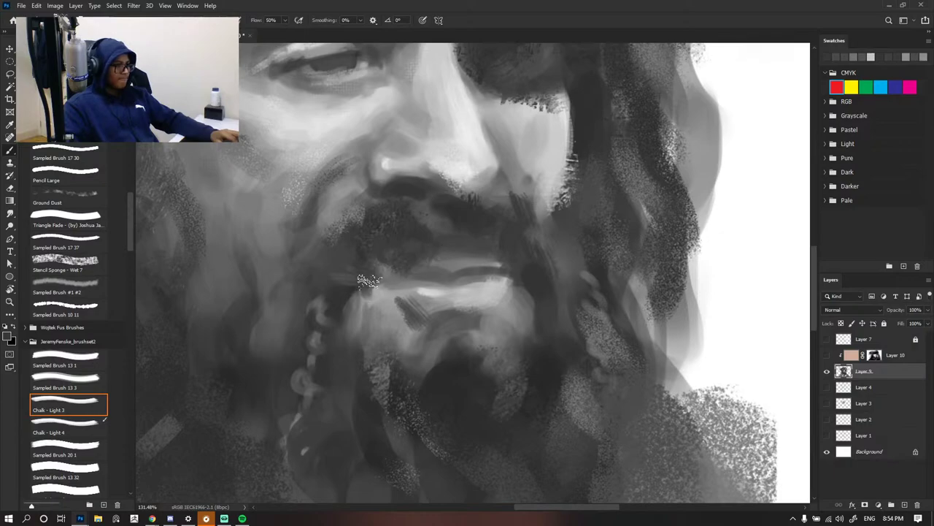
scroll(504, 255, "down", 6)
scroll(509, 253, "up", 6)
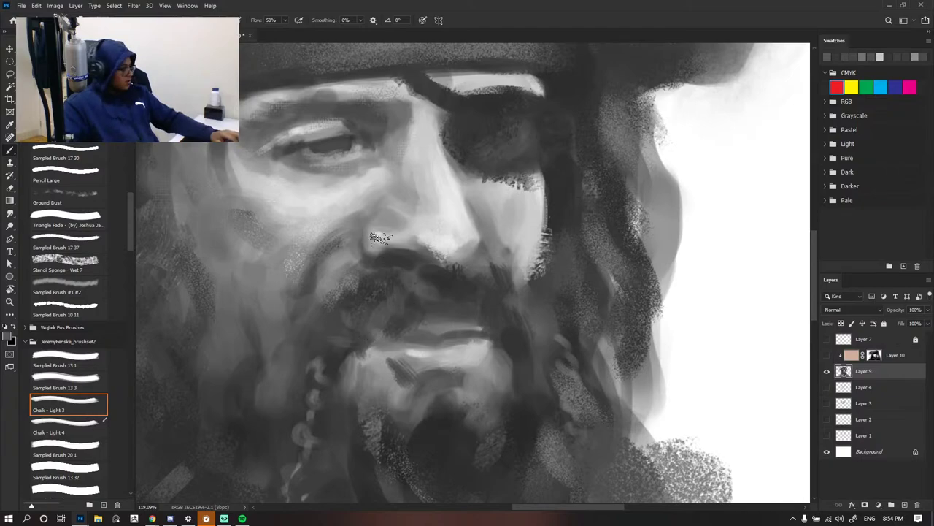
left_click(383, 274, "alt")
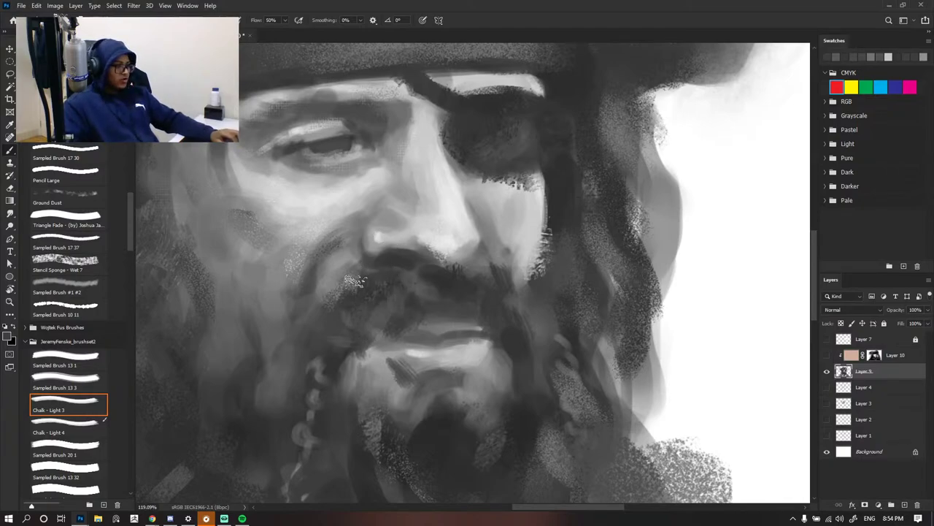
left_click(360, 266, "alt")
left_click(322, 272, "alt")
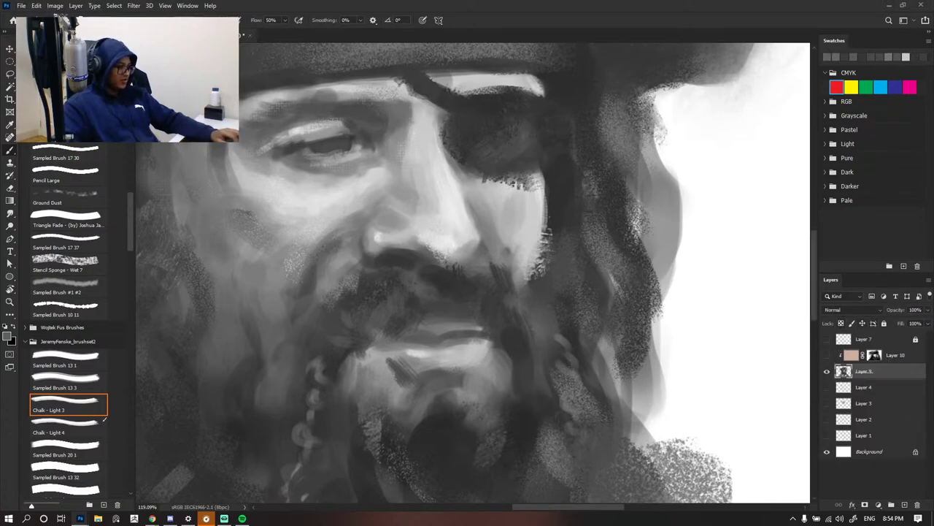
left_click(354, 308, "alt")
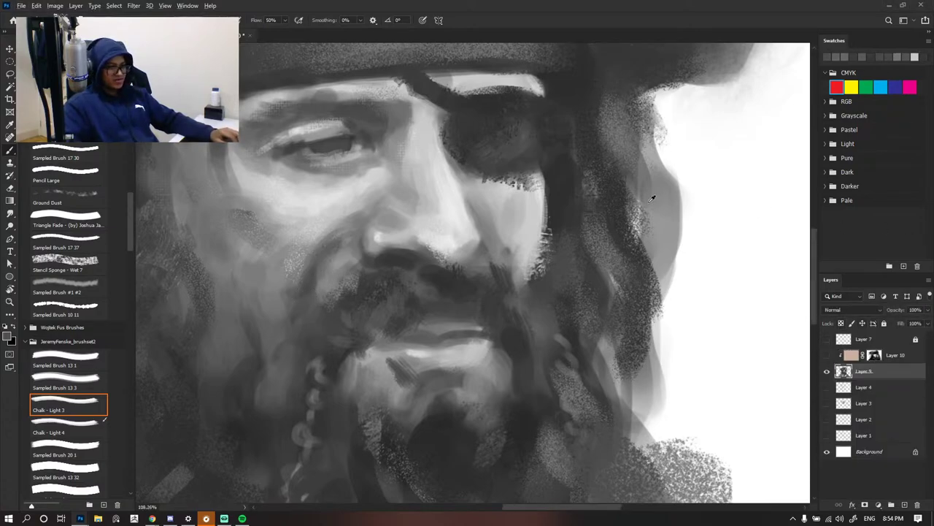
- Check the whole portrait and touch up the cheek below the uncovered eye with light gray
scroll(652, 196, "down", 1)
scroll(593, 196, "down", 5)
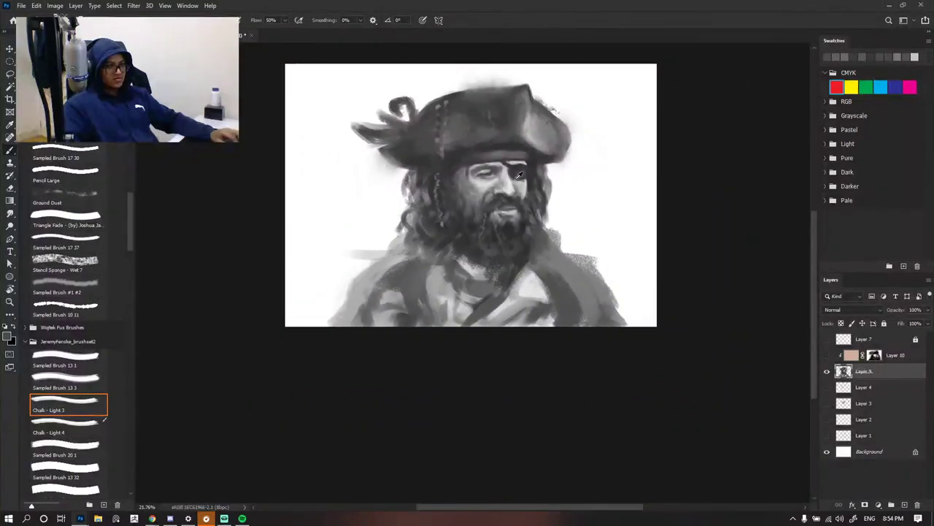
scroll(494, 186, "up", 4)
scroll(494, 186, "up", 2)
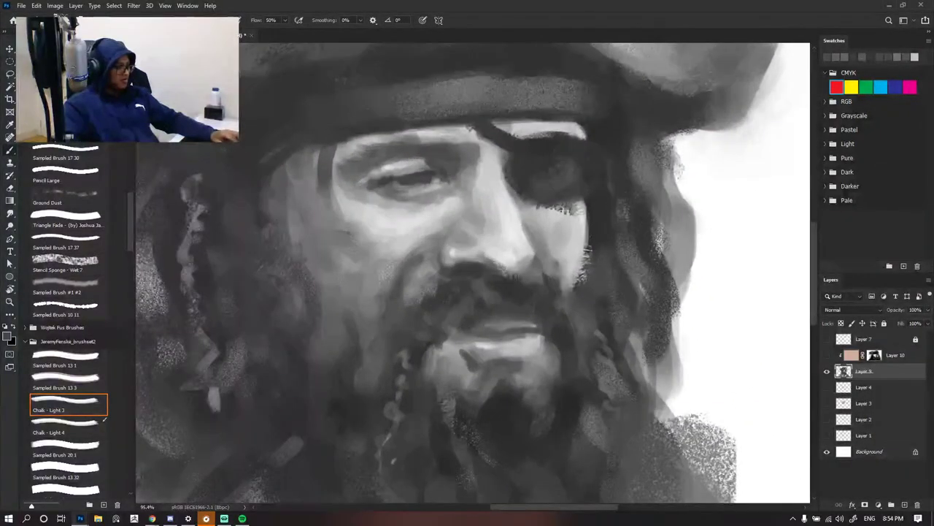
left_click(359, 247)
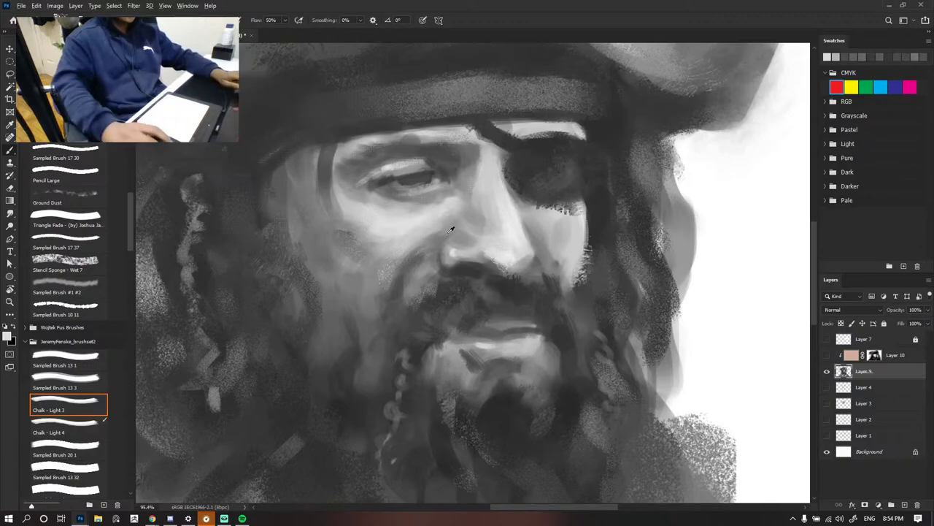
scroll(451, 230, "down", 6)
scroll(490, 219, "up", 3)
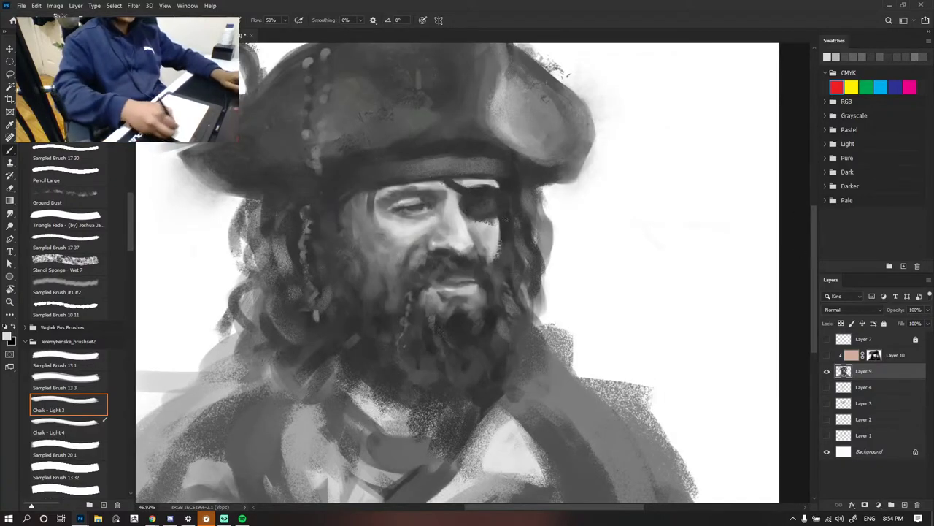
mouse_move(618, 152)
left_mouse_down()
mouse_move(522, 245)
mouse_move(602, 173)
mouse_move(618, 212)
left_mouse_up()
key("ctrl+z")
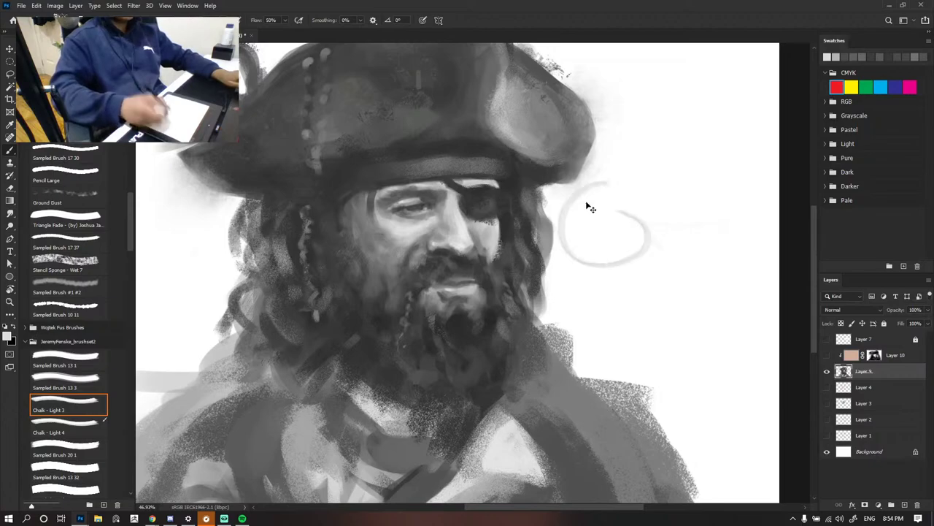
key("ctrl+z")
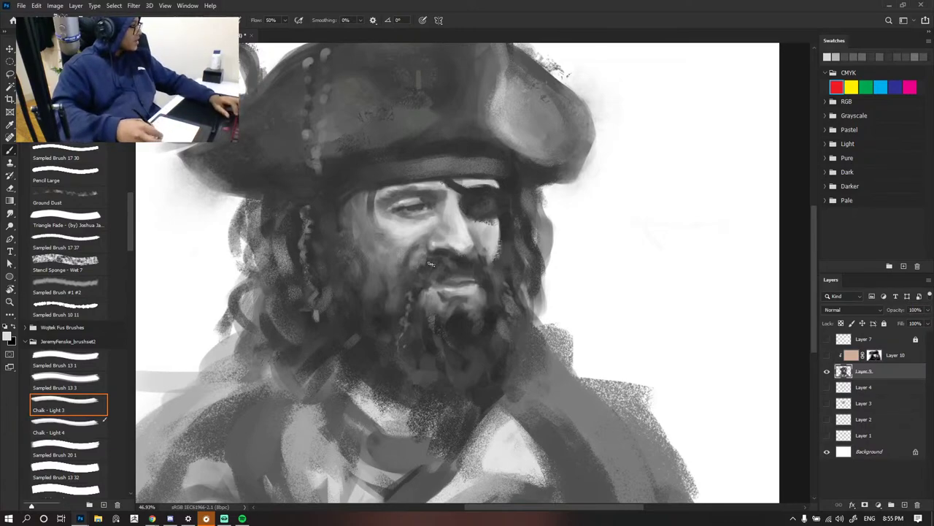
- Sample grays from the eye patch and the skin above it, and touch up the patch and its strap
scroll(551, 261, "down", 6)
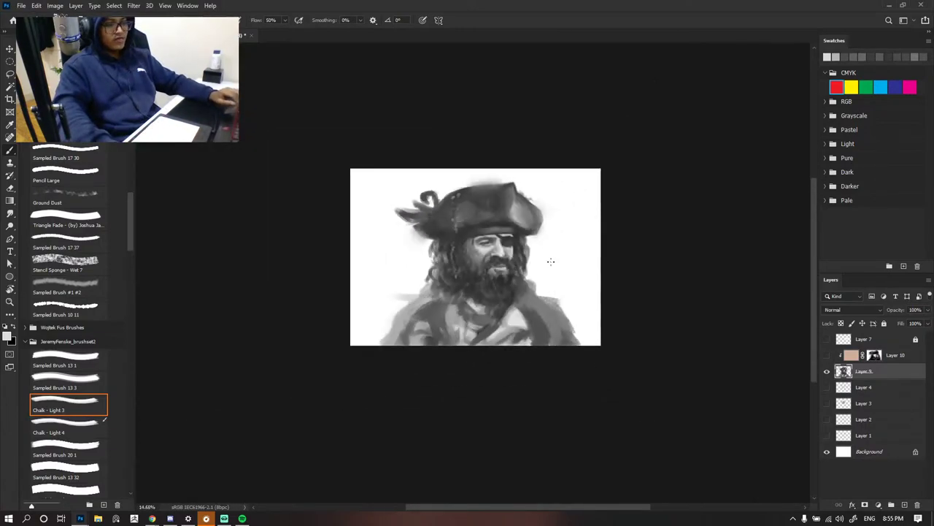
scroll(545, 260, "up", 6)
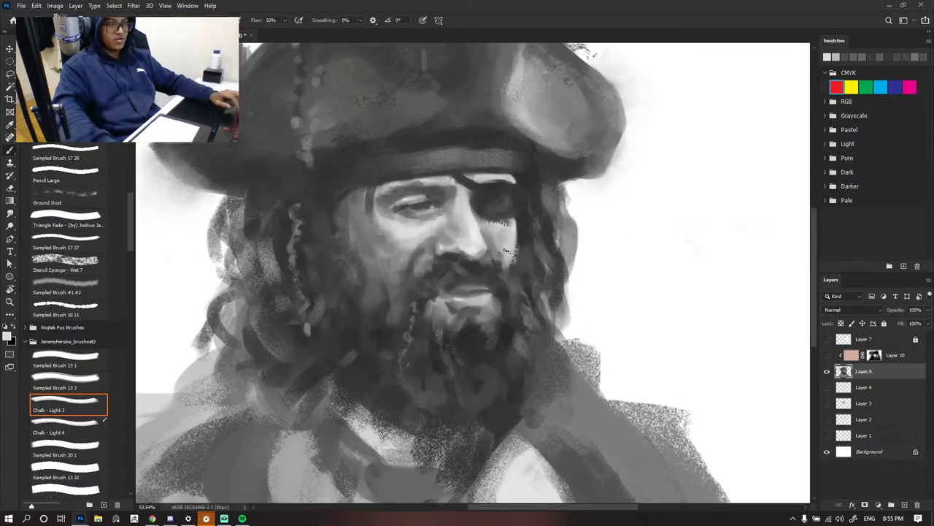
scroll(506, 250, "up", 1)
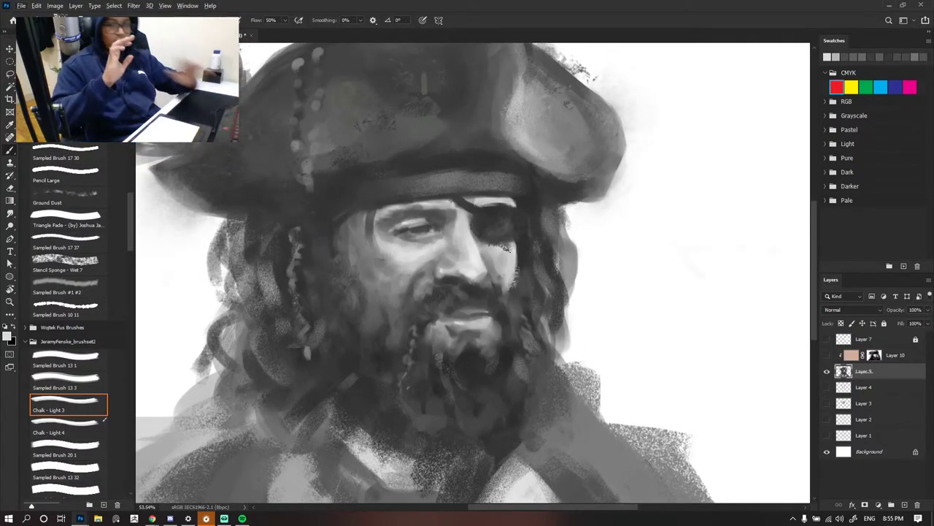
scroll(506, 249, "up", 3)
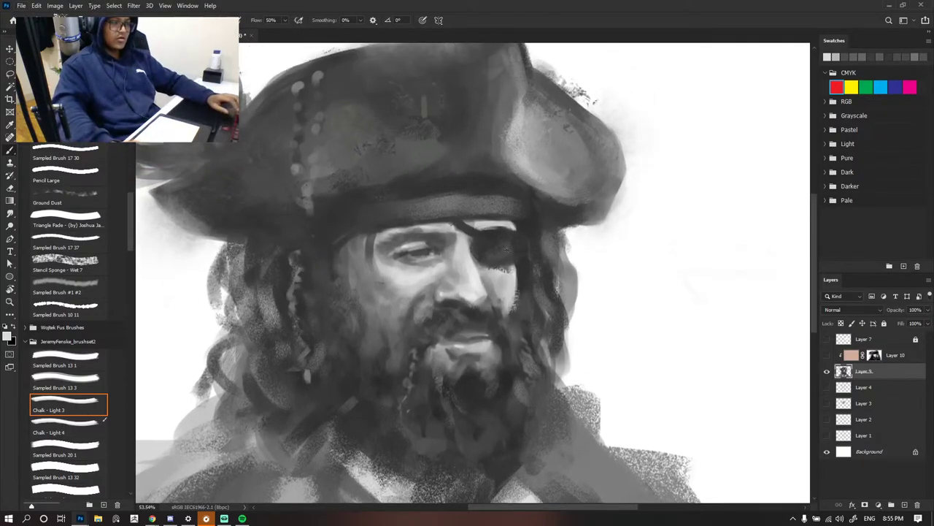
left_click(489, 256, "alt")
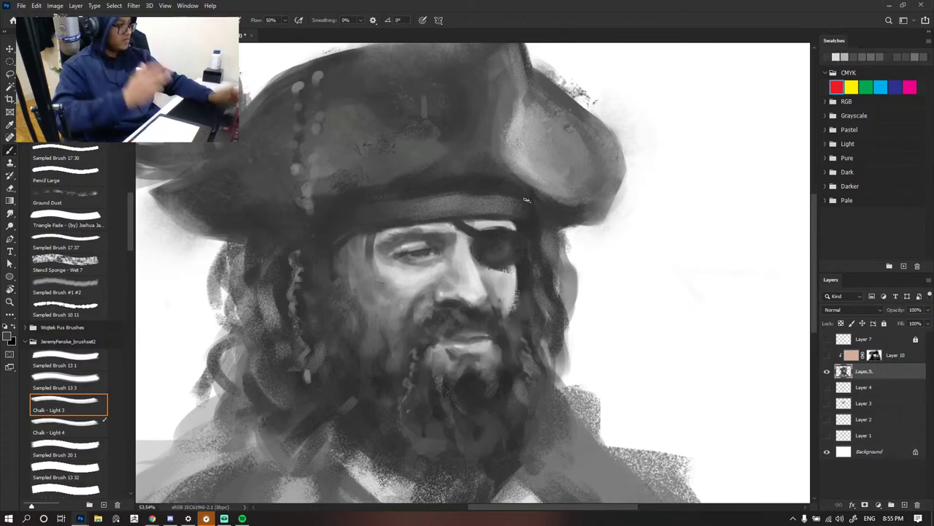
scroll(551, 194, "up", 2)
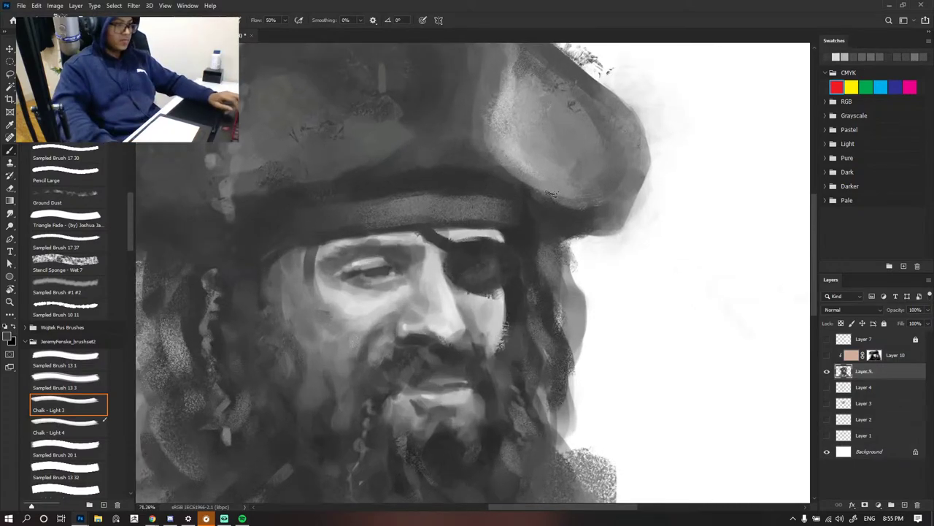
left_click(447, 234, "alt")
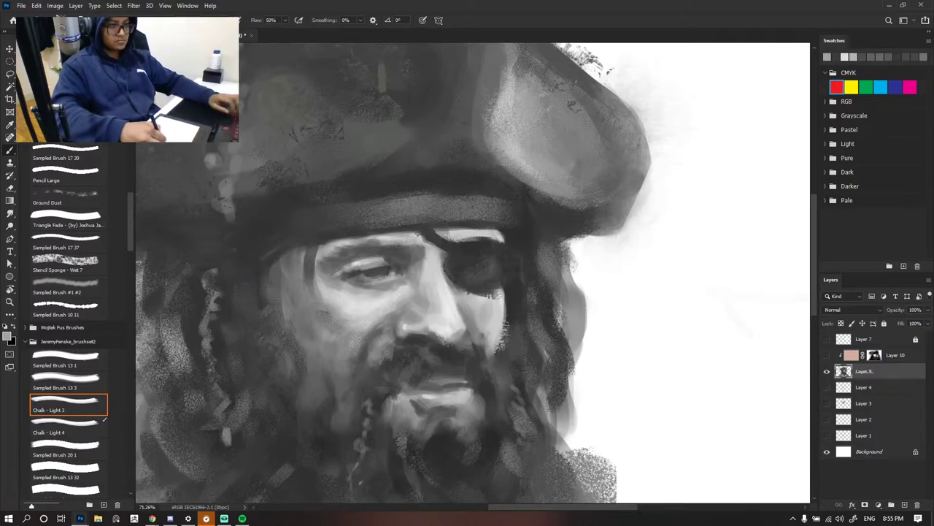
- Sample dark gray from the eye patch and refine the patch's edges and strap against the brow and cheek
scroll(471, 241, "down", 7)
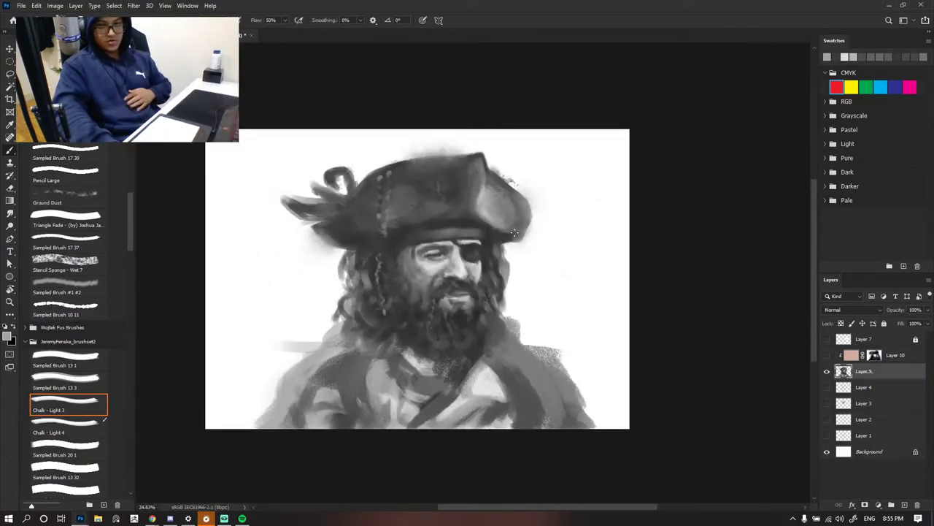
scroll(482, 243, "up", 8)
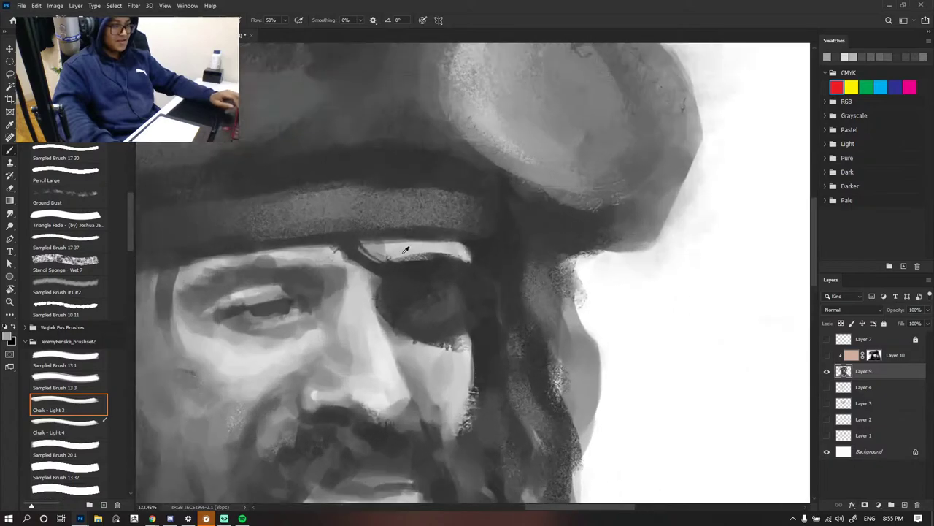
left_click(390, 306, "alt")
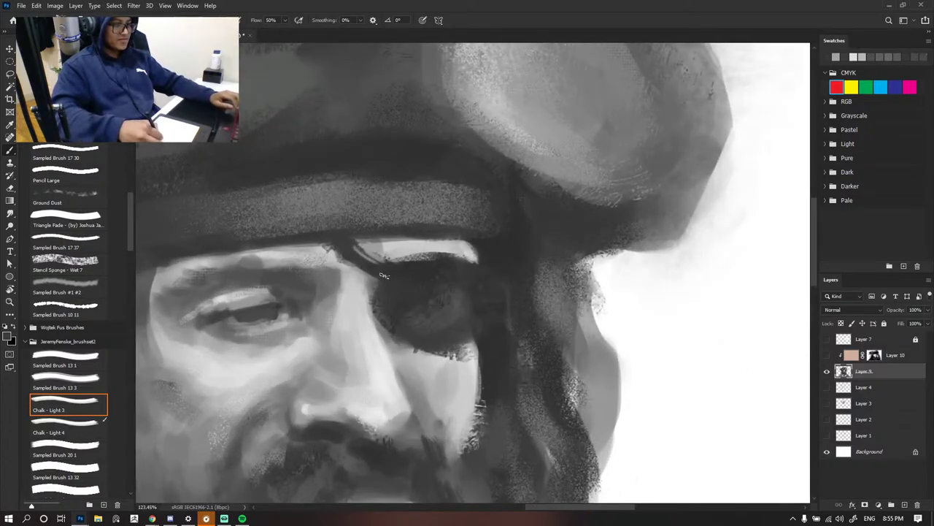
scroll(409, 252, "down", 9)
scroll(430, 240, "up", 4)
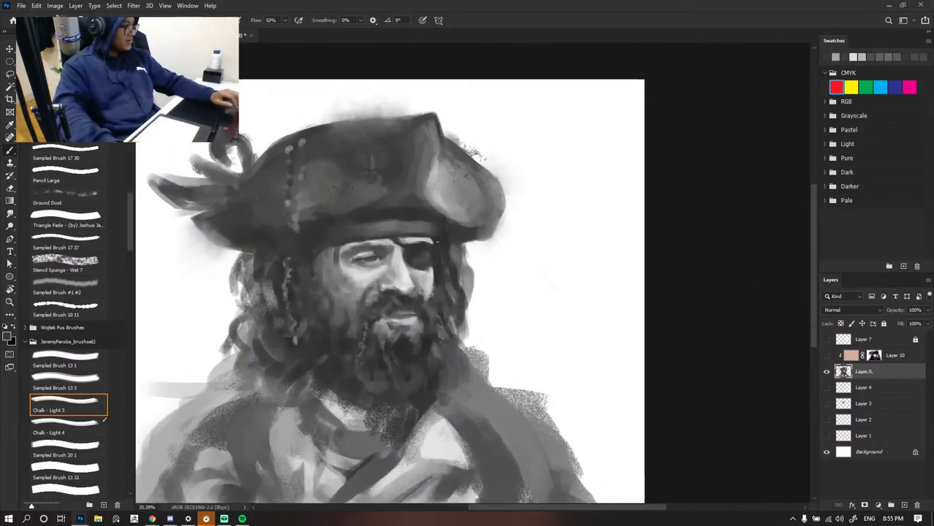
left_click(420, 290, "alt")
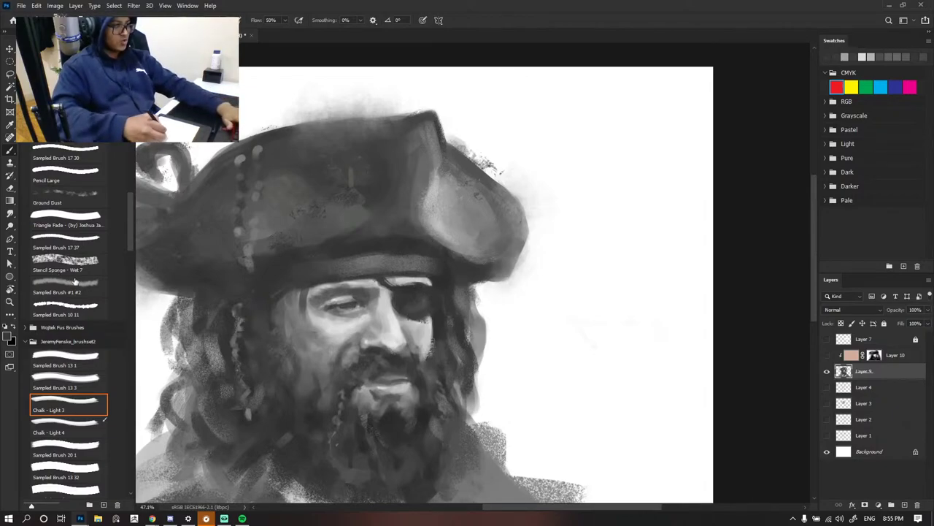
- Switch to the Sampled Brush 20 1 brush and reduce its size for detail work on the face
left_click(65, 445)
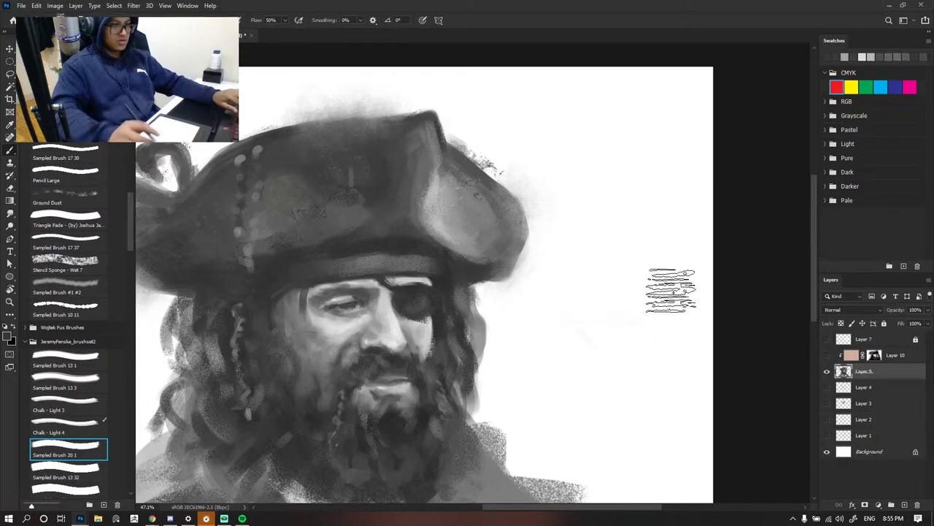
scroll(449, 303, "up", 3)
key("bracketleft")
key("bracketleft")
key("bracketleft")
key("bracketleft")
key("bracketleft")
key("bracketleft")
key("bracketleft")
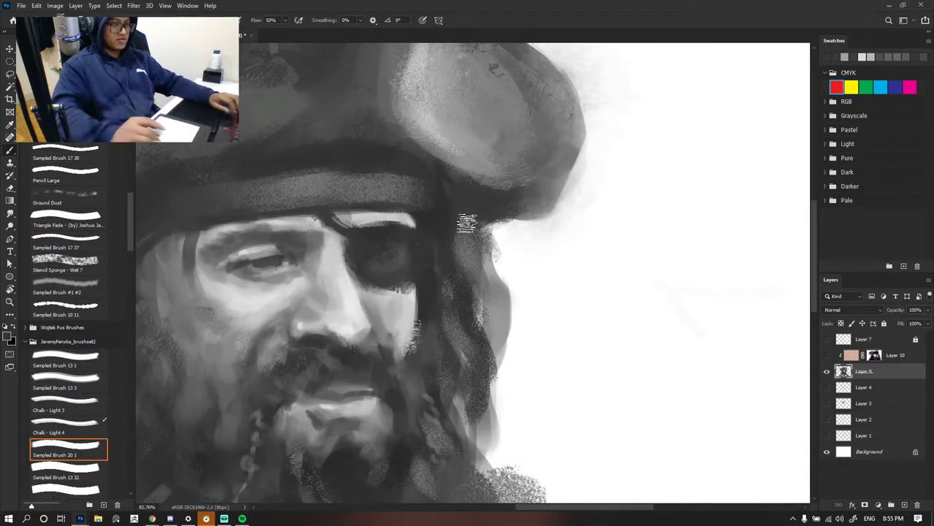
scroll(410, 191, "down", 4)
scroll(410, 191, "up", 2)
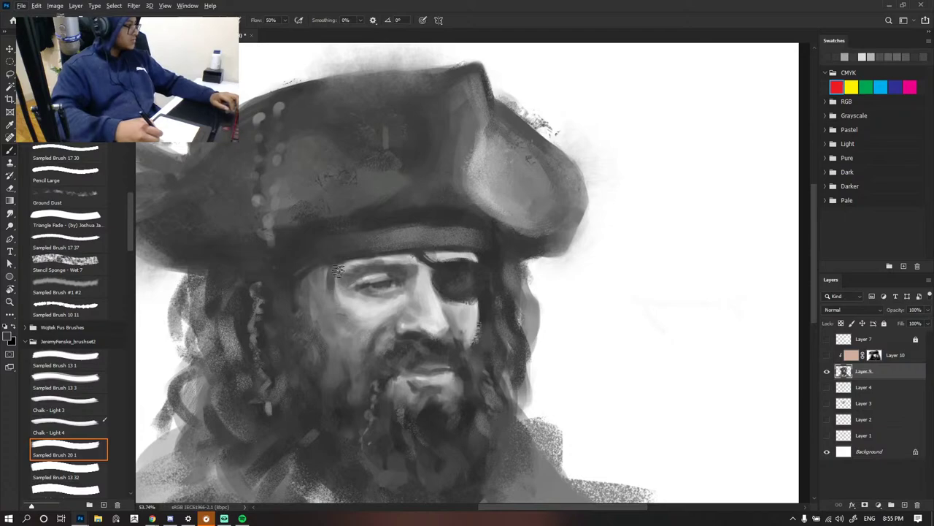
scroll(484, 249, "down", 5)
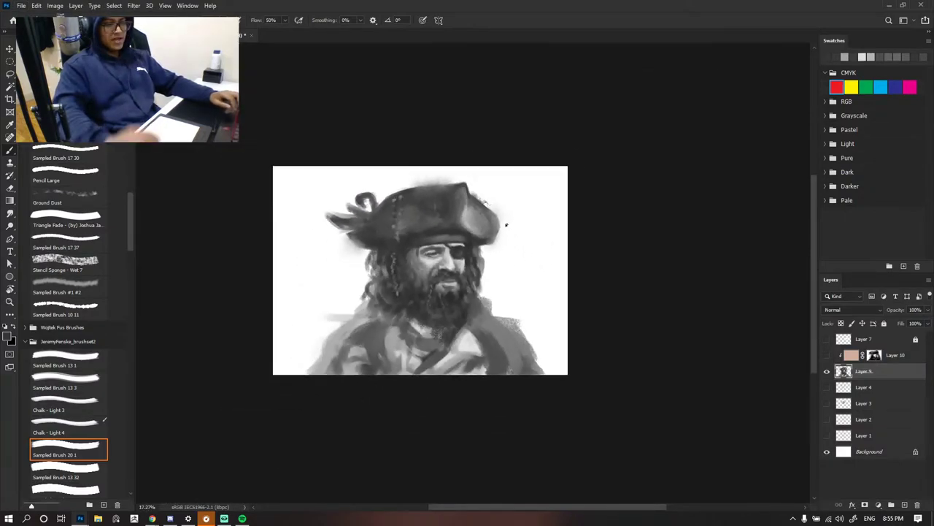
left_click_drag(479, 174, 479, 281)
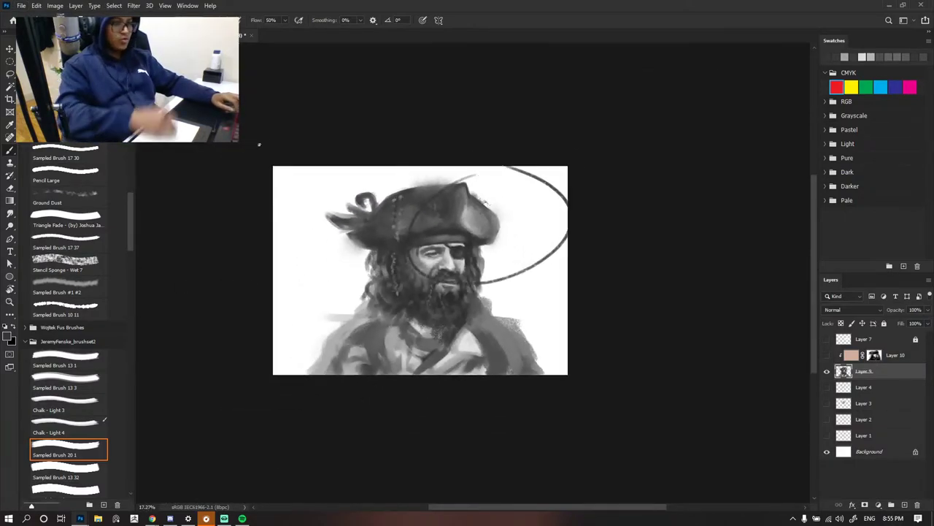
key("ctrl+z")
left_click_drag(330, 186, 282, 145)
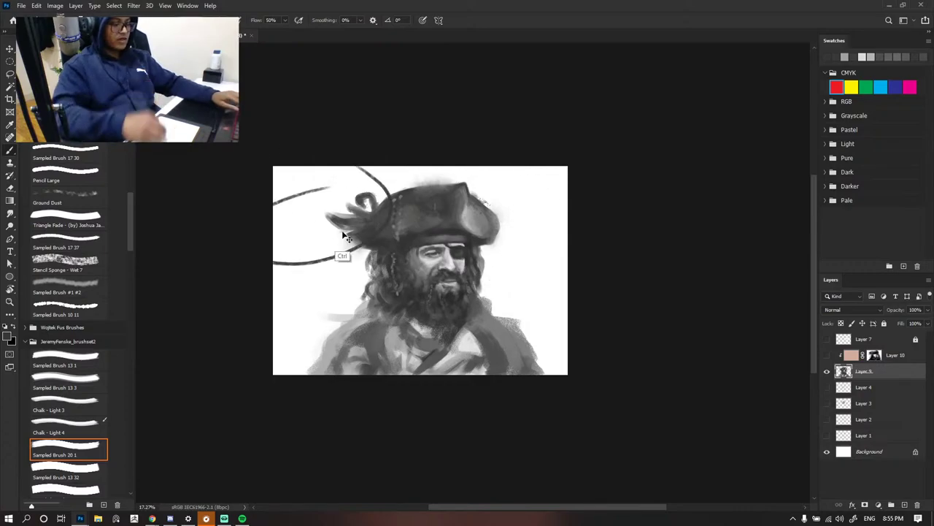
key("ctrl+z")
left_click_drag(343, 248, 325, 263)
key("ctrl+z")
scroll(504, 267, "up", 5)
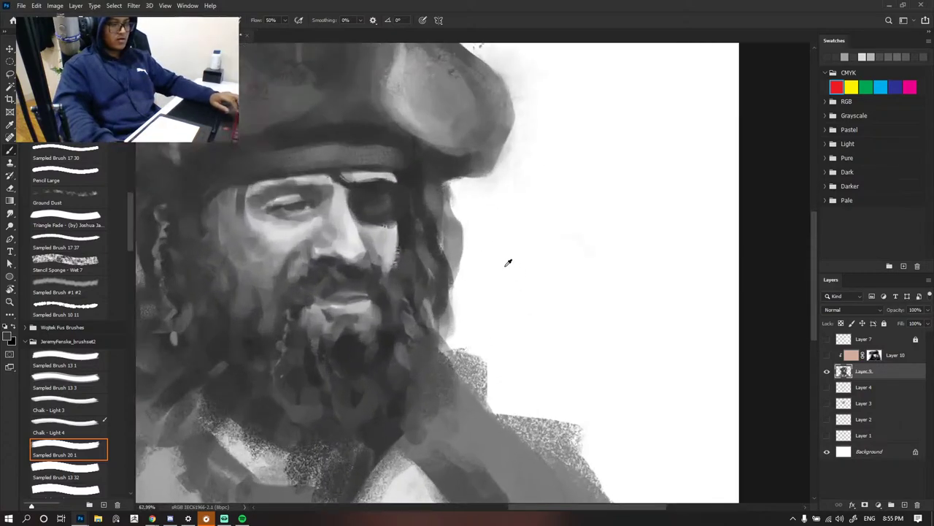
scroll(506, 264, "up", 1)
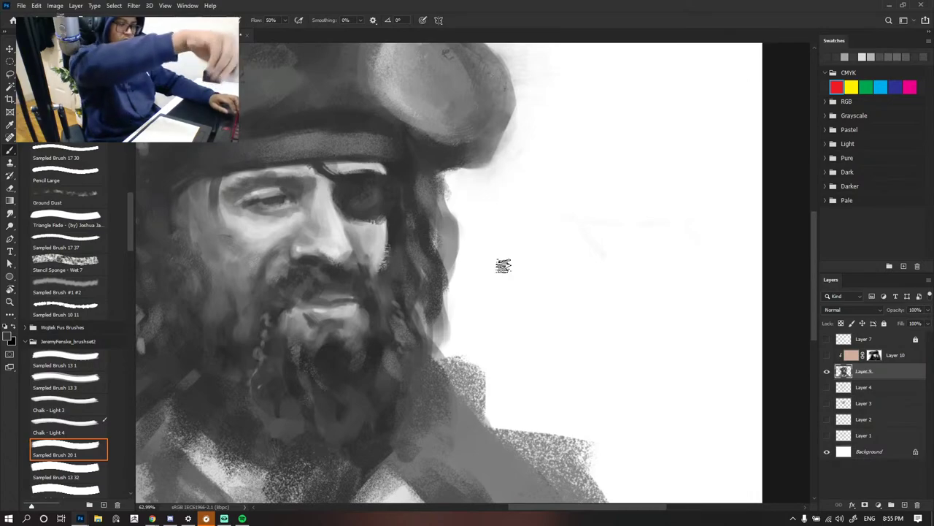
left_click_drag(574, 186, 509, 243)
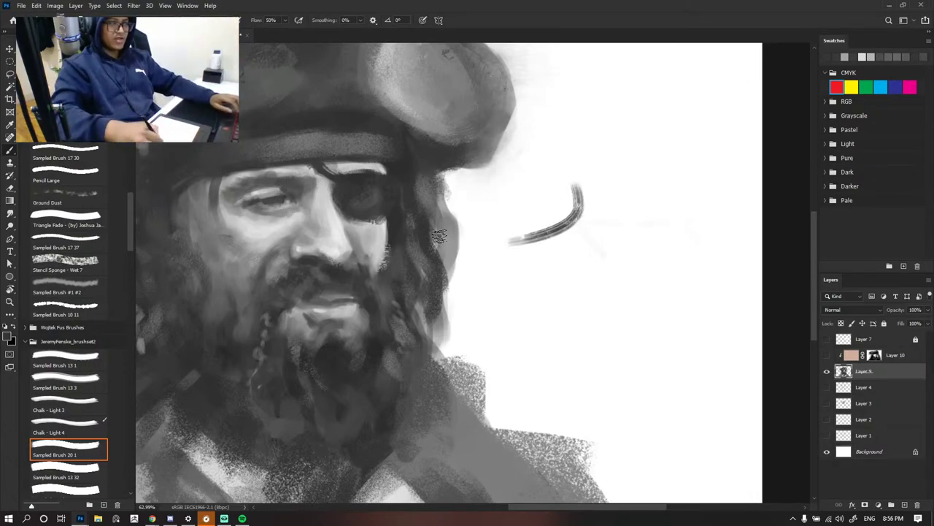
key("ctrl+z")
left_click_drag(595, 167, 590, 165)
key("ctrl+z")
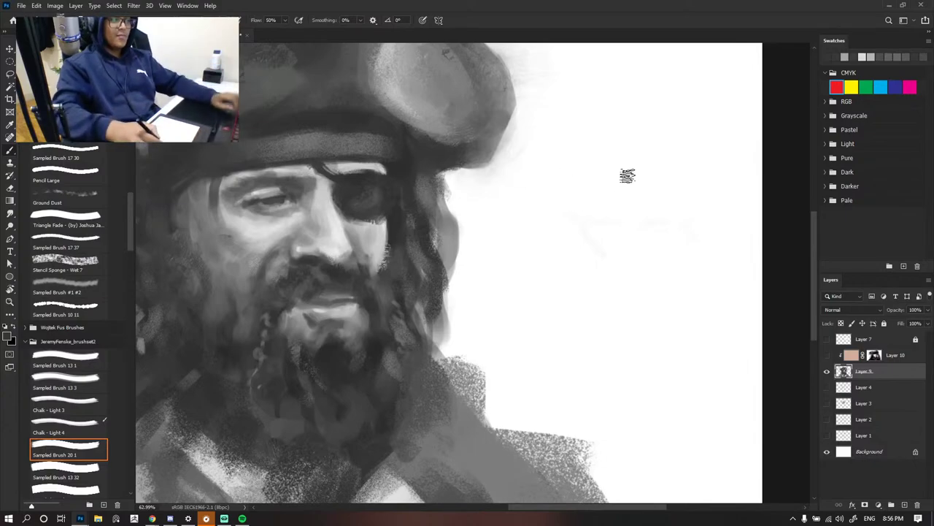
mouse_move(650, 141)
left_mouse_down()
mouse_move(635, 178)
mouse_move(277, 368)
left_mouse_up()
key("ctrl+z")
mouse_move(701, 181)
left_mouse_down()
mouse_move(636, 210)
mouse_move(201, 313)
left_mouse_up()
left_click_drag(629, 181, 549, 82)
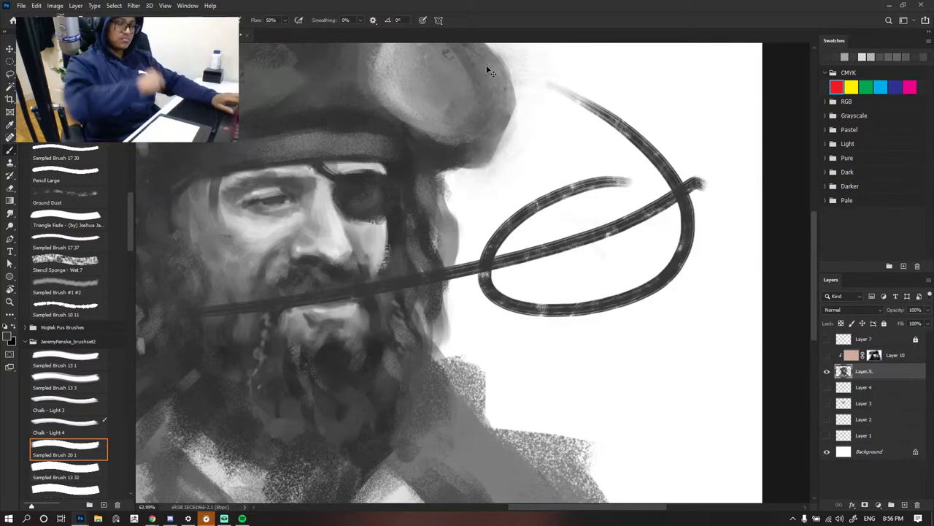
key("ctrl+z")
key("ctrl+z")
left_click_drag(486, 198, 606, 143)
key("ctrl+z")
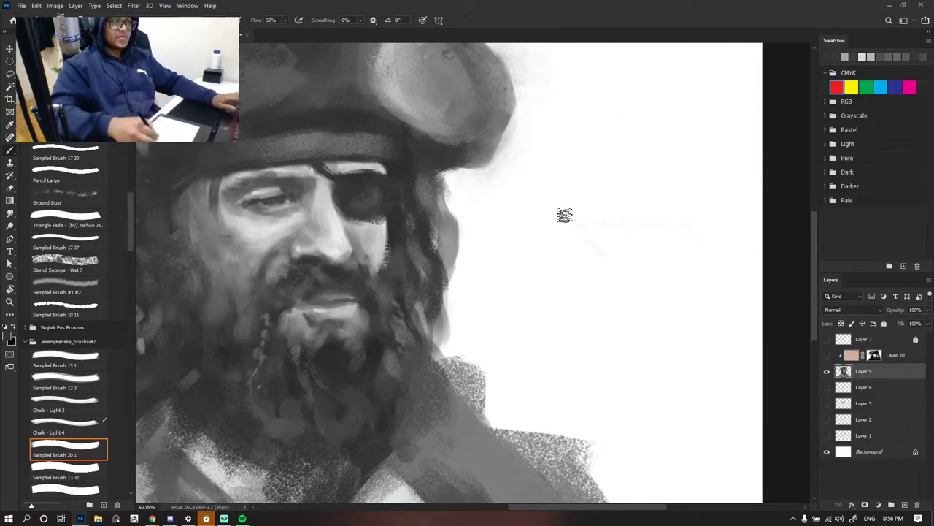
- Test the textured brush with freehand loops on the white background beside the portrait, undoing each one
left_click_drag(572, 182, 632, 167)
key("ctrl+z")
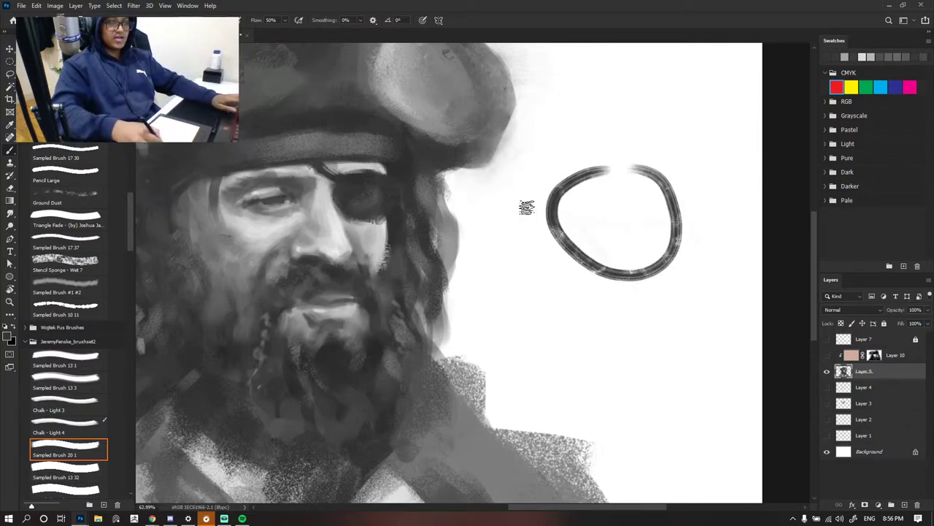
key("ctrl+z")
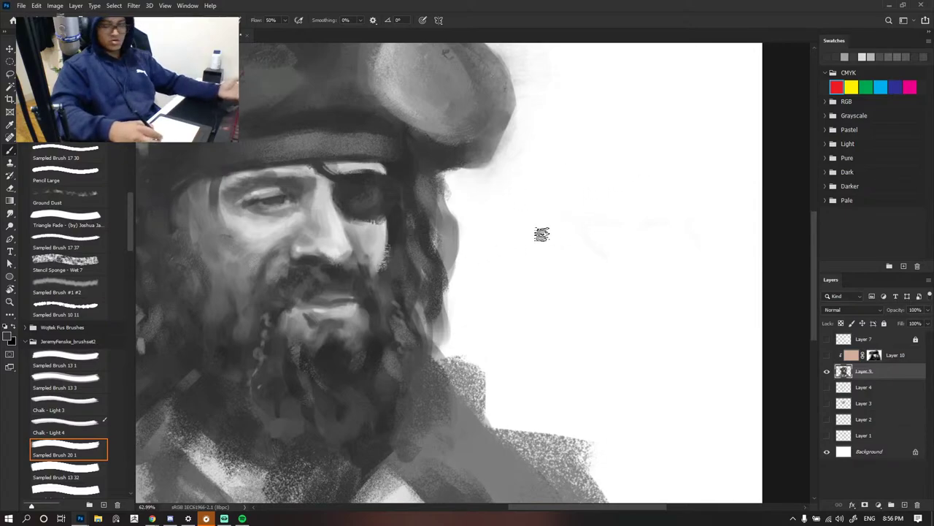
mouse_move(612, 264)
left_mouse_down()
mouse_move(592, 199)
mouse_move(599, 244)
left_mouse_up()
key("ctrl+z")
left_click_drag(603, 186, 460, 154)
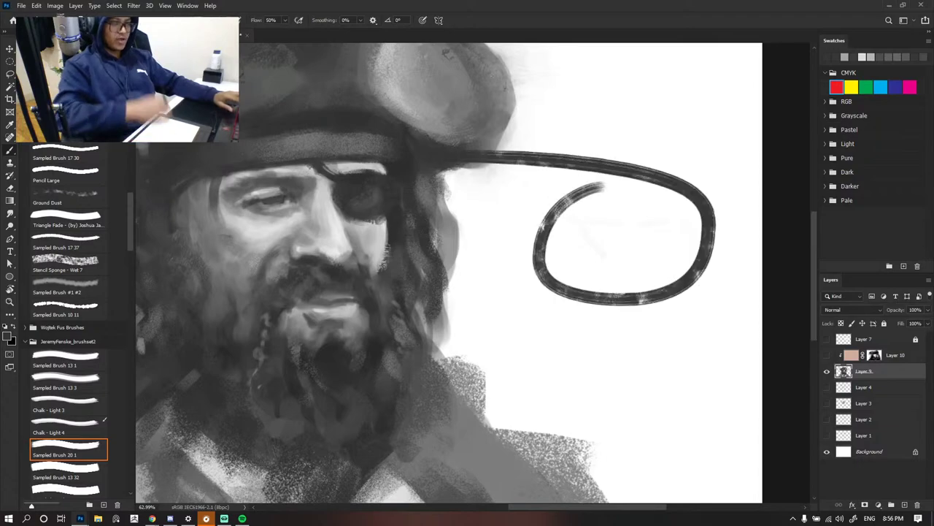
key("ctrl+z")
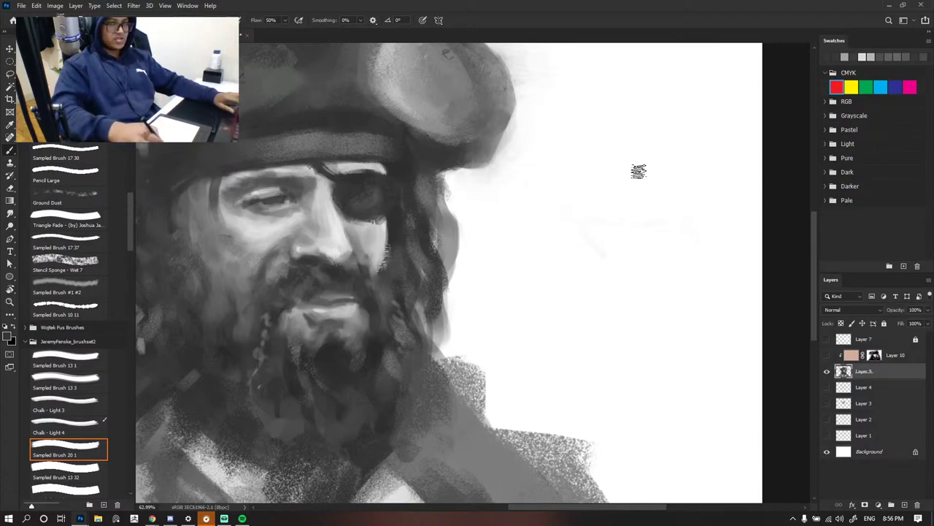
- Try straight strokes forming a rough box on the white background beside the portrait, and undo them
mouse_move(597, 166)
left_mouse_down()
mouse_move(582, 267)
mouse_move(690, 175)
left_mouse_up()
left_click_drag(557, 269, 701, 282)
mouse_move(657, 296)
left_mouse_down()
mouse_move(674, 165)
mouse_move(658, 298)
left_mouse_up()
left_click_drag(765, 134, 597, 203)
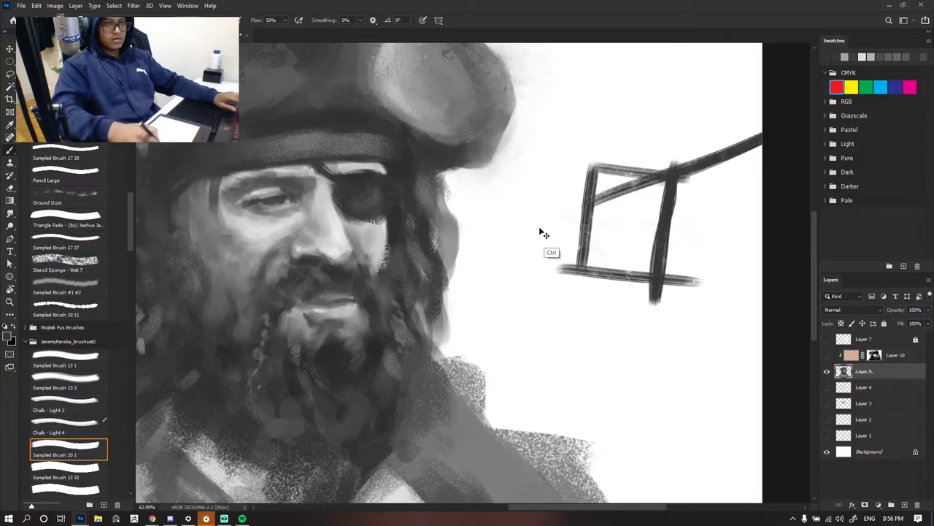
key("ctrl+z")
key("ctrl+z")
key("ctrl+z")
key("ctrl+z")
key("ctrl+z")
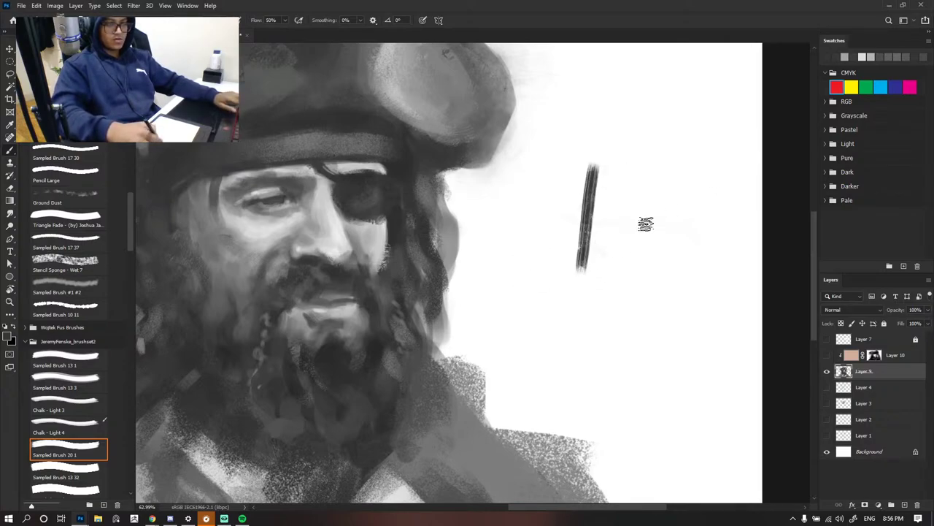
left_click_drag(659, 293, 448, 115)
key("ctrl+z")
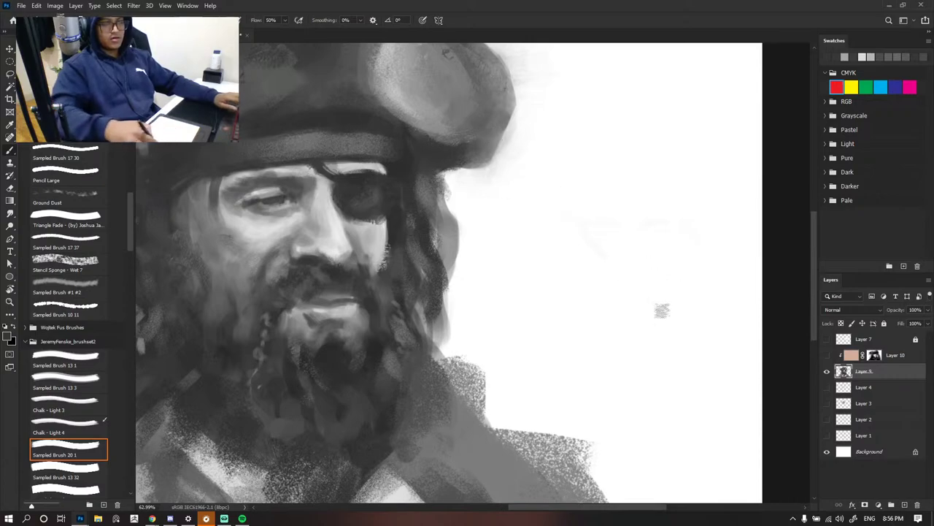
- Test long diagonal and curved strokes across the blank area beside the hat, and undo them all
mouse_move(668, 312)
left_mouse_down()
mouse_move(367, 89)
mouse_move(376, 88)
left_mouse_up()
key("ctrl+z")
key("ctrl+z")
left_click_drag(584, 121, 532, 366)
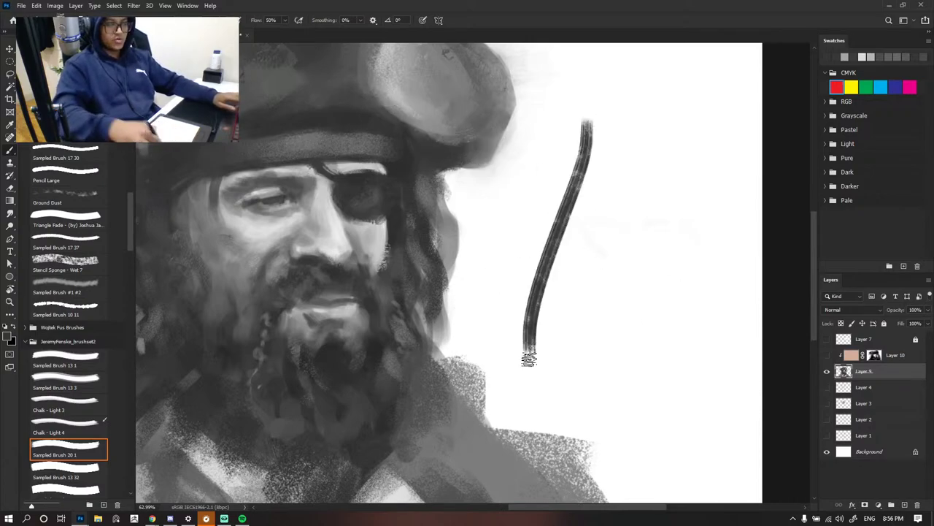
left_click_drag(452, 353, 713, 69)
left_click_drag(611, 322, 561, 123)
key("ctrl+z")
key("ctrl+z")
key("ctrl+z")
- Try one long tapered stroke beside the portrait, dock the detached document window again, and undo the stroke
left_click_drag(574, 85, 521, 450)
left_click_drag(574, 35, 563, 476)
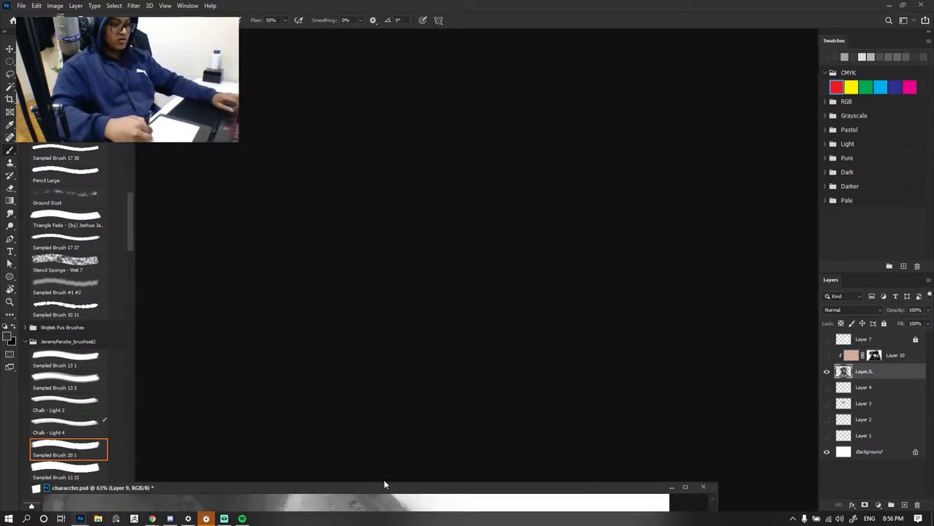
mouse_move(384, 480)
left_mouse_down()
mouse_move(449, 311)
mouse_move(455, 33)
left_mouse_up()
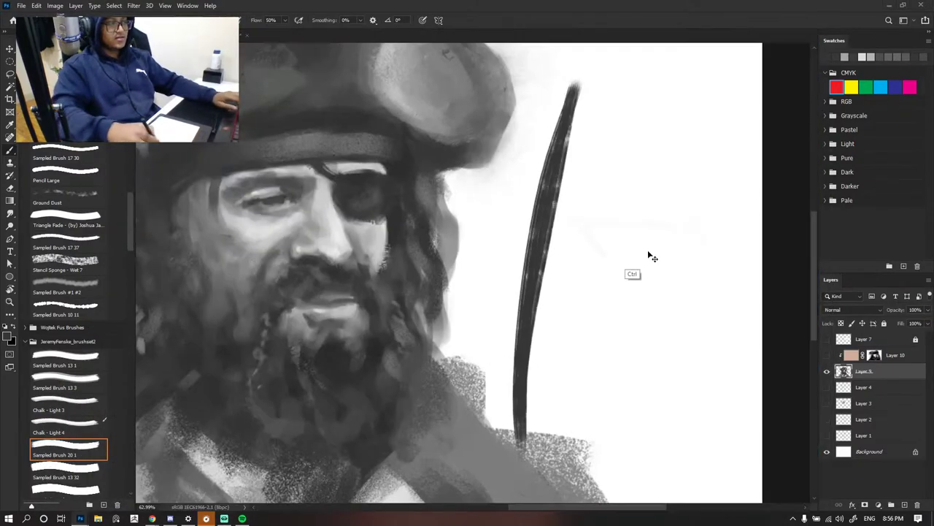
key("ctrl+z")
key("ctrl+z")
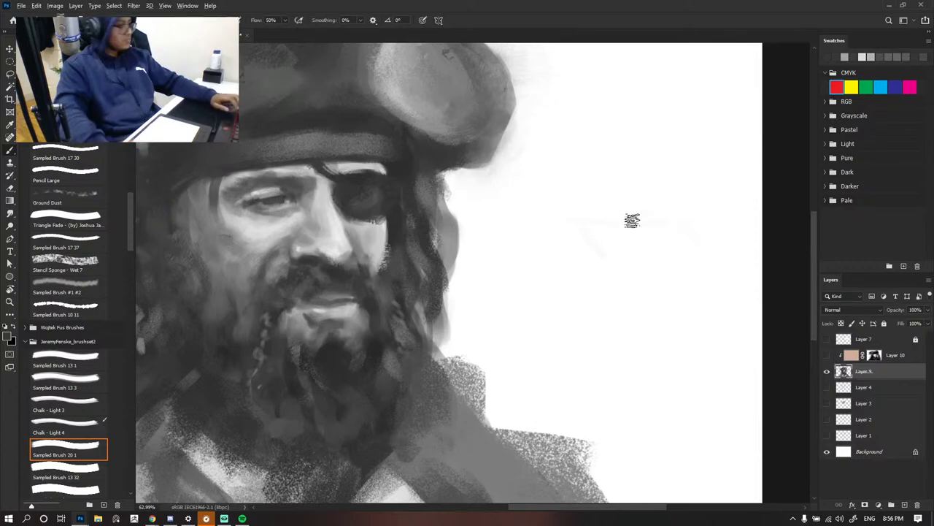
- Check the whole portrait and sample light gray from the skin strip above the eye patch
scroll(621, 225, "down", 3)
scroll(555, 246, "up", 2)
scroll(553, 246, "up", 1)
scroll(553, 246, "left", 2)
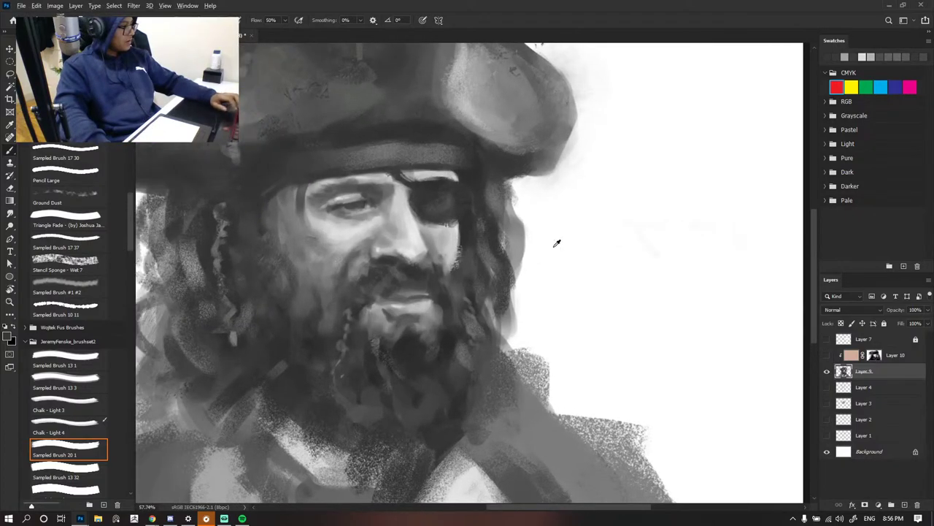
scroll(556, 243, "down", 3)
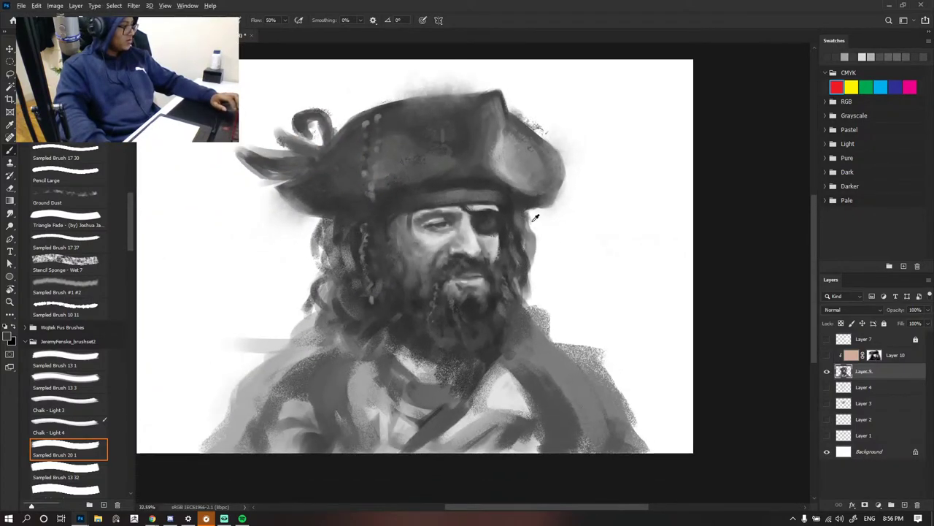
scroll(535, 217, "up", 2)
scroll(527, 228, "down", 2)
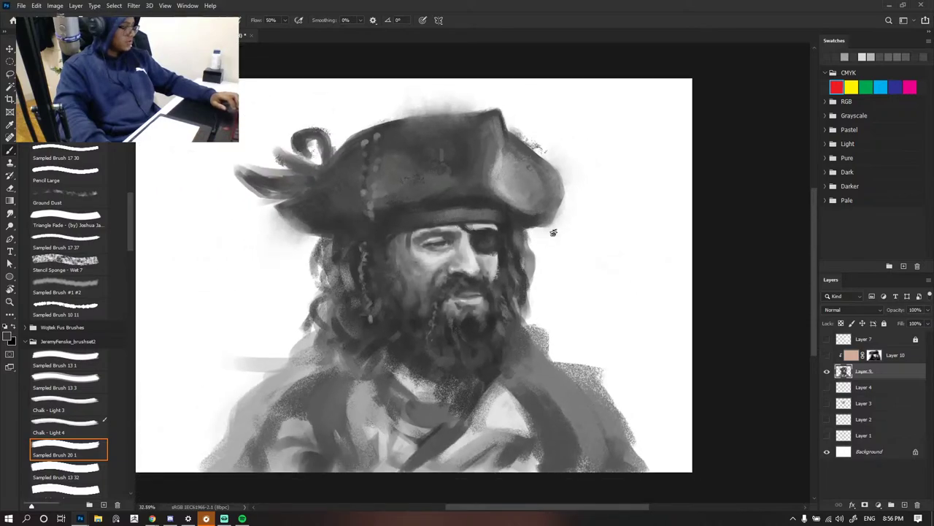
scroll(474, 219, "up", 6)
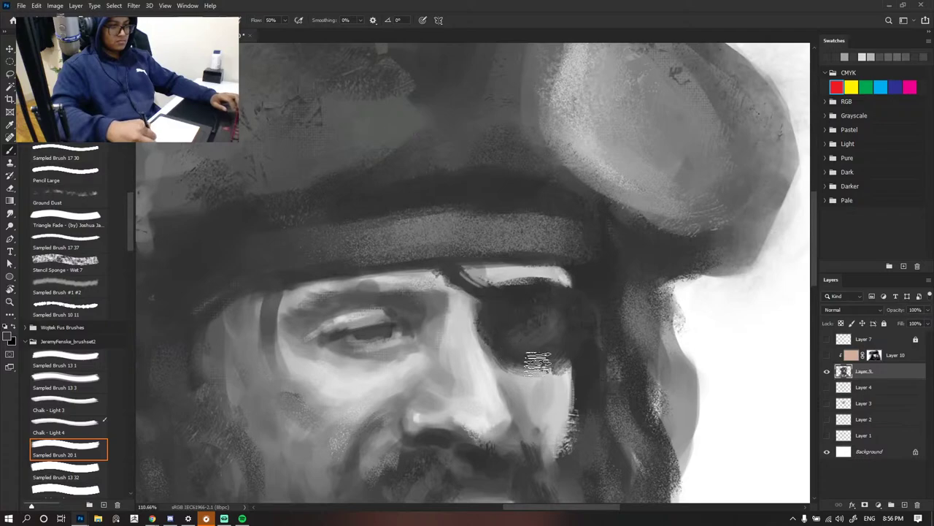
left_click(560, 274, "alt")
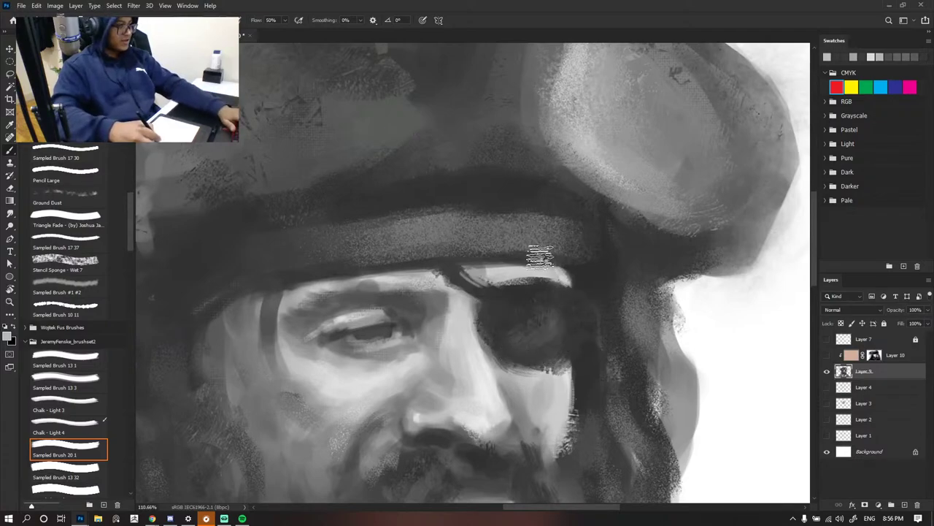
- Compare the eye patch, brow and hat band up close with the whole portrait seen from a distance
scroll(576, 279, "down", 8)
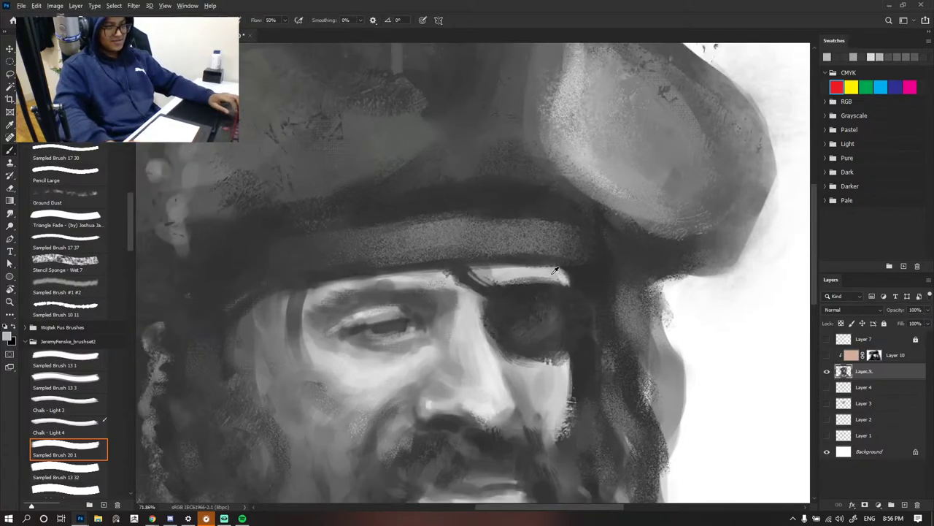
scroll(540, 235, "up", 5)
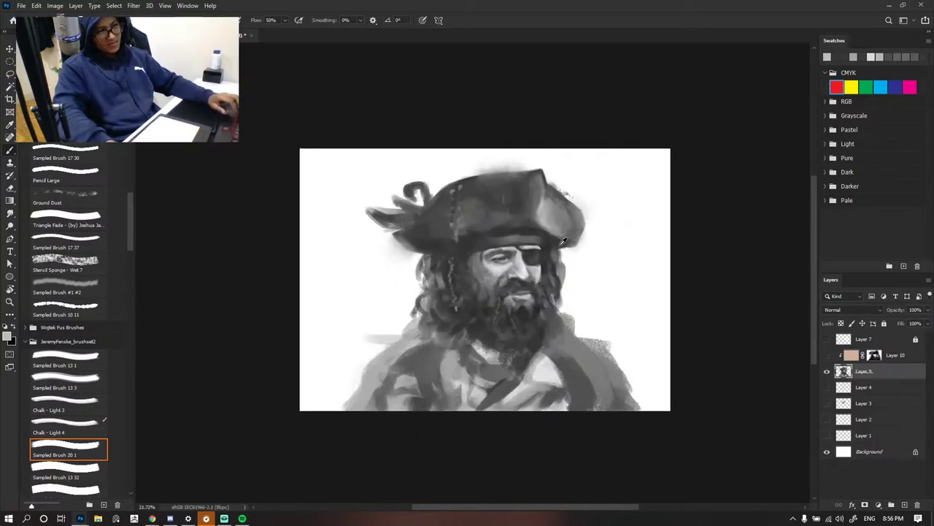
scroll(507, 236, "down", 6)
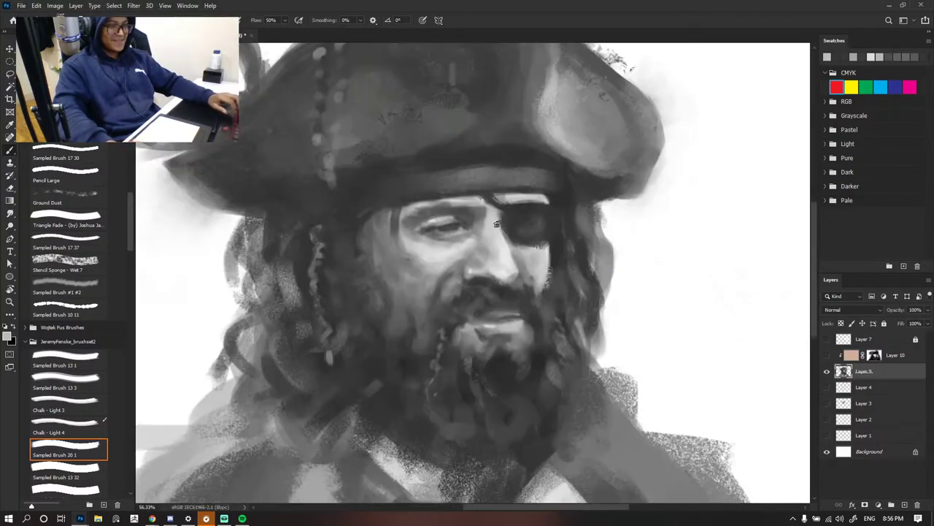
scroll(506, 191, "up", 6)
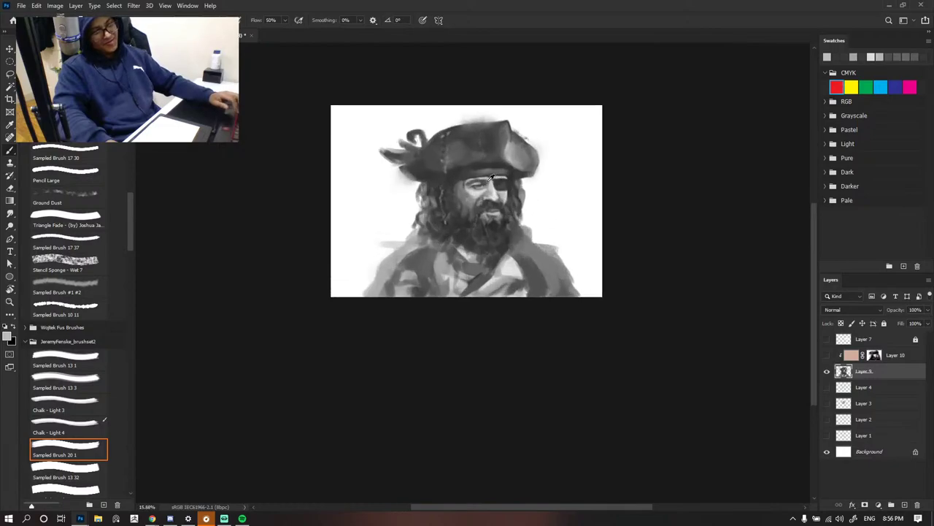
scroll(538, 190, "up", 1)
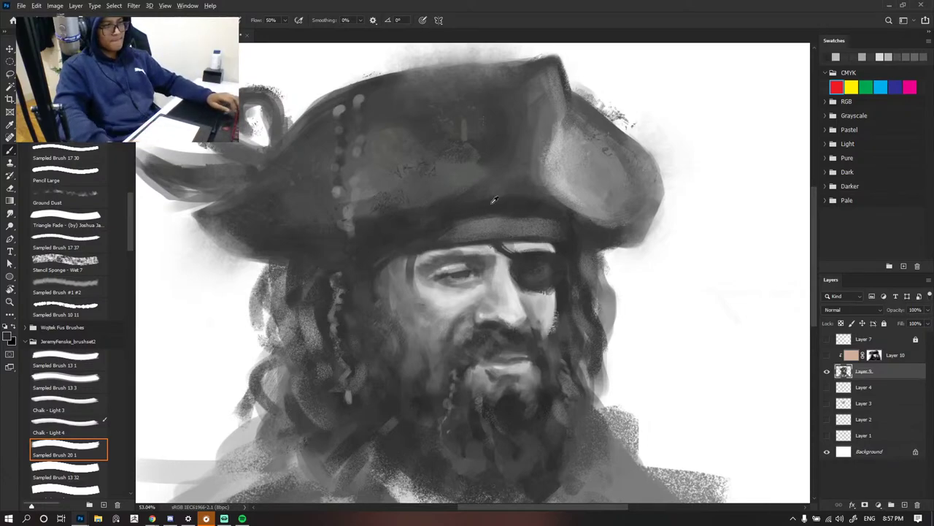
scroll(495, 200, "down", 7)
scroll(511, 202, "up", 5)
scroll(479, 222, "up", 4)
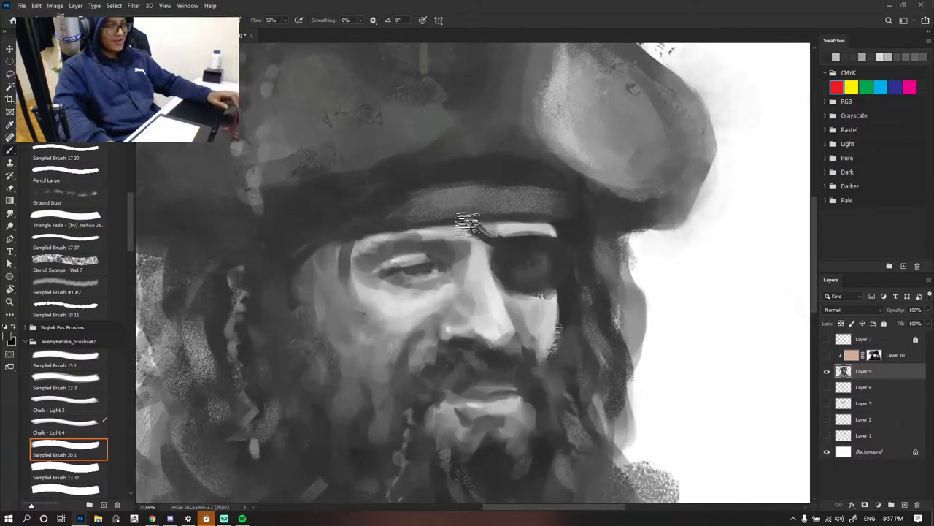
scroll(395, 211, "down", 2)
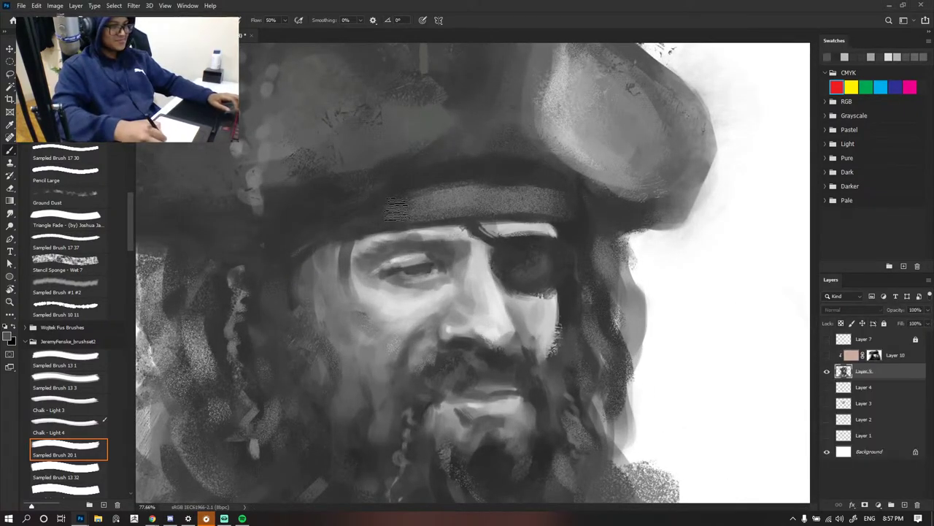
scroll(571, 196, "down", 4)
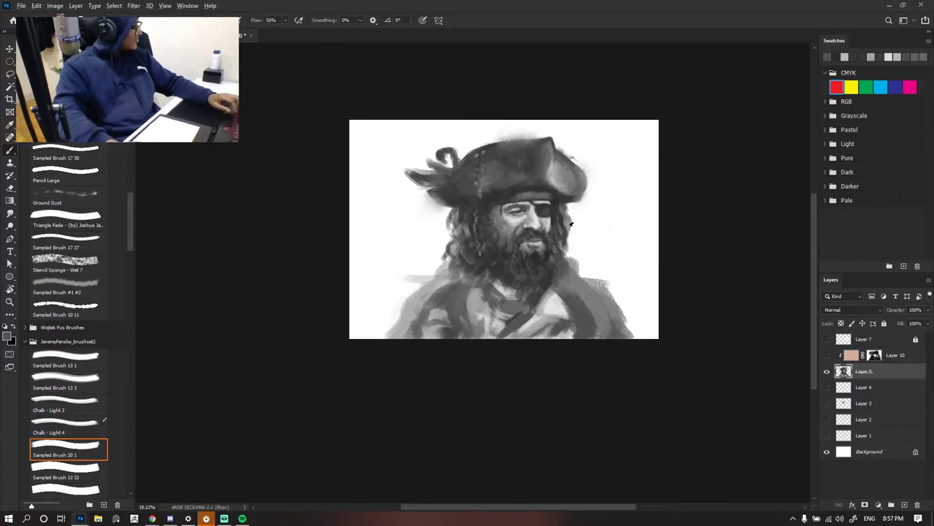
scroll(571, 225, "up", 4)
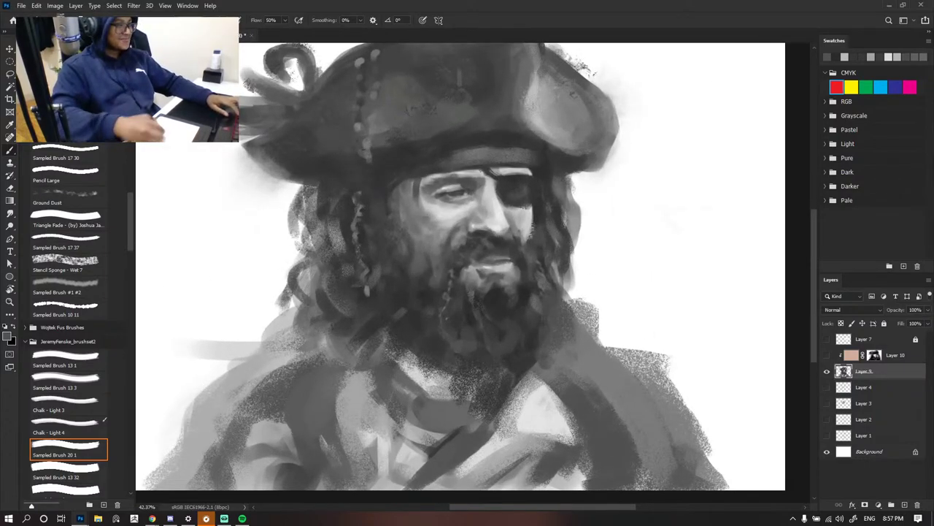
- Switch to the reference image document for comparison and return to the pirate painting
key("ctrl+Tab")
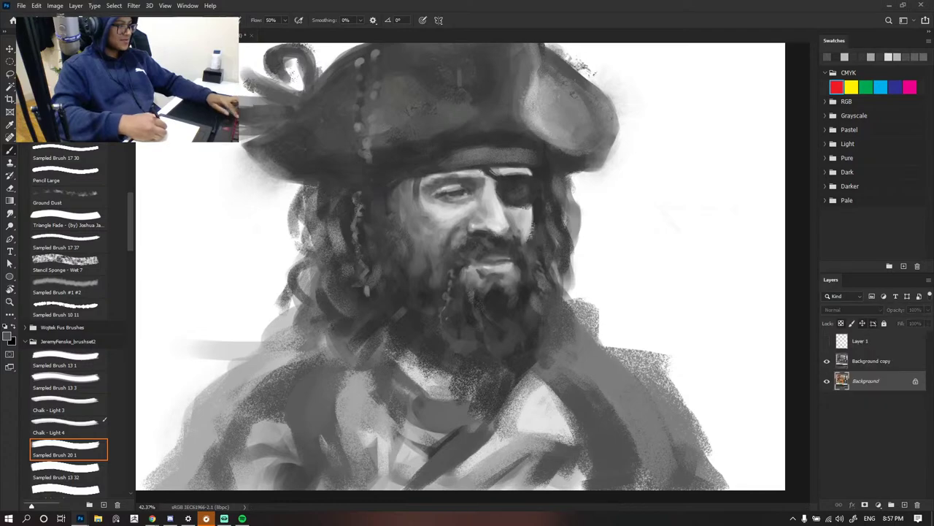
key("ctrl+Tab")
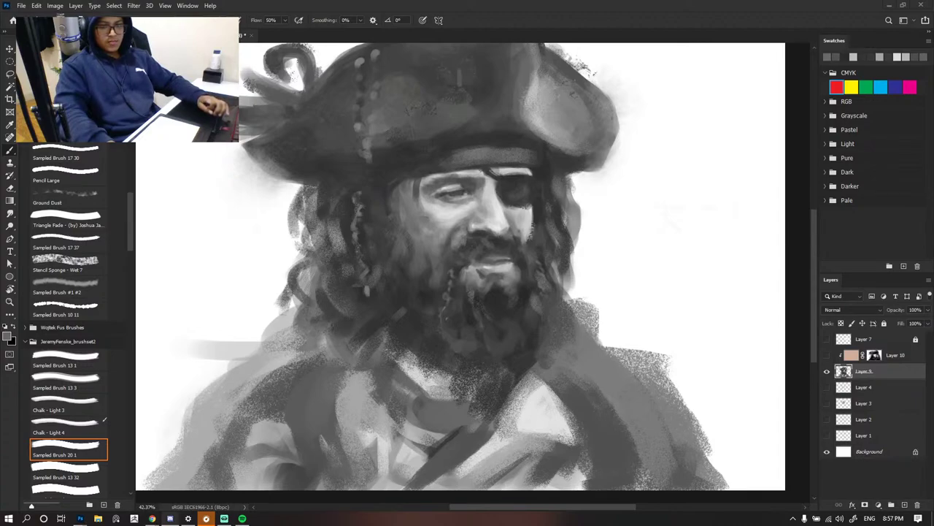
key("alt+Tab")
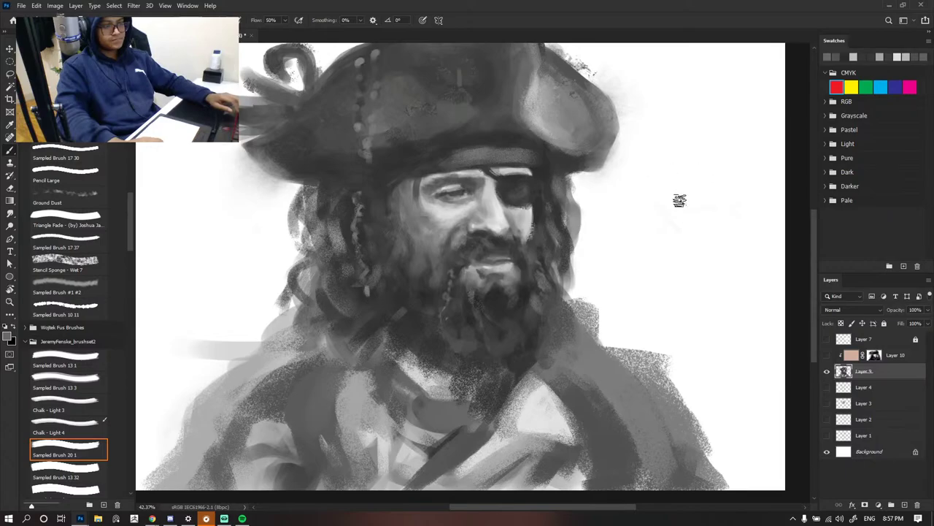
- Examine the mustache, lips and beard up close and judge them against the whole portrait
scroll(679, 198, "down", 5)
scroll(555, 182, "up", 6)
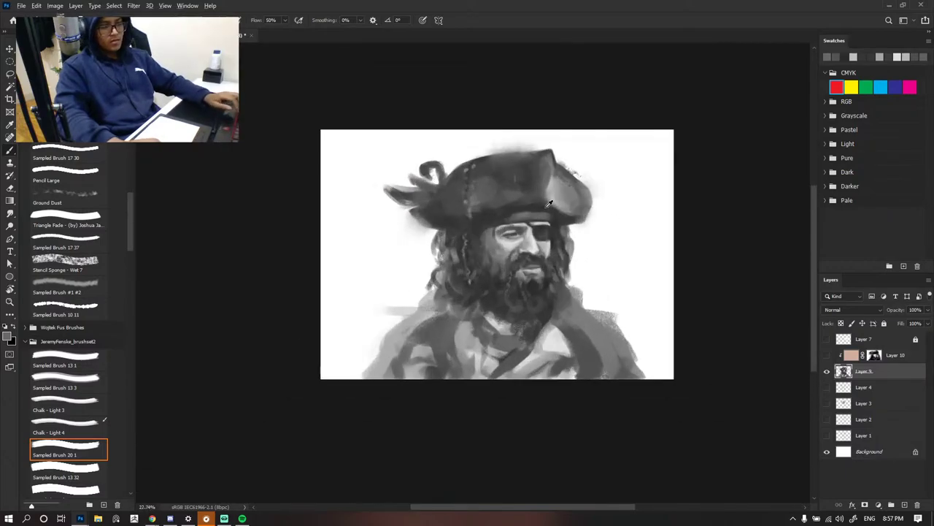
scroll(565, 273, "up", 3)
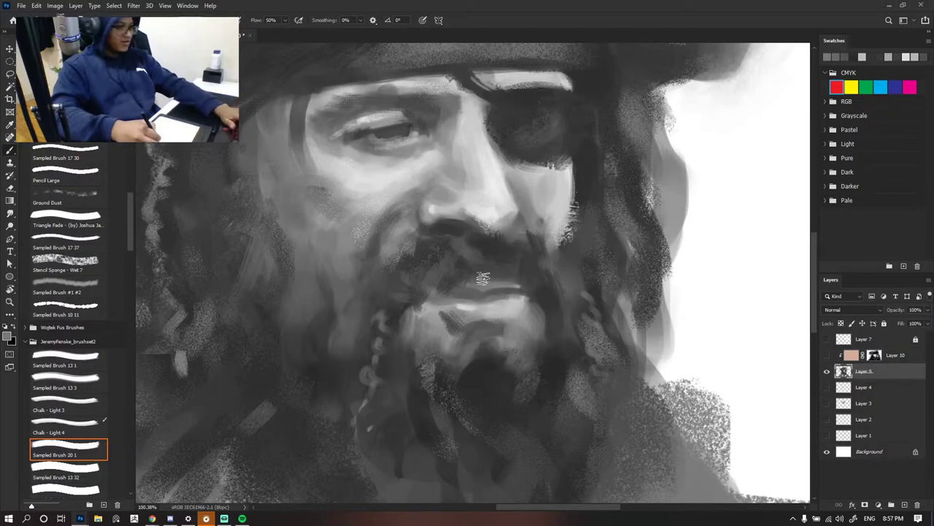
scroll(421, 305, "down", 5)
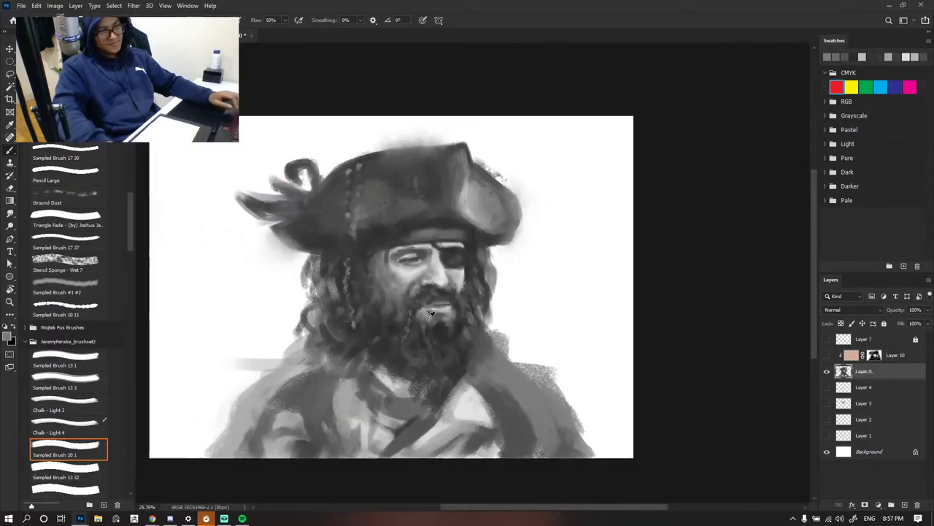
scroll(421, 305, "up", 3)
scroll(421, 305, "down", 3)
scroll(502, 329, "up", 6)
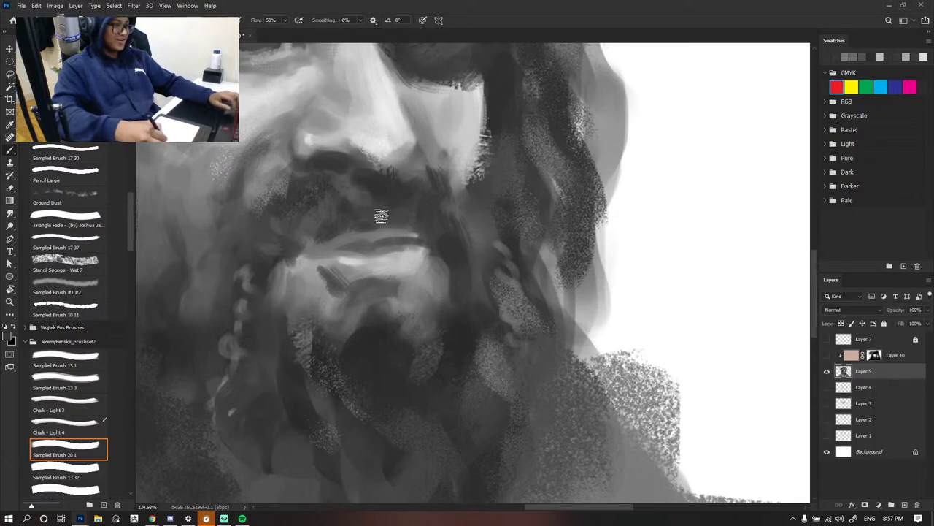
scroll(438, 198, "down", 8)
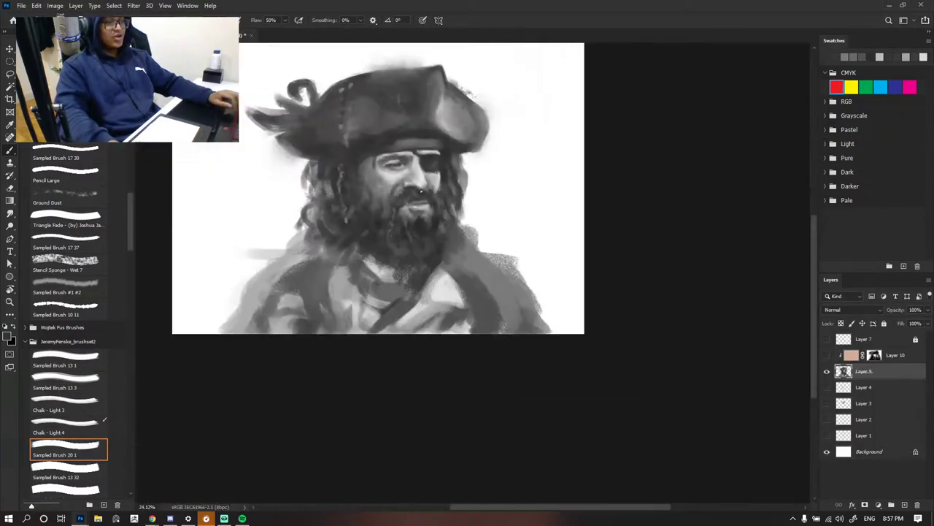
- Touch up the mustache below the nose and sample light grays from the nostril area and nose tip
scroll(428, 247, "up", 4)
scroll(428, 249, "up", 3)
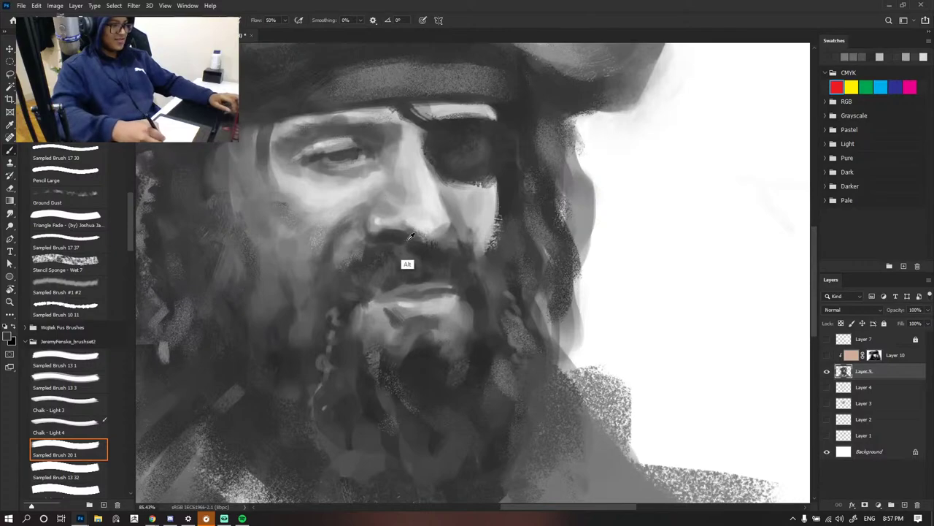
left_click_drag(408, 264, 392, 263)
left_click(402, 225, "alt")
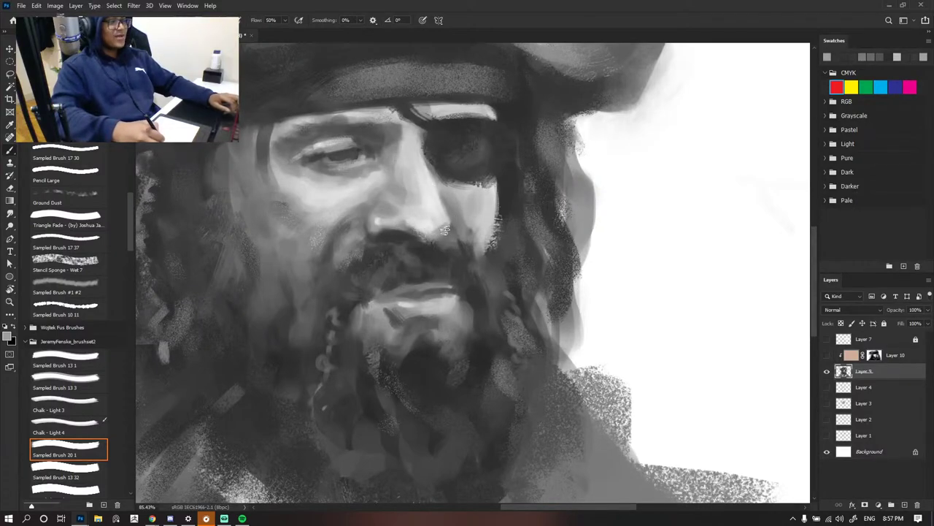
left_click(441, 227, "alt")
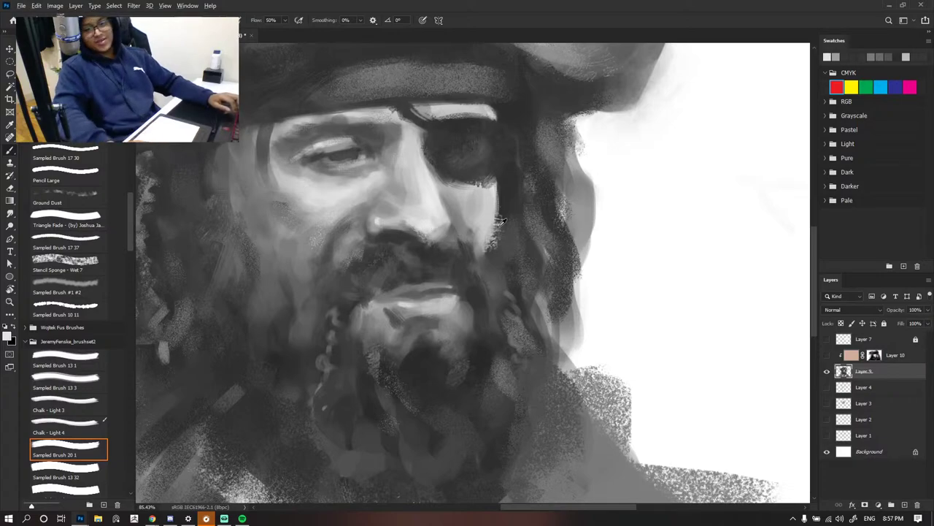
- Judge the face up close and from a distance, and compare it with the reference image document
scroll(501, 220, "down", 3)
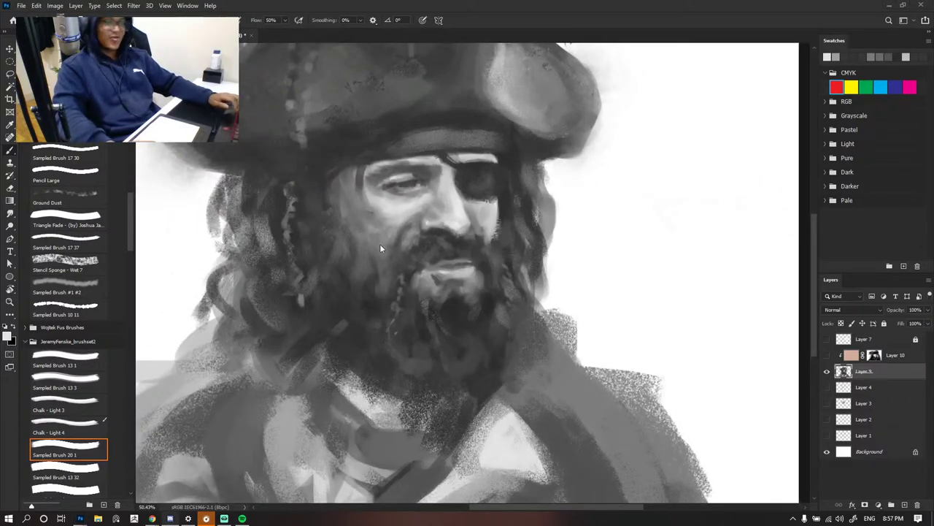
scroll(380, 244, "down", 4)
scroll(470, 215, "up", 7)
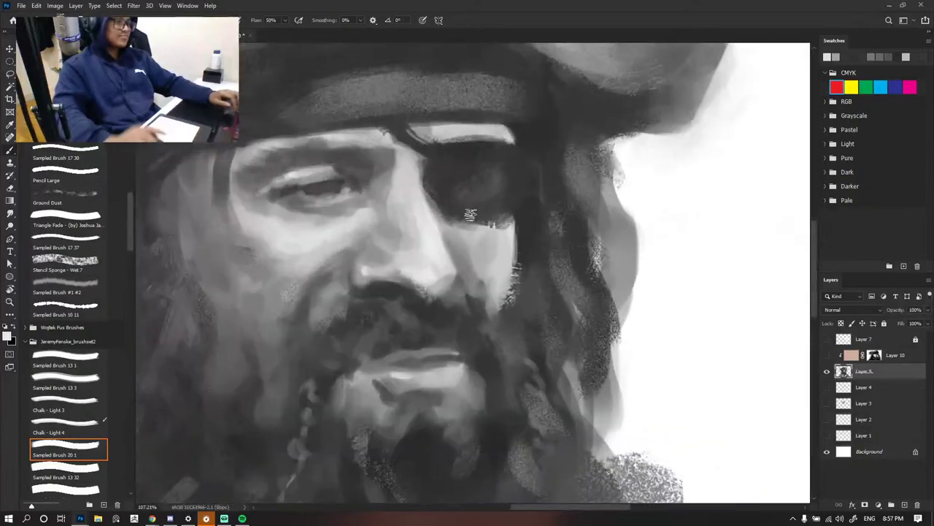
key("ctrl+Tab")
key("ctrl+Tab")
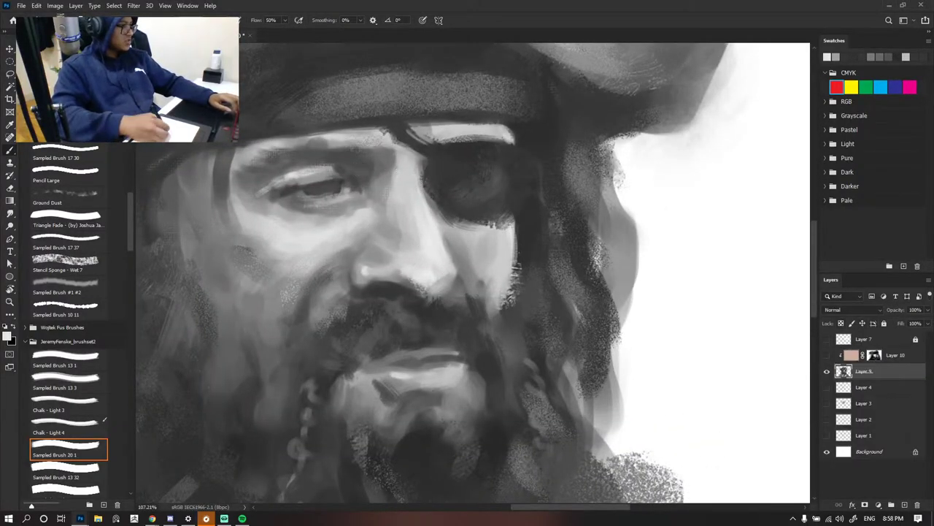
- Refine the gray shading around the nose, cheek fold and mouth, judging it against the whole portrait
scroll(394, 232, "down", 2)
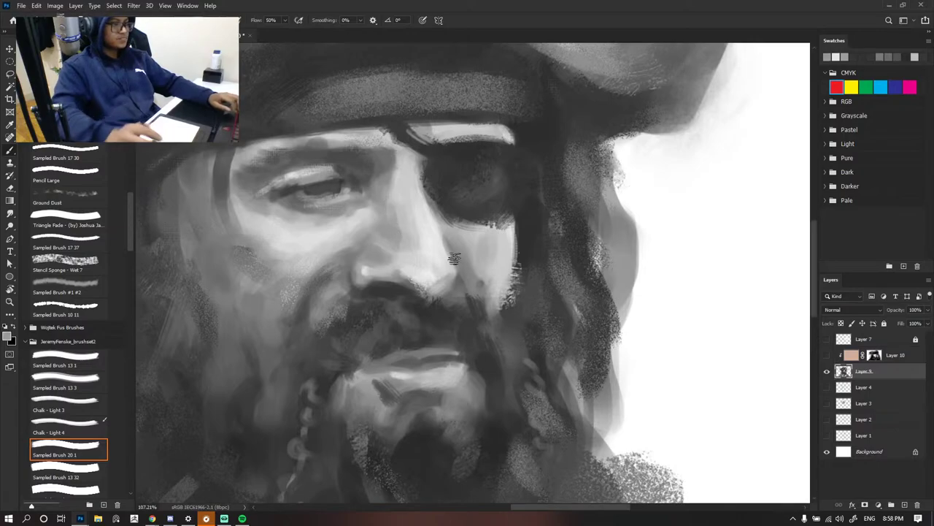
scroll(392, 212, "down", 5)
scroll(449, 259, "up", 7)
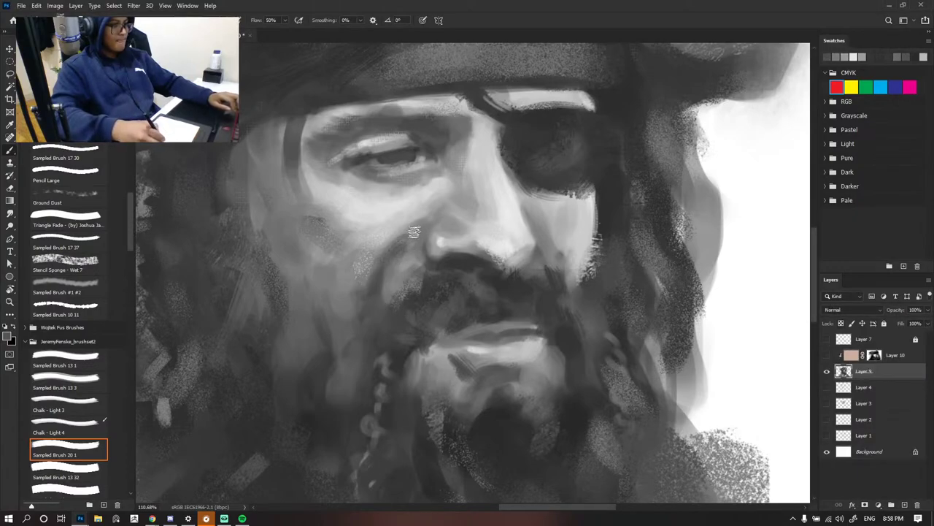
scroll(410, 186, "down", 2)
scroll(410, 186, "down", 5)
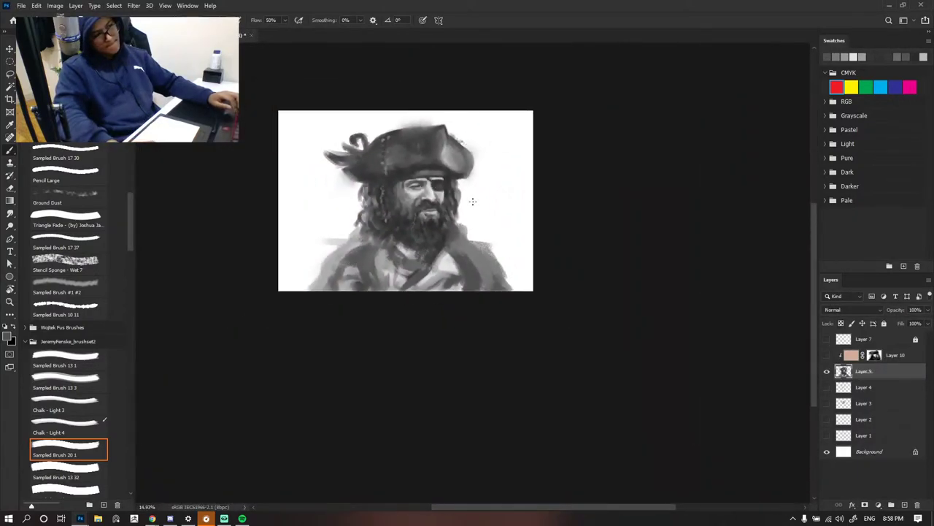
scroll(349, 180, "up", 5)
left_click_drag(472, 290, 407, 294)
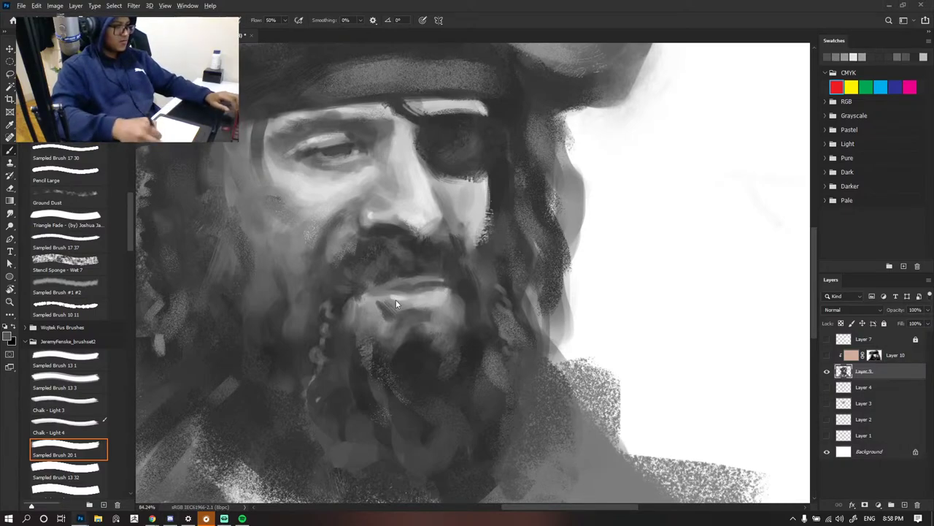
scroll(438, 285, "down", 5)
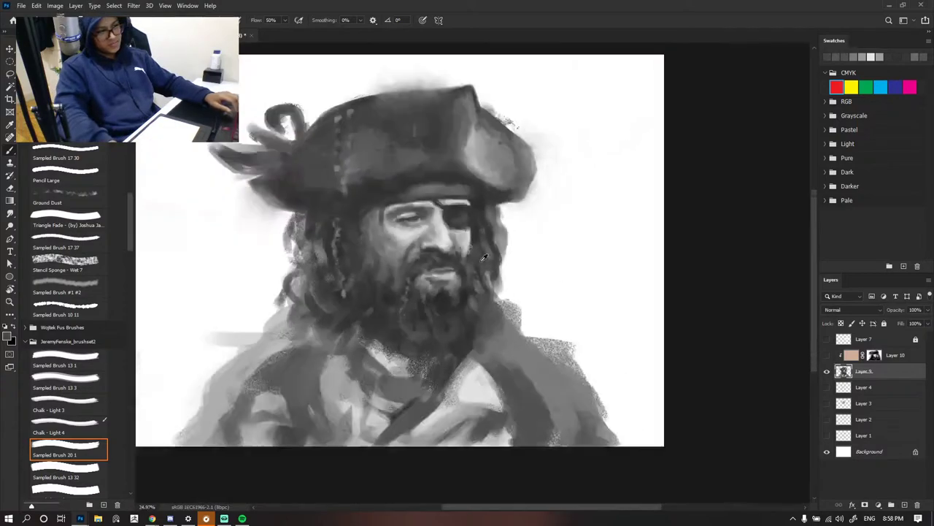
- Show the skin-color Layer 10 to check the portrait in color up close and from afar, and hide it again
scroll(530, 235, "up", 2)
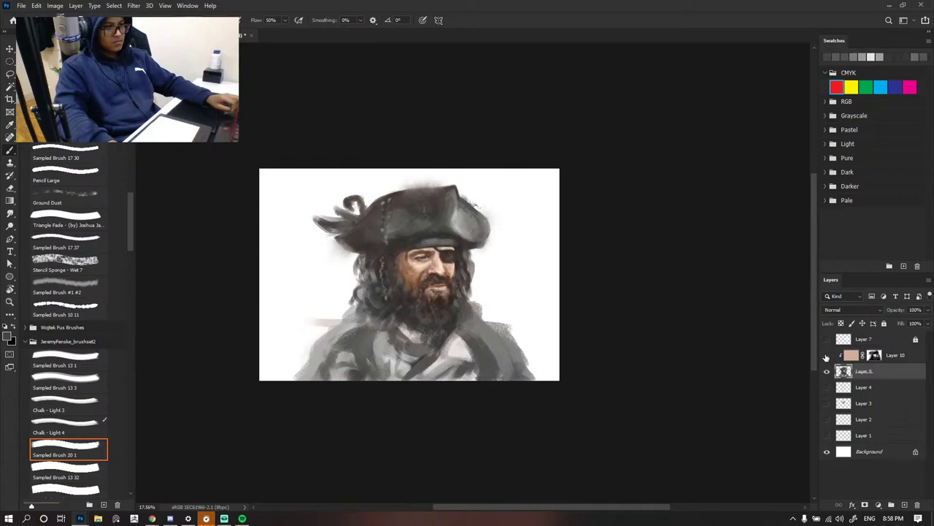
scroll(481, 298, "up", 4)
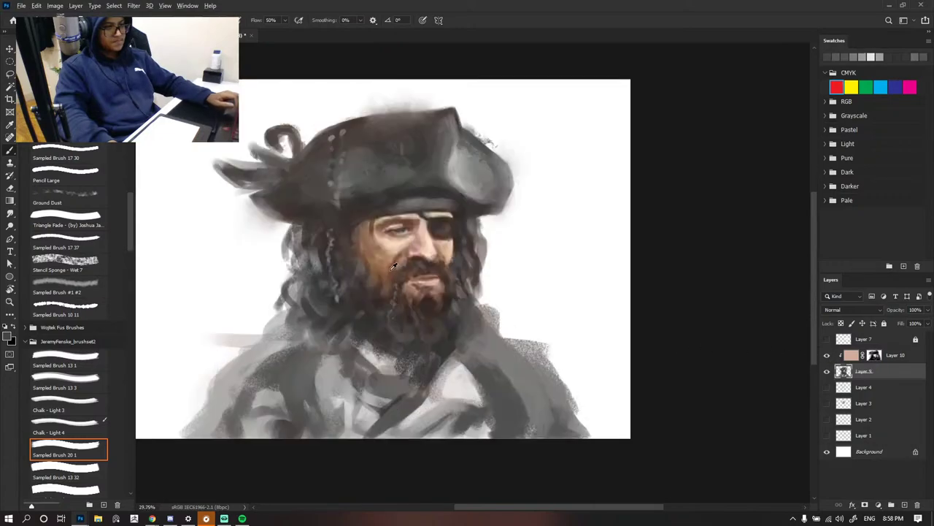
scroll(494, 267, "down", 4)
scroll(487, 268, "up", 3)
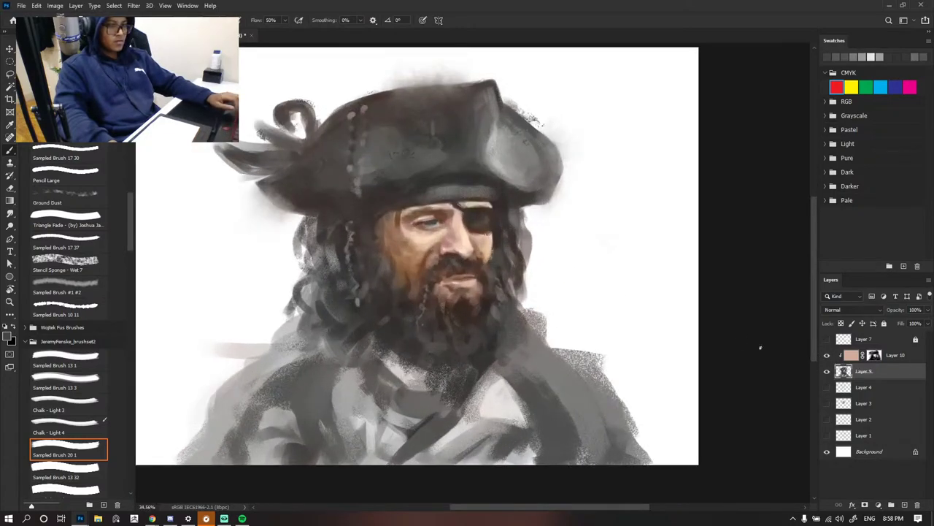
scroll(464, 271, "up", 5)
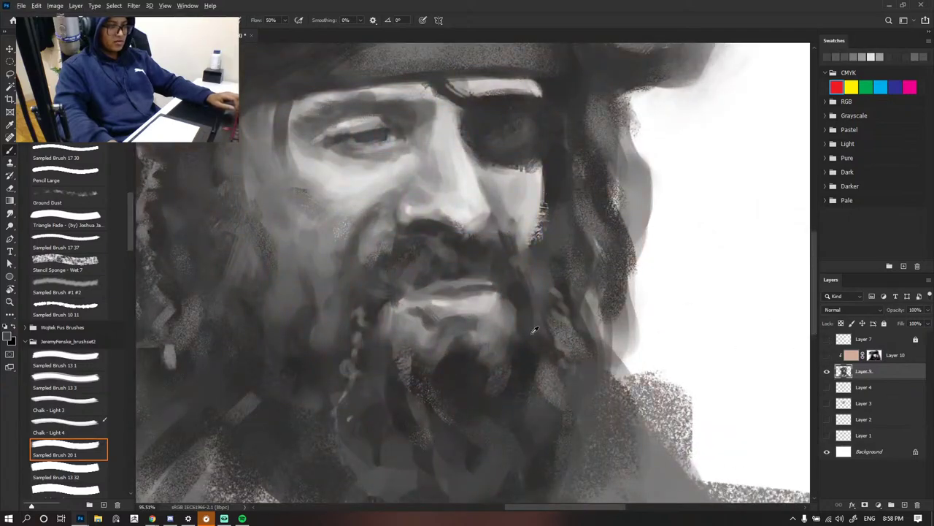
- Refine the outer corner of the upper lip with grays sampled from the lips and mustache
scroll(535, 330, "up", 1)
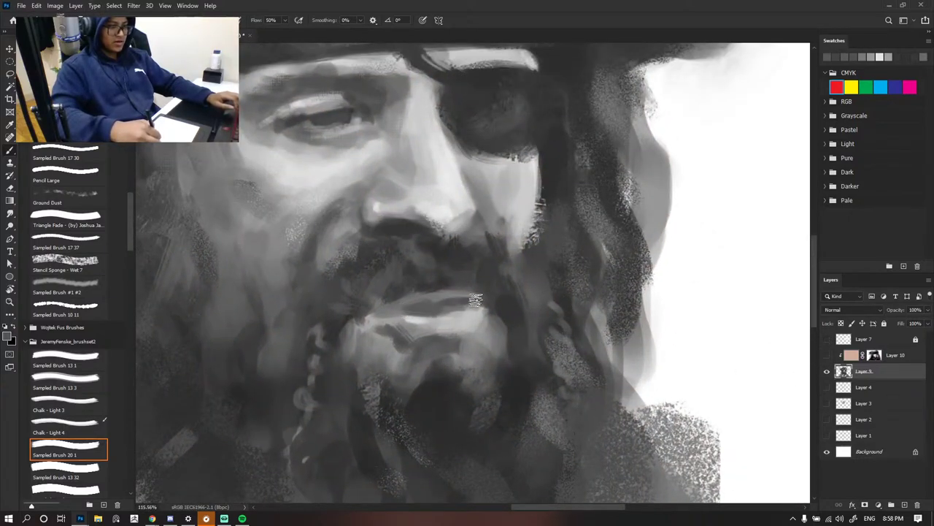
left_click(469, 299, "alt")
mouse_move(463, 296)
left_mouse_down()
mouse_move(473, 296)
mouse_move(448, 283)
left_mouse_up()
left_click(452, 292, "alt")
left_click(473, 255, "alt")
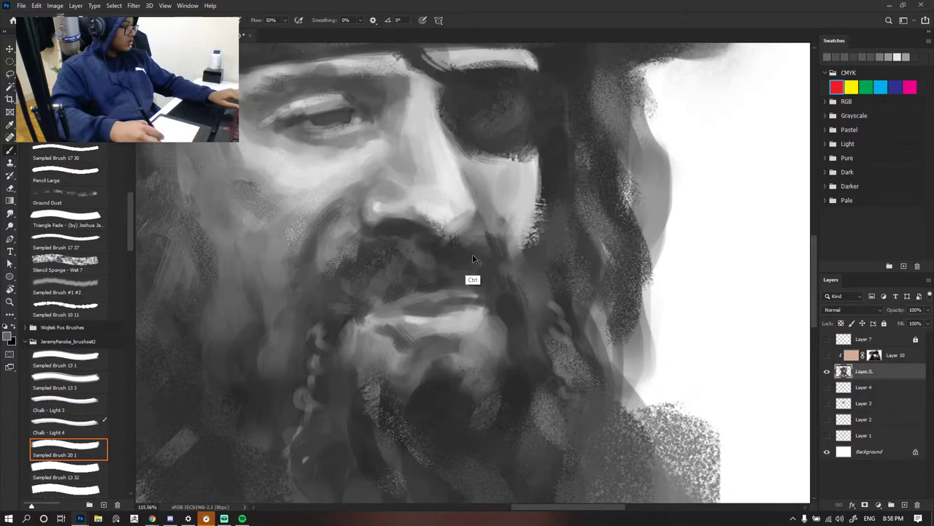
left_click(461, 298, "alt")
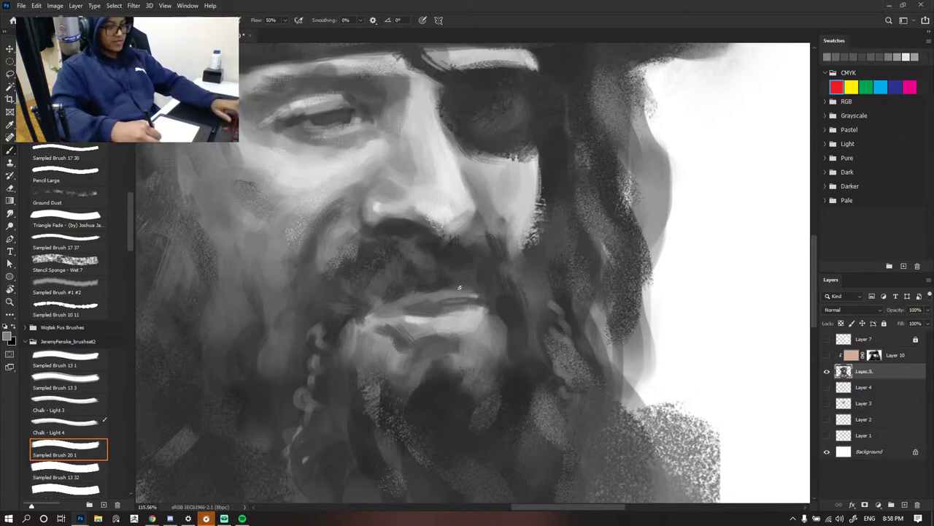
- Examine the eye, nose and mouth up close and judge them against the whole portrait
scroll(456, 281, "down", 7)
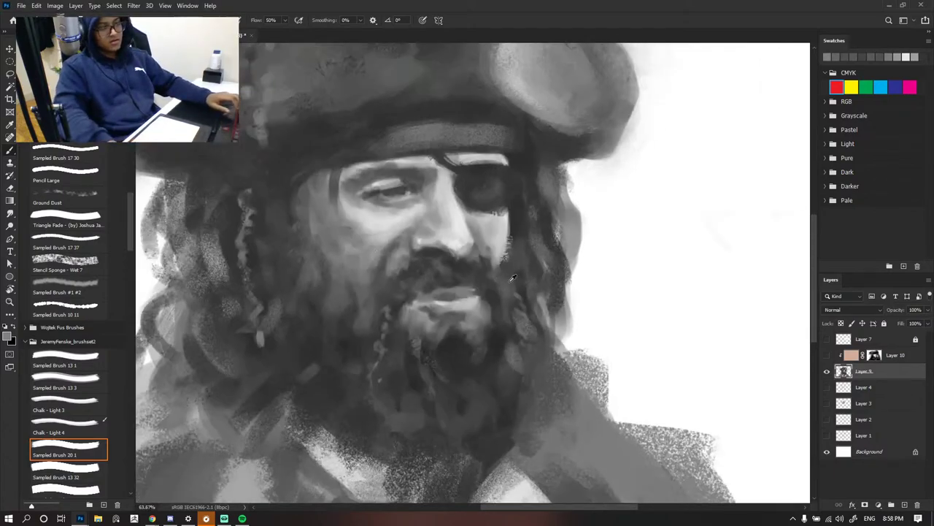
scroll(487, 283, "up", 6)
scroll(471, 288, "down", 4)
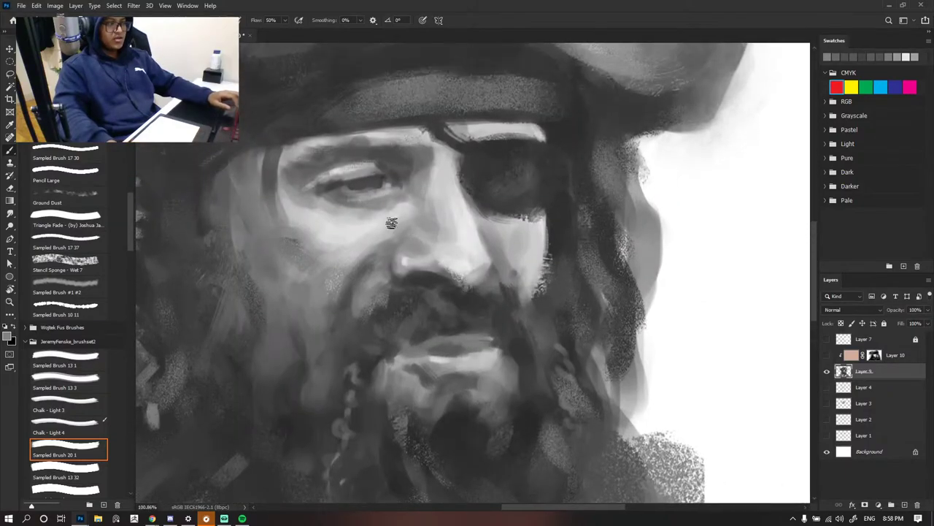
scroll(423, 207, "up", 2)
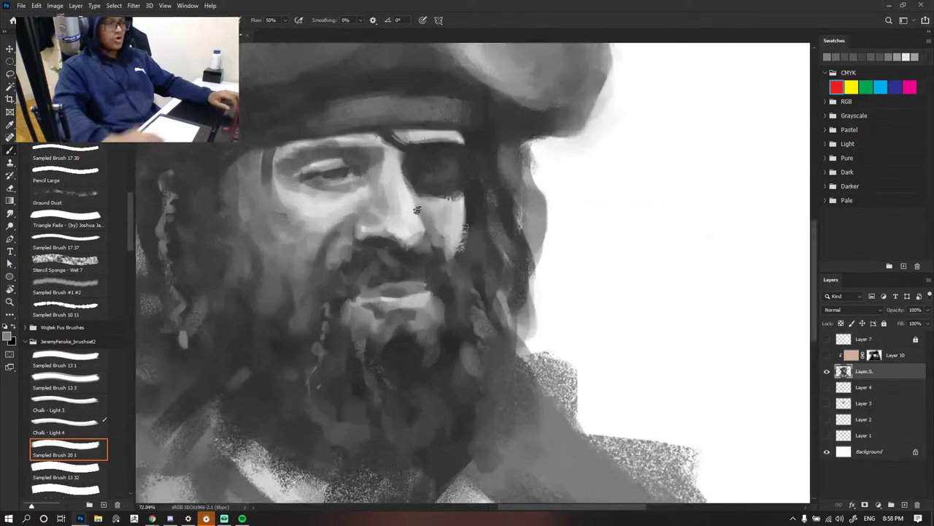
scroll(417, 210, "up", 1)
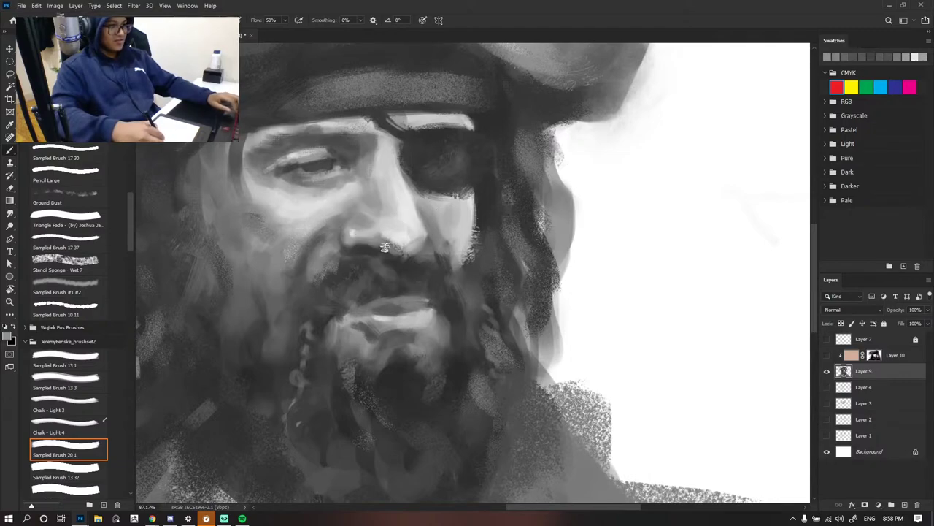
scroll(420, 234, "down", 5)
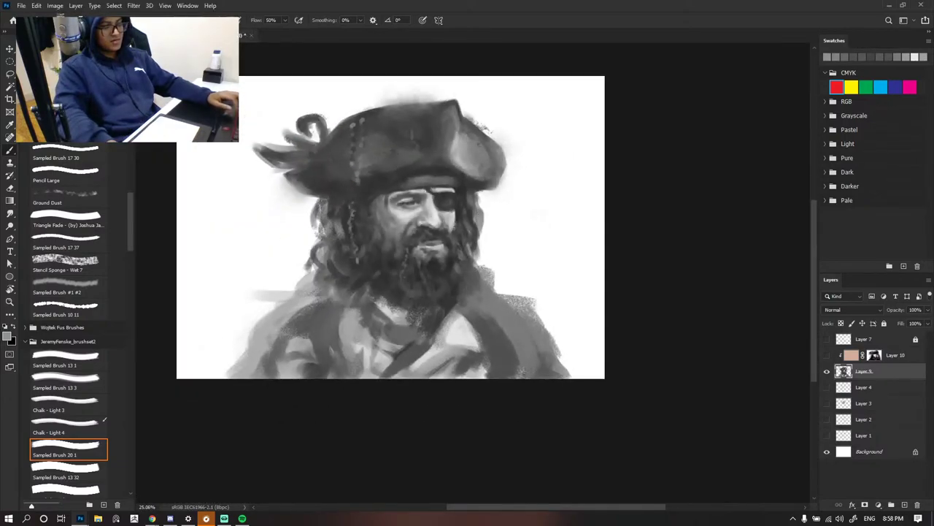
scroll(433, 202, "up", 4)
scroll(427, 212, "up", 2)
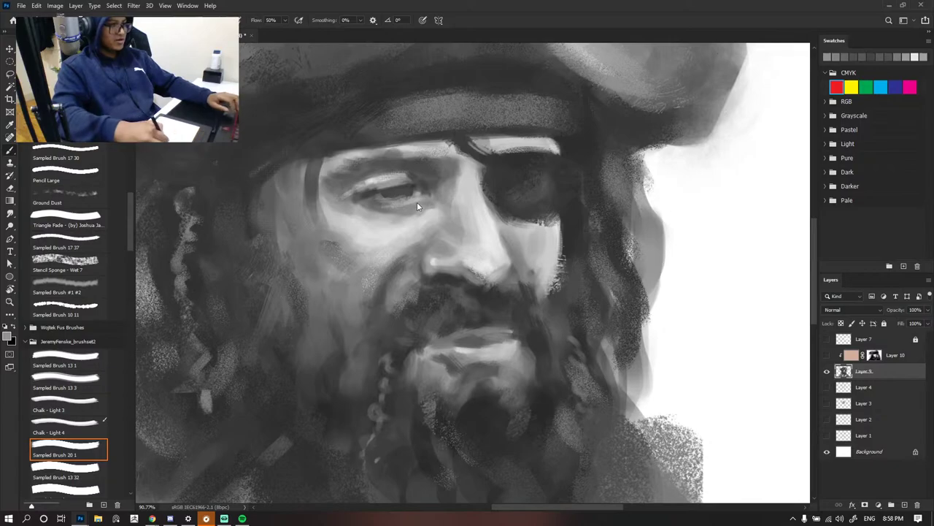
scroll(417, 206, "down", 1)
scroll(431, 208, "down", 2)
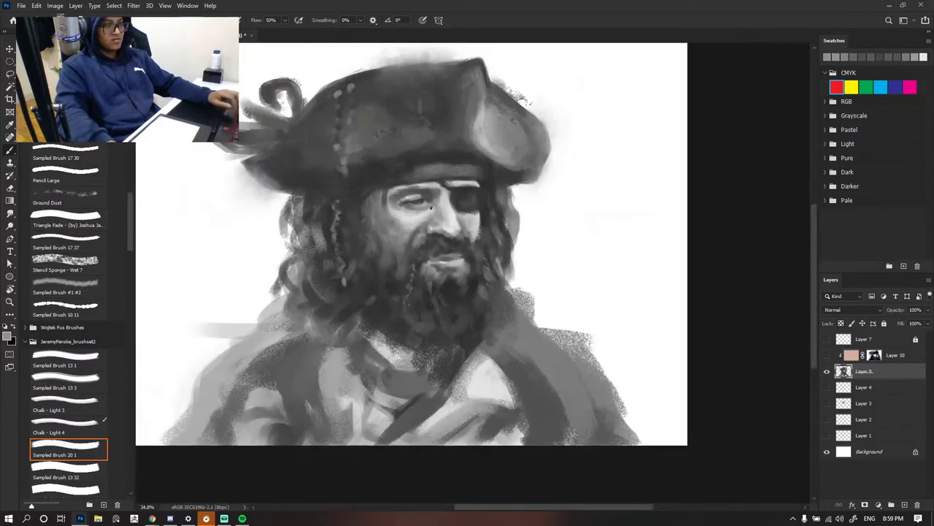
- Compare the face with the reference image document and check the whole painting from a distance
scroll(431, 208, "up", 3)
key("ctrl+Tab")
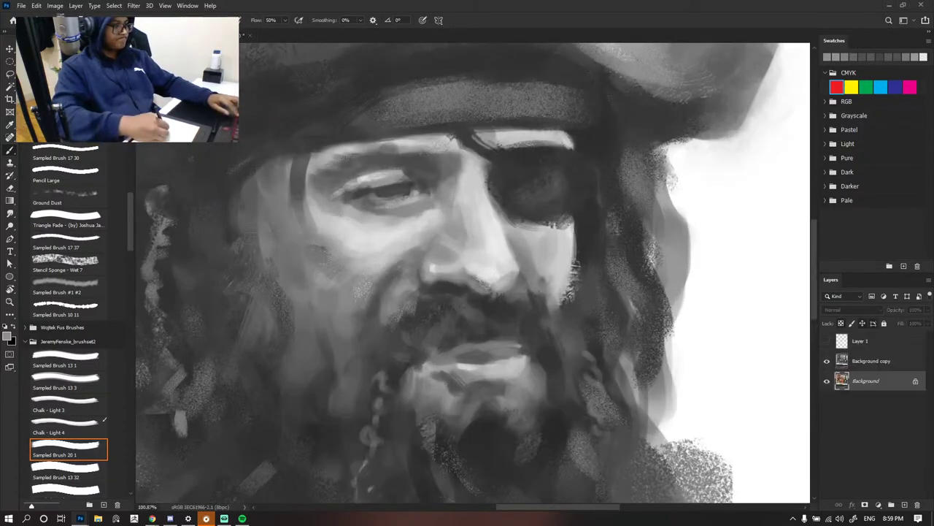
key("ctrl+Tab")
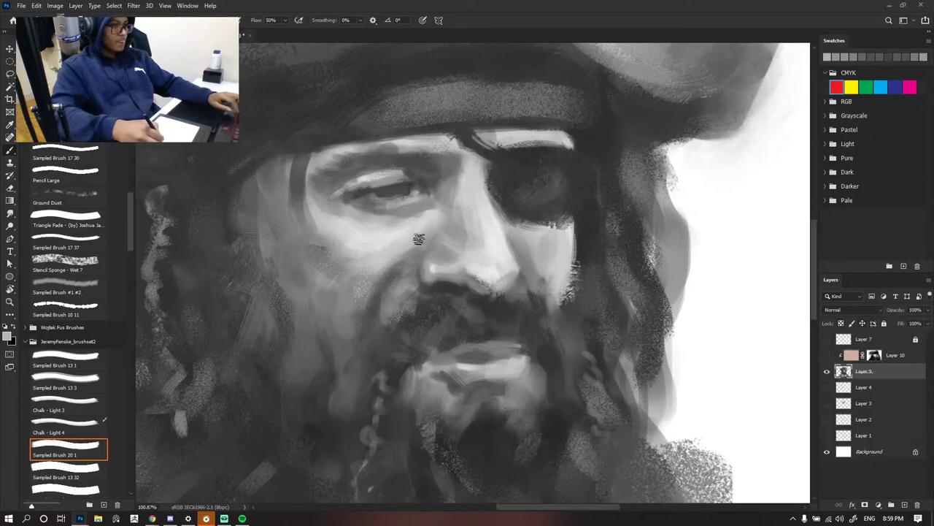
scroll(406, 276, "down", 5)
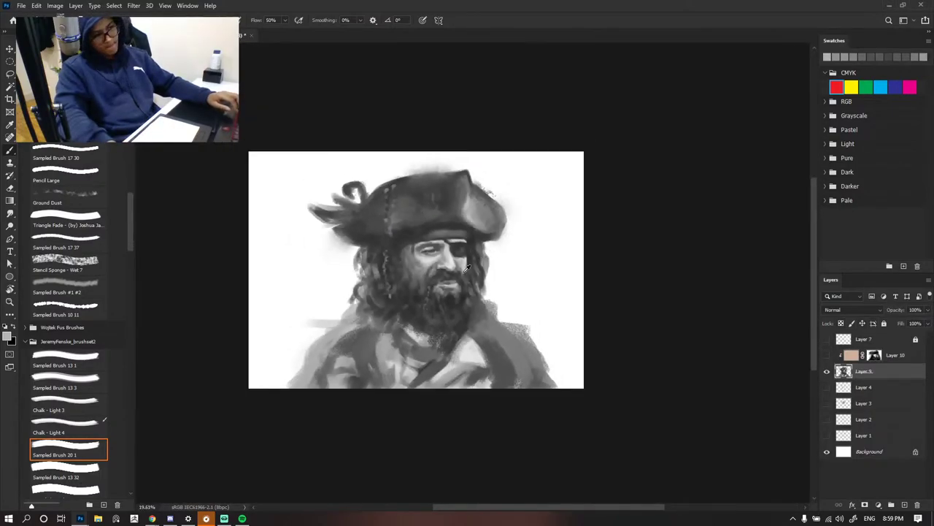
- Rework the upper lip and mouth line in dark gray, checking the mouth against the whole portrait
scroll(457, 289, "up", 5)
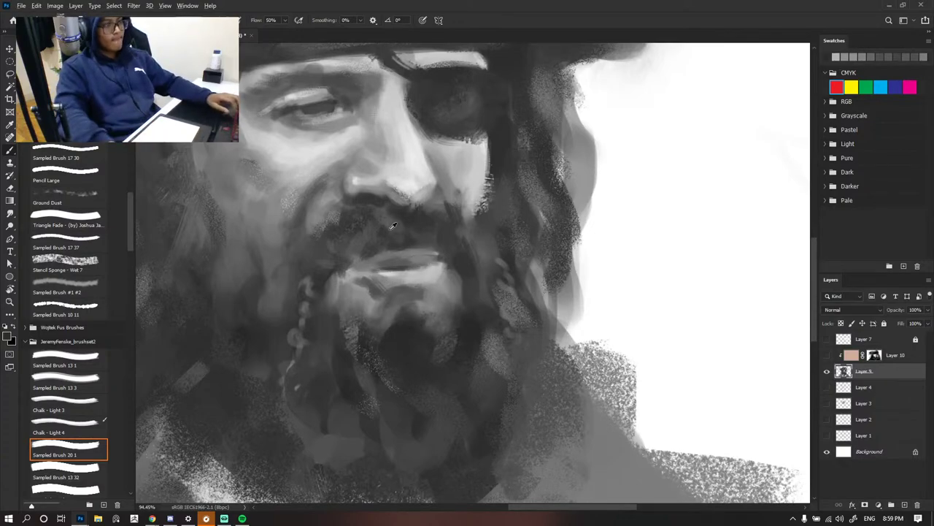
scroll(393, 226, "down", 4)
scroll(389, 217, "up", 4)
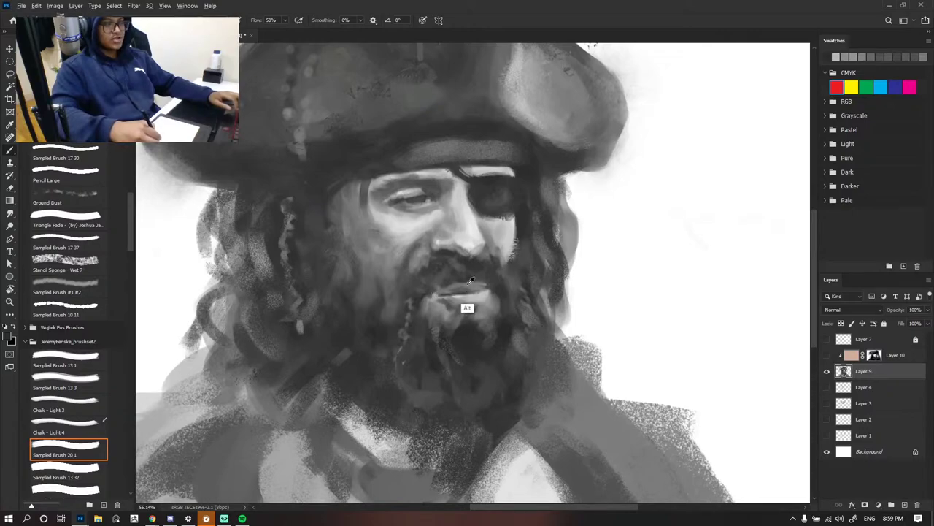
scroll(470, 279, "down", 4)
scroll(460, 293, "up", 4)
- Preview the small-scale portrait with the Layer 10 color overlay visible, and return to the grayscale face
scroll(453, 290, "down", 4)
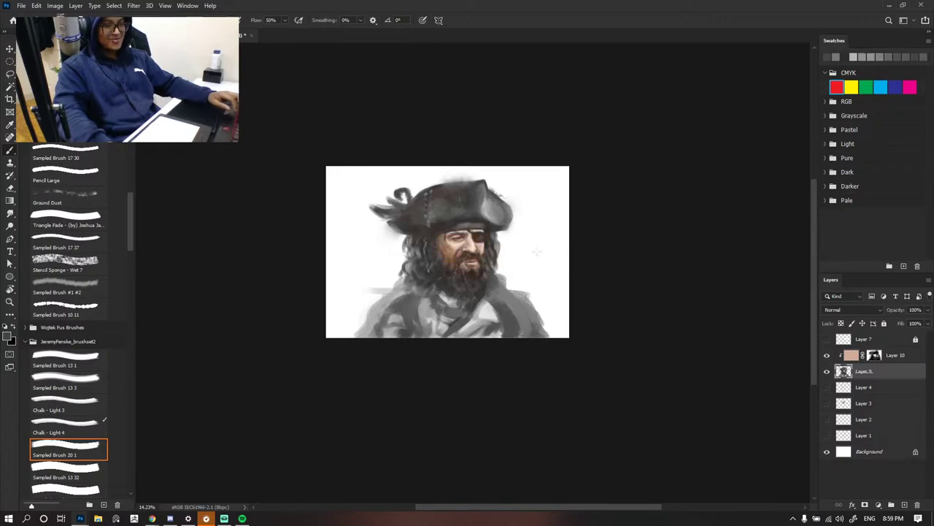
scroll(537, 252, "up", 2)
scroll(556, 251, "down", 3)
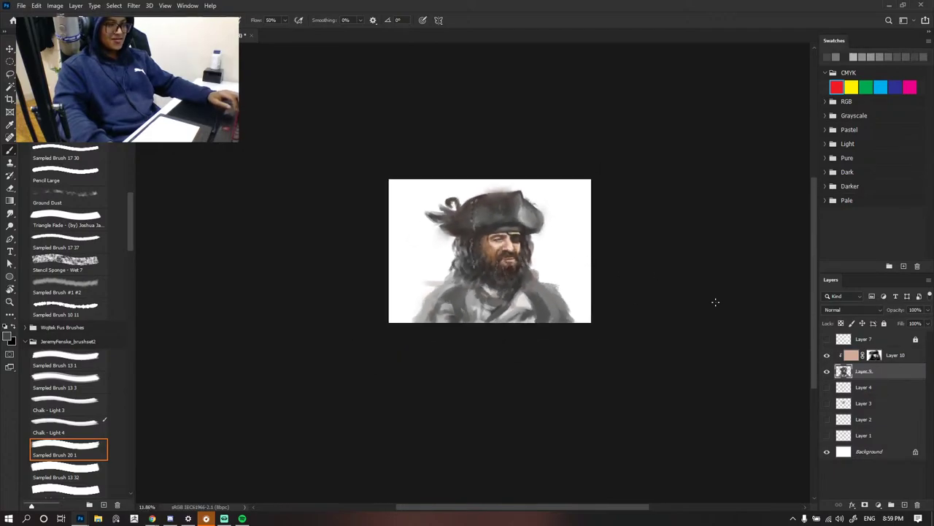
scroll(502, 243, "up", 5)
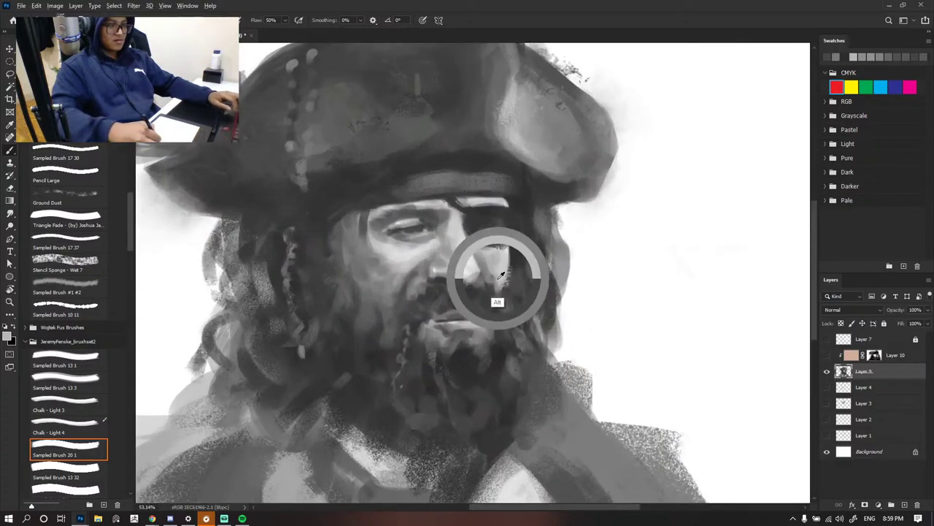
- Consult the reference image document and add light gray strokes to the mustache below the nose
key("ctrl+Tab")
left_click(546, 289, "alt")
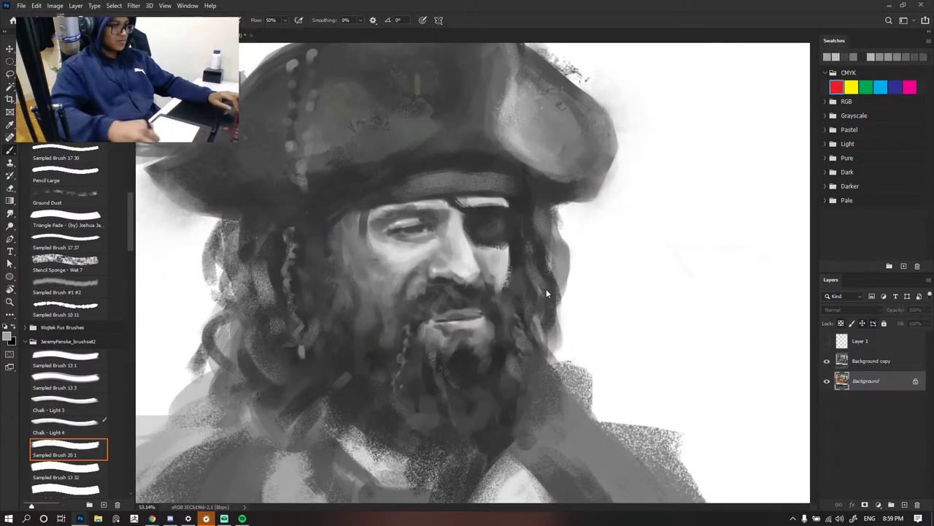
key("ctrl+Tab")
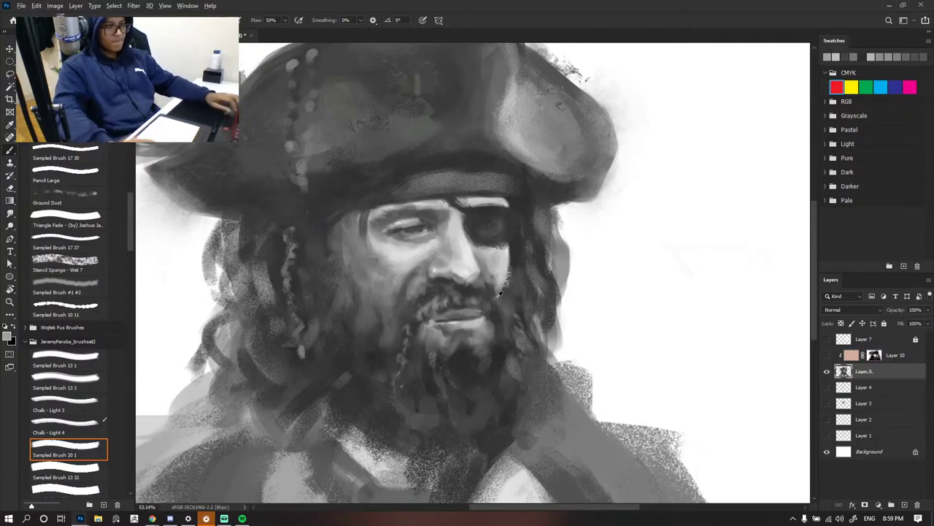
- Examine the grayscale portrait at several distances, checking how the mustache and mouth read against the whole figure
scroll(500, 294, "down", 5)
scroll(502, 300, "up", 5)
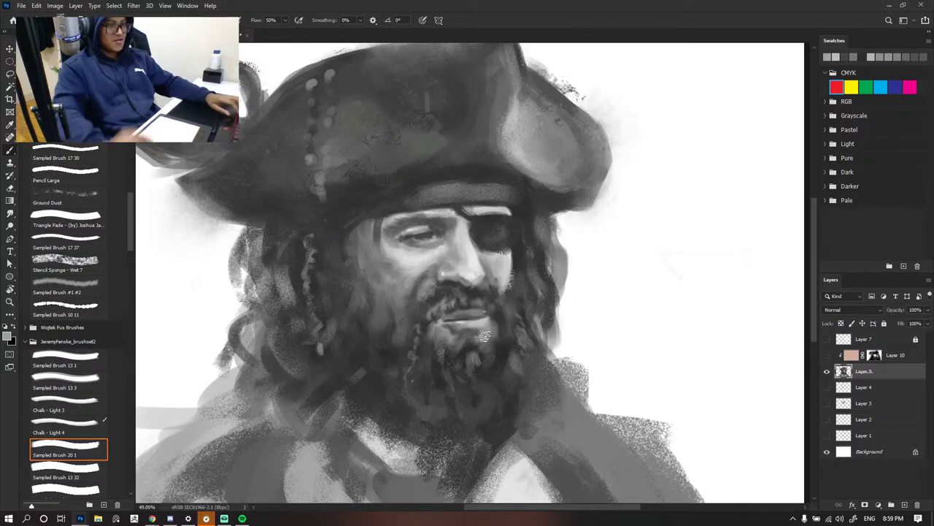
scroll(497, 340, "down", 5)
scroll(494, 320, "up", 4)
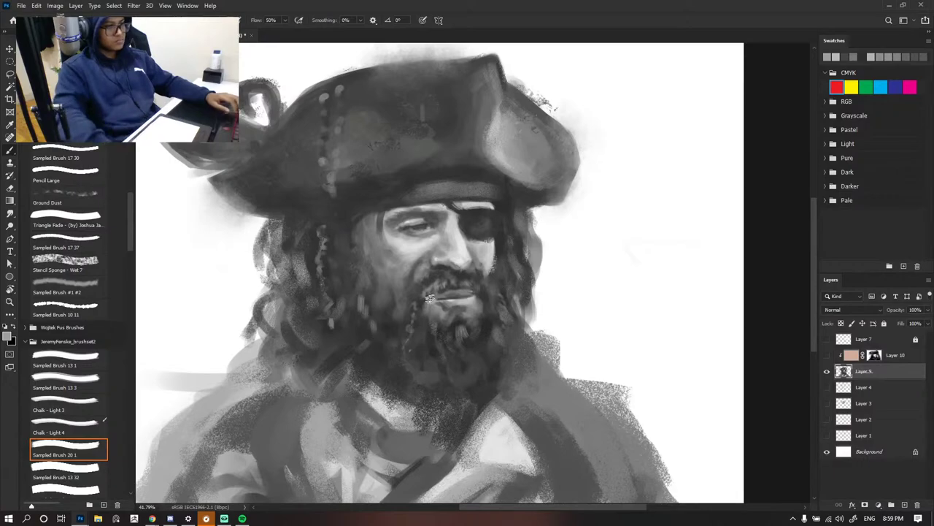
scroll(376, 328, "down", 5)
scroll(475, 296, "up", 4)
scroll(475, 296, "up", 2)
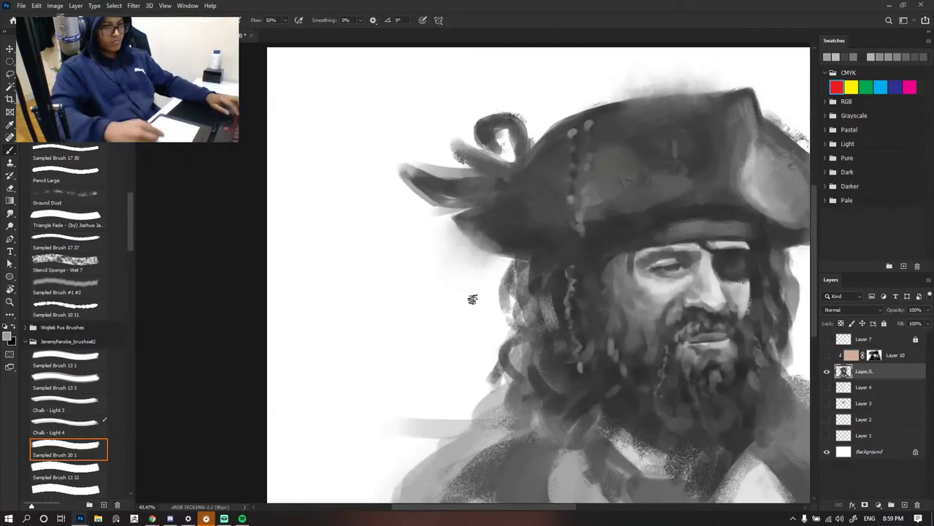
left_click_drag(657, 293, 559, 278)
- Sample a medium gray from the mouth area and rework the upper lip, checking it against the whole portrait
scroll(573, 273, "down", 2)
scroll(632, 302, "up", 3)
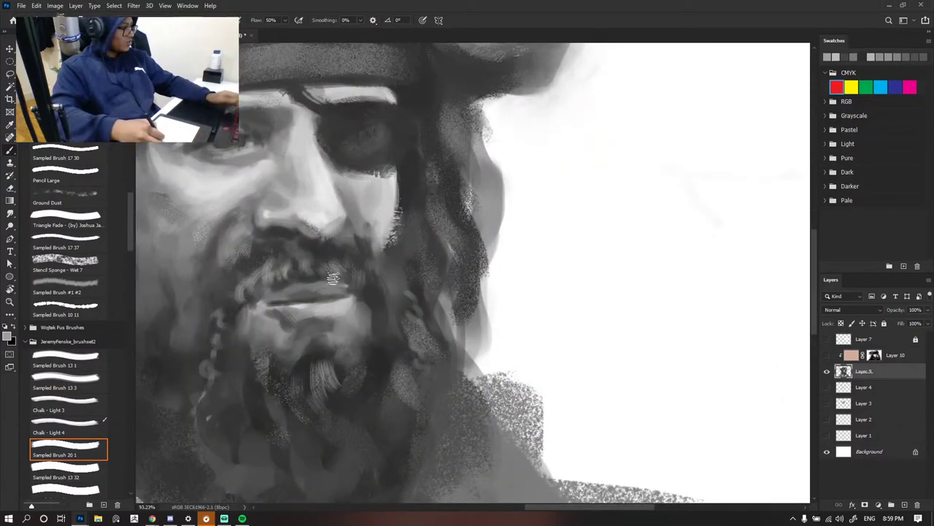
left_click(312, 319, "alt")
left_click_drag(280, 303, 318, 297)
scroll(406, 260, "down", 3)
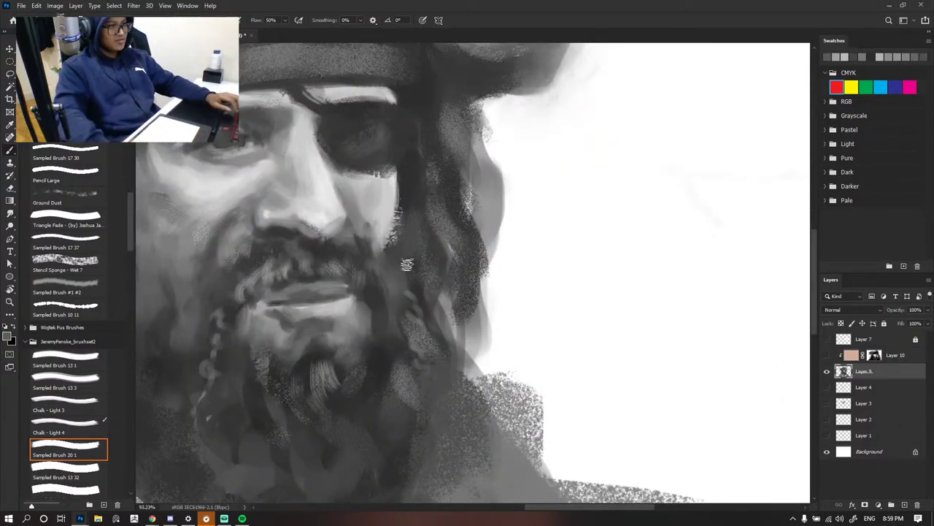
scroll(459, 228, "down", 1)
scroll(446, 234, "up", 4)
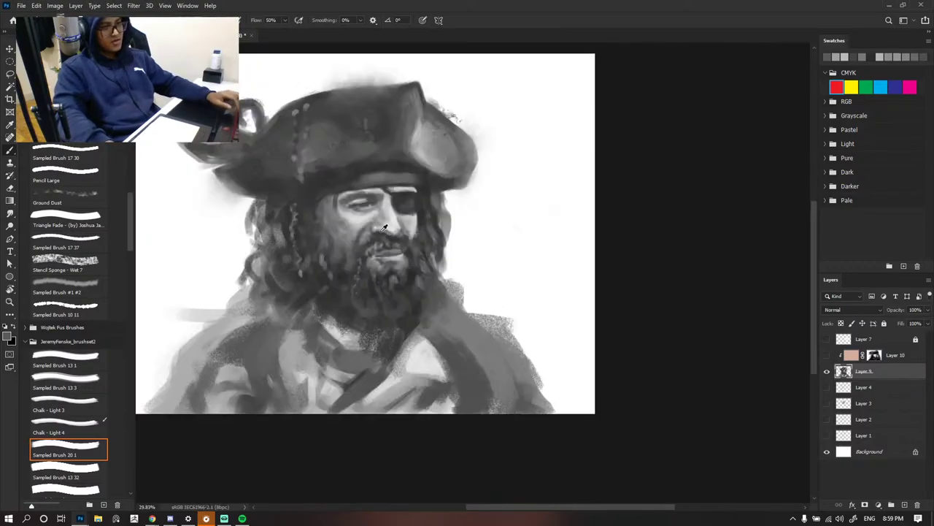
- Sample grays around the mouth and refine the mustache, mouth corner and lower lip with short strokes
left_click(475, 314, "alt")
left_click_drag(462, 309, 340, 328)
left_click(396, 315, "alt")
left_click(403, 308, "alt")
left_click(453, 319, "alt")
left_click(406, 325, "alt")
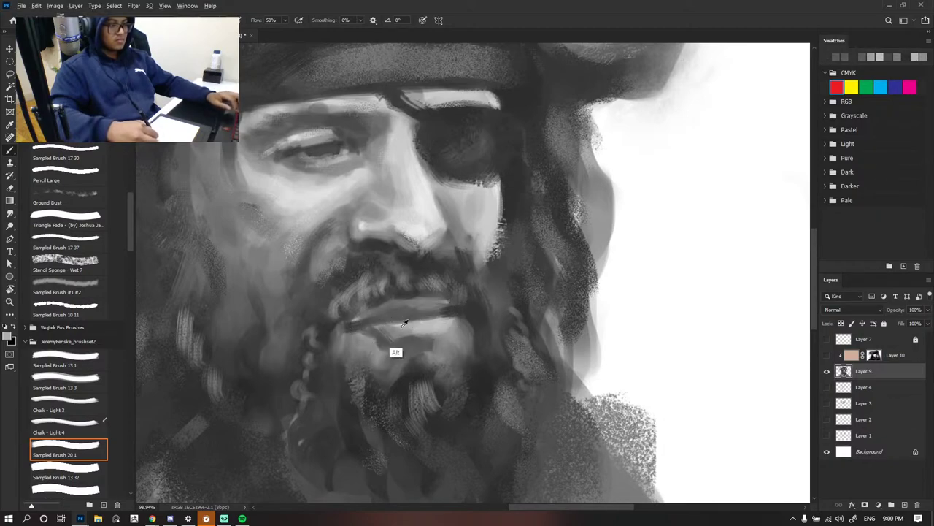
mouse_move(399, 330)
left_mouse_down()
mouse_move(369, 330)
mouse_move(399, 331)
left_mouse_up()
- Preview the portrait with the Layer 10 color overlay visible at different sizes, and return to the grayscale face
scroll(432, 316, "down", 10)
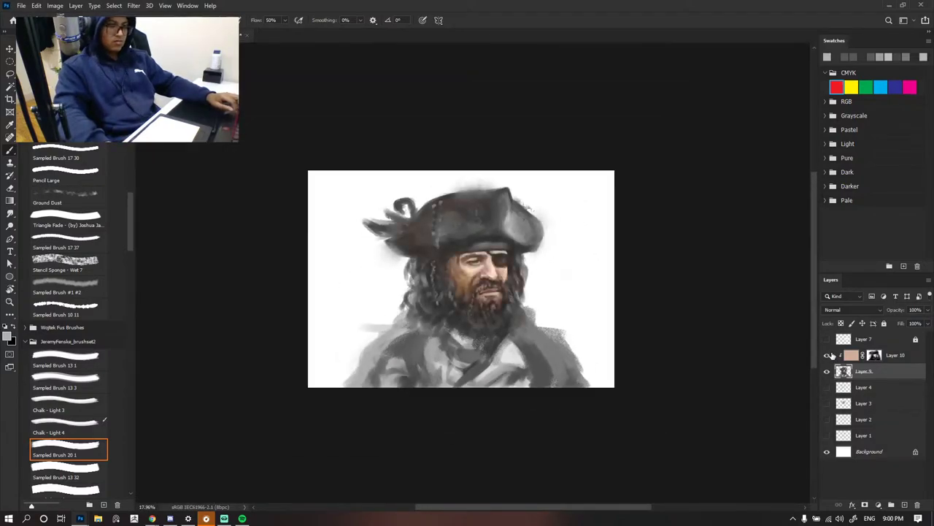
scroll(517, 270, "up", 5)
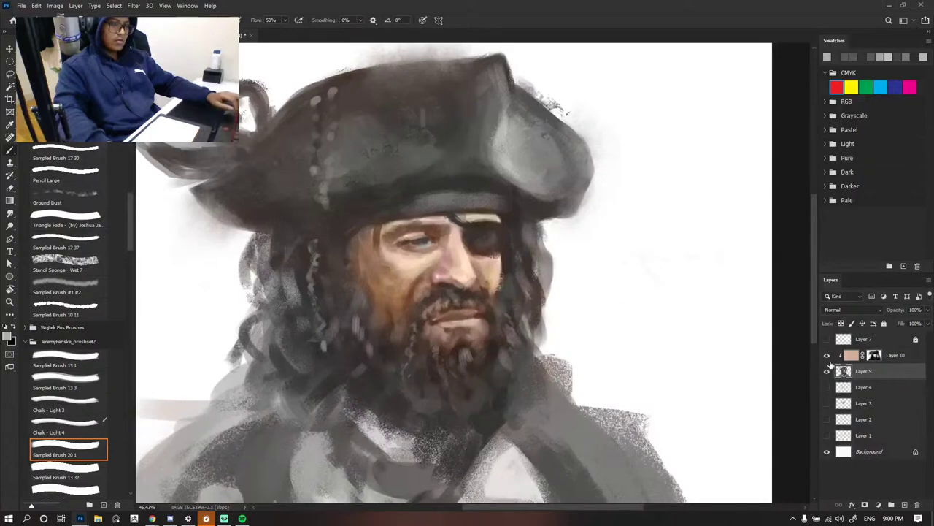
scroll(548, 325, "up", 4)
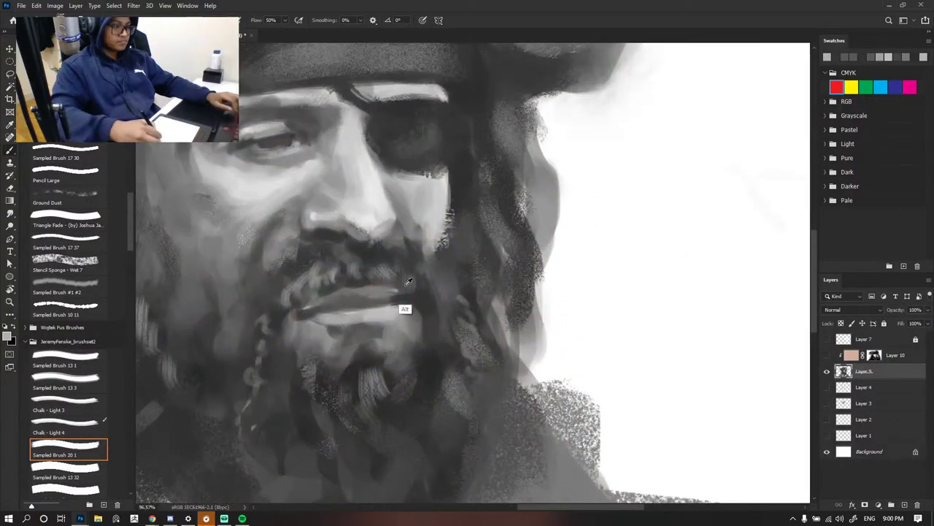
- Sample a dark gray from the beard and shade the area between the lower lip and the chin
left_click(343, 332, "alt")
left_click(373, 366, "alt")
mouse_move(348, 351)
left_mouse_down()
mouse_move(370, 366)
mouse_move(344, 362)
left_mouse_up()
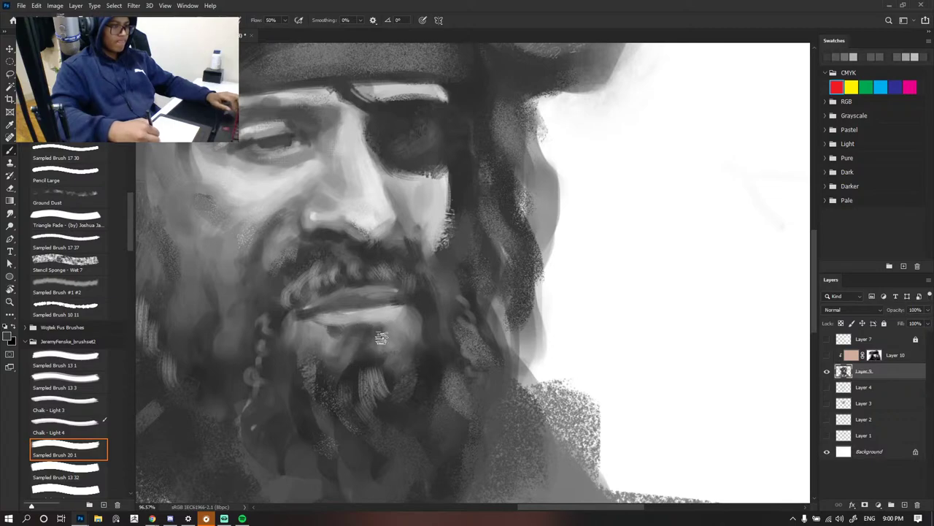
scroll(344, 340, "down", 3)
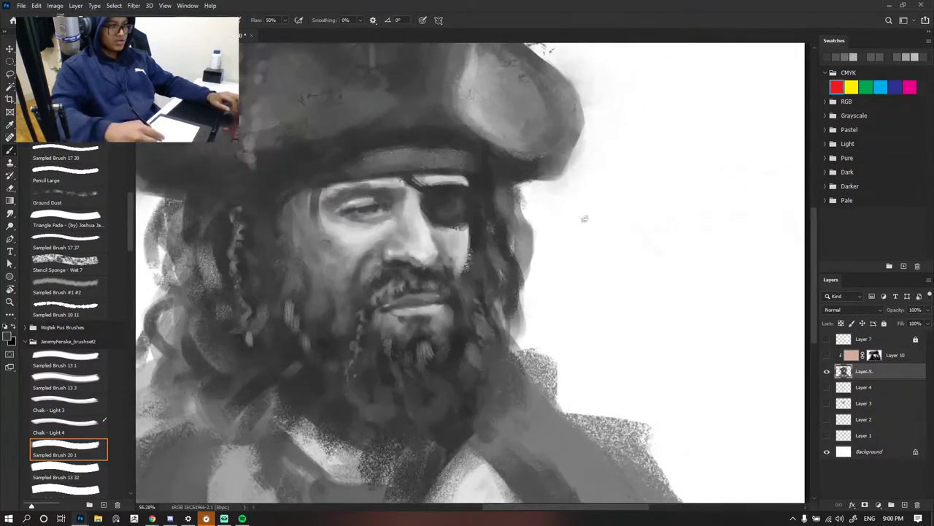
mouse_move(606, 236)
left_mouse_down()
mouse_move(586, 245)
mouse_move(565, 237)
left_mouse_up()
key("ctrl+z")
key("ctrl+z")
left_click_drag(618, 222, 635, 256)
key("ctrl+z")
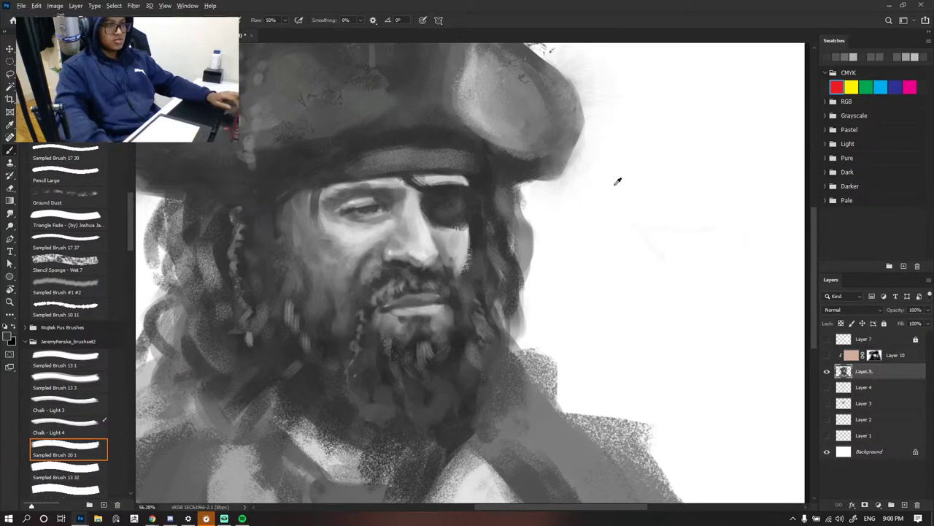
- Check the face and eye patch up close and compare them with the whole portrait from a distance
scroll(619, 182, "down", 2)
scroll(525, 165, "up", 3)
scroll(525, 164, "up", 5)
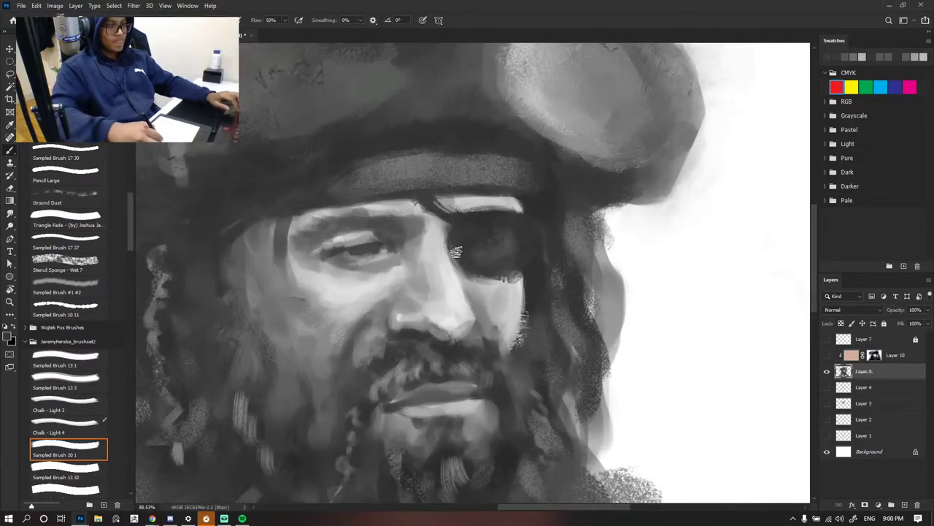
scroll(473, 285, "down", 5)
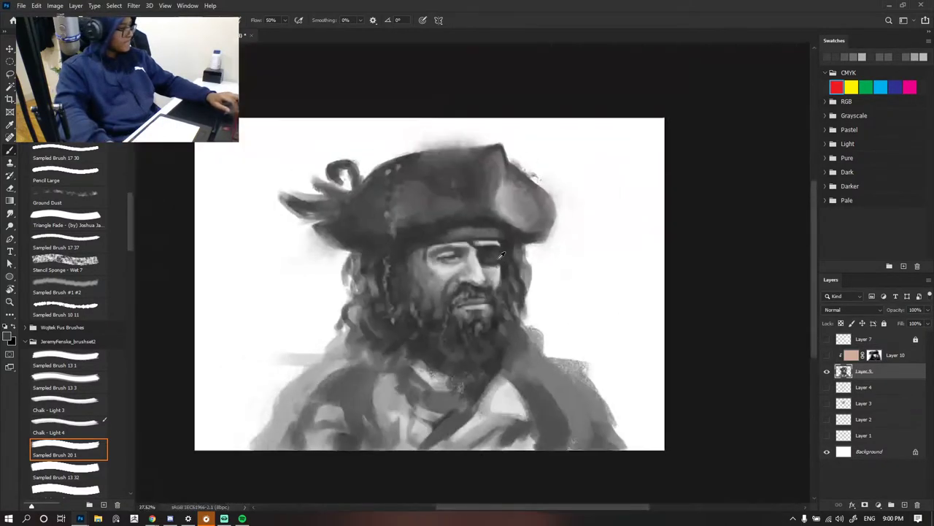
scroll(497, 248, "up", 4)
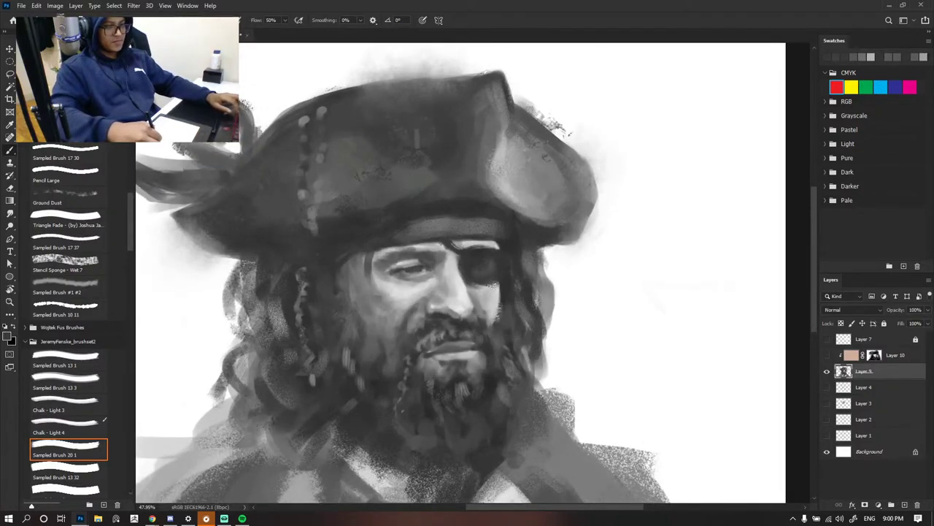
scroll(532, 262, "down", 5)
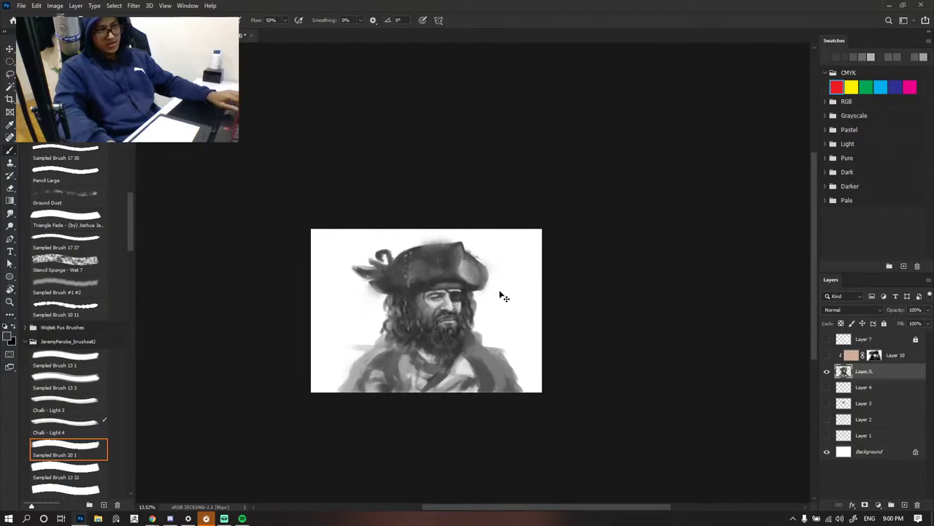
scroll(503, 296, "up", 5)
- Sample dark gray beside the eye patch and touch up the area around it
left_click(417, 354, "alt")
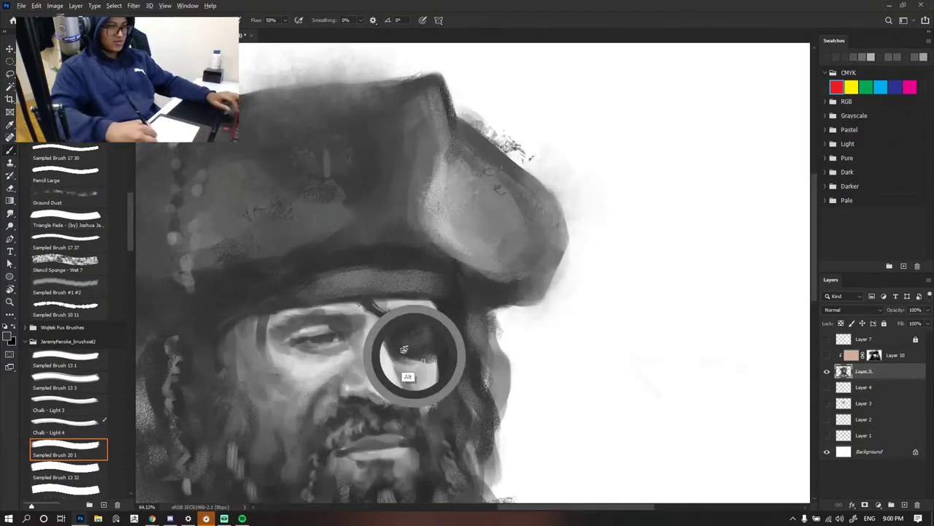
scroll(478, 297, "down", 5)
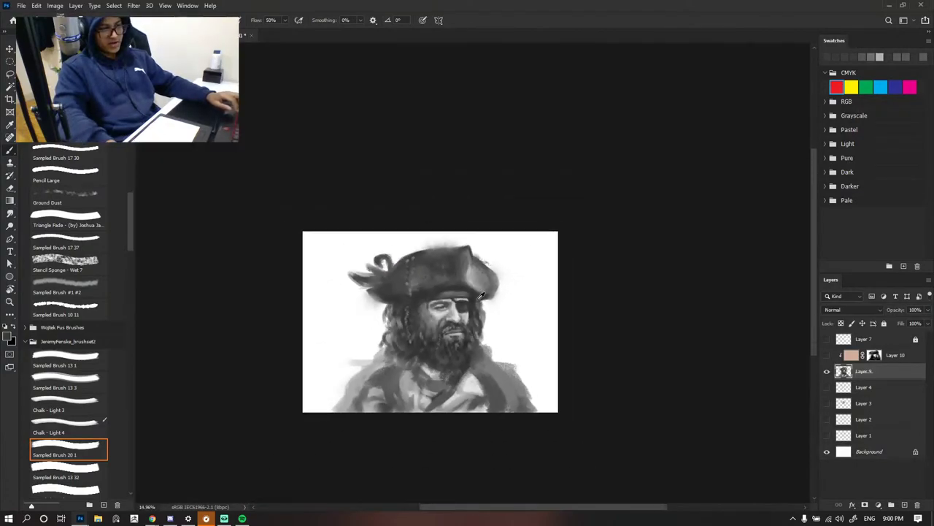
scroll(441, 308, "up", 4)
left_click_drag(442, 226, 471, 221)
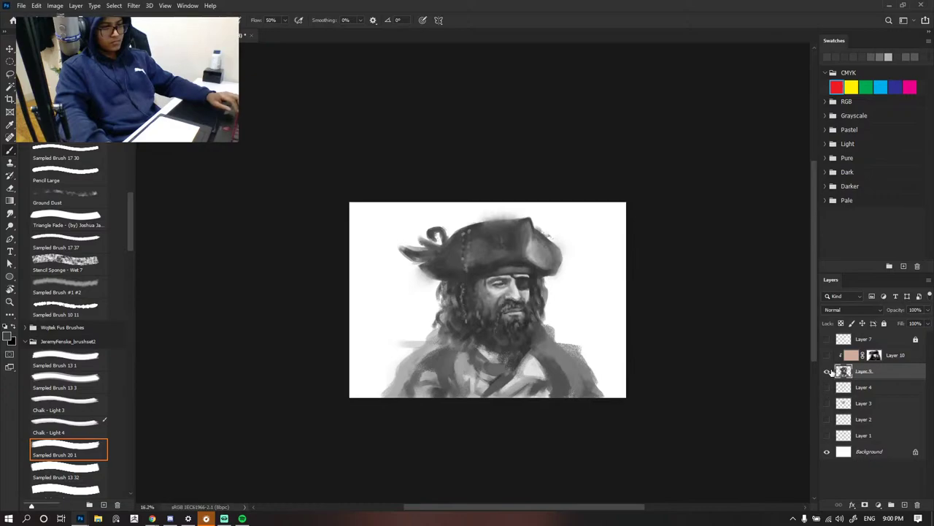
- Review the portrait with the Layer 10 color overlay at several sizes, and hide the overlay again
key("ctrl+y")
scroll(537, 287, "down", 3)
scroll(547, 298, "up", 11)
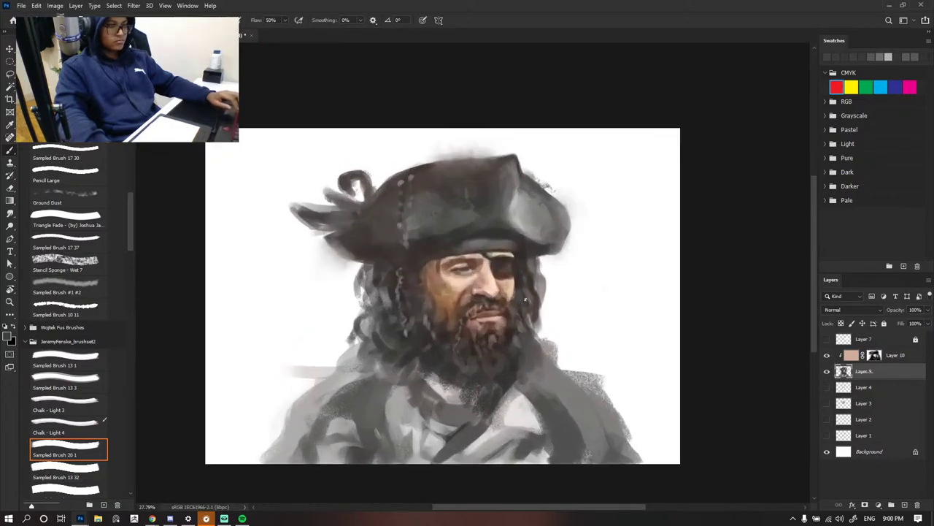
scroll(517, 301, "down", 5)
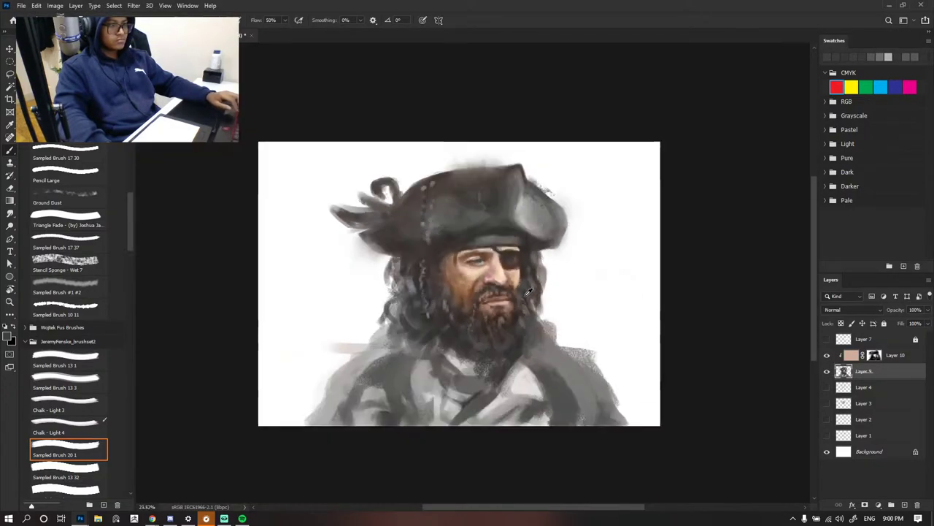
scroll(575, 262, "up", 2)
scroll(575, 261, "down", 5)
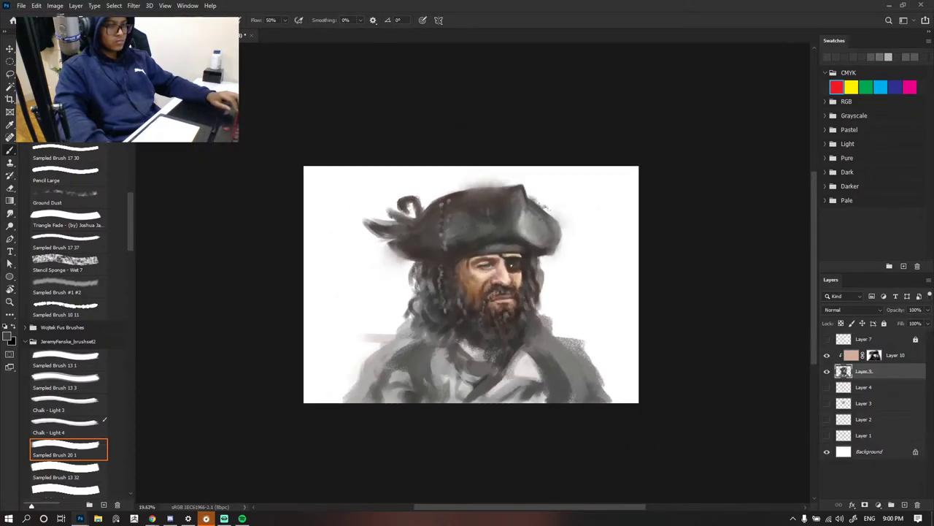
scroll(516, 274, "up", 2)
left_click(827, 355)
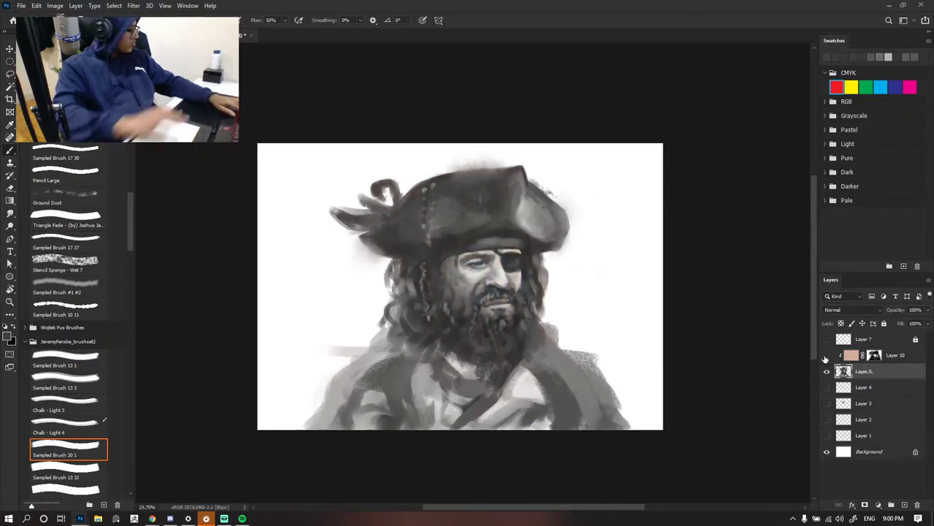
- Switch to the Move tool and examine the grayscale values of the hat, face and coat at several sizes
key("v")
scroll(748, 306, "up", 2)
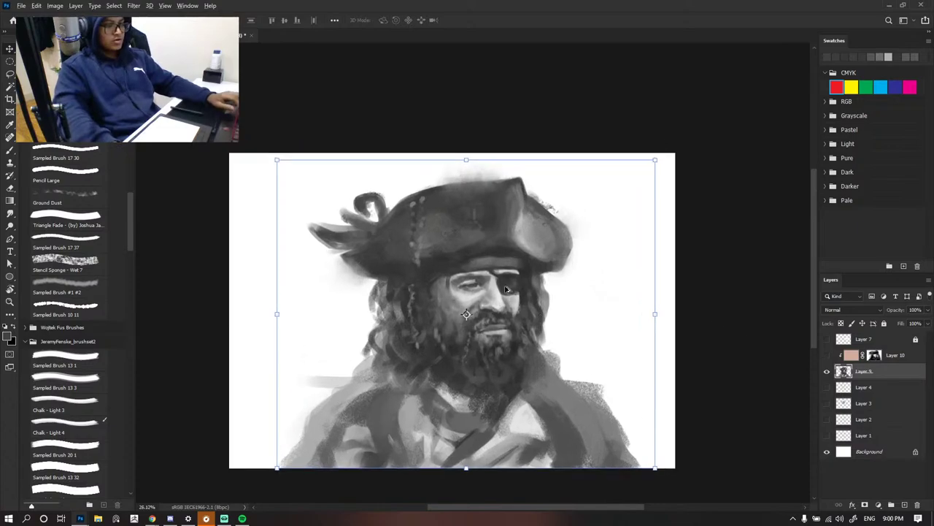
scroll(746, 281, "down", 1)
scroll(492, 307, "up", 1)
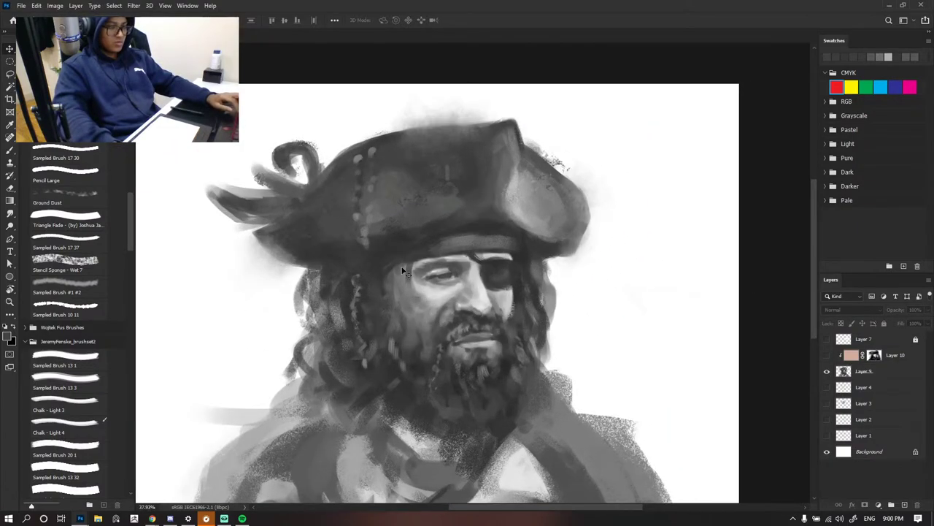
scroll(796, 274, "down", 2)
scroll(664, 346, "up", 1)
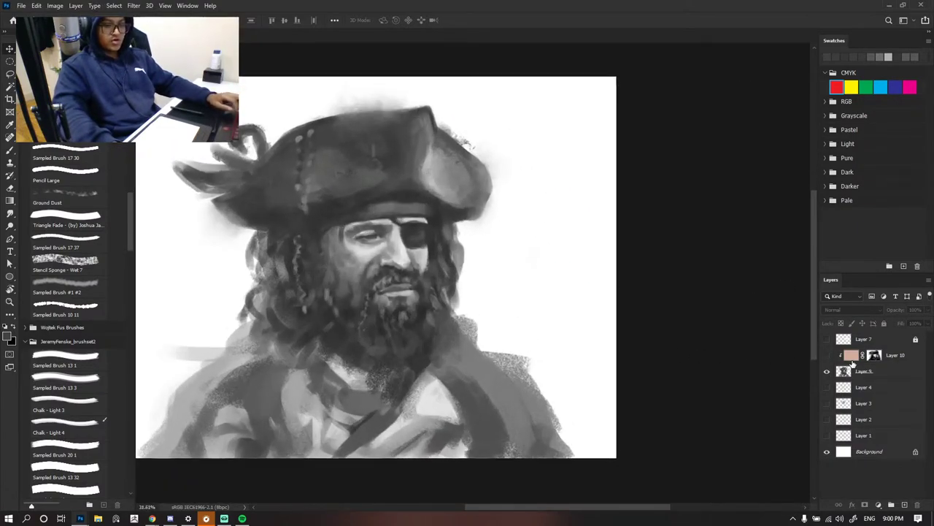
scroll(755, 375, "down", 2)
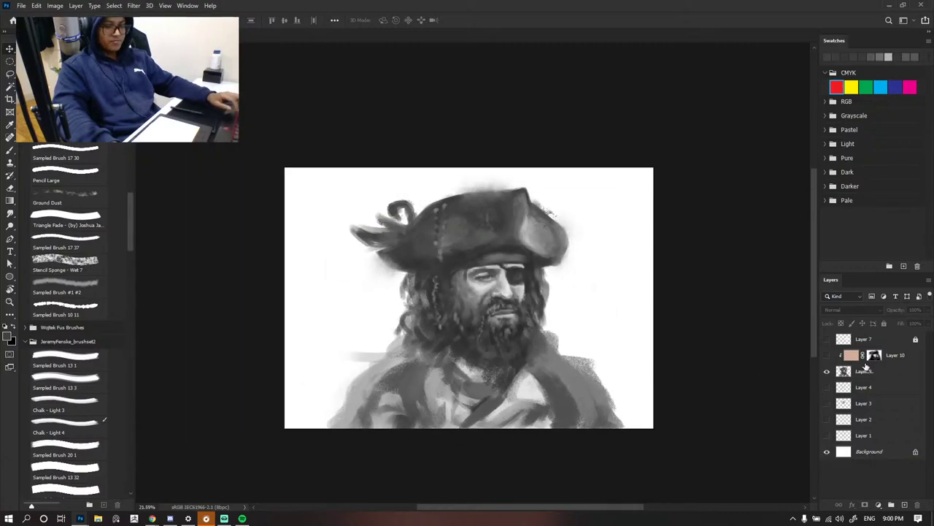
- Show the Layer 10 color overlay, select the grayscale layer and Layer 10 in turn, and check the colored portrait
scroll(726, 356, "up", 1)
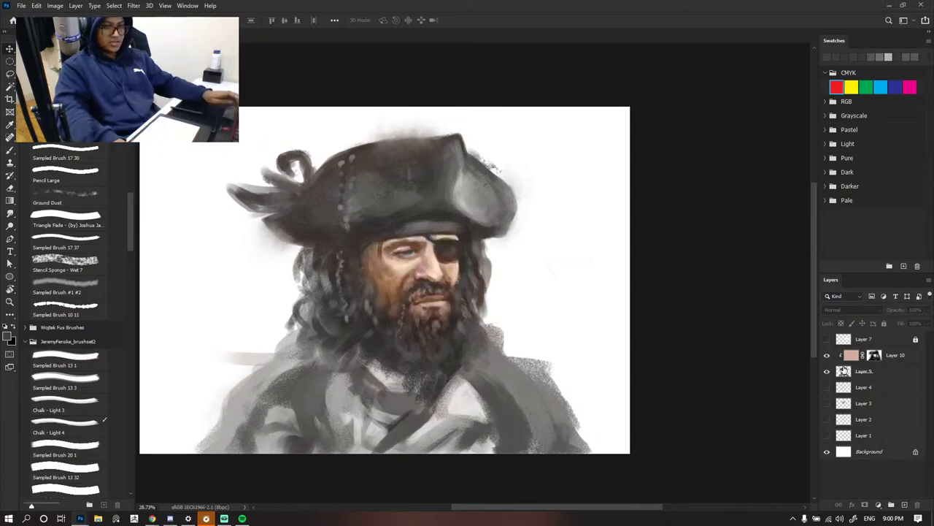
left_click(843, 371)
left_click(851, 358)
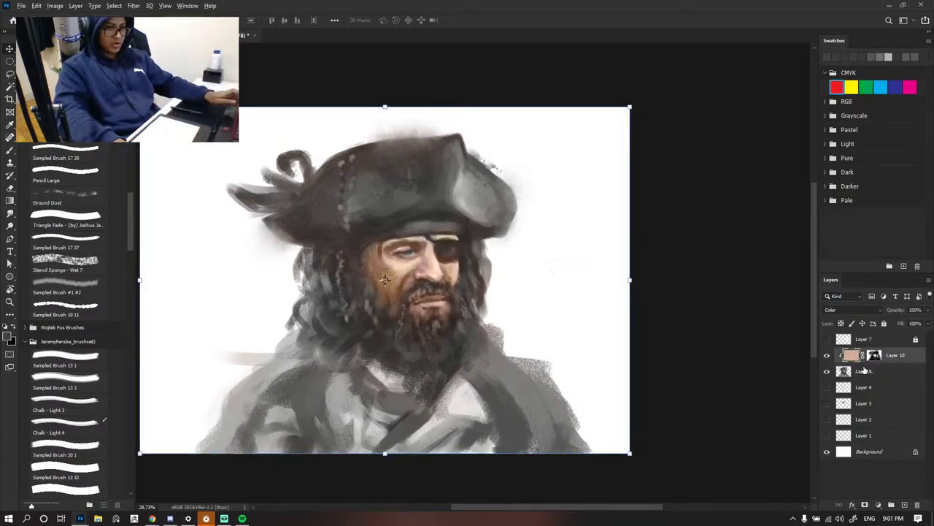
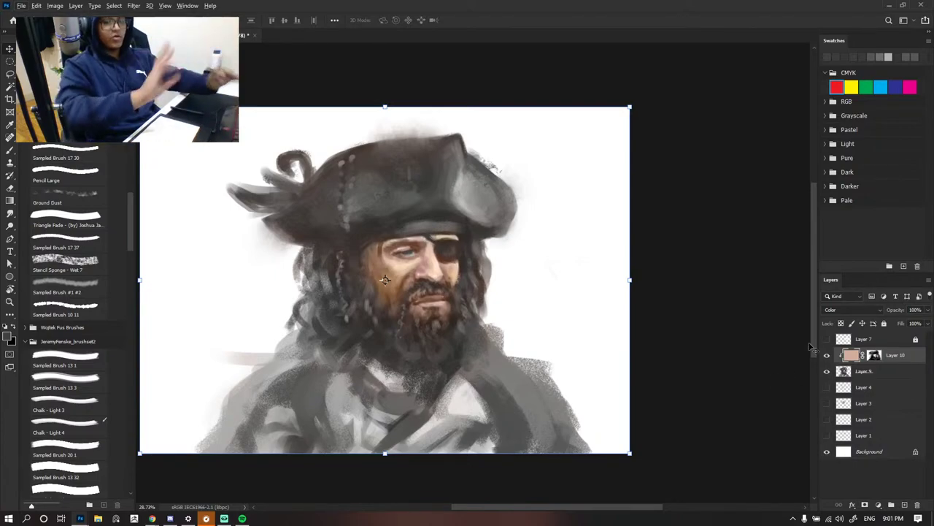
left_click(736, 379)
scroll(443, 260, "down", 3)
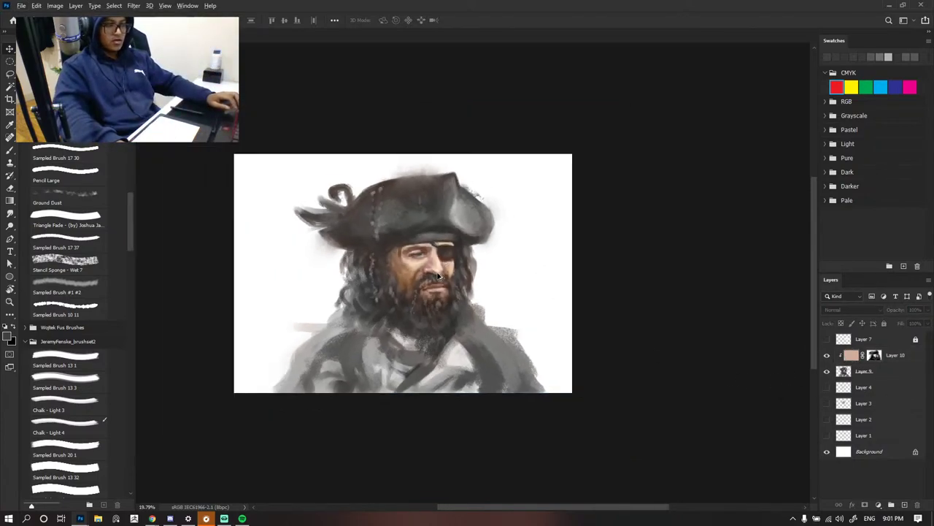
scroll(445, 261, "up", 2)
- Select Layer 10, preview other blend modes on the portrait, and keep its blend mode at Color
left_click(854, 356)
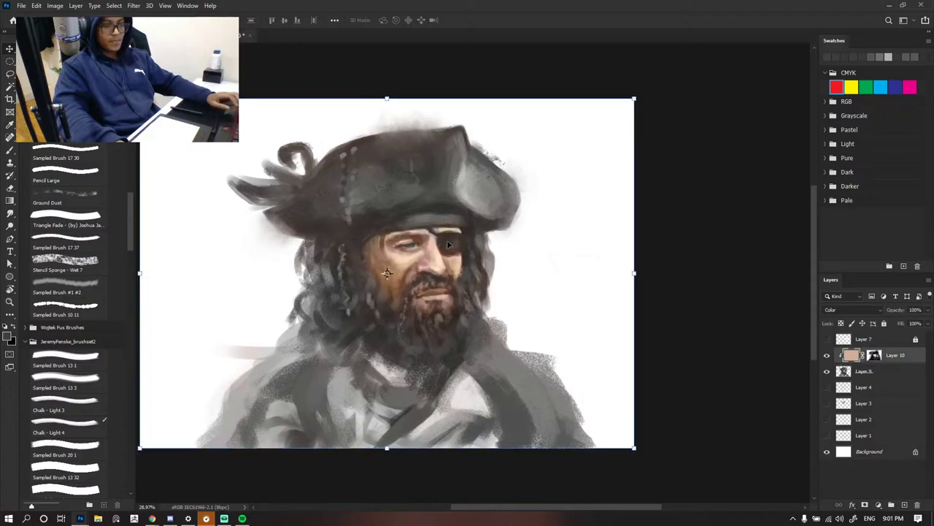
scroll(538, 305, "up", 3)
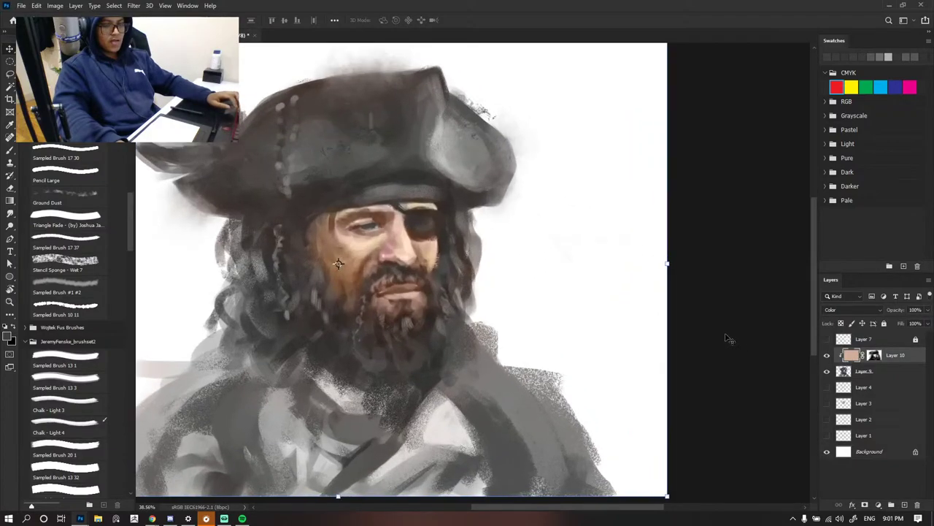
scroll(728, 338, "down", 4)
left_click(871, 312)
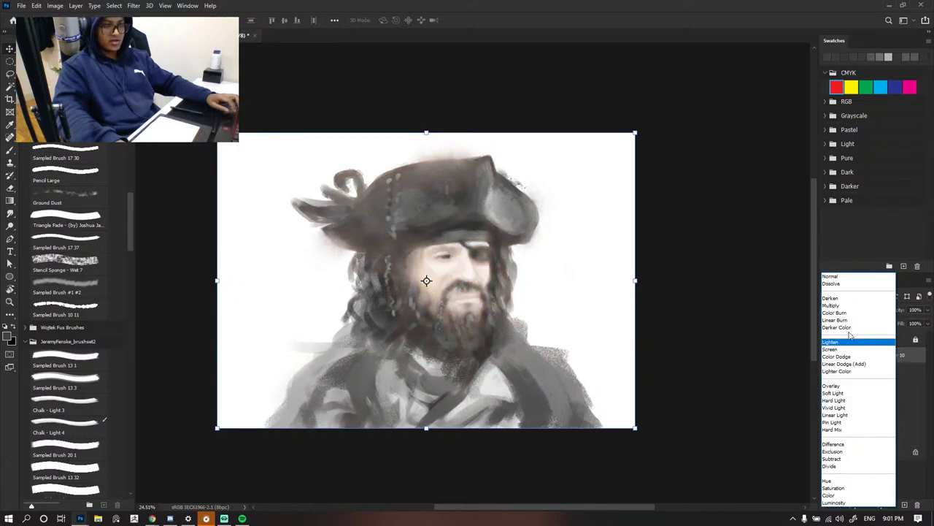
left_click(845, 495)
left_click(714, 430)
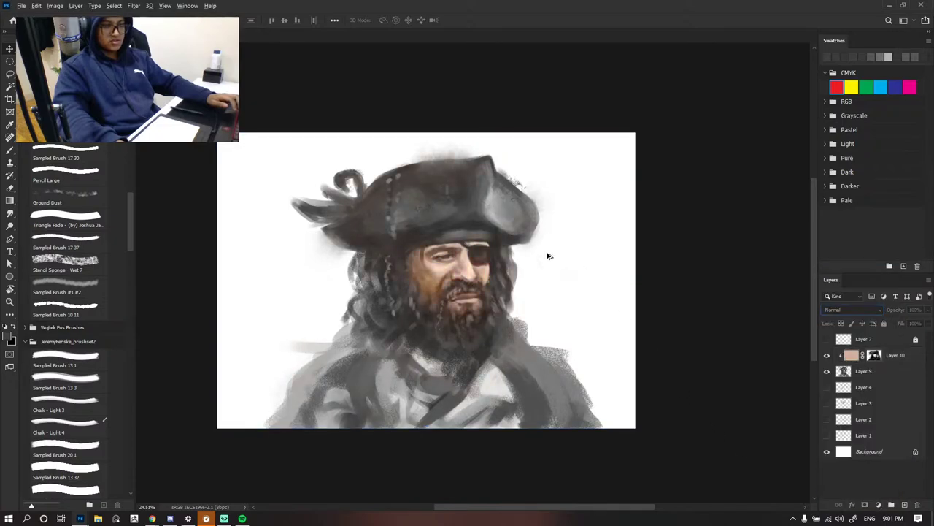
- Examine the overlay's skin colors on the face at several sizes, from the whole portrait to close-up, with Layer 10 selected
scroll(548, 257, "down", 6)
scroll(511, 266, "up", 8)
scroll(515, 286, "up", 3)
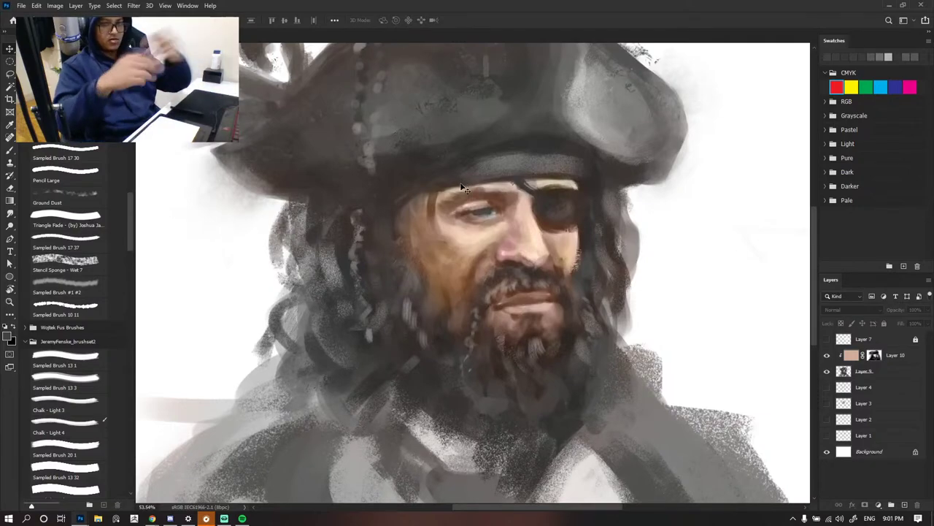
scroll(462, 187, "down", 3)
scroll(482, 304, "up", 2)
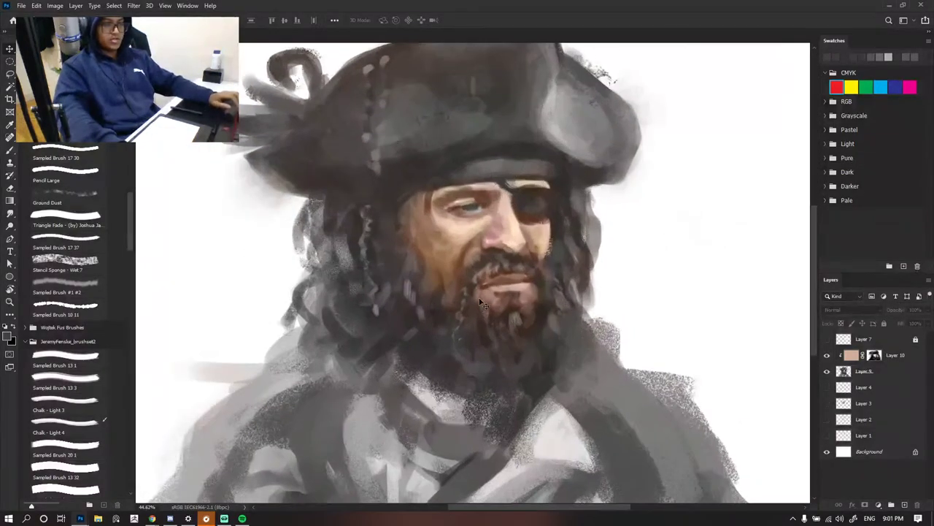
scroll(533, 260, "down", 4)
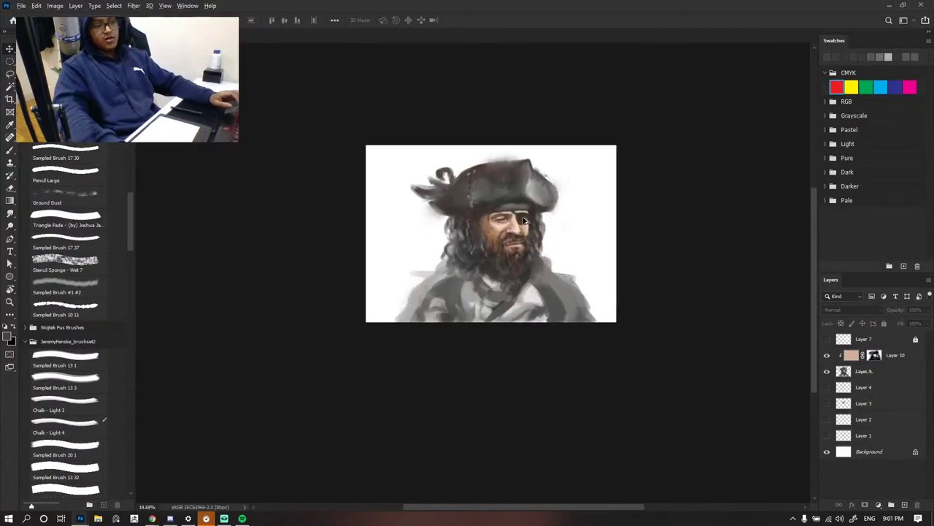
scroll(511, 222, "up", 3)
scroll(501, 249, "up", 5)
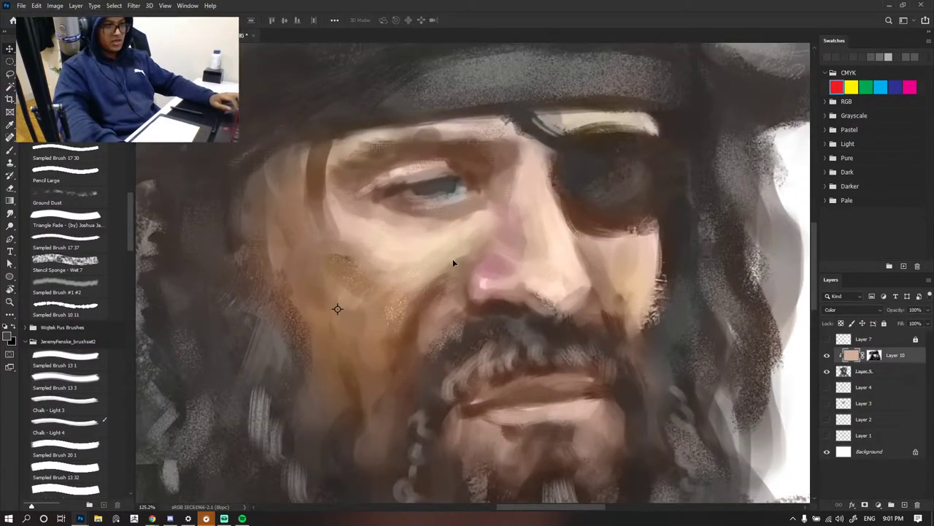
scroll(452, 263, "down", 4)
scroll(438, 261, "up", 1)
scroll(435, 260, "down", 1)
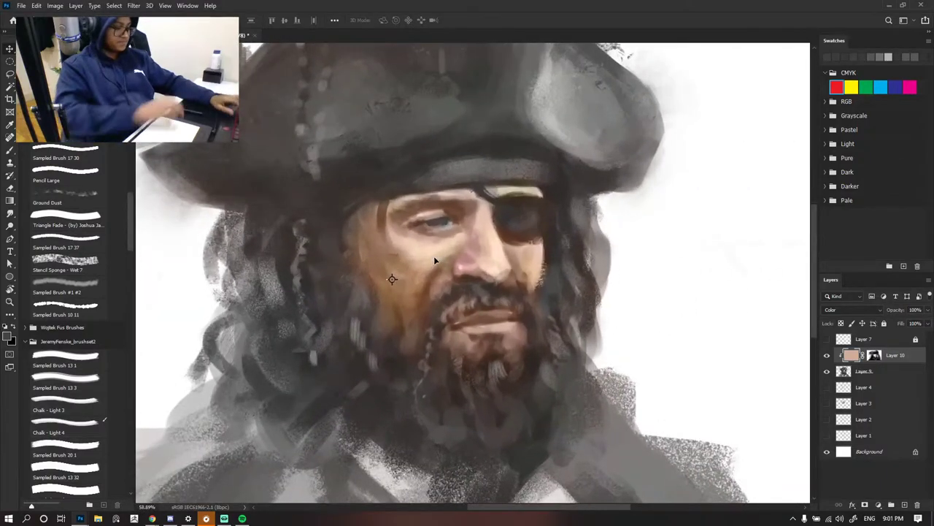
- Bring up the image0.jpg reference and float its window beside the portrait's face
key("b")
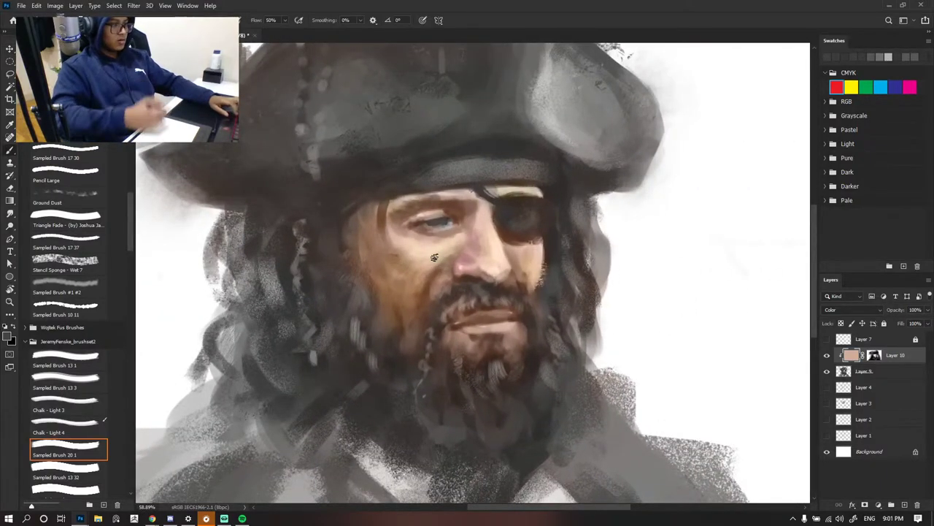
key("ctrl+Tab")
key("v")
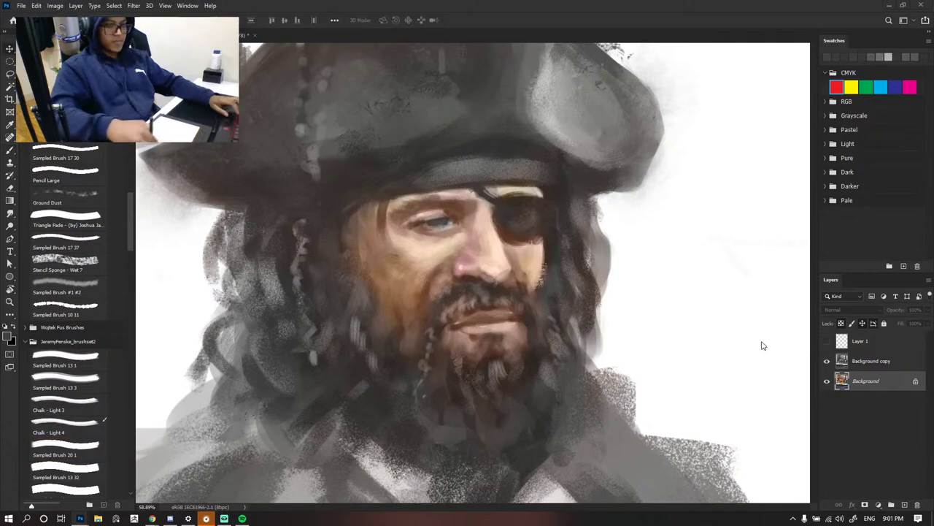
left_click(827, 361)
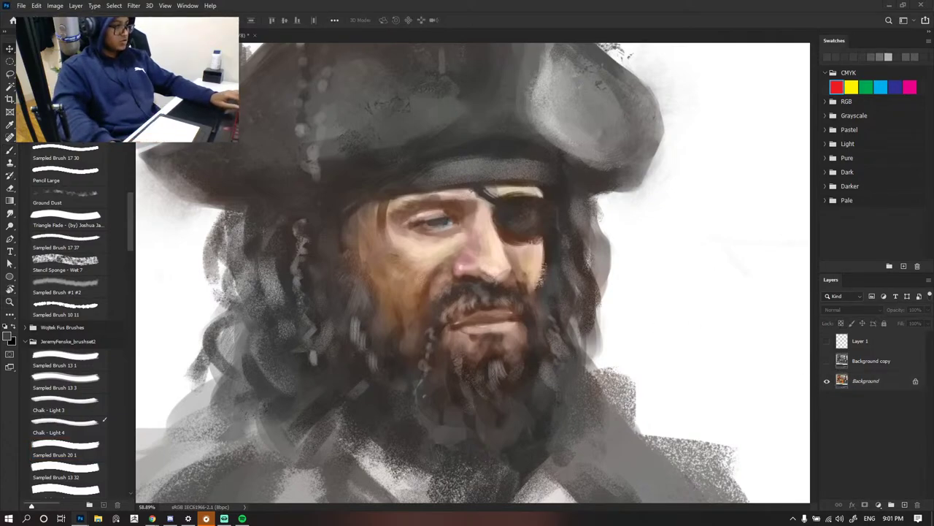
key("ctrl+Tab")
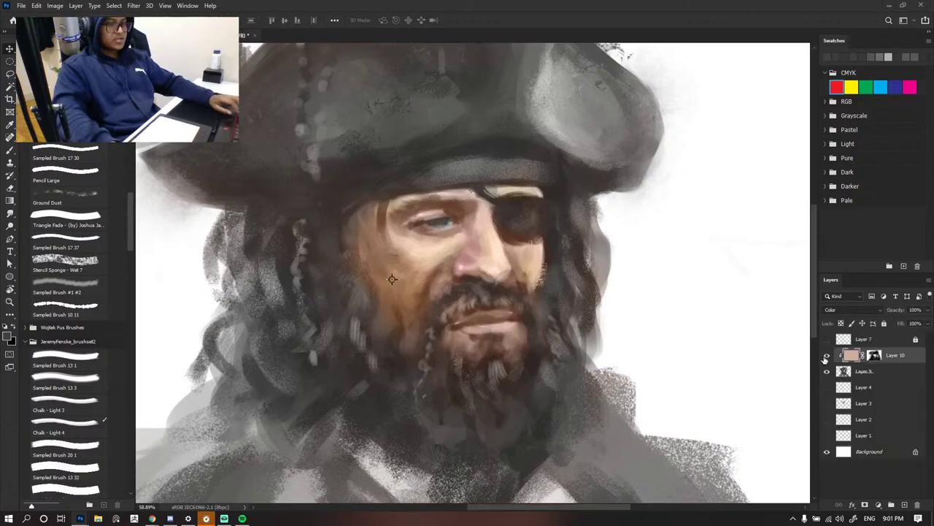
left_click_drag(0, 182, 219, 157)
key("ctrl+Tab")
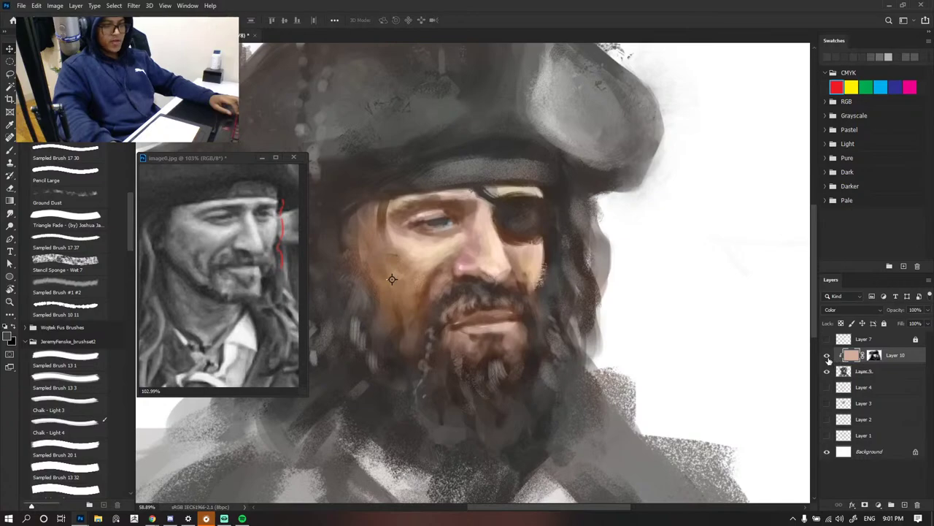
- Hide the Background copy layer in image0.jpg to show the reference in color, and return to the painting
key("ctrl+Tab")
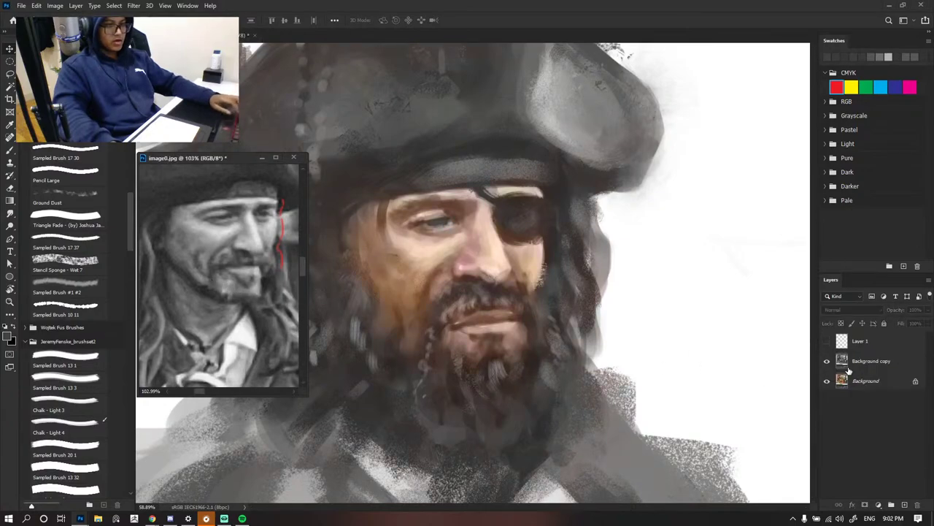
left_click(827, 361)
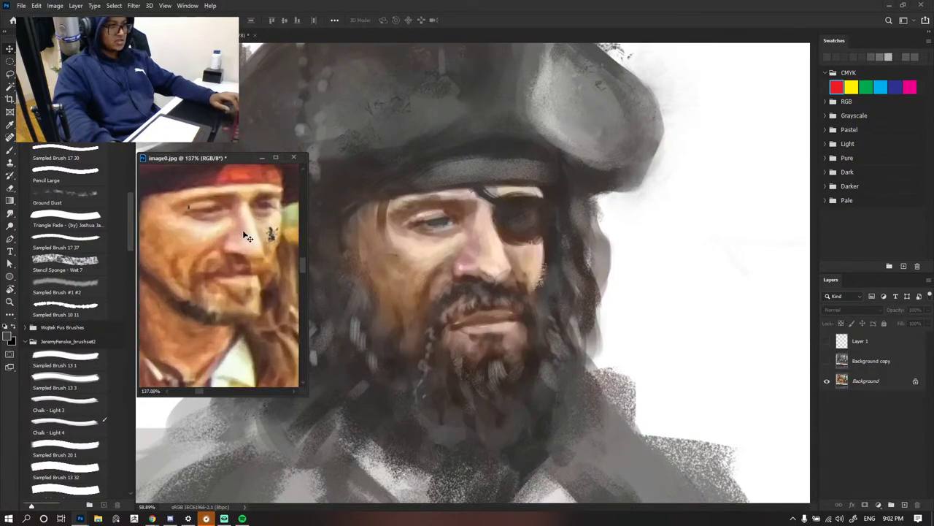
key("ctrl+Tab")
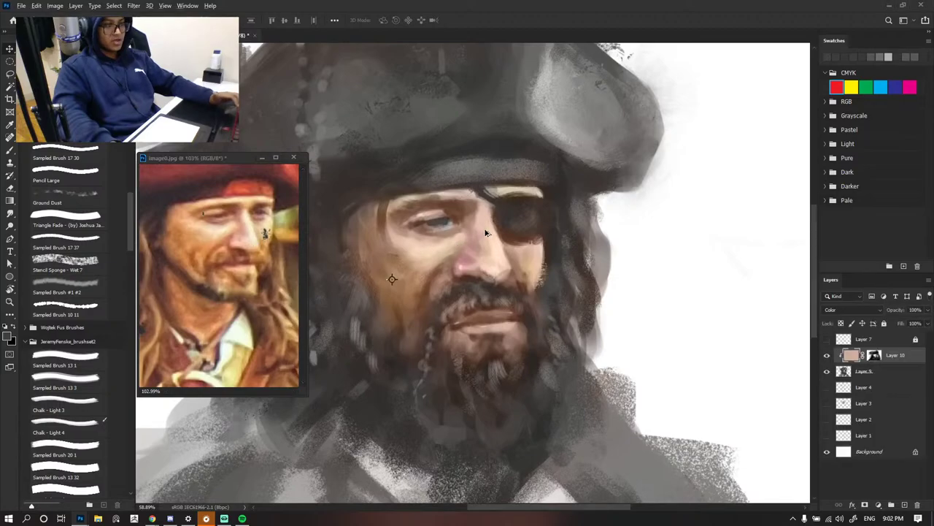
- Switch to the Brush tool and select Layer 10's layer mask for painting
scroll(487, 233, "down", 5)
scroll(496, 230, "up", 5)
key("b")
scroll(511, 228, "up", 2)
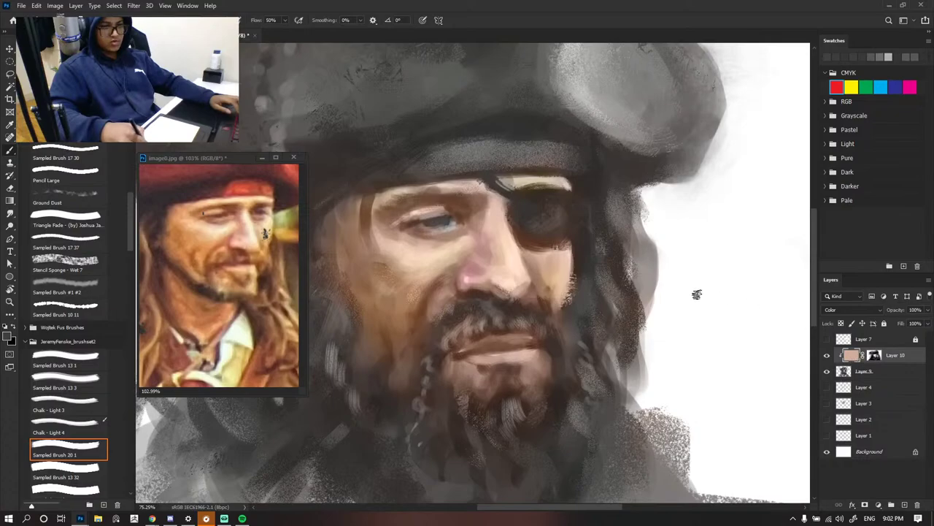
scroll(554, 209, "up", 2)
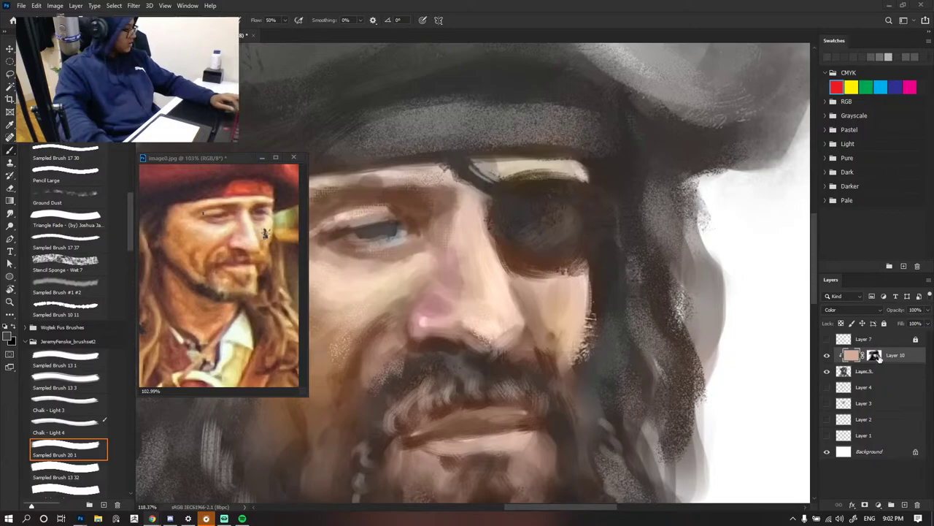
left_click(874, 356)
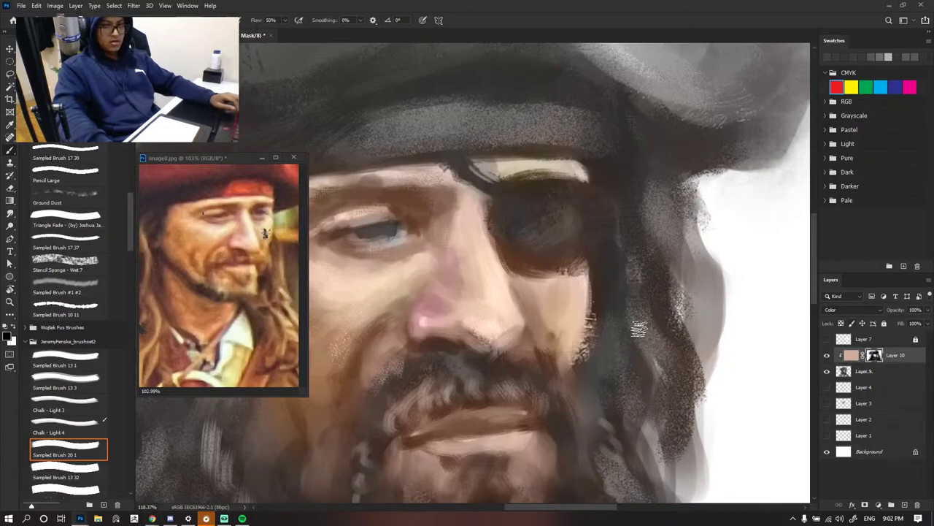
- Paint black over the eye patch on Layer 10's mask with the Triangle Fade brush to remove the color tint
scroll(609, 258, "down", 3)
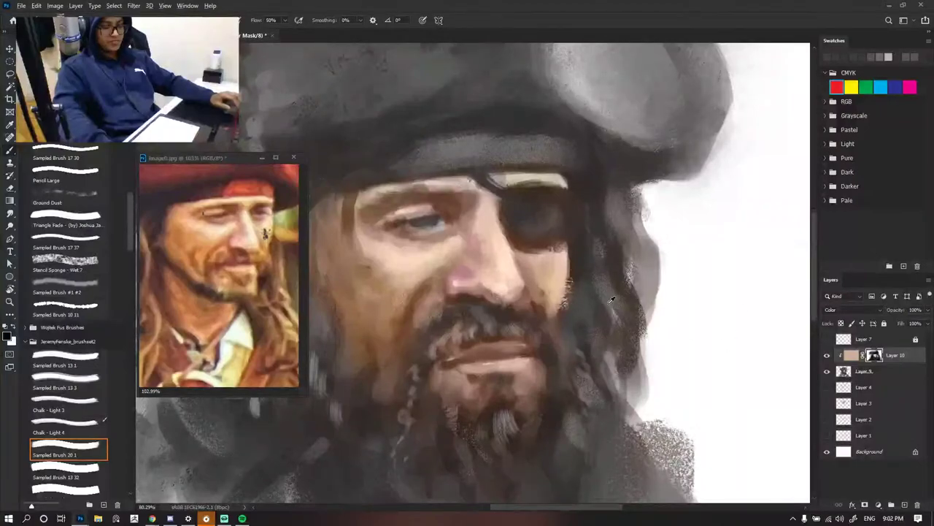
scroll(610, 299, "up", 2)
scroll(546, 260, "down", 2)
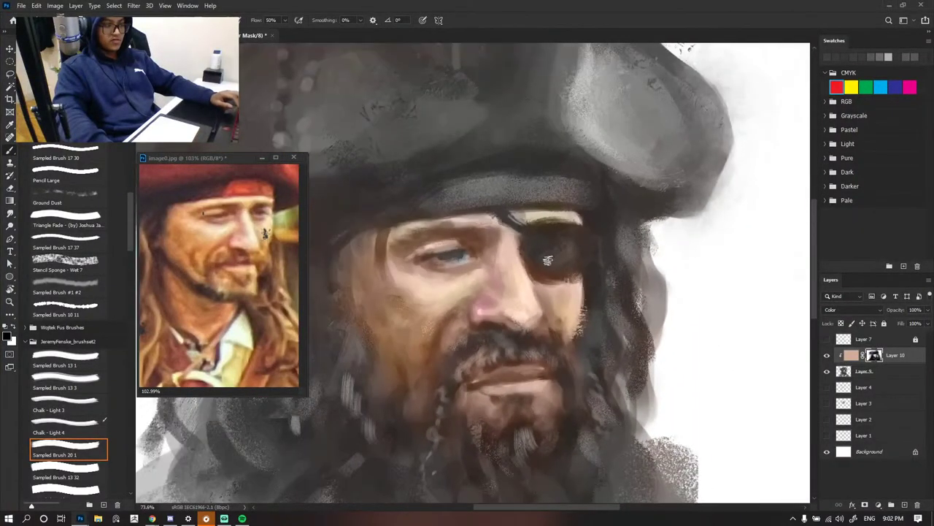
scroll(547, 257, "up", 1)
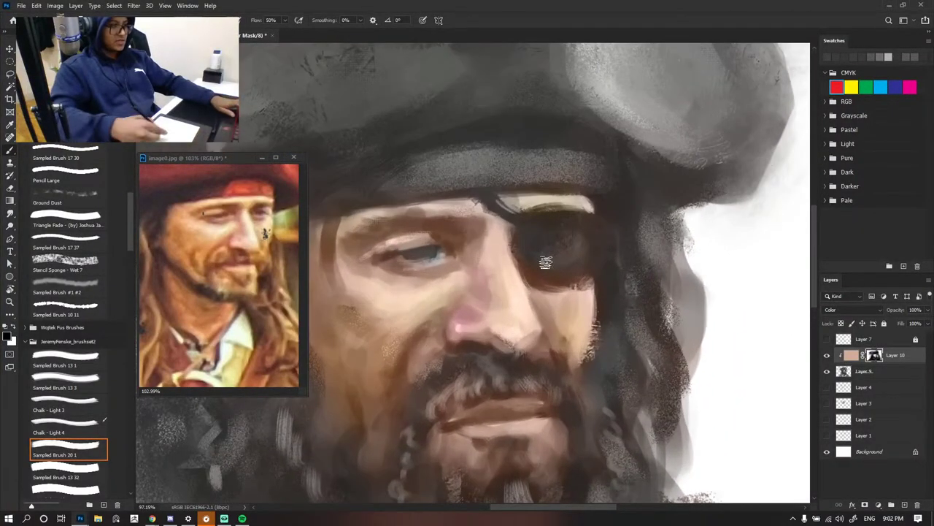
left_click(80, 220)
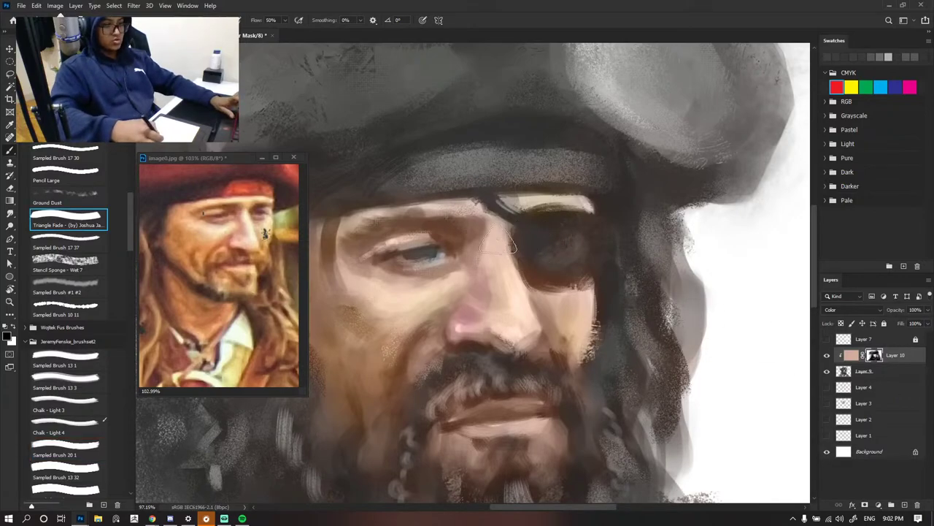
key("c")
key("x")
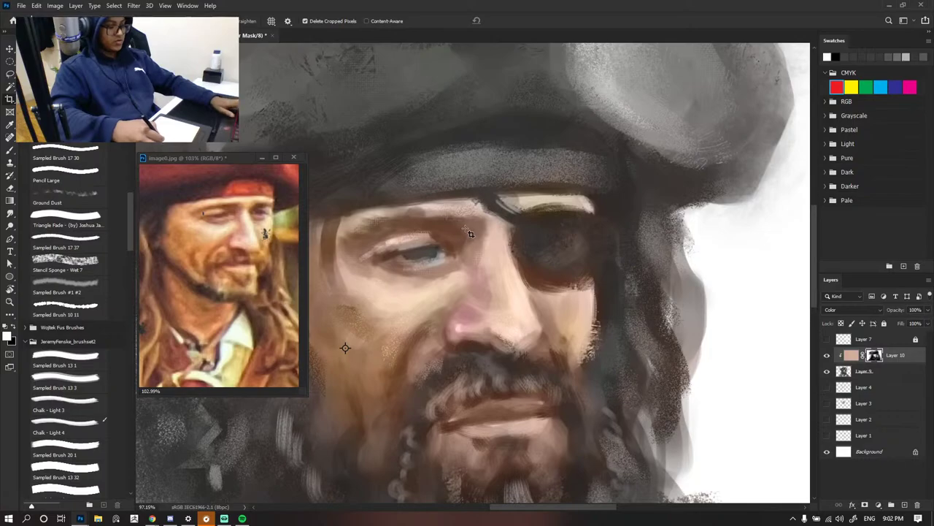
key("b")
key("x")
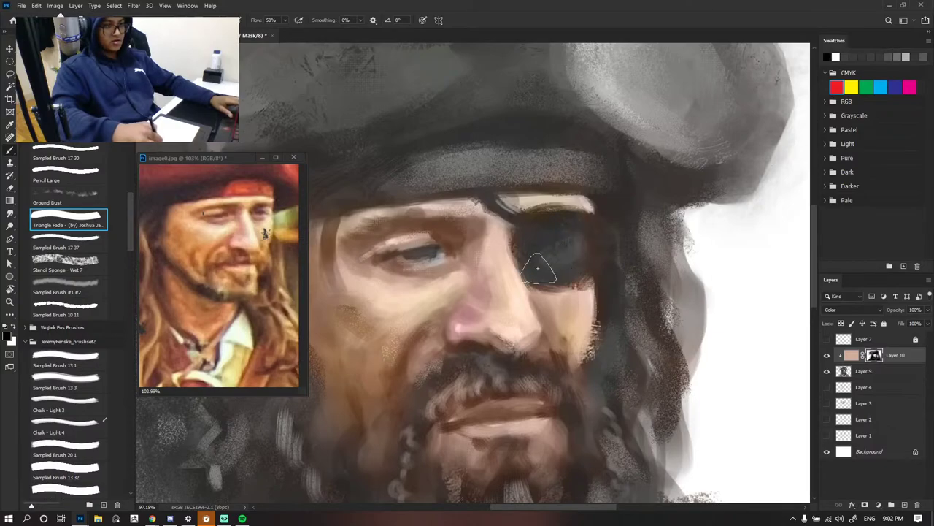
- Switch to white and paint on Layer 10's mask across the front of the hat to bring in the overlay tint
scroll(577, 238, "down", 6)
scroll(526, 182, "up", 5)
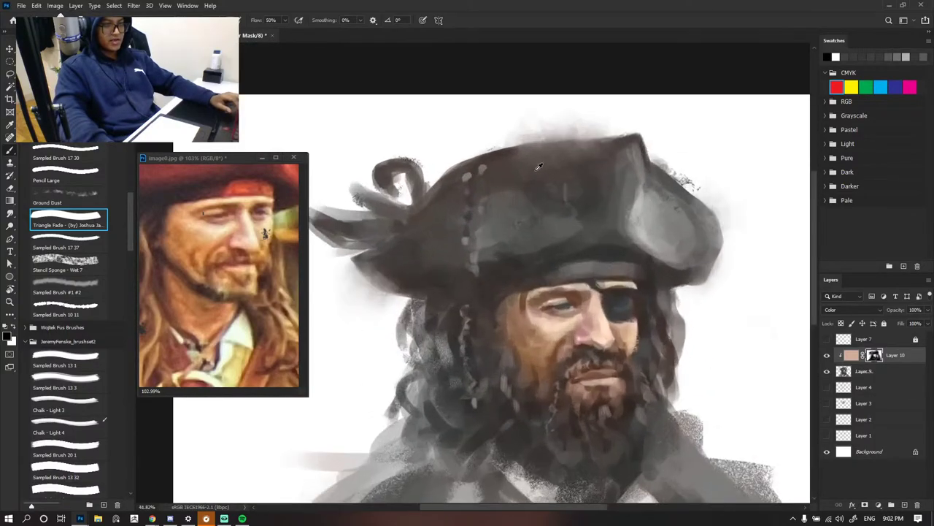
key("x")
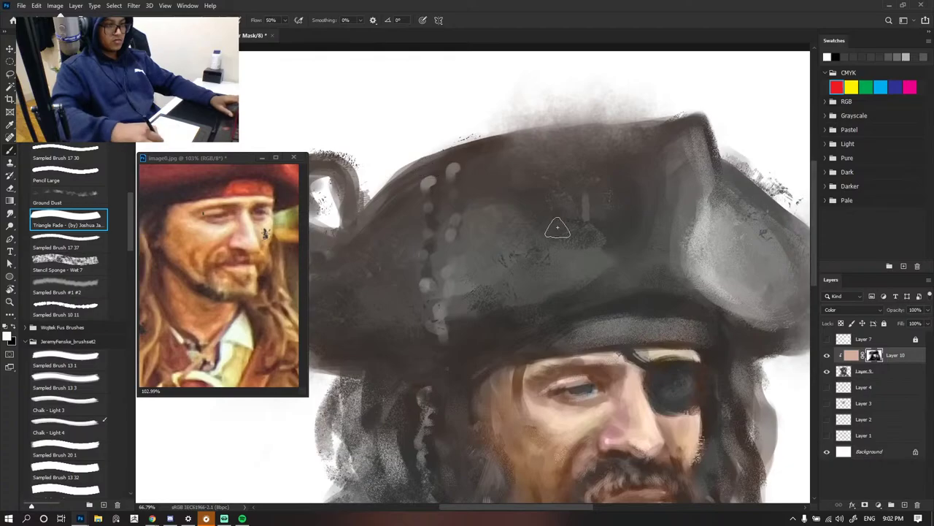
left_click_drag(559, 223, 456, 259)
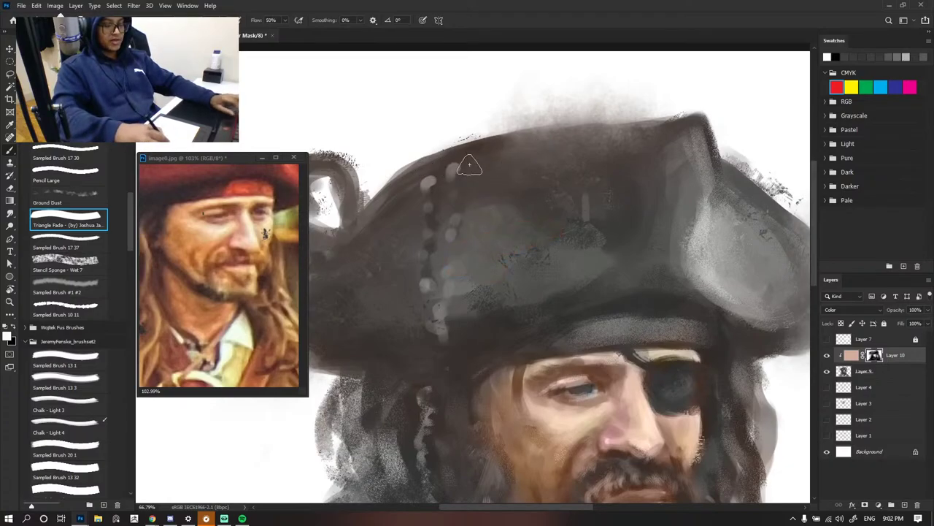
- Compare the tinted hat, eye patch and face with the color reference at several sizes
scroll(618, 117, "down", 3)
scroll(618, 117, "down", 2)
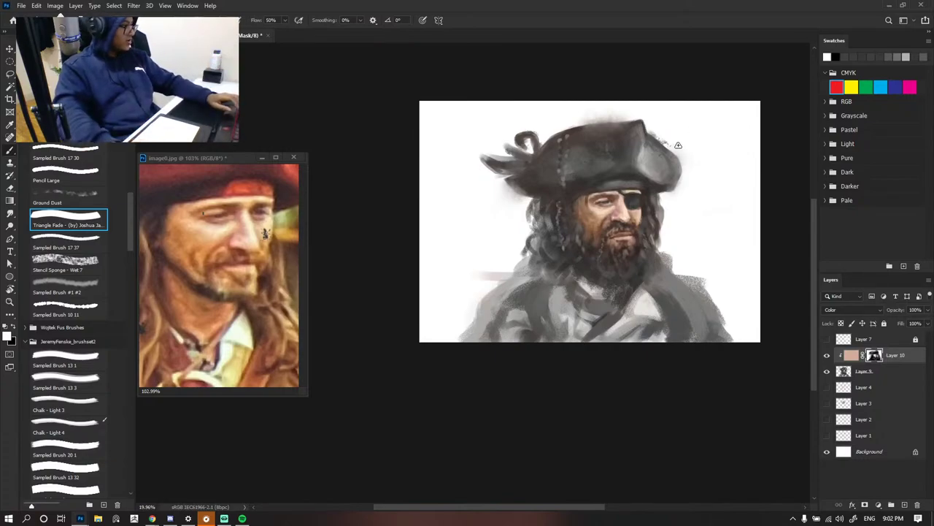
scroll(737, 133, "up", 2)
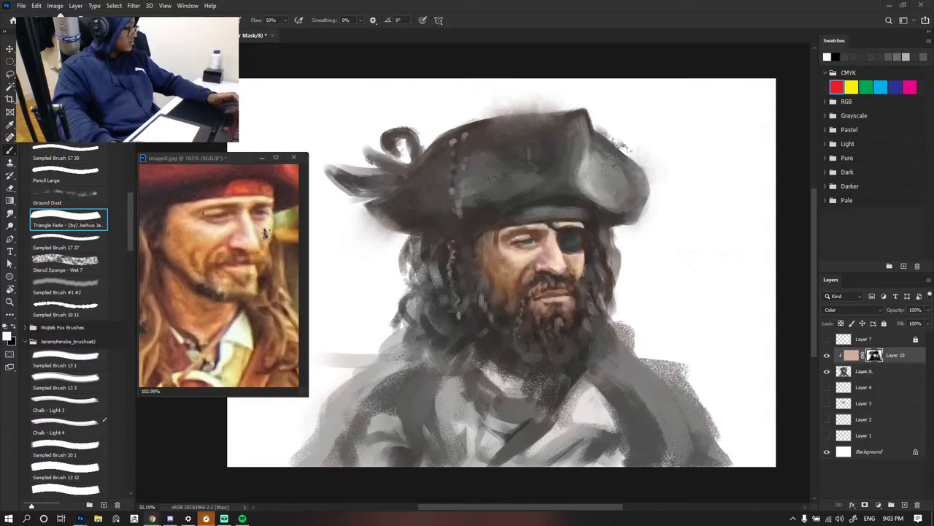
scroll(515, 292, "down", 5)
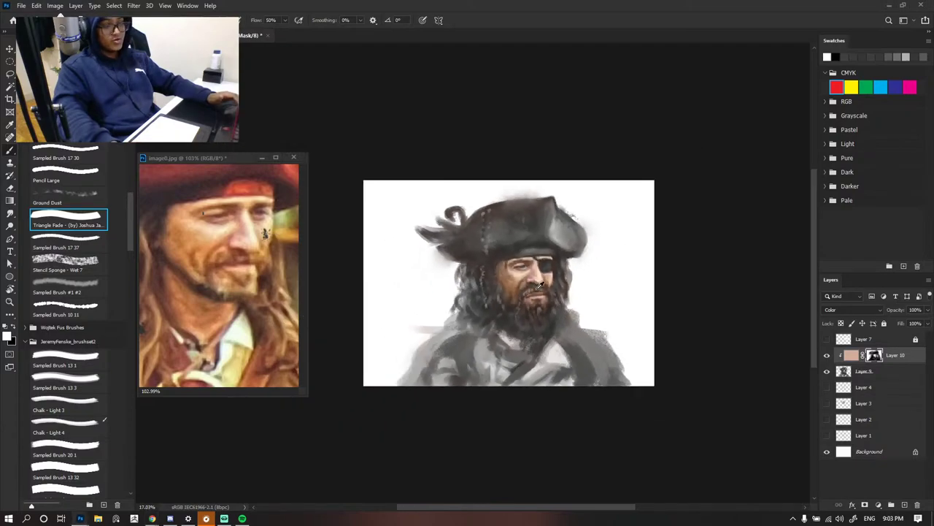
scroll(555, 266, "up", 4)
scroll(553, 268, "down", 3)
scroll(552, 267, "up", 3)
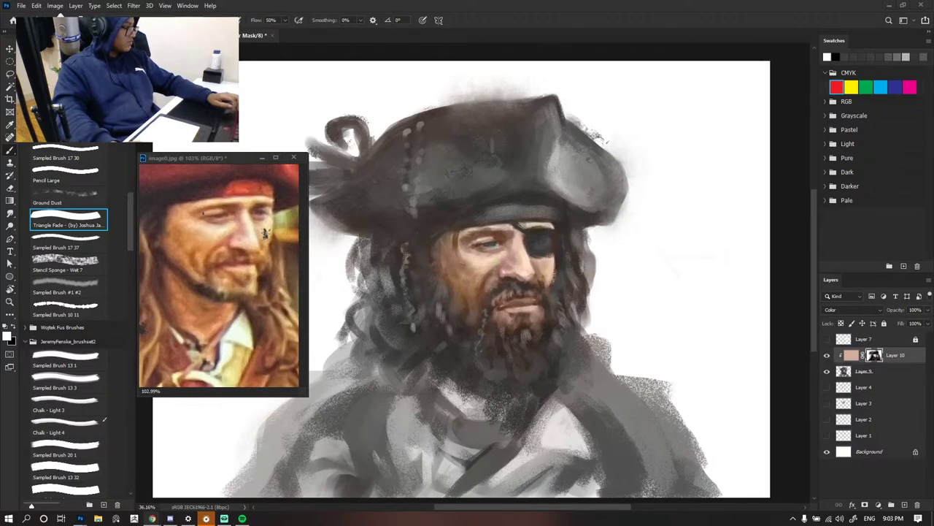
scroll(473, 318, "down", 3)
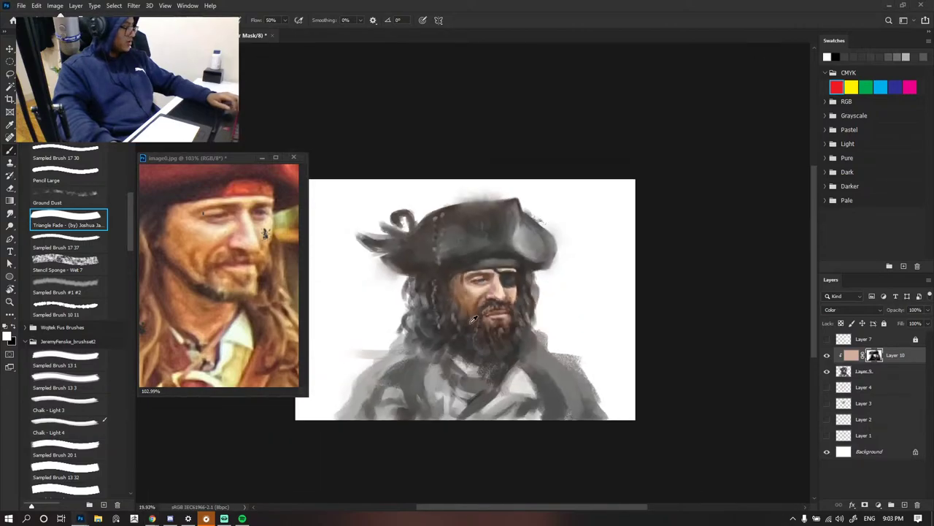
scroll(502, 292, "up", 3)
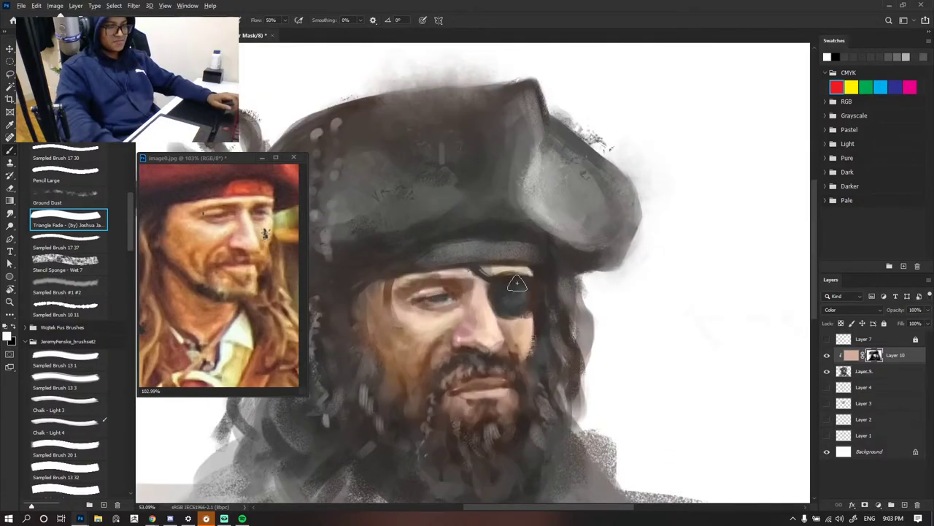
- Switch to black and clean up the remaining tint over the eye patch on Layer 10's mask
scroll(526, 286, "up", 2)
key("x")
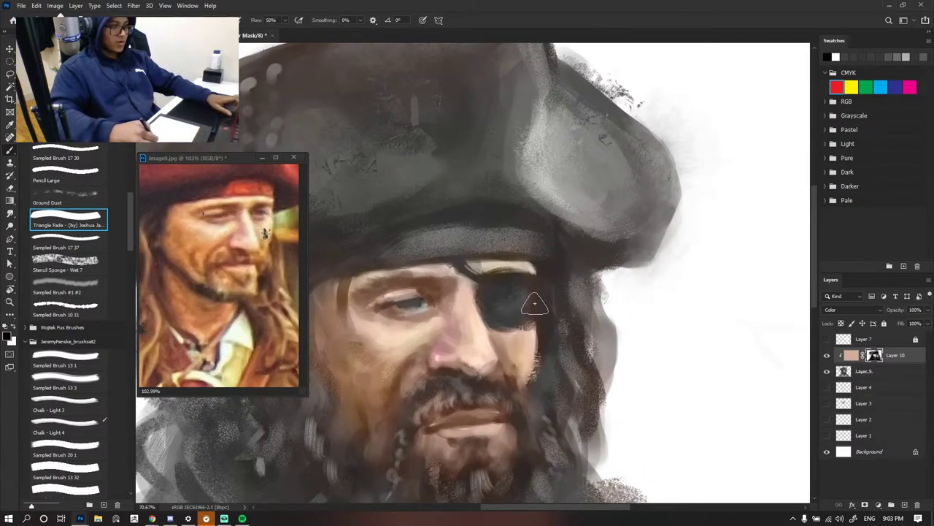
scroll(548, 402, "down", 3)
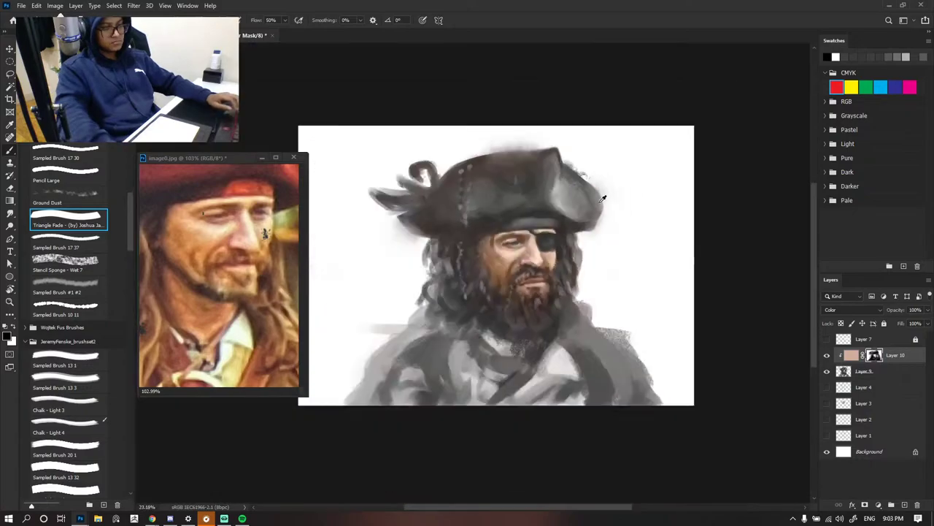
scroll(568, 212, "up", 2)
scroll(568, 211, "up", 2)
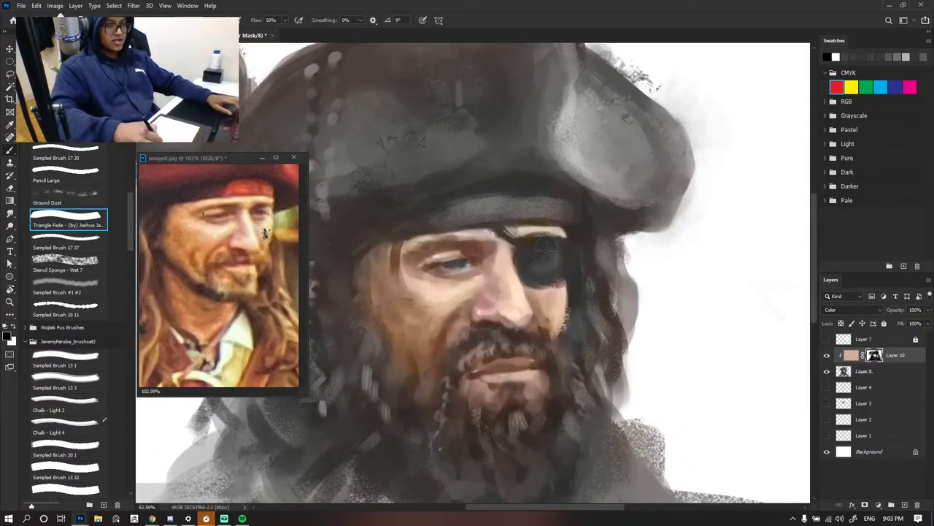
scroll(565, 217, "down", 3)
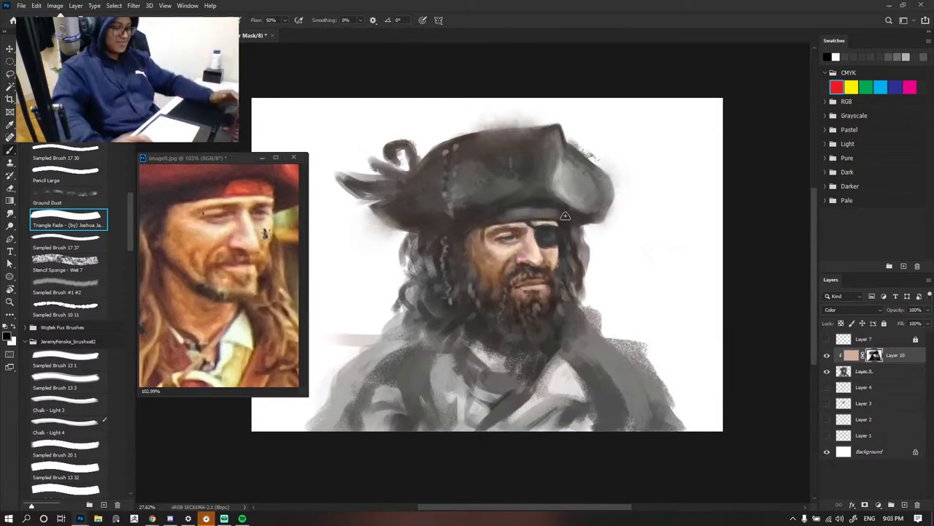
scroll(567, 217, "up", 2)
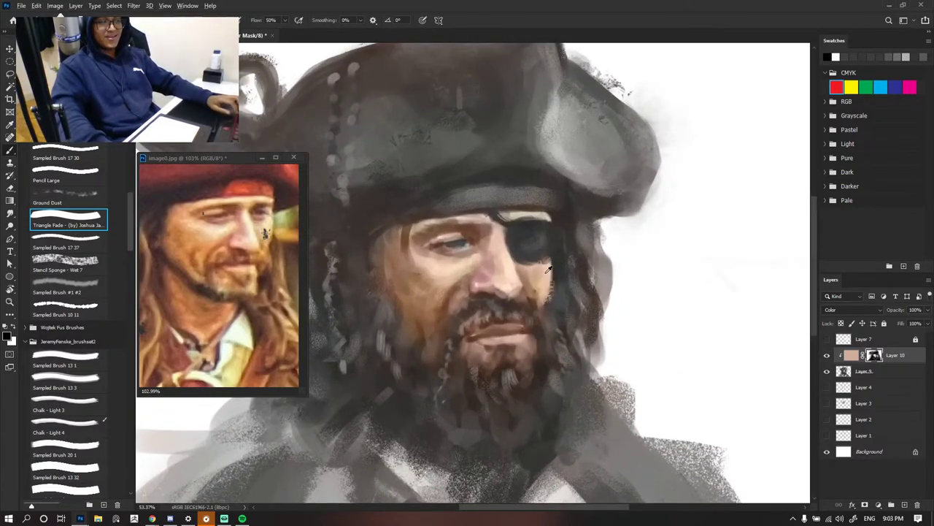
scroll(694, 294, "down", 1)
- Target Layer 10's color content instead of its mask, reframe the face in the reference image, and sample the portrait's skin tone by the nose
left_click(851, 355)
scroll(597, 310, "up", 1)
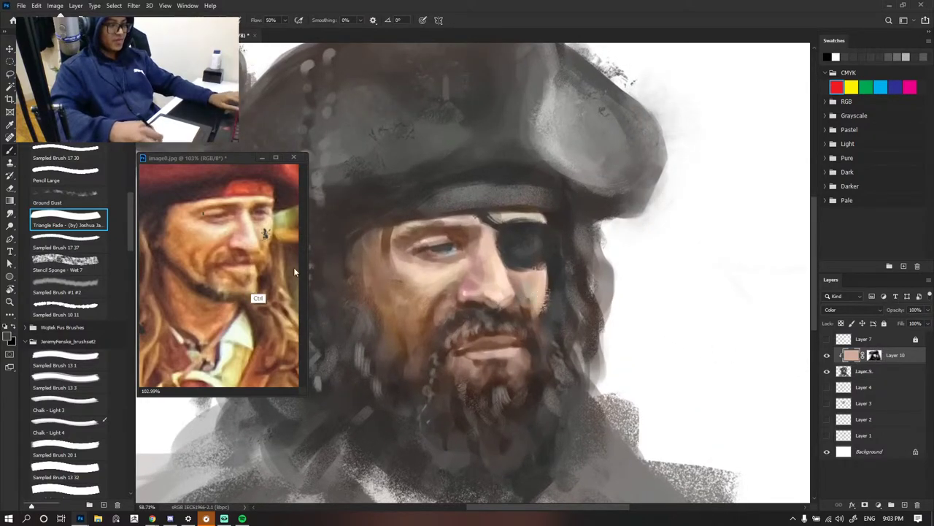
left_click(252, 252)
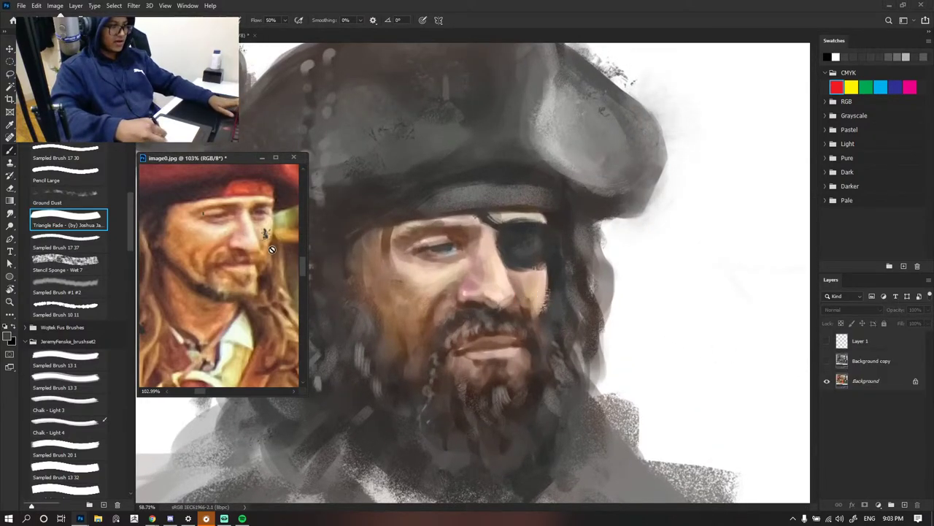
key("v")
scroll(246, 244, "up", 6)
mouse_move(205, 250)
left_mouse_down()
mouse_move(236, 253)
mouse_move(267, 236)
left_mouse_up()
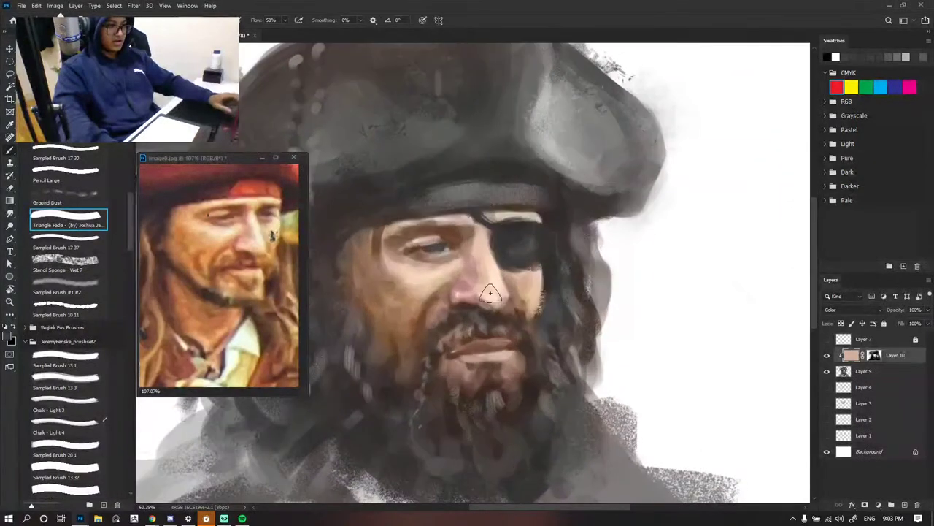
left_click(469, 260)
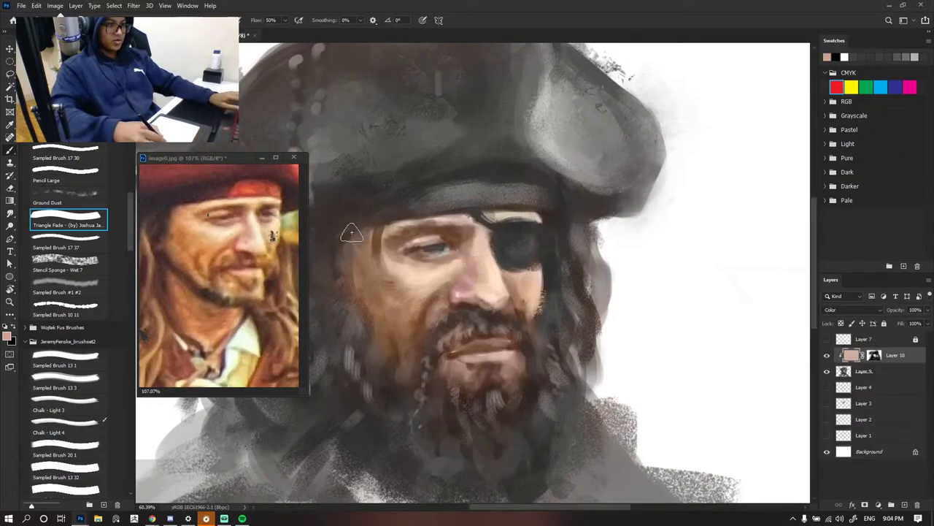
- Change the foreground color to a light pink with hue 339°, about #f69ebd
left_click(7, 336)
left_click_drag(428, 260, 536, 239)
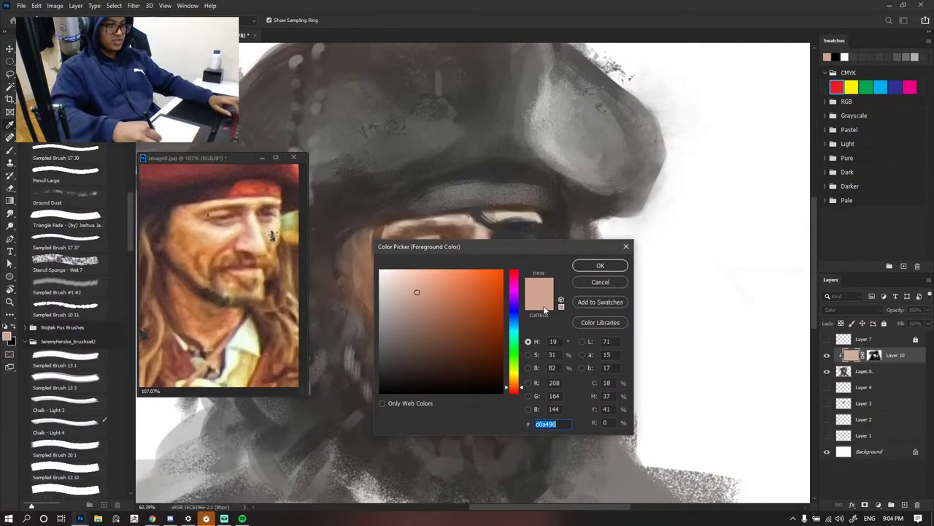
left_click_drag(514, 294, 517, 280)
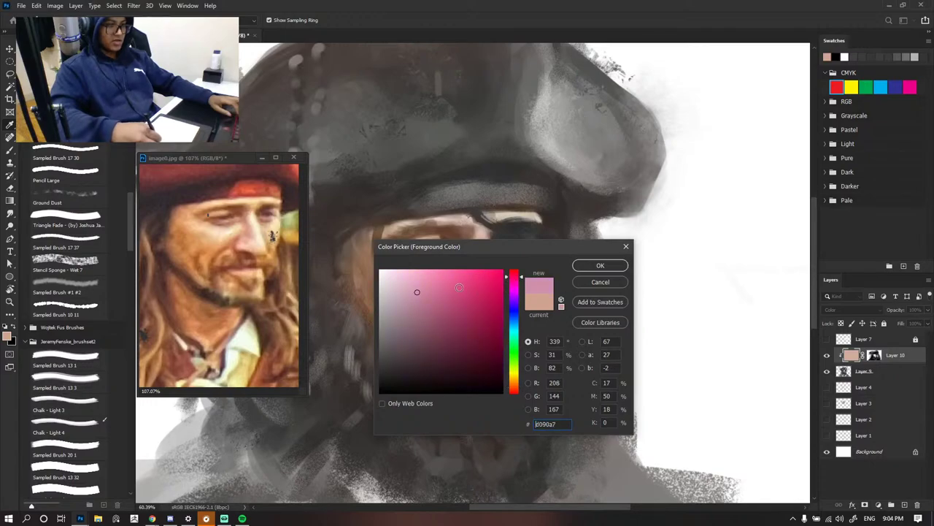
mouse_move(428, 294)
left_mouse_down()
mouse_move(438, 281)
mouse_move(426, 276)
left_mouse_up()
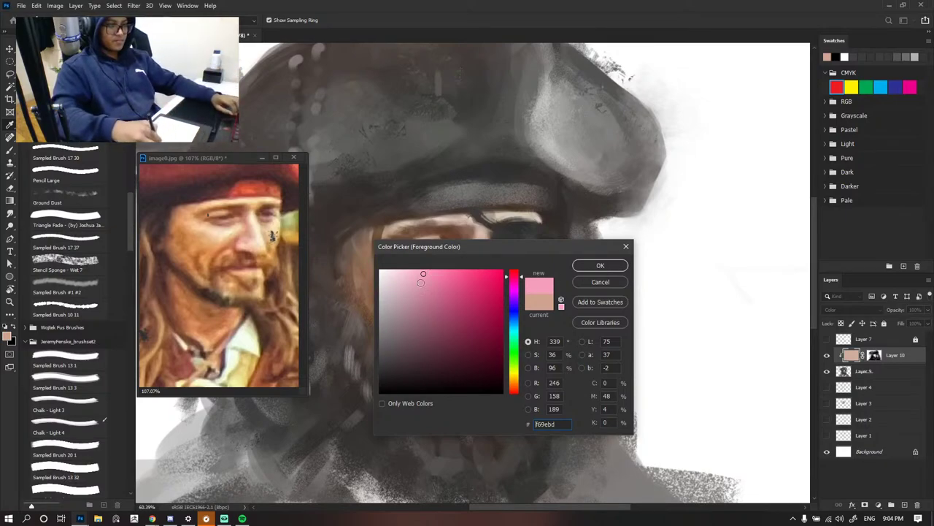
left_click(600, 265)
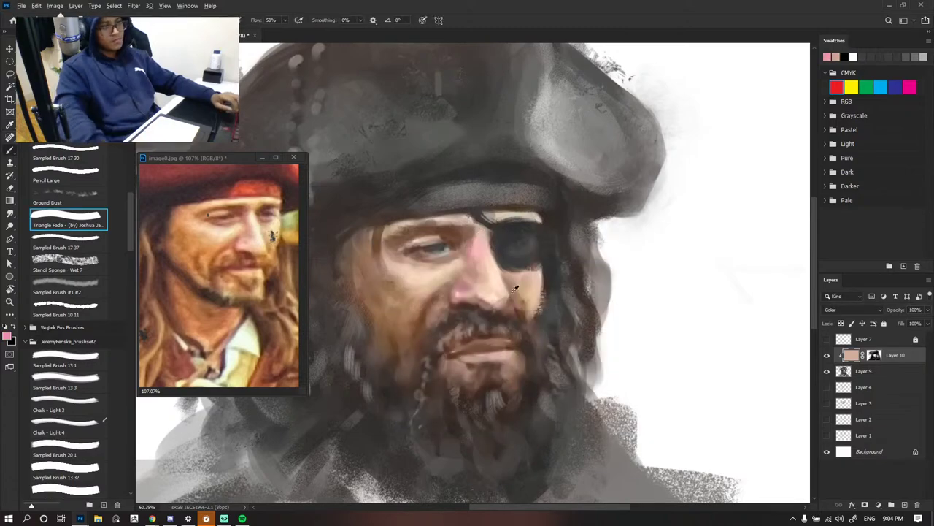
- Lower the brush flow to 9% and glaze pink over the nose and lower lip on Layer 10
scroll(501, 280, "down", 5)
scroll(502, 280, "up", 5)
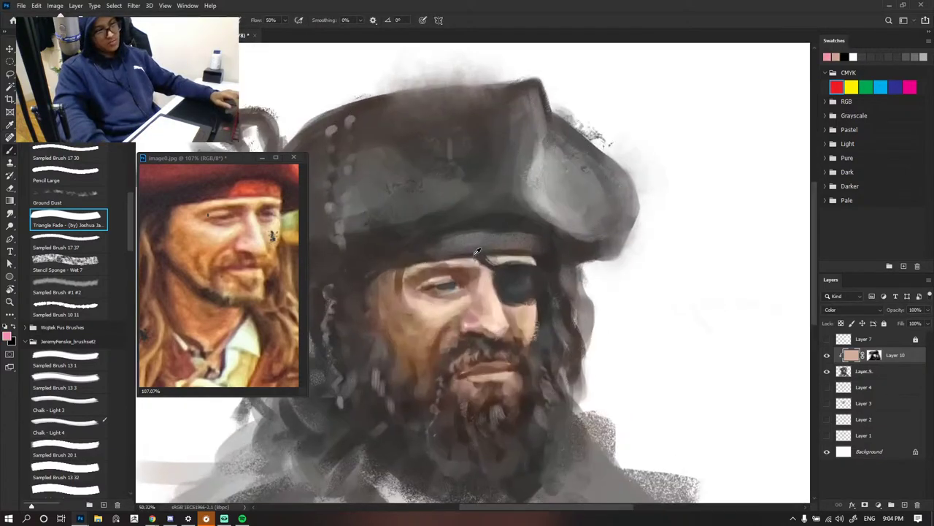
left_click_drag(284, 33, 267, 33)
scroll(527, 430, "up", 3)
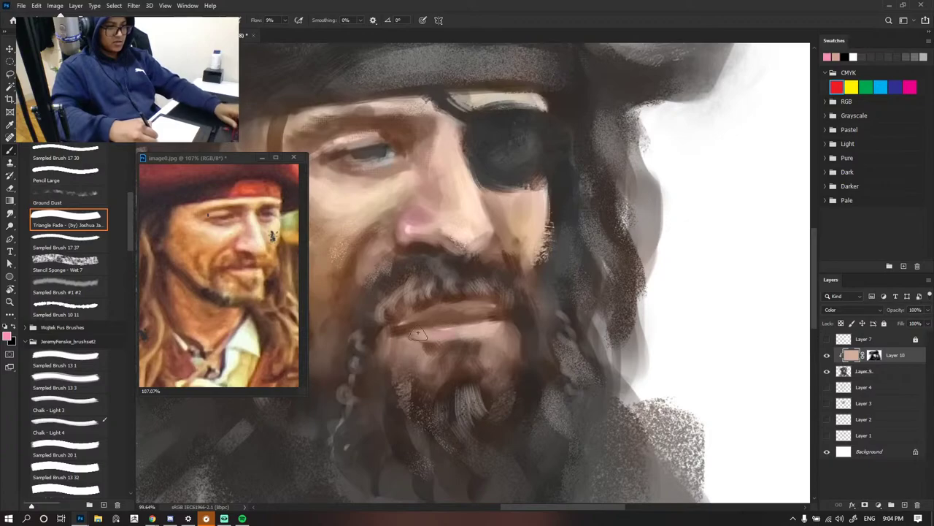
scroll(485, 286, "down", 6)
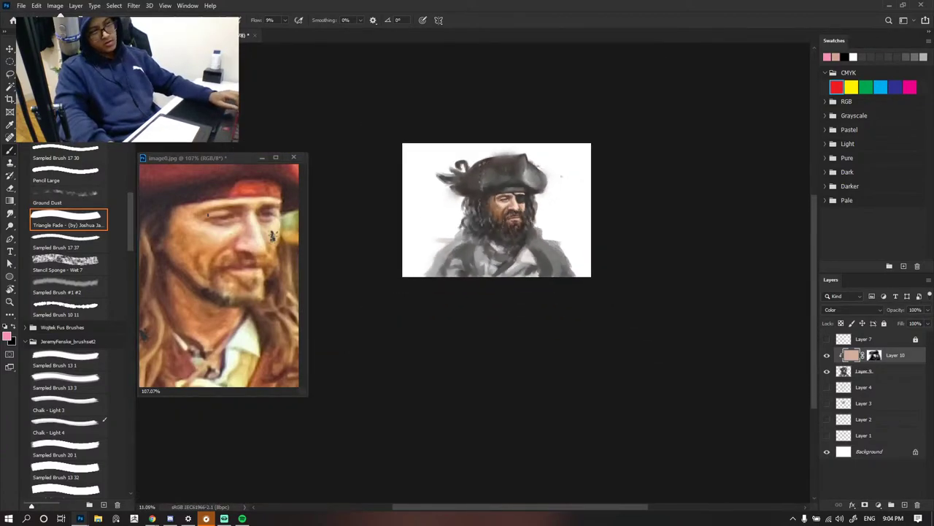
- Look through the brush blending modes and try a stronger pink stroke along the side of the nose
scroll(519, 206, "up", 3)
scroll(502, 241, "up", 1)
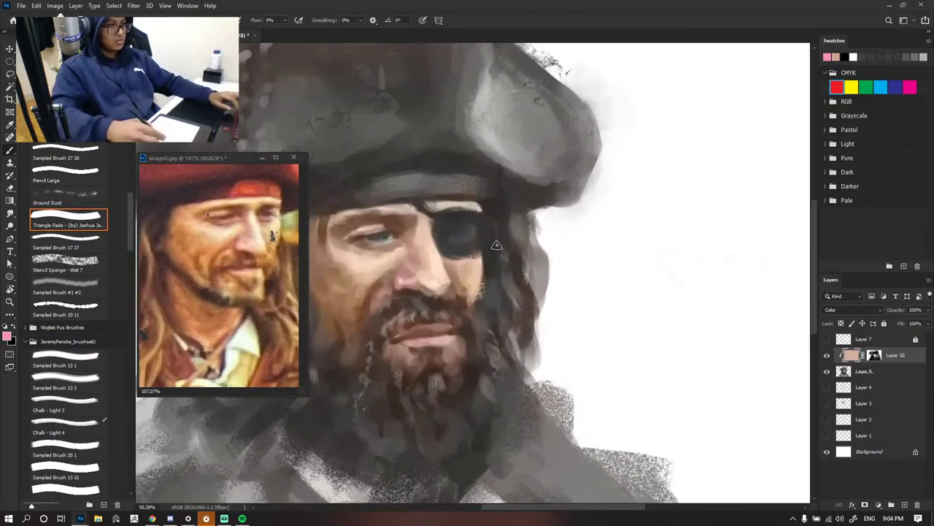
scroll(493, 243, "up", 1)
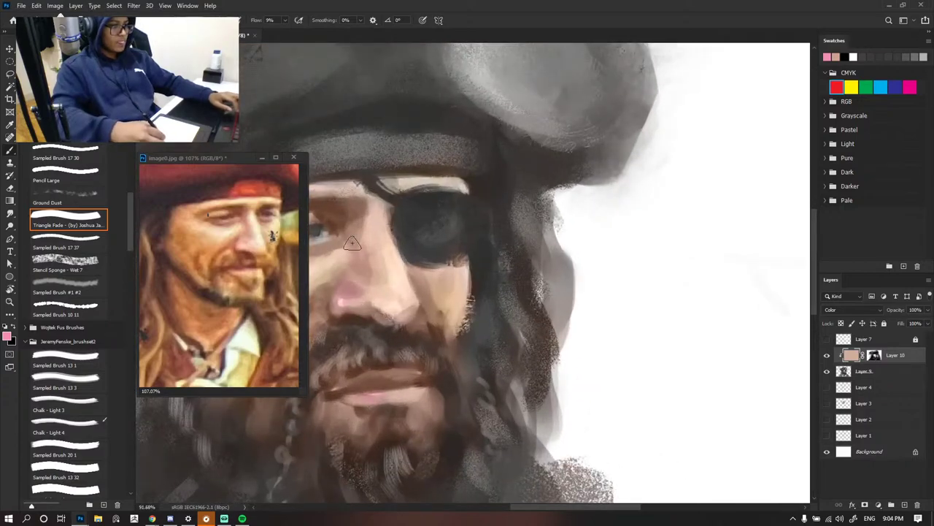
left_click_drag(333, 250, 436, 246)
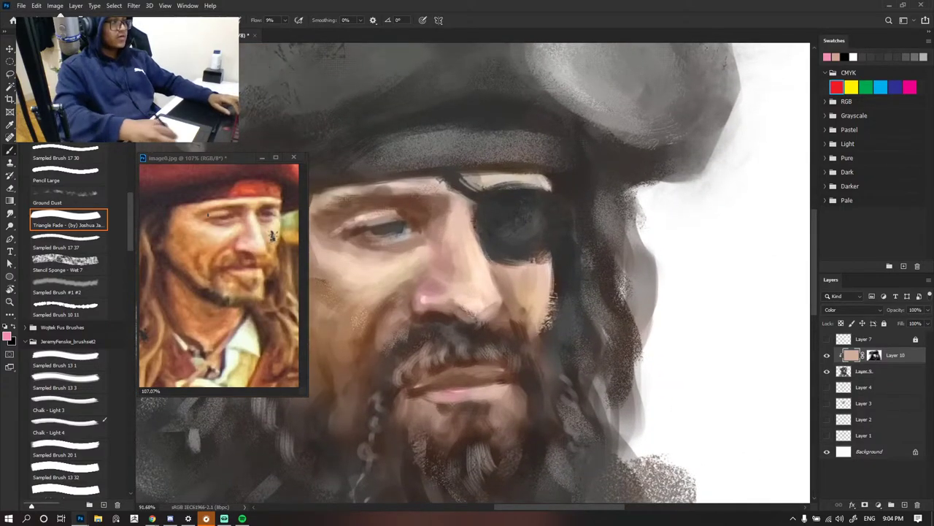
left_click(144, 20)
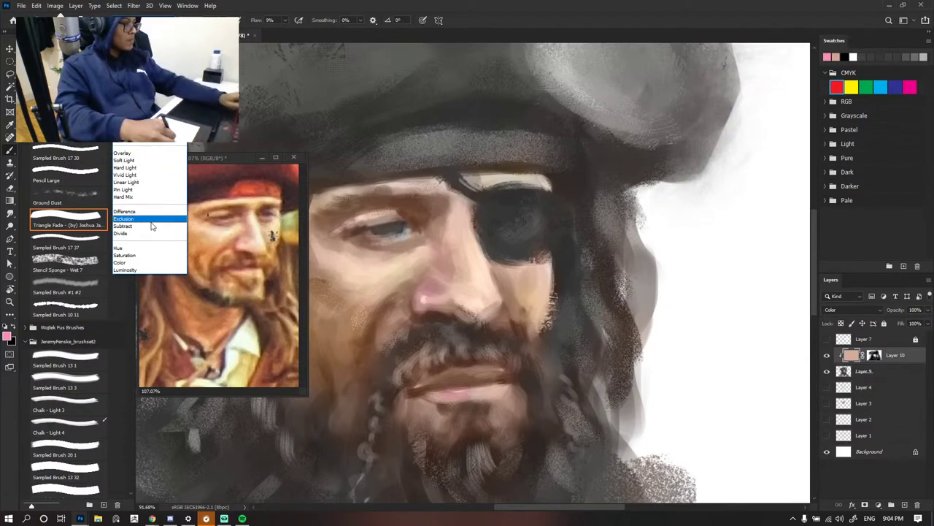
left_click(126, 29)
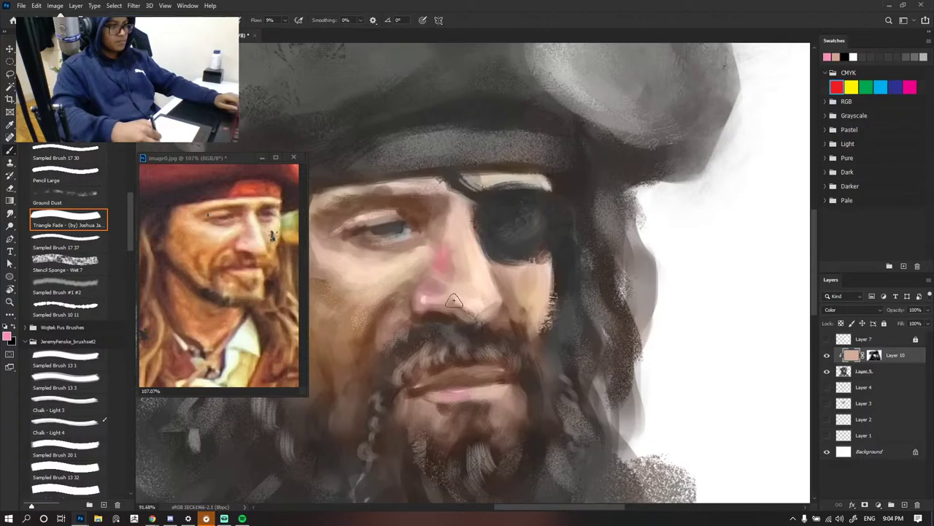
scroll(454, 301, "down", 10)
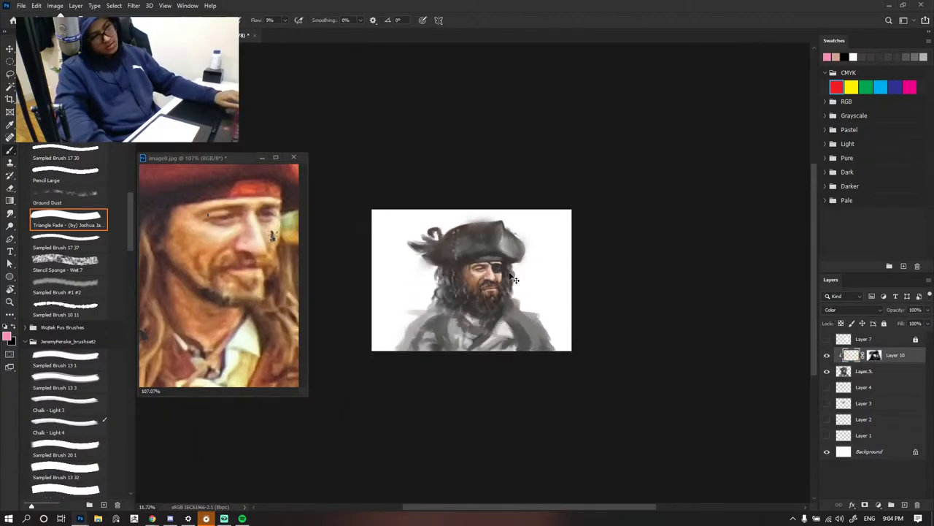
- Set the brush flow to 11% for soft pink glazing along the side of the nose
scroll(513, 279, "up", 10)
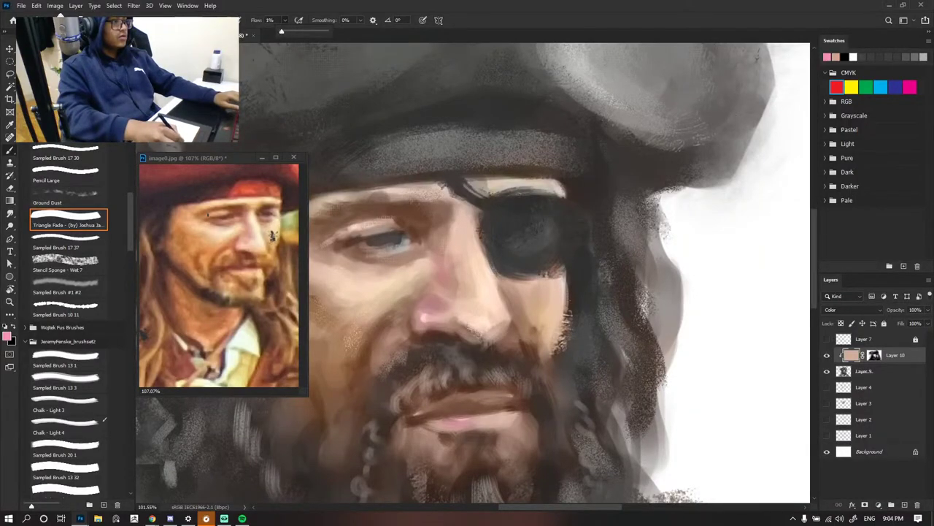
key("Return")
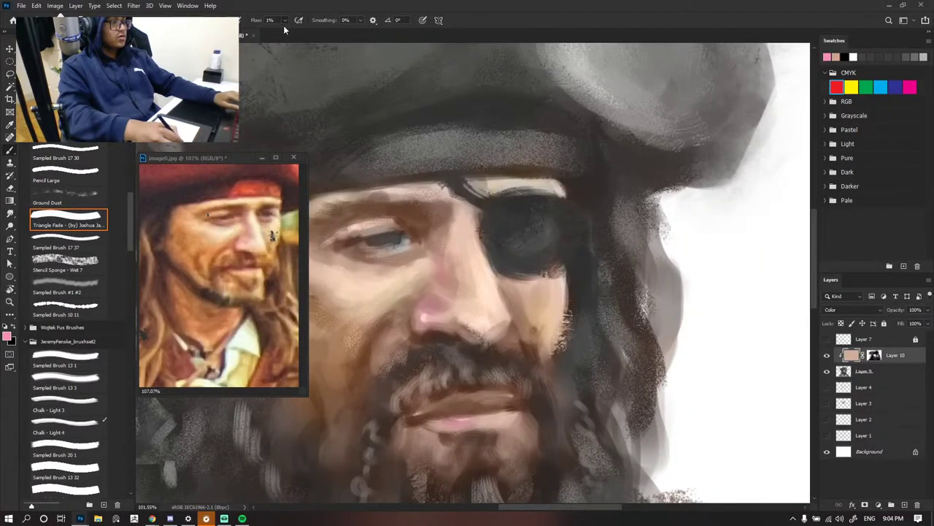
key("shift+1")
key("shift+1")
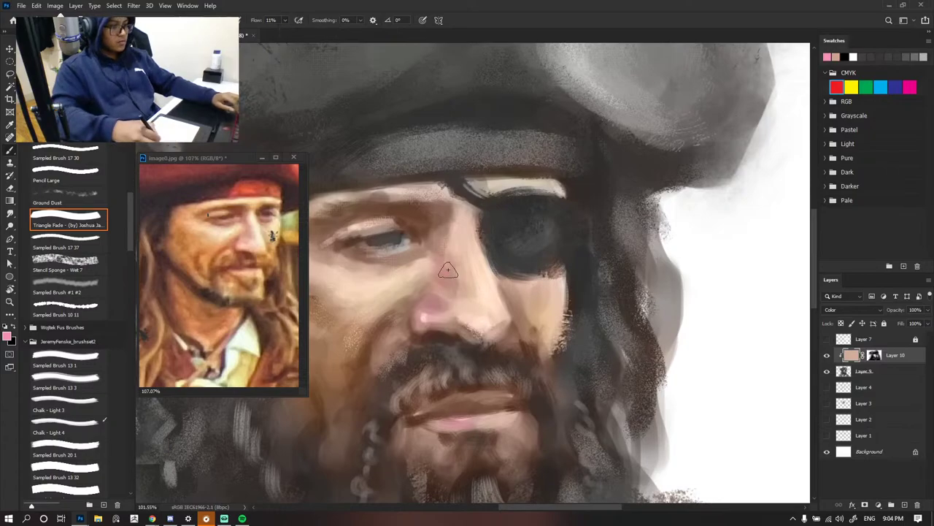
- Compare the pink tones on the nose, lips and cheek with the color reference at several sizes
scroll(443, 318, "down", 10)
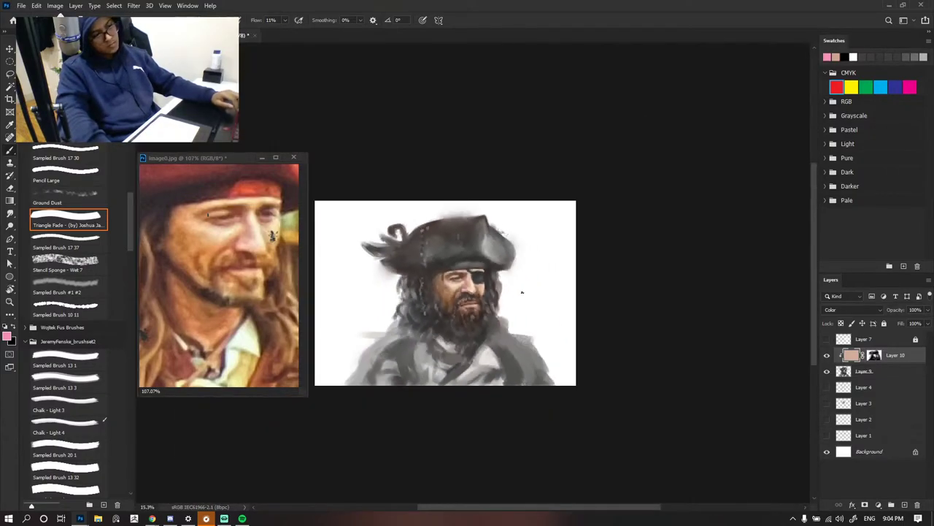
scroll(493, 284, "up", 3)
scroll(494, 281, "up", 4)
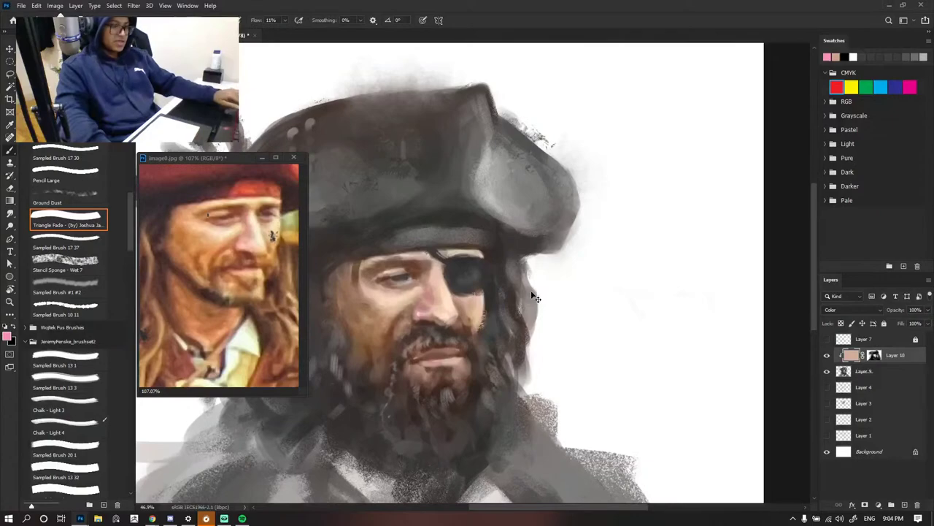
scroll(503, 336, "down", 4)
scroll(480, 291, "up", 3)
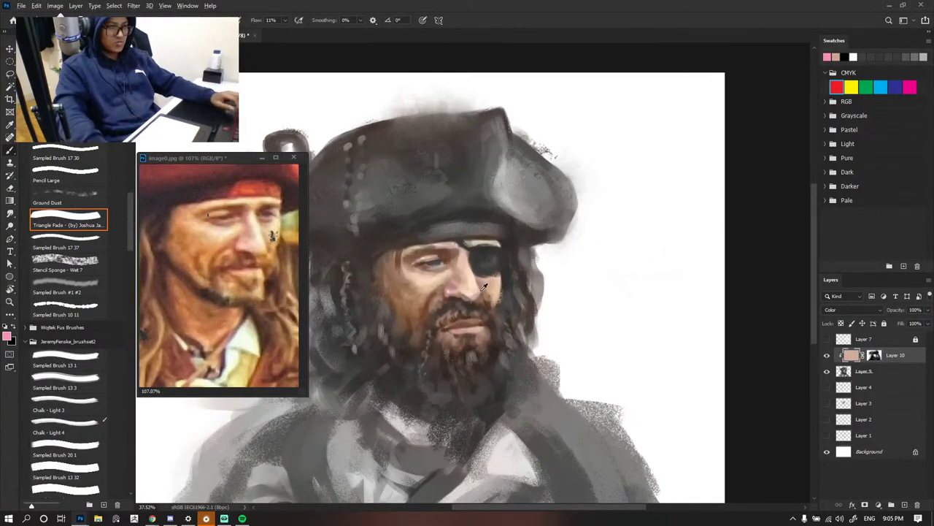
scroll(484, 287, "up", 3)
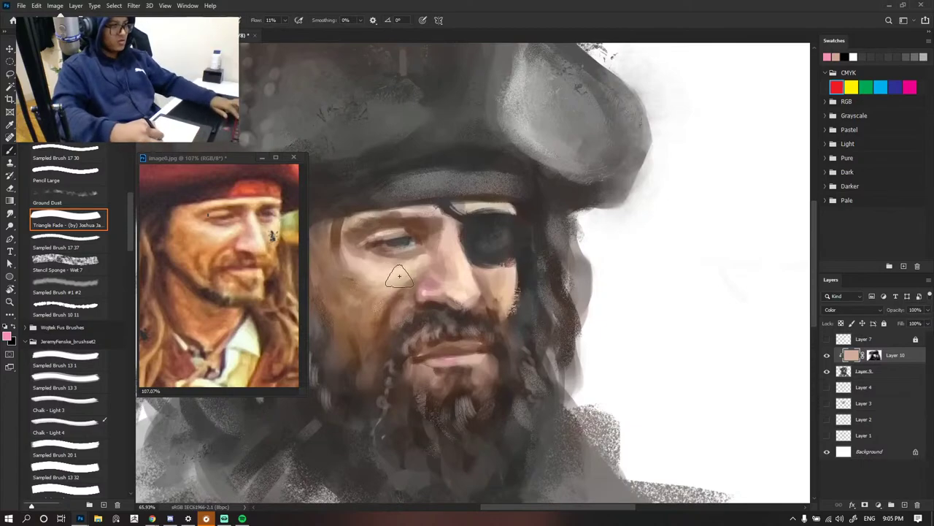
scroll(469, 220, "down", 5)
scroll(469, 222, "up", 3)
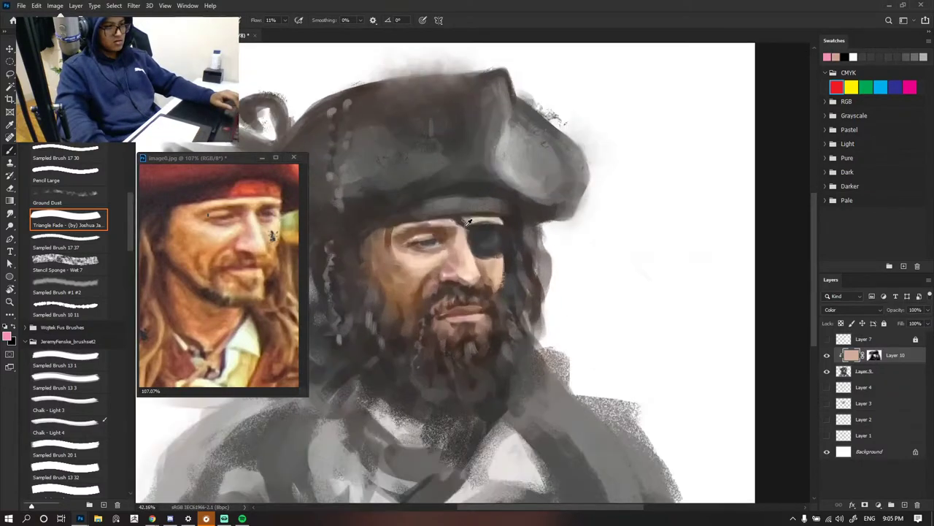
scroll(468, 222, "up", 2)
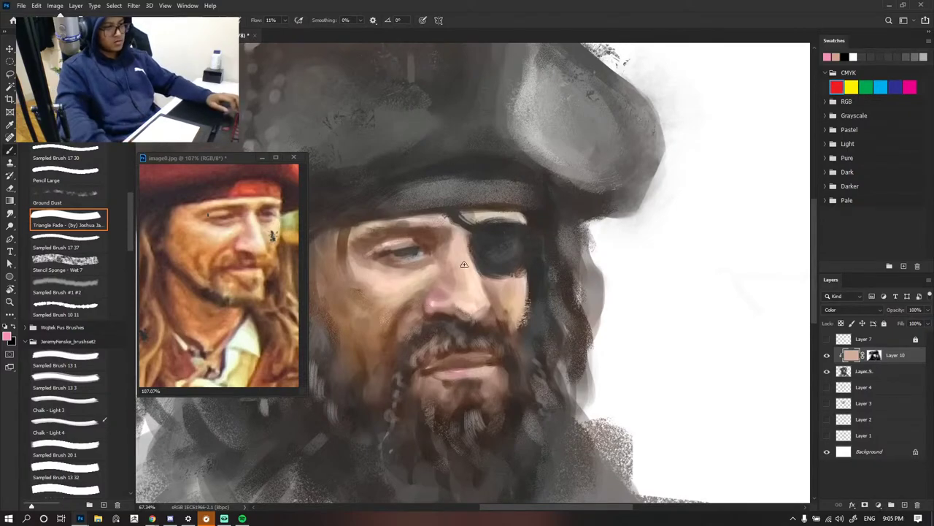
scroll(465, 265, "down", 5)
scroll(487, 285, "up", 3)
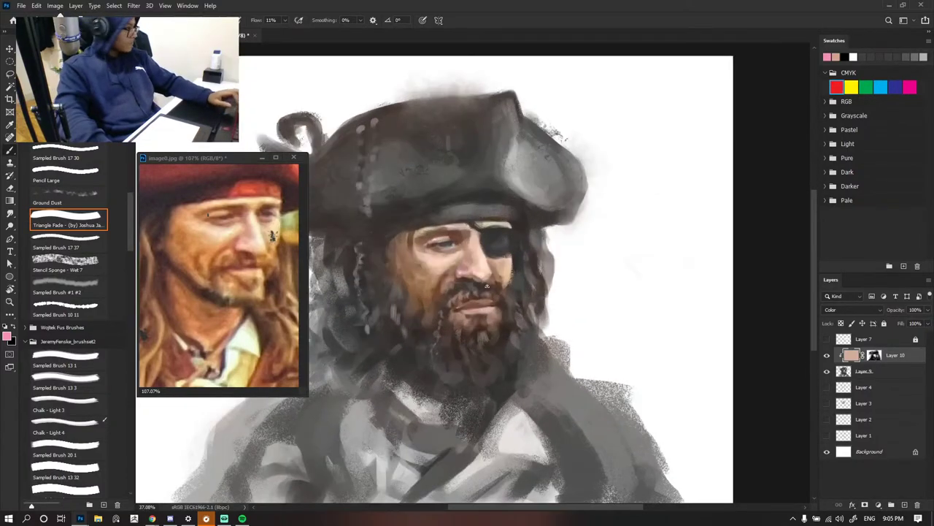
scroll(487, 286, "up", 1)
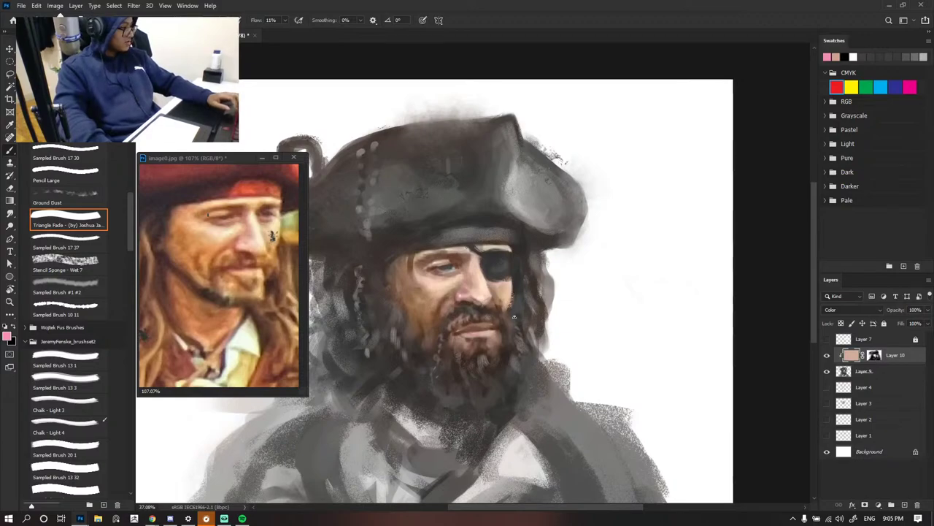
- Add a new empty layer above Layer 10
scroll(507, 324, "down", 2)
scroll(509, 325, "up", 3)
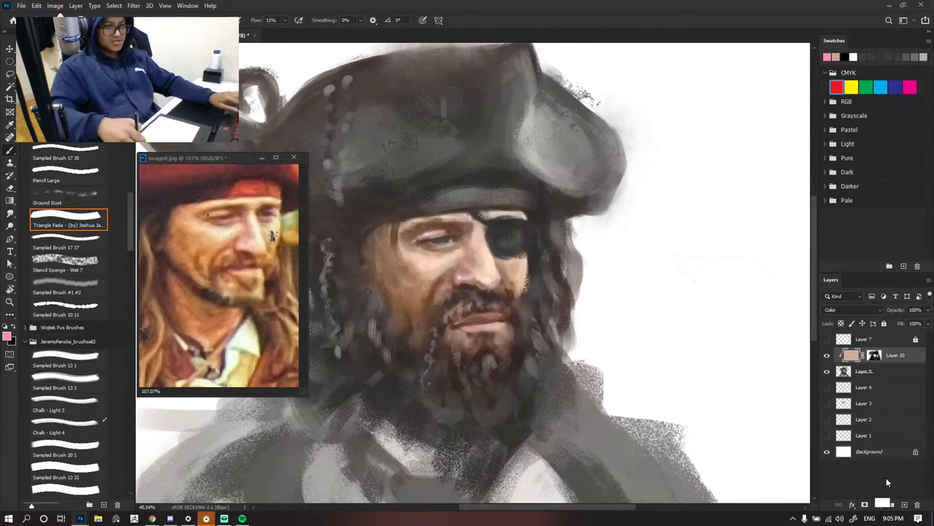
left_click(904, 505)
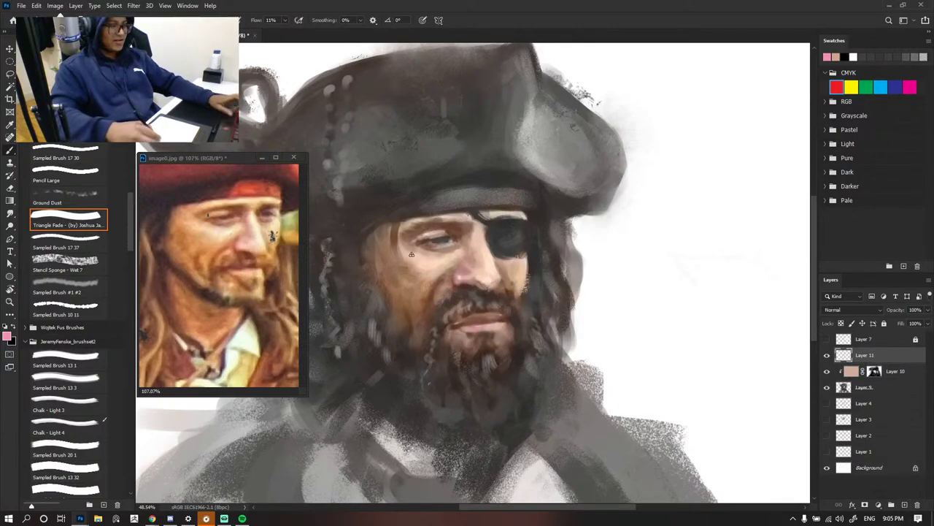
- Sample a dark tone from the pirate's lips and set the brush flow to 100%
left_click(482, 324, "alt")
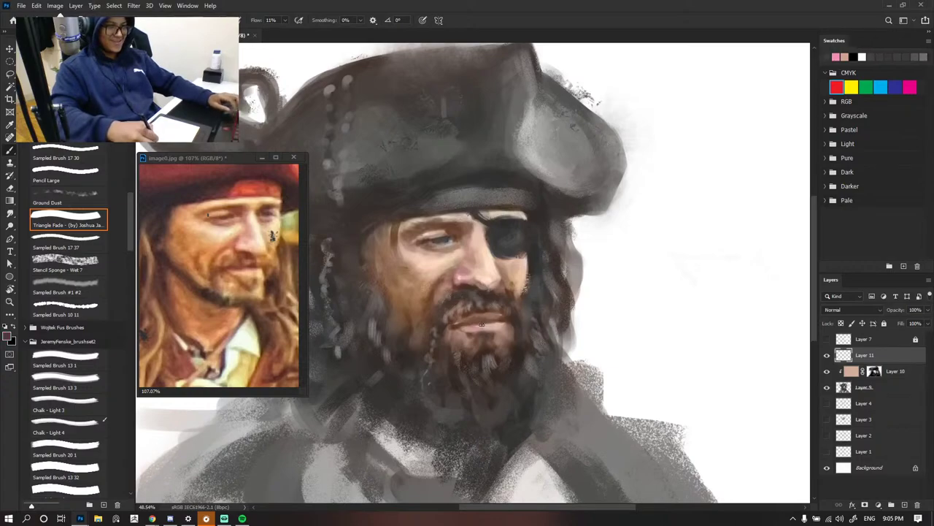
left_click(285, 21)
left_click(442, 106)
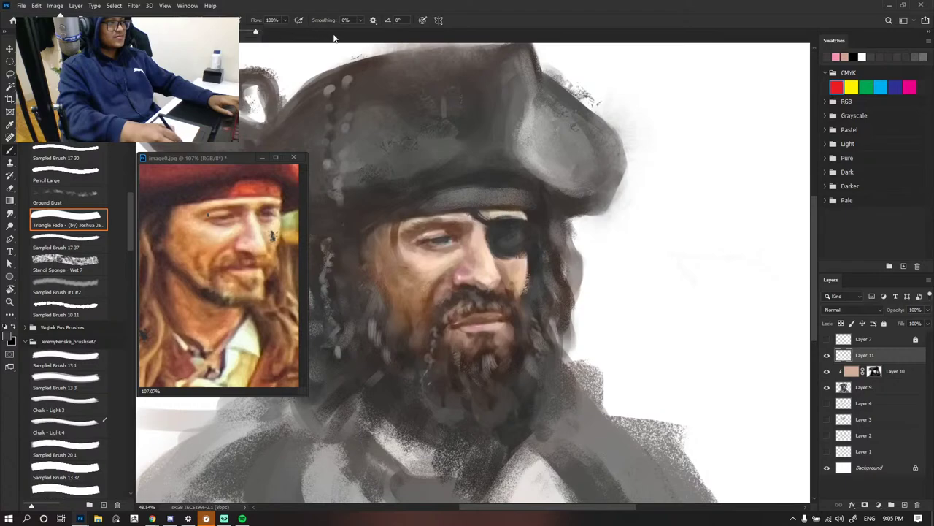
- Try dark cigar-shaped strokes extending from the pirate's mouth past the cheek below the eye patch
left_click_drag(479, 323, 516, 310)
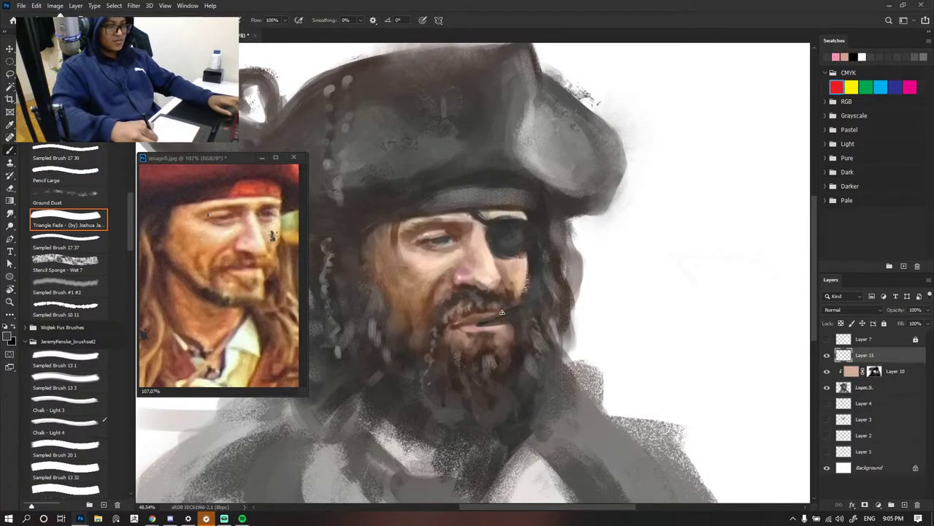
scroll(509, 312, "down", 5)
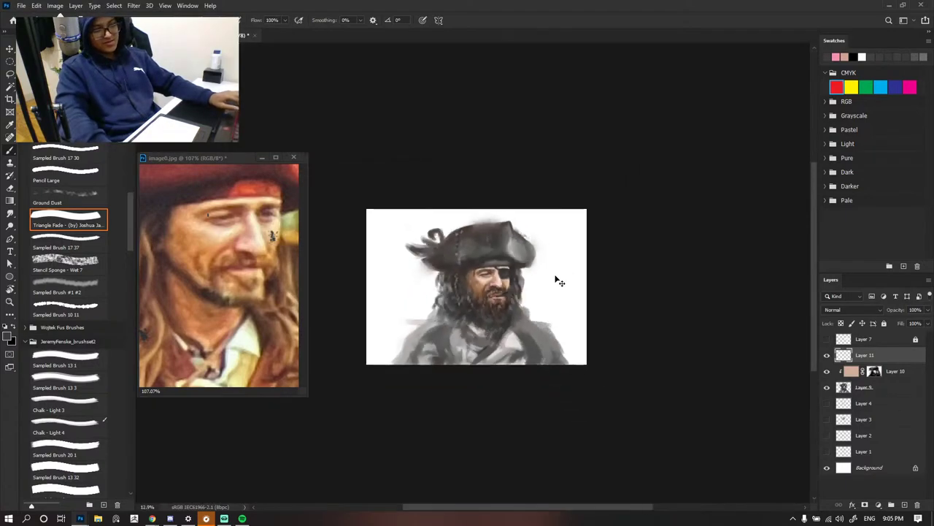
scroll(486, 278, "up", 5)
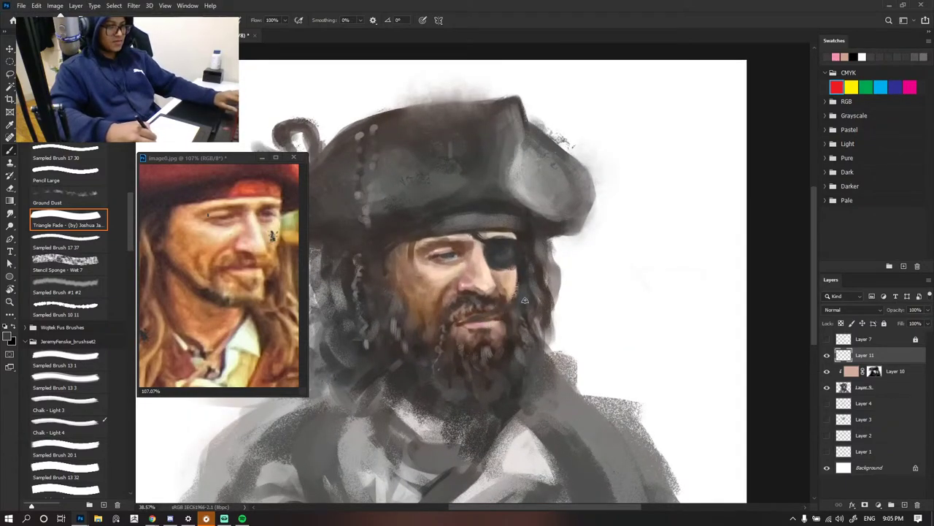
left_click_drag(533, 298, 471, 318)
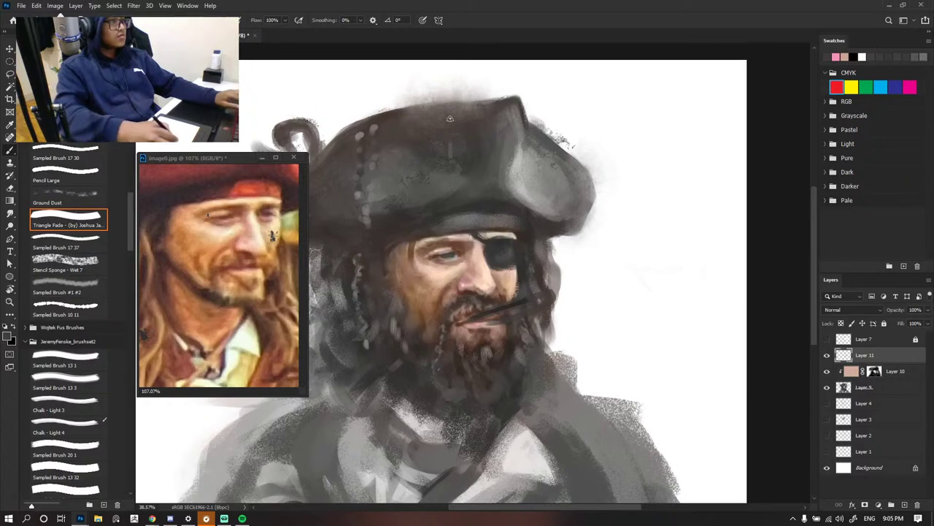
key("ctrl+z")
left_click(139, 20)
left_click(139, 43)
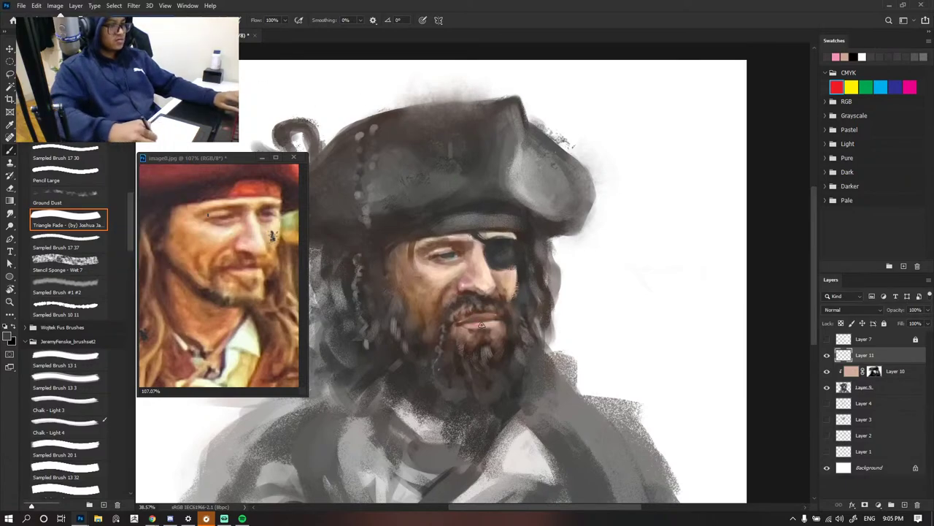
left_click_drag(502, 321, 476, 324)
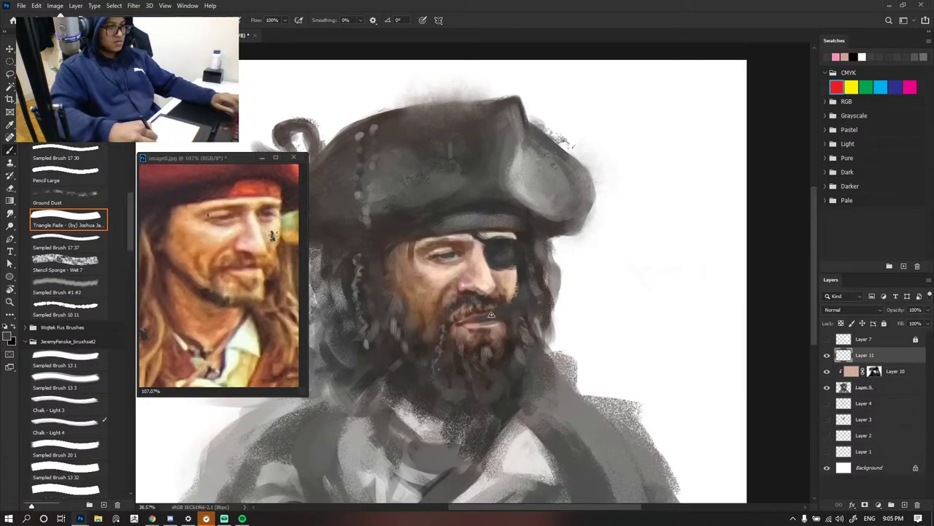
- Examine the whole portrait at several sizes to judge the face color against the gray hat and coat
scroll(544, 291, "down", 15)
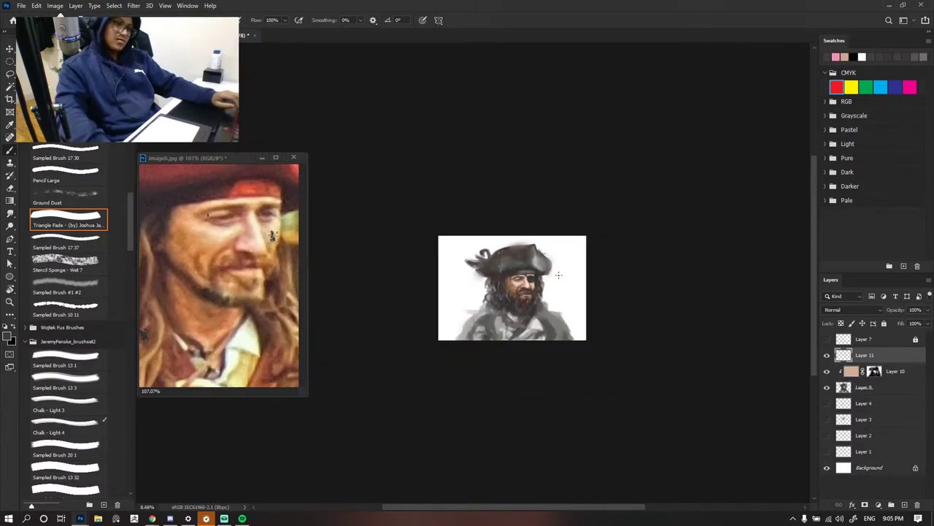
scroll(545, 290, "up", 8)
scroll(542, 290, "up", 2)
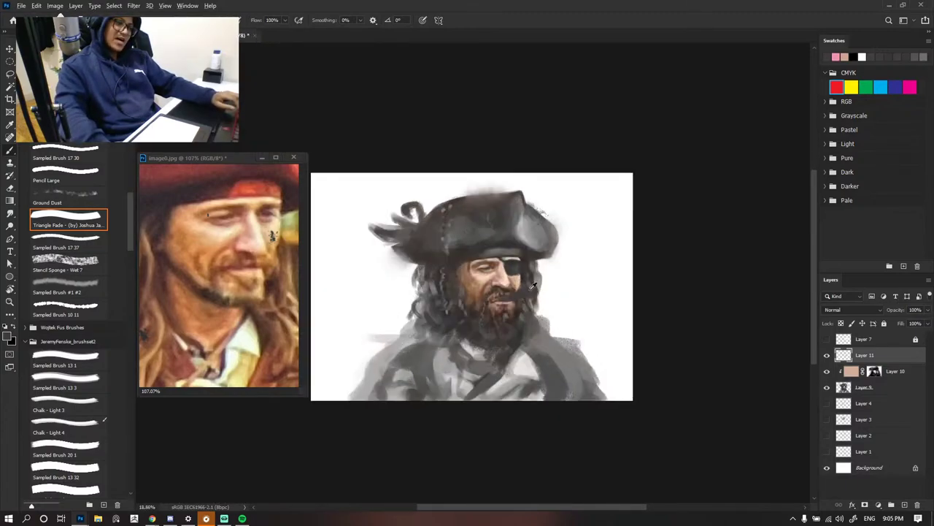
scroll(563, 280, "down", 4)
scroll(535, 280, "down", 1)
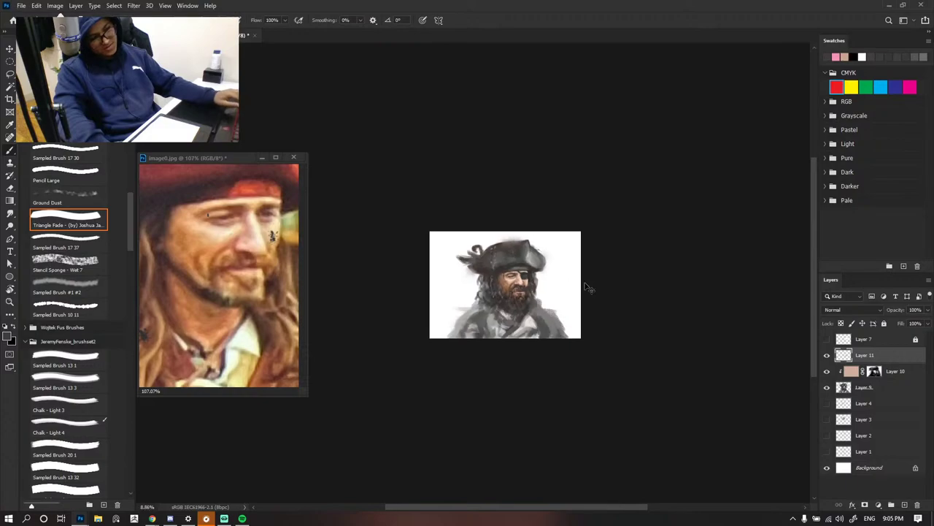
scroll(553, 282, "up", 7)
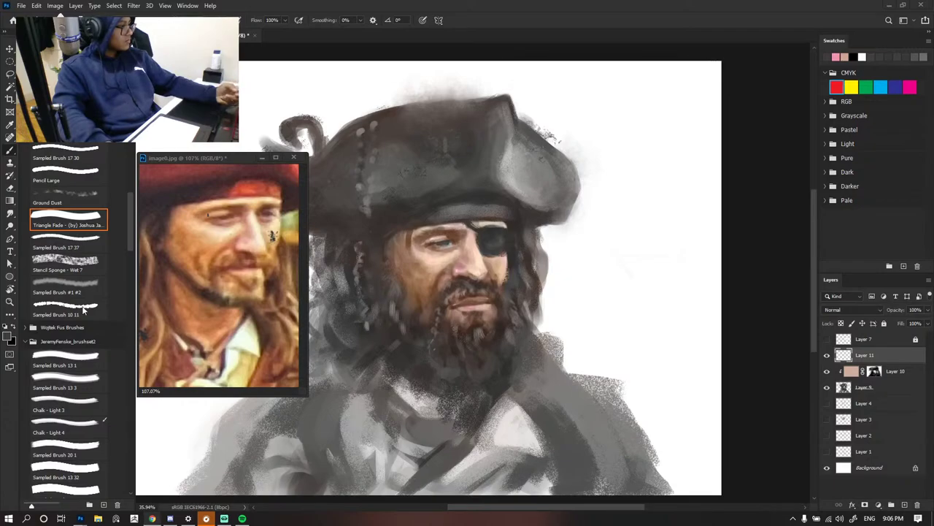
scroll(606, 197, "down", 7)
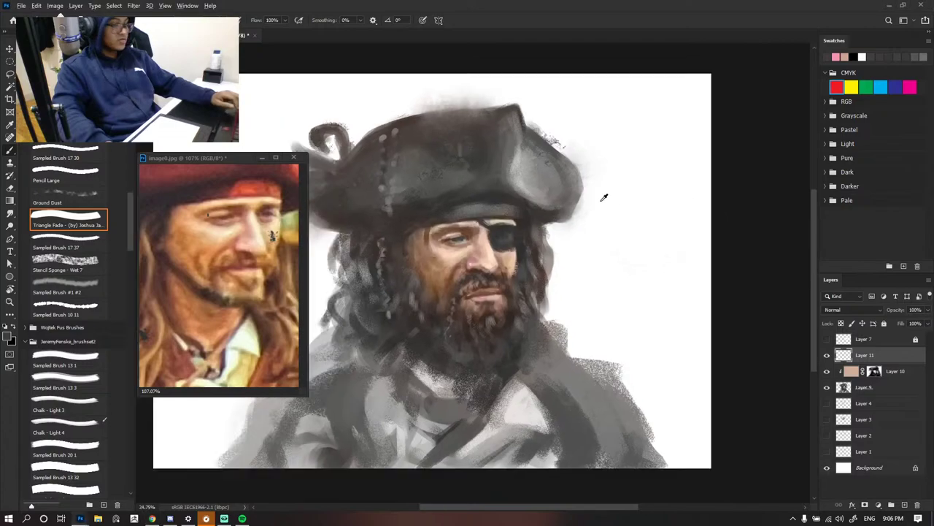
key("v")
left_click(706, 173)
scroll(545, 226, "up", 4)
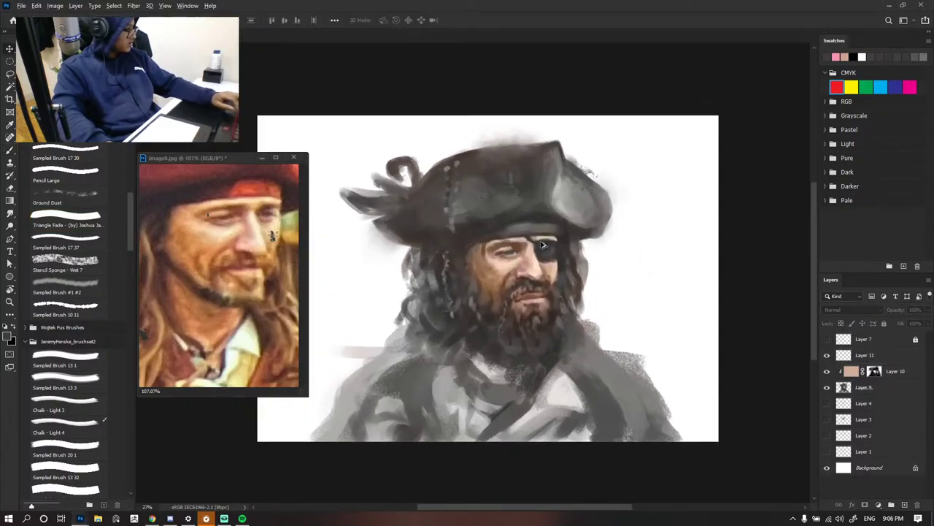
scroll(543, 237, "up", 2)
scroll(511, 223, "down", 1)
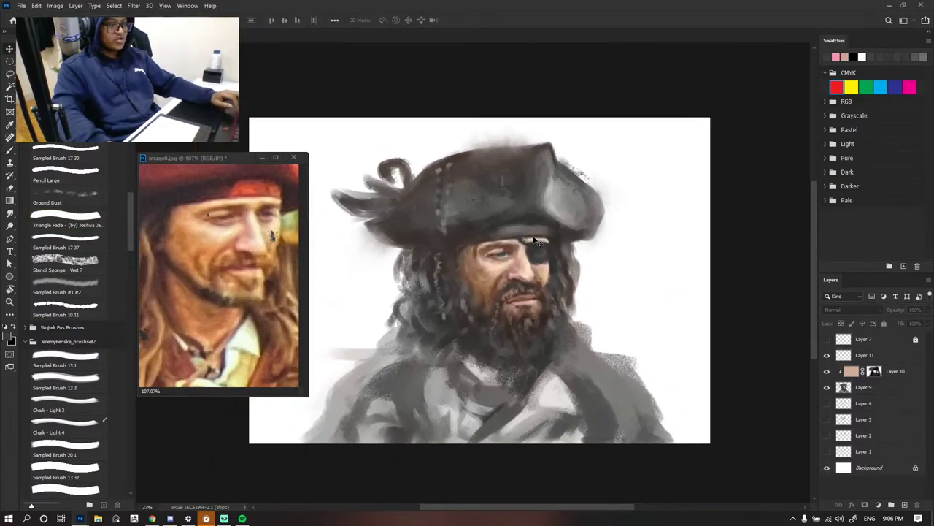
- Compare the hat, hair and coat colors of the full figure in the reference image with the gray portrait
scroll(285, 220, "down", 3)
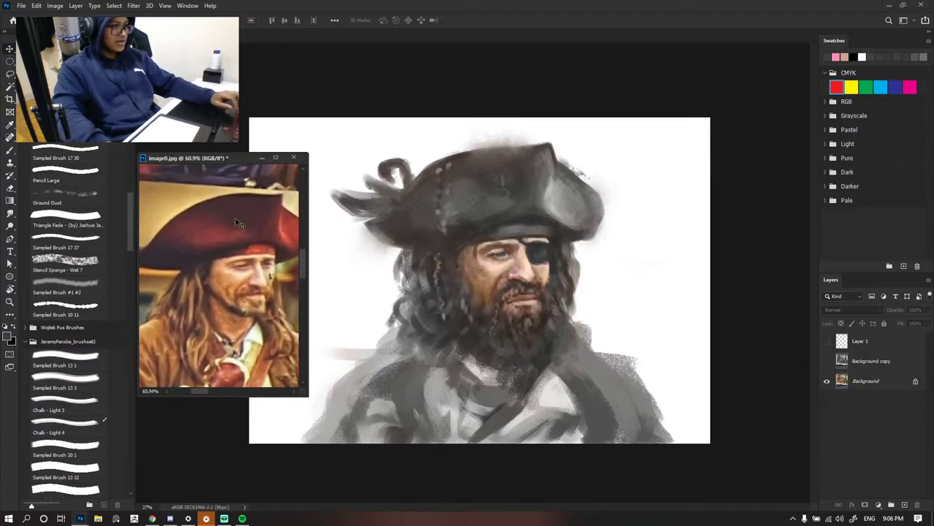
scroll(224, 246, "down", 3)
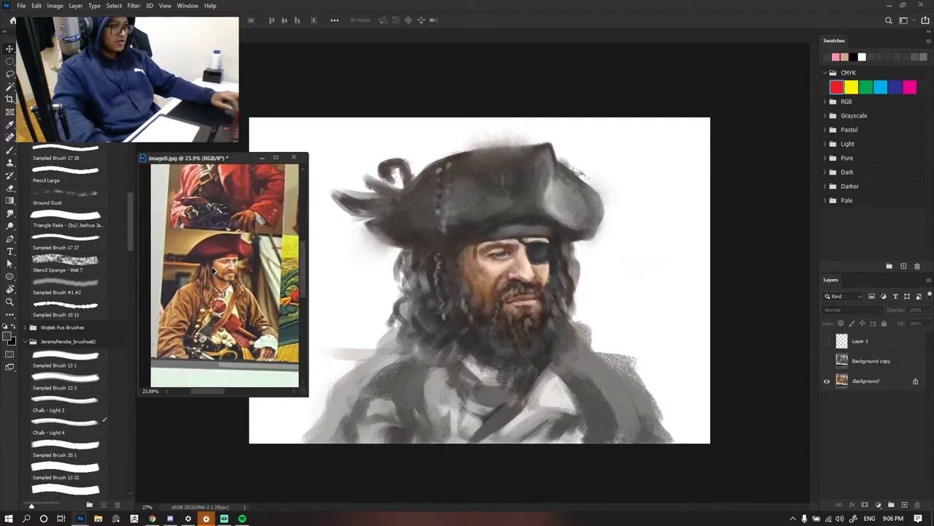
scroll(214, 271, "up", 3)
left_click(562, 292)
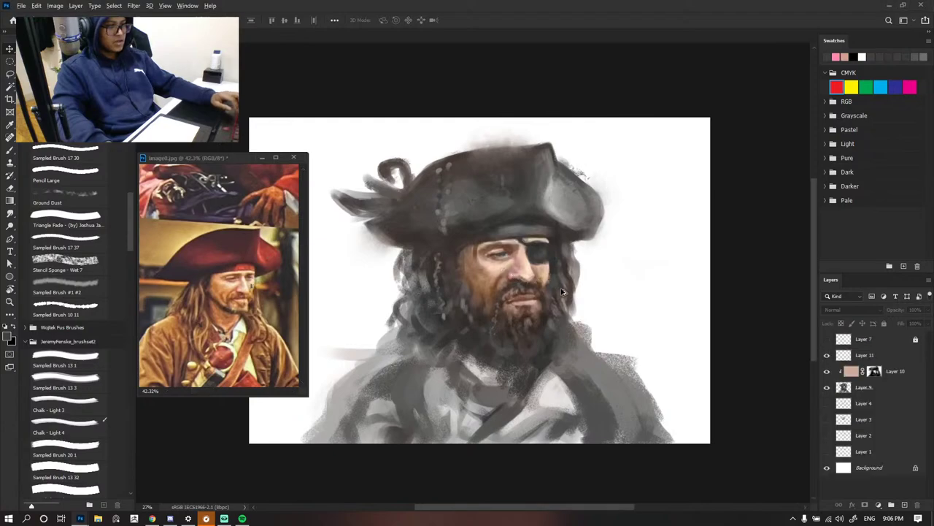
scroll(563, 292, "down", 3)
scroll(533, 284, "up", 4)
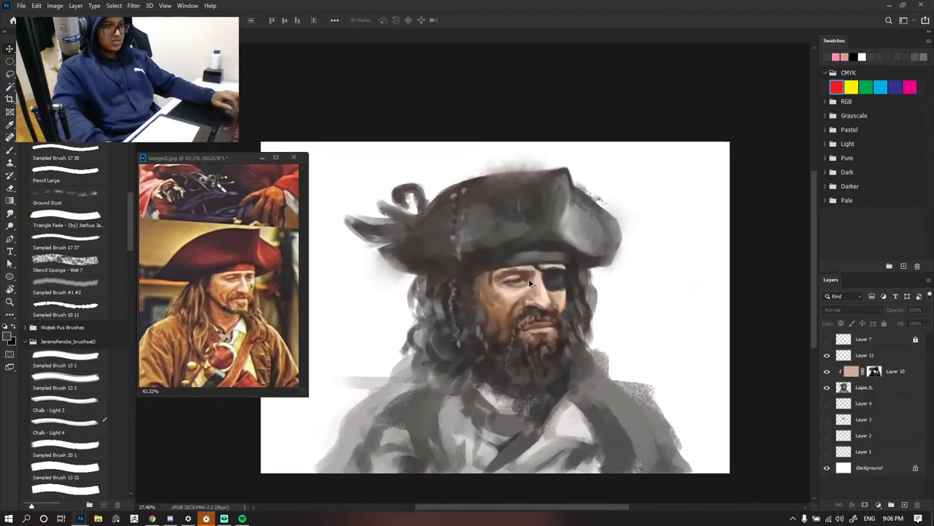
scroll(543, 301, "up", 2)
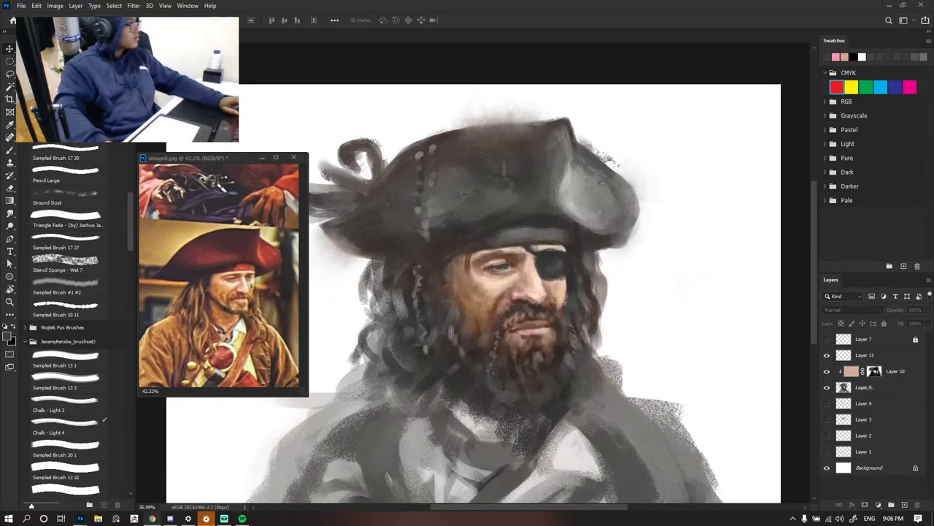
- Switch to Chrome, browse the Google image results for "cigar" and preview the picture of a lit cigar resting on stacked cigars
left_click_drag(708, 4, 702, 1)
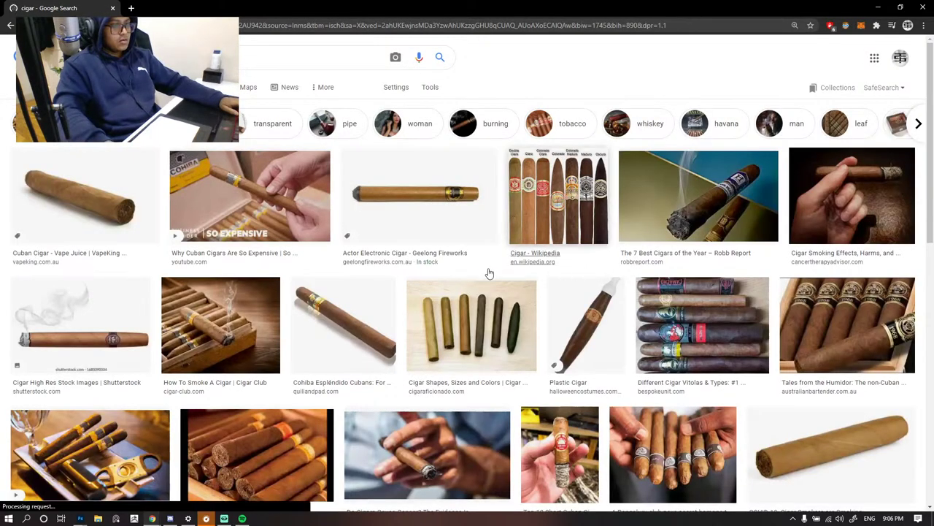
scroll(489, 273, "down", 4)
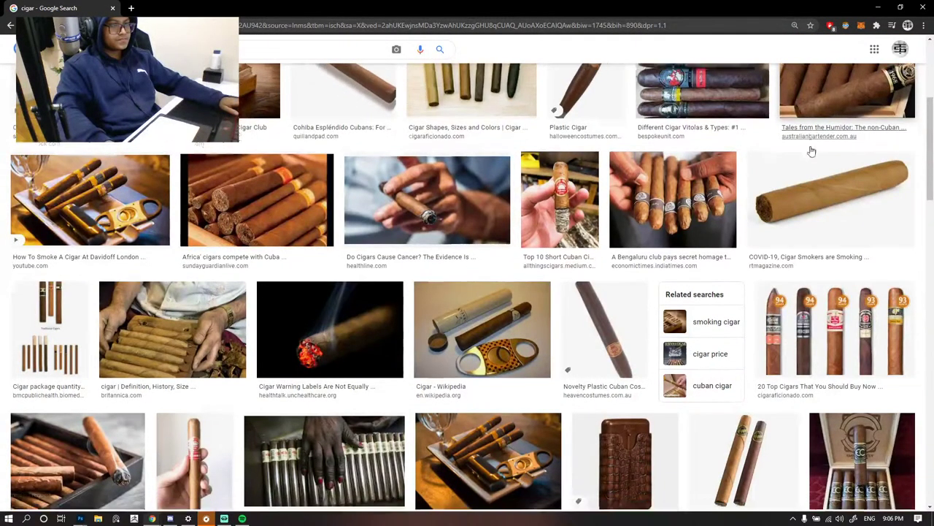
scroll(811, 161, "down", 5)
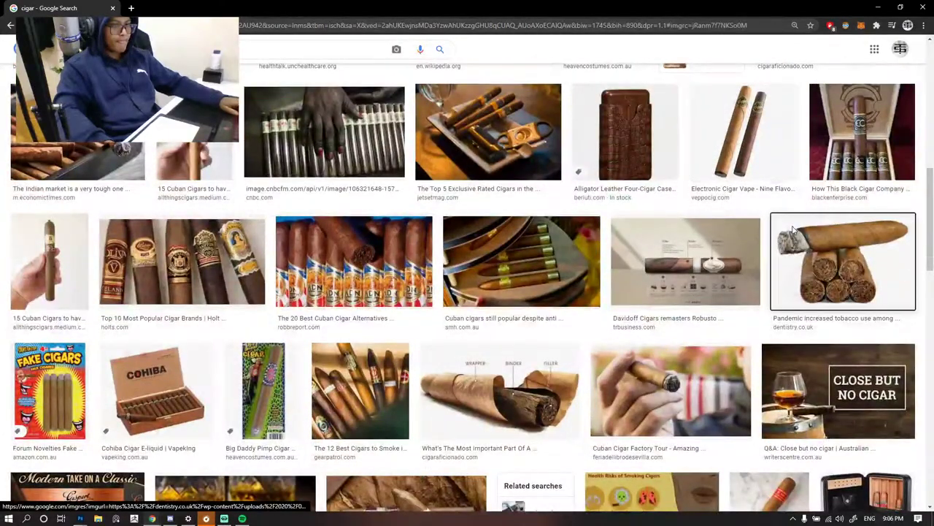
left_click(793, 231)
scroll(794, 231, "down", 5)
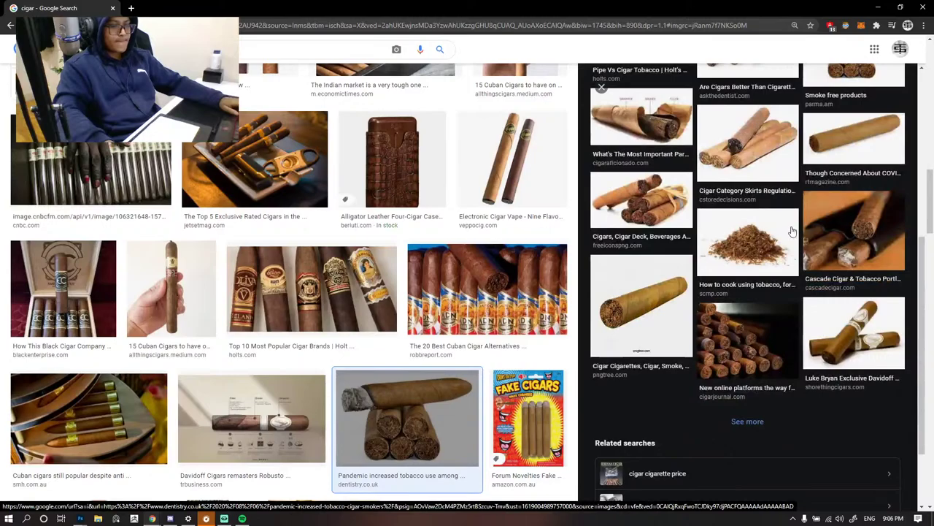
scroll(793, 231, "down", 4)
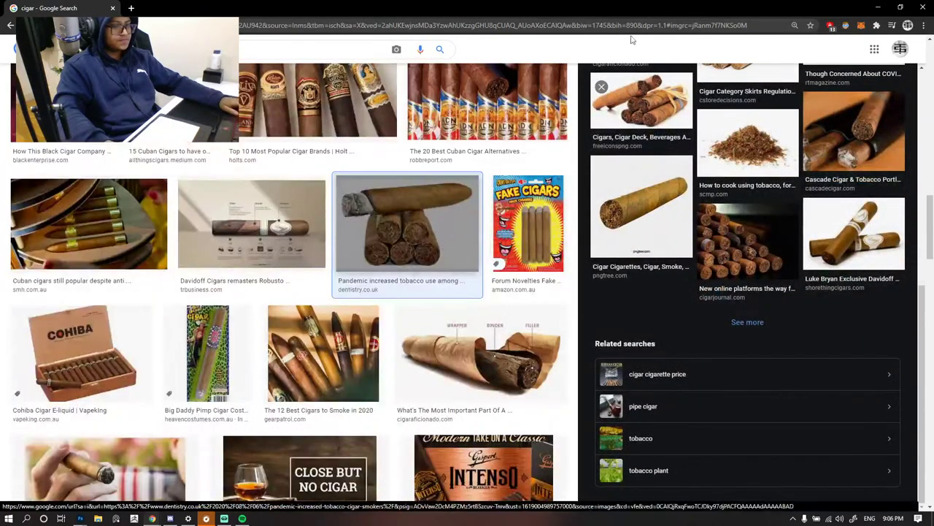
left_click_drag(729, 4, 0, 349)
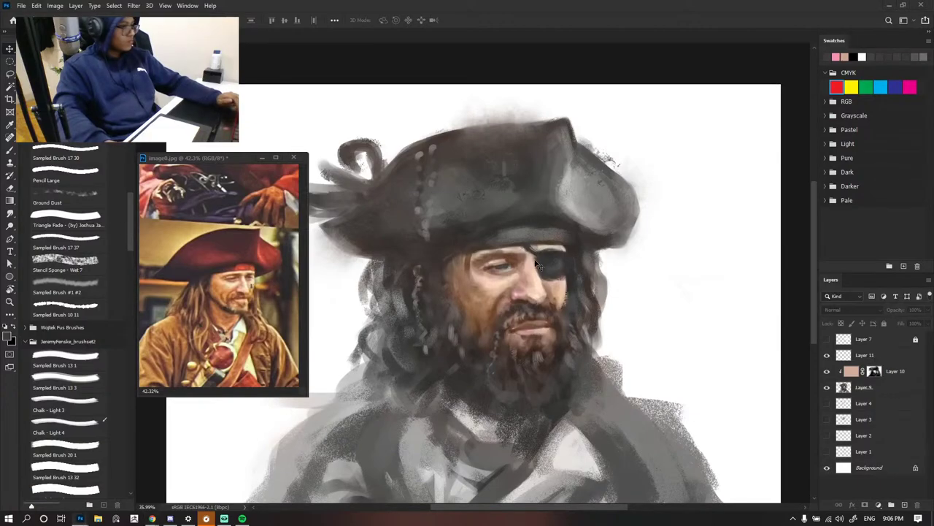
- Hide the skin colour layer, Layer 10, to view the pirate portrait in greyscale
scroll(549, 285, "down", 4)
scroll(564, 328, "up", 8)
key("b")
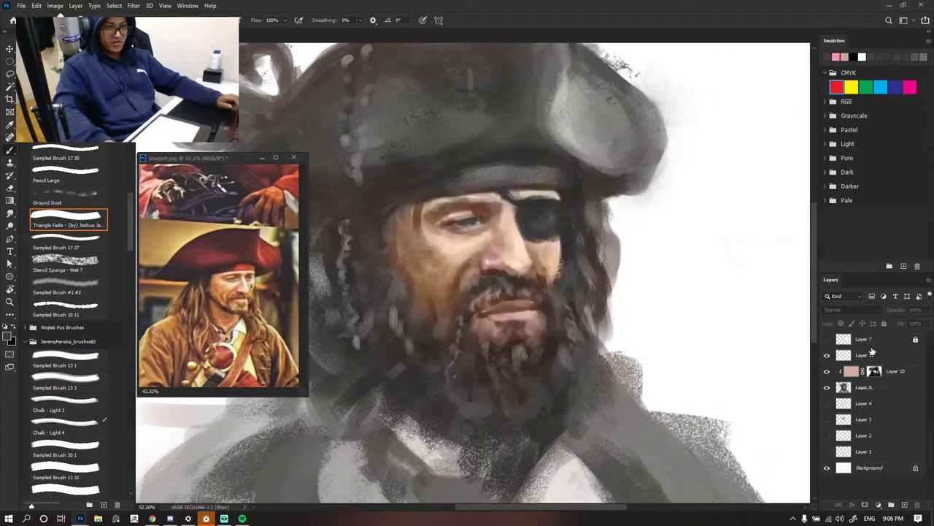
key("ctrl+y")
scroll(541, 312, "down", 7)
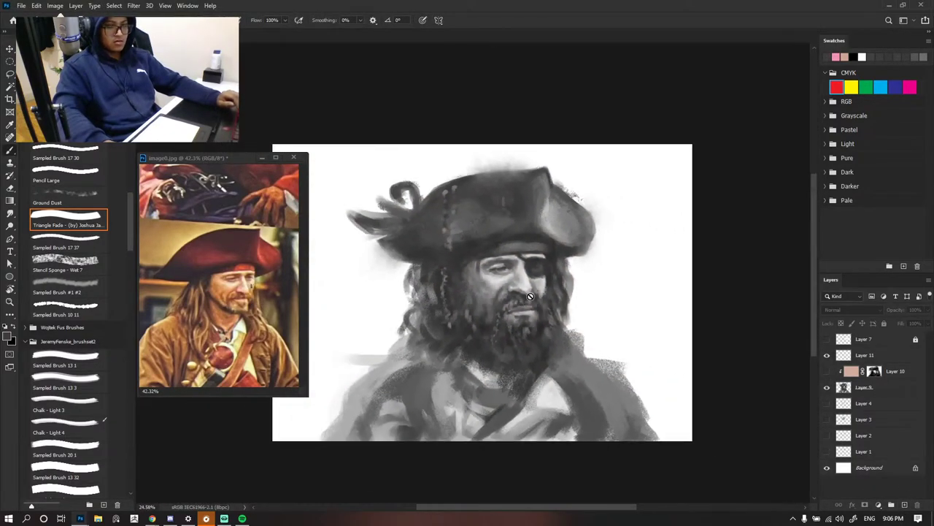
scroll(533, 354, "up", 3)
key("v")
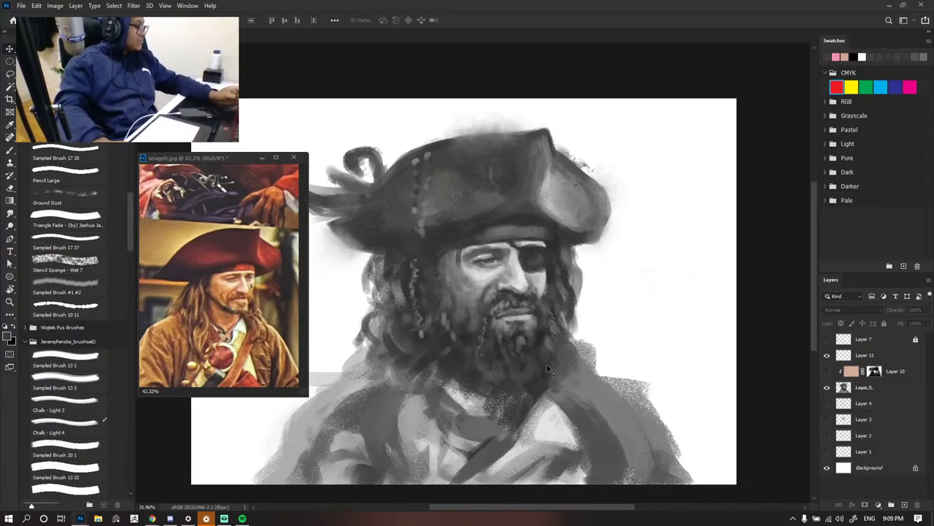
- Select the greyscale portrait layer and examine the light and dark values across the face, beard and hat
scroll(547, 369, "down", 2)
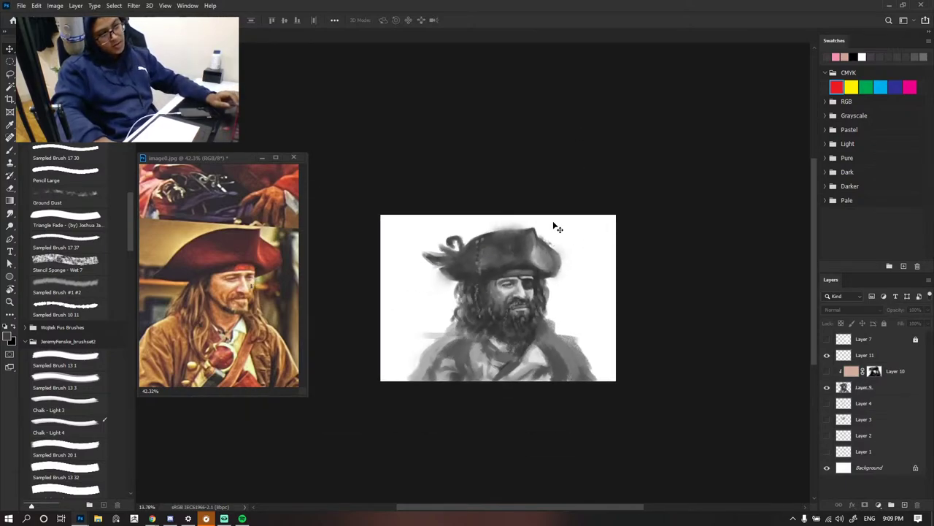
scroll(453, 332, "up", 2)
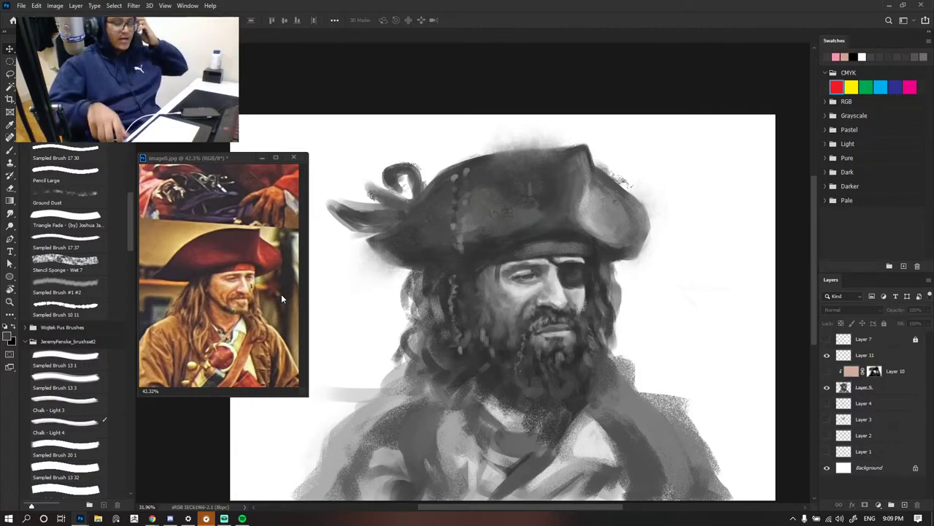
left_click(434, 235, "ctrl")
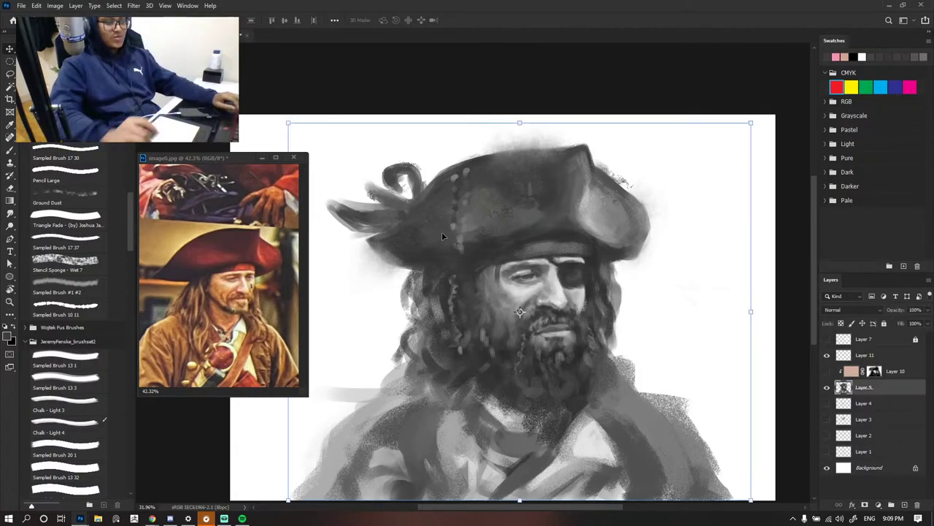
scroll(438, 228, "down", 4)
key("b")
scroll(513, 232, "up", 5)
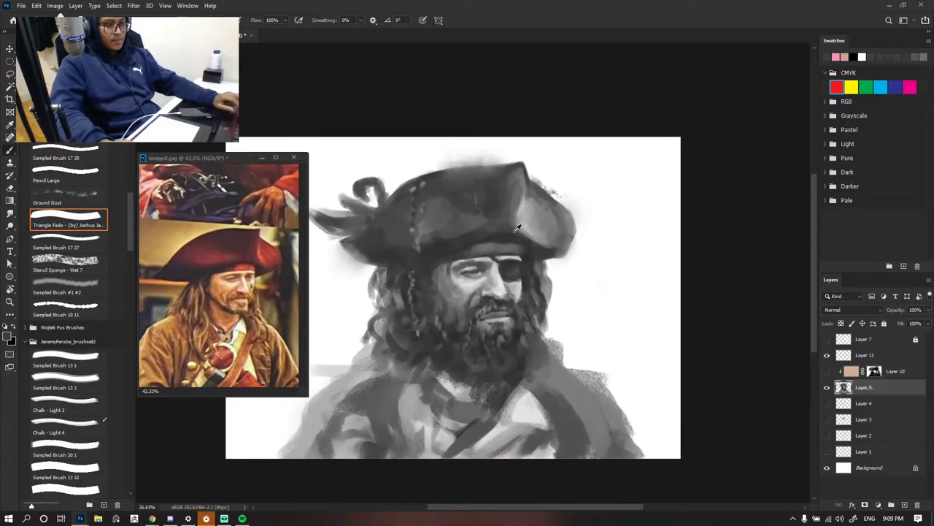
scroll(514, 232, "down", 2)
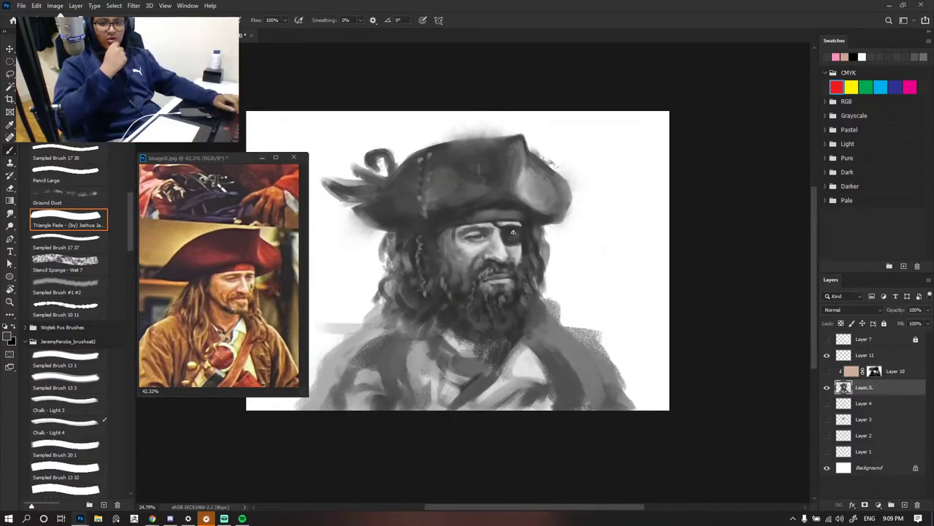
scroll(514, 232, "up", 2)
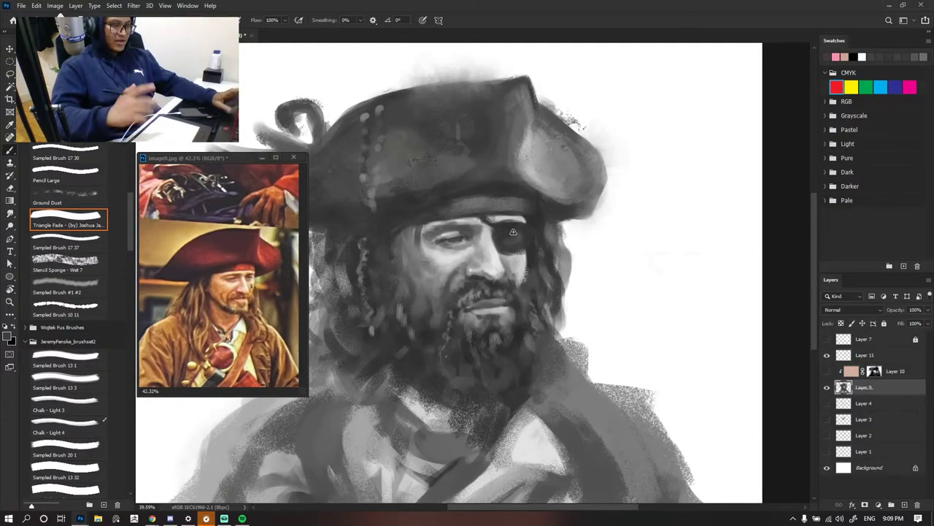
scroll(513, 232, "down", 2)
scroll(513, 234, "up", 3)
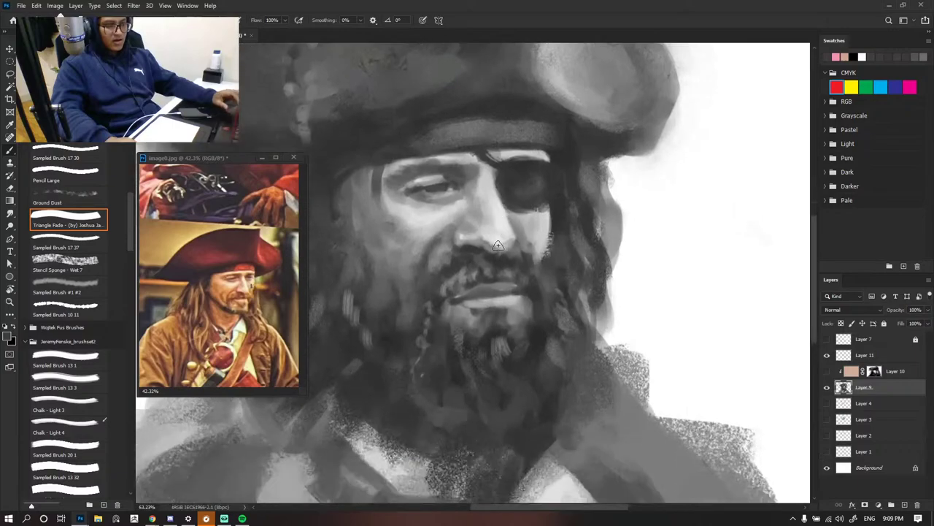
scroll(513, 249, "down", 2)
scroll(512, 249, "down", 1)
scroll(512, 249, "up", 2)
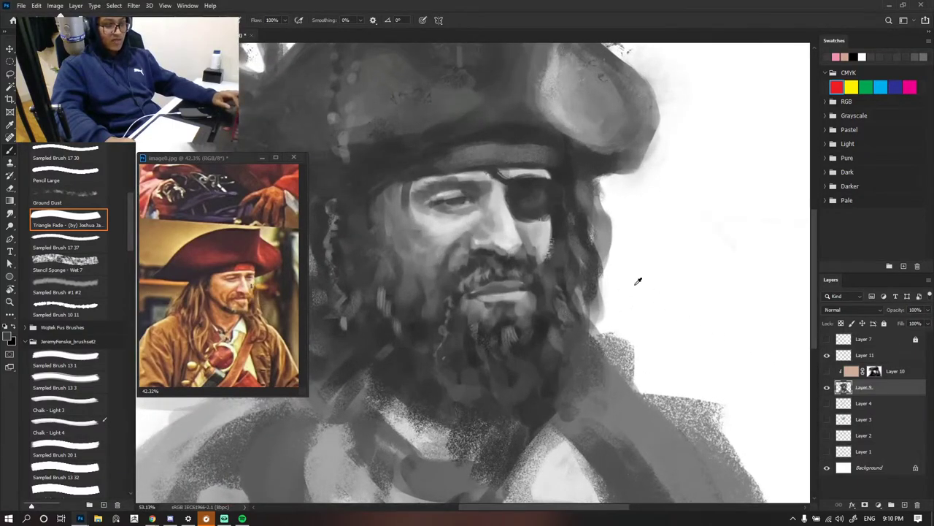
scroll(638, 281, "down", 2)
scroll(524, 235, "up", 4)
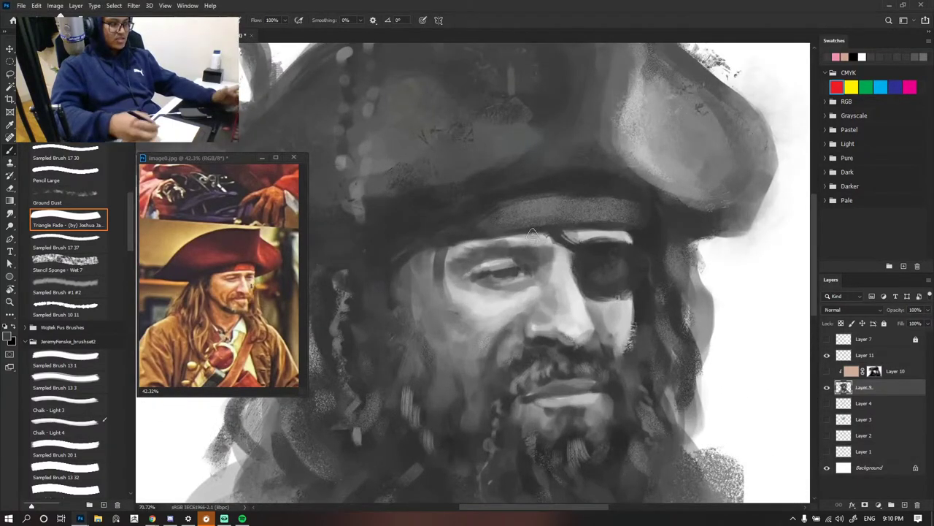
- Enlarge the pirate's face in the reference photo to study its skin colours and shading
left_click(196, 283)
scroll(197, 282, "up", 5)
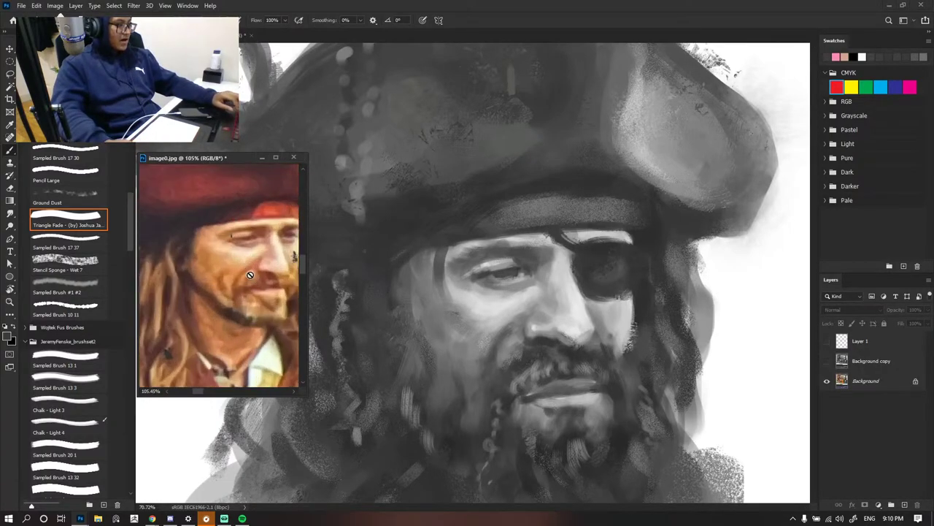
key("v")
scroll(251, 274, "up", 2)
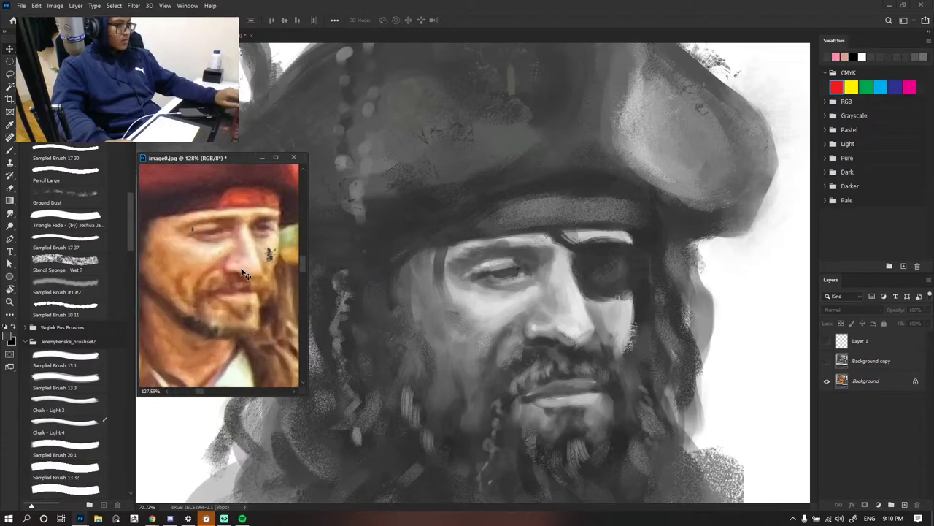
left_click(526, 300)
left_click(269, 257)
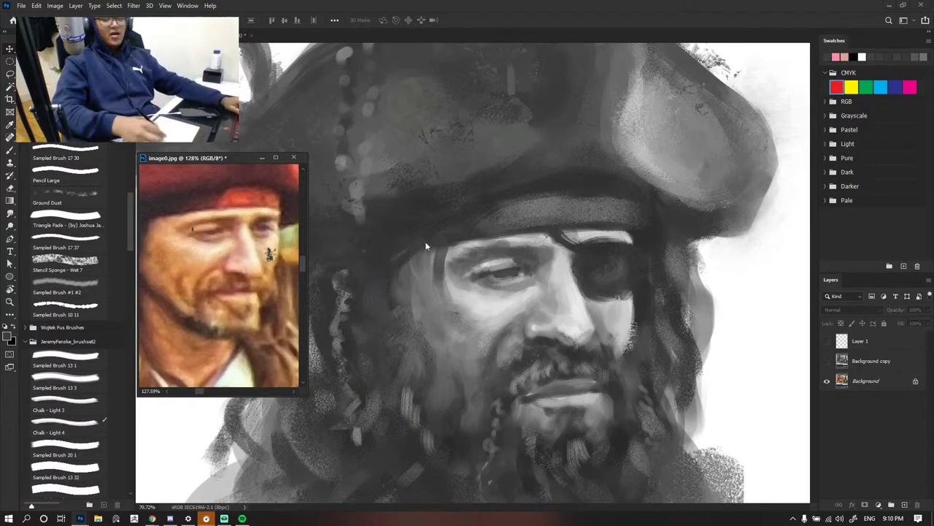
- Return to the portrait document and examine the greyscale face, eye patch and hat up close and from afar
left_click(499, 273)
scroll(500, 216, "down", 4)
key("b")
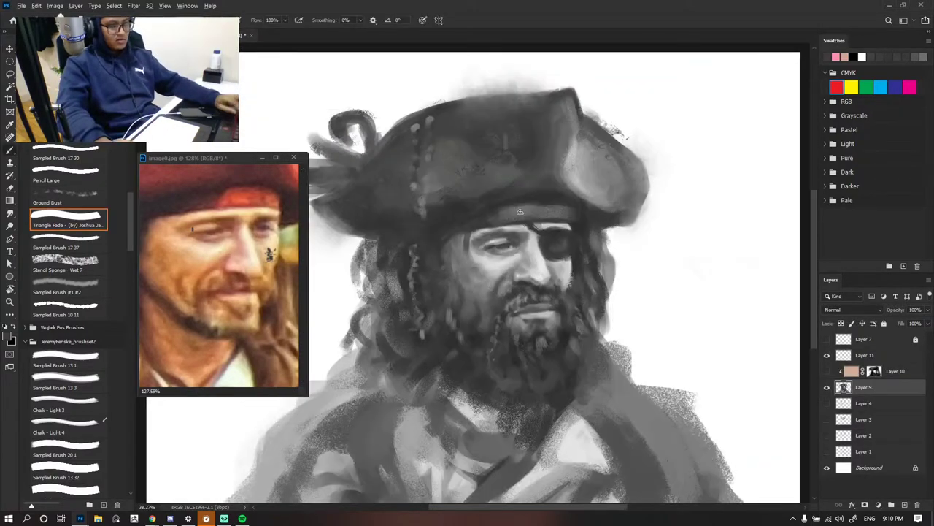
scroll(499, 219, "down", 3)
scroll(524, 210, "up", 2)
scroll(603, 239, "up", 3)
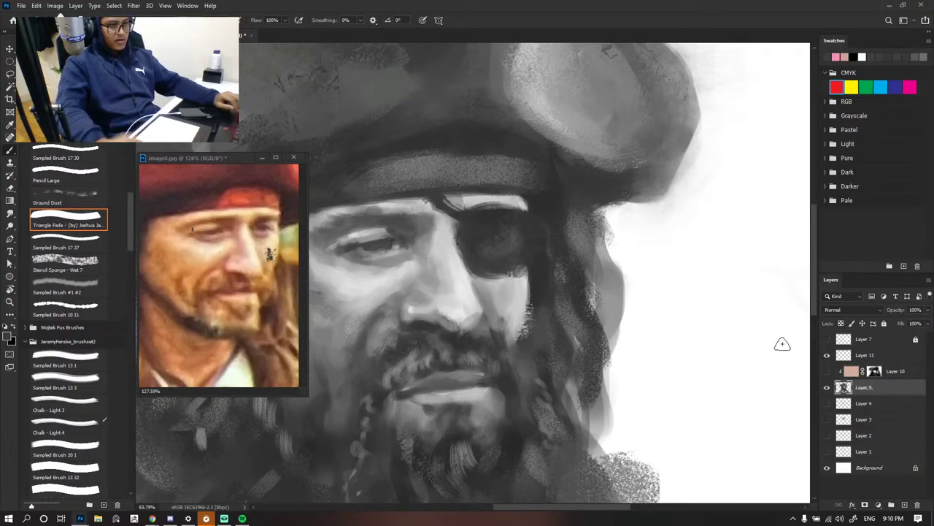
scroll(766, 339, "down", 2)
scroll(763, 341, "down", 1)
scroll(789, 350, "up", 1)
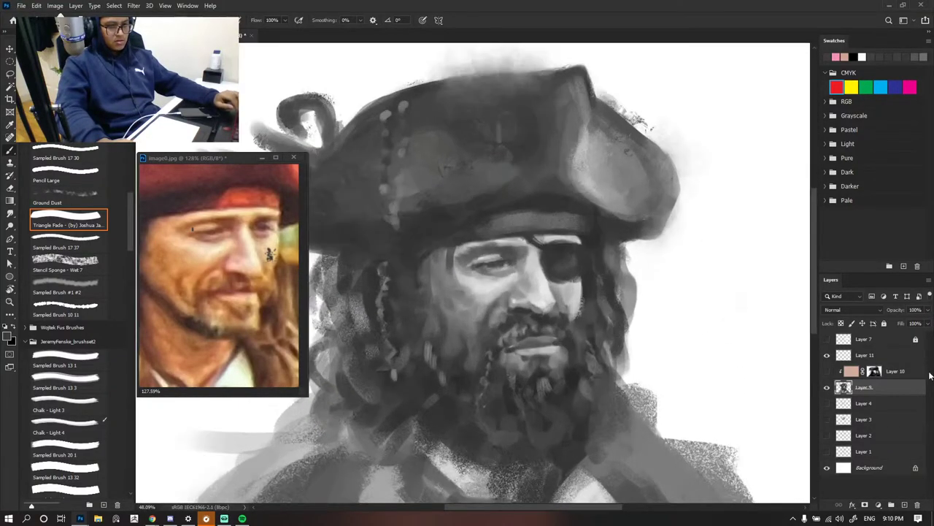
- Select Layer 11 and compare the greyscale face with the enlarged reference photo
left_click(839, 355)
left_click(827, 355)
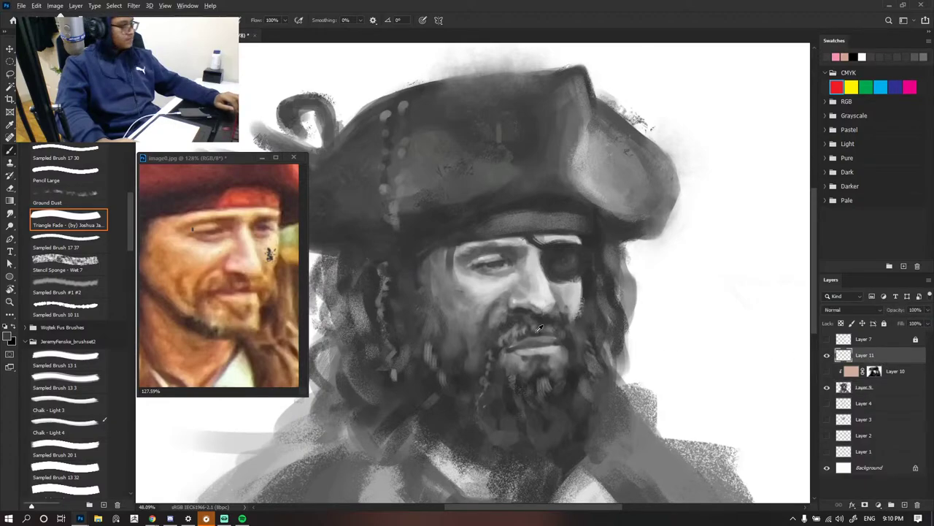
scroll(563, 334, "up", 1)
scroll(563, 334, "down", 3)
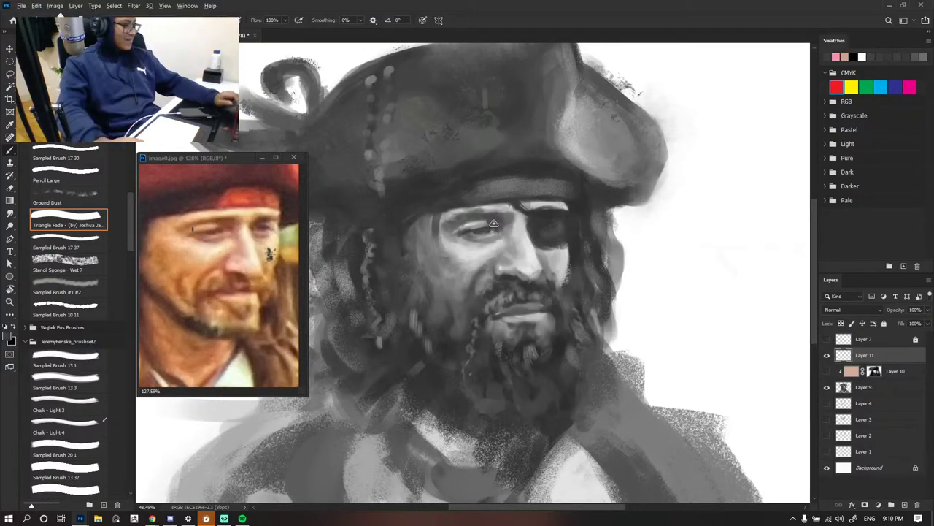
scroll(494, 223, "up", 2)
scroll(493, 223, "down", 2)
scroll(511, 226, "up", 2)
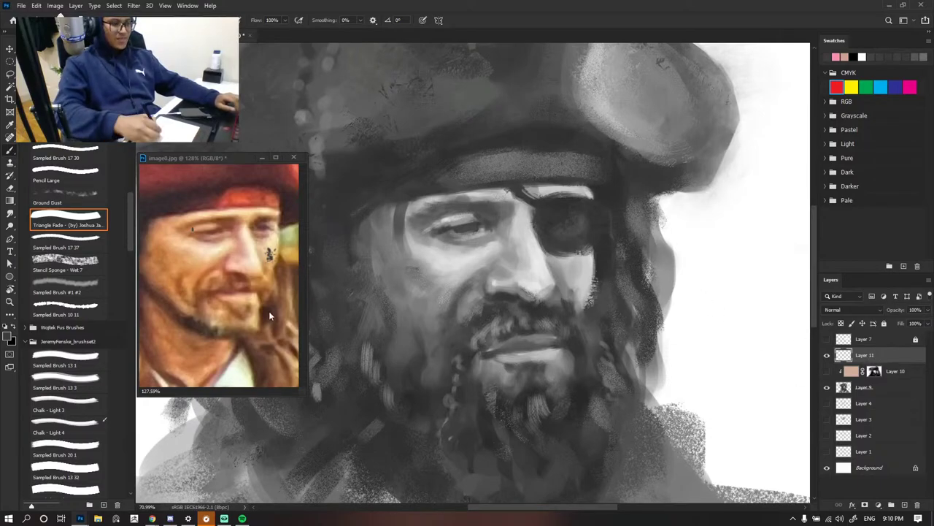
scroll(554, 345, "down", 4)
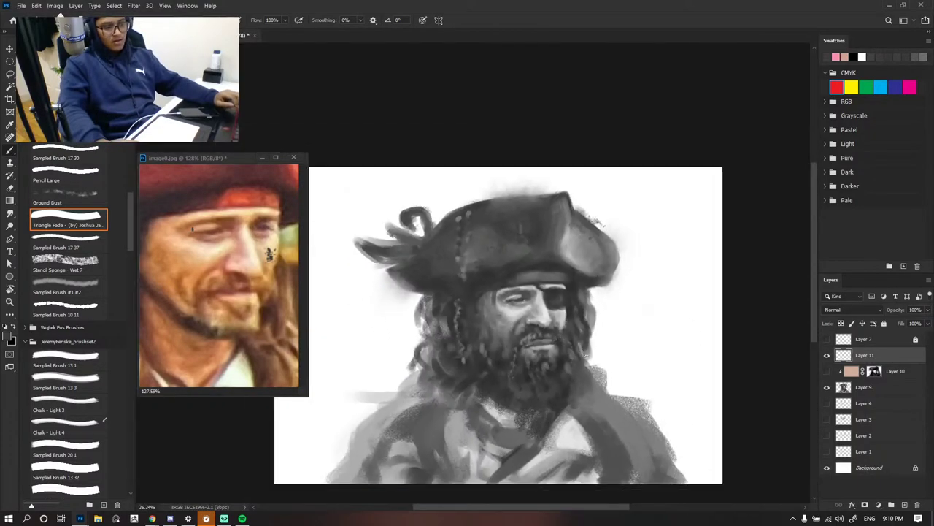
- Show Layer 10 again, deselect the active layer and view the coloured face within the whole portrait
scroll(570, 303, "down", 3)
key("v")
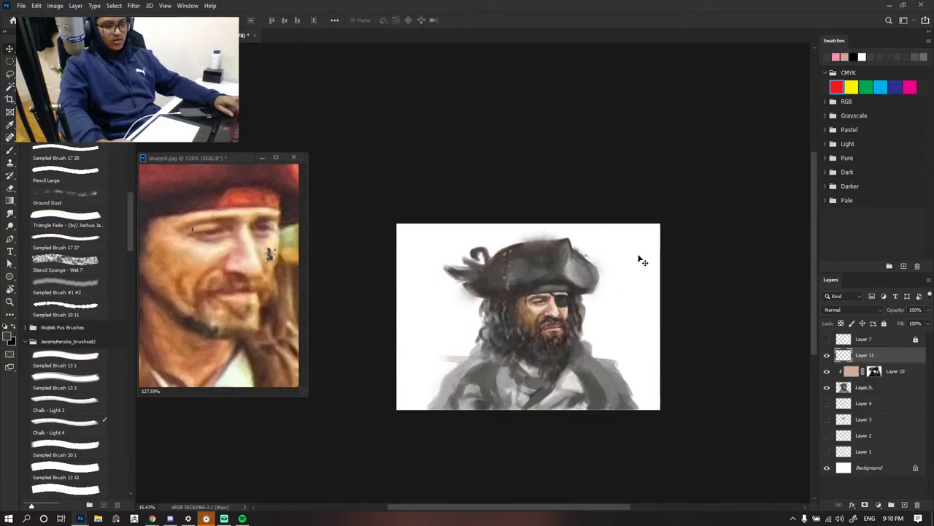
left_click(640, 259)
scroll(607, 298, "up", 3)
scroll(600, 300, "down", 3)
scroll(600, 299, "up", 1)
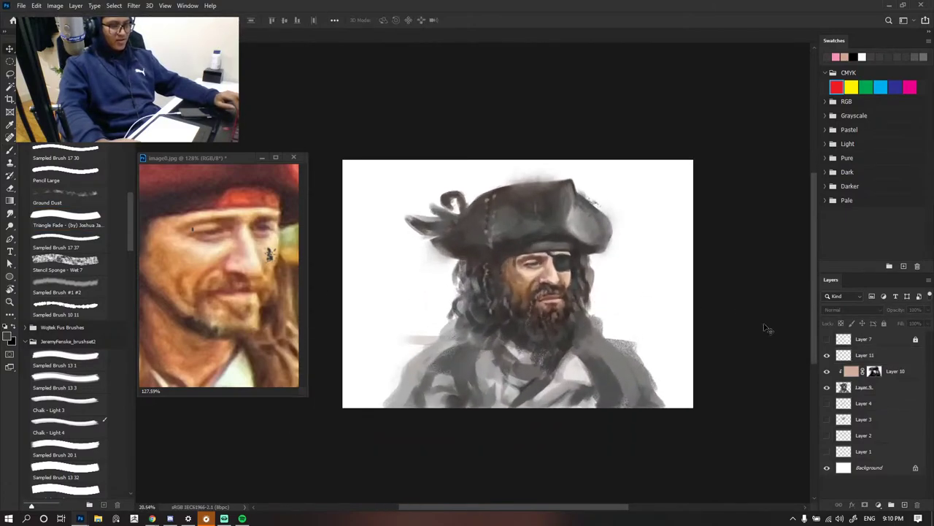
- Add a new layer and place it beneath Layer 10, clipped to the greyscale portrait
left_click(852, 375)
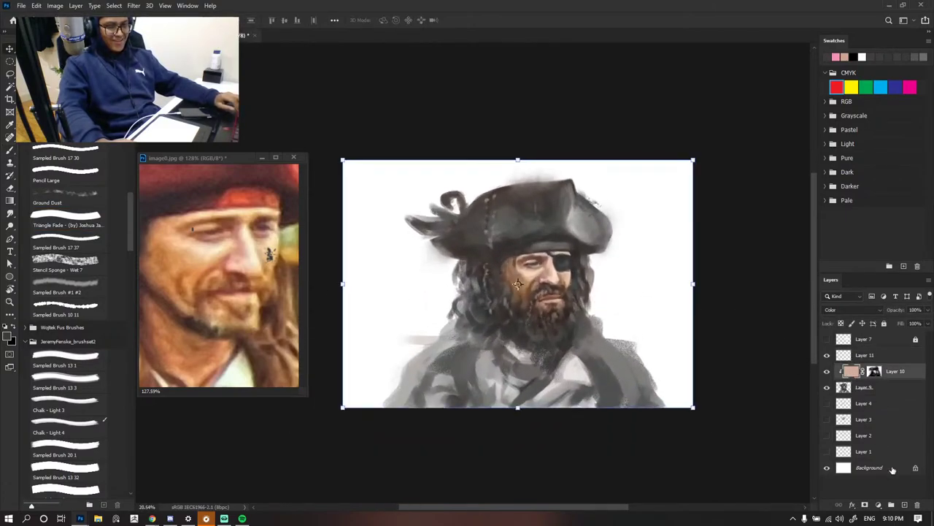
left_click(906, 505)
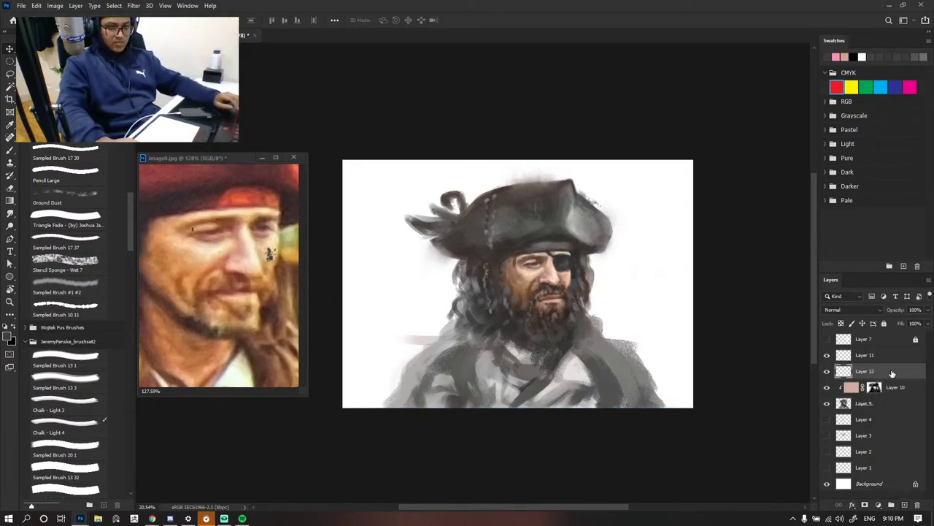
left_click_drag(893, 374, 881, 393)
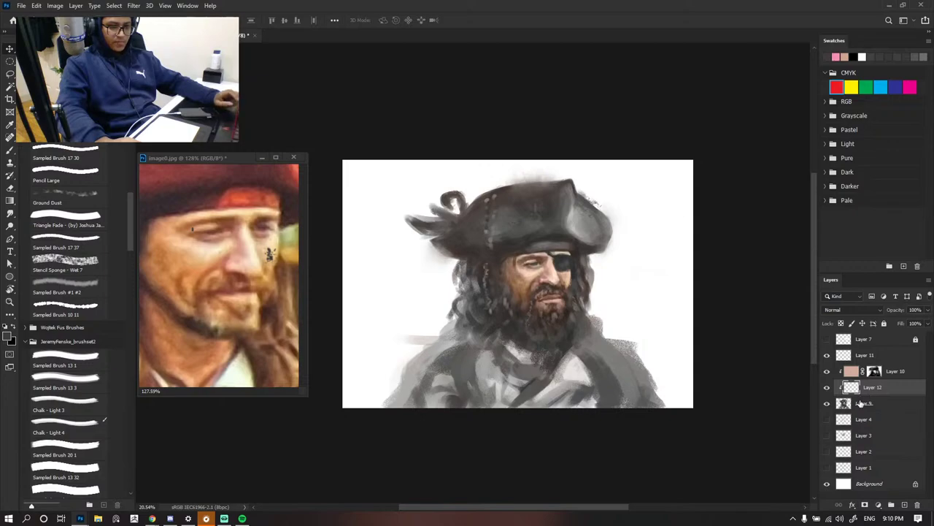
- Sample the orange-red of the bandana in the reference photo and fill the new clipped layer with it
key("i")
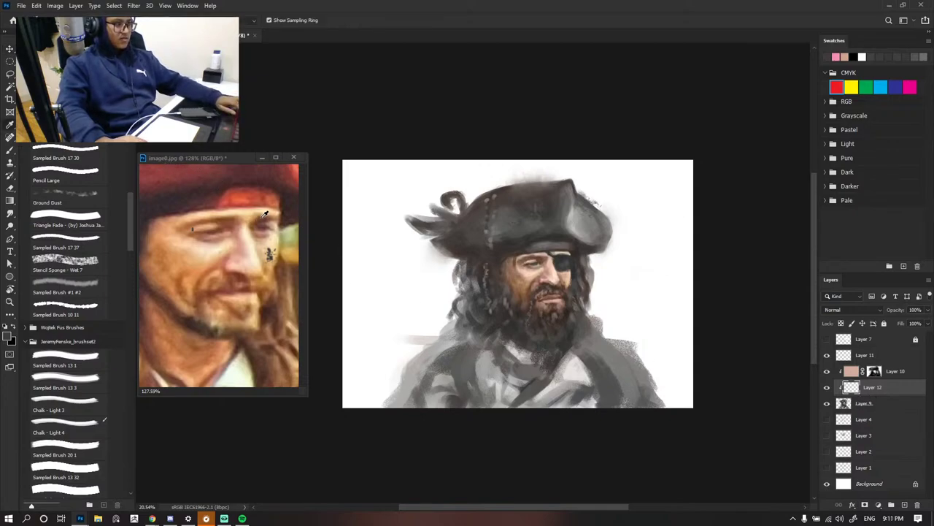
left_click(238, 194)
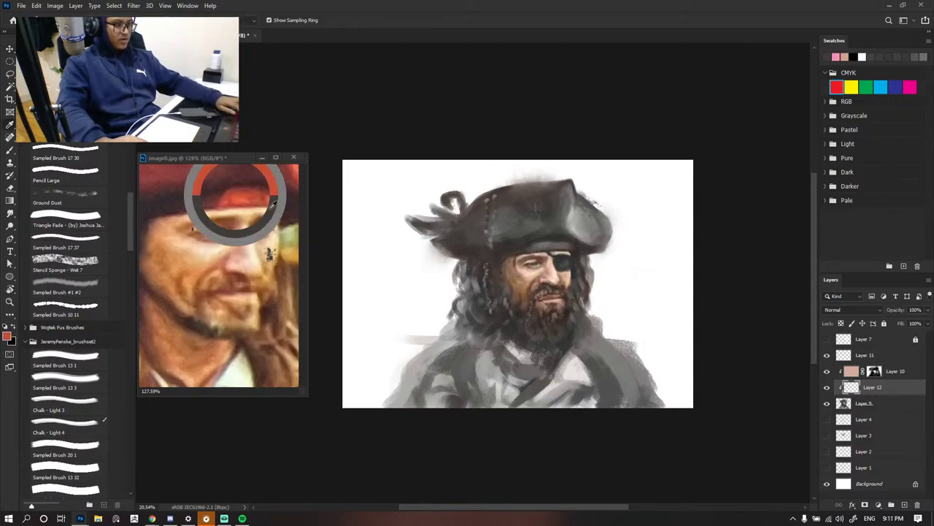
left_click(786, 339)
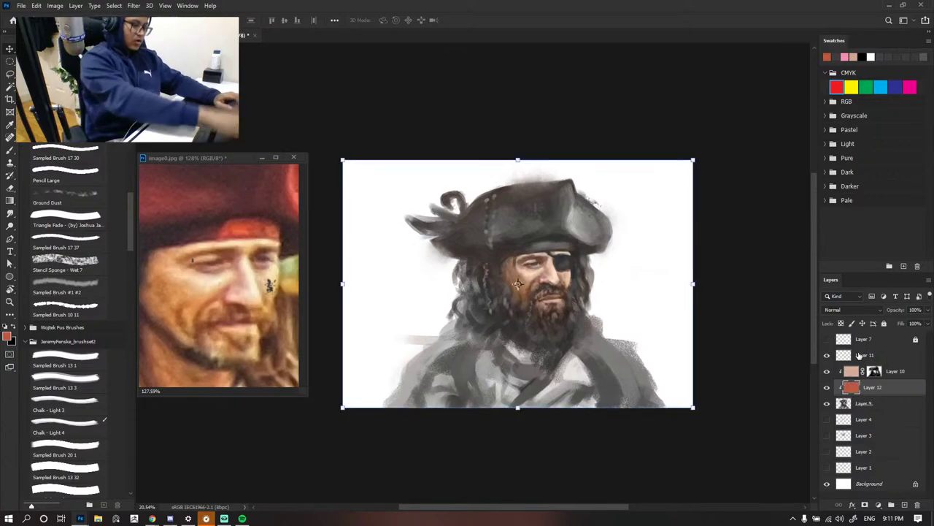
key("alt+BackSpace")
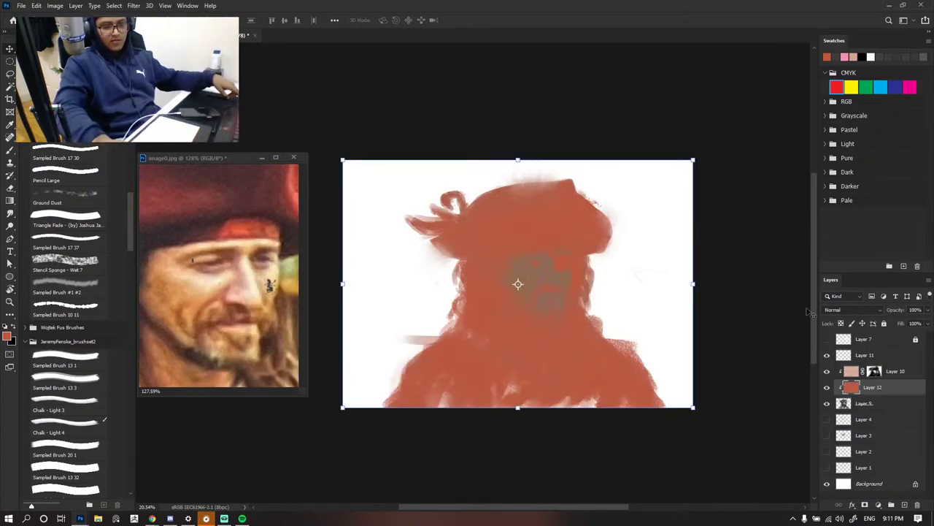
- Set the red fill layer's blend mode to Color and check the tint over the whole portrait
left_click(847, 310)
left_click(840, 495)
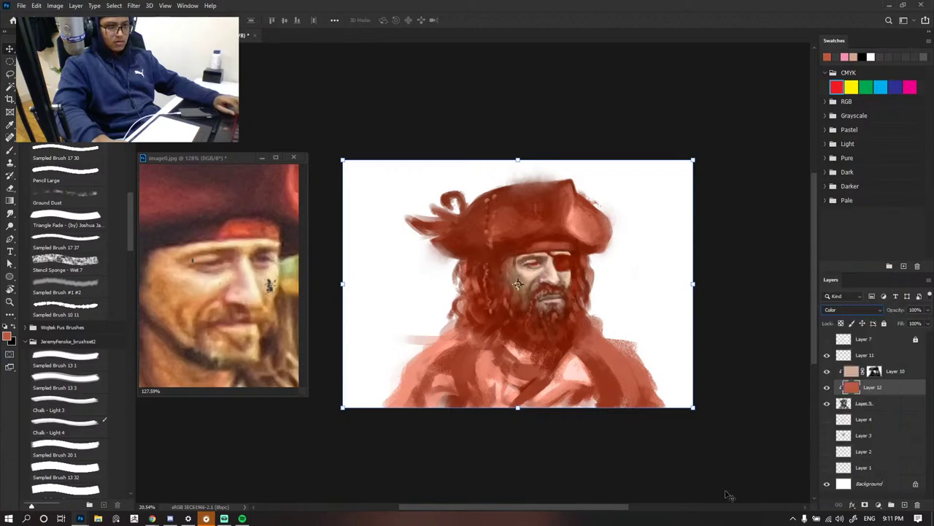
left_click(649, 470)
scroll(558, 305, "down", 5)
scroll(555, 290, "up", 6)
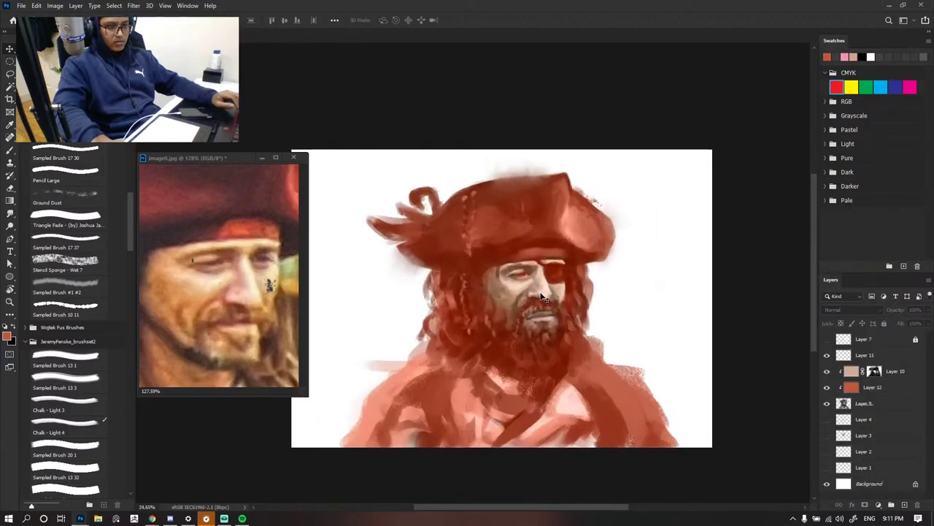
scroll(542, 296, "up", 1)
- Adjust the red fill on Layer 12 with Hue/Saturation, setting Saturation to -34 and Lightness to -6
left_click(882, 392)
scroll(656, 402, "down", 3)
scroll(664, 405, "up", 2)
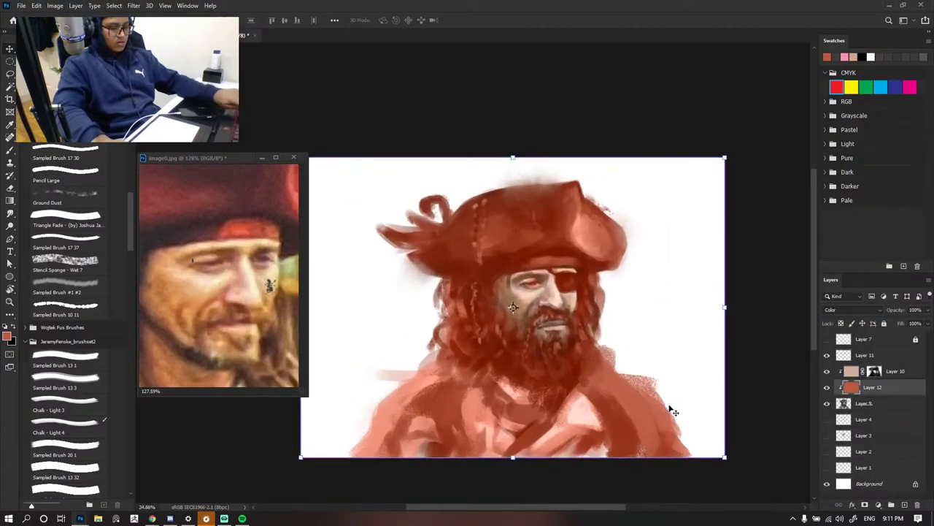
key("ctrl+u")
left_click_drag(431, 86, 767, 127)
mouse_move(747, 220)
left_mouse_down()
mouse_move(727, 221)
mouse_move(736, 246)
mouse_move(724, 248)
mouse_move(745, 247)
left_mouse_up()
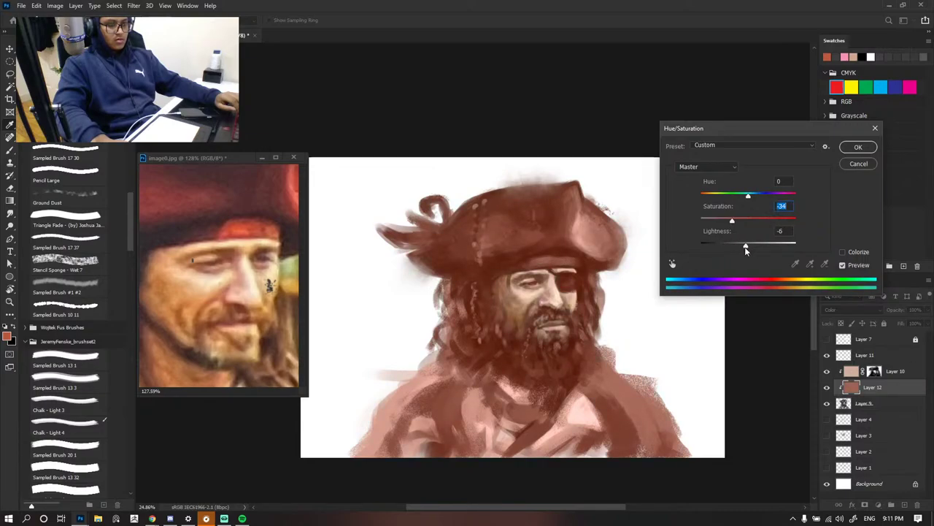
left_click(859, 146)
scroll(595, 179, "down", 3)
scroll(595, 179, "up", 3)
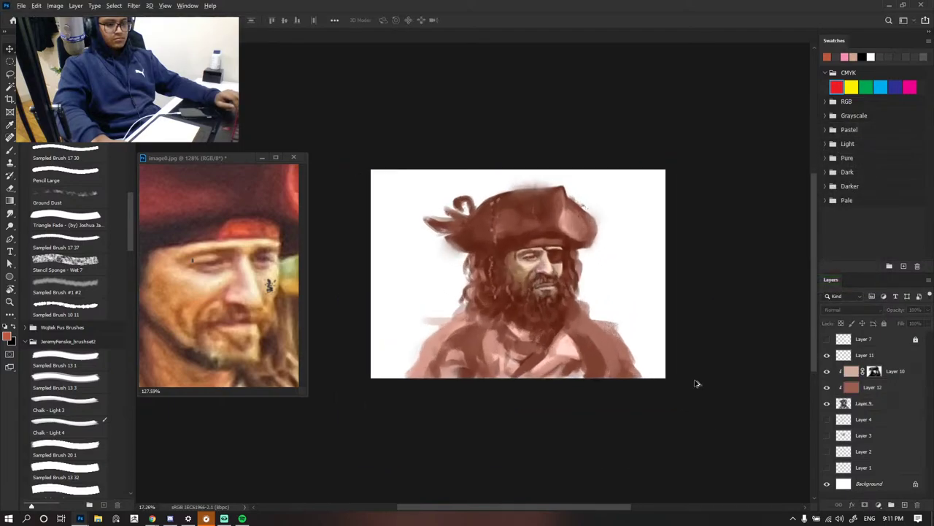
- Add a layer mask to Layer 12 and choose the Soft Round Pressure Opacity brush for painting on it
key("ctrl+t")
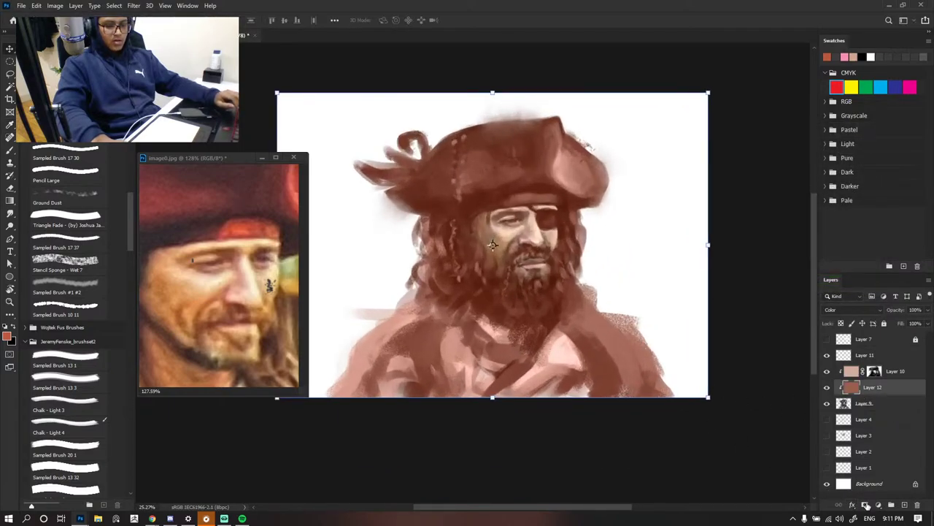
left_click(865, 505)
scroll(475, 265, "up", 3)
key("b")
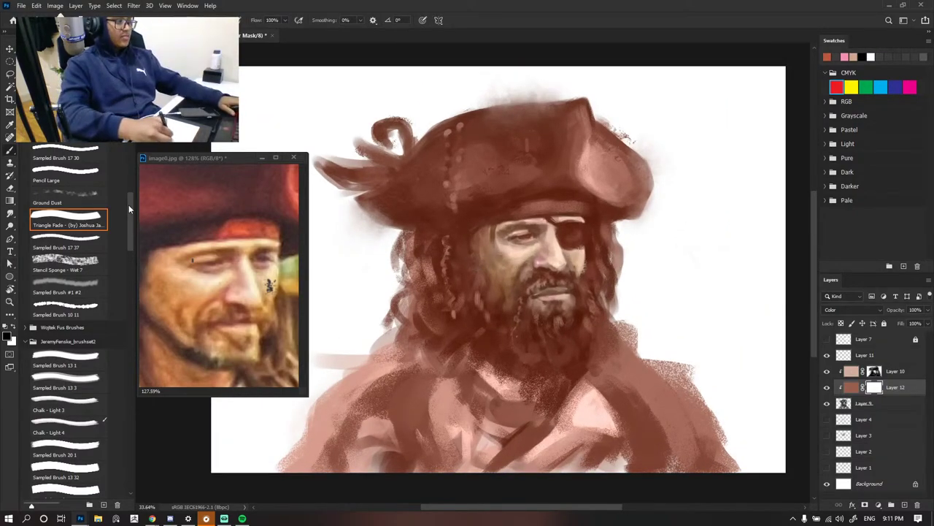
left_click_drag(128, 205, 139, 159)
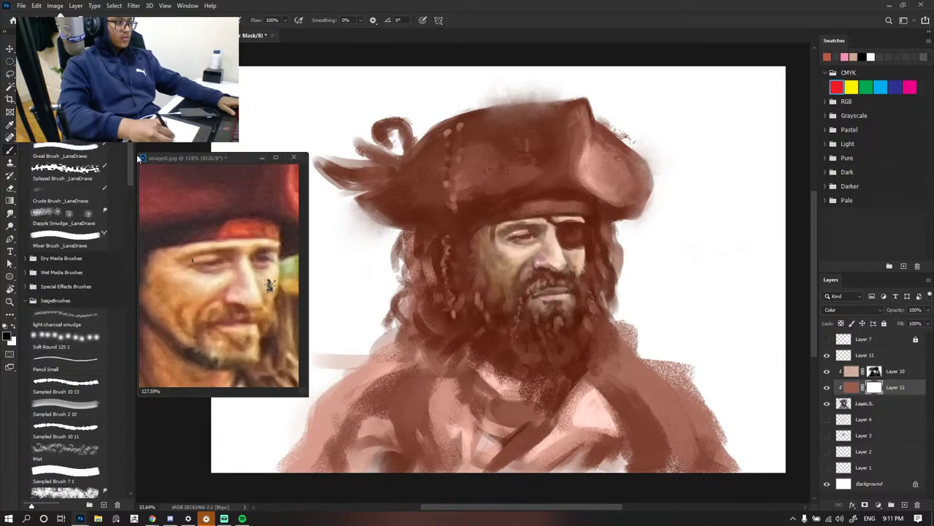
scroll(132, 172, "up", 5)
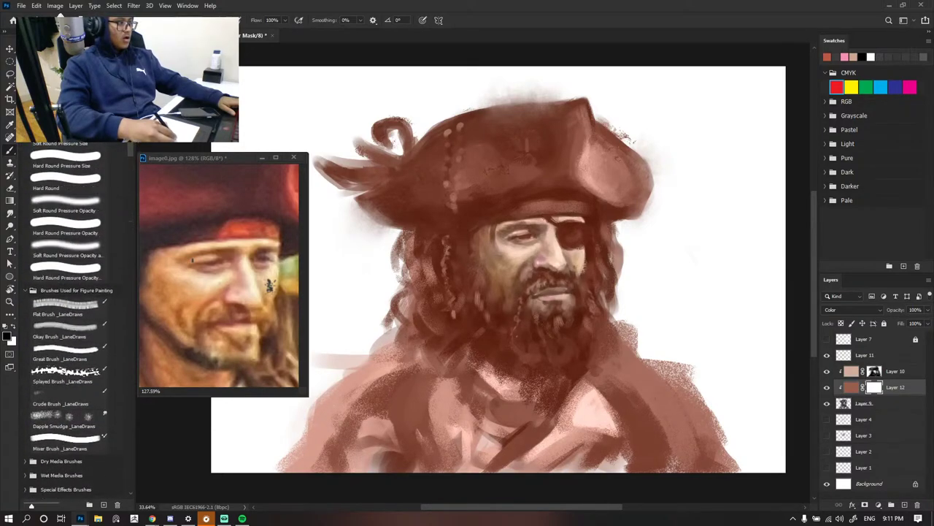
left_click(66, 252)
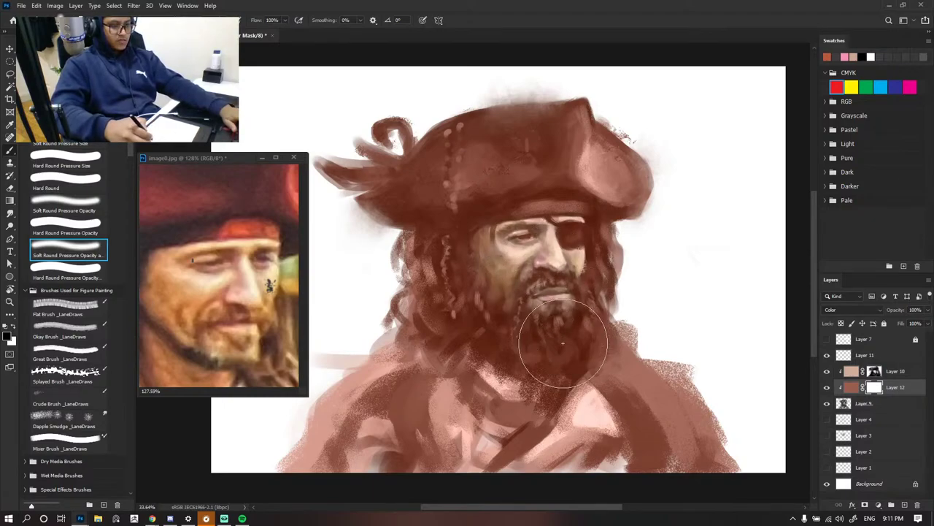
- Paint black on Layer 12's mask over the clothes, hair, beard and eye patch so the red tint covers only the hat
mouse_move(617, 389)
left_mouse_down()
mouse_move(522, 431)
mouse_move(614, 420)
mouse_move(426, 385)
mouse_move(490, 334)
mouse_move(463, 340)
mouse_move(488, 361)
mouse_move(463, 333)
left_mouse_up()
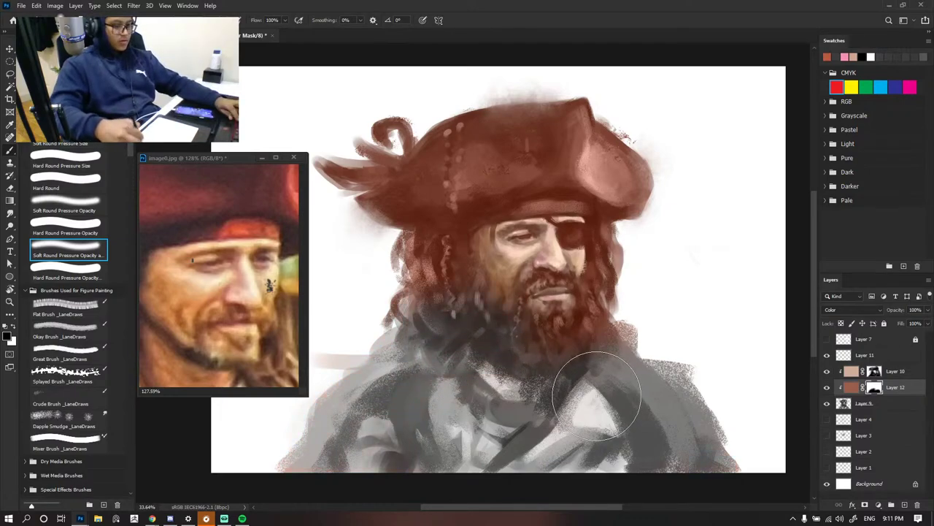
mouse_move(597, 396)
left_mouse_down()
mouse_move(540, 314)
mouse_move(438, 292)
mouse_move(424, 284)
mouse_move(434, 269)
left_mouse_up()
key("bracketleft")
key("bracketleft")
key("bracketleft")
key("bracketleft")
key("bracketleft")
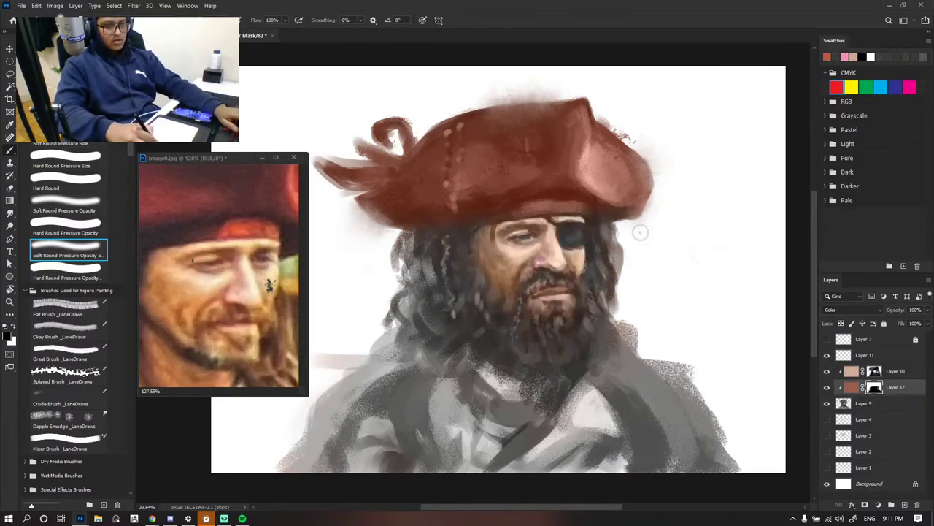
- Paint white on Layer 12's mask to restore the red along the hat brim's lower edge beside the eye patch
key("x")
left_click_drag(615, 219, 592, 205)
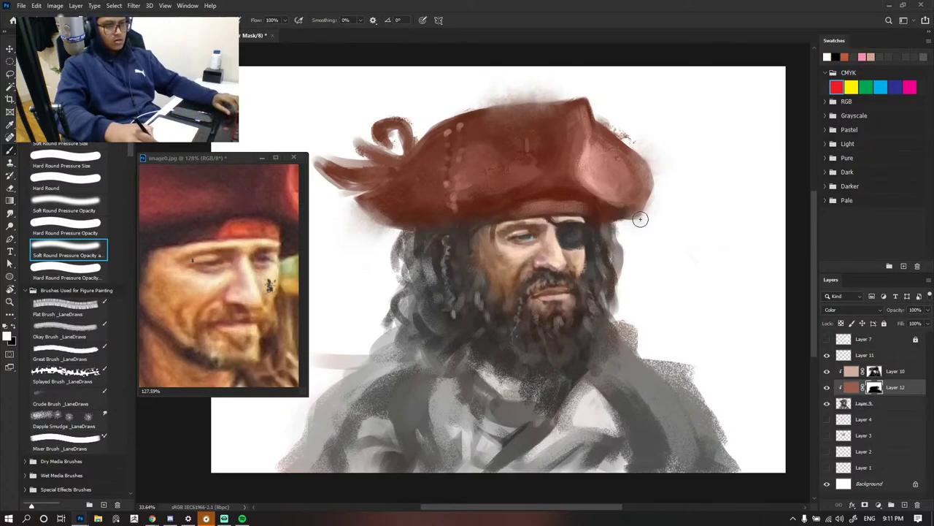
key("x")
- Examine the red hat against the coloured face and grey clothing, both close up and across the whole portrait, comparing it with the reference photo
scroll(586, 212, "down", 6)
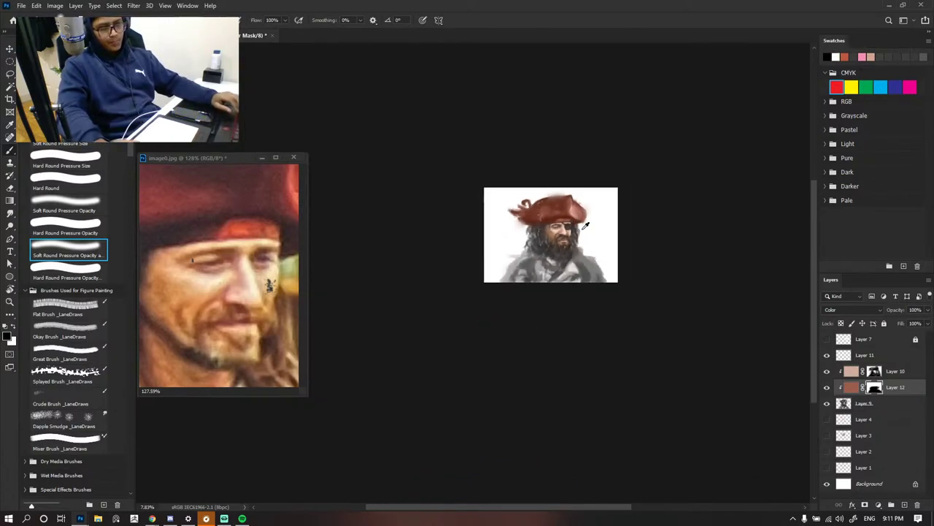
scroll(564, 199, "up", 6)
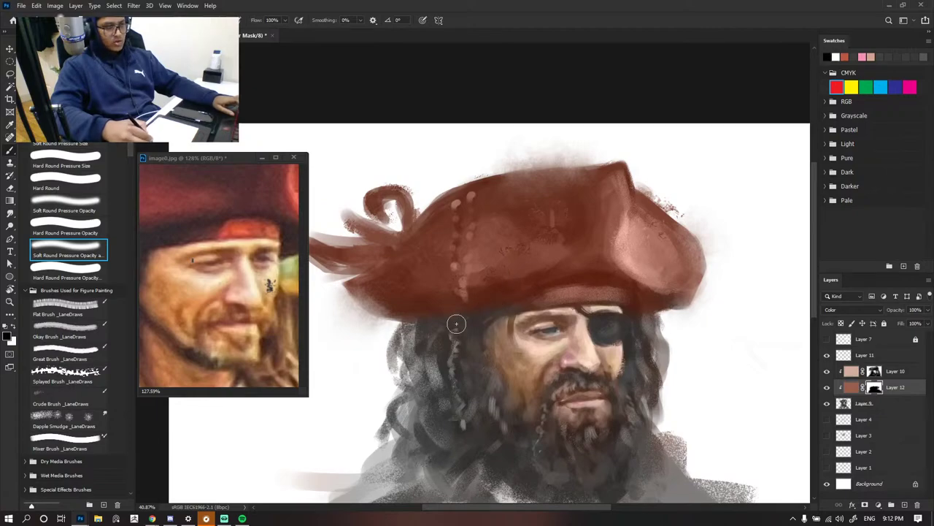
scroll(536, 306, "down", 5)
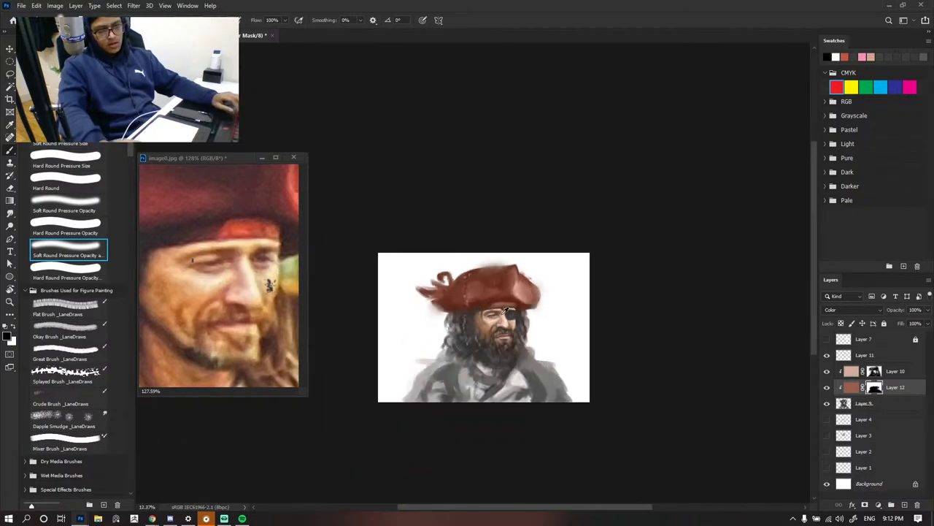
scroll(502, 312, "up", 2)
scroll(491, 261, "up", 2)
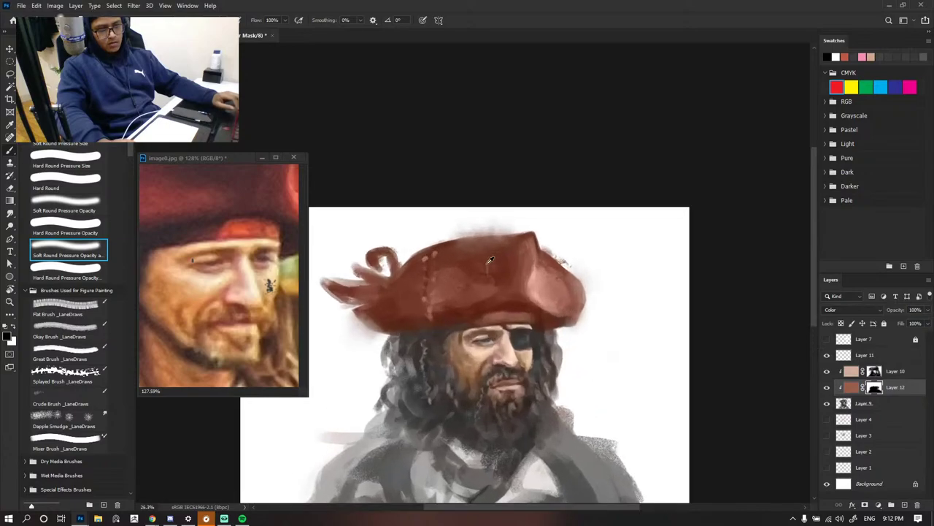
scroll(531, 256, "down", 3)
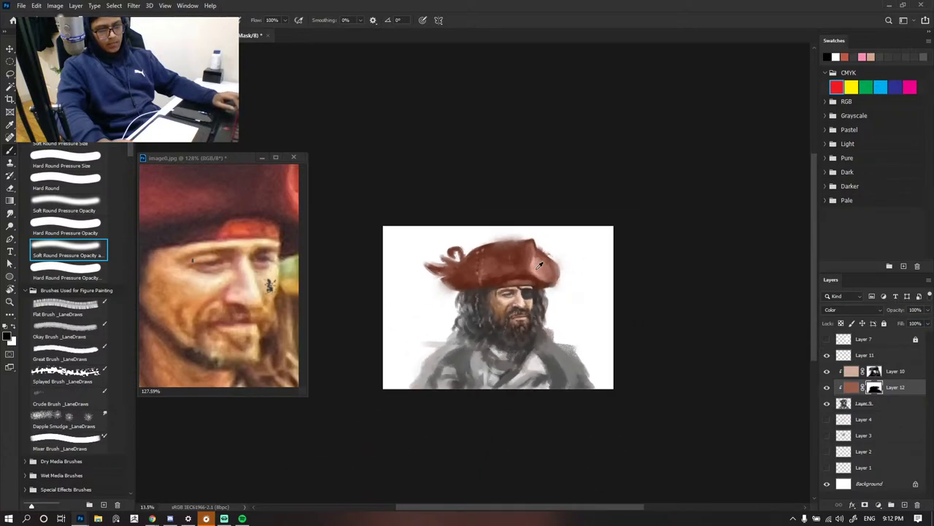
scroll(511, 266, "up", 4)
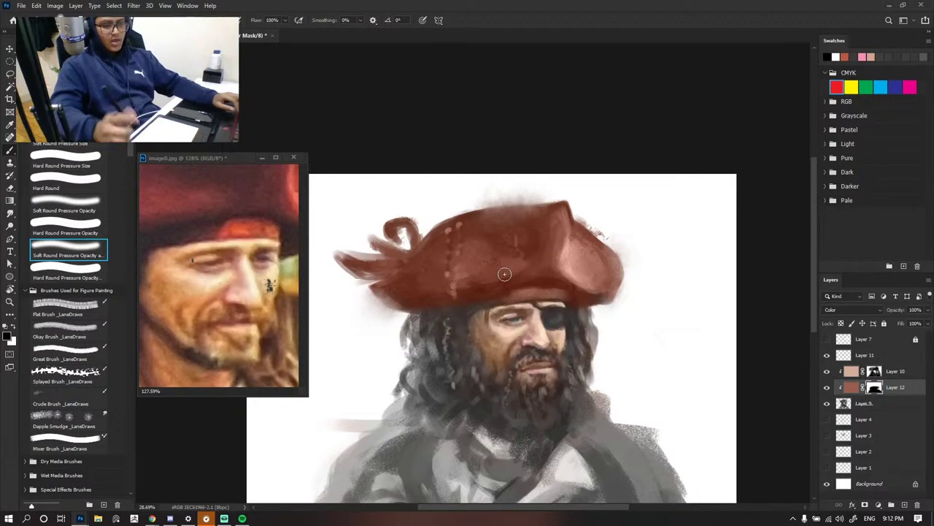
scroll(533, 256, "down", 1)
scroll(542, 283, "up", 3)
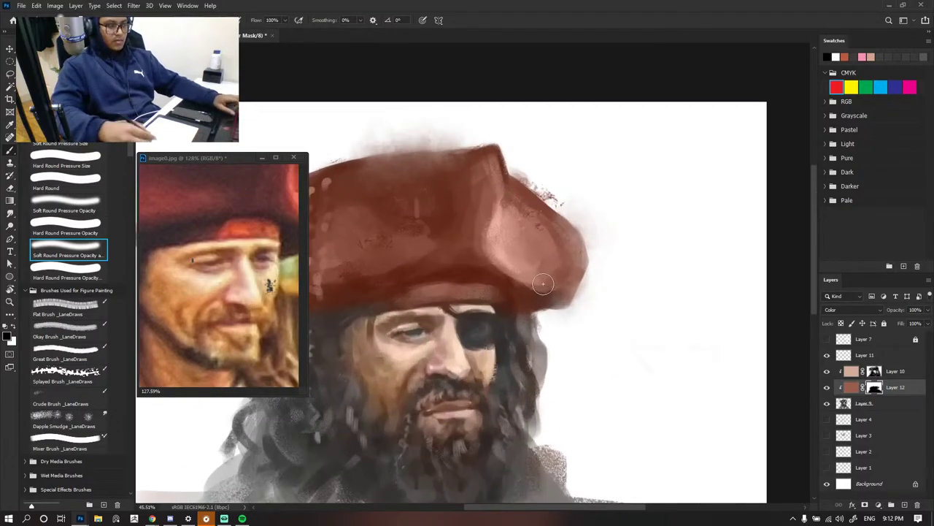
key("x")
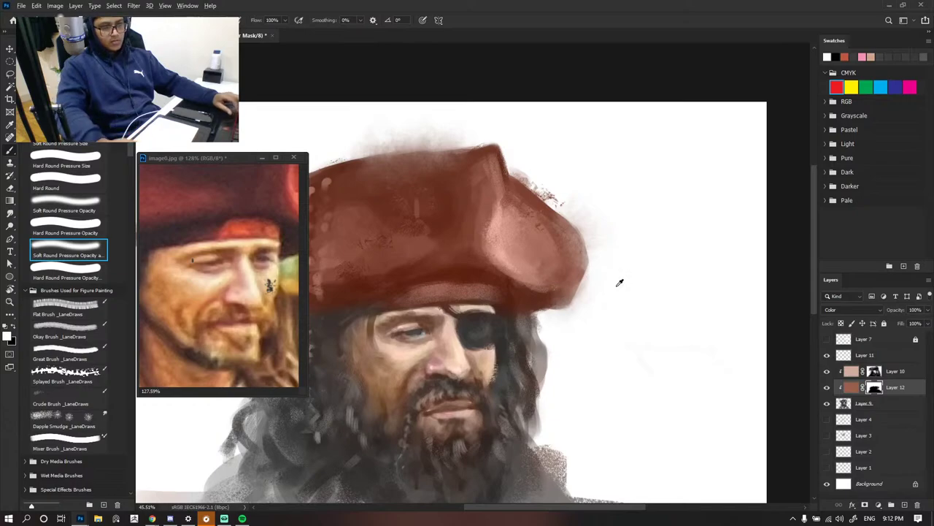
scroll(613, 277, "down", 6)
scroll(606, 274, "up", 3)
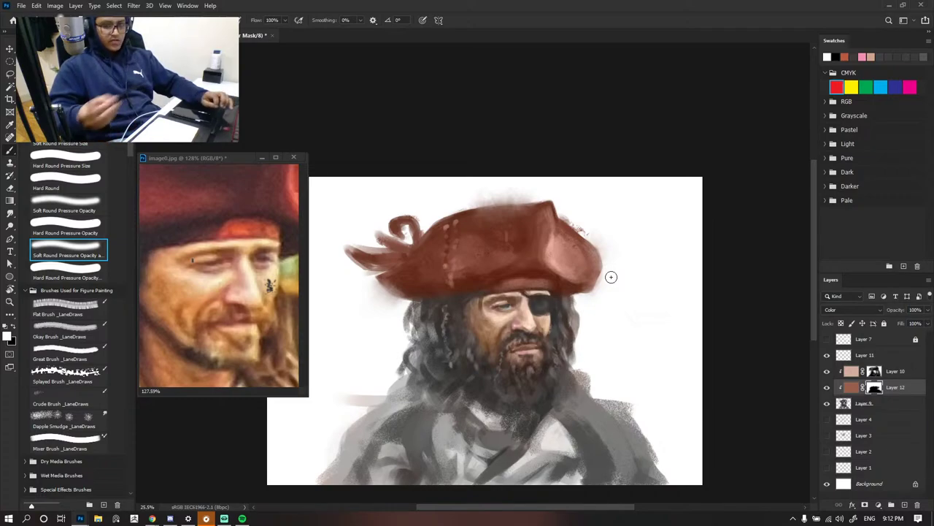
scroll(589, 266, "down", 3)
scroll(584, 268, "up", 3)
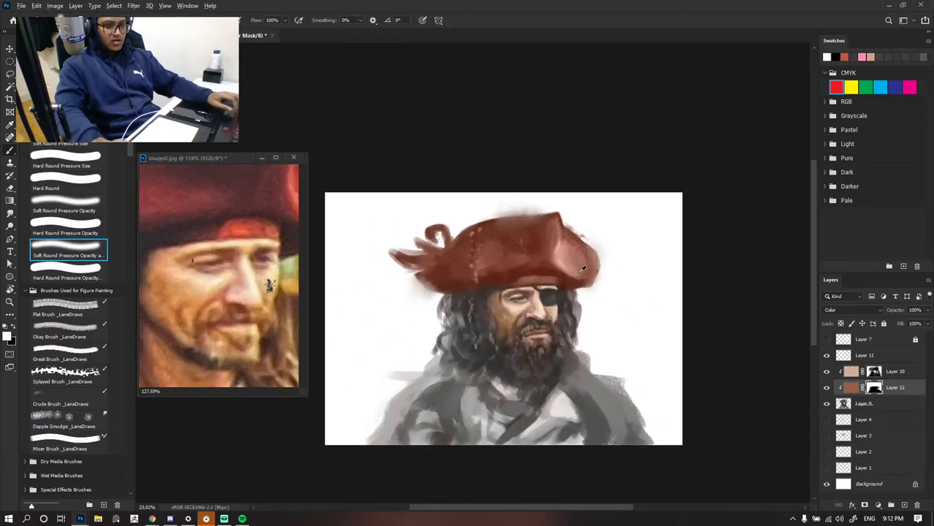
scroll(547, 289, "down", 2)
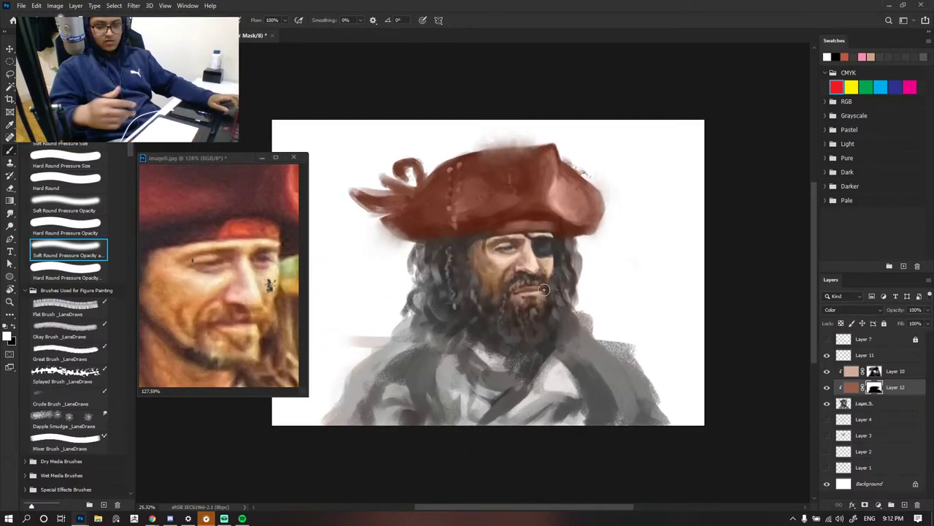
scroll(454, 280, "up", 3)
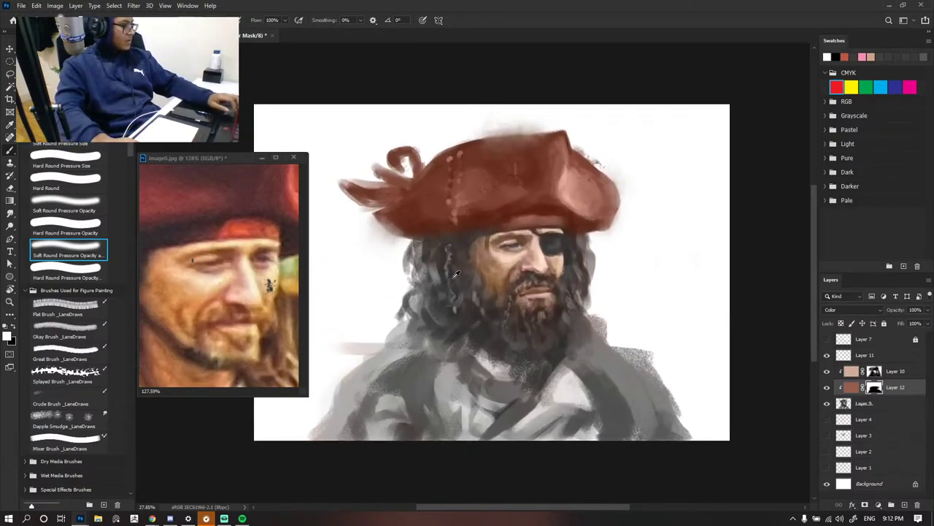
scroll(575, 274, "up", 2)
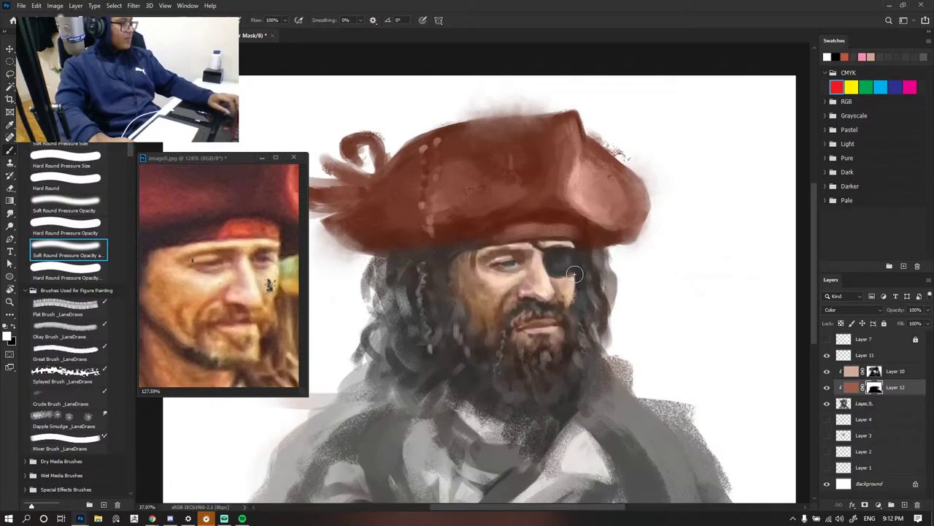
scroll(621, 272, "down", 1)
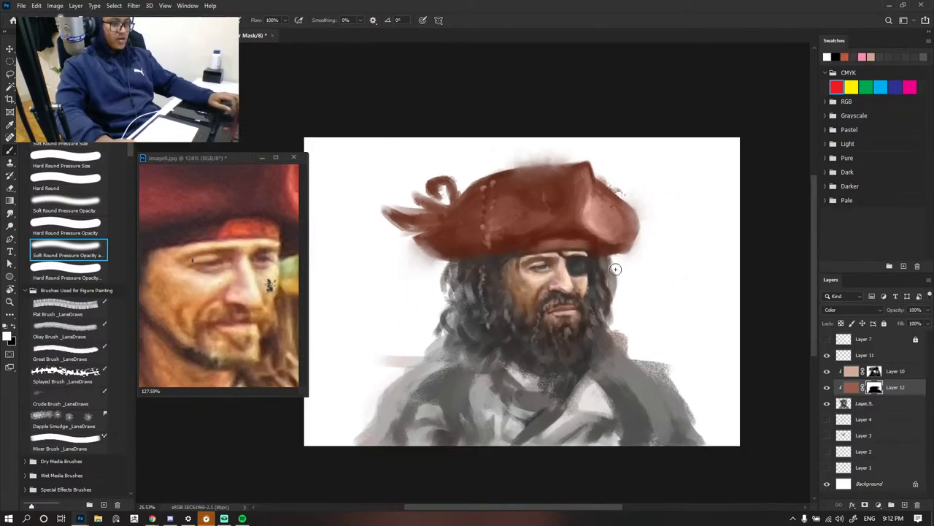
scroll(591, 244, "up", 2)
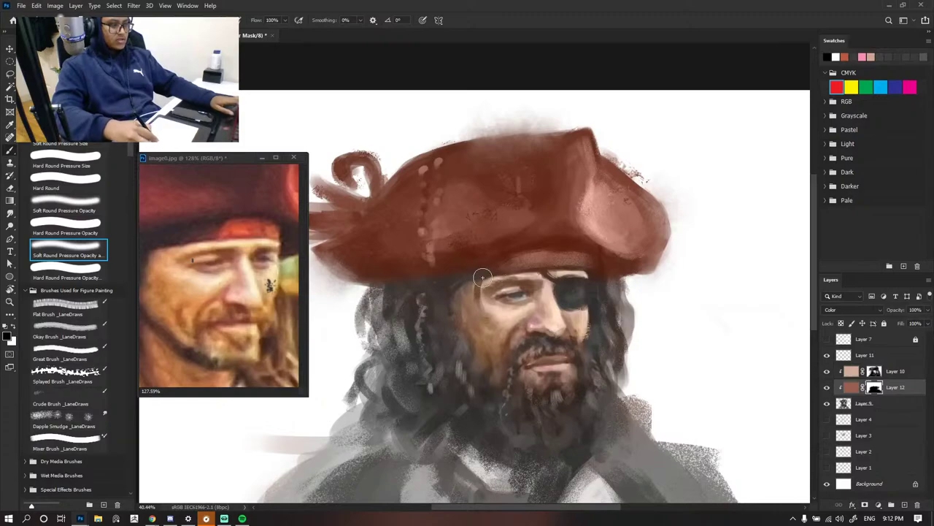
key("x")
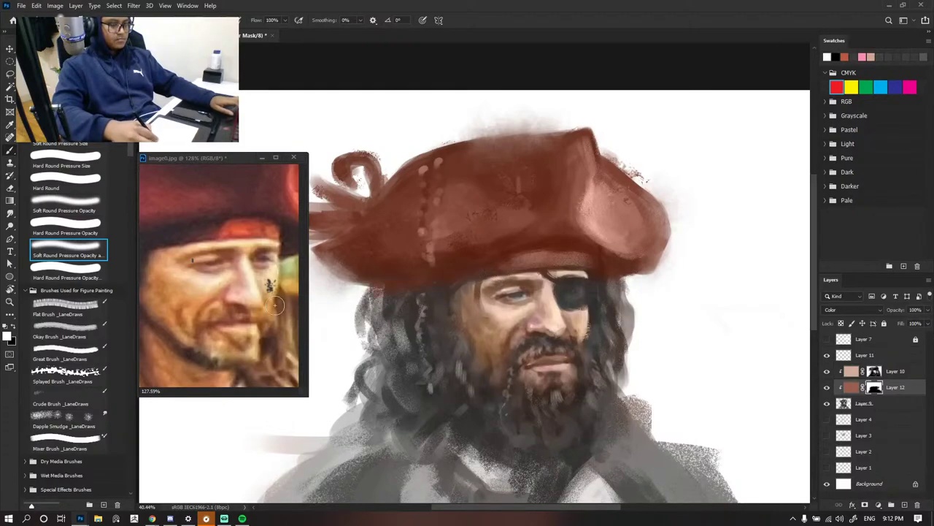
key("x")
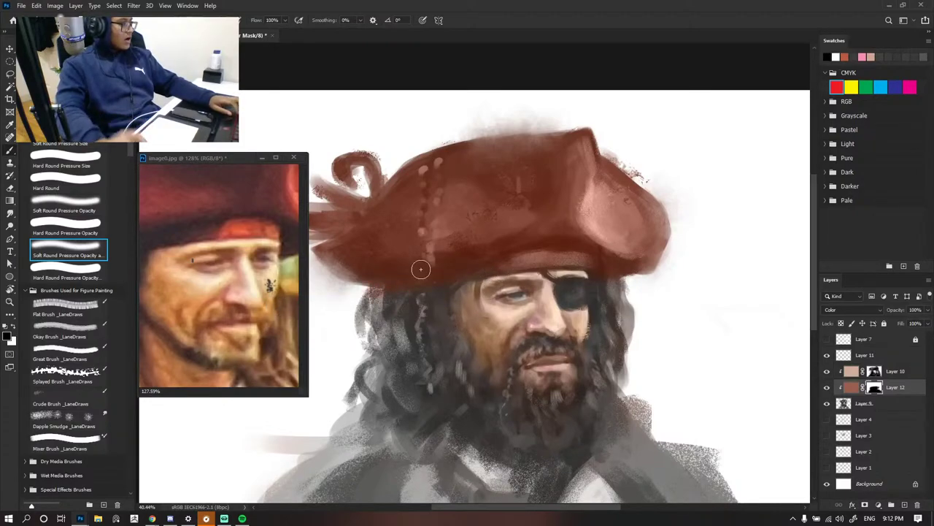
scroll(524, 294, "down", 5)
scroll(550, 296, "up", 3)
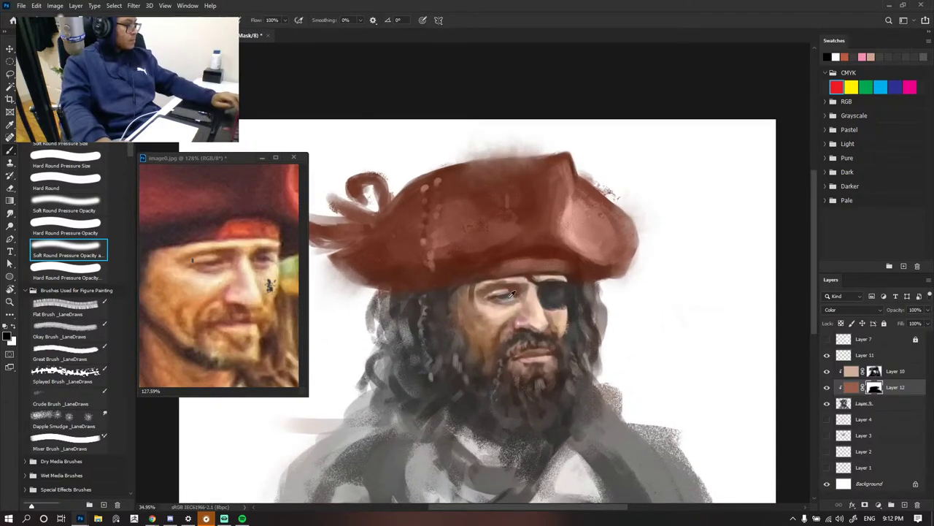
scroll(511, 294, "down", 2)
scroll(518, 281, "up", 3)
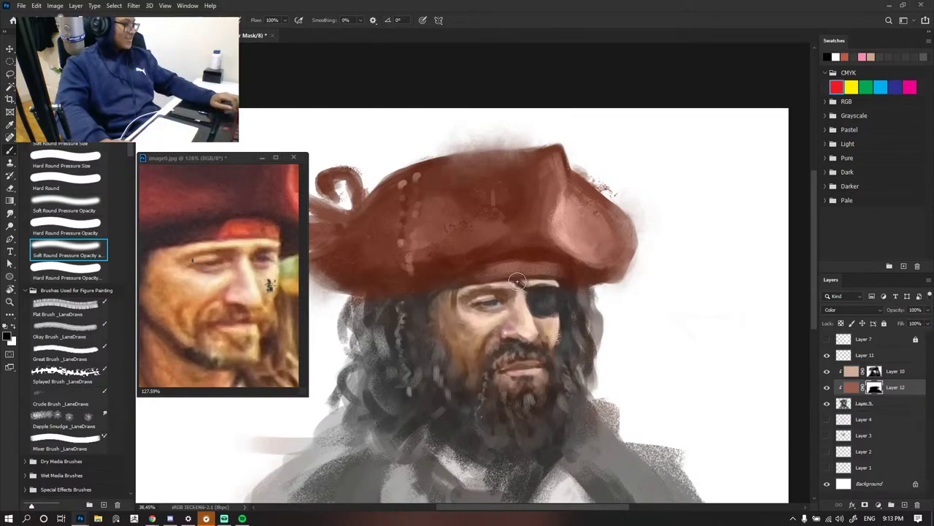
scroll(555, 285, "down", 1)
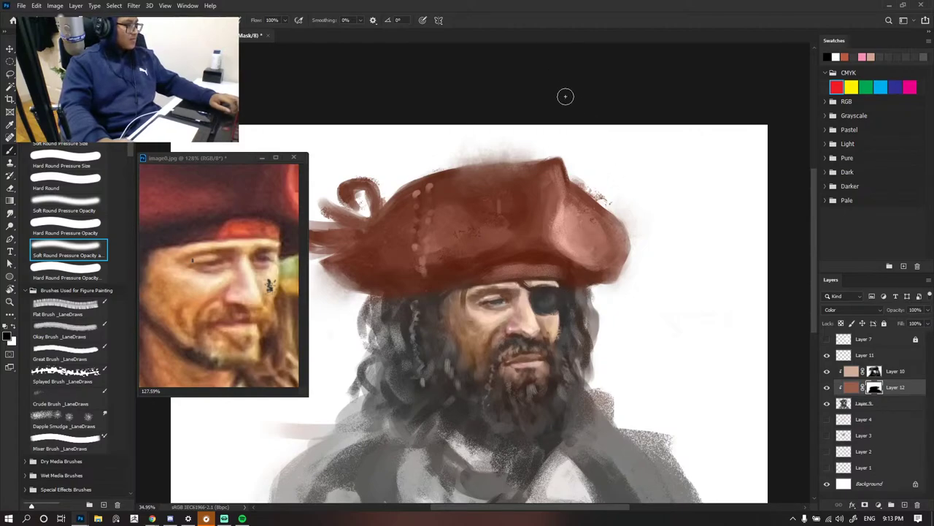
scroll(521, 226, "down", 1)
scroll(520, 241, "up", 2)
scroll(520, 241, "down", 3)
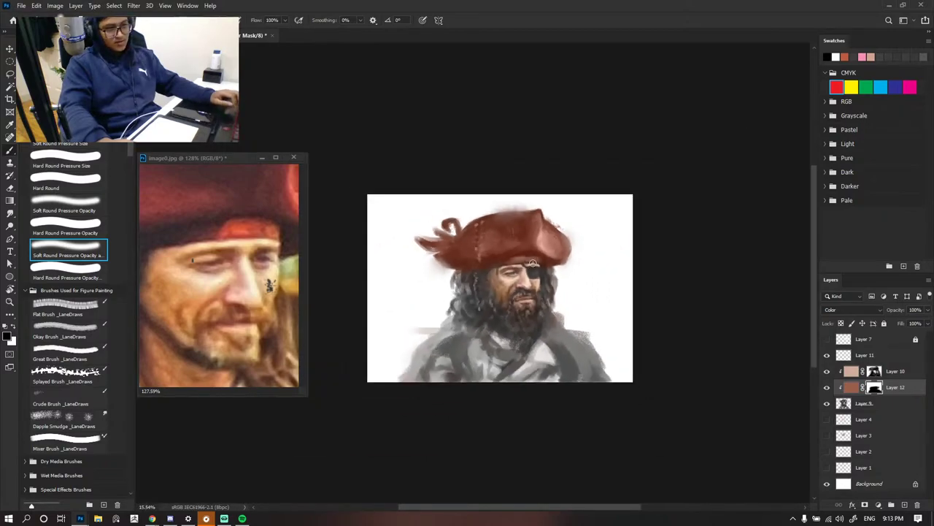
scroll(517, 270, "up", 2)
- Try painting black on Layer 12 itself along the hat above the brim instead of on its mask
left_click(854, 387)
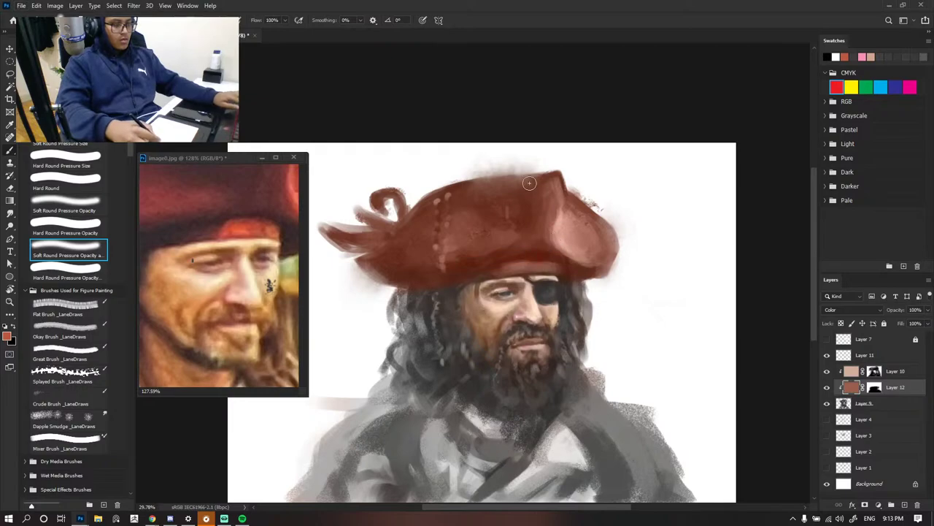
left_click(146, 20)
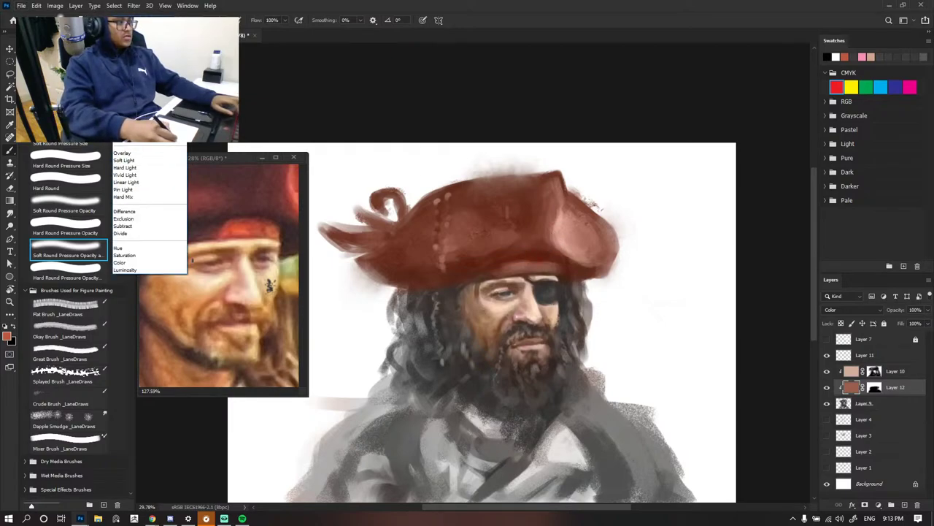
left_click(135, 28)
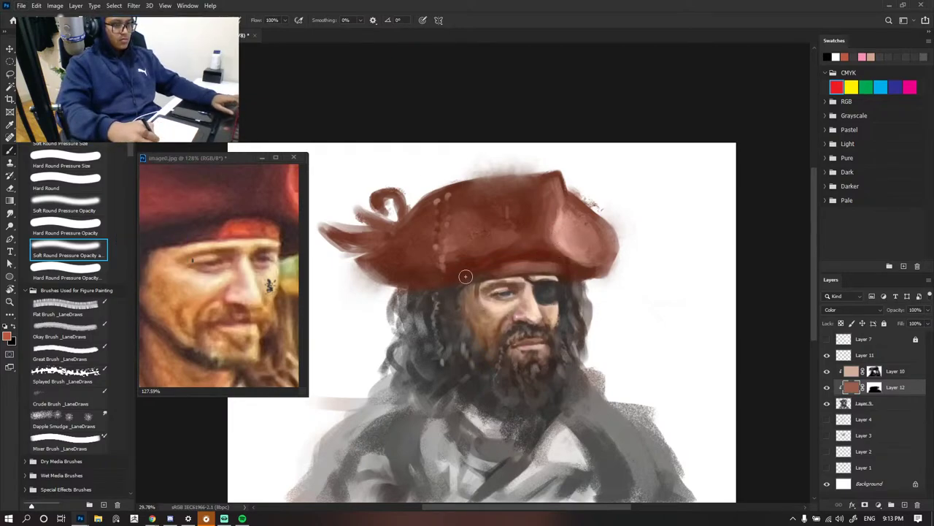
key("x")
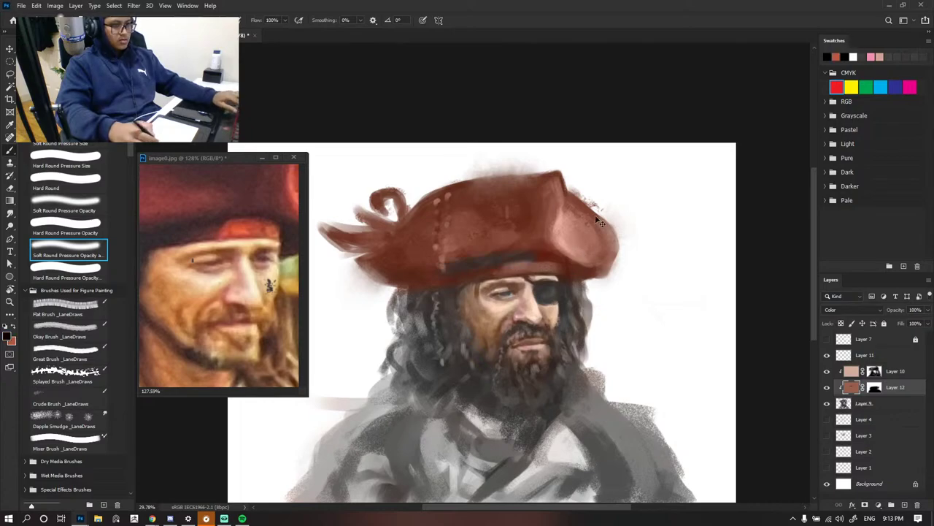
- Lower Layer 12's opacity to 52% to soften the hat's red tint
scroll(591, 219, "down", 3)
scroll(563, 241, "up", 4)
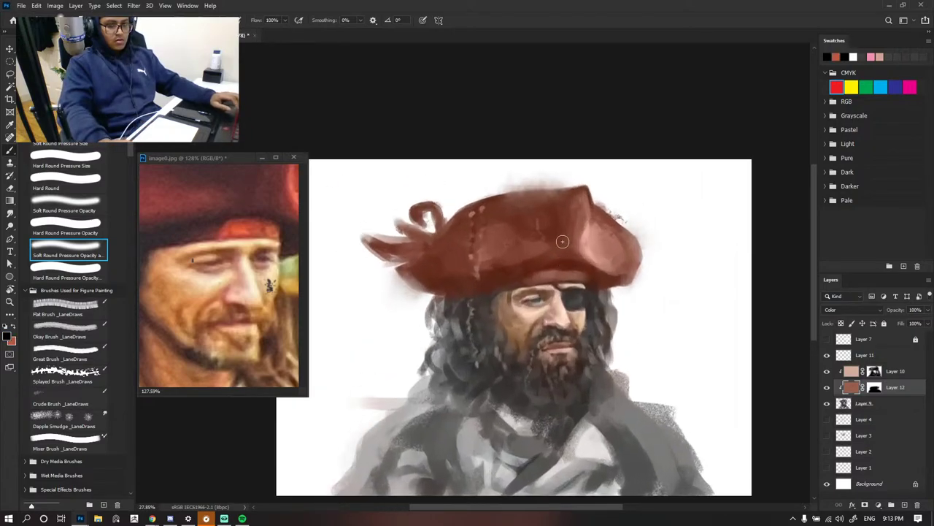
scroll(566, 241, "down", 2)
scroll(772, 357, "up", 3)
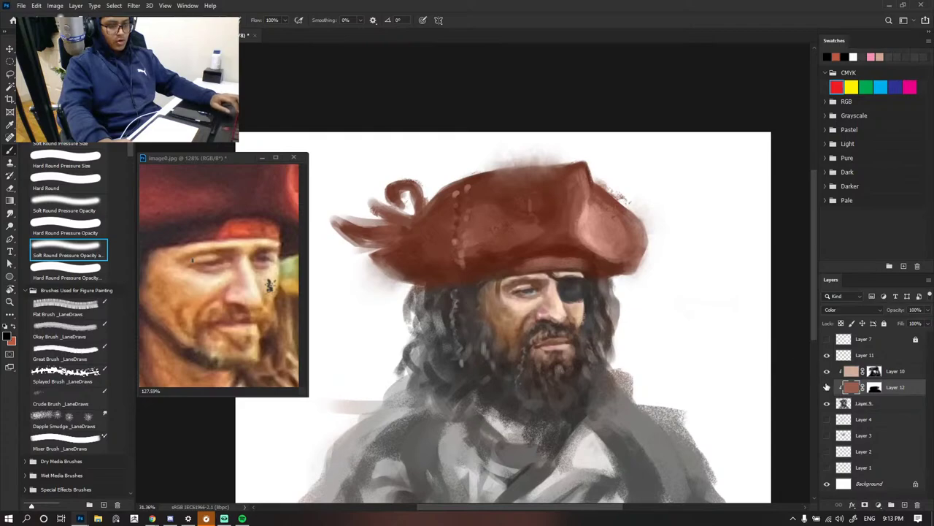
scroll(734, 358, "down", 3)
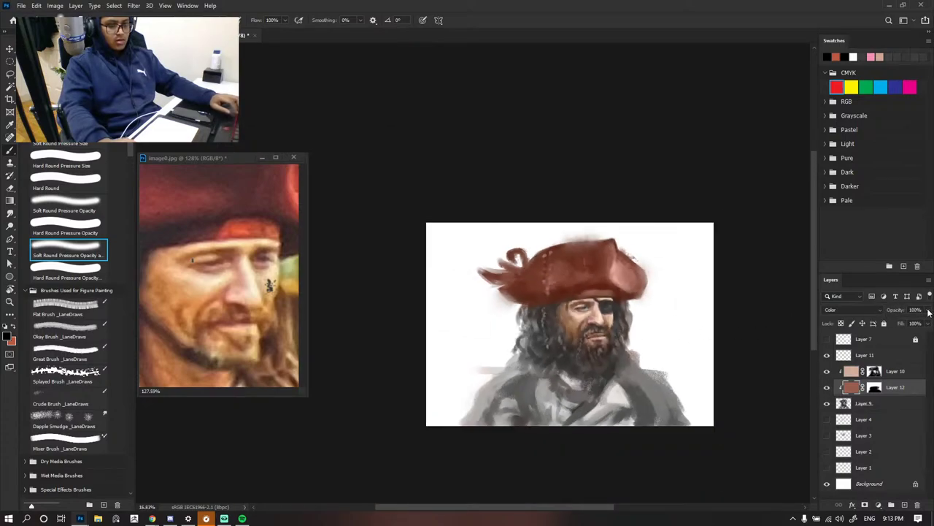
left_click(928, 310)
left_click_drag(922, 324, 909, 324)
left_click_drag(900, 323, 911, 323)
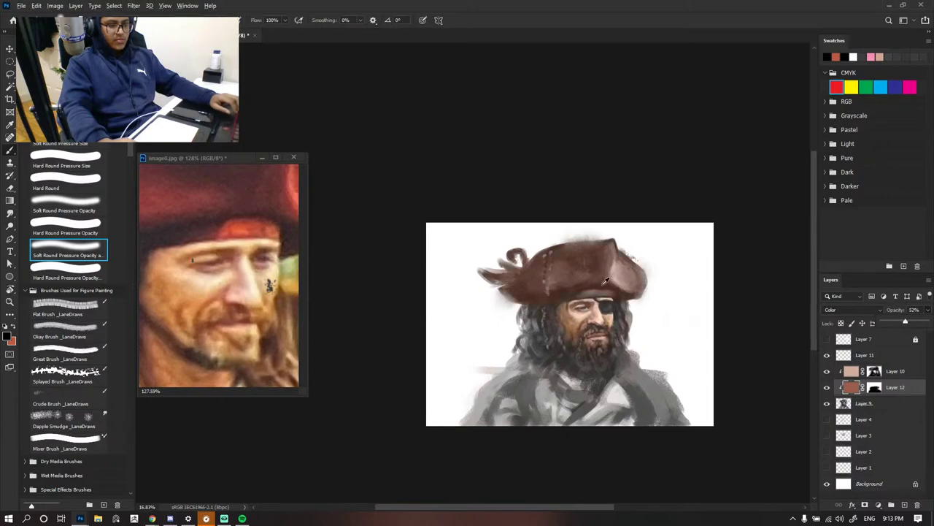
- Examine the softened hat colour and view the whole hat in the reference photo for comparison
scroll(603, 286, "up", 3)
scroll(603, 286, "down", 2)
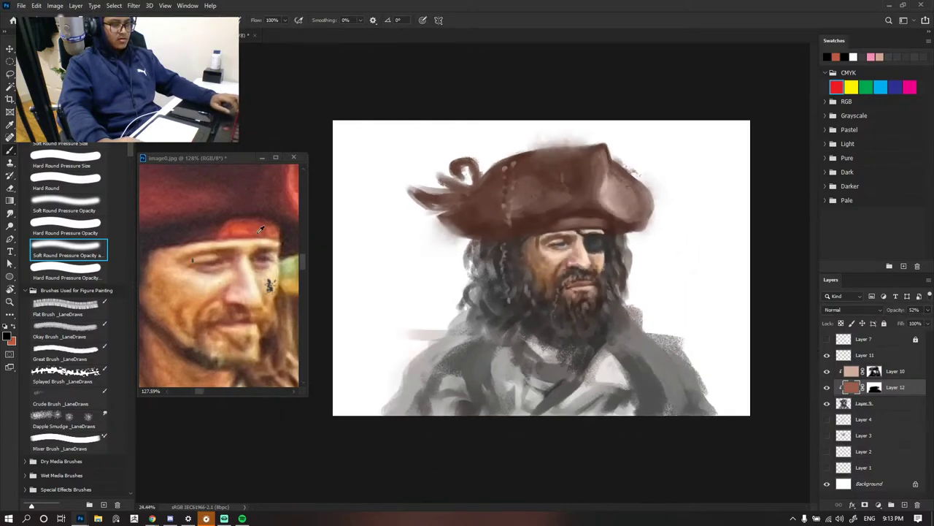
scroll(224, 236, "down", 3)
scroll(224, 236, "down", 2)
key("v")
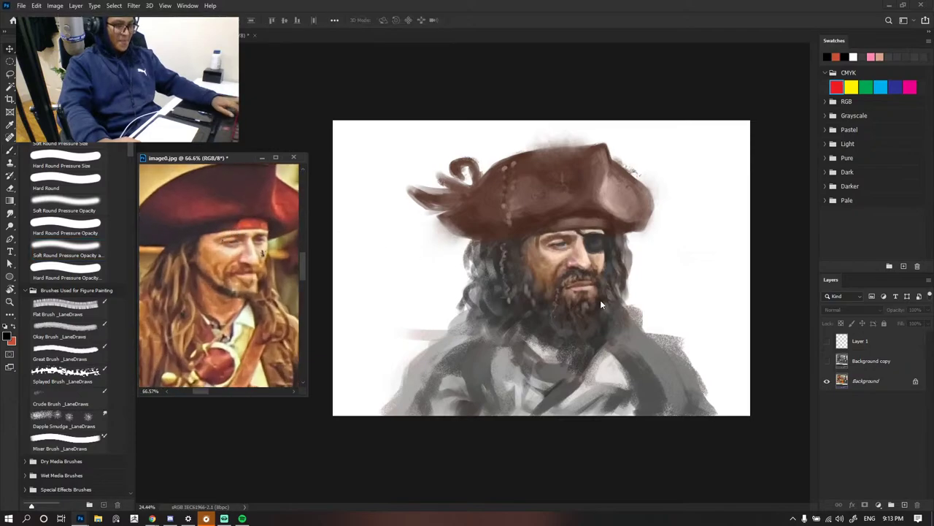
scroll(235, 245, "down", 2)
scroll(235, 246, "up", 2)
- Toggle Layer 12's visibility to compare the portrait with and without the hat tint
left_click(547, 259)
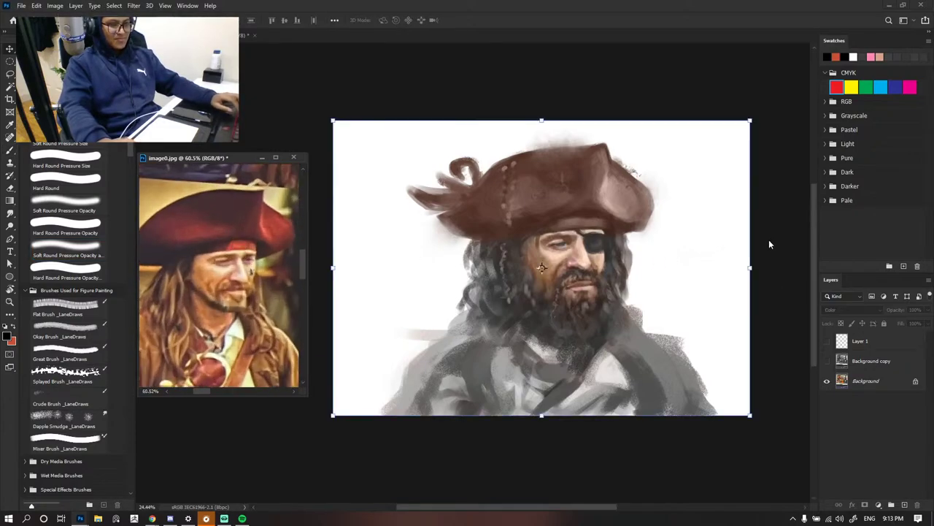
left_click(830, 390)
scroll(565, 171, "down", 5)
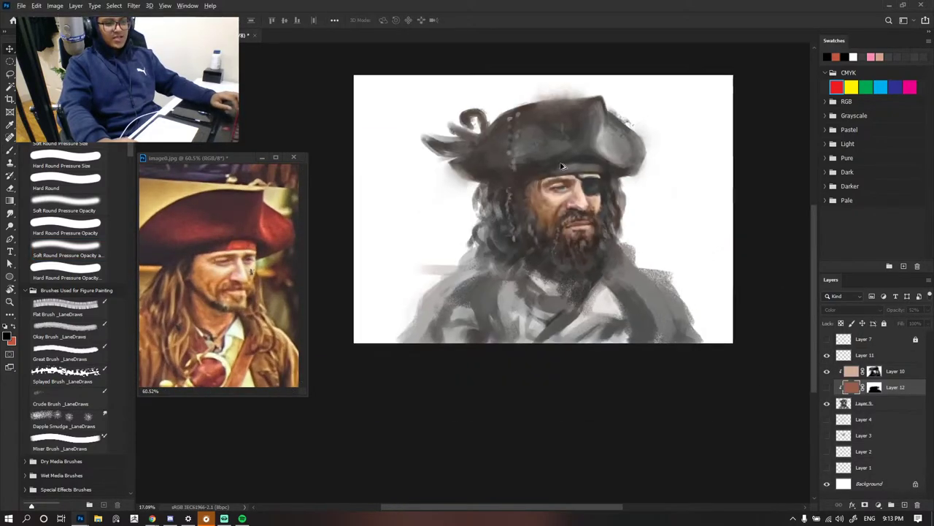
scroll(568, 167, "up", 4)
left_click(827, 388)
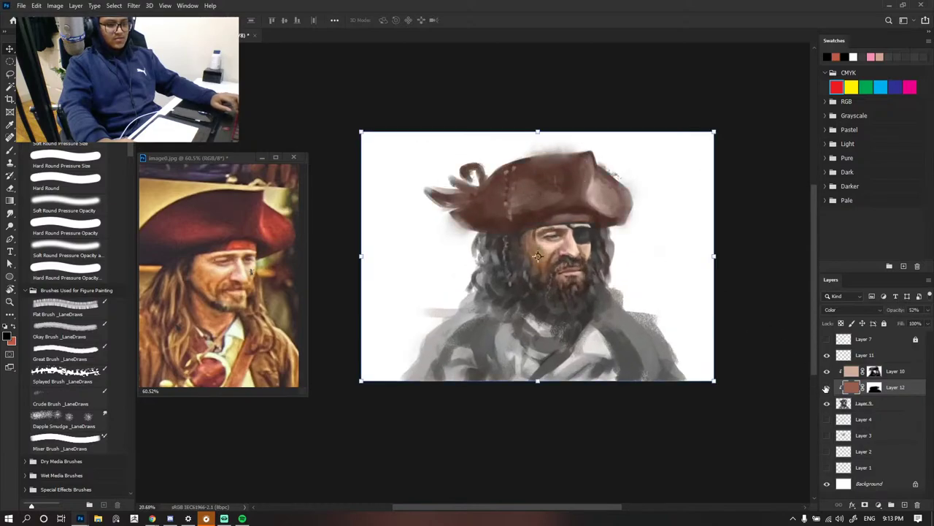
left_click(827, 388)
left_click(827, 387)
scroll(617, 235, "down", 4)
scroll(533, 239, "up", 4)
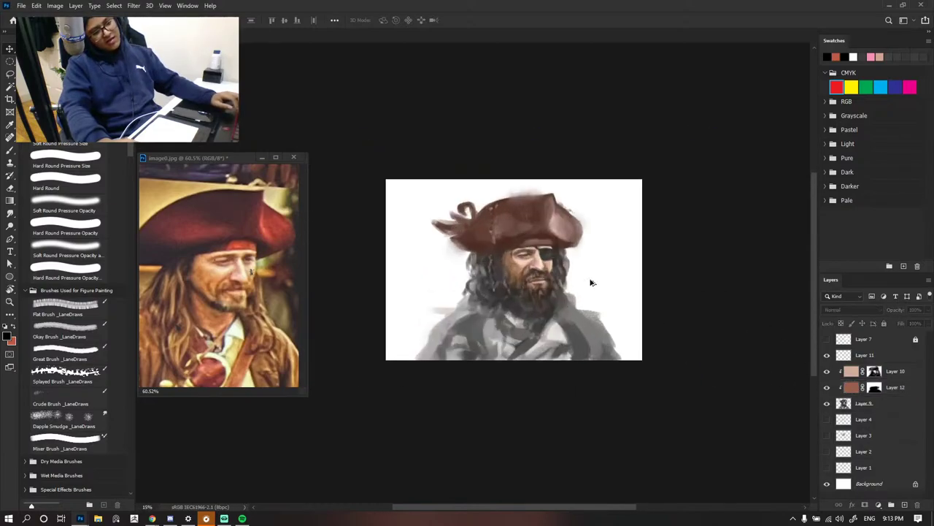
- Raise the saturation of Layer 12's red fill with a Hue/Saturation adjustment
scroll(534, 239, "up", 3)
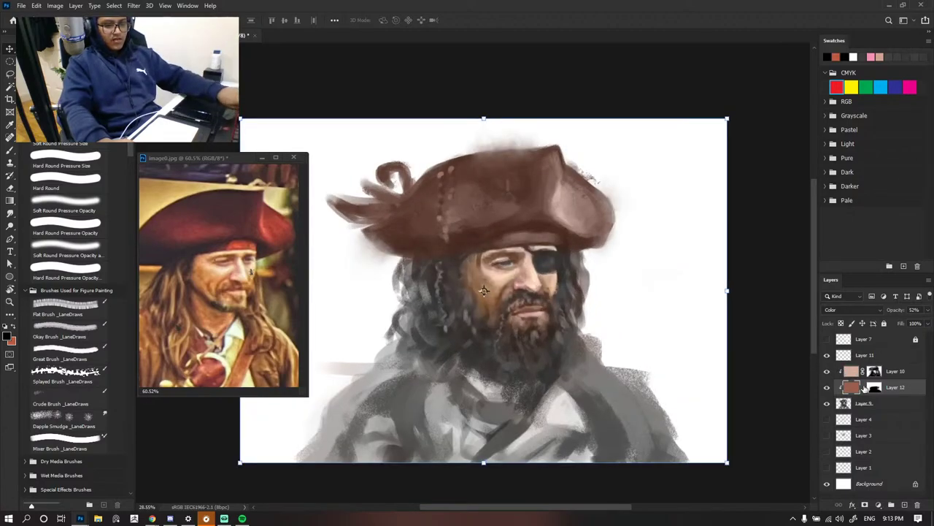
key("ctrl+u")
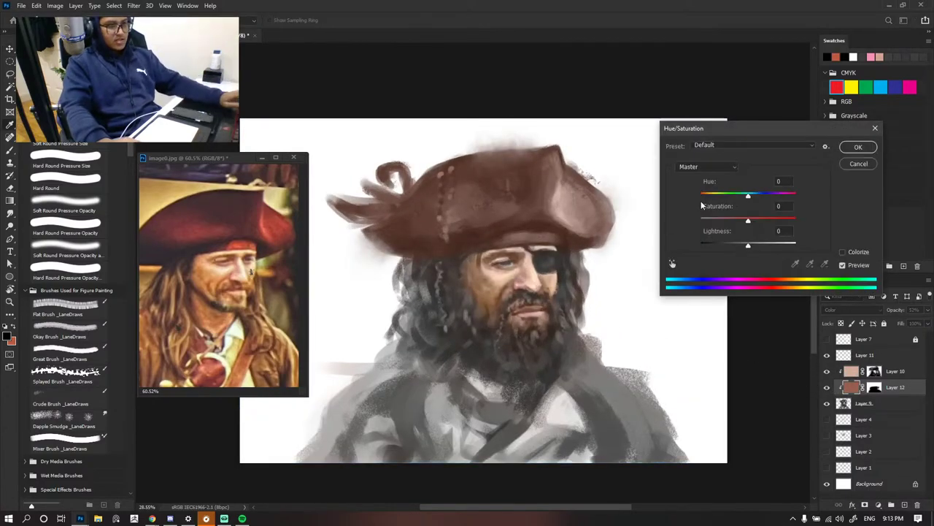
left_click_drag(748, 220, 764, 221)
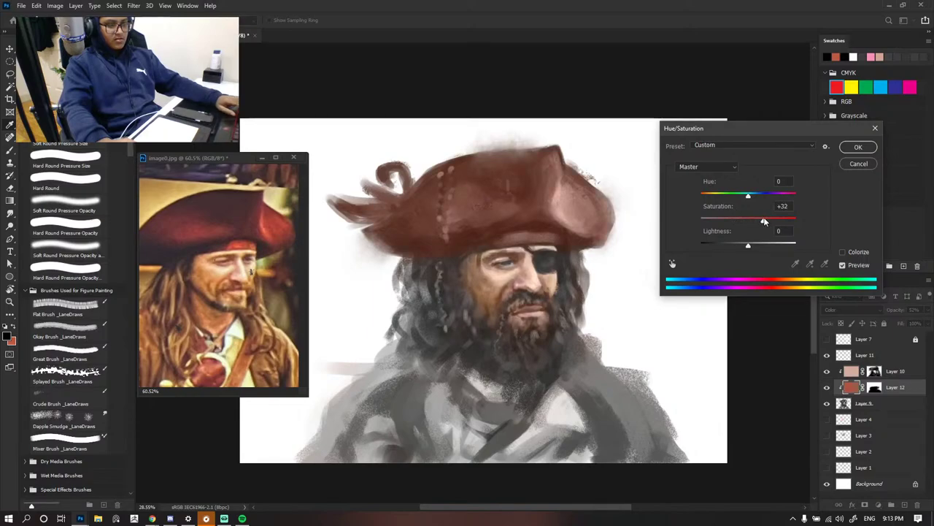
left_click(858, 148)
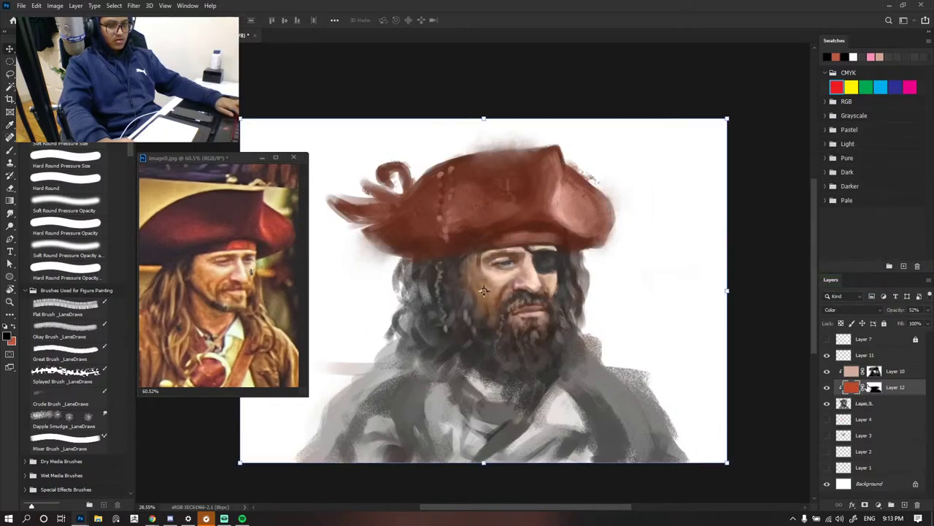
- Paint black on Layer 12's mask with an enlarged soft brush to fade the red across the hat's crown and brim
key("b")
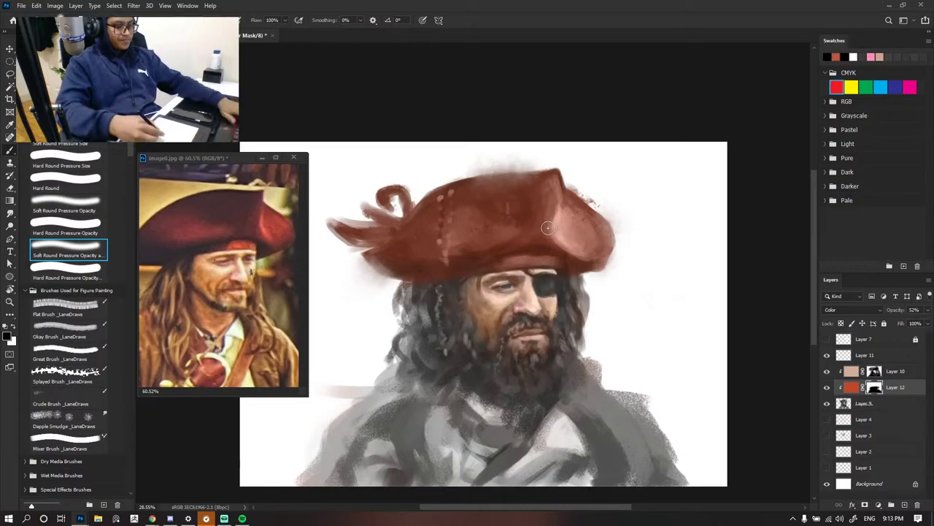
key("]")
key("]")
key("]")
key("]")
key("]")
key("]")
key("]")
key("]")
key("]")
key("]")
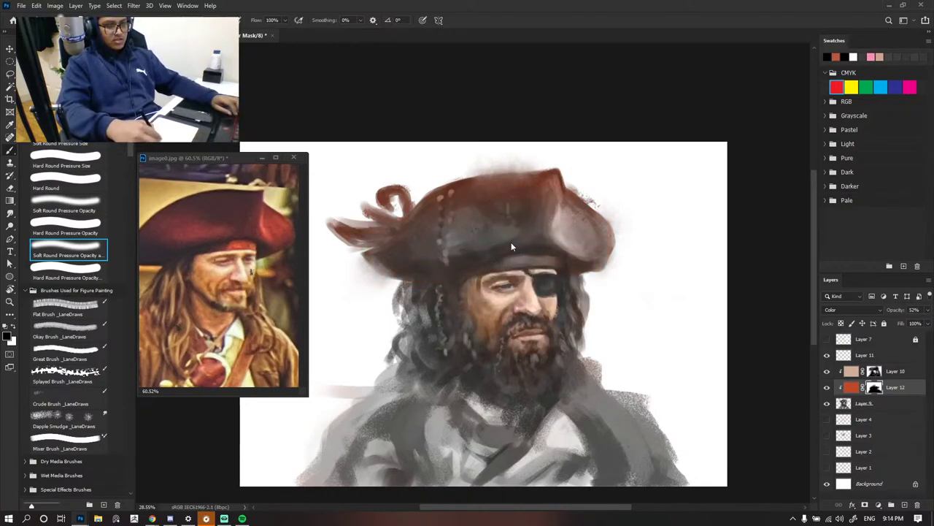
mouse_move(512, 243)
left_mouse_down()
mouse_move(609, 176)
mouse_move(404, 230)
mouse_move(534, 216)
left_mouse_up()
- Alternate white and black on Layer 12's mask to bring some red back into the hat's crown and feather-side brim
key("x")
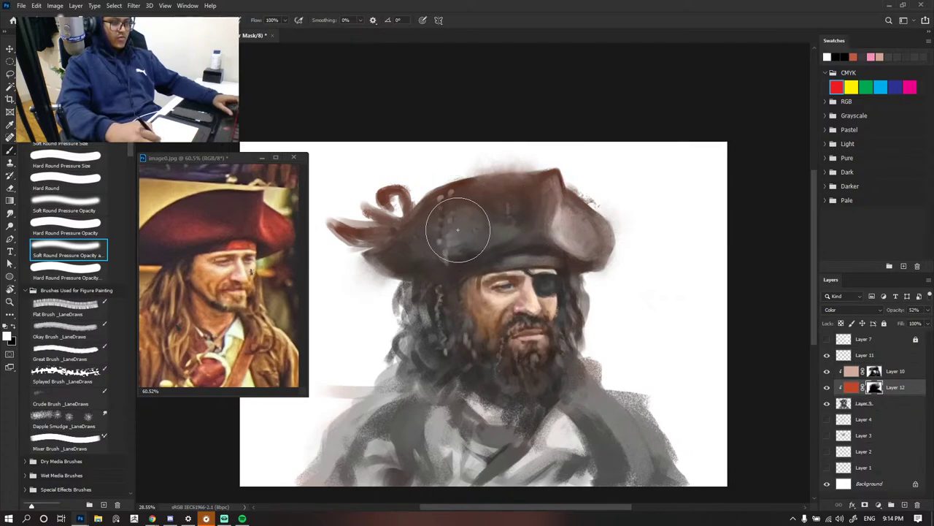
mouse_move(458, 230)
left_mouse_down()
mouse_move(508, 233)
mouse_move(493, 229)
mouse_move(516, 217)
left_mouse_up()
key("x")
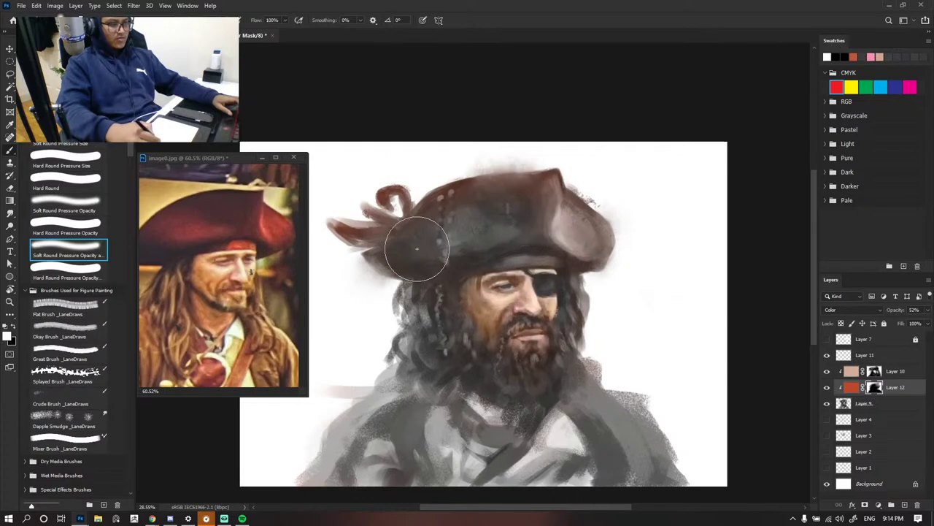
key("x")
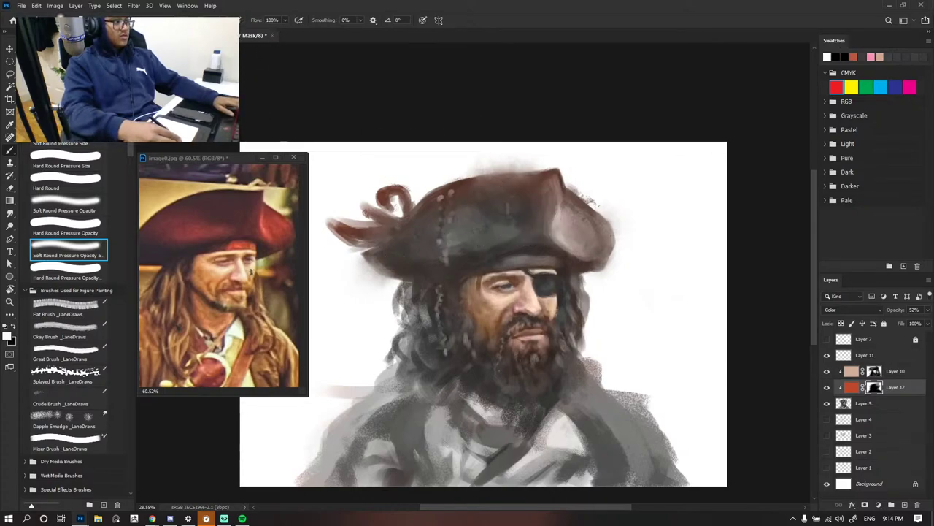
left_click(146, 20)
left_click(135, 29)
mouse_move(494, 251)
left_mouse_down()
mouse_move(472, 235)
mouse_move(481, 254)
left_mouse_up()
key("x")
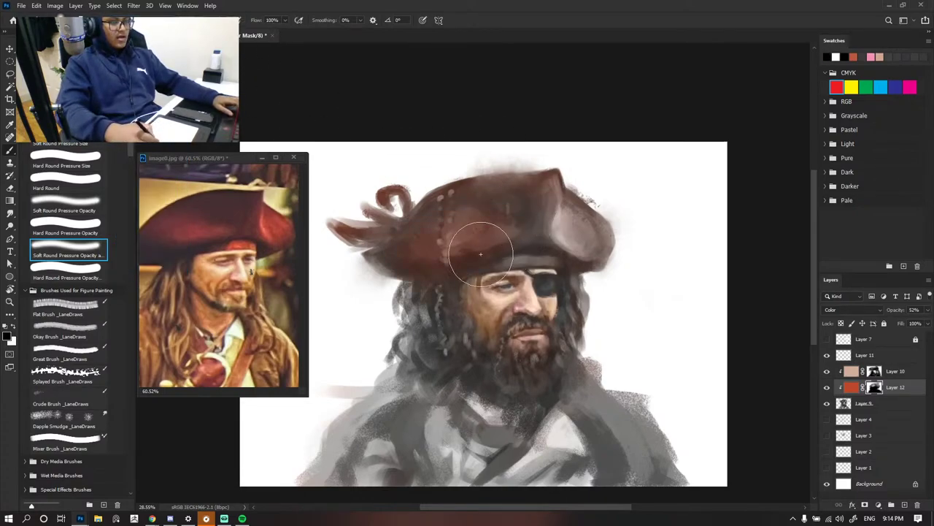
- Paint black on Layer 12's mask over the hat's crown, stitching and feather-side brim to mute the red again
scroll(605, 190, "down", 3, "alt")
scroll(605, 194, "up", 1, "alt")
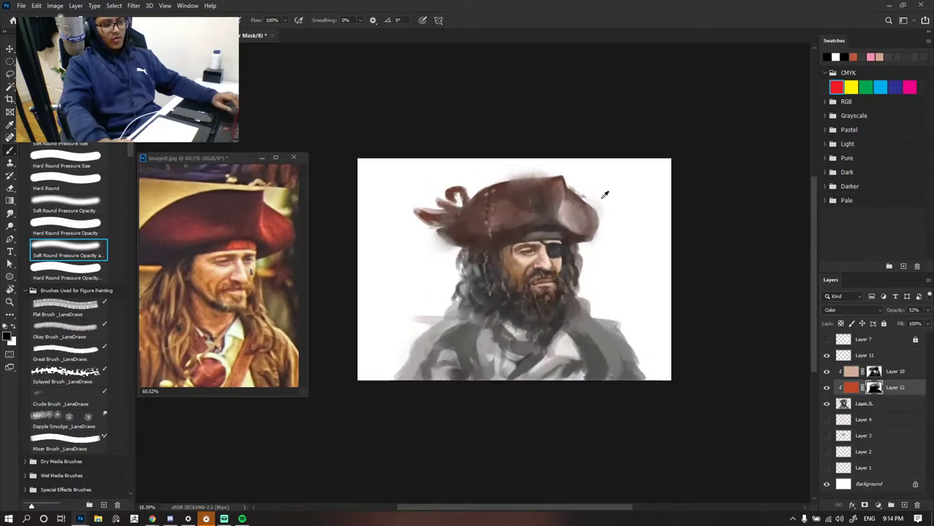
scroll(605, 194, "up", 2, "alt")
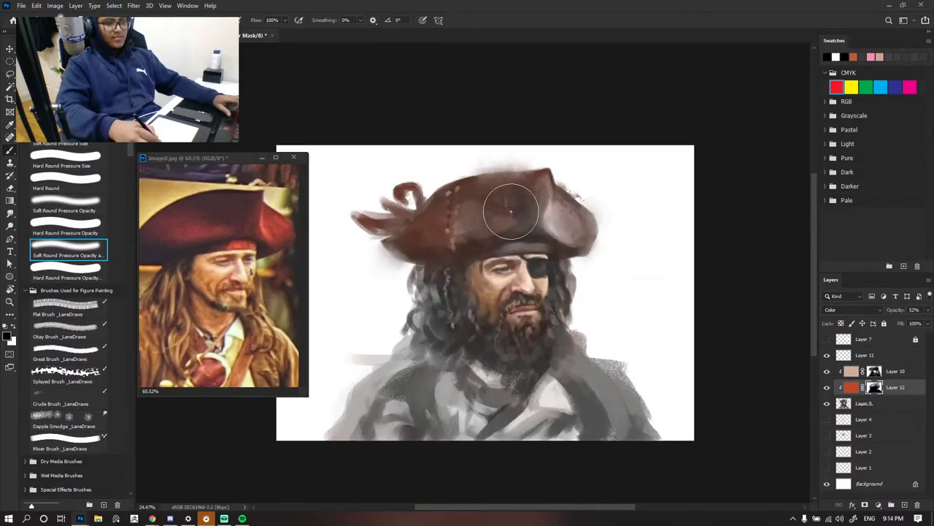
left_click_drag(511, 211, 496, 223)
scroll(435, 248, "up", 2, "alt")
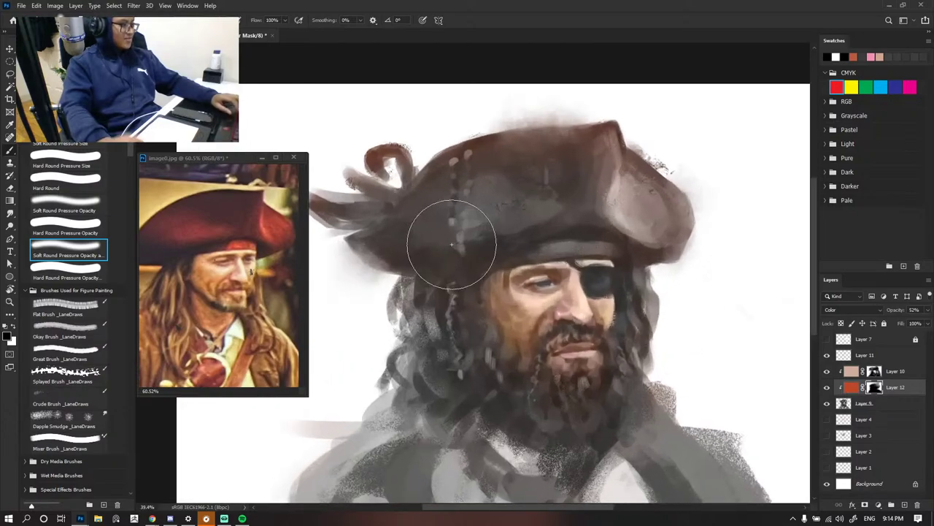
mouse_move(474, 205)
left_mouse_down()
mouse_move(503, 222)
mouse_move(503, 254)
mouse_move(516, 267)
mouse_move(491, 256)
left_mouse_up()
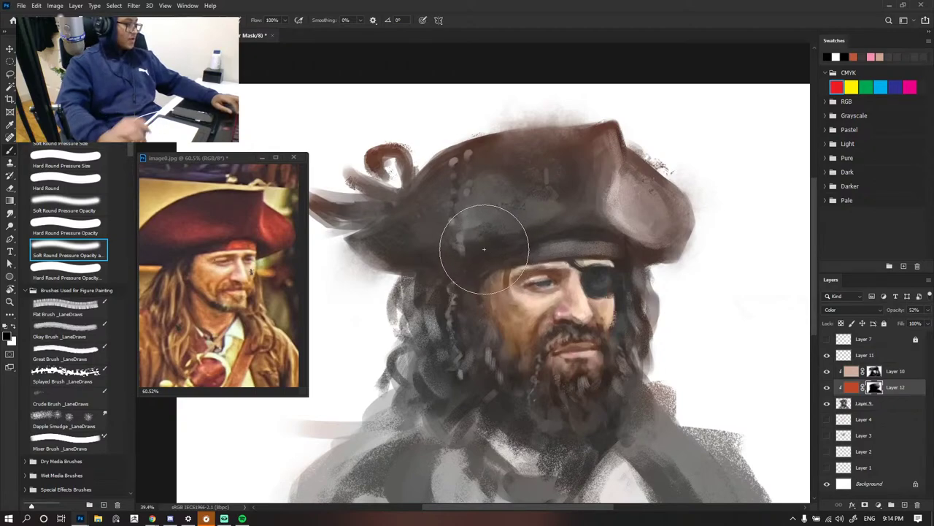
- Paint white on Layer 12's mask over the middle of the crown and the stitching to restore a soft brownish red
scroll(483, 250, "down", 4)
scroll(530, 234, "up", 1)
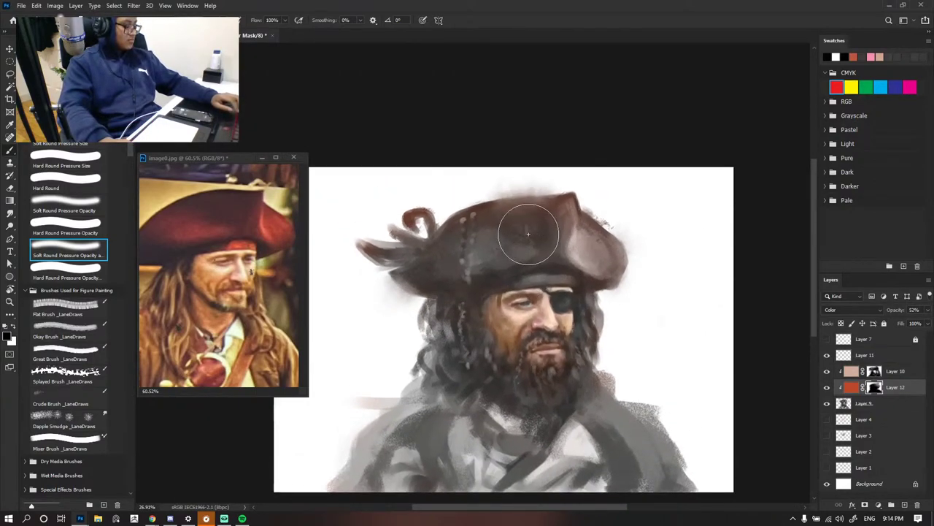
scroll(527, 235, "up", 2)
scroll(524, 238, "down", 2)
scroll(515, 240, "up", 3)
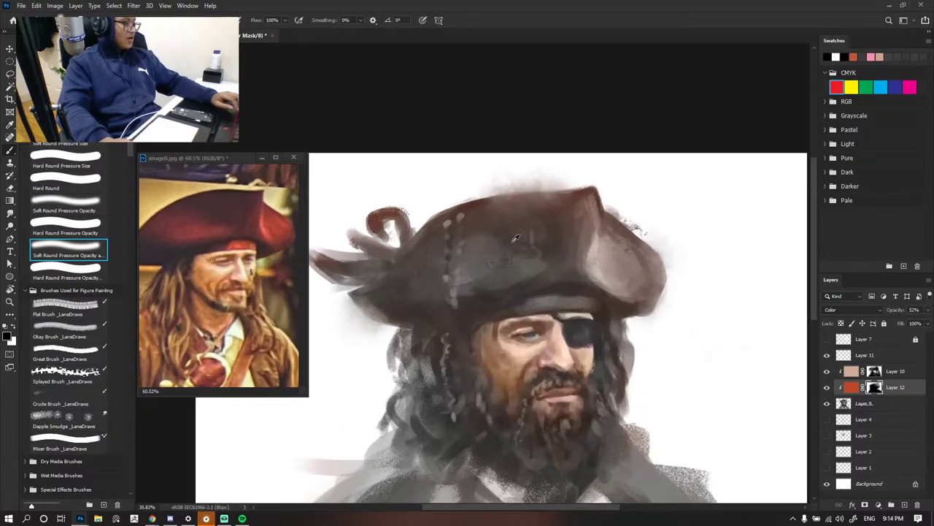
scroll(511, 235, "down", 1, "alt")
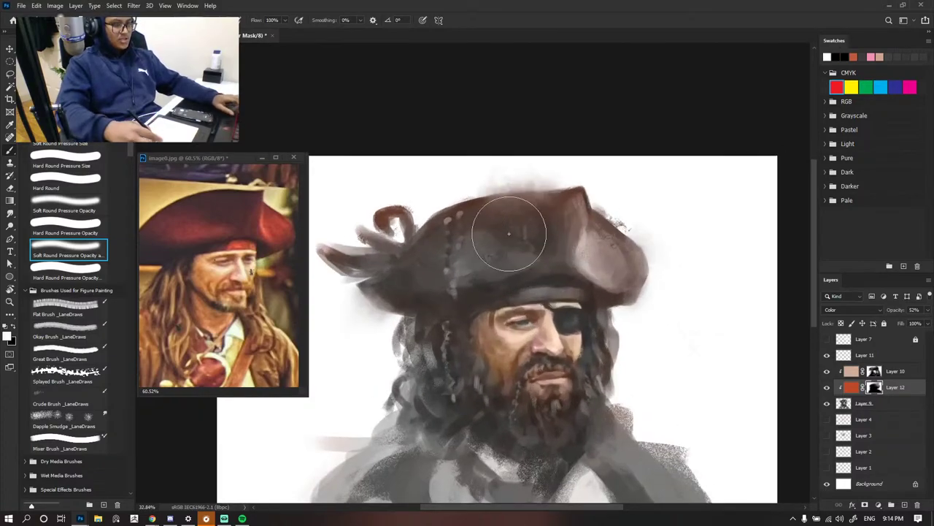
mouse_move(509, 233)
left_mouse_down()
mouse_move(486, 257)
mouse_move(453, 261)
mouse_move(590, 223)
mouse_move(453, 239)
left_mouse_up()
key("x")
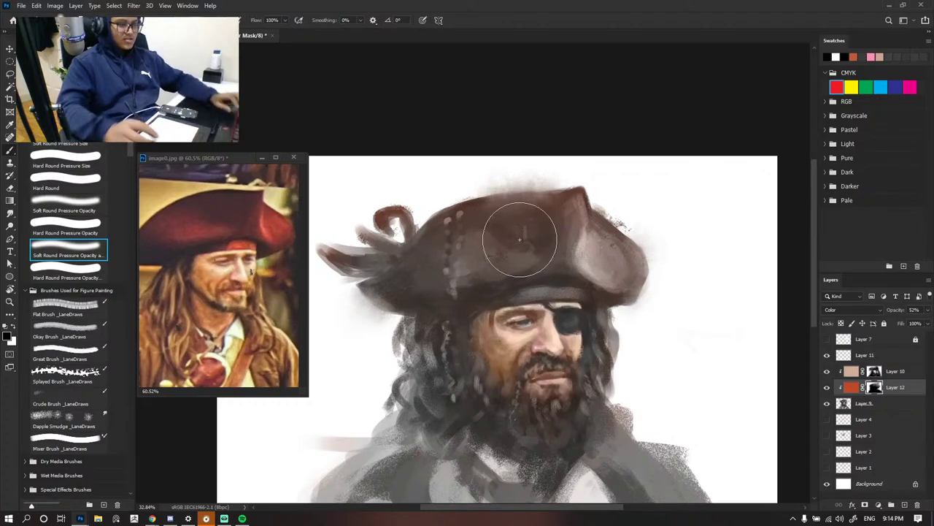
- Compare the hat's muted red with the hat in the reference photo, viewing more of the photo
scroll(617, 206, "up", 1)
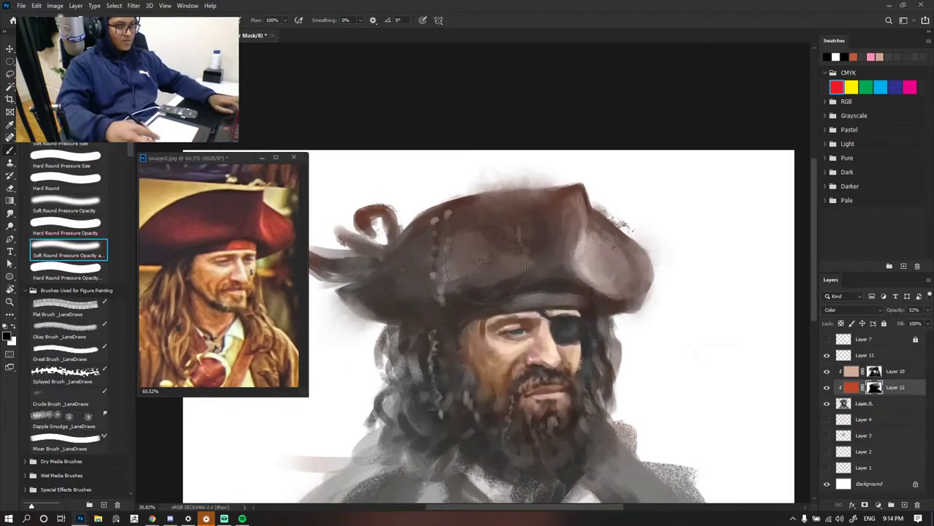
scroll(522, 249, "down", 3)
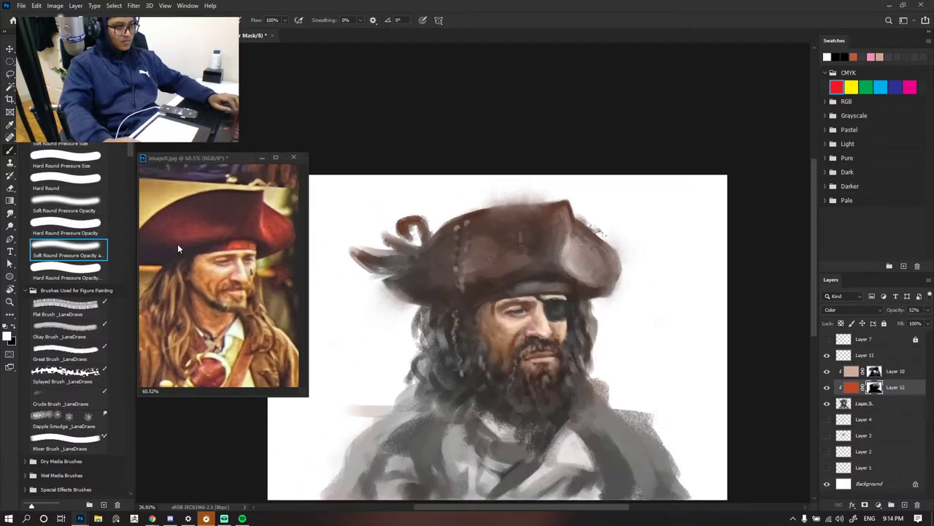
scroll(178, 249, "down", 3)
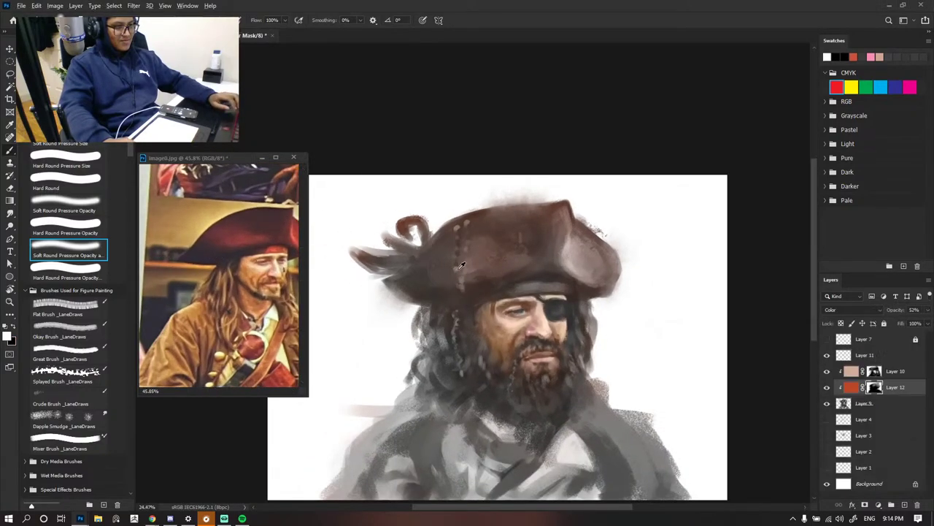
- Paint black on Layer 12's mask over the hat's crown, brim and feathers, with a light touch of white in the mid-crown
scroll(461, 264, "down", 2)
scroll(452, 263, "up", 5)
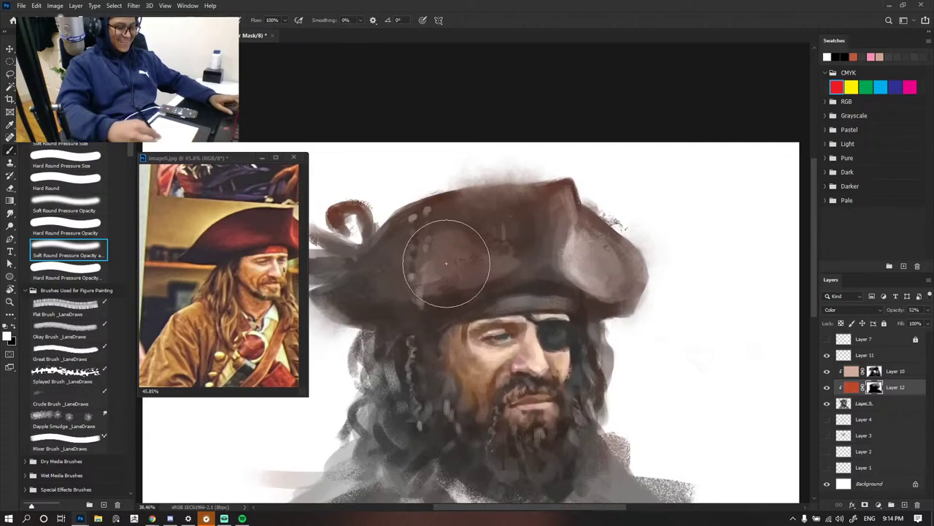
key("x")
mouse_move(445, 262)
left_mouse_down()
mouse_move(410, 289)
mouse_move(595, 215)
left_mouse_up()
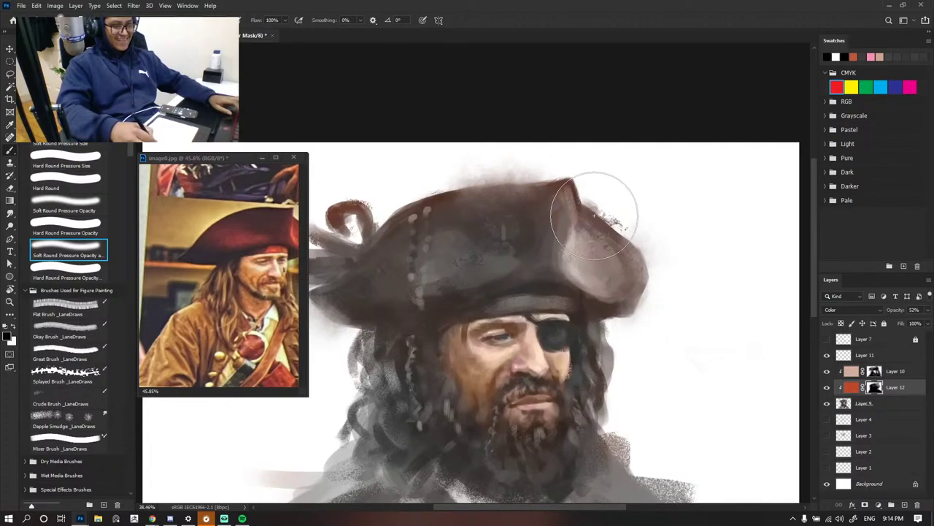
left_click_drag(419, 217, 544, 206)
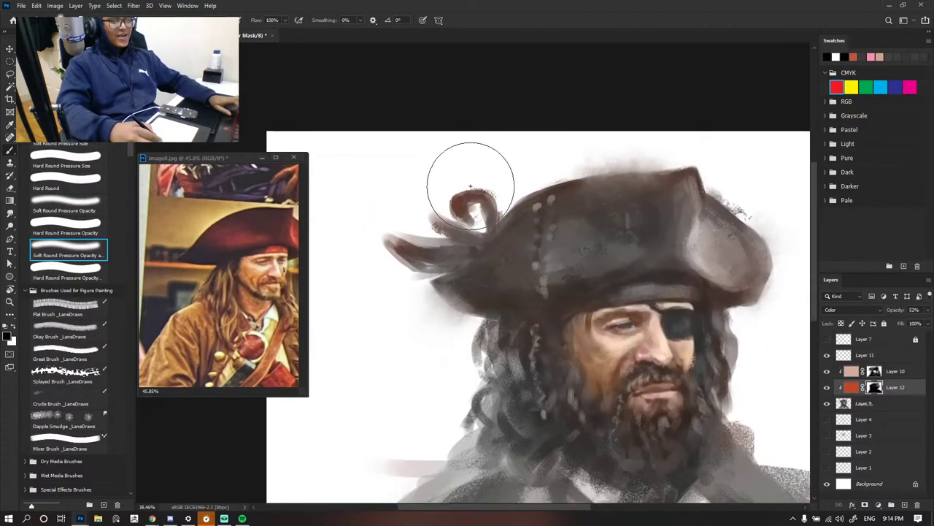
left_click_drag(471, 183, 472, 188)
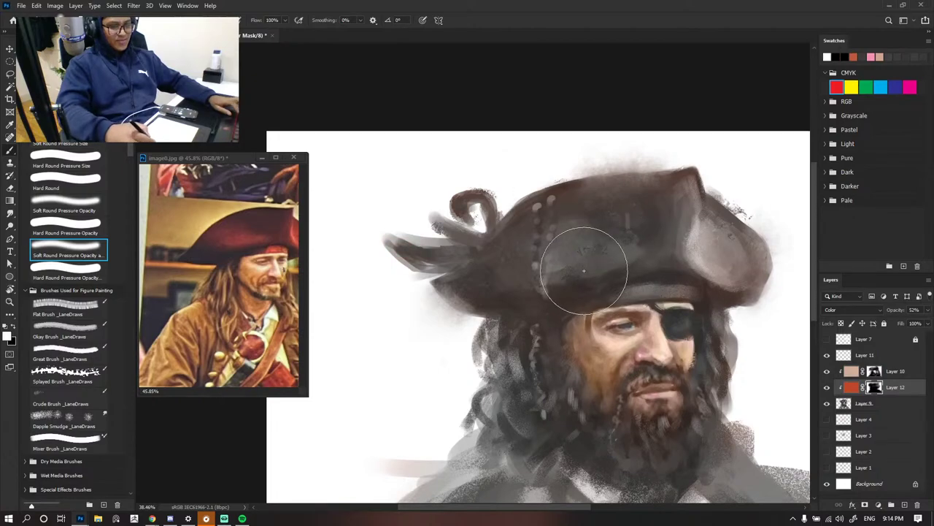
key("x")
key("x")
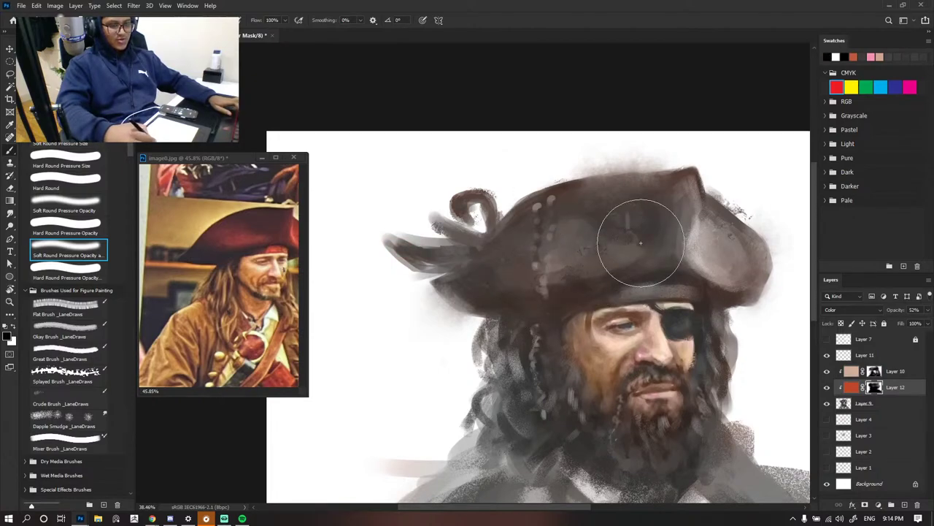
- Examine the muted hat colour against the face and the whole portrait at several magnifications
scroll(447, 146, "down", 11)
scroll(460, 152, "up", 7)
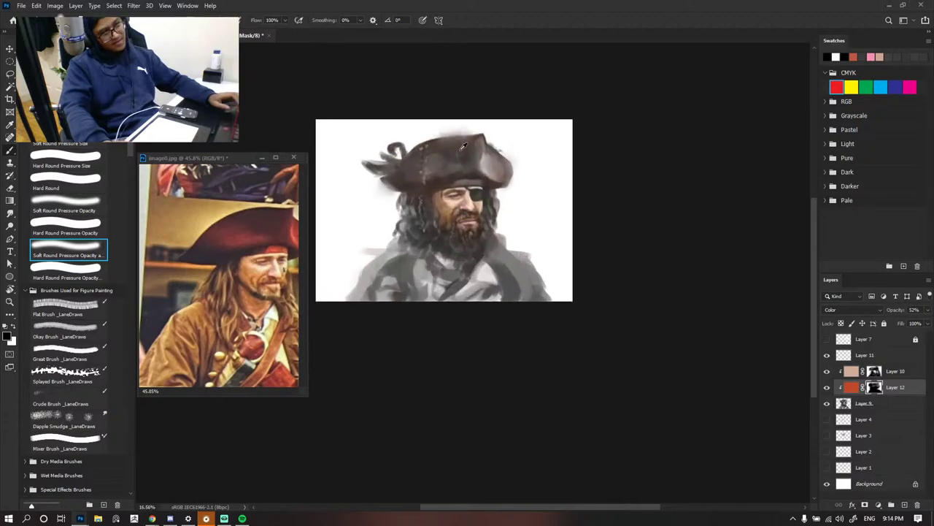
scroll(471, 158, "down", 5)
scroll(462, 198, "up", 6)
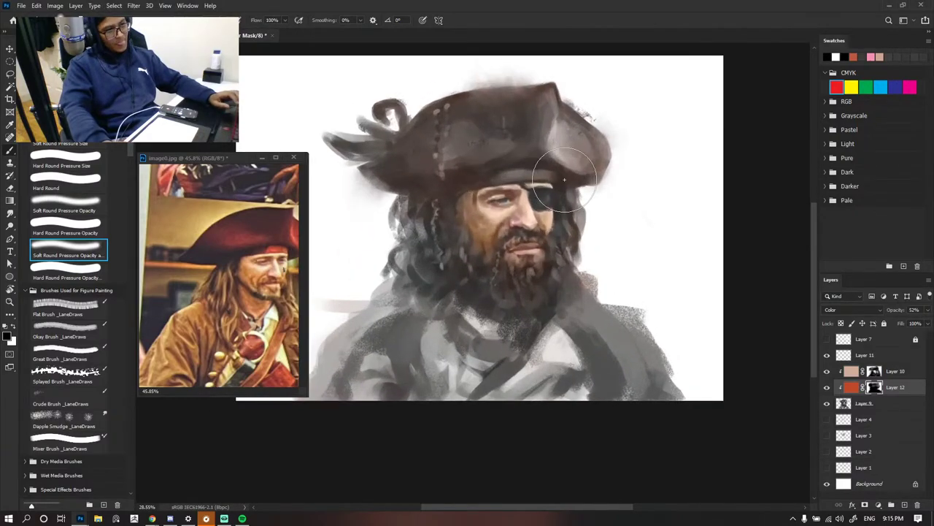
scroll(564, 267, "down", 5)
scroll(564, 266, "up", 2)
scroll(541, 219, "down", 1)
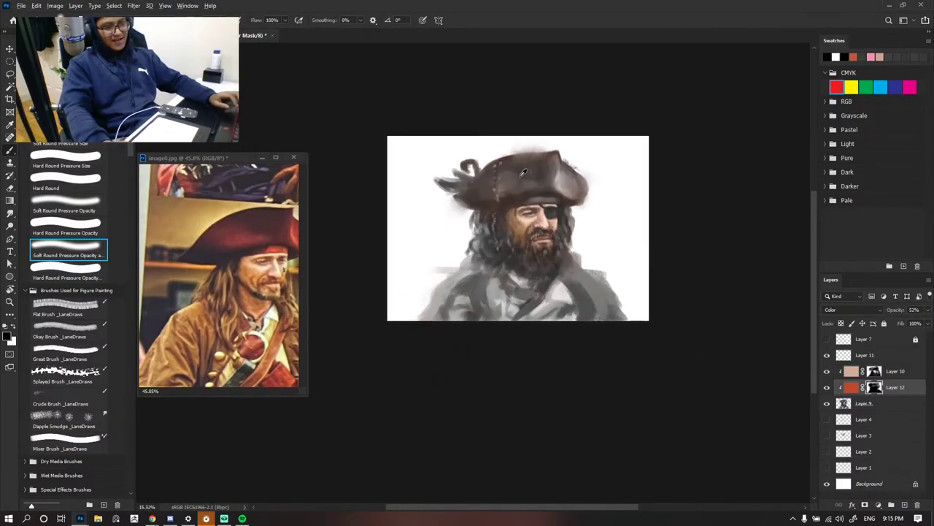
scroll(531, 195, "up", 1)
scroll(530, 195, "up", 2)
scroll(647, 253, "down", 1)
scroll(633, 263, "up", 2)
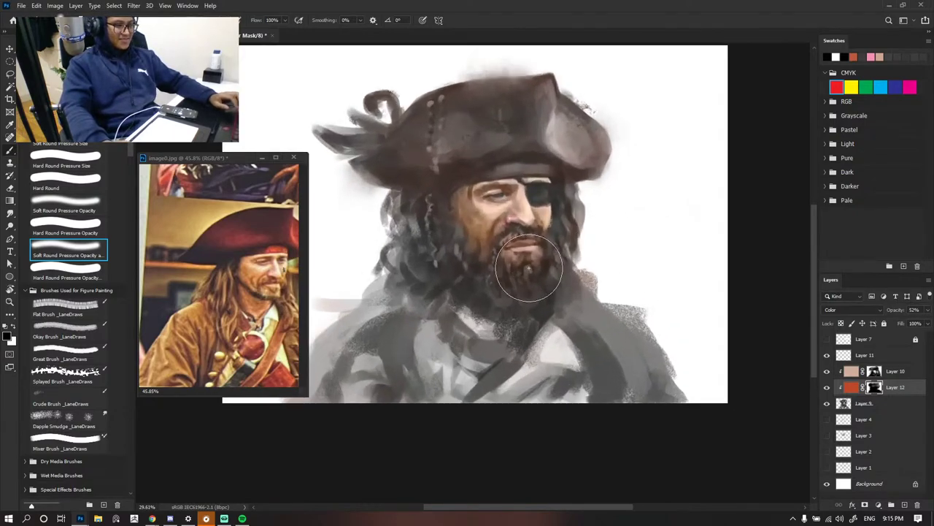
scroll(514, 232, "down", 1)
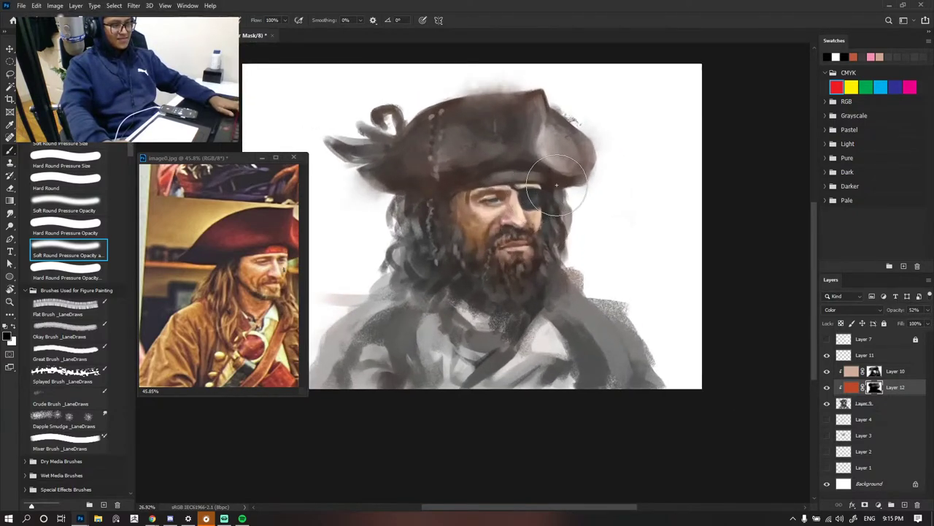
key("v")
scroll(549, 183, "up", 1)
scroll(549, 192, "down", 3)
scroll(546, 208, "up", 3)
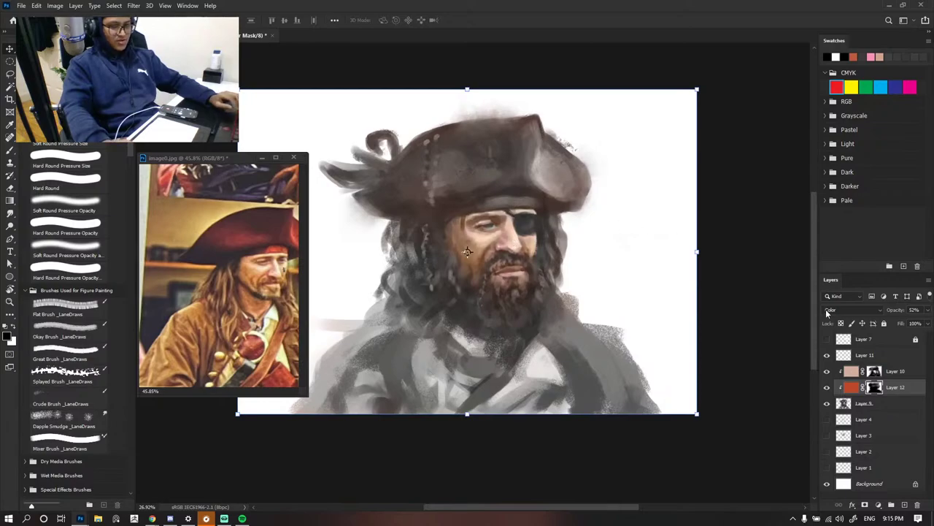
- Add a new layer clipped to the greyscale portrait layer, directly above it and beneath Layer 12
left_click(844, 403)
scroll(547, 233, "down", 3)
scroll(557, 240, "up", 4)
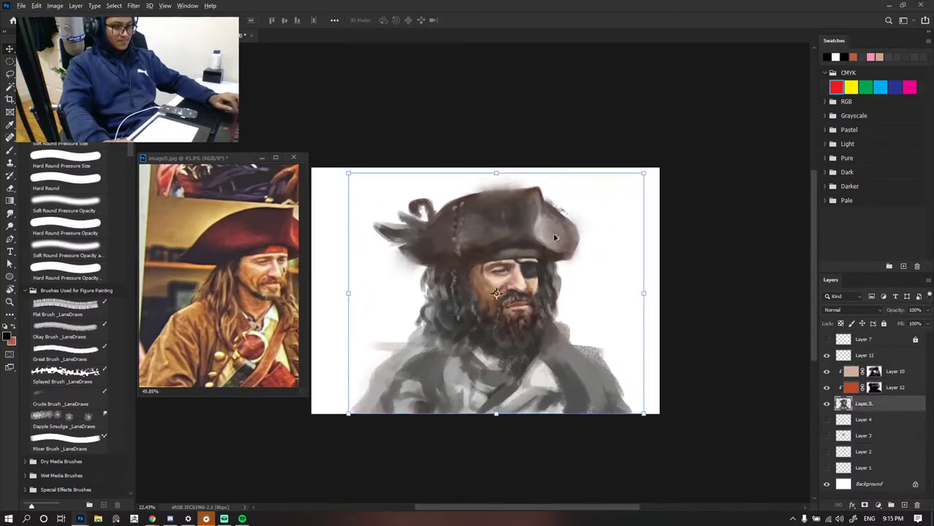
scroll(569, 250, "down", 3)
scroll(568, 251, "down", 1)
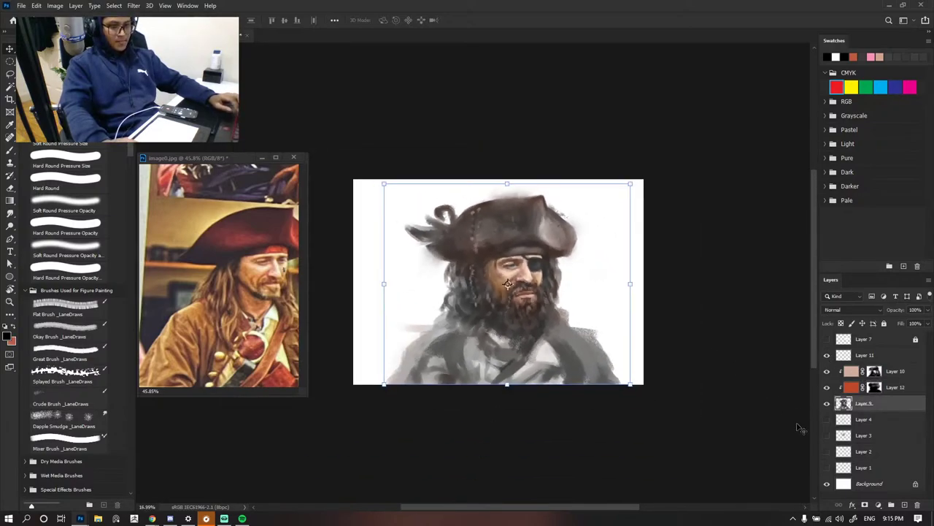
left_click(904, 505)
- Try a black gradient on Layer 13, rising from below the portrait toward the hat
key("g")
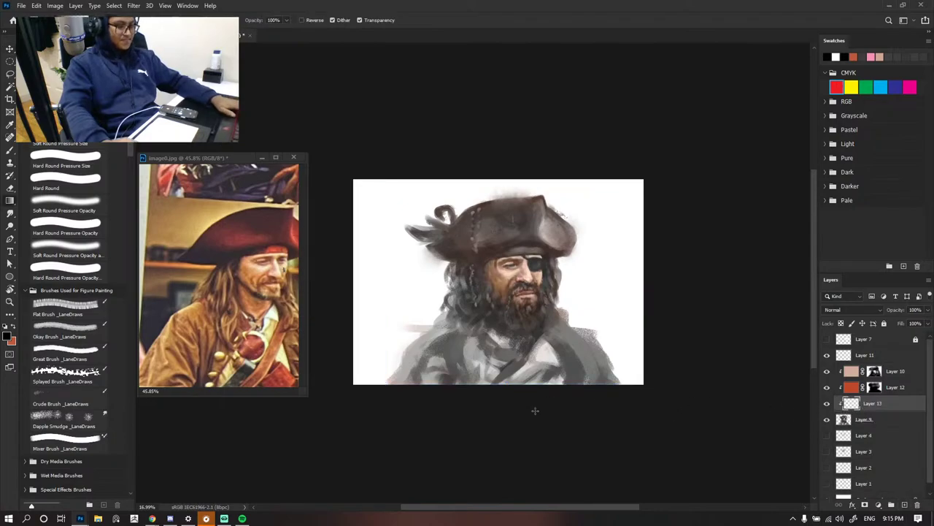
left_click_drag(536, 195, 533, 99)
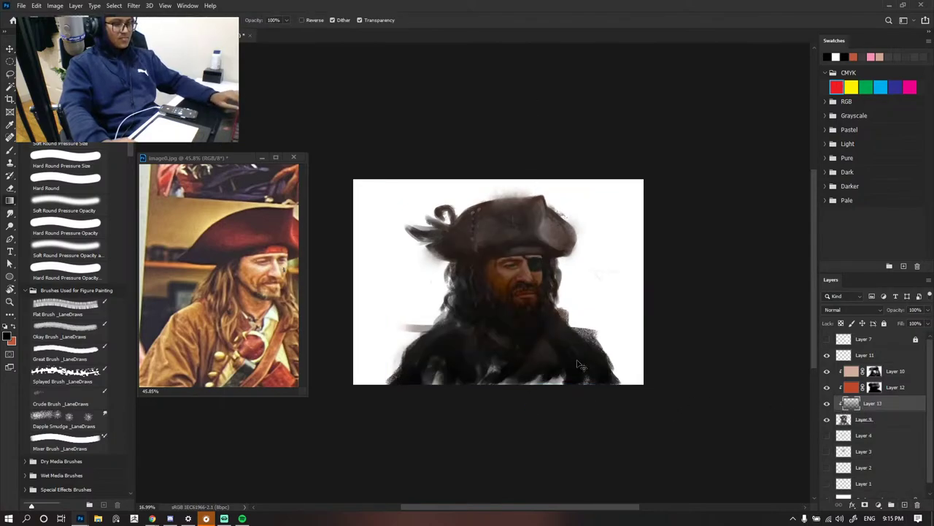
left_click_drag(530, 422, 515, 165)
key("ctrl+z")
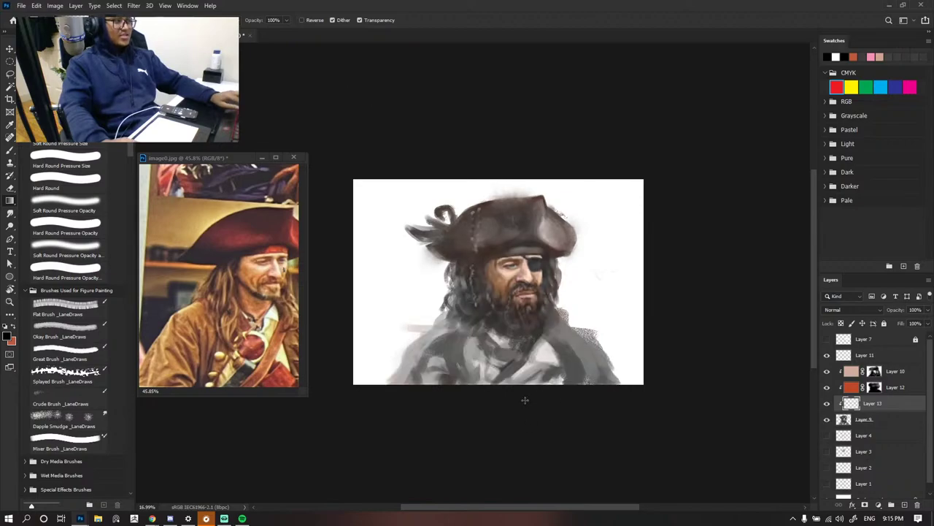
- Fill Layer 13 with a black gradient running from below the canvas to above the hat, darkening the coat and beard
scroll(240, 6, "down", 1)
left_click(219, 20)
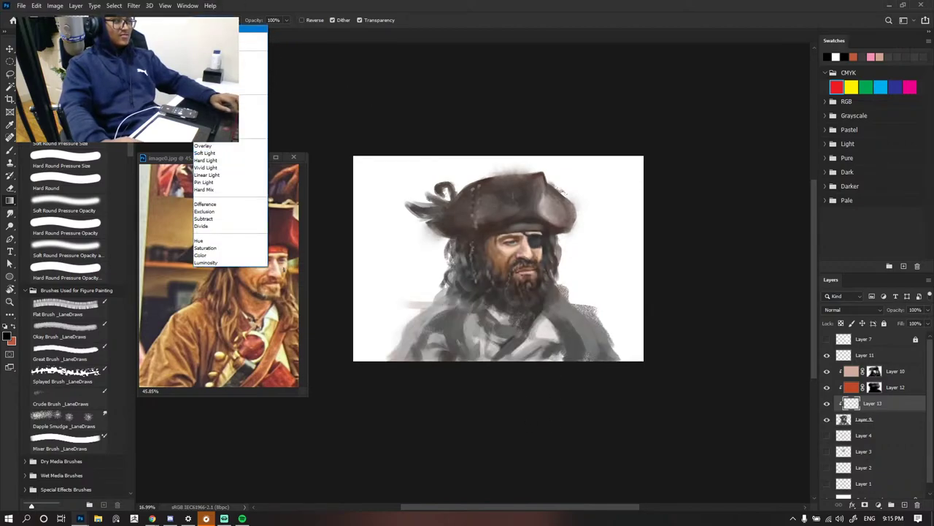
left_click(219, 29)
left_click_drag(552, 419, 501, 134)
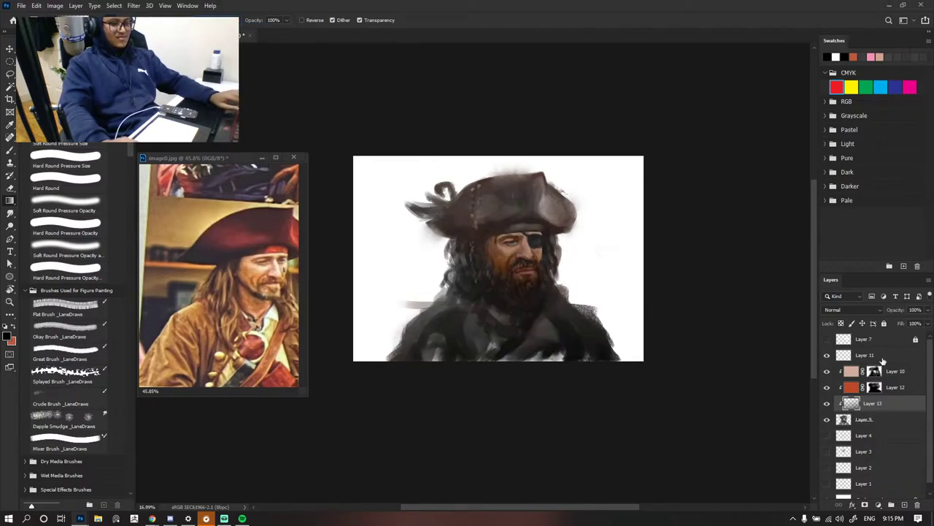
- Set Layer 13's blend mode to Soft Light
left_click_drag(865, 435, 886, 414)
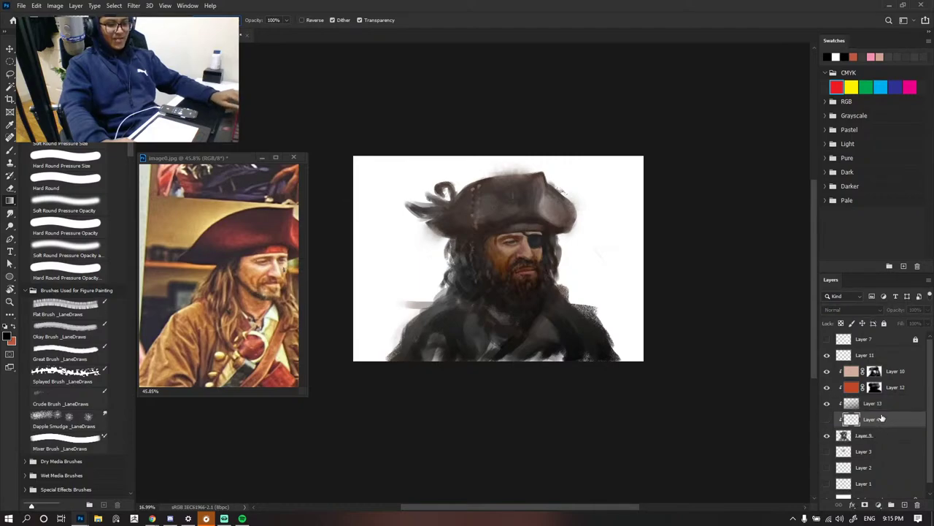
key("ctrl+z")
left_click(857, 403)
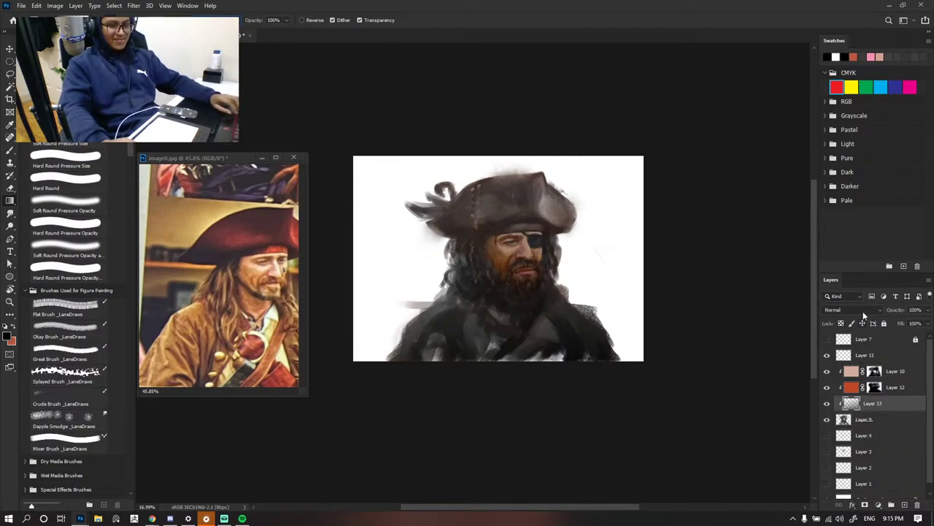
left_click(863, 311)
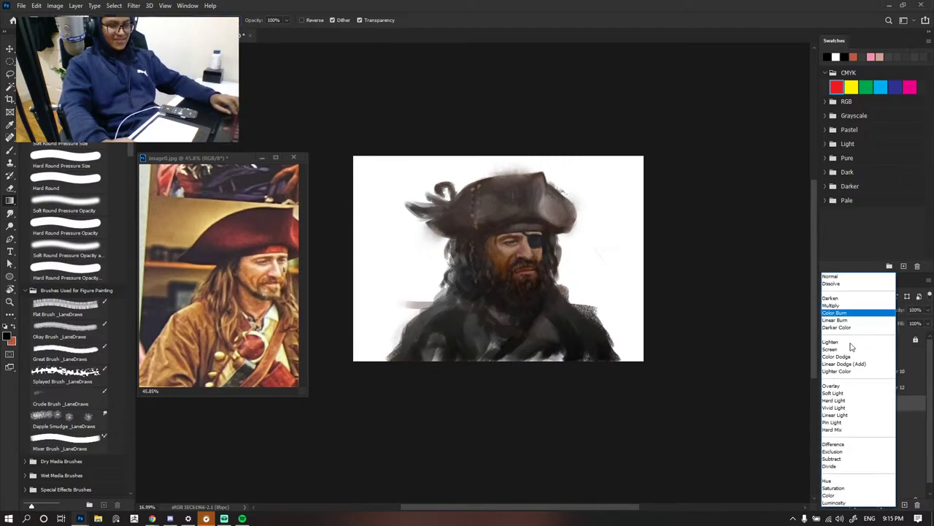
left_click(739, 373)
left_click(874, 310)
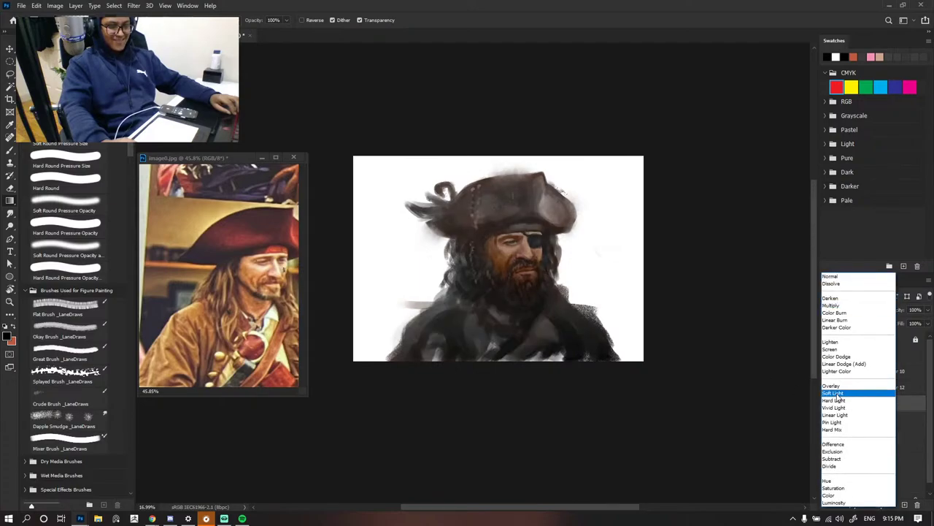
left_click(837, 394)
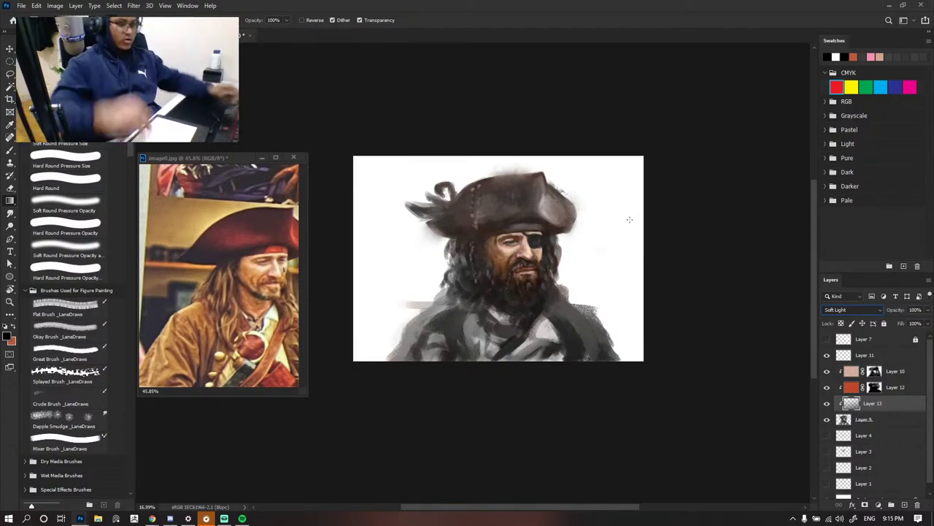
- Toggle the portrait layer and Layer 13 off and on to compare the image with and without the gradient
key("alt+v")
key("Escape")
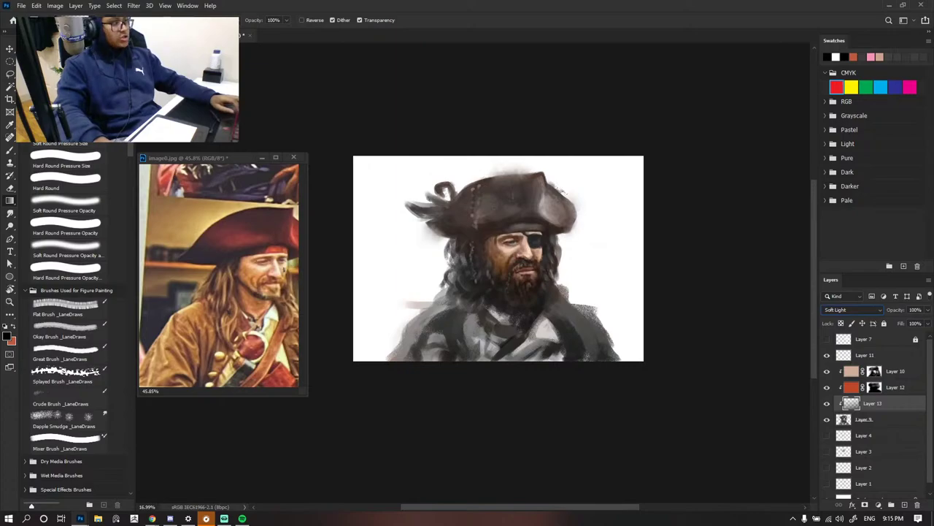
left_click(10, 50)
left_click(778, 384)
scroll(778, 384, "up", 2)
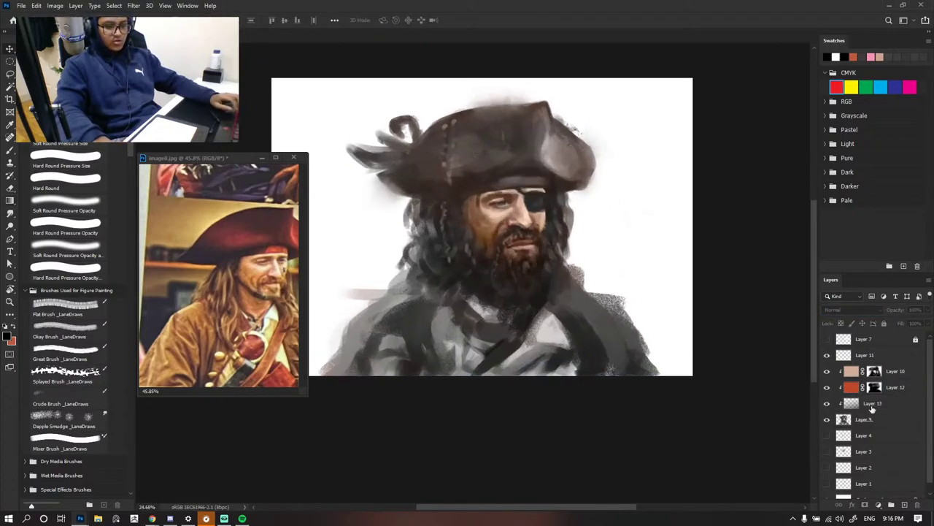
left_click(872, 409)
left_click(827, 421)
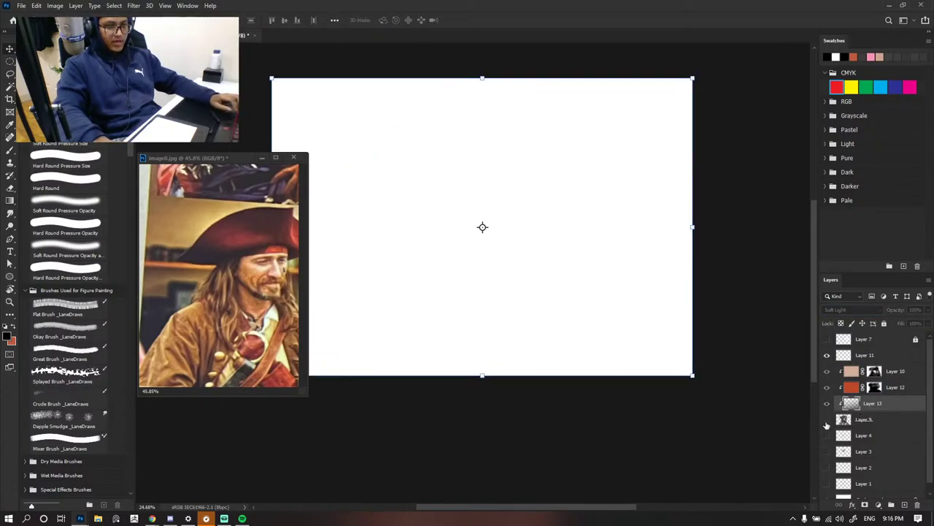
left_click(826, 421)
left_click(826, 405)
left_click(826, 405)
scroll(685, 321, "down", 1)
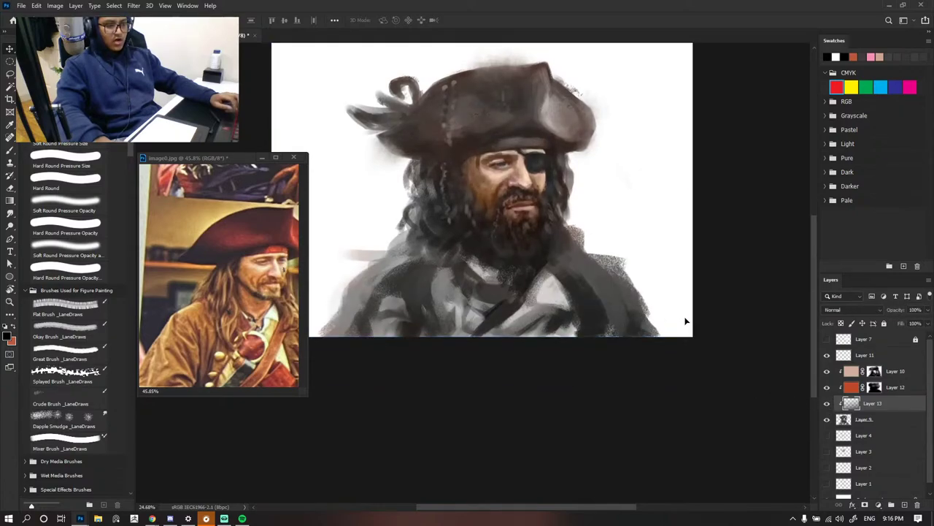
- Judge Layer 13's shading on the whole portrait by hiding and showing it while viewing the coat and face
left_click(686, 321)
scroll(622, 304, "down", 3)
scroll(574, 259, "up", 4)
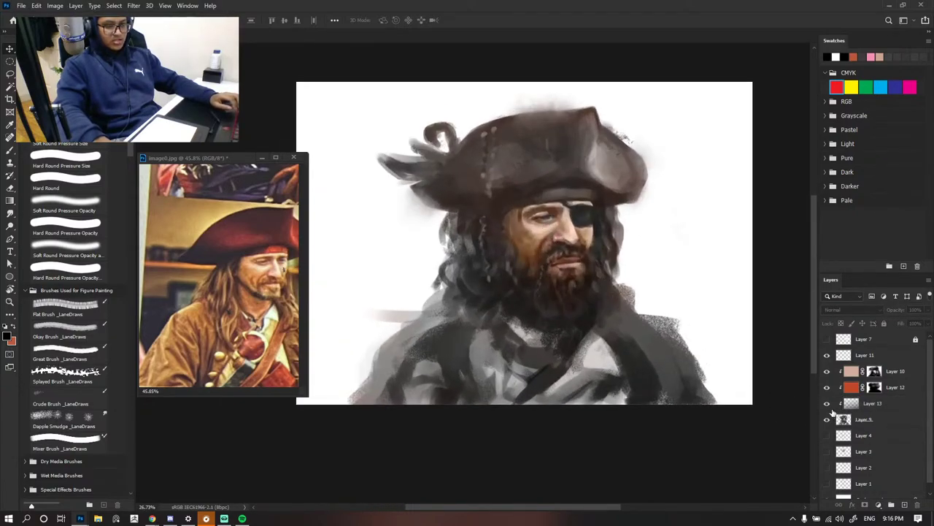
left_click(827, 403)
scroll(588, 309, "down", 2)
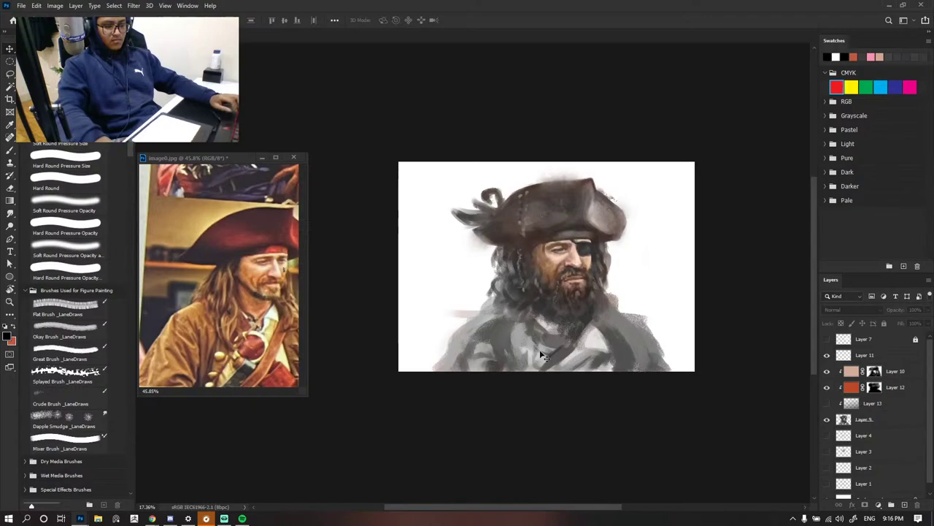
scroll(540, 269, "down", 2)
scroll(616, 294, "up", 3)
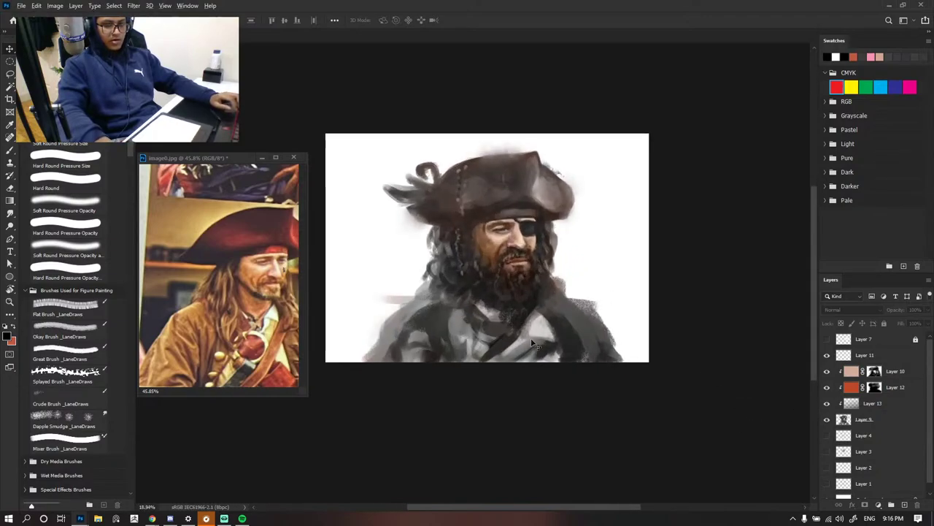
scroll(657, 328, "down", 2)
scroll(770, 394, "up", 1)
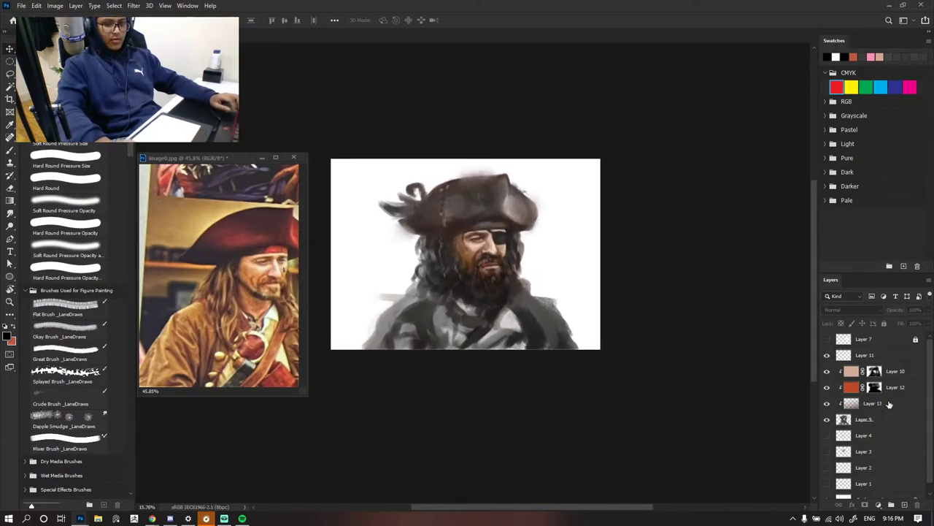
- Lower Layer 13's opacity to soften the gradient's darkening of the portrait
left_click(897, 404)
left_click(927, 311)
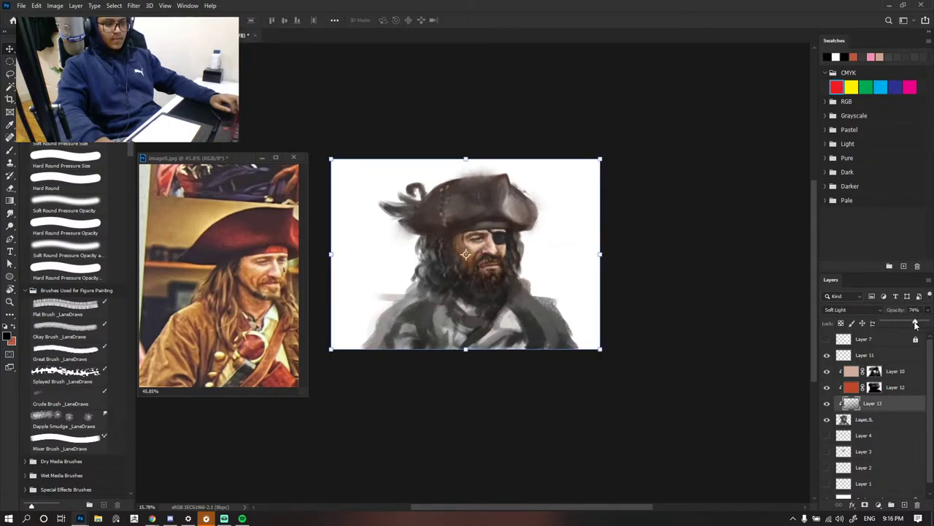
left_click_drag(917, 325, 908, 327)
left_click(671, 354)
- Examine the coloured portrait at several magnifications, from the whole canvas to the face, against the reference photo
scroll(453, 252, "up", 5)
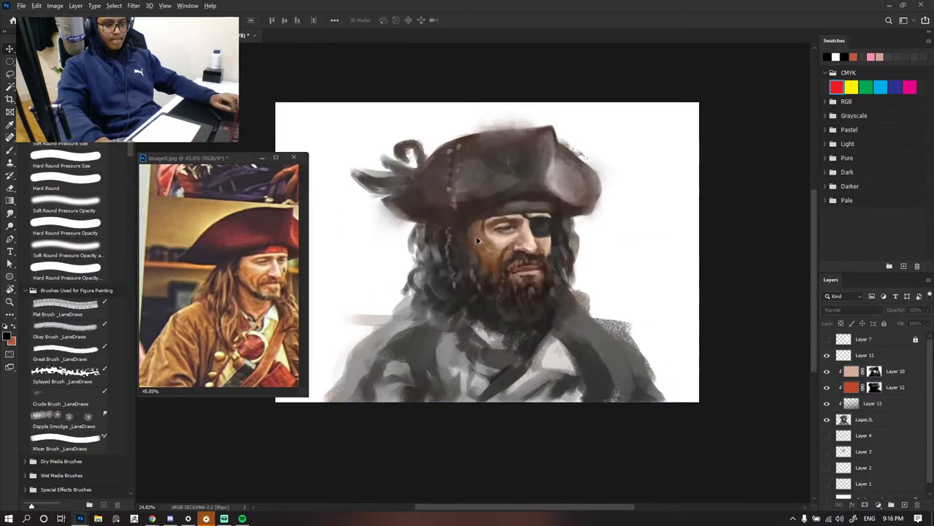
scroll(556, 224, "down", 6)
scroll(579, 211, "up", 3)
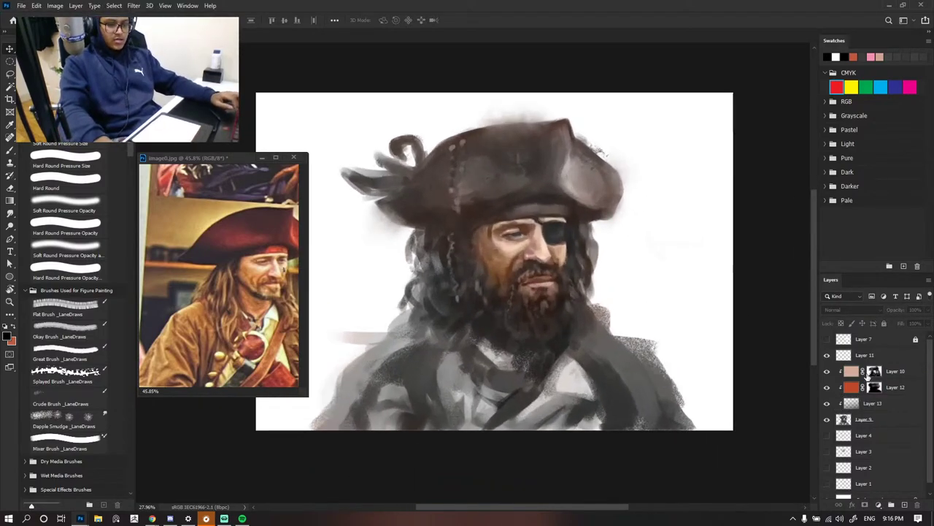
left_click(657, 291)
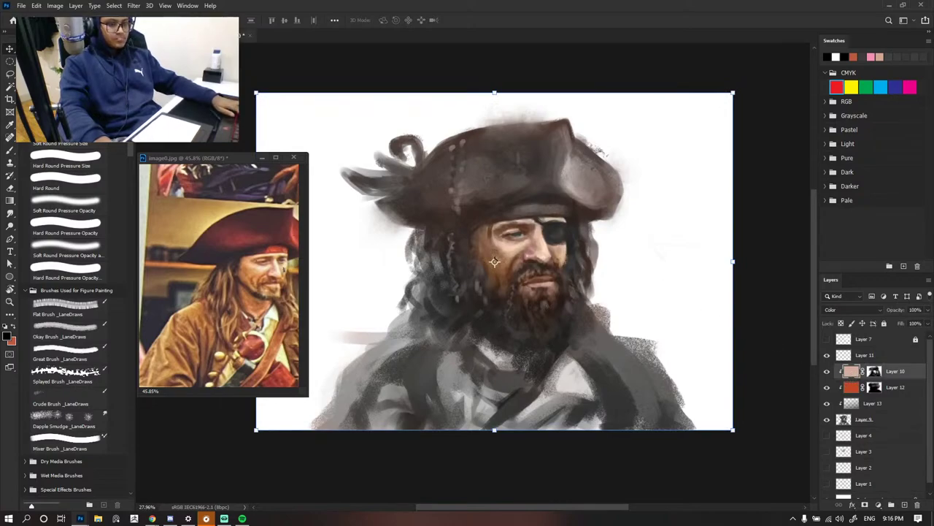
left_click(755, 319)
scroll(683, 314, "down", 5)
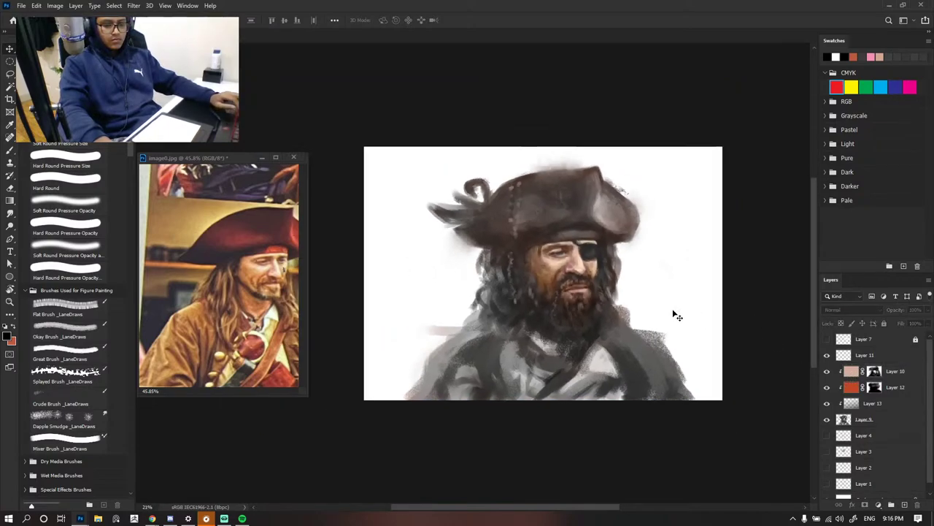
scroll(603, 305, "up", 4)
scroll(605, 307, "down", 3)
scroll(511, 263, "up", 2)
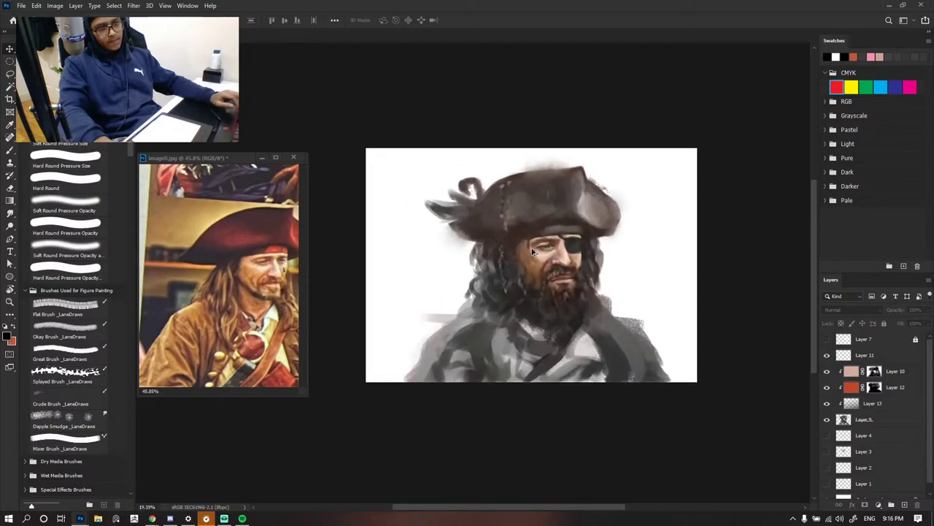
scroll(501, 253, "up", 1)
scroll(638, 304, "down", 2)
scroll(613, 306, "up", 3)
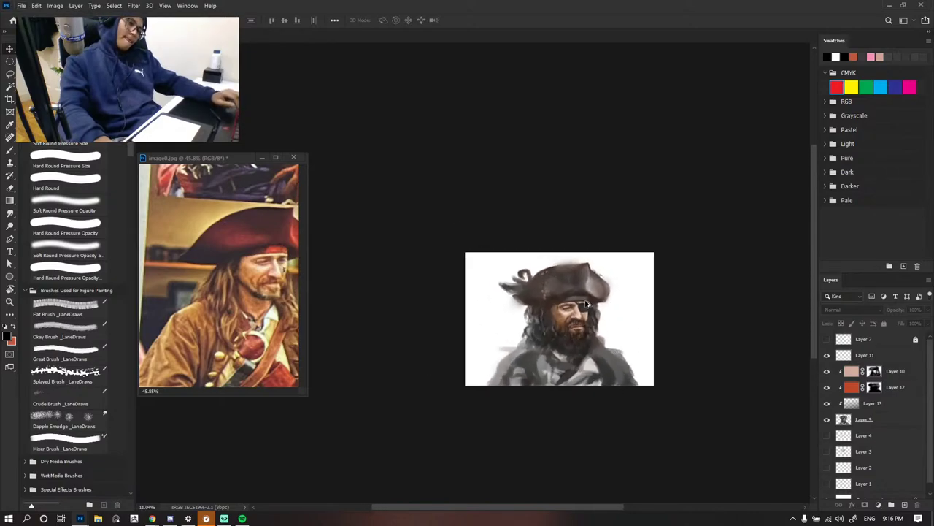
scroll(590, 305, "up", 3)
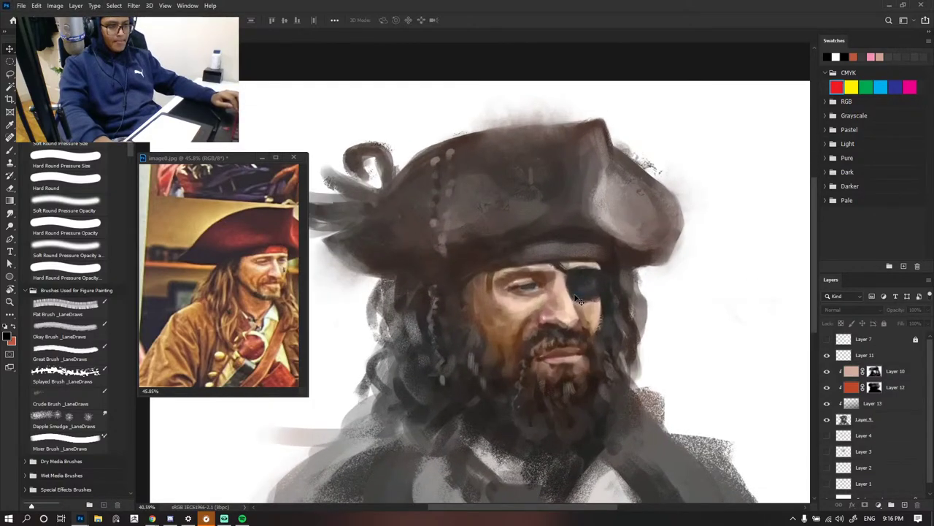
scroll(576, 286, "down", 3)
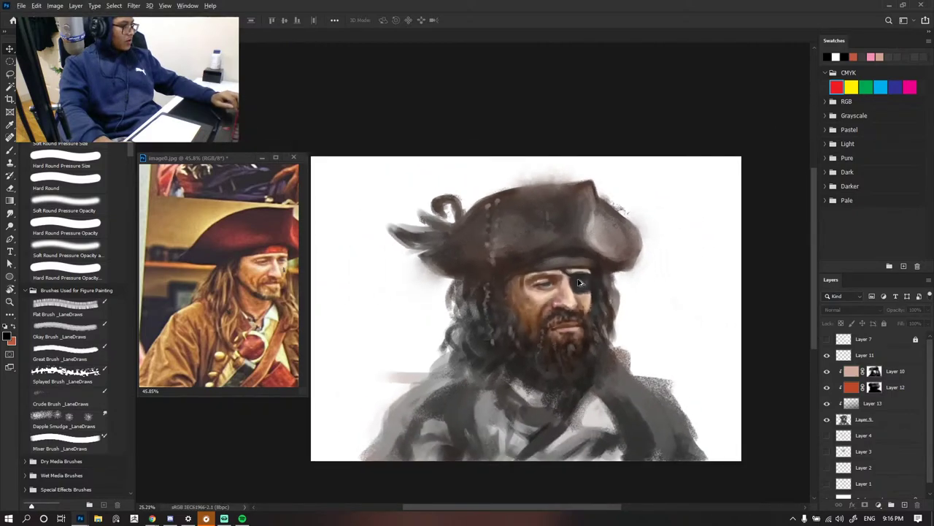
scroll(580, 287, "up", 1)
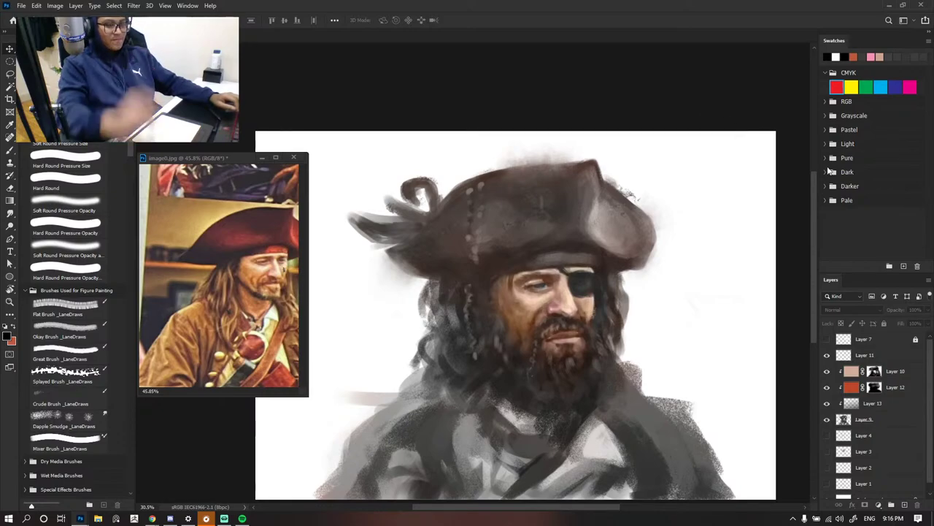
scroll(573, 188, "down", 2)
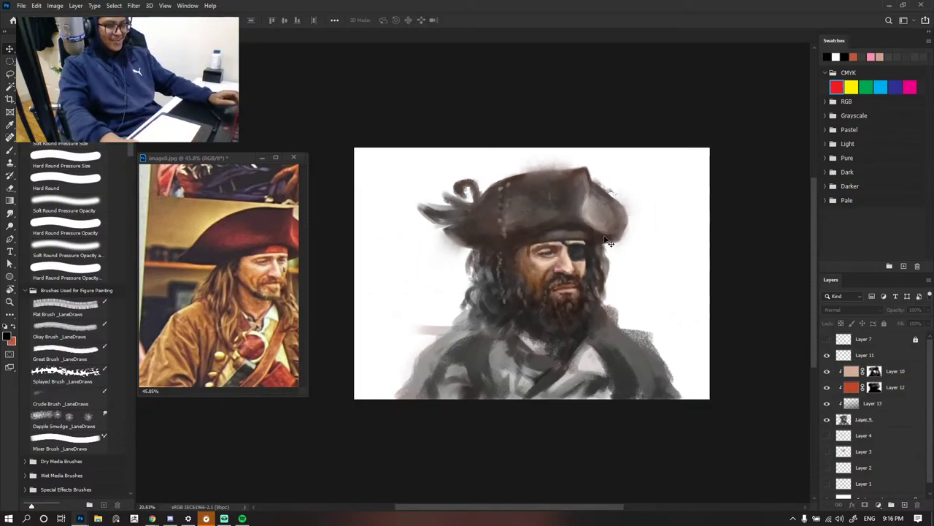
scroll(584, 264, "up", 4)
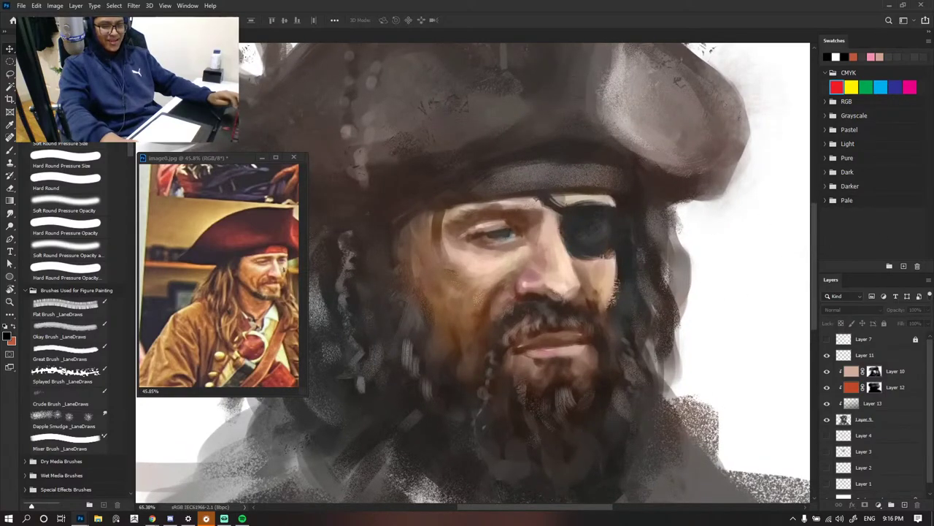
key("alt+Tab")
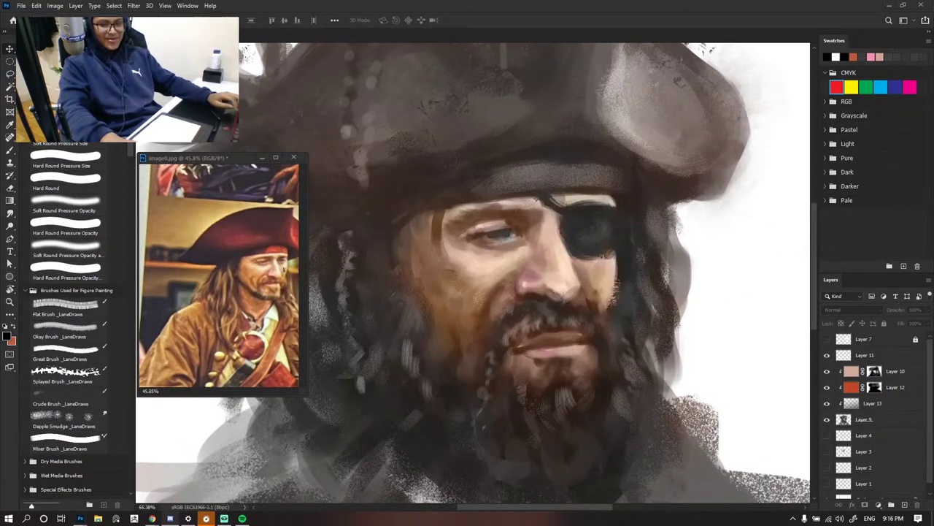
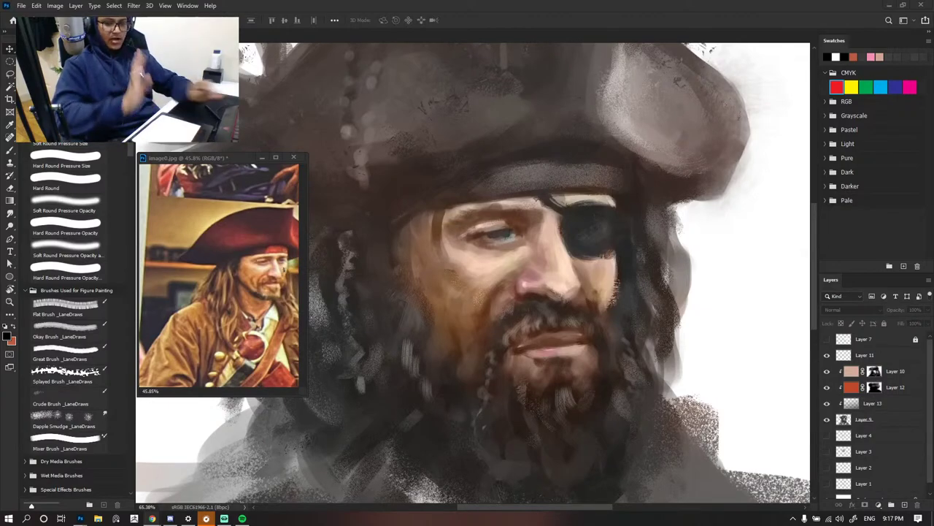
- Hide and show Layer 13 to compare the portrait with and without its Soft Light gradient
scroll(540, 209, "down", 6)
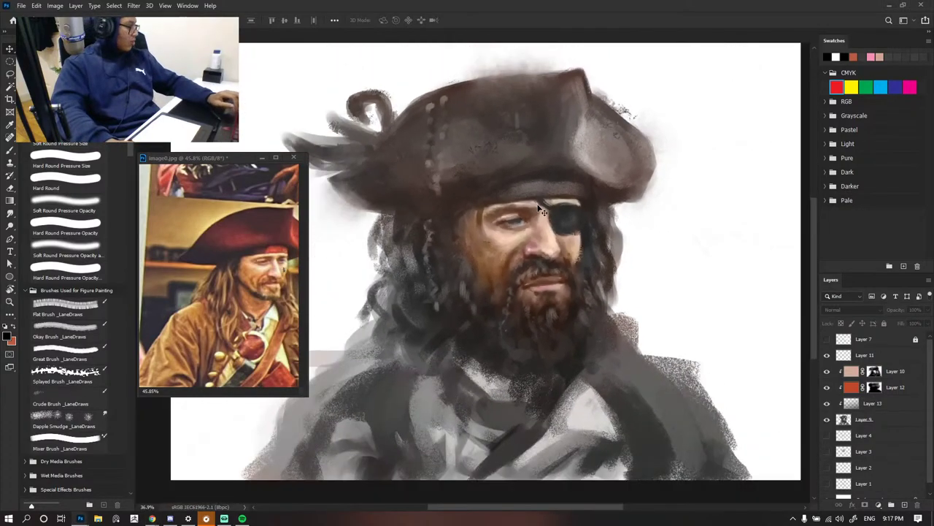
scroll(541, 210, "up", 2)
key("b")
scroll(543, 216, "down", 10)
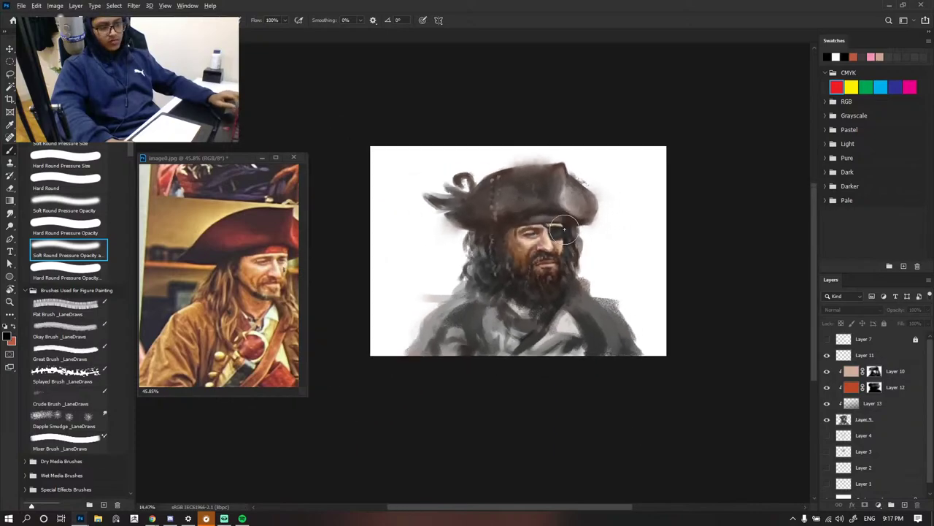
scroll(614, 264, "up", 4)
left_click(874, 401)
left_click(827, 403)
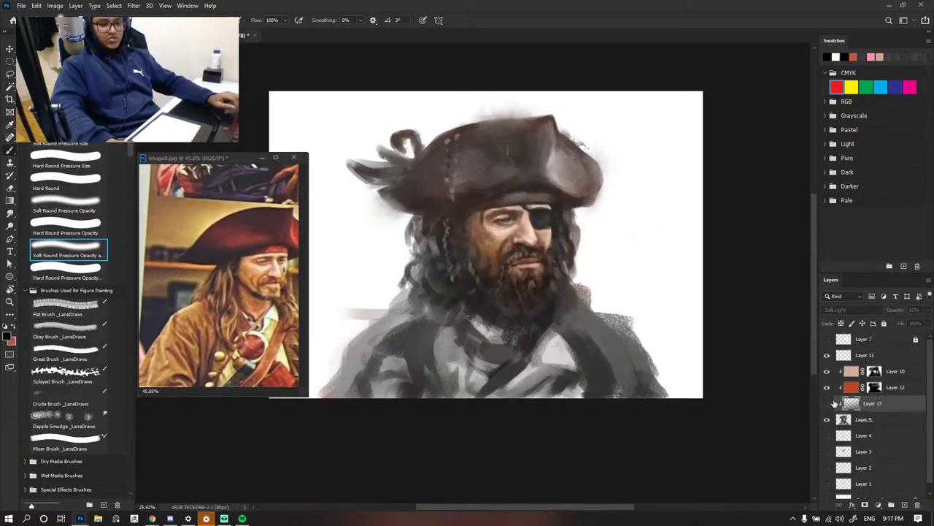
left_click(827, 403)
- Study the shading of the hat, face, hair and beard both close up and on the whole portrait
scroll(656, 285, "down", 4)
scroll(594, 273, "up", 3)
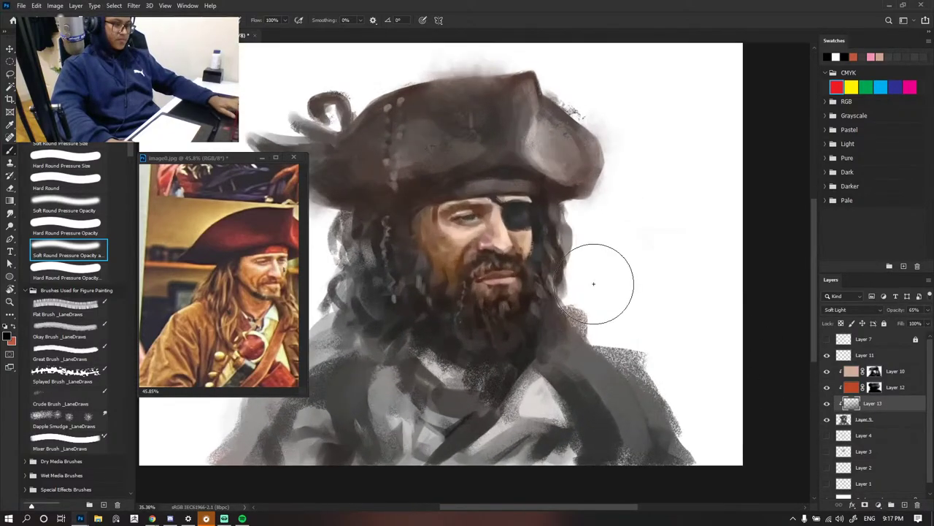
scroll(544, 250, "down", 2)
scroll(545, 250, "down", 1)
scroll(584, 252, "up", 1)
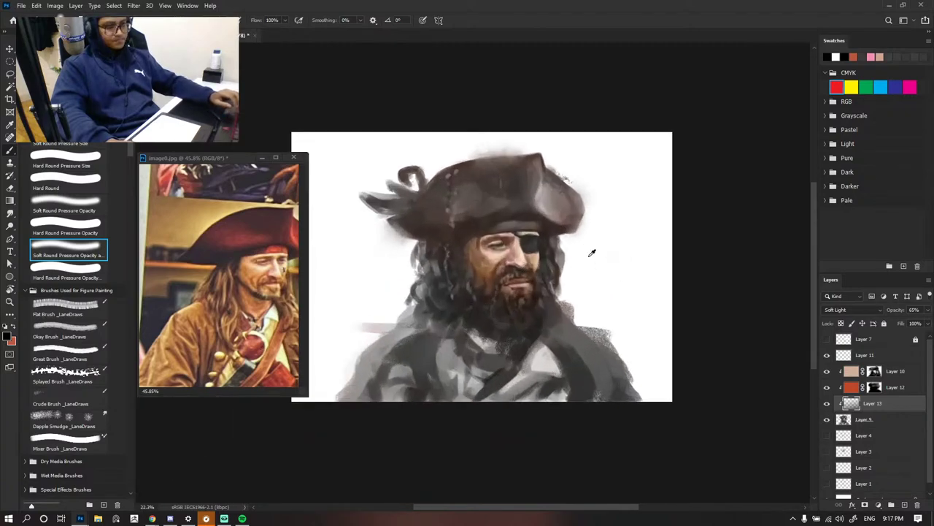
scroll(568, 242, "down", 2)
scroll(539, 235, "up", 4)
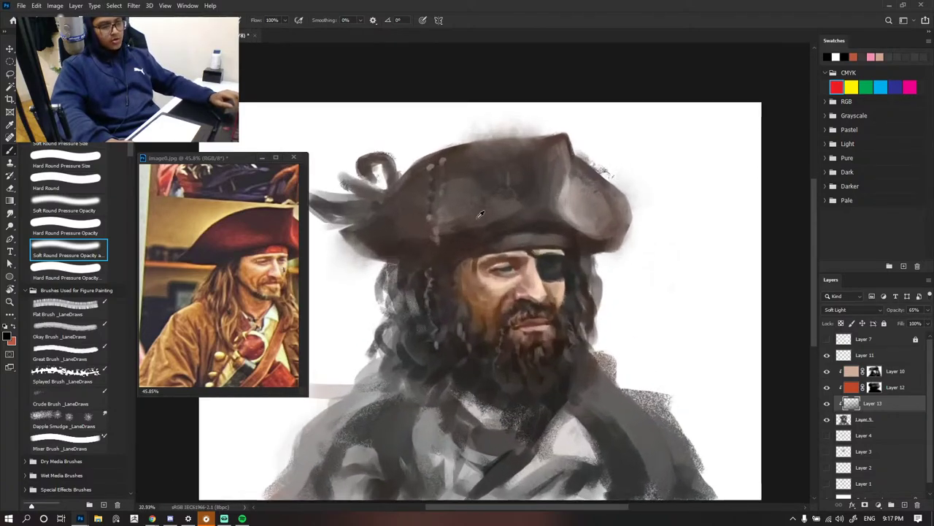
scroll(522, 251, "down", 1)
scroll(533, 243, "up", 1)
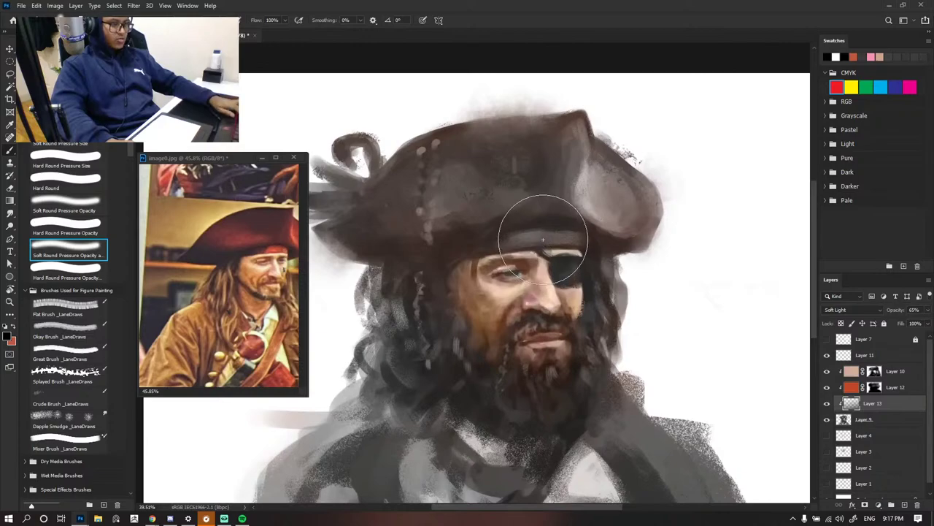
scroll(549, 230, "down", 1)
scroll(550, 230, "up", 1)
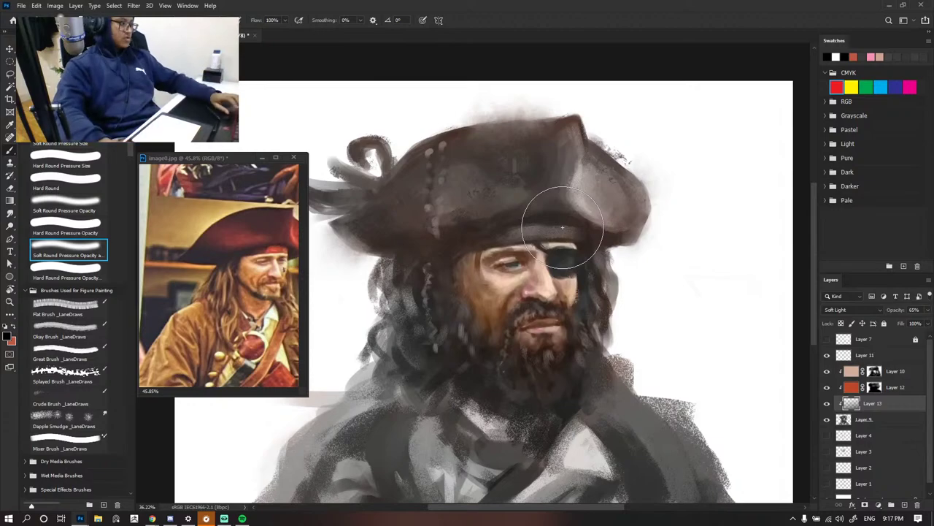
scroll(561, 229, "down", 3)
scroll(561, 231, "up", 4)
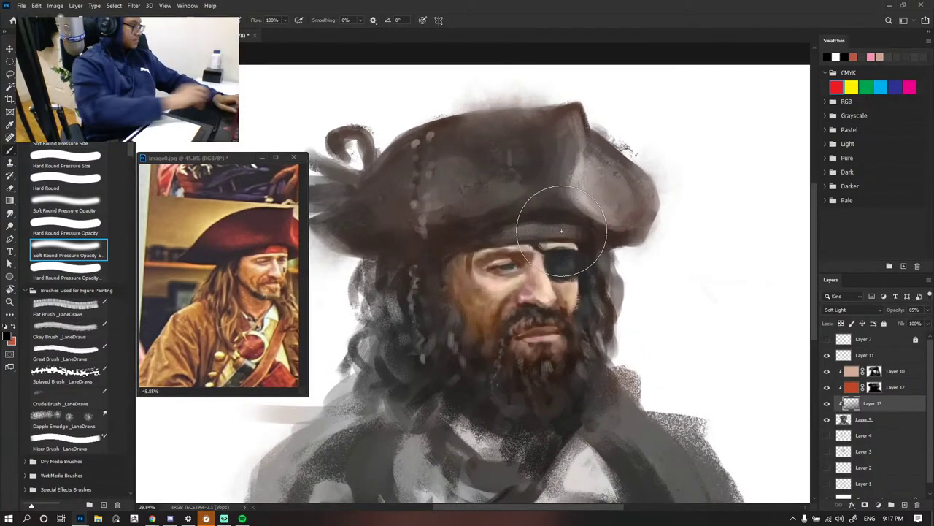
left_click_drag(410, 258, 412, 307)
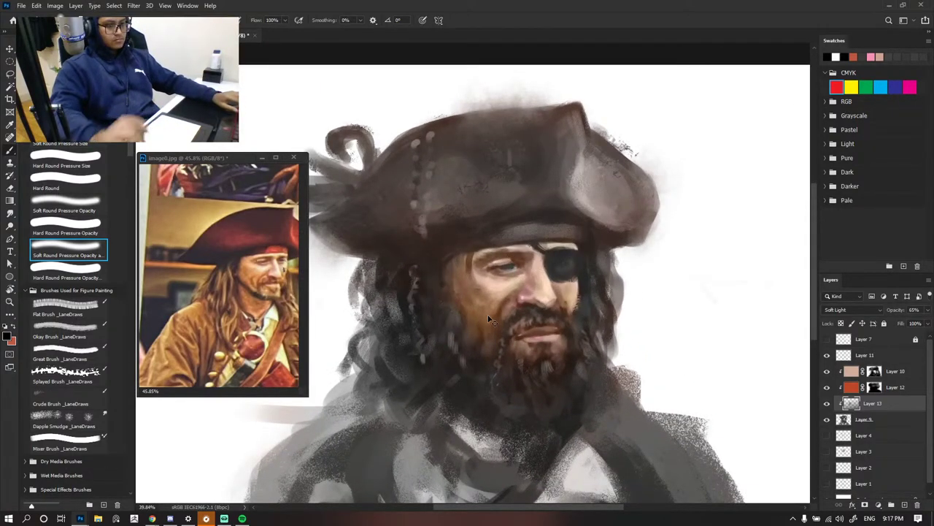
scroll(489, 320, "down", 5)
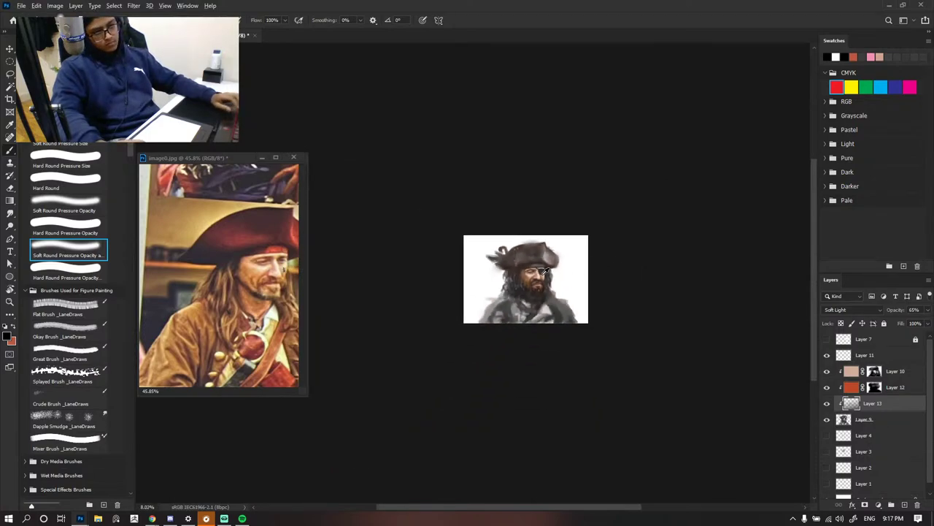
scroll(531, 269, "up", 3)
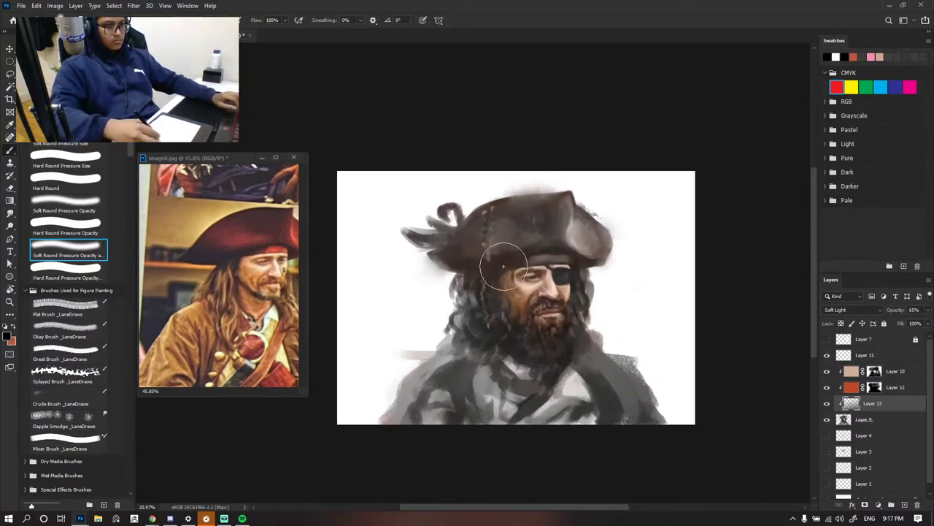
scroll(589, 241, "down", 3)
scroll(594, 241, "up", 4)
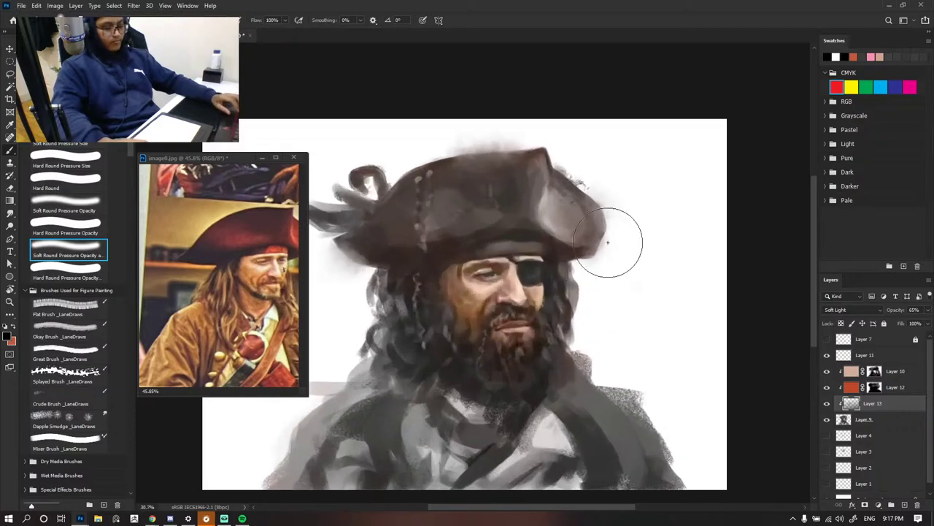
scroll(594, 267, "down", 1)
scroll(653, 300, "up", 2)
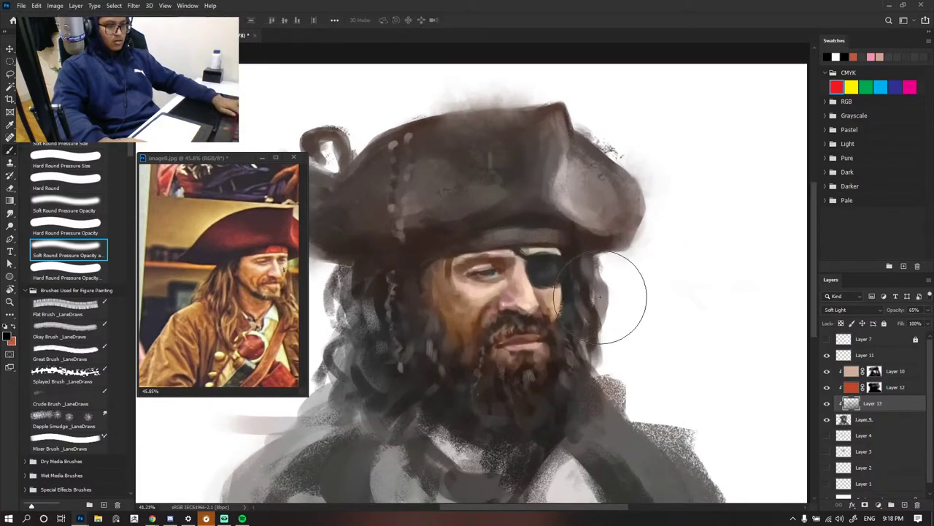
scroll(626, 292, "down", 2)
- Toggle Layer 10's visibility to check its Color-mode tint on the portrait, and leave no layer selected
left_click(851, 372)
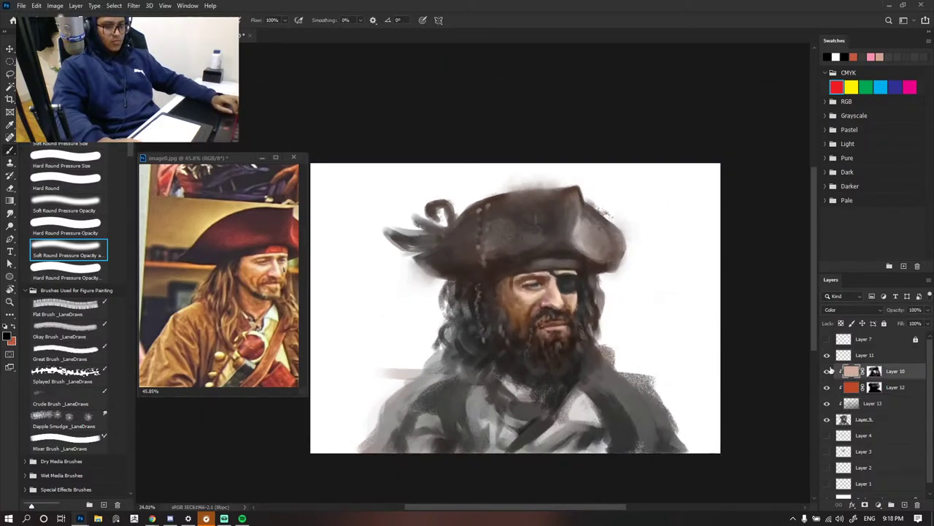
left_click(828, 371)
scroll(613, 294, "down", 3)
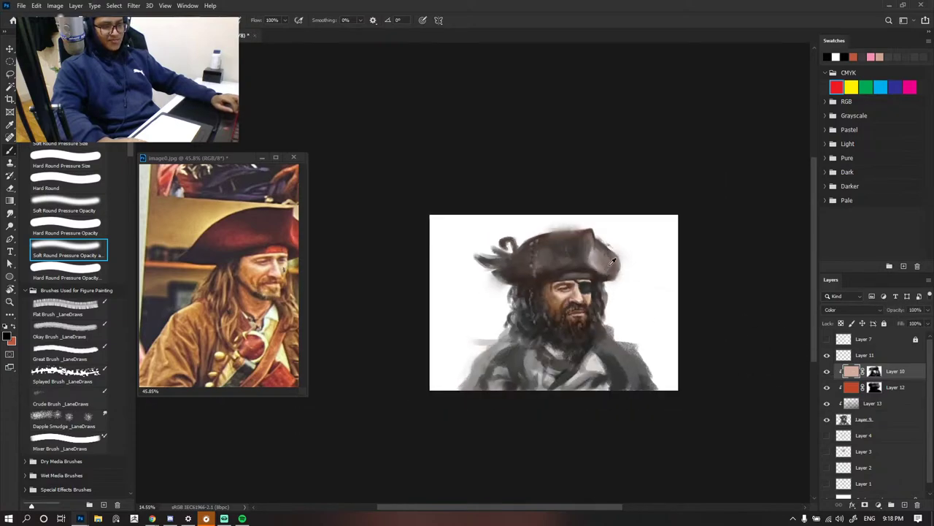
key("v")
left_click(617, 285)
scroll(617, 286, "up", 3)
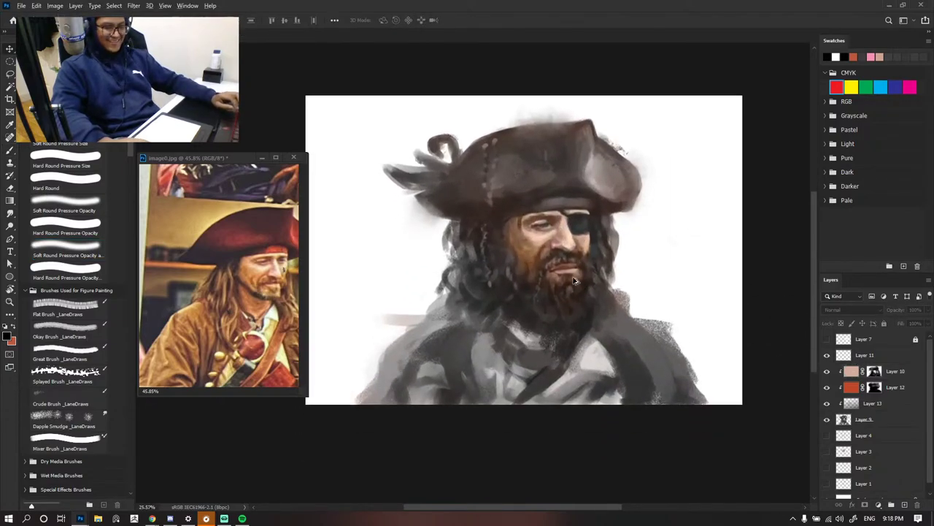
scroll(577, 271, "up", 1)
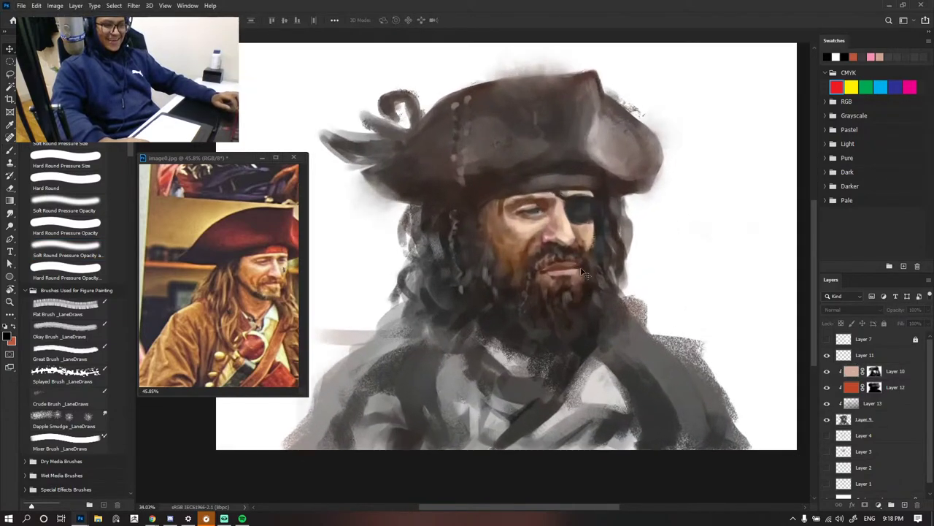
- Add a new layer clipped to the portrait and place it between Layer 12 and Layer 13
left_click(904, 504)
left_click_drag(865, 340, 865, 380)
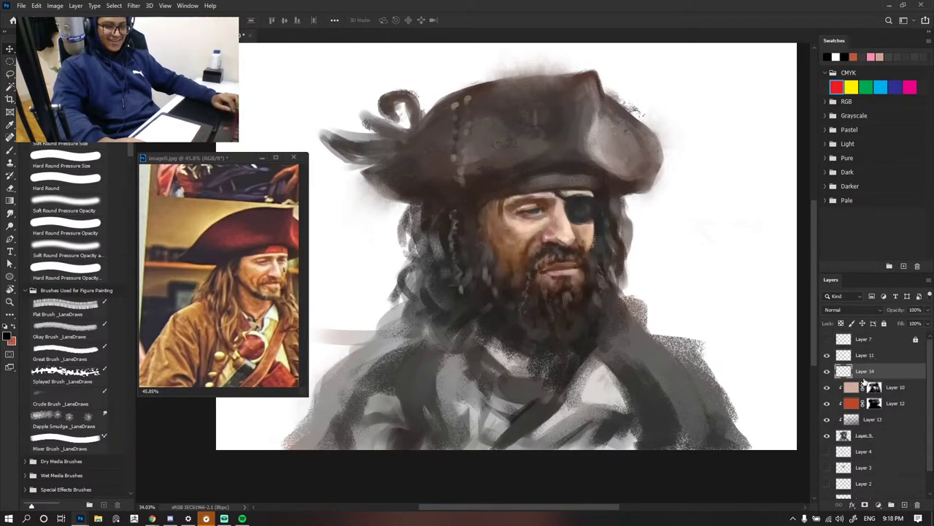
left_click(861, 371, "alt")
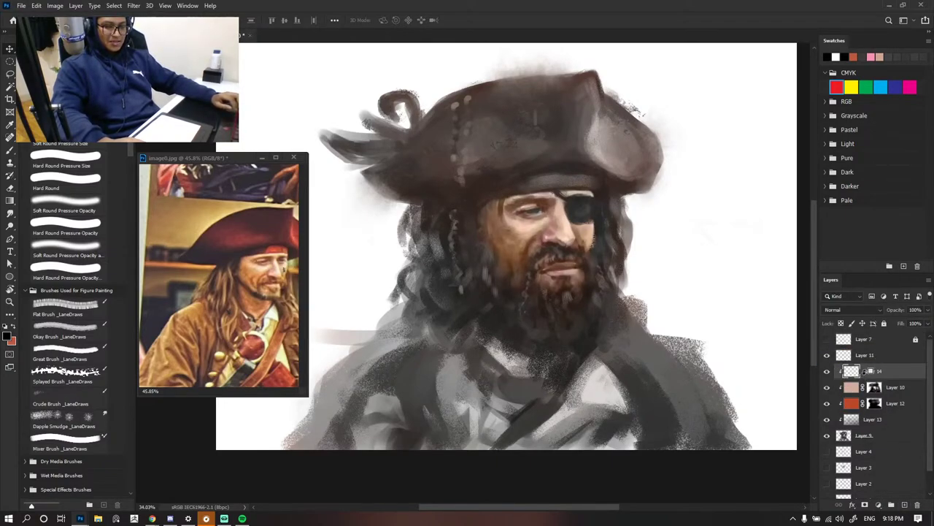
left_click_drag(873, 371, 870, 411)
- Try darkening the hair and beard on Layer 14 with the soft round brush in black, and undo the brushwork
scroll(603, 296, "down", 1)
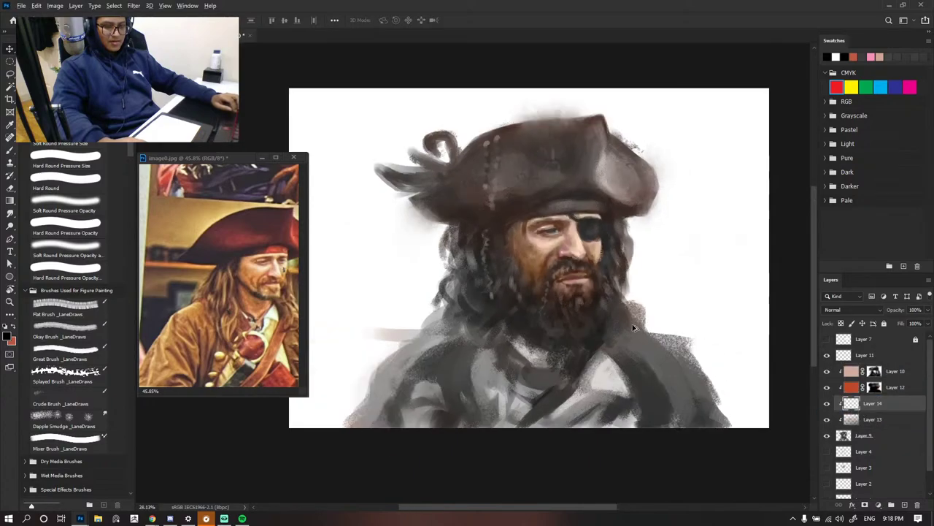
scroll(603, 295, "up", 2)
key("b")
left_click_drag(480, 236, 615, 334)
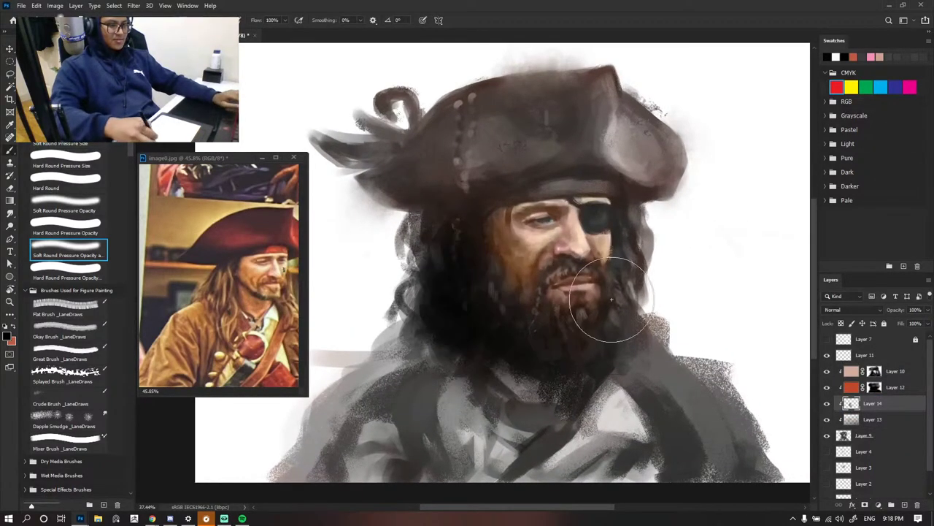
key("ctrl+z")
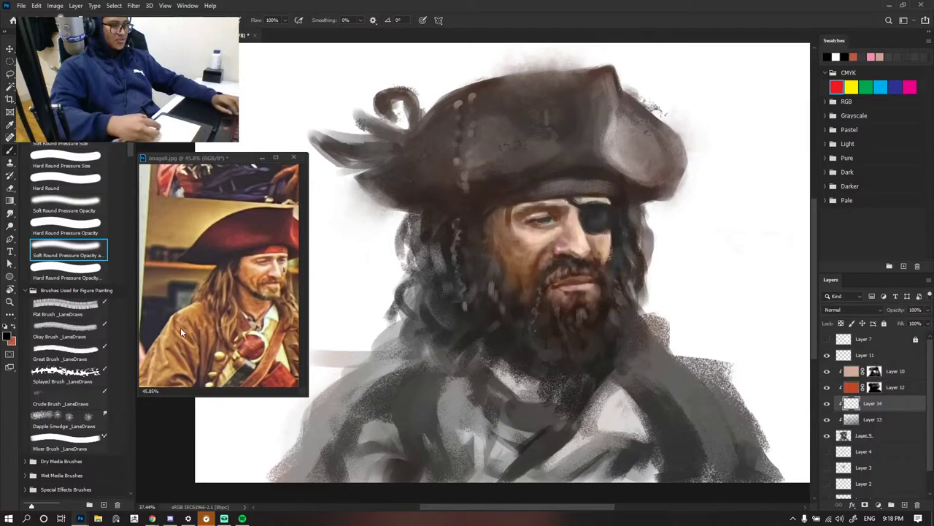
- Add a single white mask to Layer 14, keeping the layer's own pixels as the paint target
left_click(865, 505)
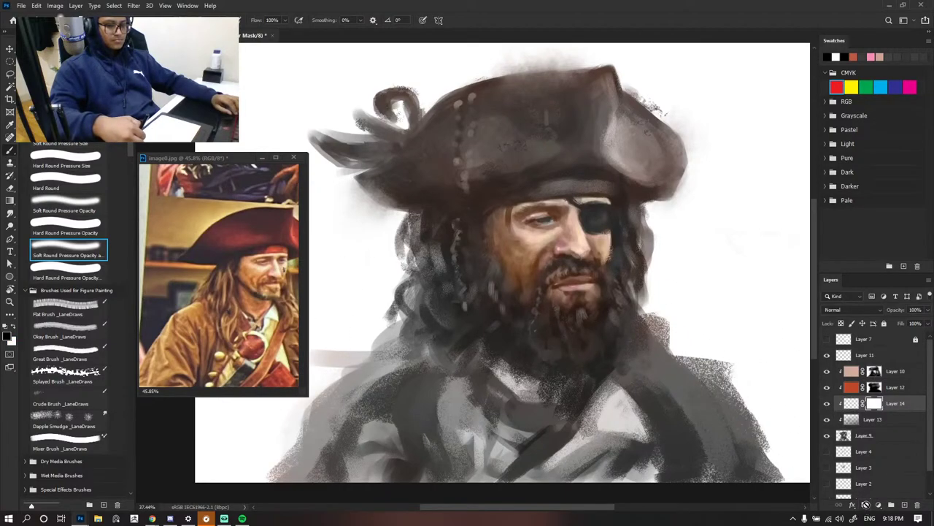
left_click(865, 504)
key("ctrl+z")
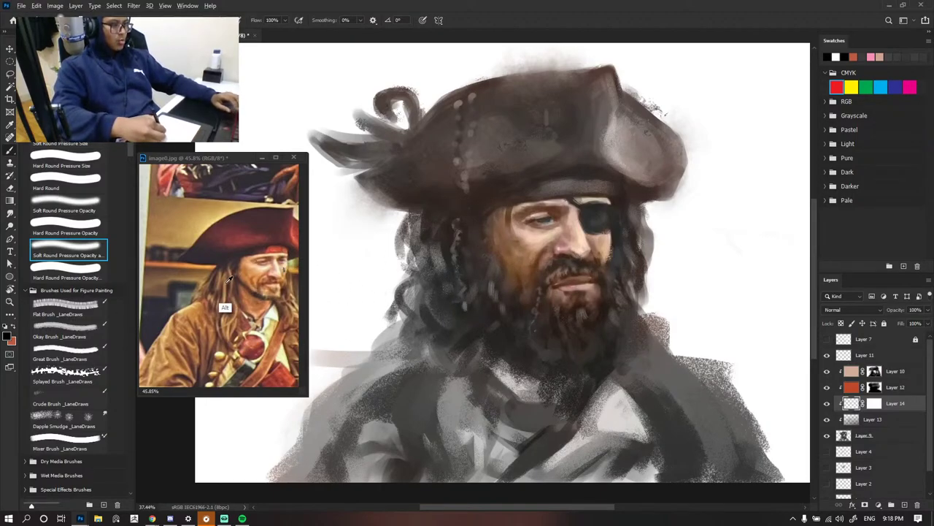
- Sample the brown of the hair in the reference photo and set Layer 14's blend mode to Color
left_click(223, 307)
left_click(469, 289)
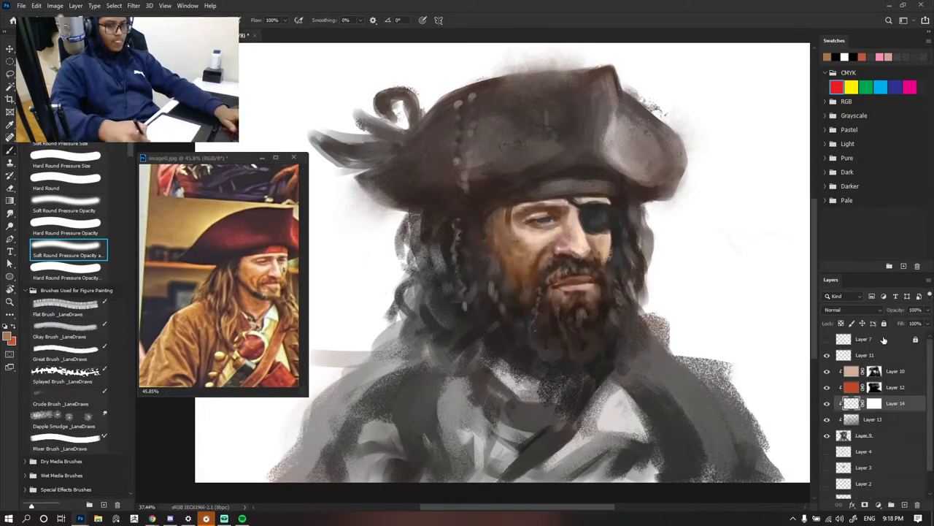
left_click(863, 311)
left_click(845, 495)
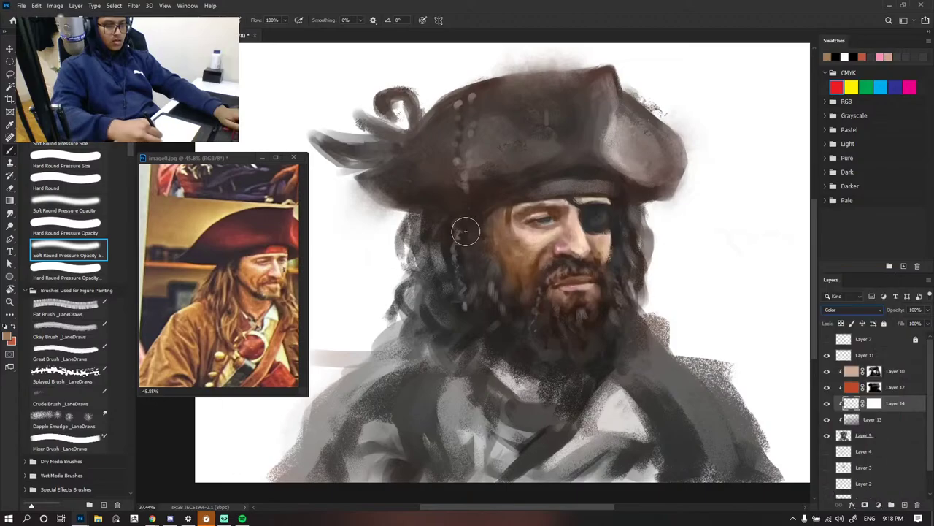
- Tint the pirate's long hair and beard brown with soft brush strokes on Layer 14
mouse_move(458, 256)
left_mouse_down()
mouse_move(451, 236)
mouse_move(472, 287)
mouse_move(433, 251)
mouse_move(453, 310)
left_mouse_up()
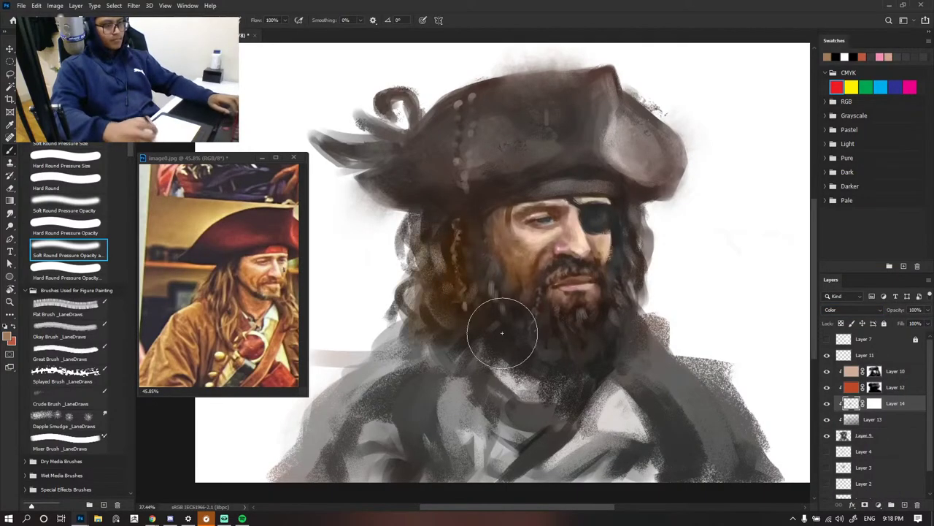
scroll(504, 331, "down", 8)
scroll(484, 234, "up", 2)
scroll(483, 230, "up", 3)
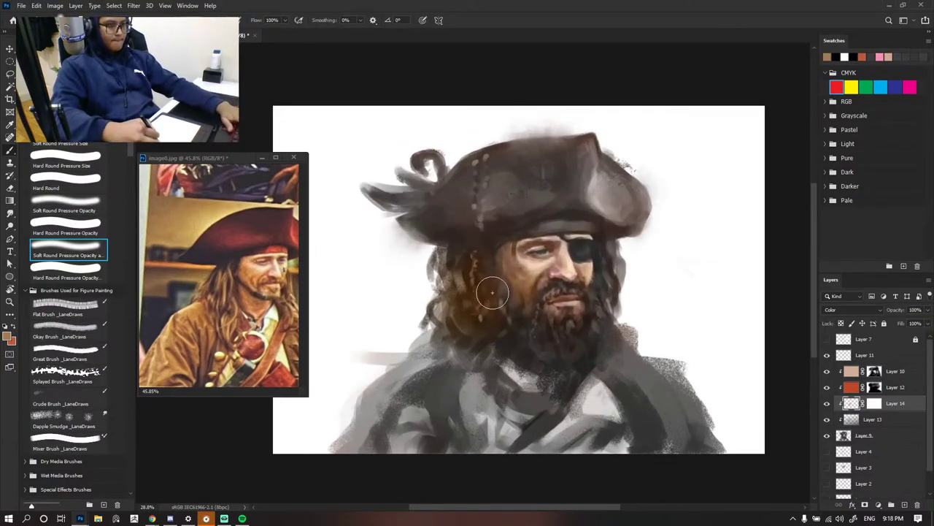
mouse_move(492, 292)
left_mouse_down()
mouse_move(511, 328)
mouse_move(576, 350)
left_mouse_up()
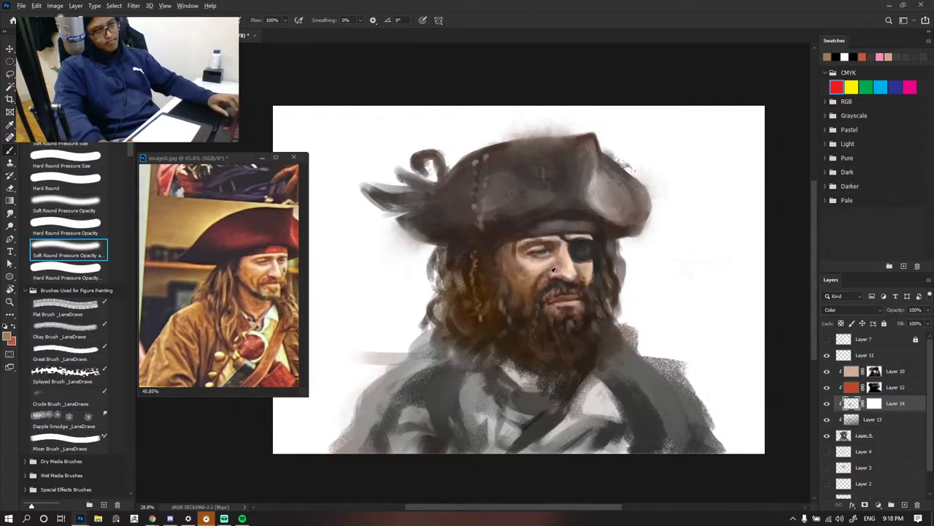
- Check the brown hair tint on the whole portrait and compare it with Layer 14 hidden
scroll(593, 252, "down", 3)
scroll(588, 272, "down", 2)
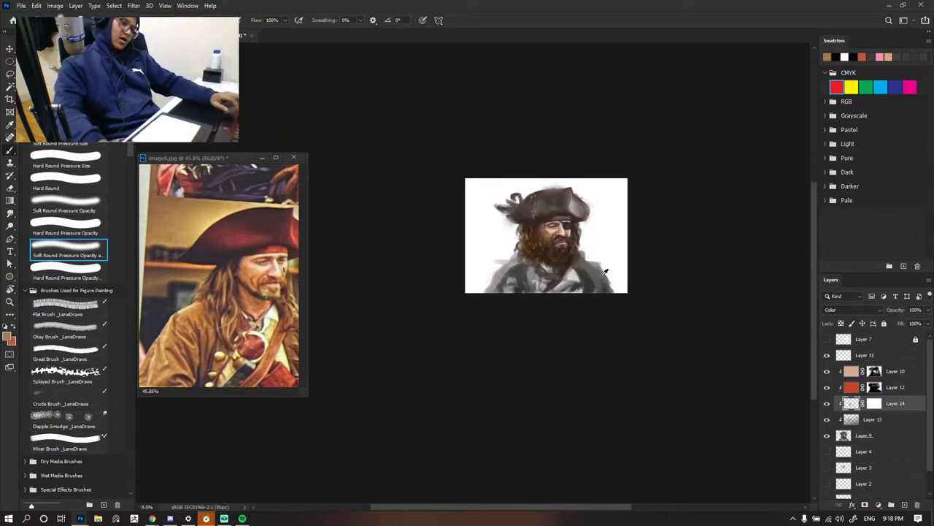
scroll(596, 201, "down", 2)
scroll(567, 213, "up", 6)
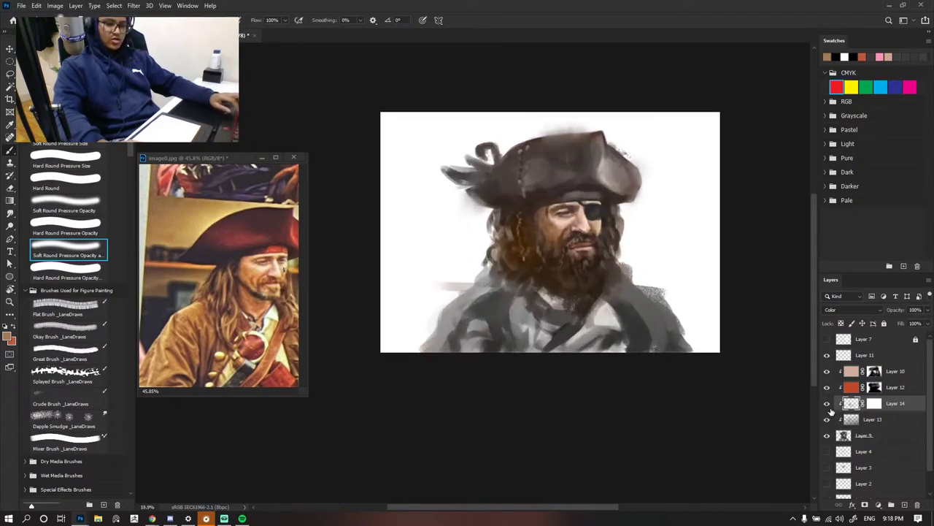
scroll(578, 290, "down", 2)
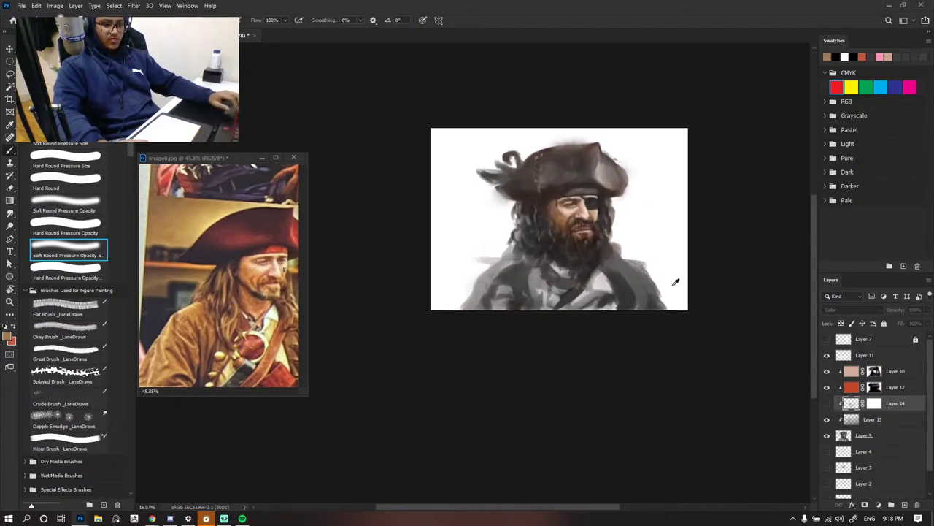
- Delete the brown-tint Layer 14, keep Layer 13, and leave no layer selected
key("Delete")
key("Delete")
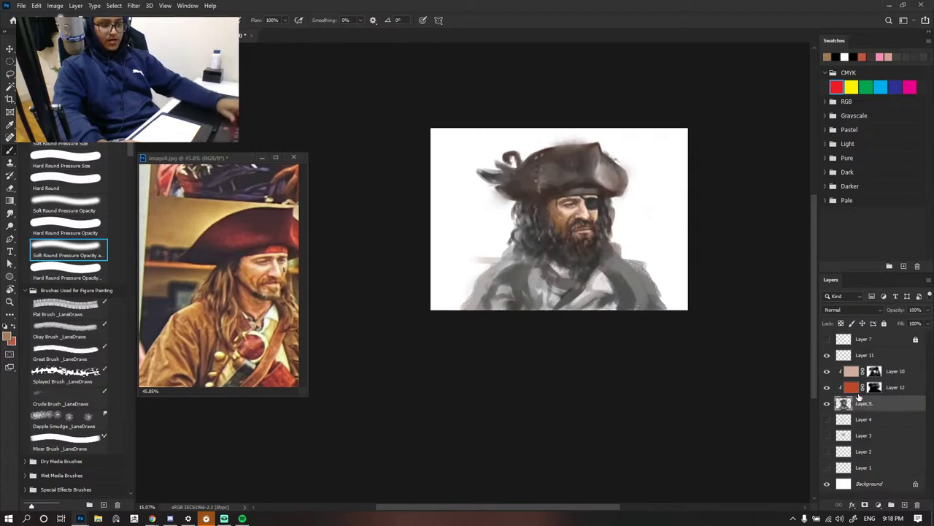
key("ctrl+z")
key("v")
left_click(735, 320)
scroll(599, 232, "down", 1)
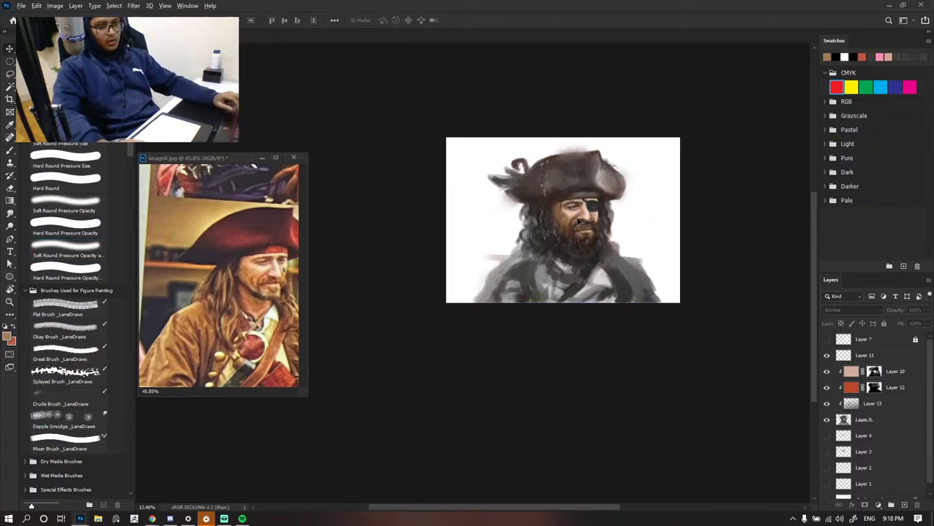
- Examine the colouring and proportions of the hat, face and beard, both close up and on the whole portrait
scroll(597, 231, "up", 5)
scroll(577, 225, "up", 1)
scroll(578, 225, "up", 1)
scroll(588, 211, "down", 3)
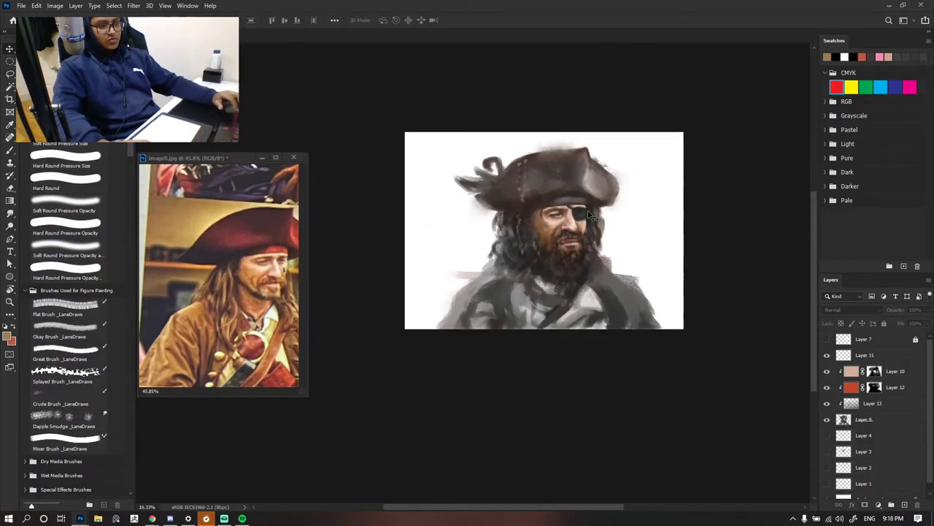
scroll(562, 173, "up", 1)
scroll(566, 179, "up", 1)
left_click(578, 204)
scroll(581, 203, "down", 3)
scroll(586, 209, "up", 3)
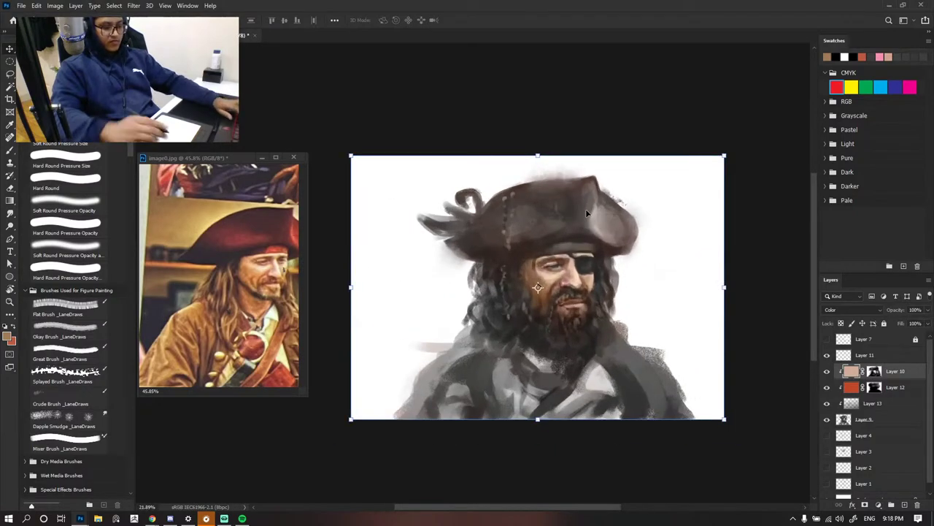
- Hide Layers 10, 12 and 13 so only the greyscale painting shows, and make the portrait layer active
left_click(829, 391)
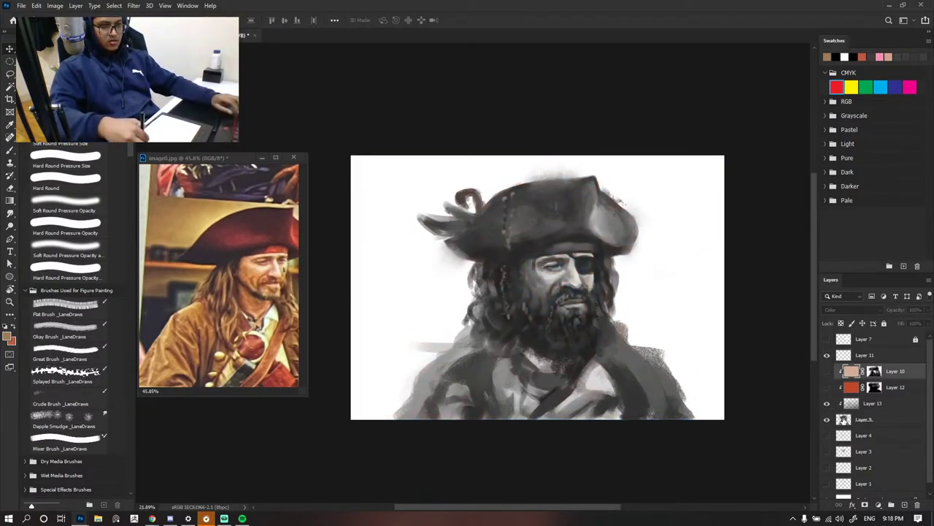
left_click(827, 403)
left_click(828, 405)
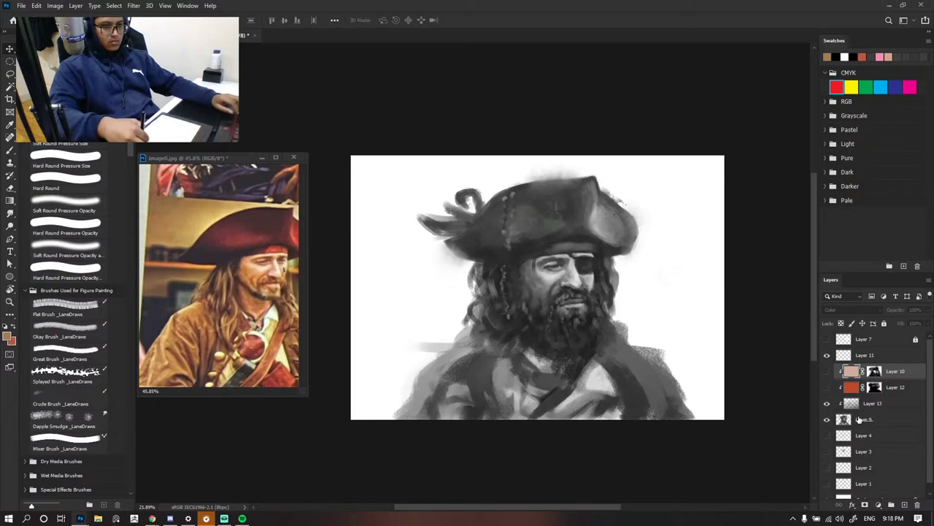
left_click(854, 420)
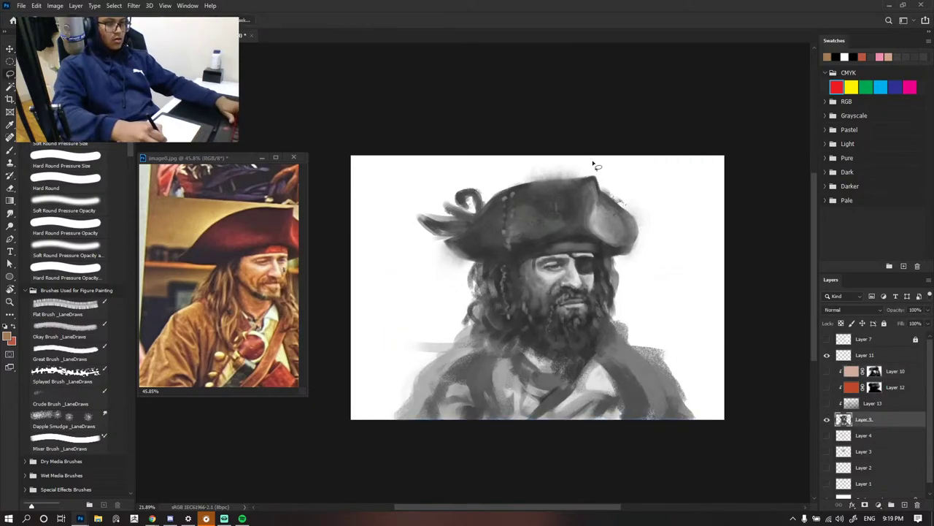
- Lasso the hat's crown and upturned front flap, and stretch the selection upward to make the hat taller
left_click_drag(596, 166, 646, 238)
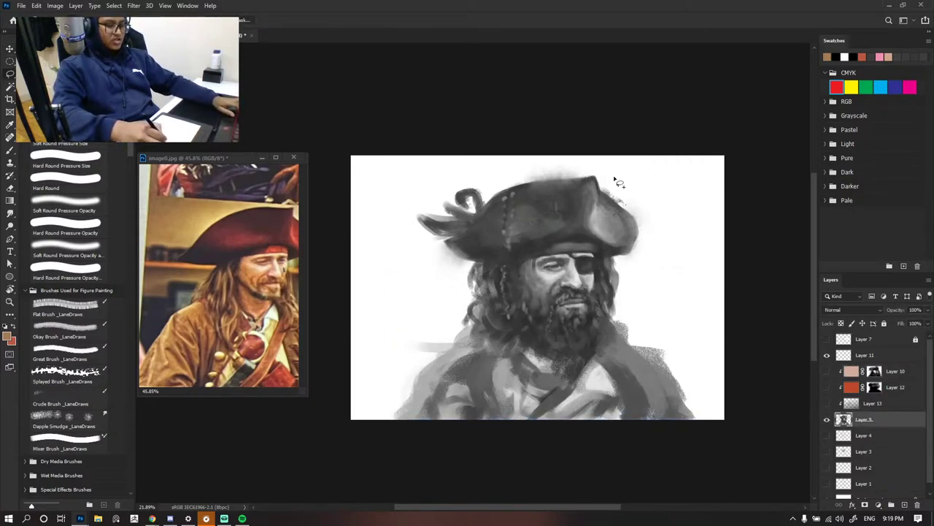
key("ctrl+t")
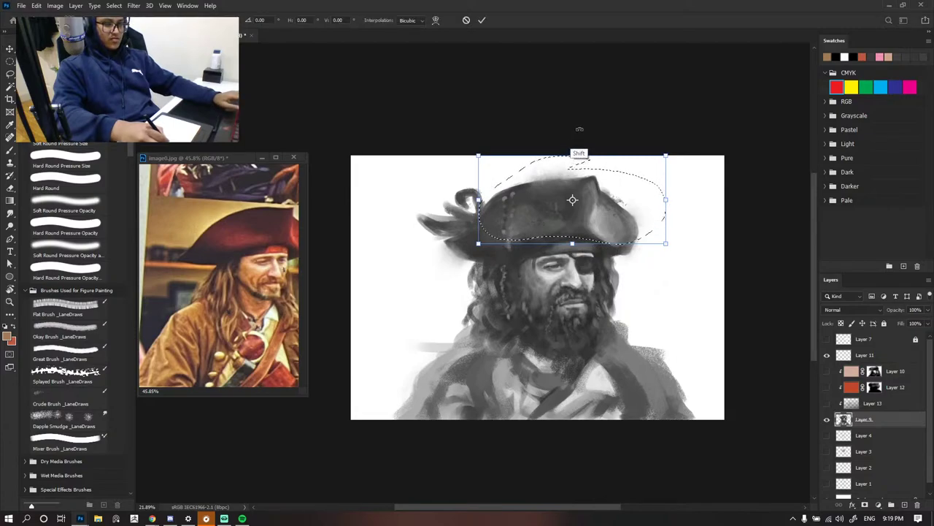
left_click_drag(574, 157, 574, 140)
key("ctrl+z")
left_click(481, 20)
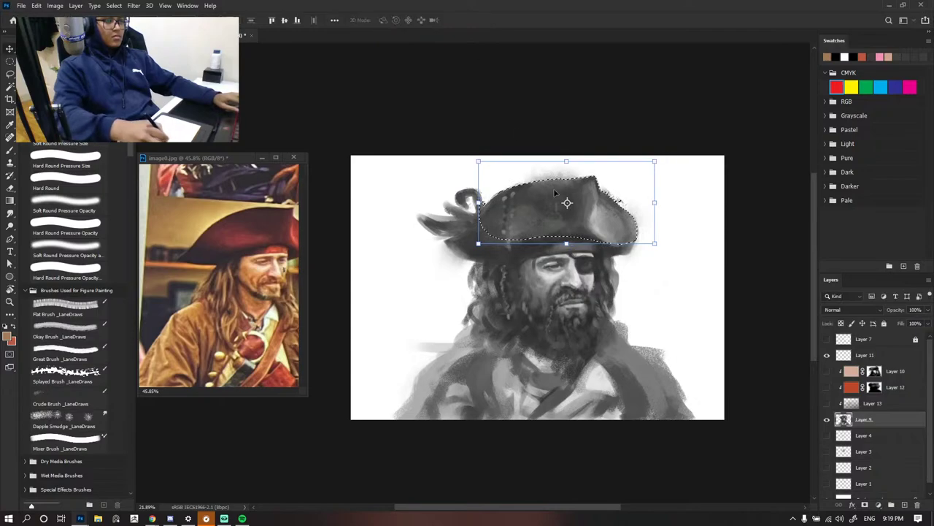
scroll(606, 160, "up", 3)
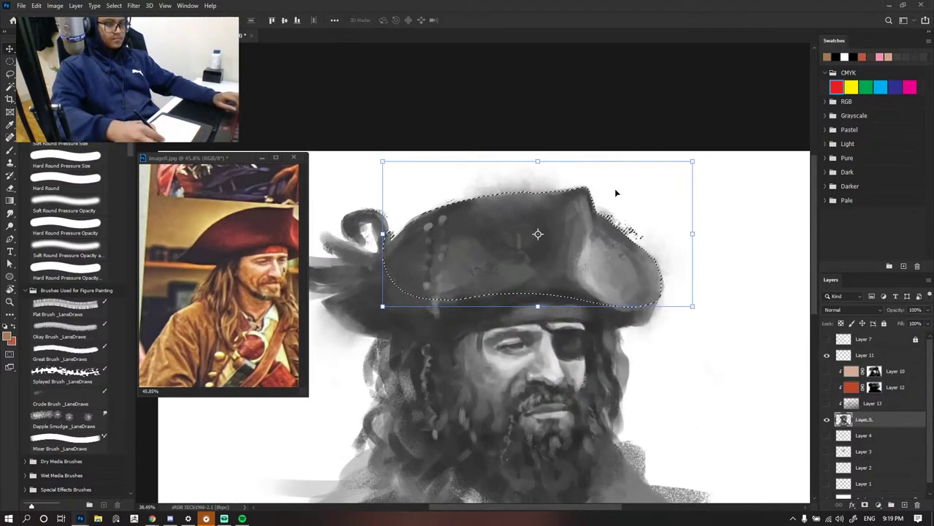
left_click(537, 160)
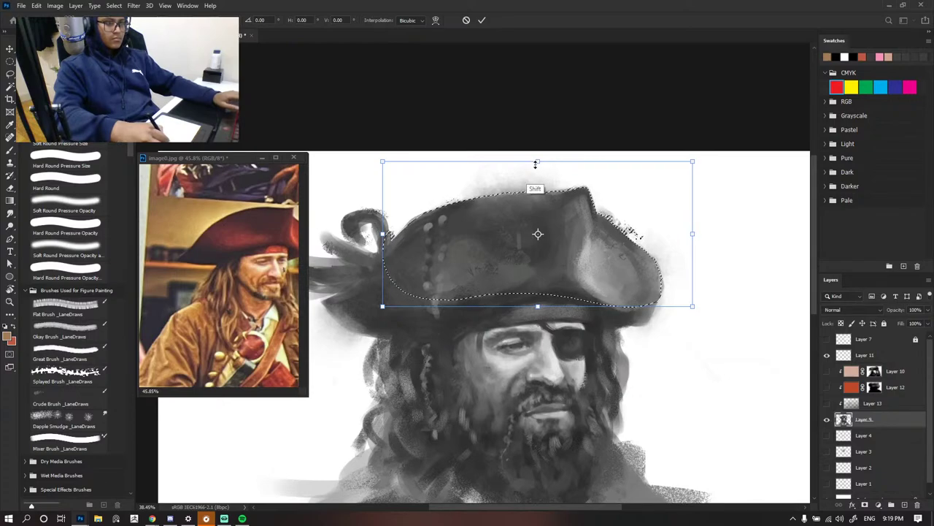
left_click_drag(538, 161, 537, 139)
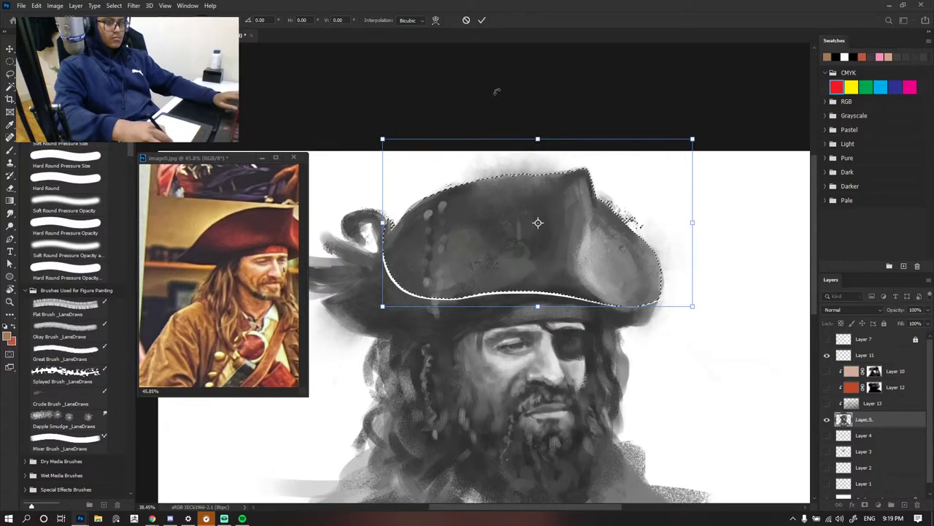
left_click(481, 19)
- Examine the taller hat's shape, its lower seam and its proportion to the face, close up and on the whole portrait
scroll(638, 114, "down", 6)
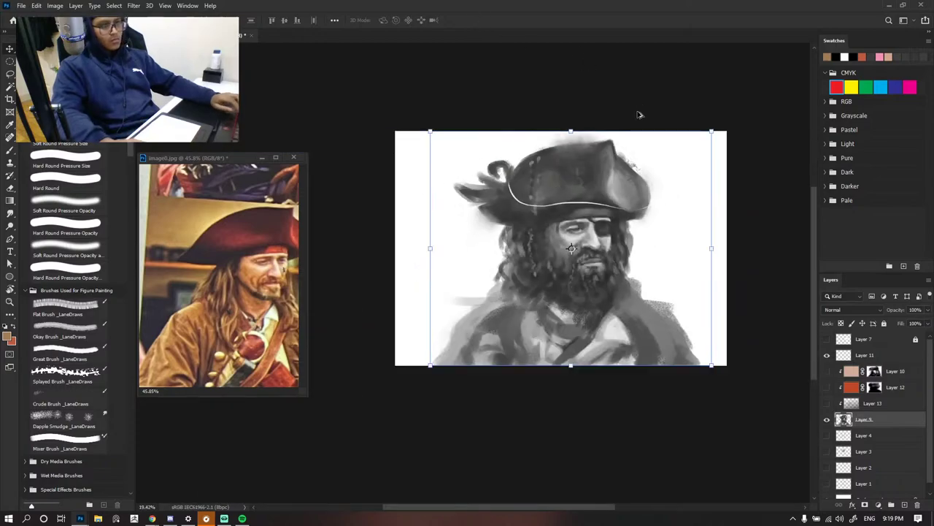
scroll(647, 125, "down", 1)
scroll(651, 129, "up", 4)
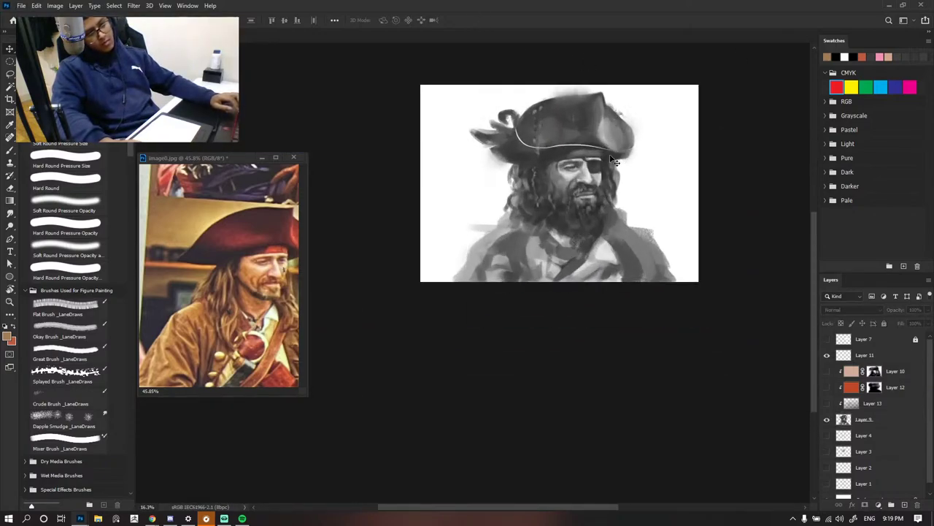
scroll(555, 166, "up", 3)
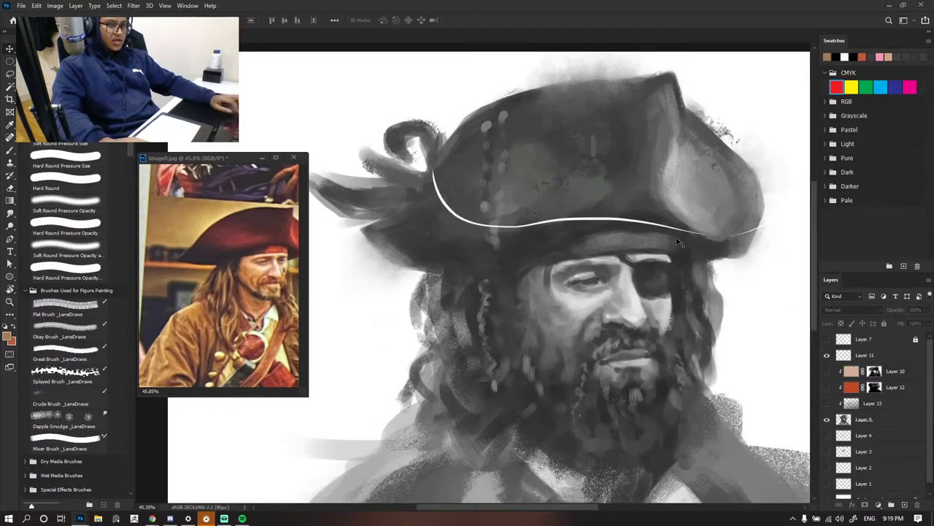
scroll(537, 231, "down", 2)
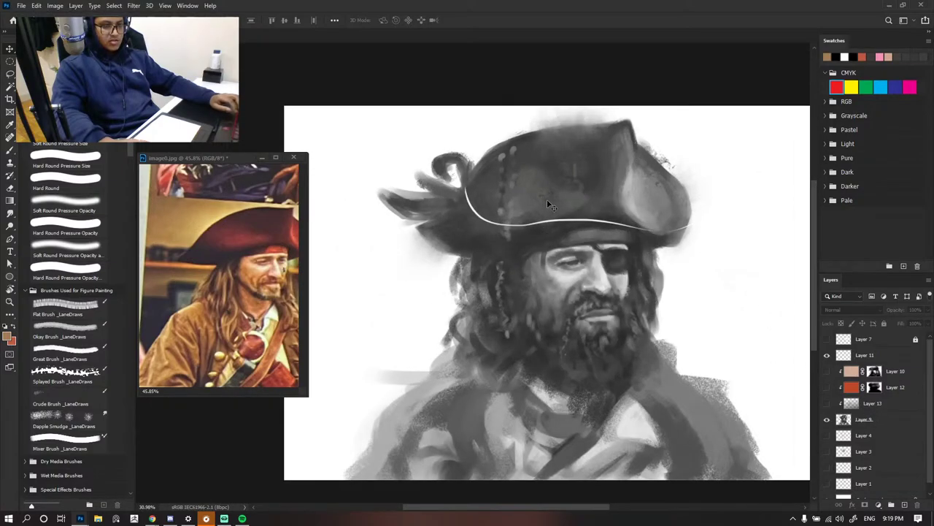
scroll(550, 204, "down", 1)
scroll(578, 173, "down", 1)
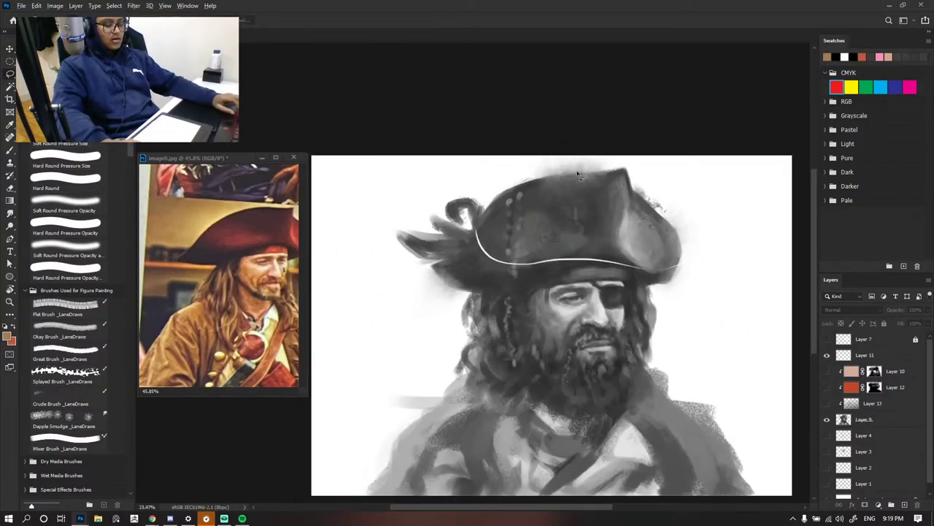
scroll(579, 176, "down", 1)
key("v")
key("b")
scroll(611, 183, "up", 3)
scroll(623, 205, "up", 3)
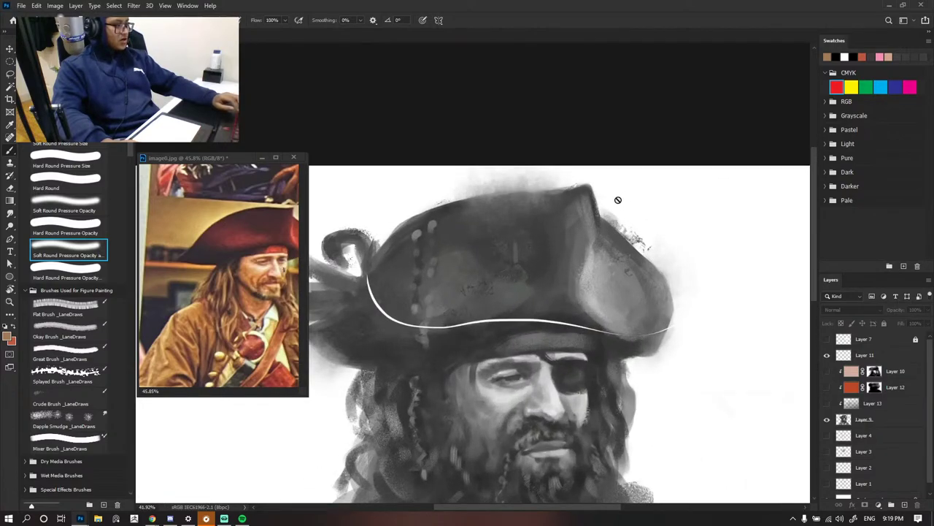
scroll(623, 199, "down", 2)
scroll(568, 220, "down", 1)
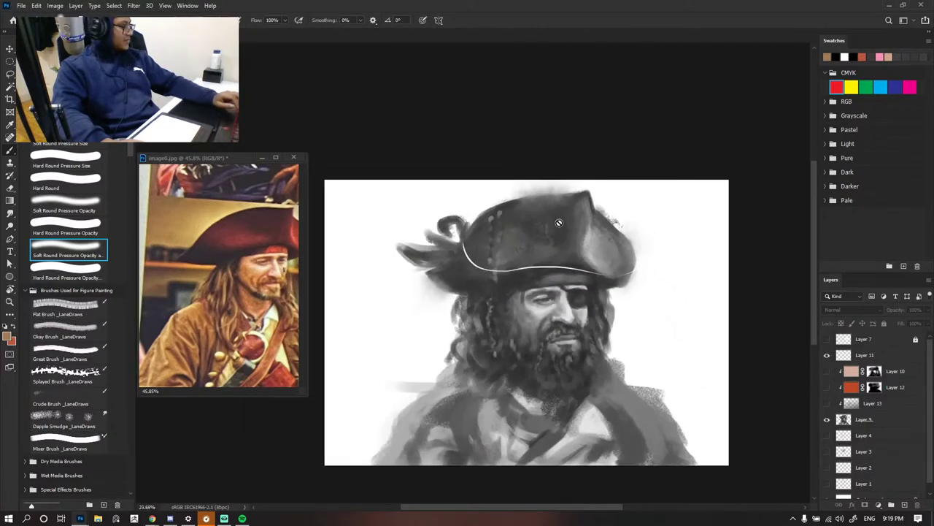
scroll(571, 231, "up", 1)
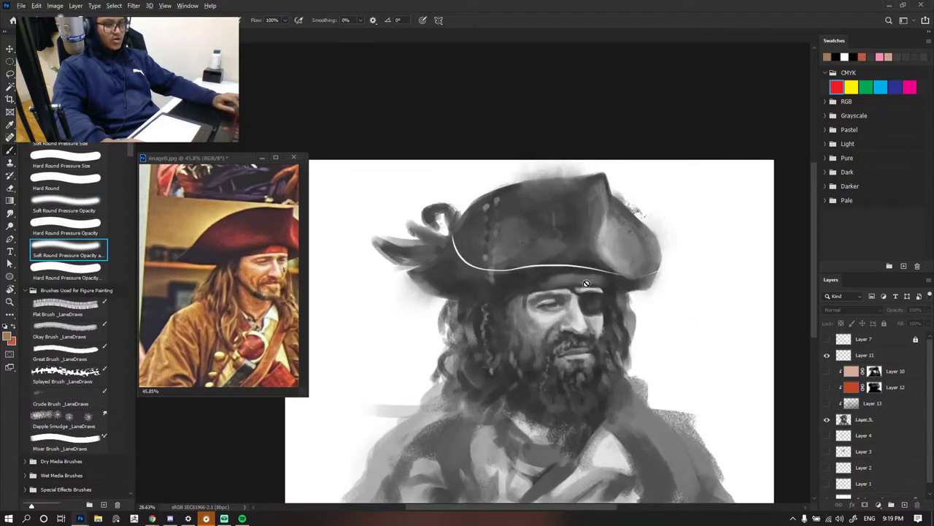
scroll(573, 290, "down", 5)
scroll(572, 292, "up", 4)
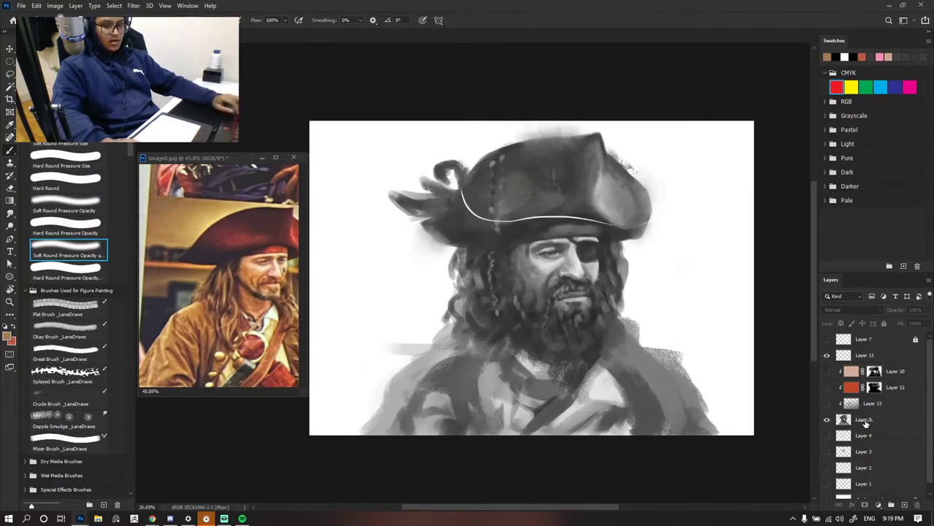
- Add a new layer to the greyscale portrait and place it directly beneath the portrait layer
left_click(887, 420)
left_click(903, 507)
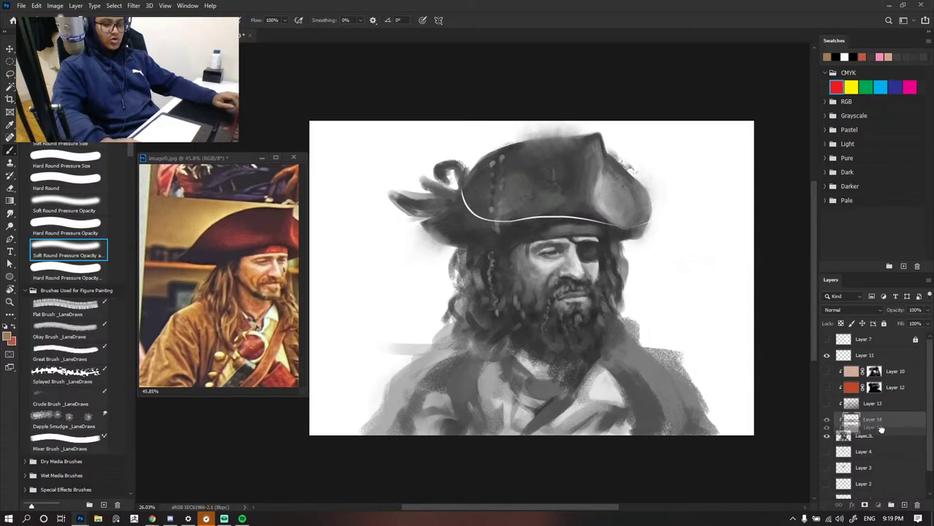
scroll(581, 261, "up", 1)
scroll(581, 261, "up", 2)
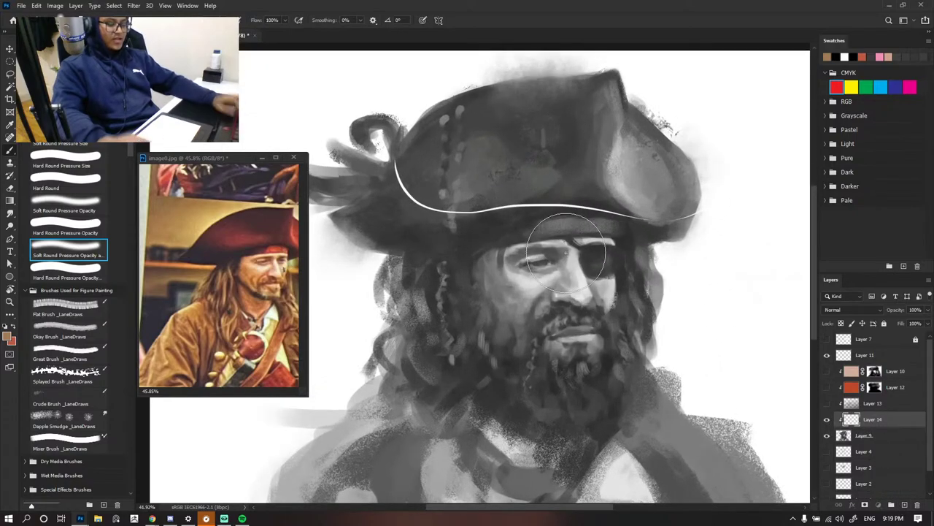
left_click_drag(406, 171, 433, 207)
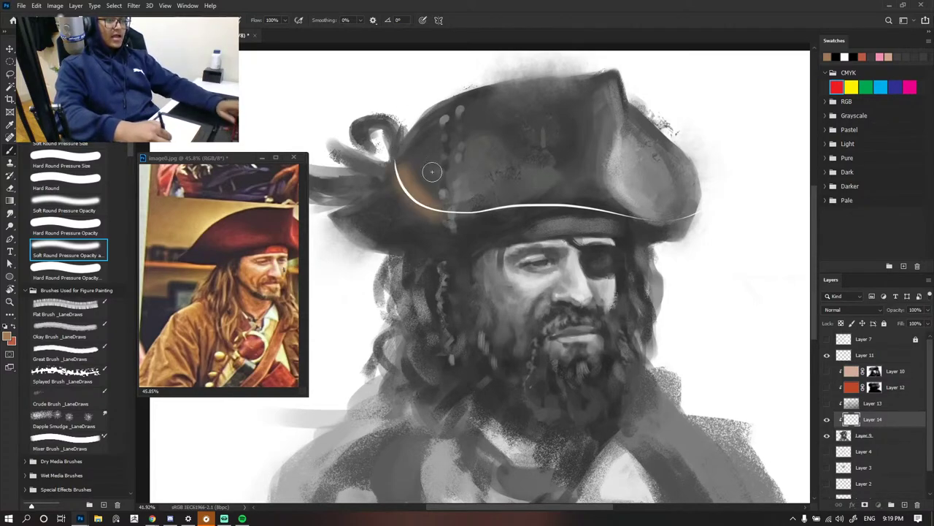
key("ctrl+z")
left_click_drag(873, 422, 881, 447)
- Fill the white gap across the hat, from its back edge towards the front flap, with dark greys sampled from the hat
left_click_drag(399, 156, 431, 205)
left_click(402, 172, "alt")
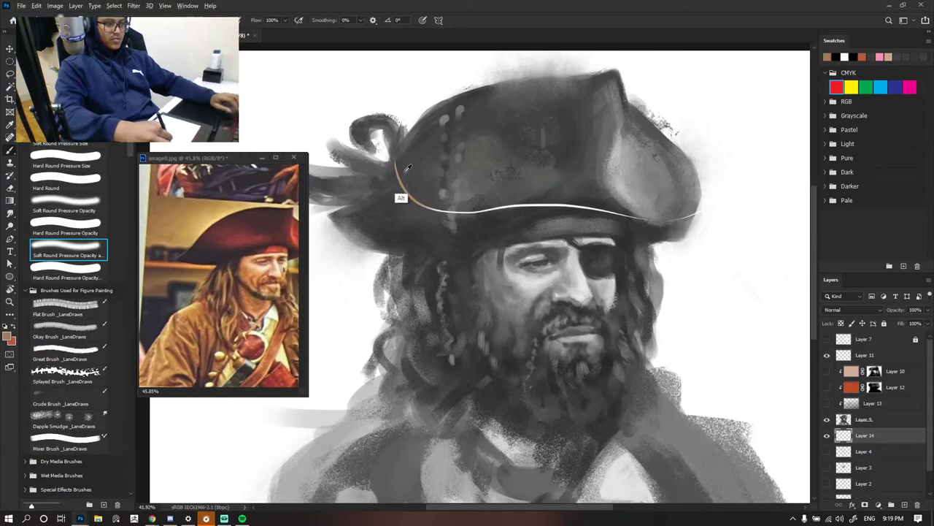
mouse_move(397, 158)
left_mouse_down()
mouse_move(423, 209)
mouse_move(421, 197)
mouse_move(601, 205)
left_mouse_up()
left_click(570, 194, "alt")
left_click(532, 226, "alt")
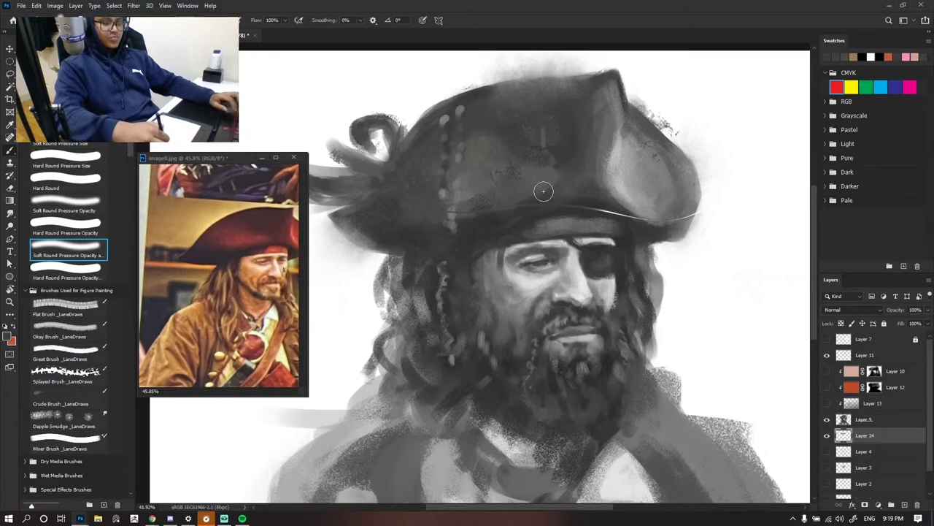
- Paint over the light seam line between the stitching and the front flap with sampled hat greys
left_click(573, 199, "alt")
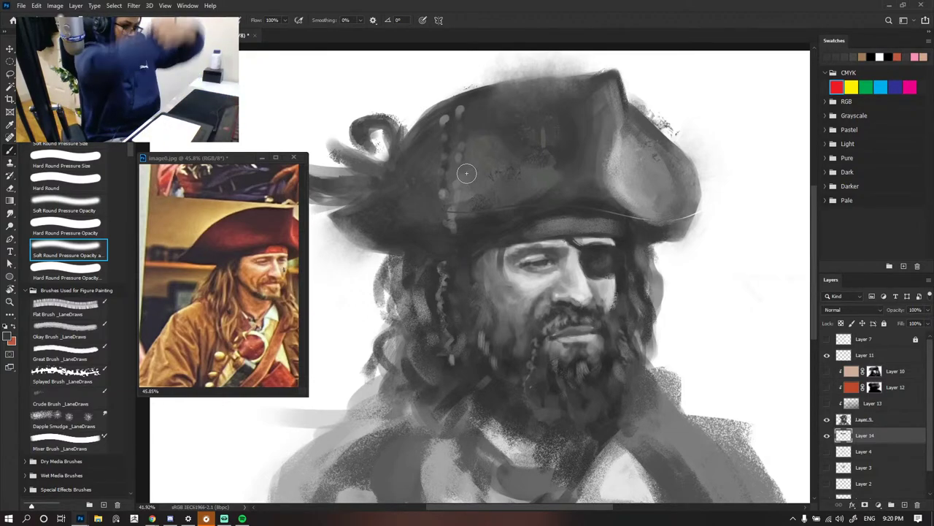
left_click(561, 196, "alt")
left_click_drag(529, 212, 539, 211)
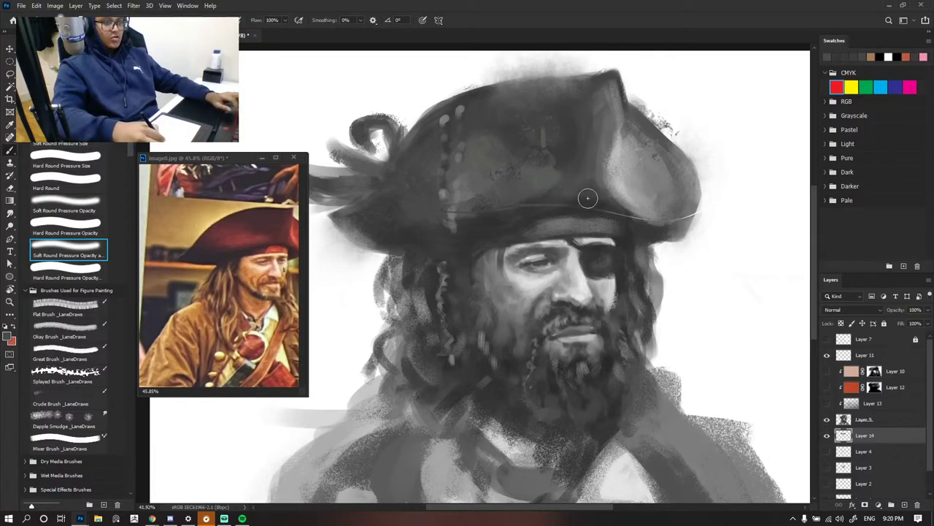
left_click(506, 198, "alt")
left_click_drag(450, 212, 438, 213)
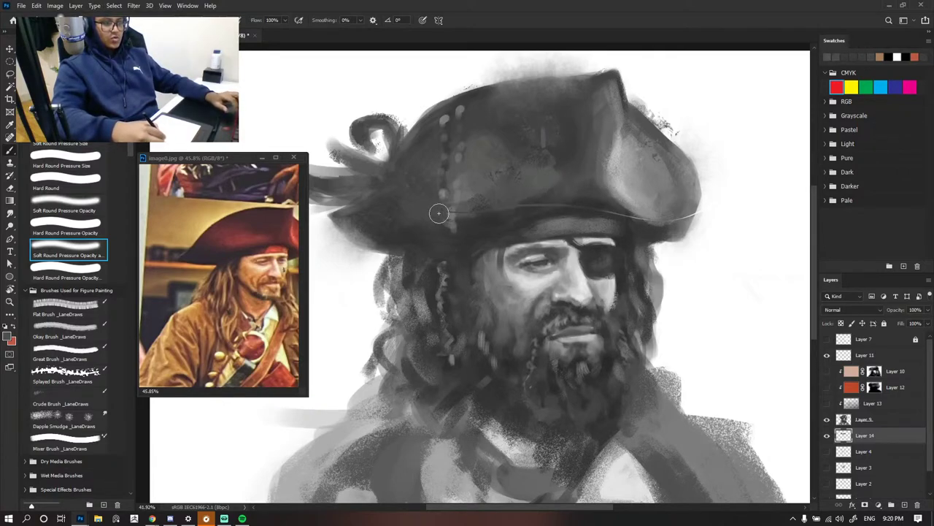
left_click(605, 219, "alt")
left_click_drag(614, 209, 558, 206)
left_click(586, 225, "alt")
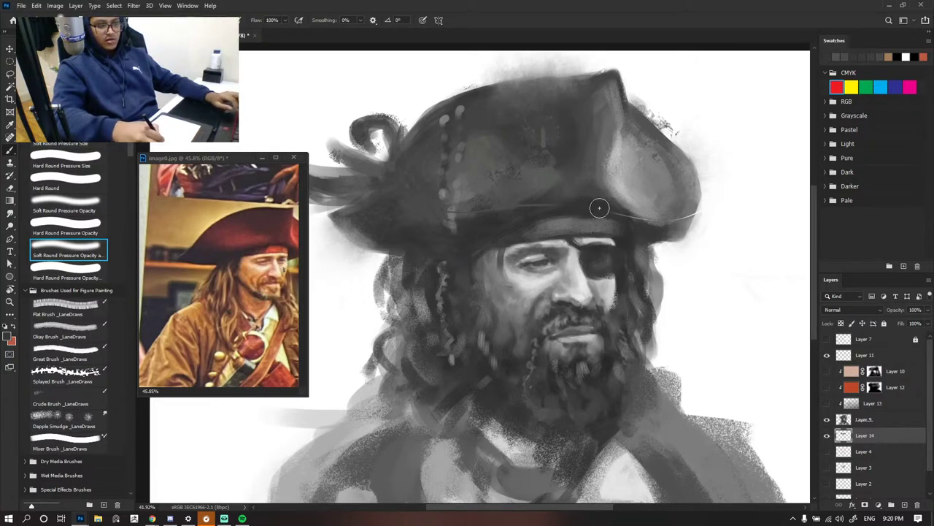
- Fill the remaining white line beneath the hat's upturned front flap, out to the brim's edge, with greys sampled beside it
scroll(561, 203, "down", 9)
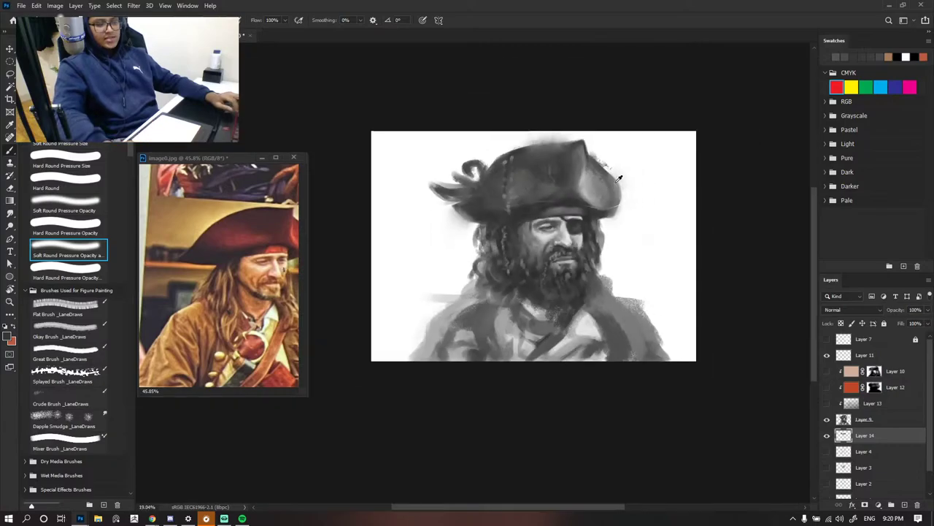
scroll(615, 181, "up", 5)
scroll(612, 186, "up", 3)
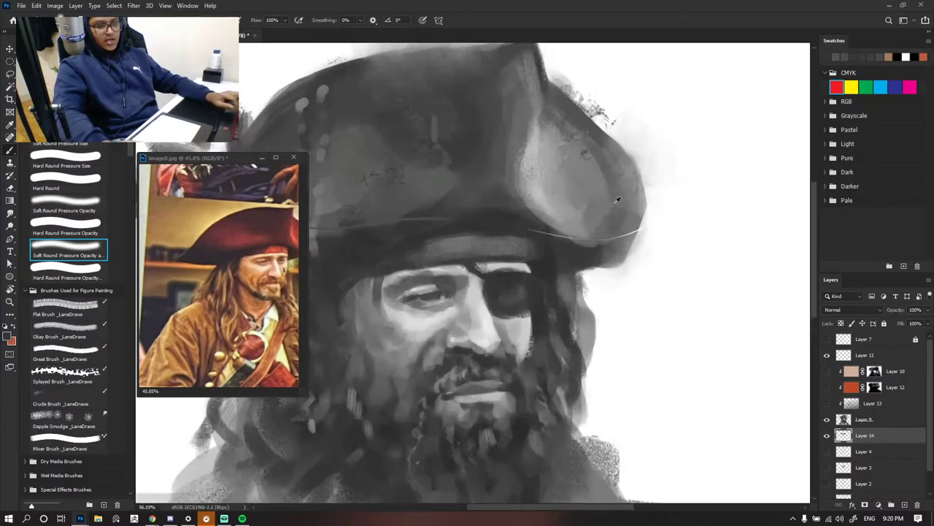
left_click(630, 225, "alt")
mouse_move(627, 236)
left_mouse_down()
mouse_move(621, 214)
mouse_move(630, 227)
mouse_move(603, 242)
mouse_move(576, 229)
mouse_move(600, 235)
left_mouse_up()
left_click(630, 221, "alt")
left_click(574, 231, "alt")
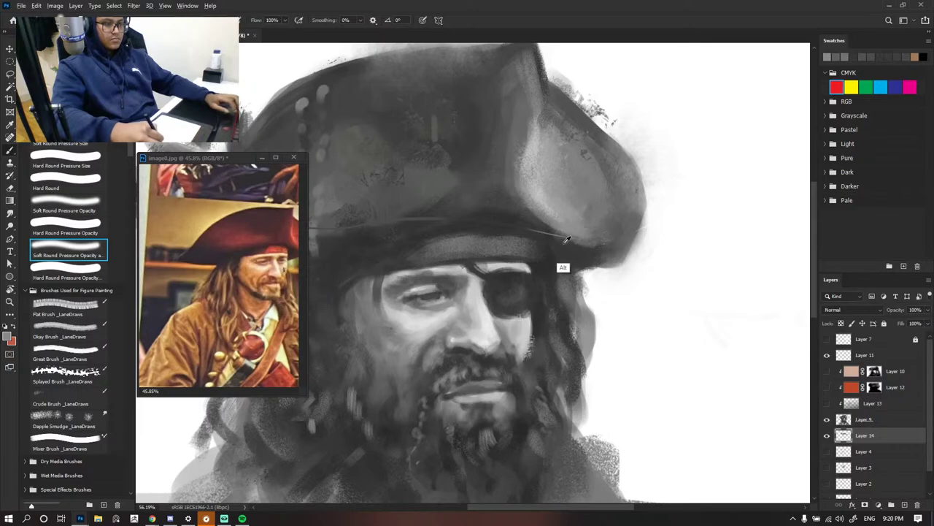
left_click(517, 244, "alt")
left_click_drag(519, 227, 521, 223)
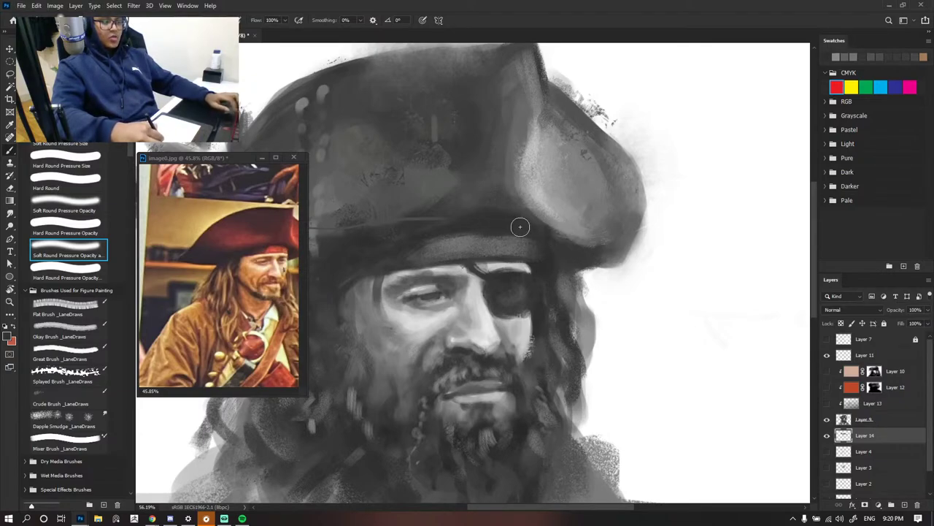
- Blend the thin seam line along the crown's lower edge, from the stitching to above the headband, using sampled greys
scroll(586, 252, "down", 4)
scroll(621, 156, "up", 5)
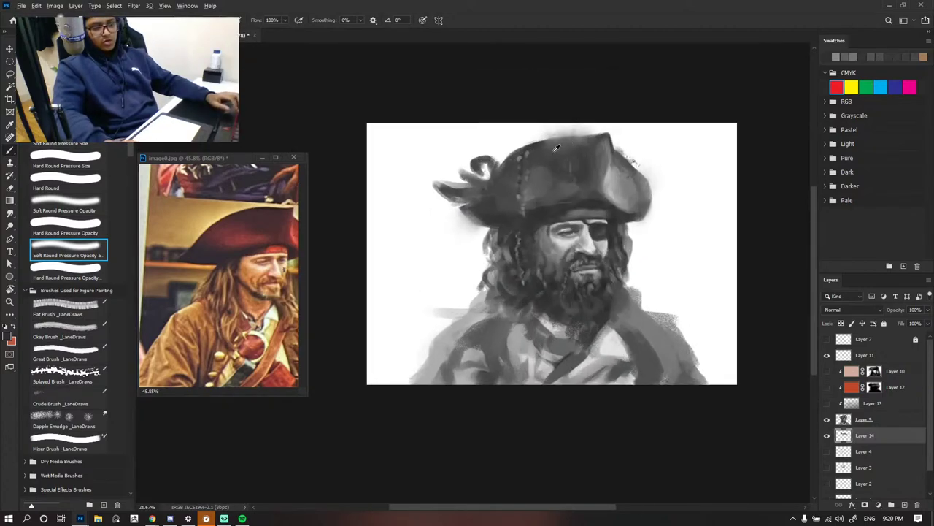
left_click(523, 281, "alt")
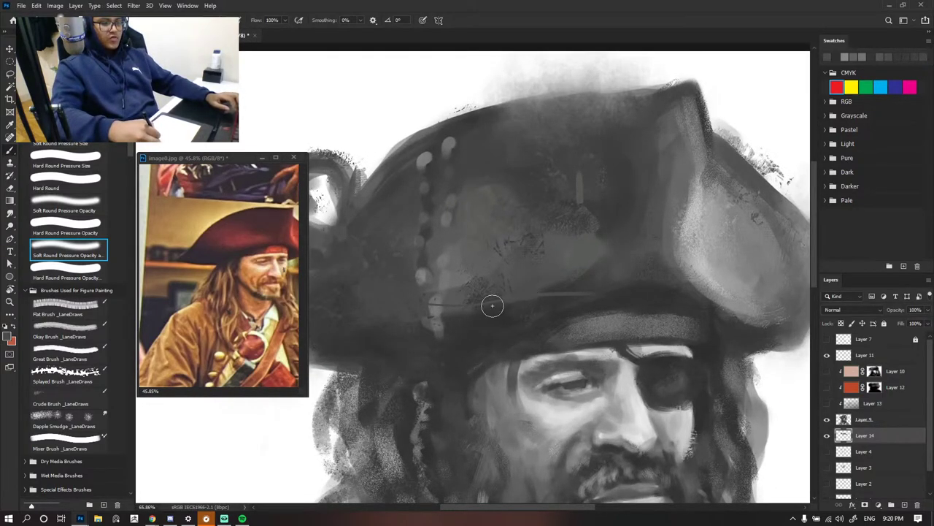
left_click(520, 307, "alt")
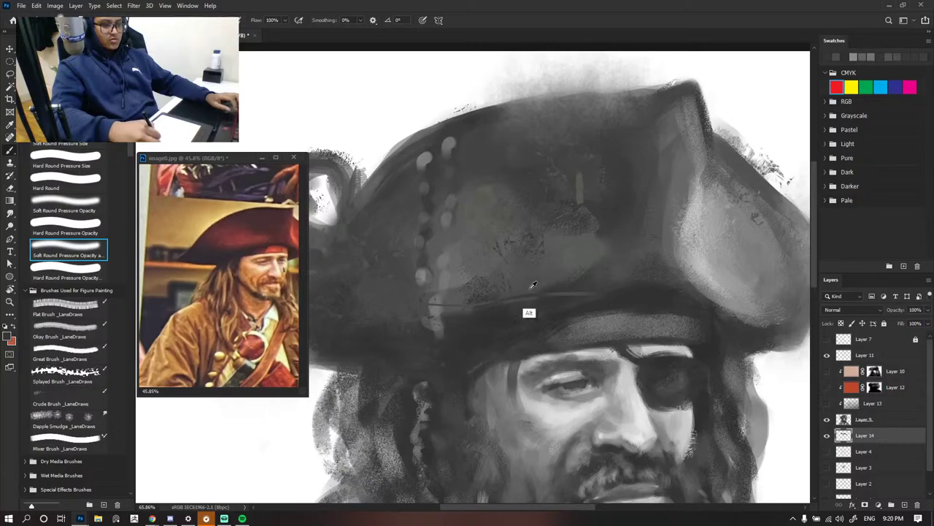
key("alt")
left_click(460, 295, "alt")
mouse_move(444, 299)
left_mouse_down()
mouse_move(464, 303)
mouse_move(419, 305)
left_mouse_up()
left_click(471, 297, "alt")
left_click(547, 281, "alt")
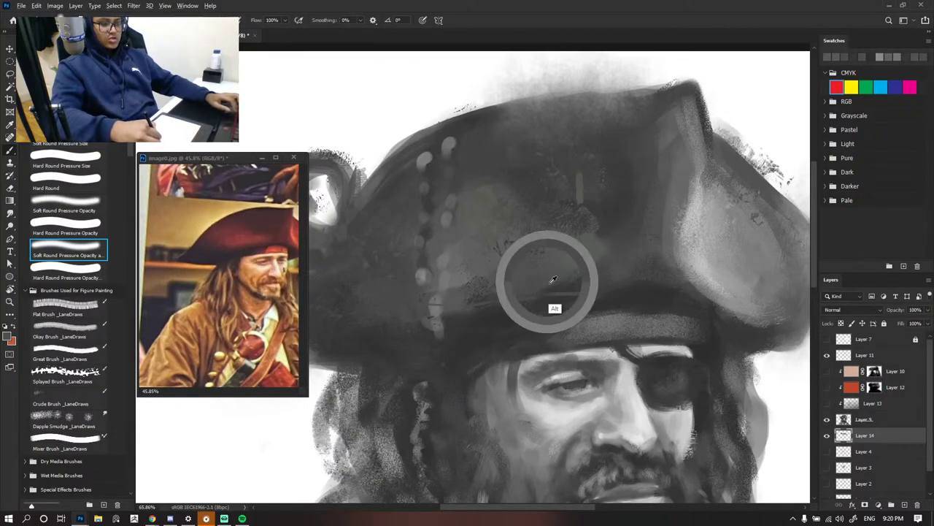
mouse_move(588, 292)
left_mouse_down()
mouse_move(566, 292)
mouse_move(590, 292)
left_mouse_up()
left_click(587, 289, "alt")
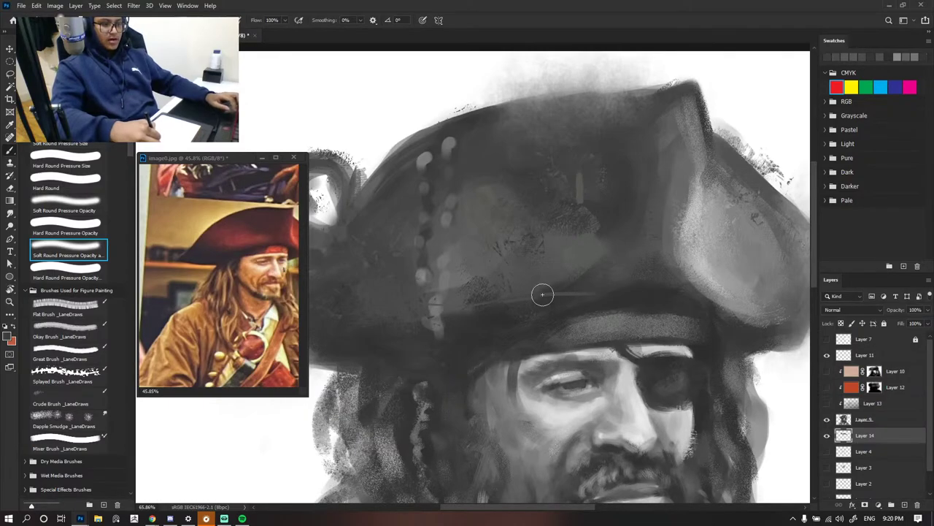
left_click(568, 299, "alt")
- Touch up the last traces of the seam above the brow with dark grey sampled from the hat
scroll(524, 292, "down", 10)
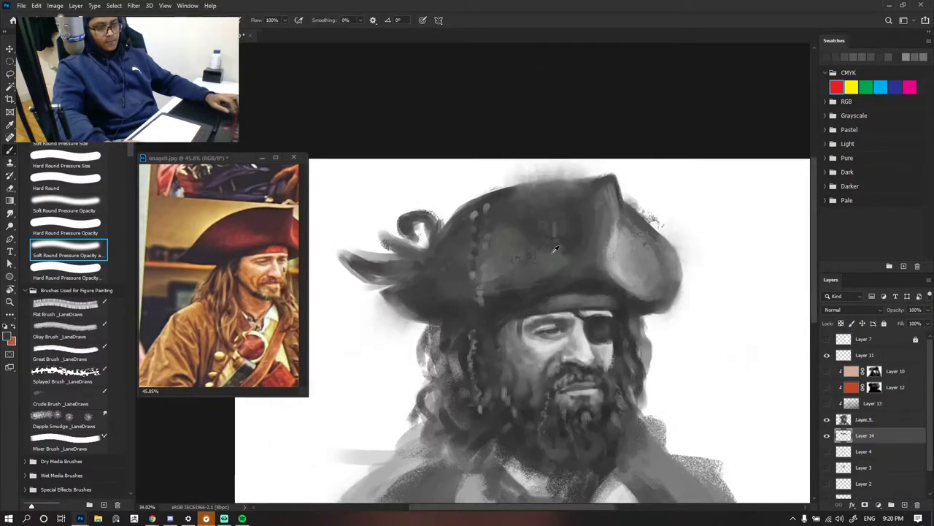
scroll(568, 259, "up", 10)
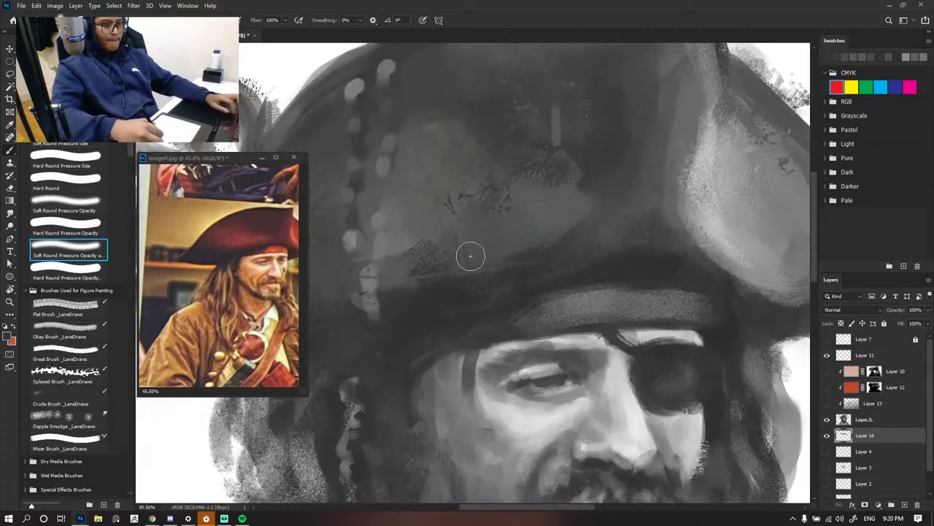
left_click(489, 262, "alt")
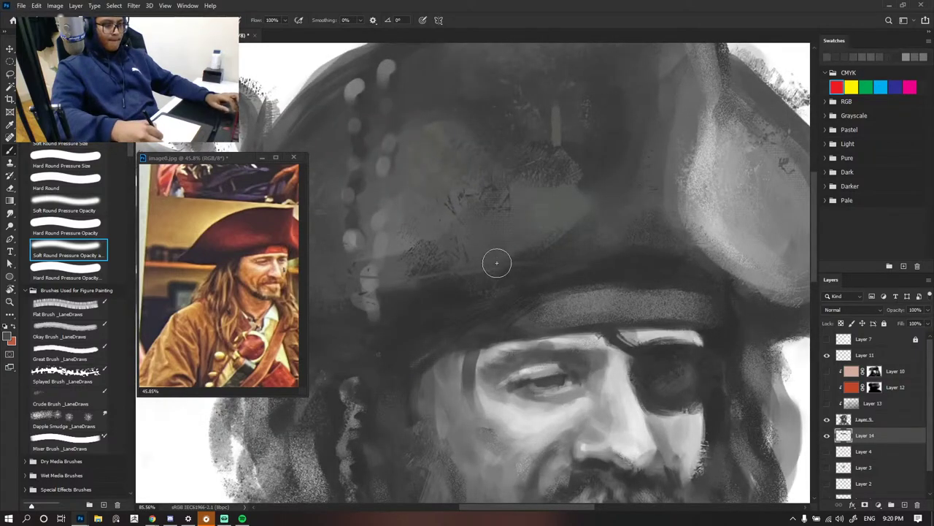
left_click_drag(497, 263, 492, 263)
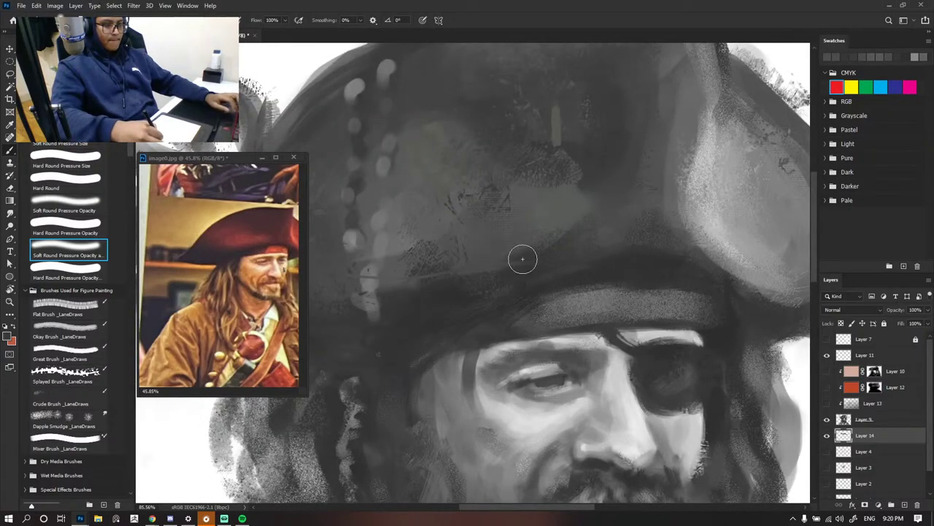
- Check the repaired hat on the whole portrait and show Layers 10, 12 and 13 again
scroll(387, 271, "down", 6)
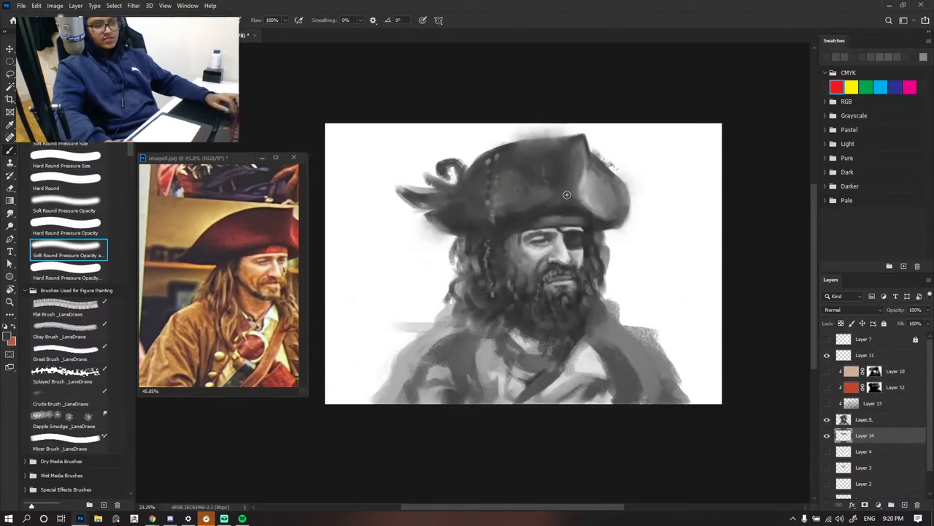
scroll(606, 183, "up", 3)
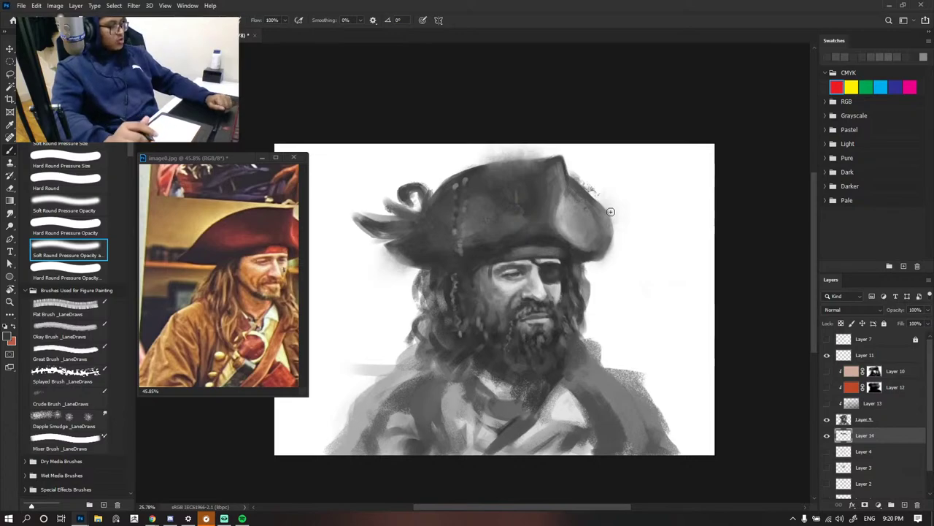
scroll(591, 205, "down", 1)
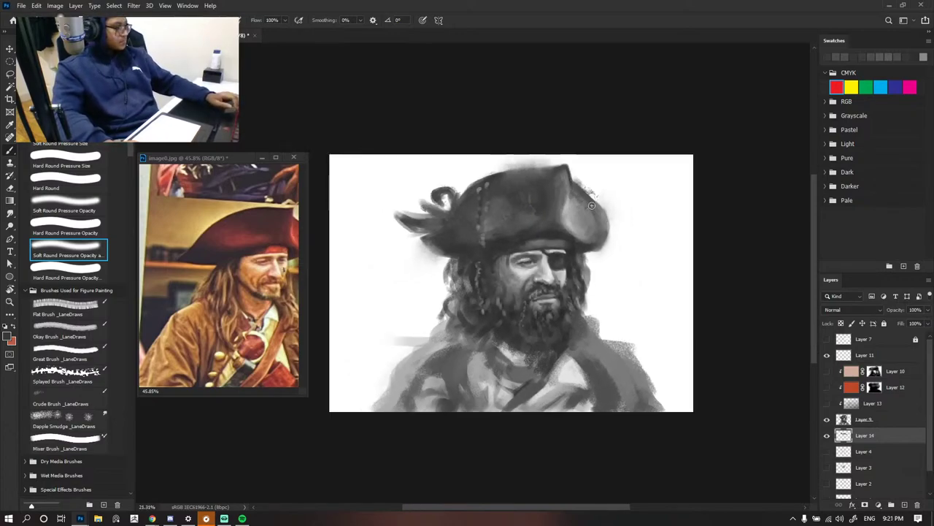
scroll(553, 227, "down", 2)
scroll(576, 234, "up", 2)
scroll(595, 240, "down", 3)
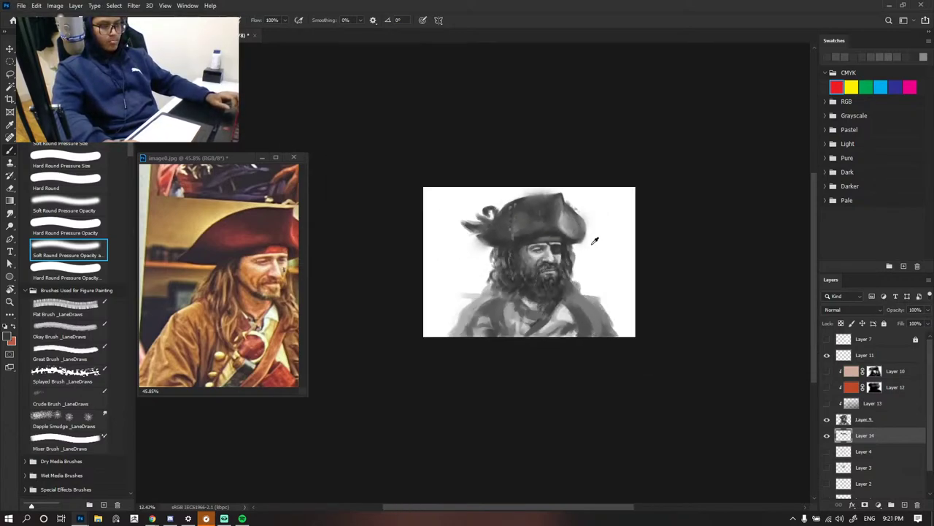
left_click(827, 403)
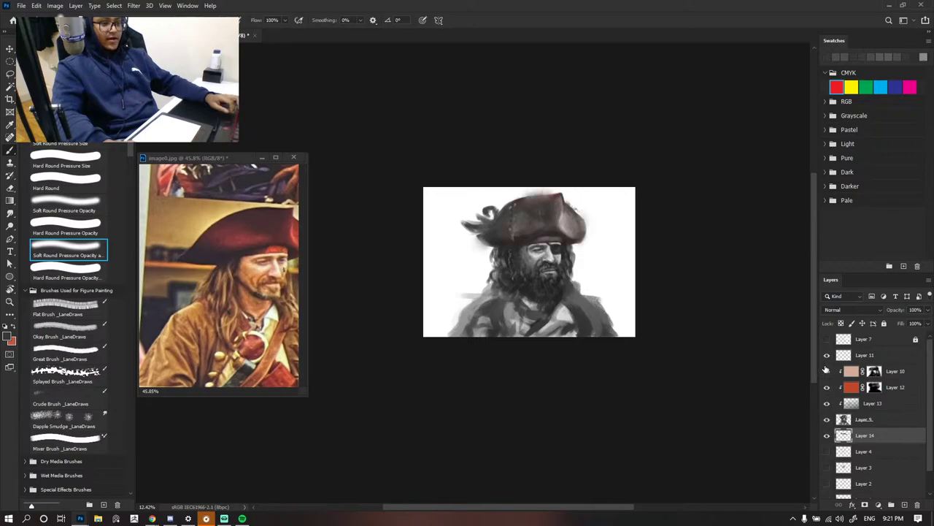
- Examine the coloured portrait and taller hat at several sizes, comparing it with and without the seam-fill layer and Layer 13
scroll(585, 256, "up", 1)
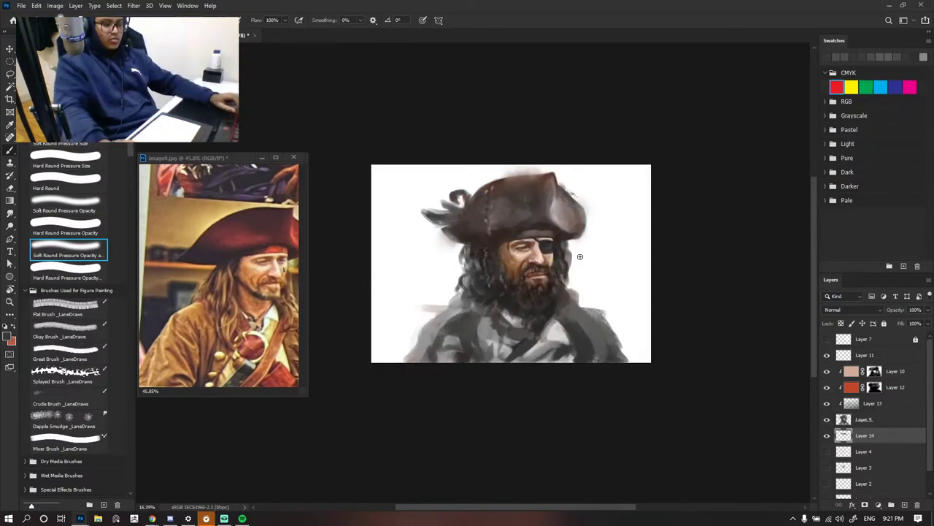
scroll(577, 257, "down", 1)
scroll(575, 257, "up", 1)
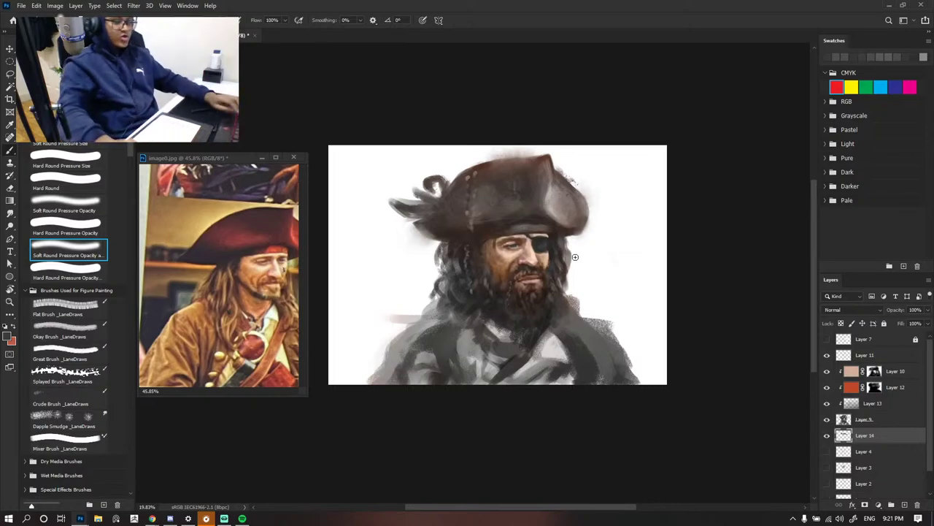
scroll(575, 257, "down", 2)
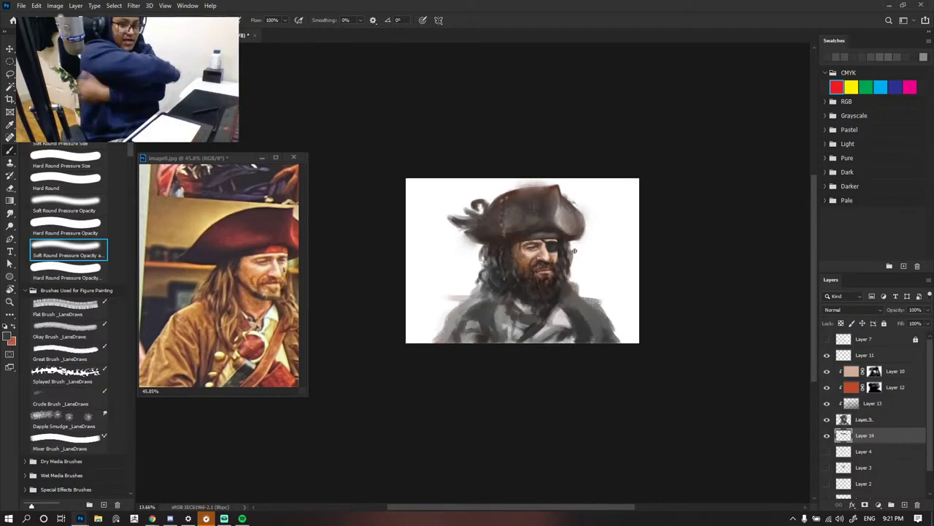
scroll(553, 237, "up", 4)
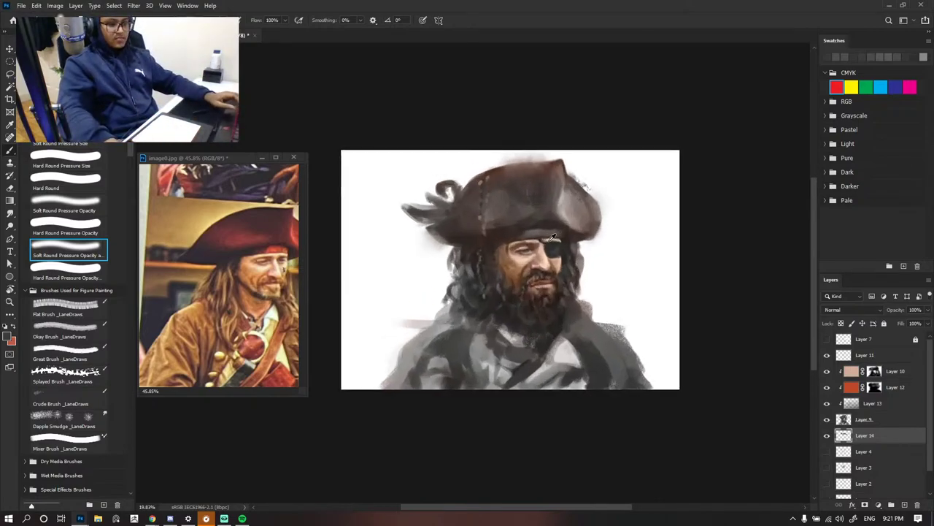
scroll(629, 321, "down", 2)
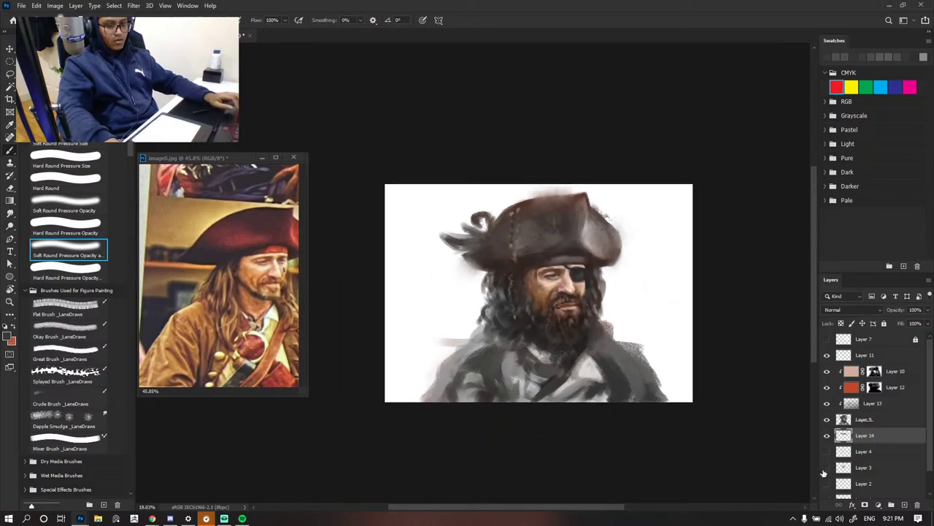
left_click(828, 422)
left_click(826, 436)
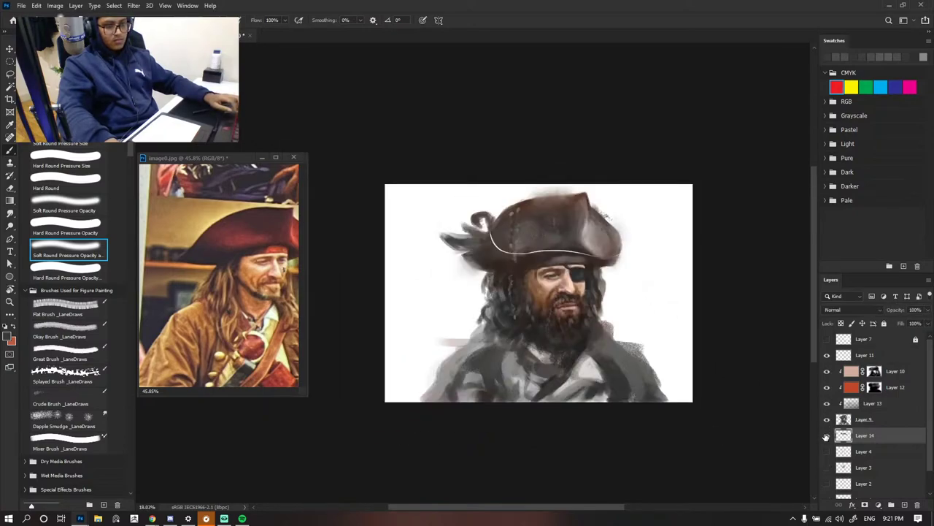
left_click(826, 436)
left_click(827, 403)
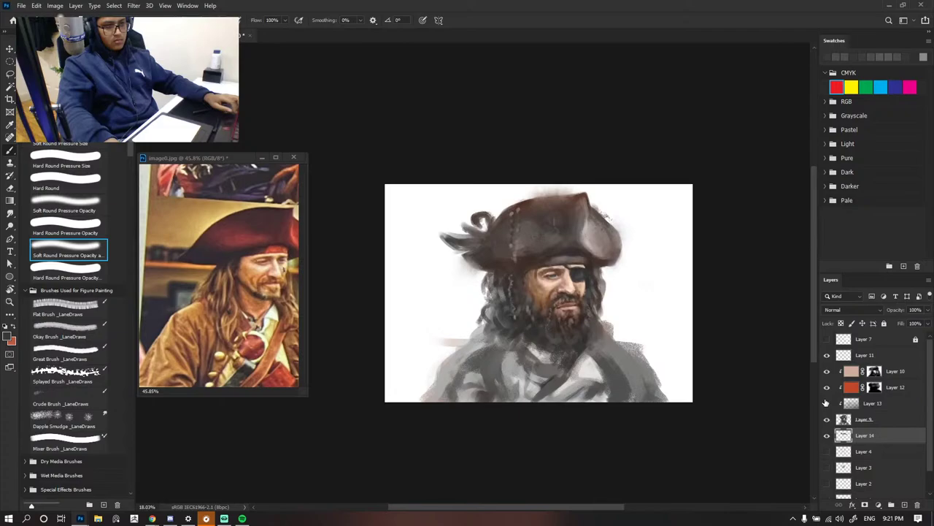
left_click(827, 403)
scroll(568, 283, "down", 2)
scroll(569, 284, "up", 3)
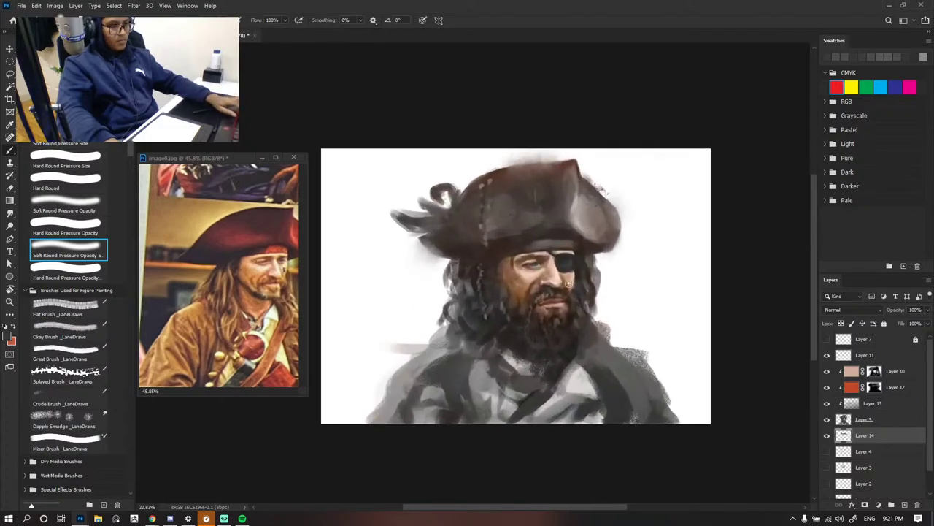
- Make the main portrait layer above Layer 14 active, hide Layers 10 and 12, and choose the Hard Round Pressure Opacity brush
scroll(563, 283, "up", 2)
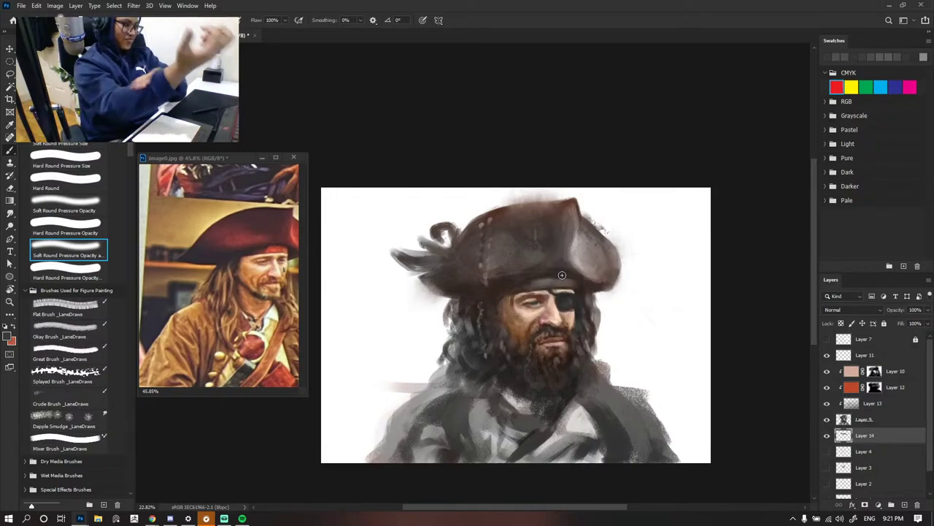
scroll(561, 274, "down", 1)
scroll(511, 296, "up", 1)
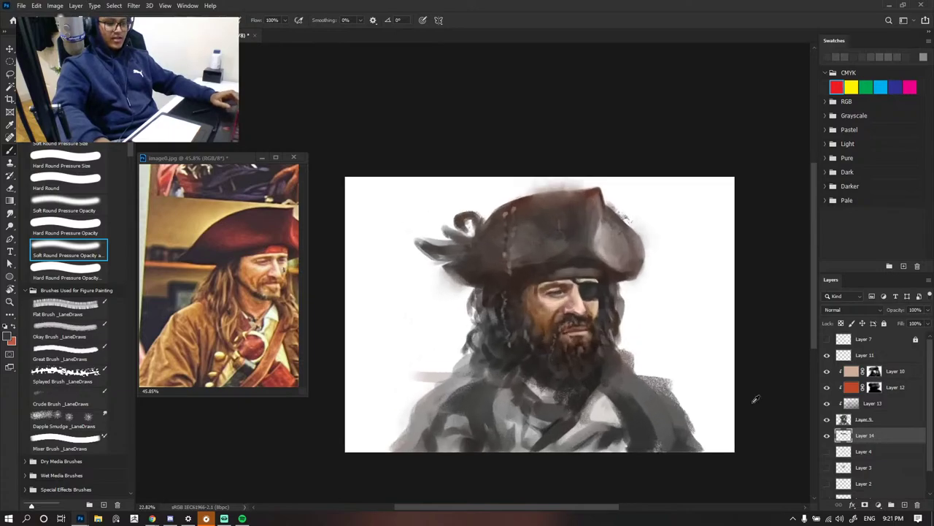
left_click(864, 420)
scroll(490, 179, "up", 5)
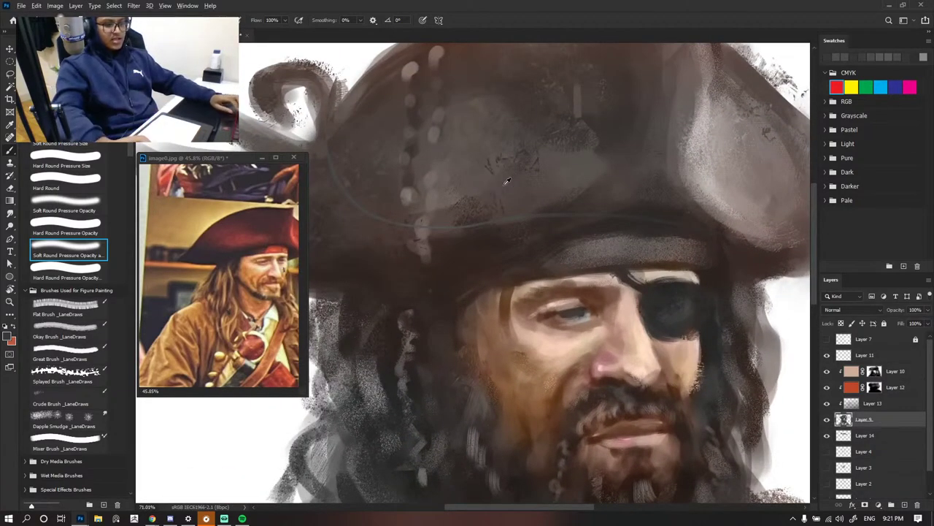
scroll(511, 190, "up", 1)
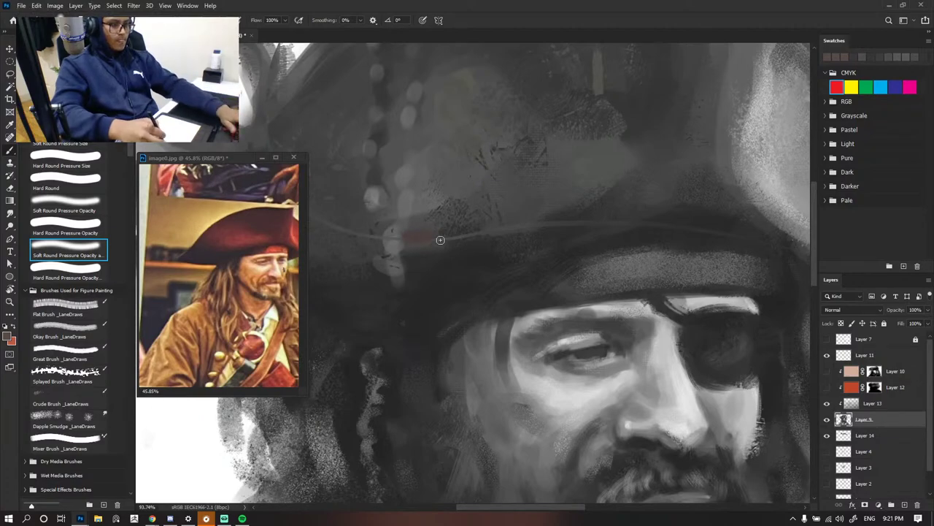
left_click(65, 270)
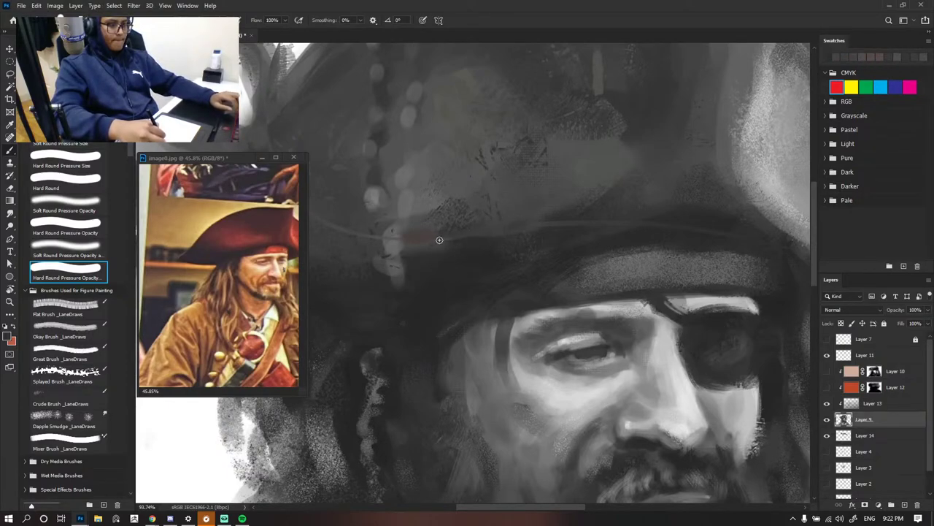
- Cover the upper end of the curved seam line, where the hat crown meets the feather, with greys sampled beside it
scroll(574, 210, "down", 10)
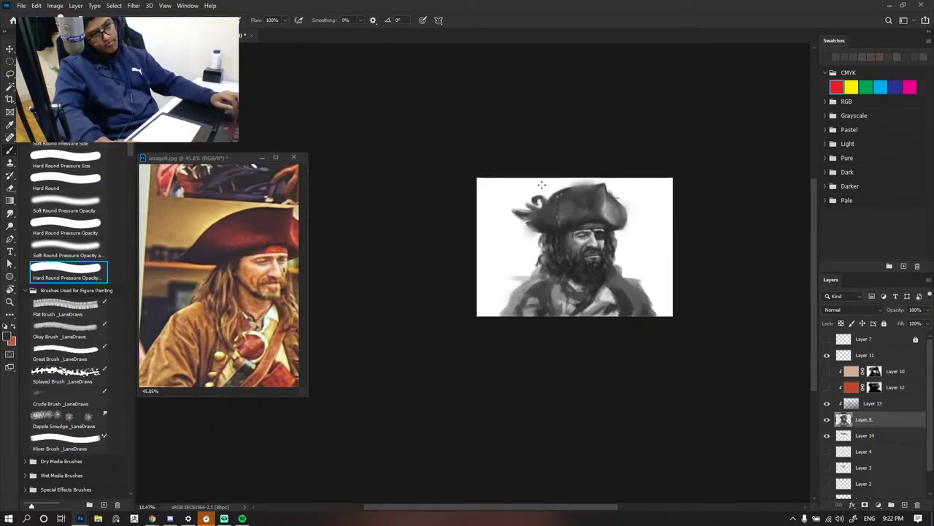
scroll(555, 196, "up", 7)
scroll(670, 246, "up", 4)
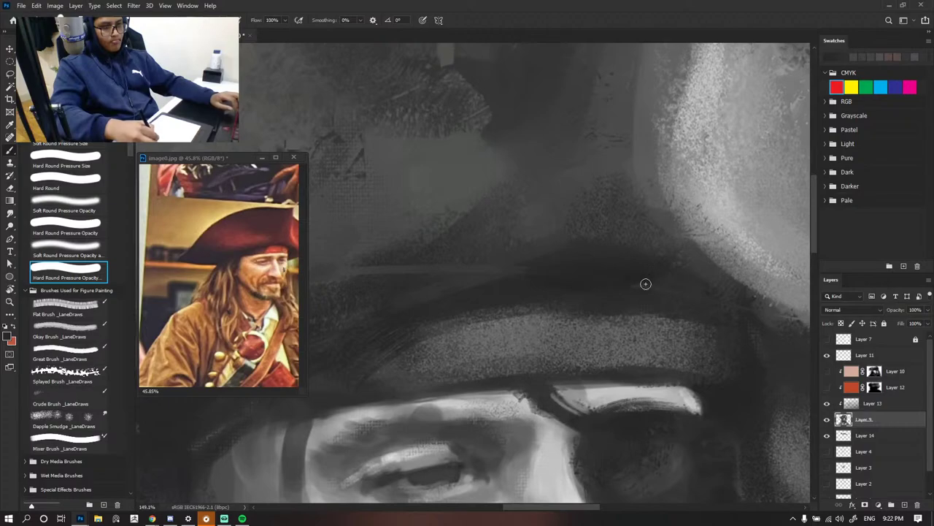
scroll(611, 254, "down", 5)
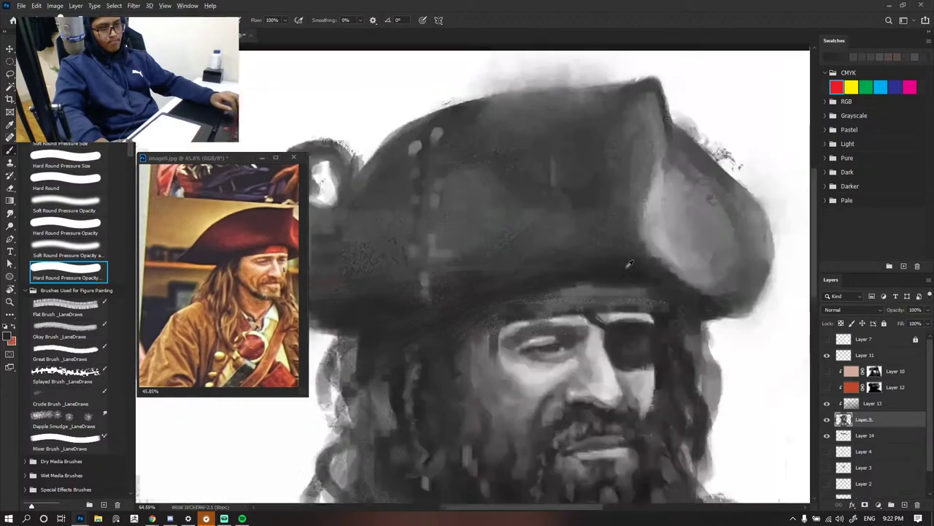
scroll(564, 265, "up", 5)
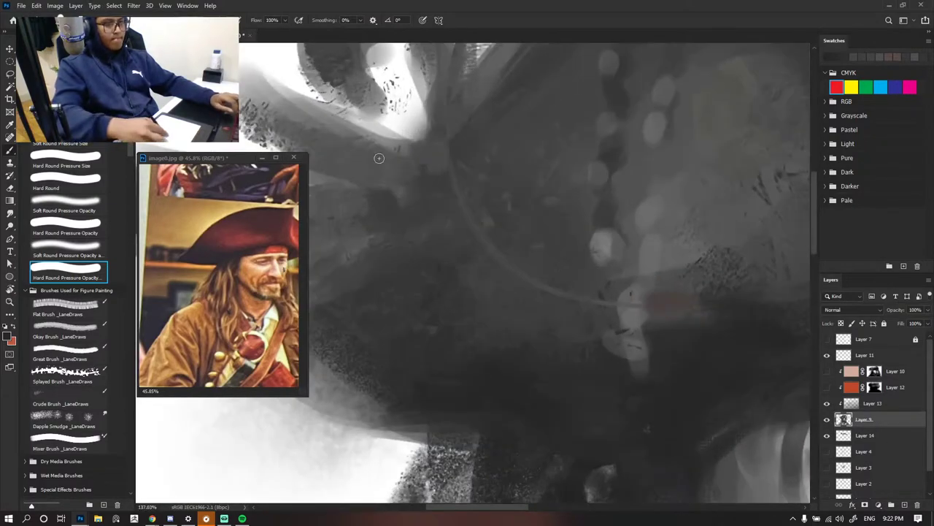
left_click(452, 148, "alt")
mouse_move(455, 139)
left_mouse_down()
mouse_move(451, 173)
mouse_move(452, 146)
left_mouse_up()
left_click(458, 146, "alt")
left_click(454, 153, "alt")
left_click(459, 162, "alt")
left_click(460, 159, "alt")
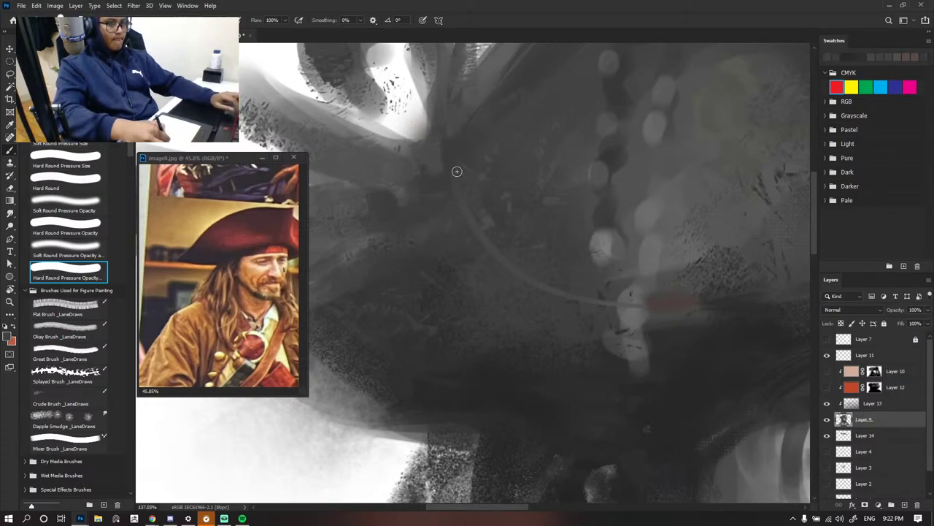
left_click(446, 191, "alt")
mouse_move(466, 215)
left_mouse_down()
mouse_move(452, 182)
mouse_move(467, 213)
left_mouse_up()
left_click(463, 176, "alt")
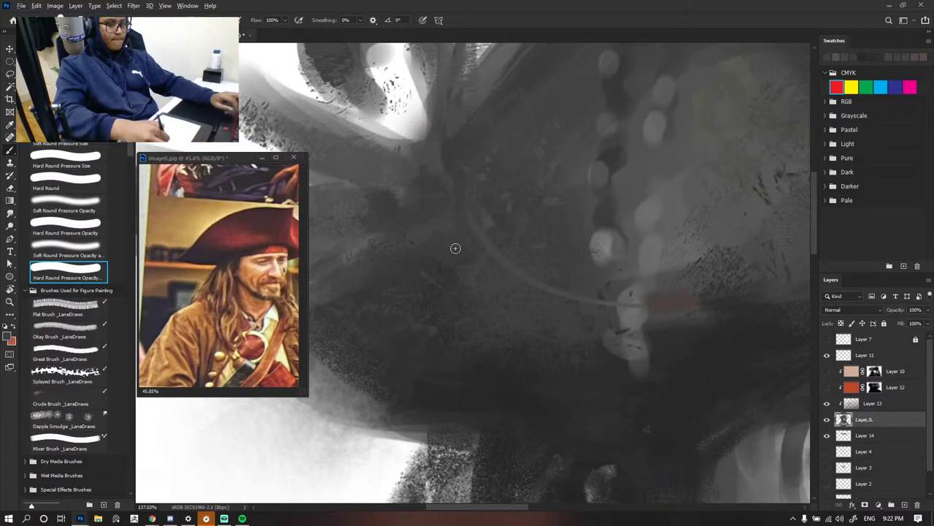
- Paint out the rest of the curved seam from the feather to the stitching with a larger brush and sampled dark greys
key("bracketright")
key("bracketright")
key("bracketright")
key("bracketright")
key("bracketright")
key("bracketright")
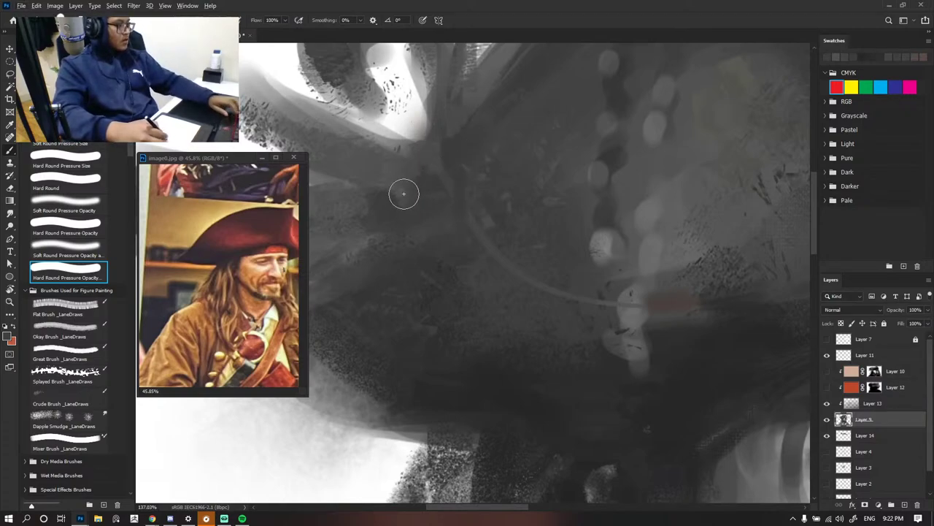
left_click_drag(442, 171, 462, 201)
left_click(461, 144, "alt")
mouse_move(452, 135)
left_mouse_down()
mouse_move(508, 210)
mouse_move(485, 191)
mouse_move(484, 241)
left_mouse_up()
left_click(485, 190, "alt")
mouse_move(478, 200)
left_mouse_down()
mouse_move(501, 236)
mouse_move(489, 235)
left_mouse_up()
left_click(499, 203, "alt")
left_click(515, 251, "alt")
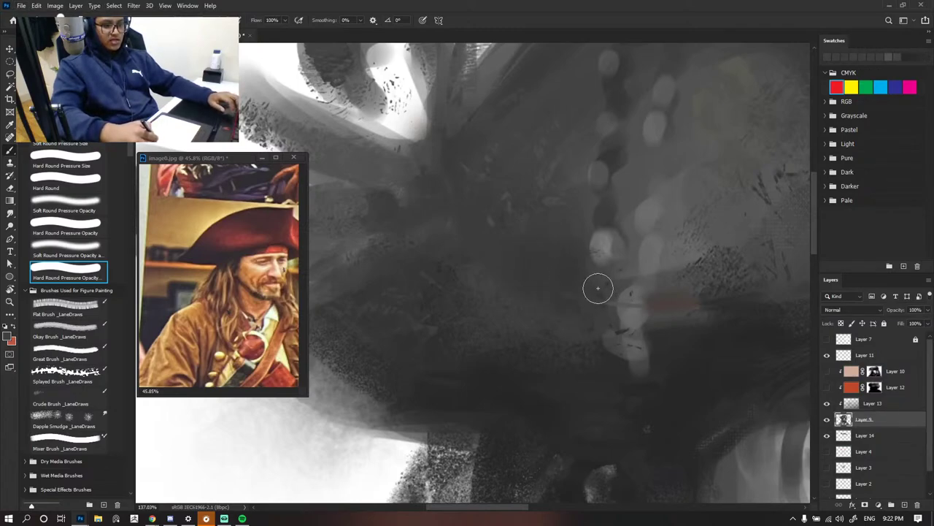
scroll(521, 178, "down", 12)
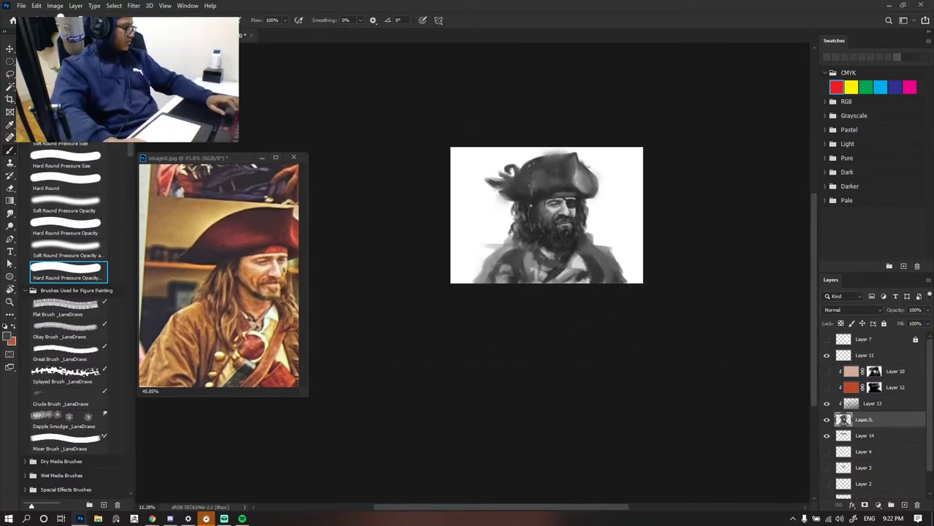
- Blend away the remaining seam and reddish patch between the stitching and headband with sampled grey, checking the whole portrait
scroll(549, 192, "up", 1)
scroll(549, 192, "up", 6)
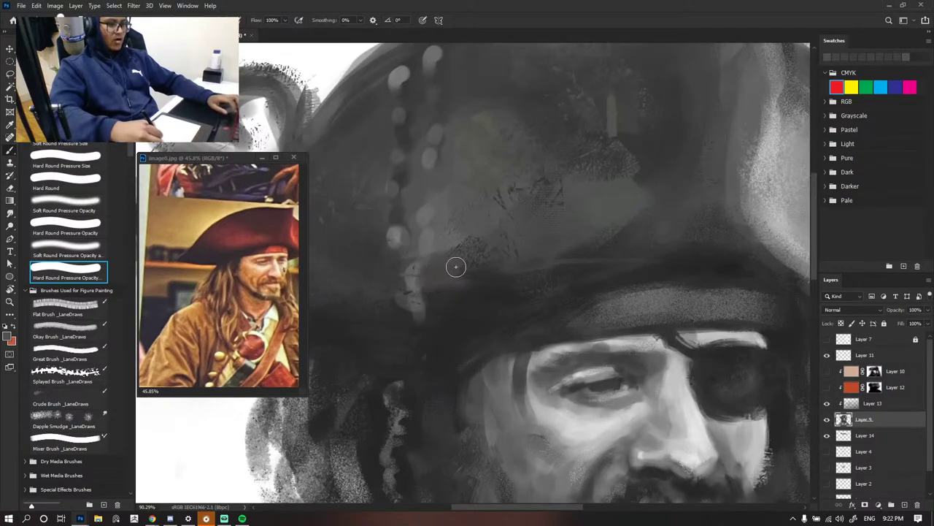
left_click(543, 247, "alt")
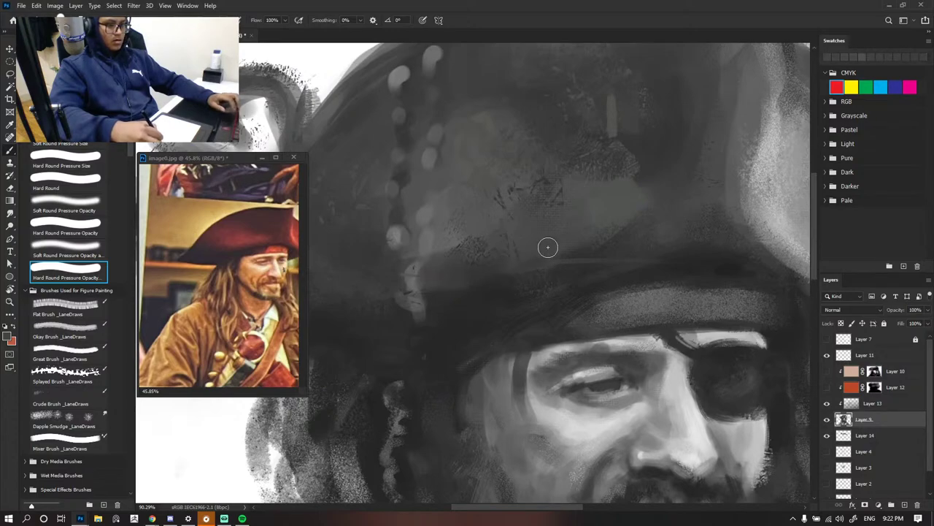
left_click_drag(548, 247, 514, 269)
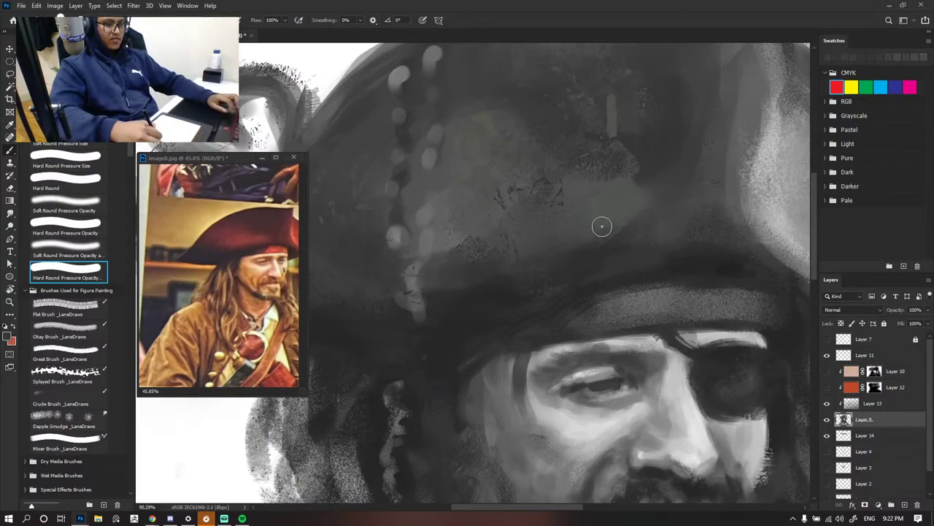
scroll(522, 244, "down", 11)
scroll(522, 252, "up", 8)
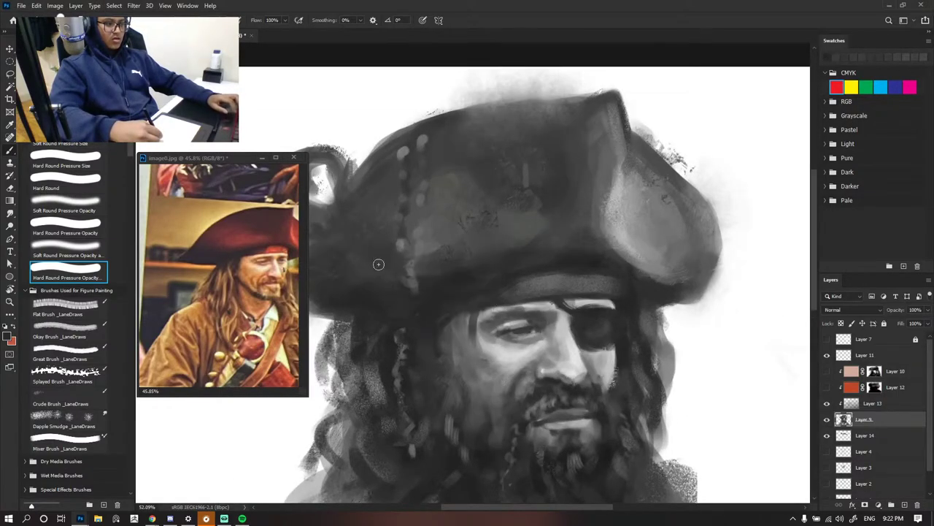
scroll(383, 249, "down", 5)
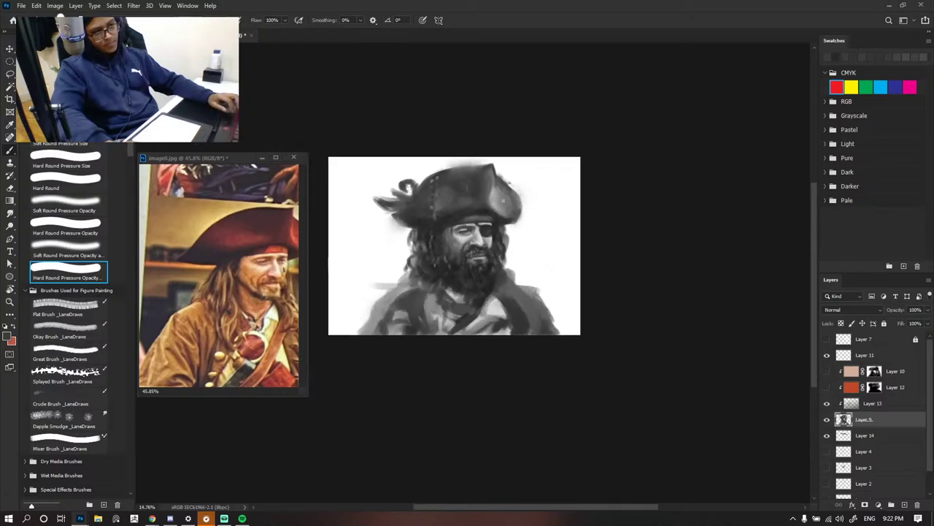
scroll(383, 249, "up", 4)
scroll(501, 187, "down", 5)
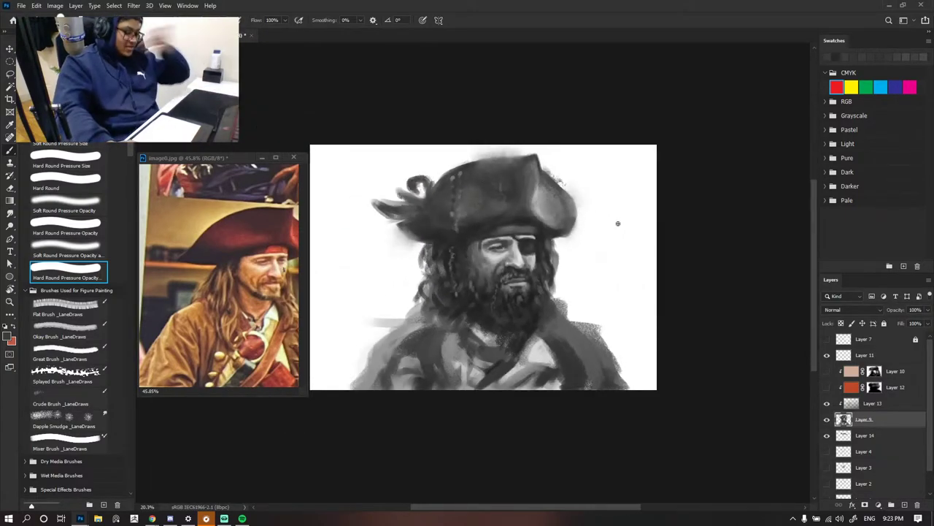
scroll(509, 307, "up", 5)
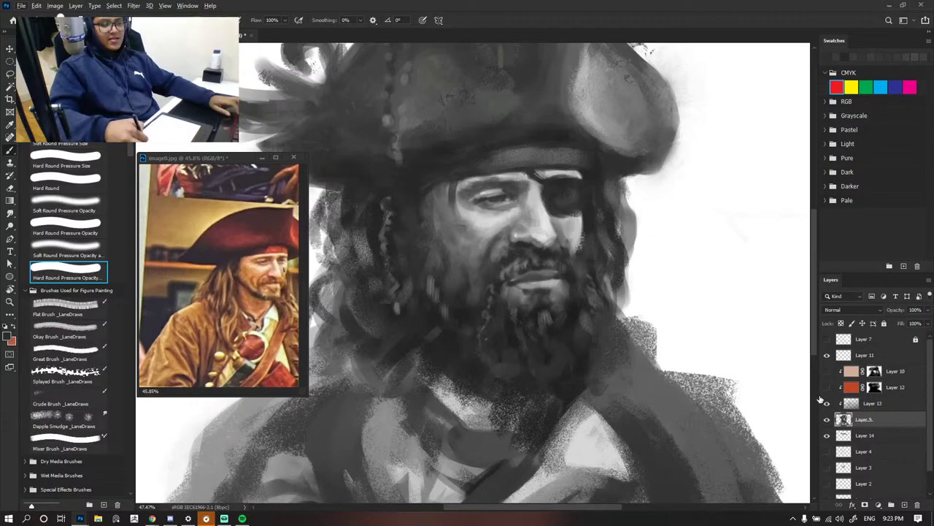
- Hide Layer 13 and paint sampled grey strokes along both sides of the beard
left_click(828, 404)
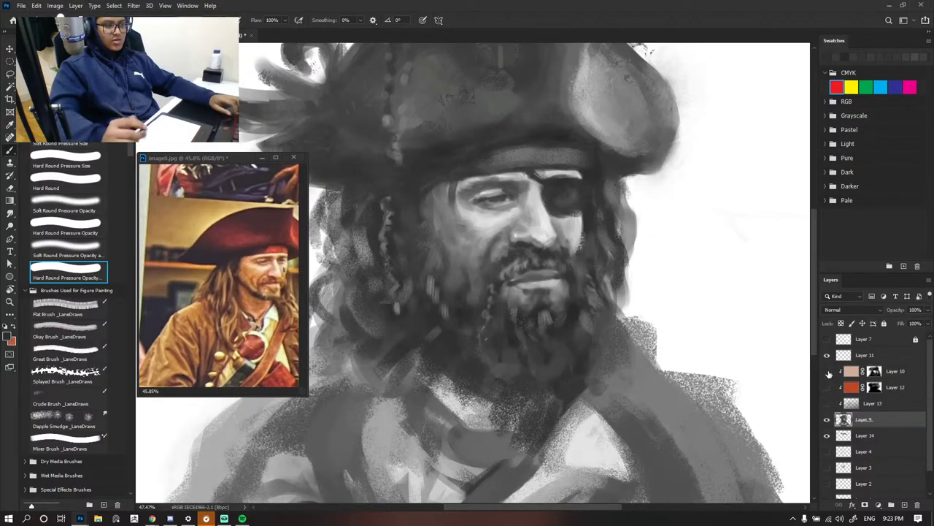
scroll(704, 292, "down", 4)
scroll(651, 303, "up", 5)
left_click(578, 266, "alt")
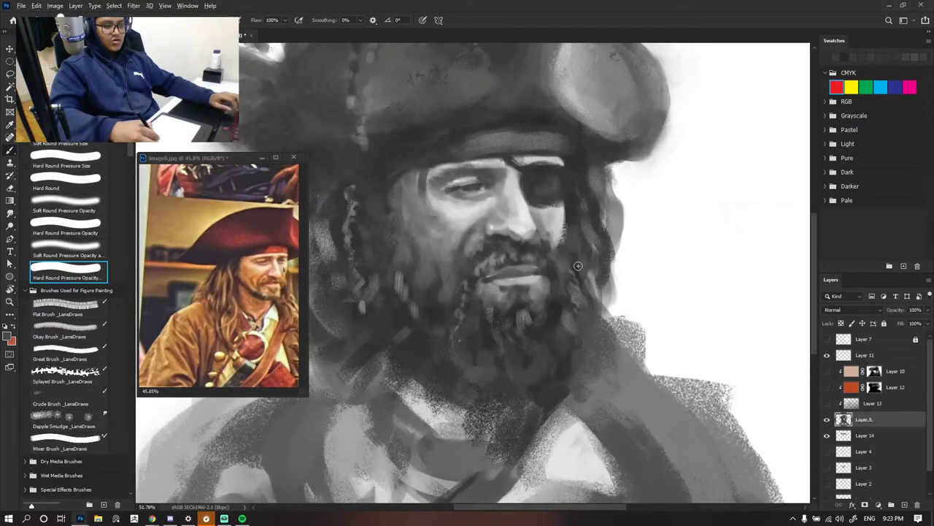
left_click(566, 265, "alt")
left_click_drag(578, 265, 572, 295)
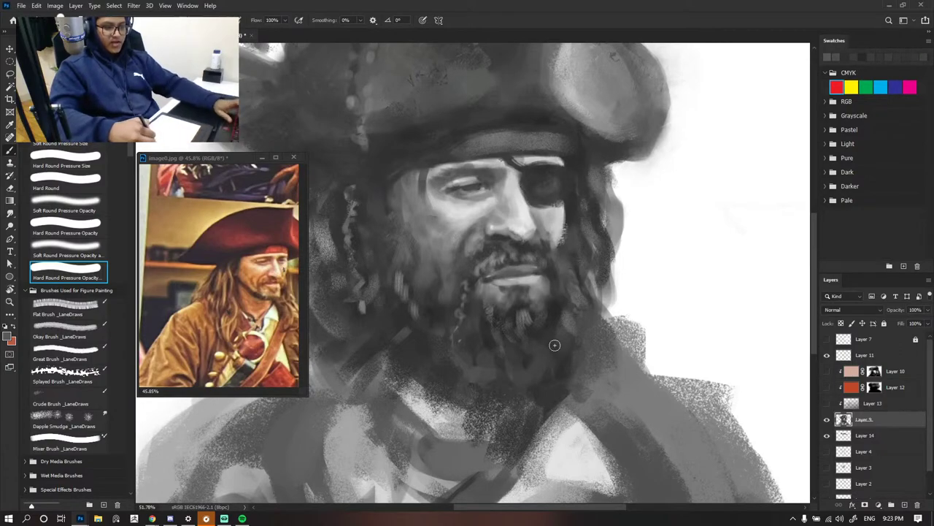
left_click_drag(446, 337, 446, 356)
left_click_drag(428, 344, 445, 379)
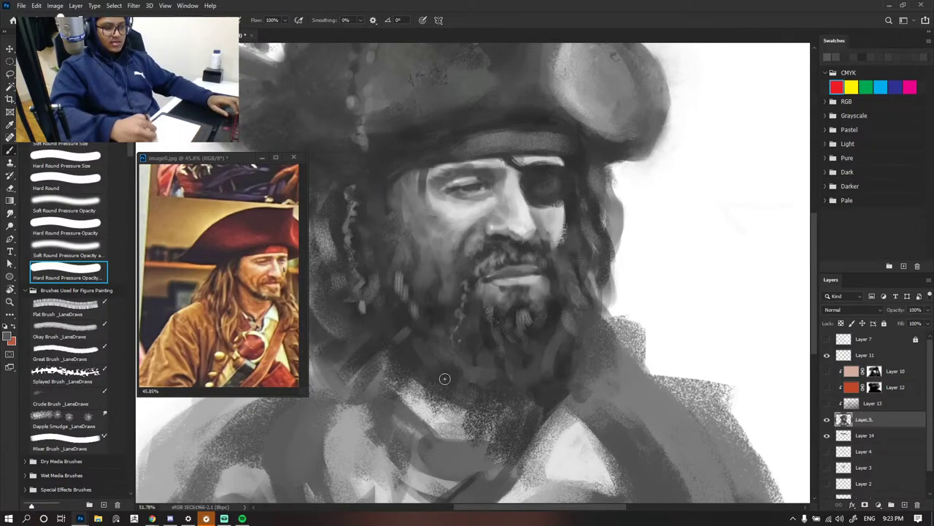
- Paint grey strands into the hair between the thin braid and the cheek, judging the result on the whole portrait
scroll(584, 248, "down", 6)
scroll(549, 265, "up", 6)
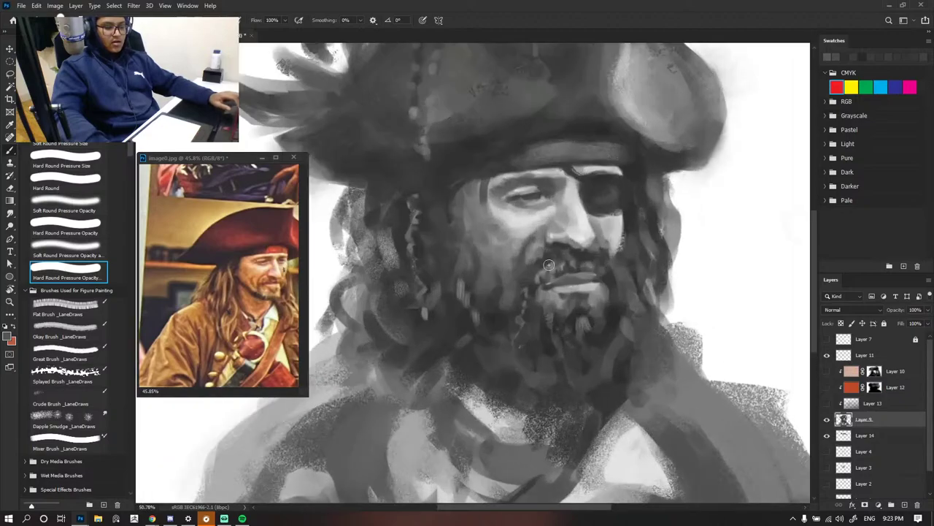
left_click_drag(433, 201, 421, 276)
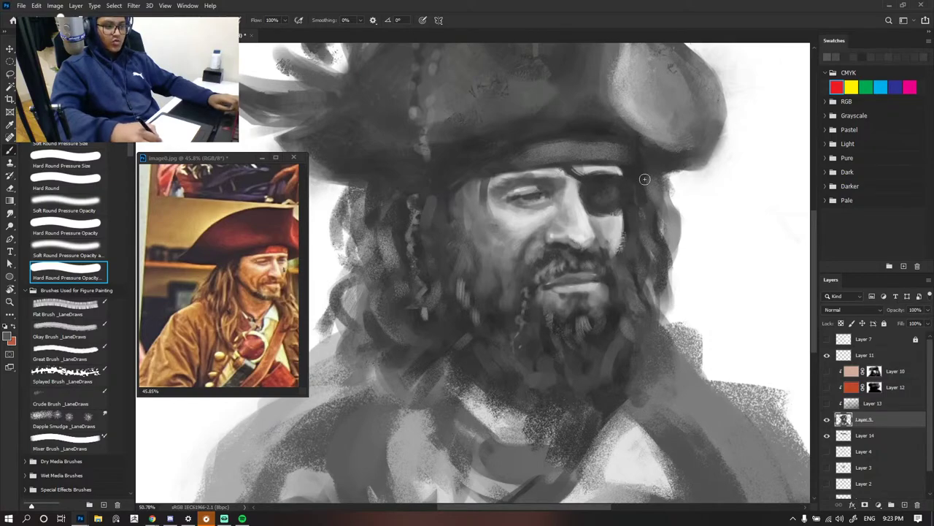
scroll(615, 193, "down", 5)
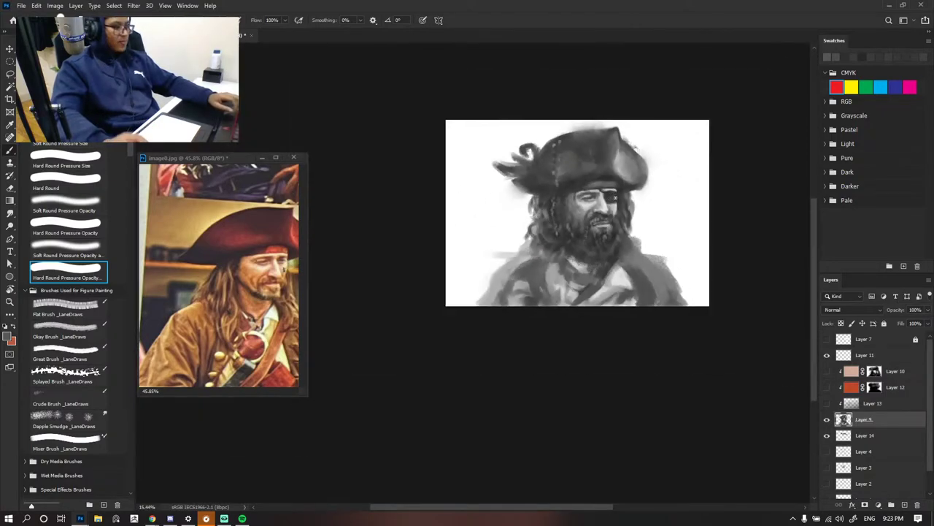
scroll(618, 235, "up", 1)
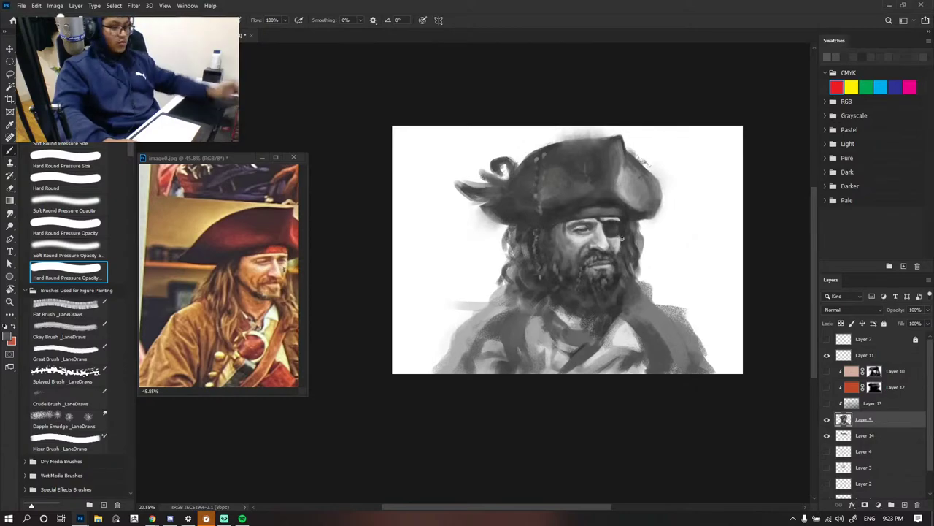
- Refine the moustache and the beard around the mouth with sampled greys, comparing the face at several sizes
scroll(597, 249, "up", 4)
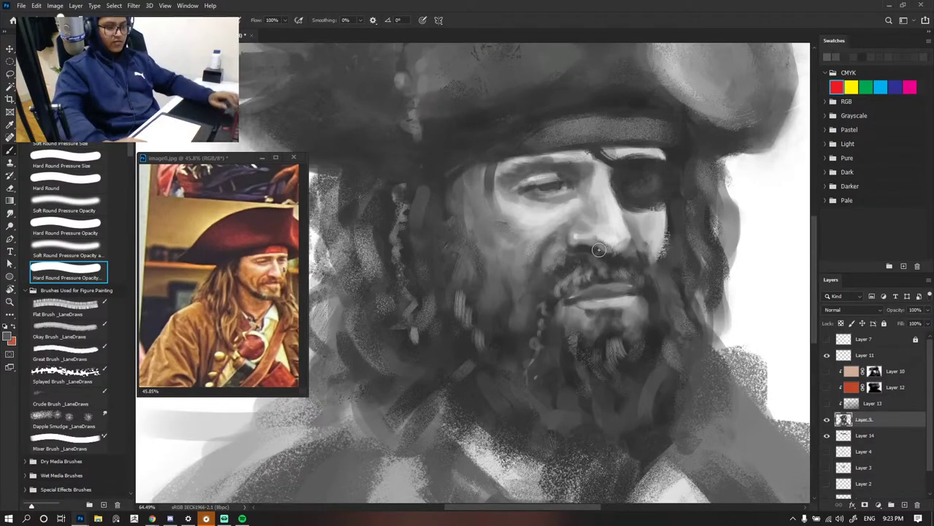
scroll(610, 259, "down", 1)
scroll(598, 277, "up", 1)
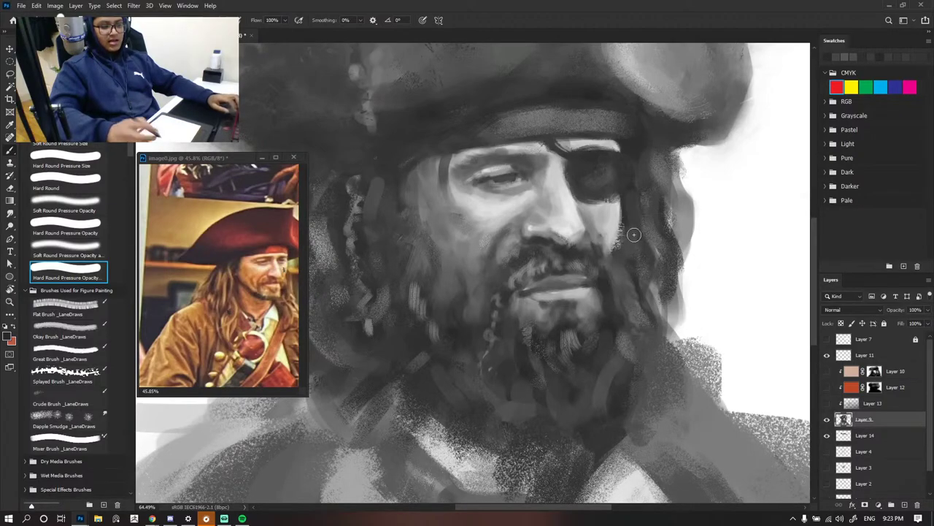
scroll(633, 234, "down", 2)
scroll(606, 236, "up", 3)
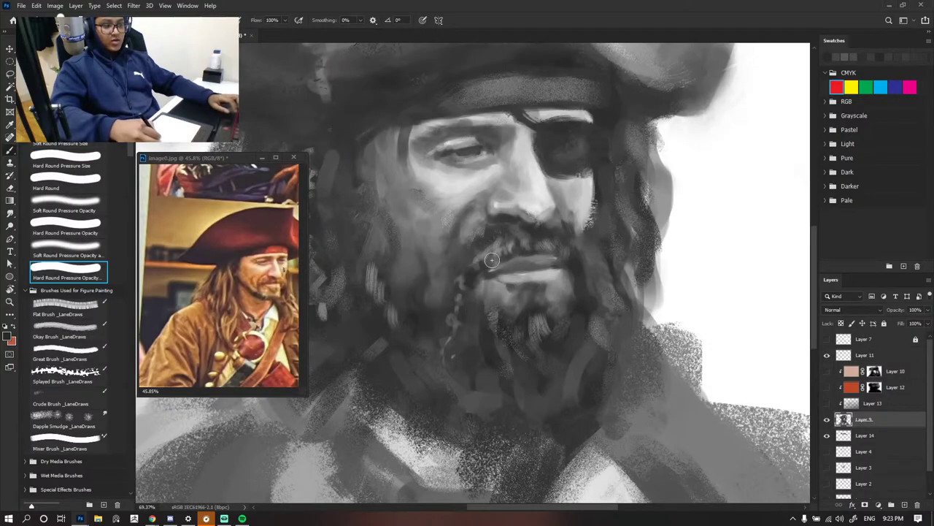
scroll(555, 227, "down", 5)
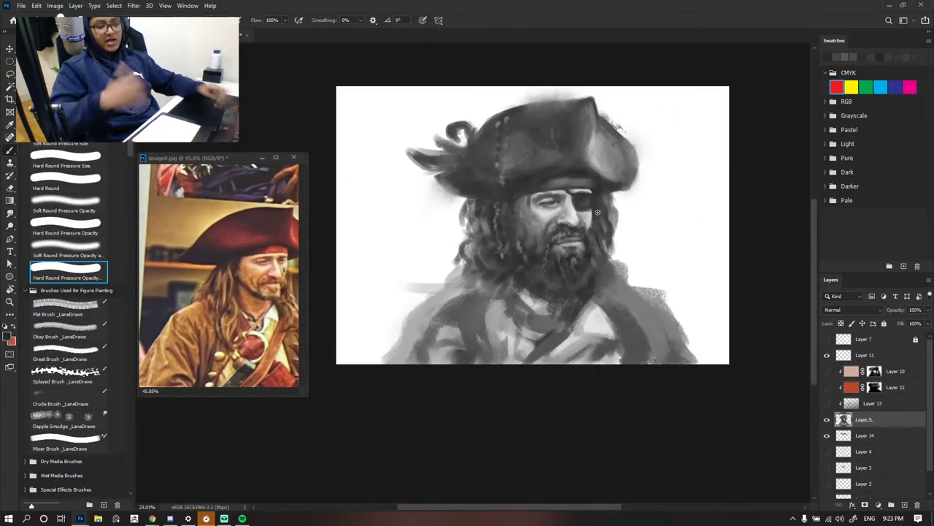
scroll(597, 212, "up", 4)
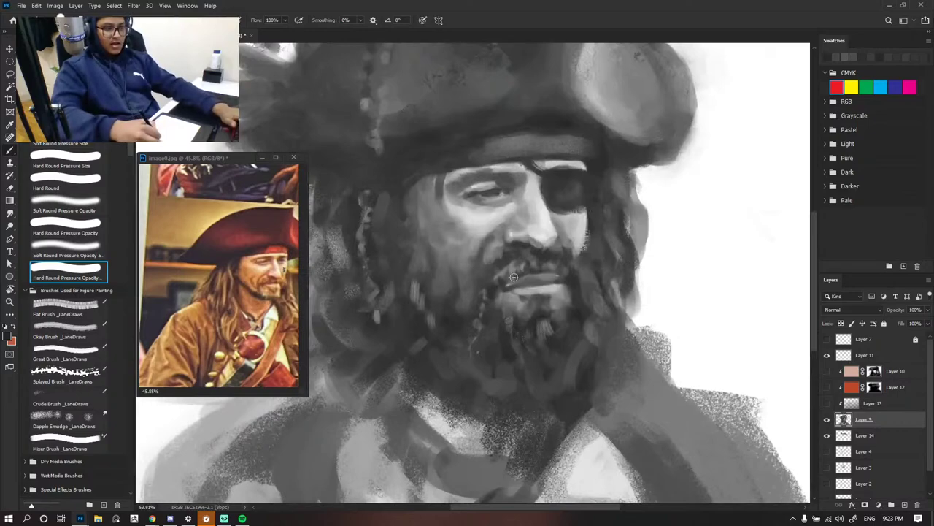
scroll(558, 238, "down", 4)
scroll(558, 226, "up", 3)
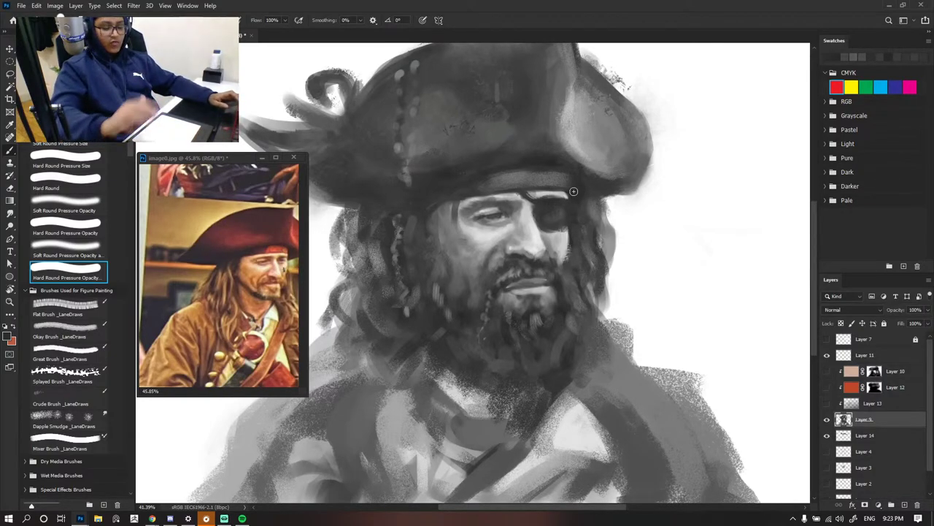
- Blend the cheek and the fold beside the nose with sampled light and mid greys, checking the result on the whole portrait
scroll(480, 236, "up", 6)
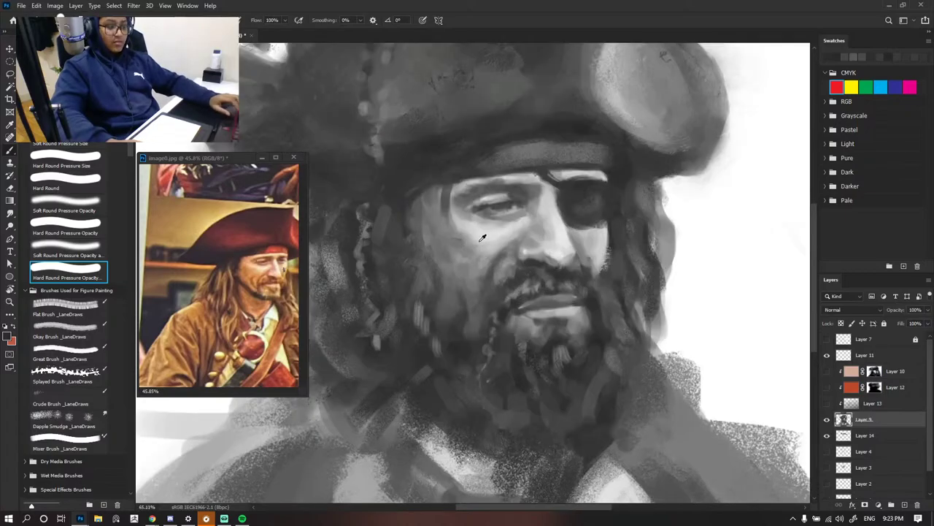
left_click(513, 250, "alt")
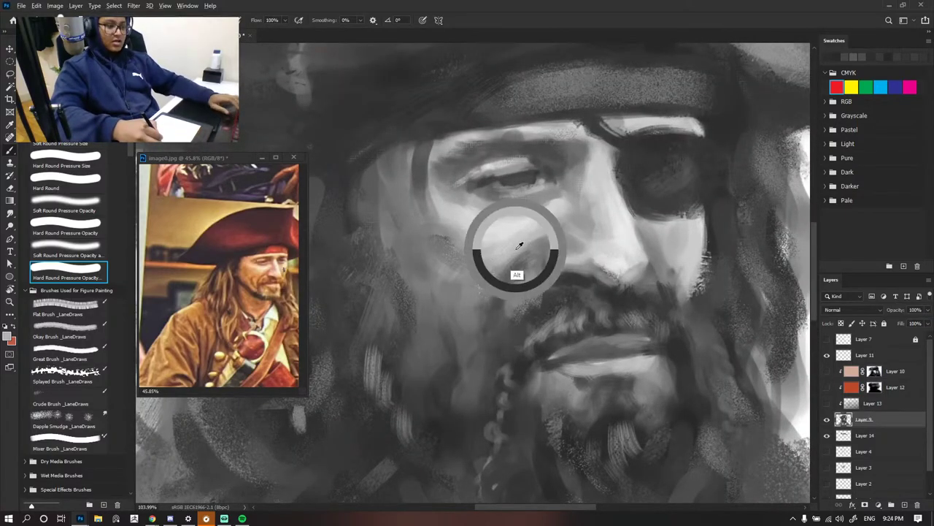
left_click(479, 264, "alt")
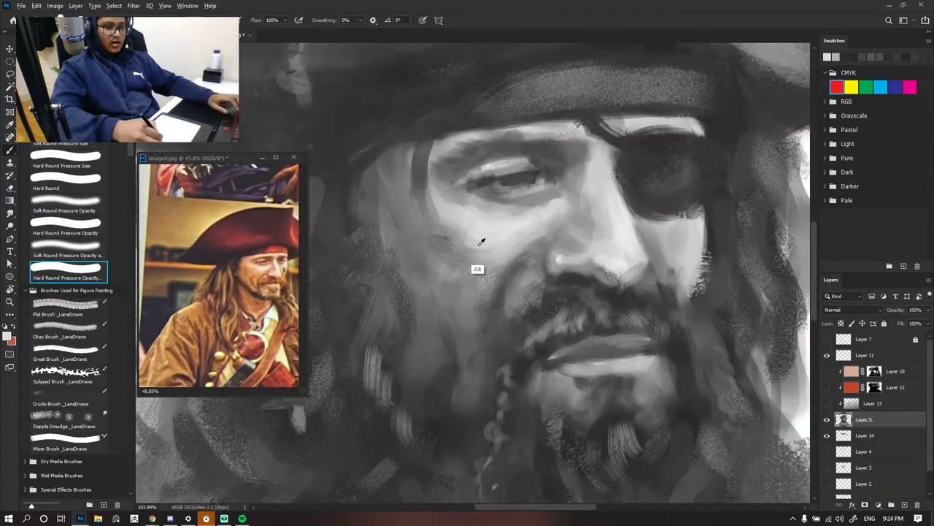
left_click(521, 249, "alt")
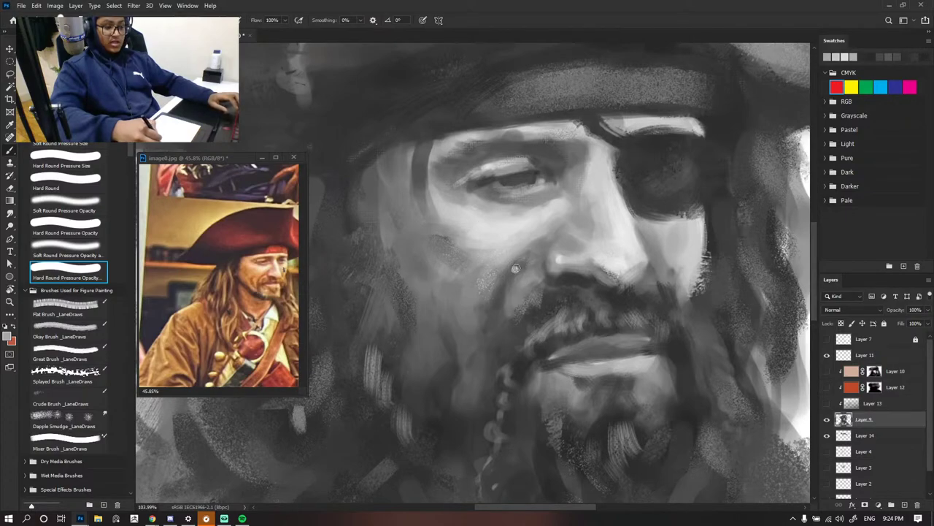
key("ctrl")
left_click(515, 271, "alt")
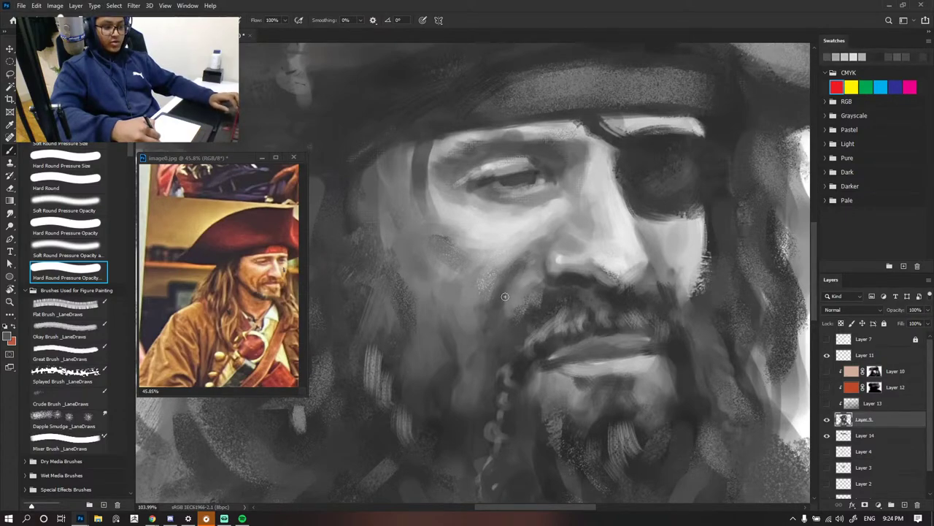
left_click(541, 249, "alt")
left_click(532, 248, "alt")
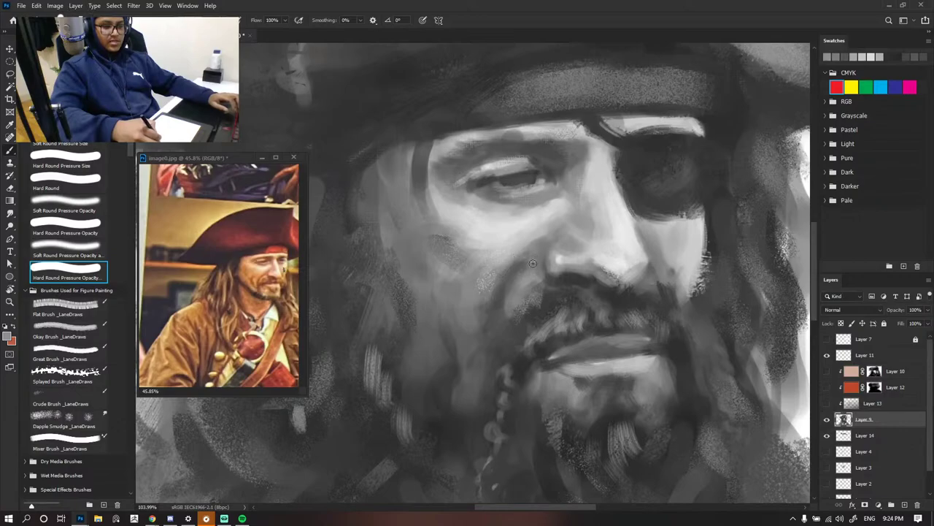
left_click(532, 264, "alt")
left_click(511, 265, "alt")
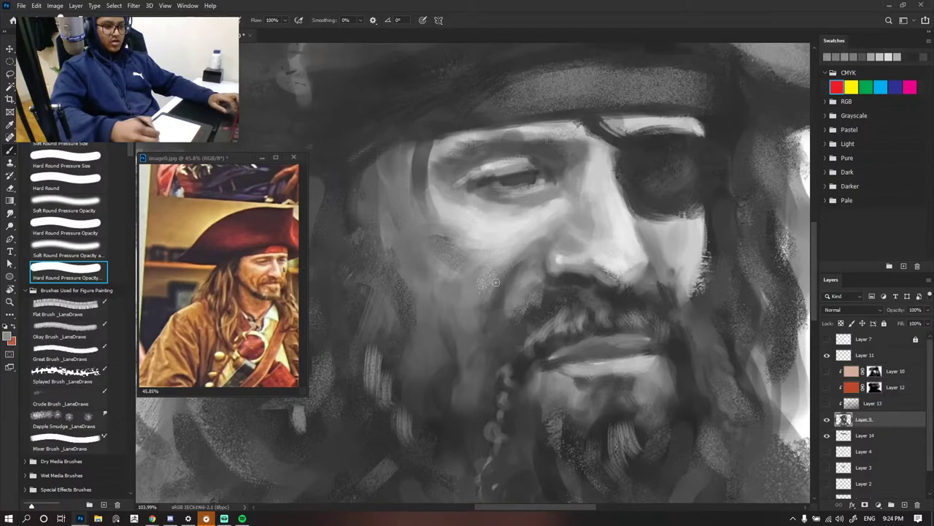
scroll(555, 286, "down", 10)
scroll(589, 308, "up", 6)
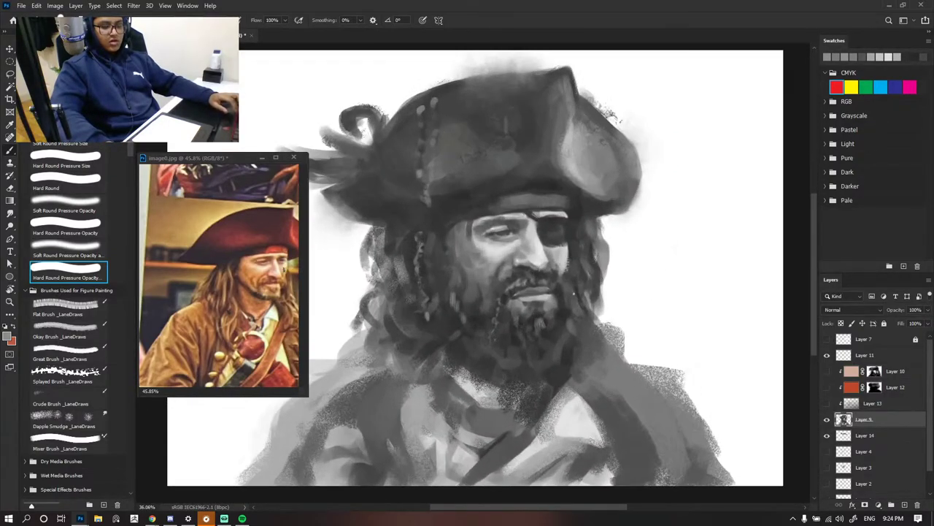
scroll(562, 299, "down", 1)
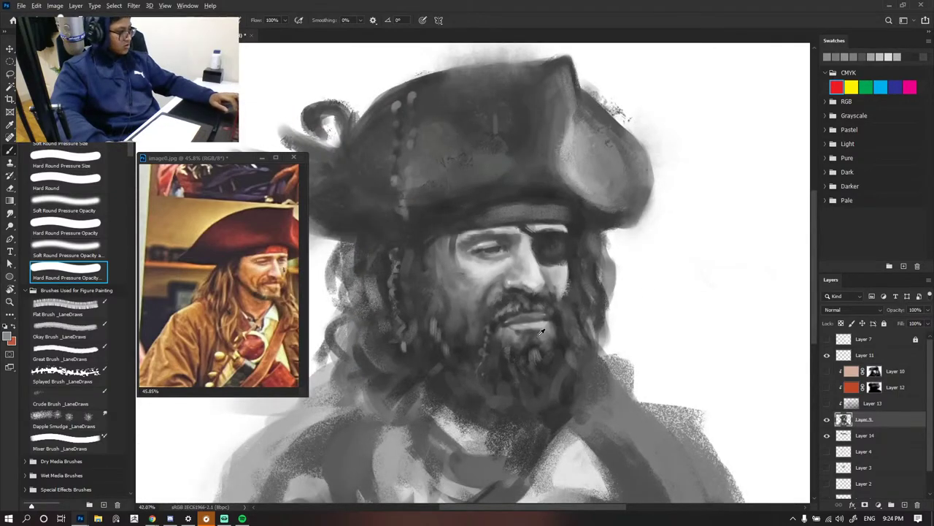
- Darken the moustache and beard at the mouth corner nearer the thin beard braid with a sampled grey
scroll(541, 332, "up", 3)
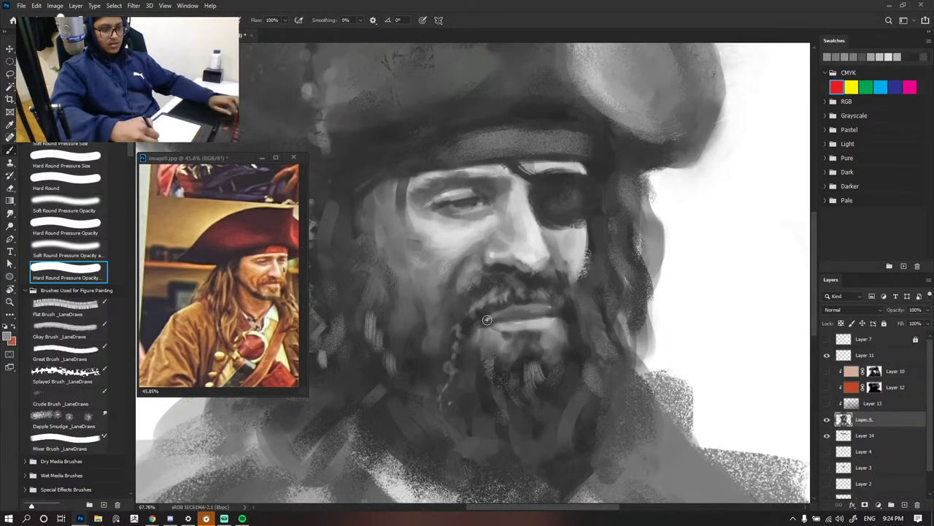
left_click(481, 342, "alt")
mouse_move(479, 318)
left_mouse_down()
mouse_move(471, 325)
mouse_move(488, 298)
left_mouse_up()
scroll(526, 283, "down", 8)
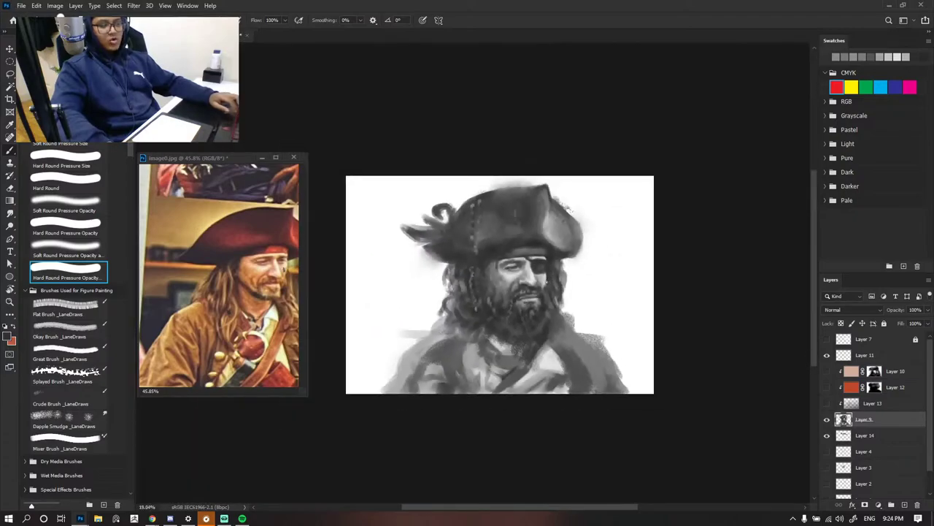
- Paint sampled dark grey along the jaw where the lower cheek meets the beard
scroll(544, 277, "up", 7)
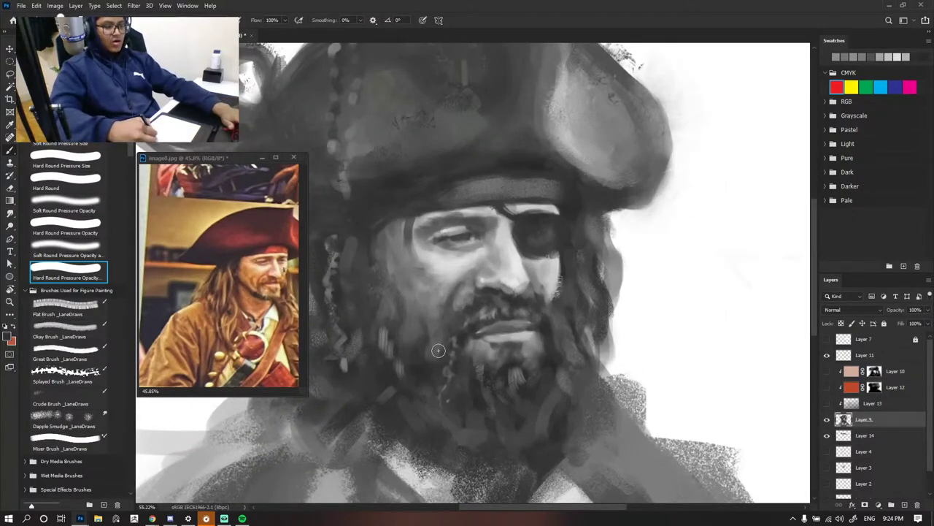
left_click(428, 372, "alt")
left_click_drag(441, 319, 432, 352)
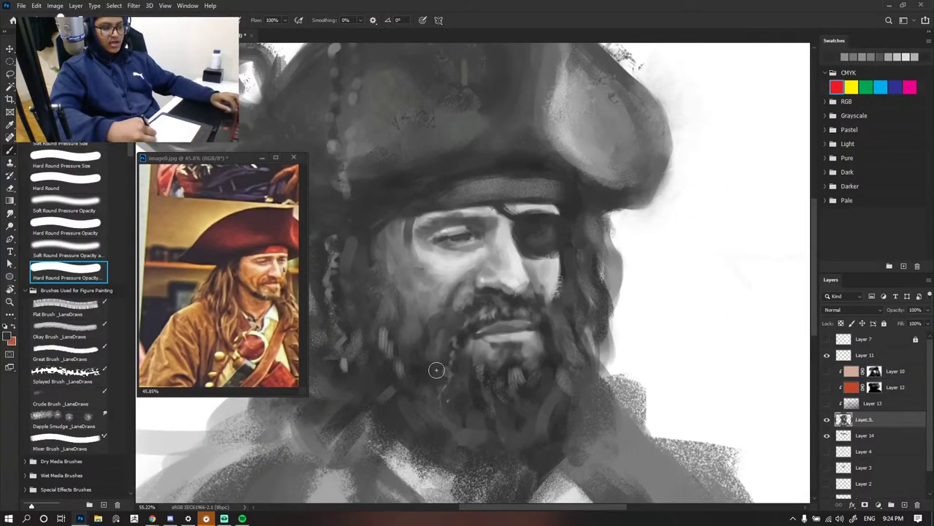
scroll(461, 242, "down", 6)
scroll(525, 264, "up", 6)
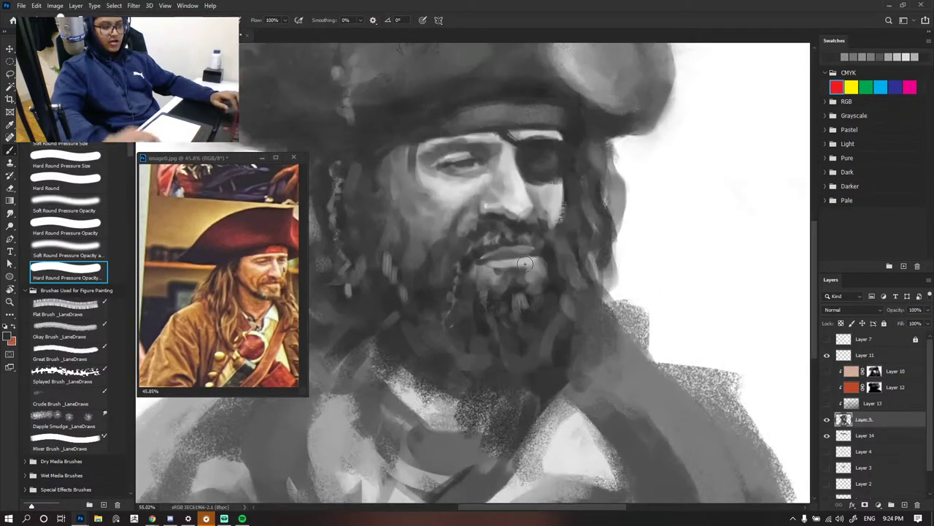
- Shape the beard edge below the eye patch and the moustache under the nose with sampled greys
left_click(569, 270, "alt")
left_click_drag(573, 252, 576, 231)
left_click(570, 252, "alt")
left_click(487, 266, "alt")
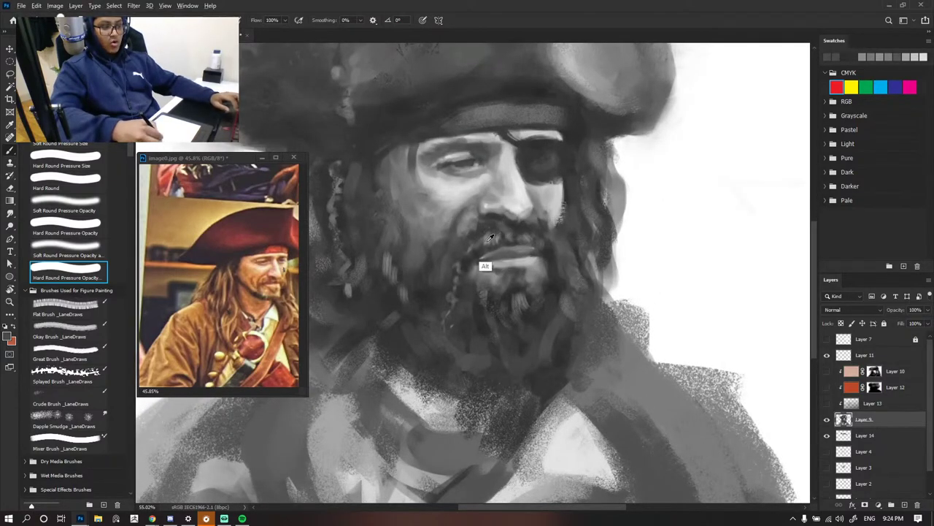
mouse_move(493, 213)
left_mouse_down()
mouse_move(511, 236)
mouse_move(486, 240)
mouse_move(502, 232)
left_mouse_up()
left_click(489, 248, "alt")
scroll(496, 250, "down", 4)
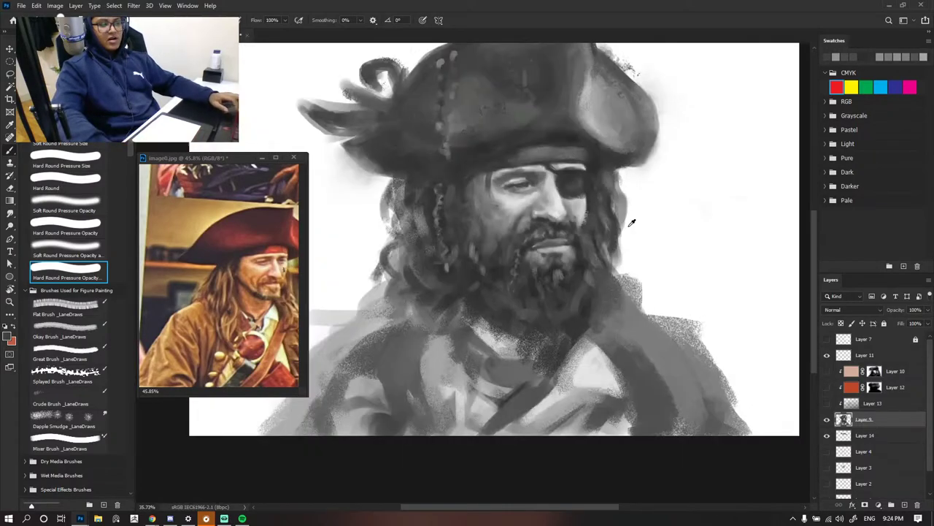
- Touch up the beard beside the mouth corner with a sampled mid grey, comparing the face at several sizes
scroll(609, 225, "up", 3)
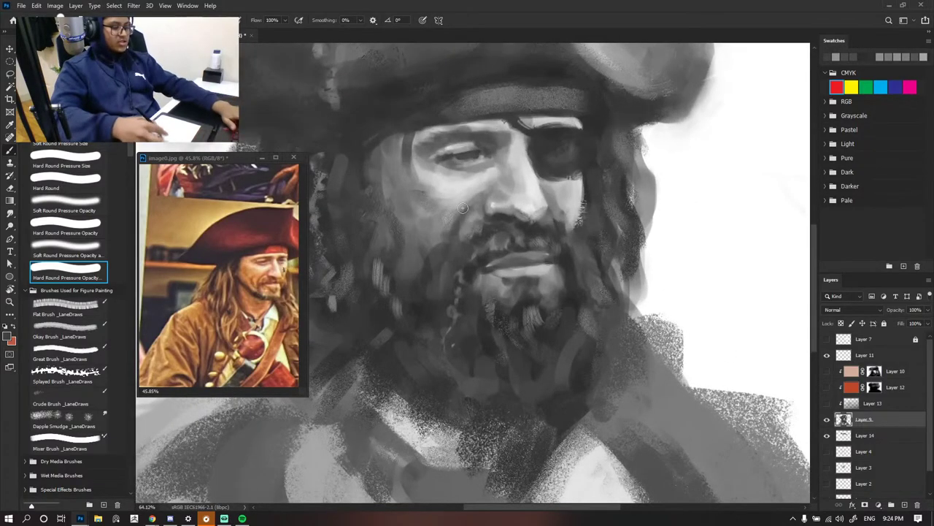
left_click(492, 273, "alt")
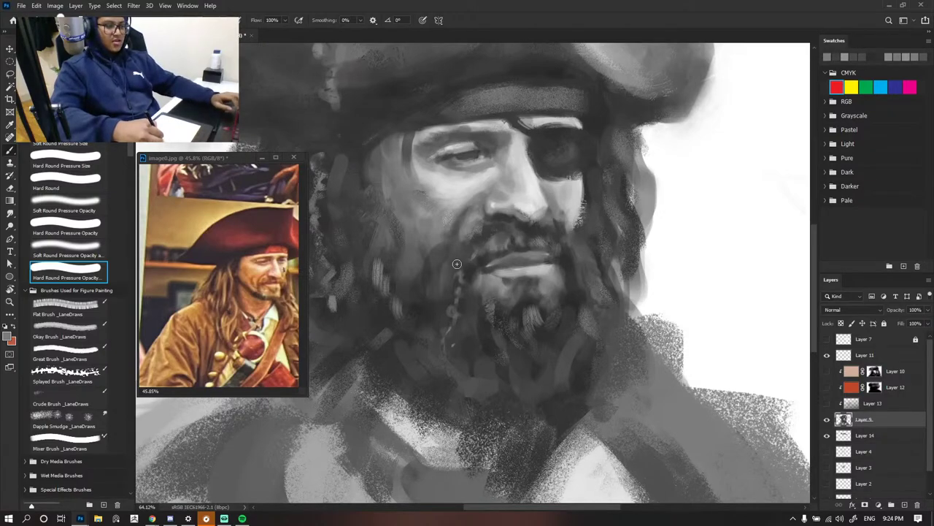
scroll(632, 258, "down", 2)
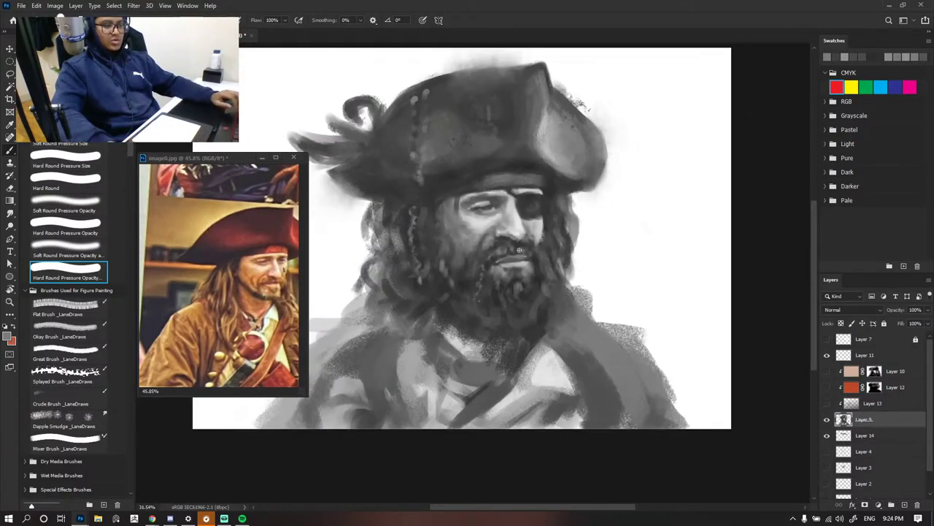
scroll(547, 251, "up", 1)
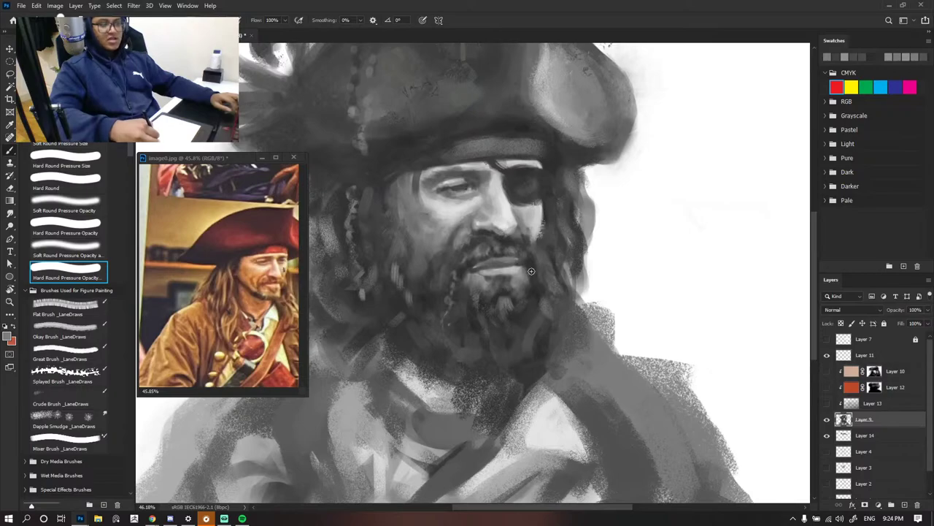
scroll(555, 243, "down", 1)
scroll(484, 243, "up", 1)
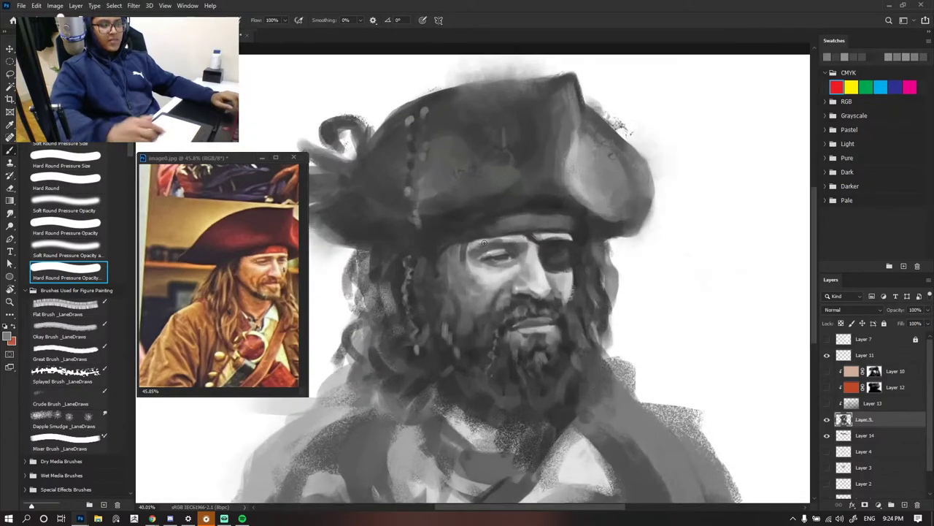
- Paint sampled dark grey into the hairline at the temple below the hat, judging it on the whole portrait
left_click(439, 263, "alt")
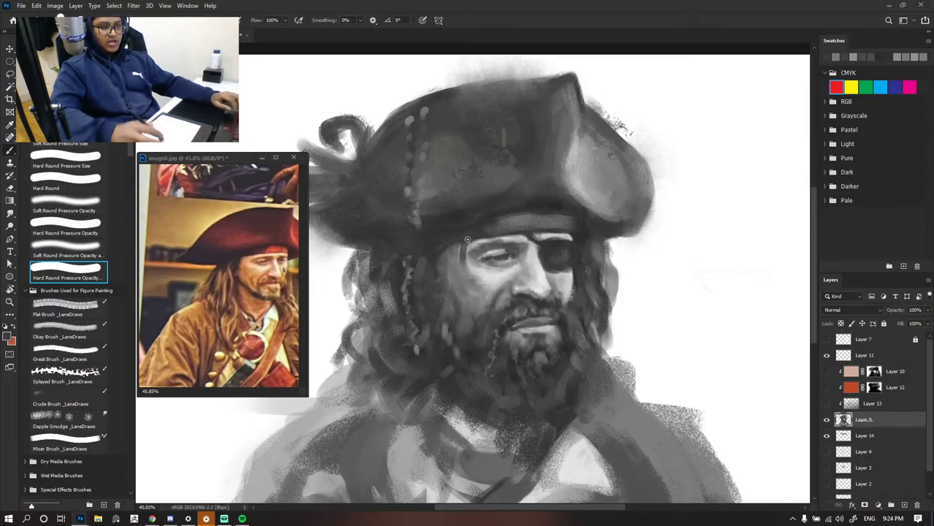
scroll(561, 246, "down", 5)
scroll(563, 244, "up", 6)
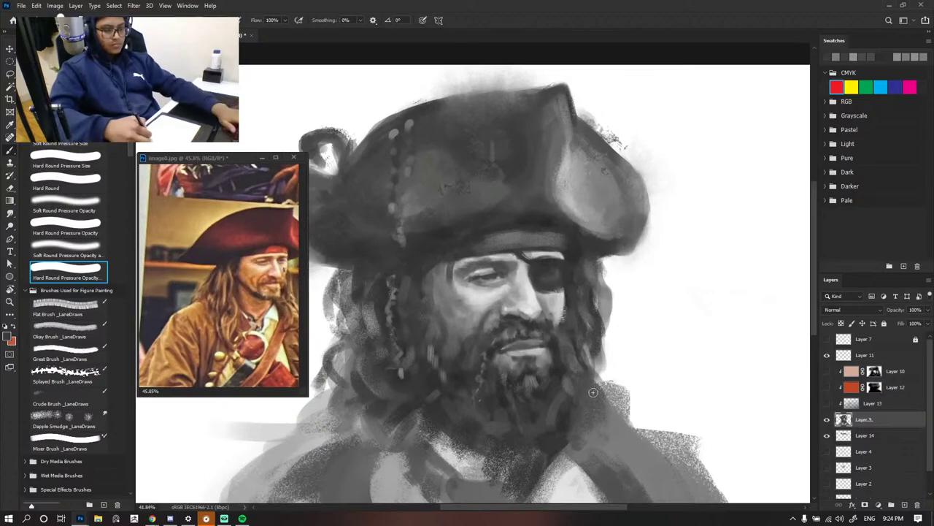
scroll(478, 274, "down", 3)
scroll(526, 276, "up", 1)
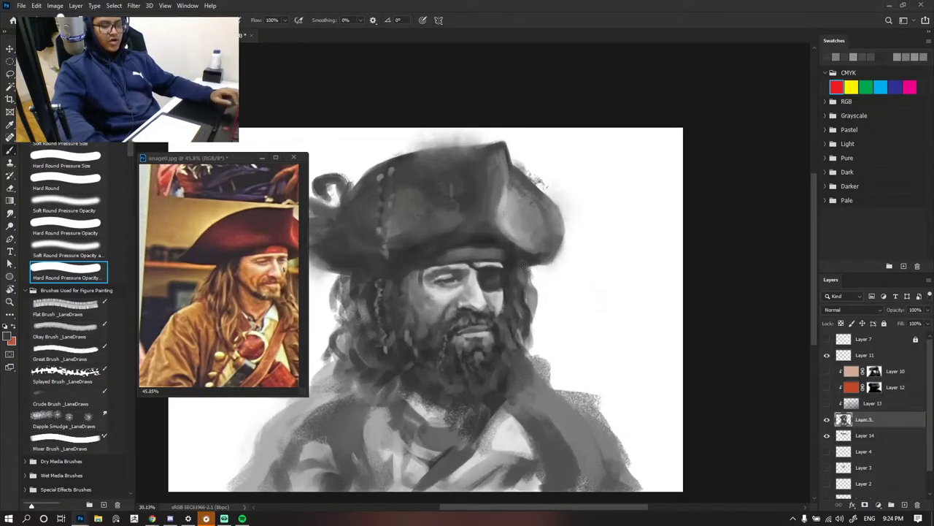
scroll(541, 278, "down", 2)
scroll(444, 283, "up", 4)
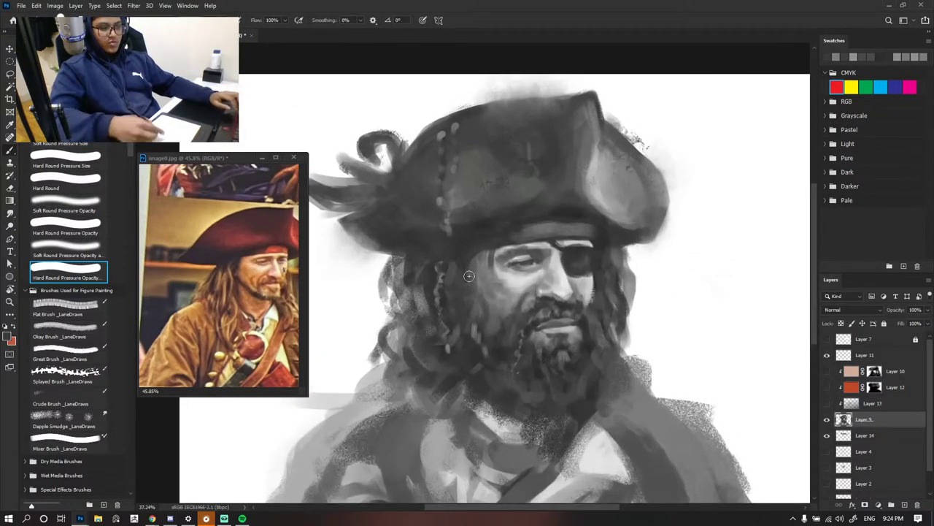
scroll(501, 262, "up", 2)
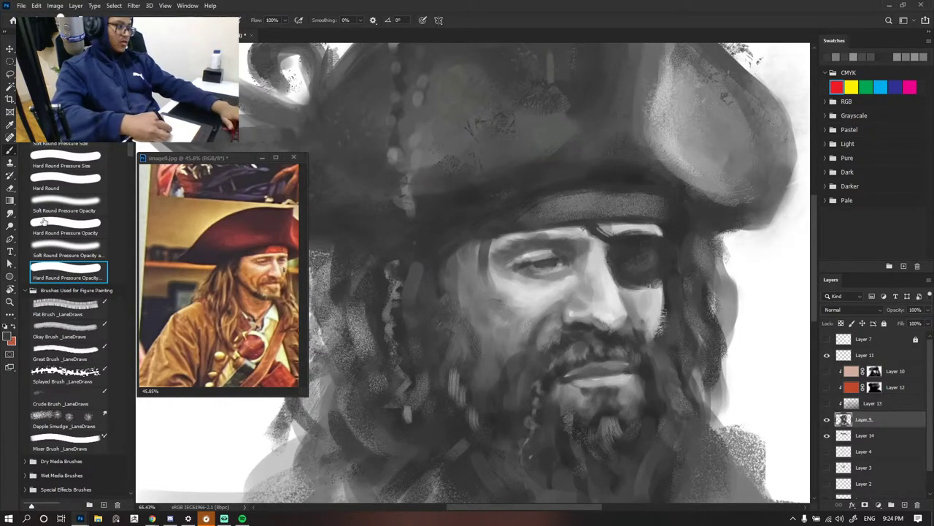
- Smudge the cheek below the open eye with the Smudge tool, using a much smaller Kyle's Concept Brushes tip
left_click(11, 211)
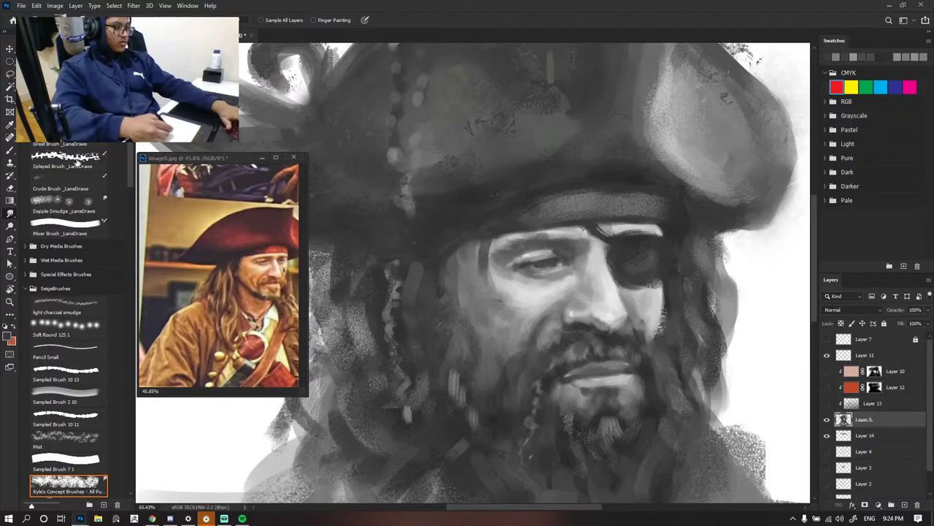
scroll(540, 285, "up", 2)
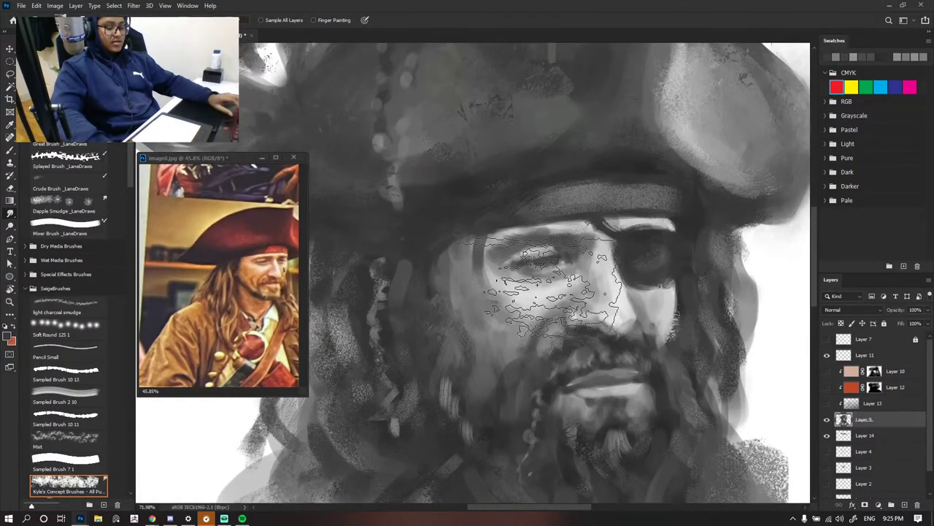
key("[")
key("[")
key("[")
key("[")
key("[")
key("[")
key("[")
key("[")
key("[")
key("[")
key("[")
key("[")
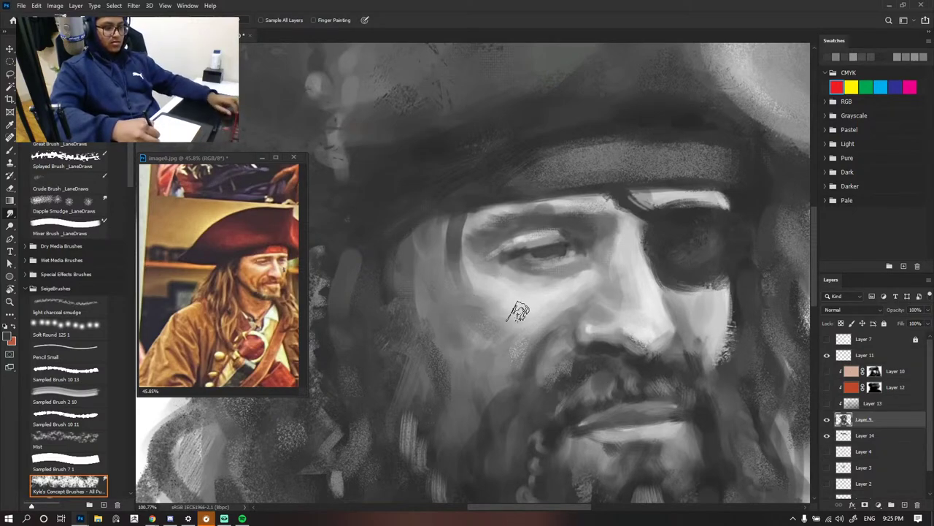
scroll(484, 257, "down", 6)
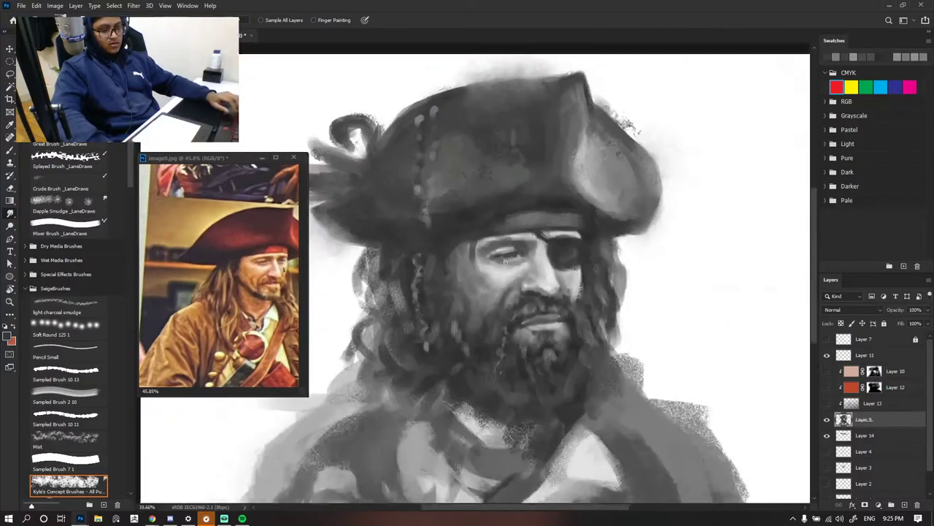
- Examine the smudged open eye, nose and cheek up close and against the whole portrait
scroll(581, 253, "up", 4)
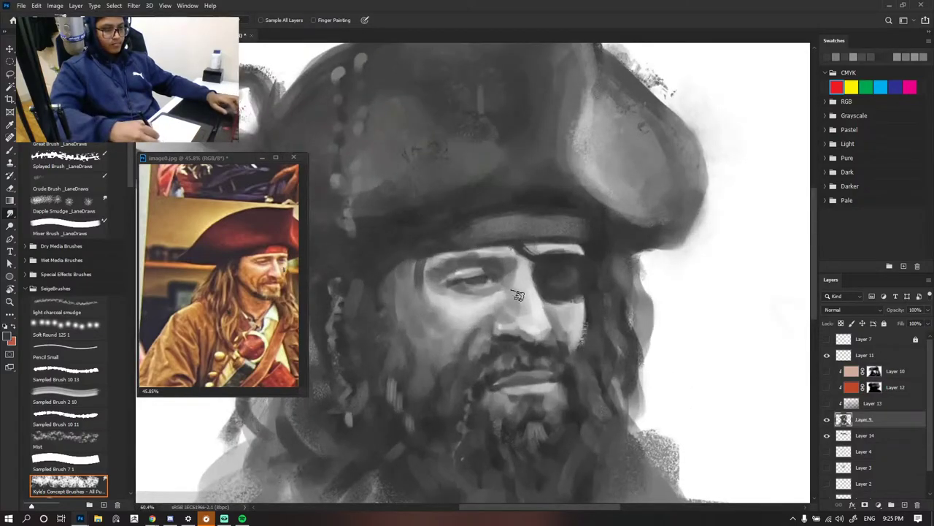
scroll(537, 307, "up", 3)
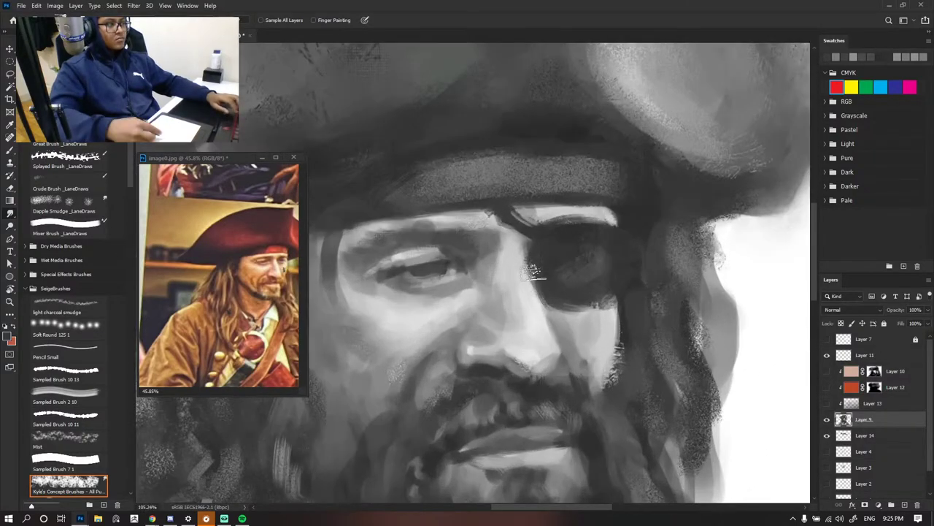
key("ctrl+0")
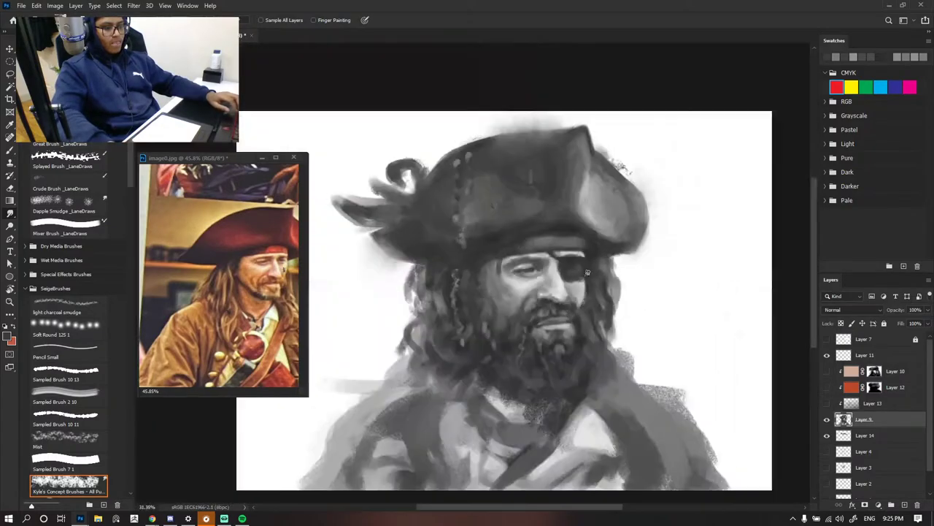
scroll(574, 284, "up", 4)
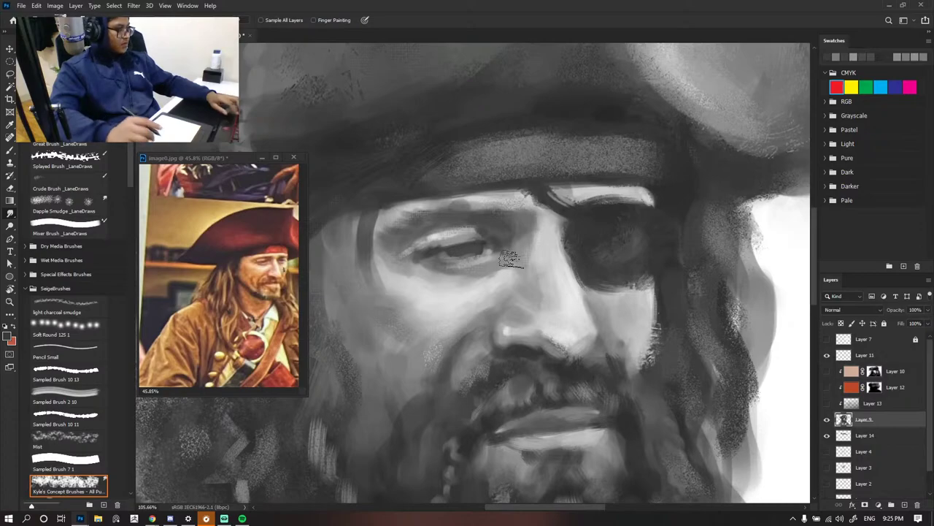
scroll(508, 261, "down", 2)
scroll(473, 251, "up", 1)
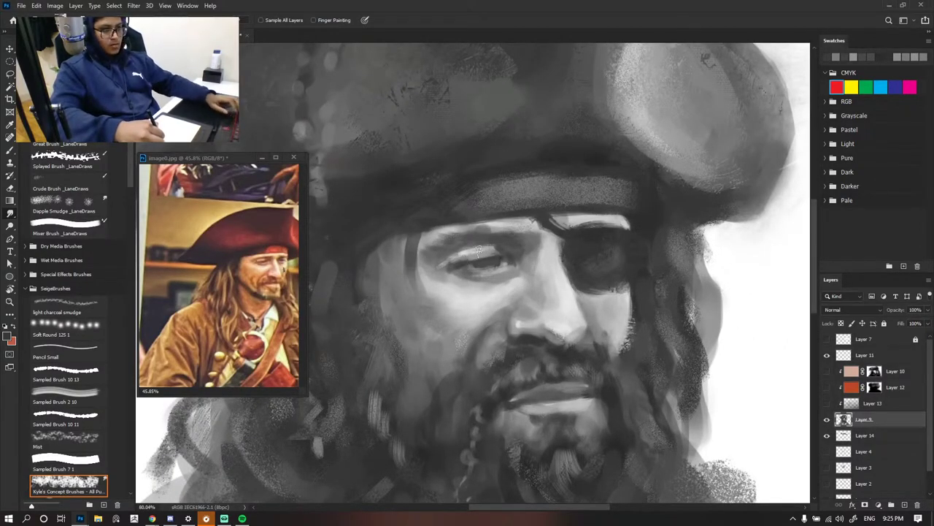
scroll(514, 227, "up", 2)
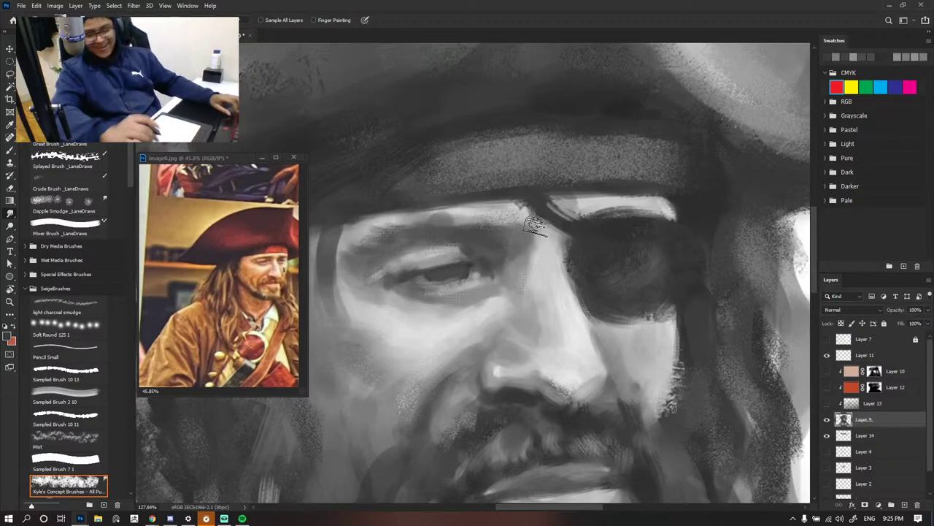
scroll(541, 233, "down", 5)
scroll(544, 245, "down", 1)
scroll(554, 252, "up", 5)
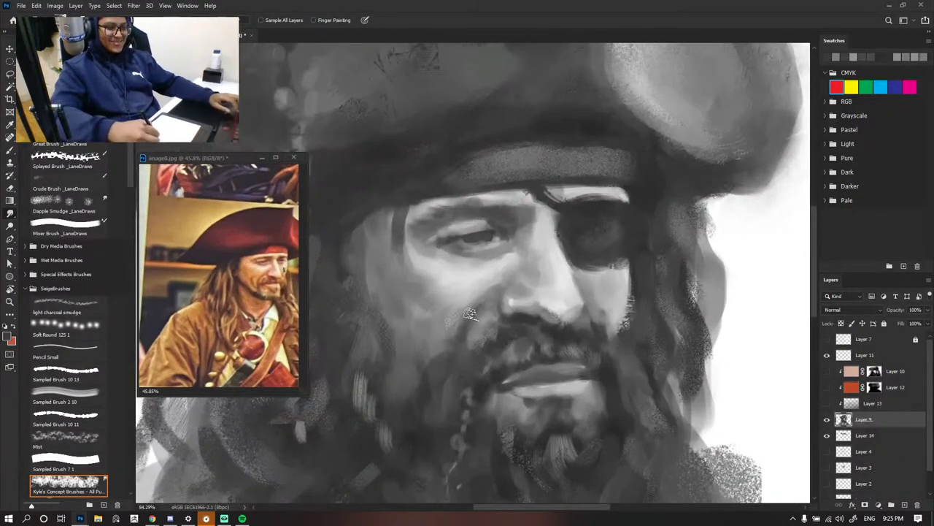
scroll(482, 349, "down", 4)
scroll(533, 318, "up", 2)
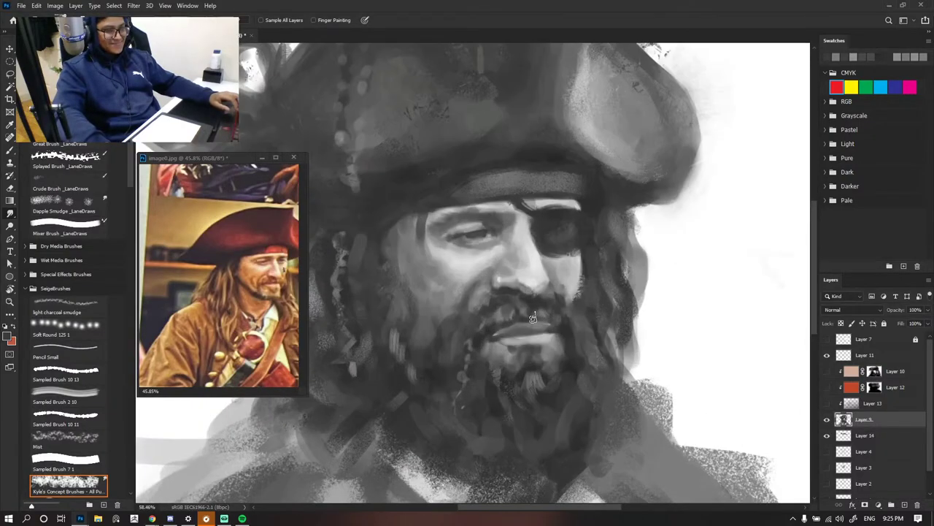
scroll(519, 329, "down", 3)
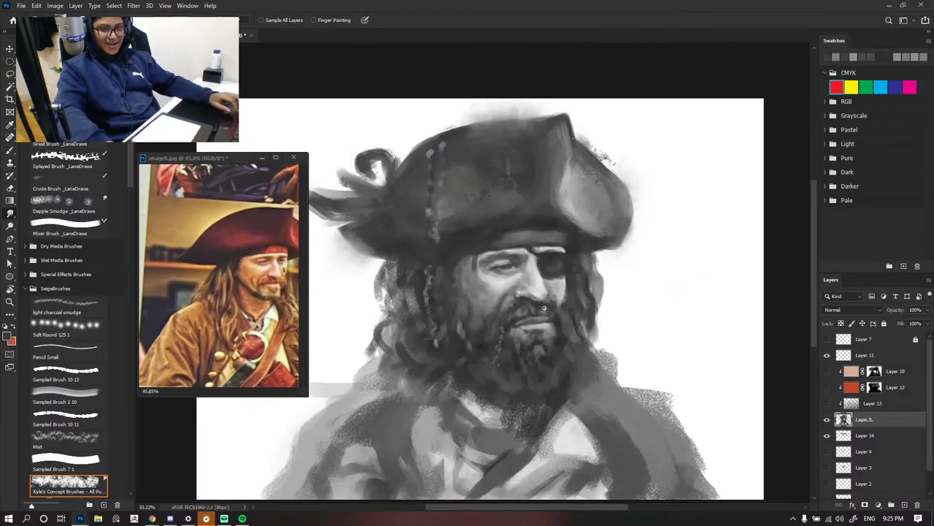
scroll(536, 280, "up", 4)
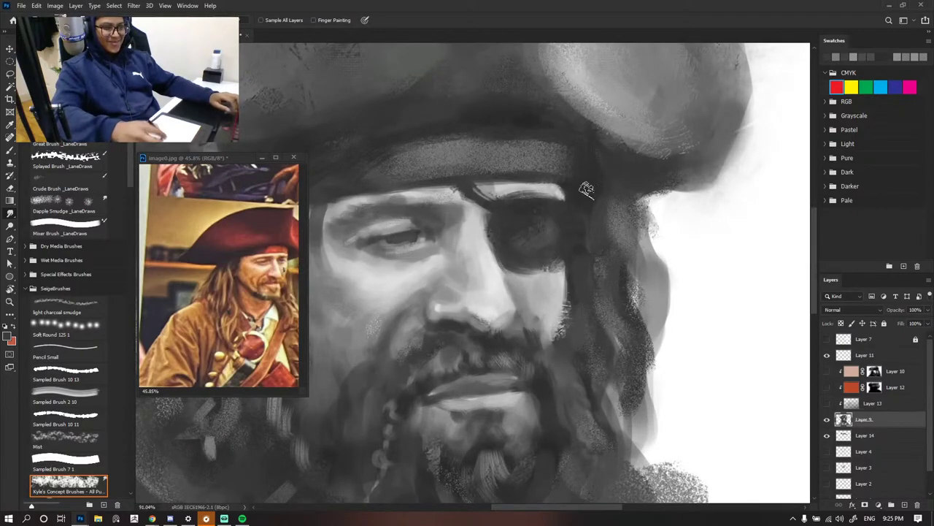
scroll(586, 189, "down", 3)
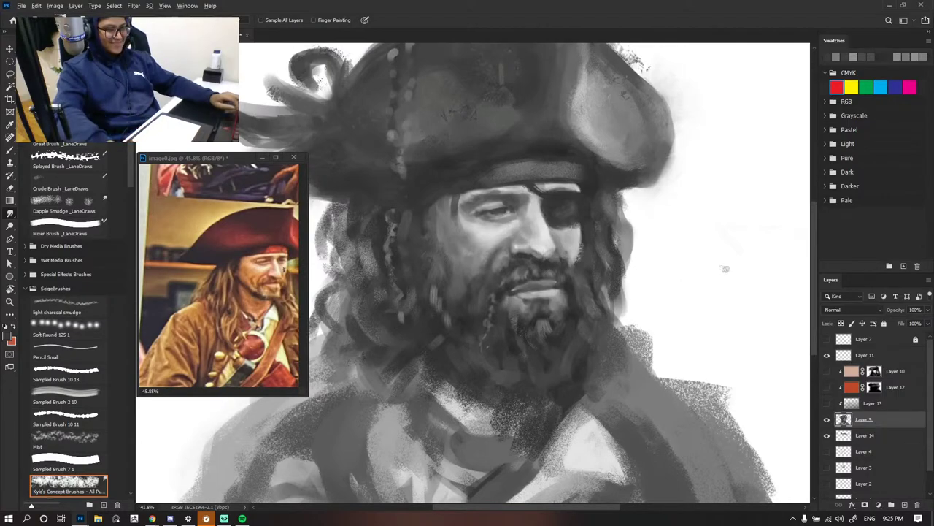
- Smudge the greys across the front of the hat's crown with the Kyle's Concept Brushes tip
scroll(725, 269, "down", 3)
scroll(639, 206, "up", 3)
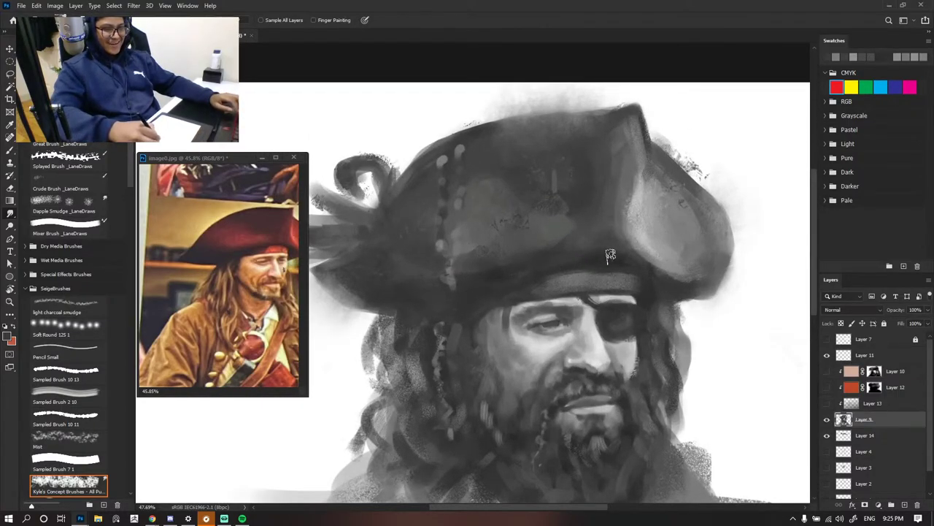
scroll(536, 255, "down", 3)
scroll(553, 264, "up", 4)
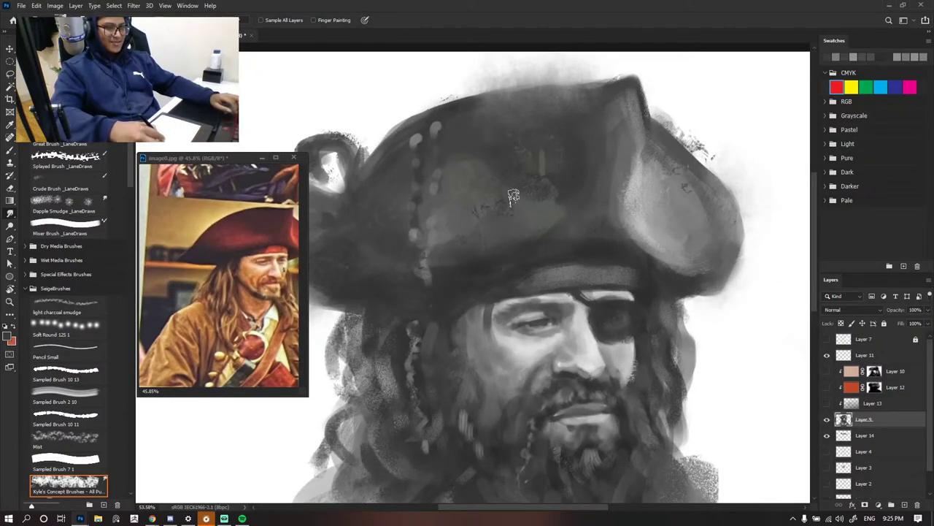
left_click_drag(526, 216, 598, 199)
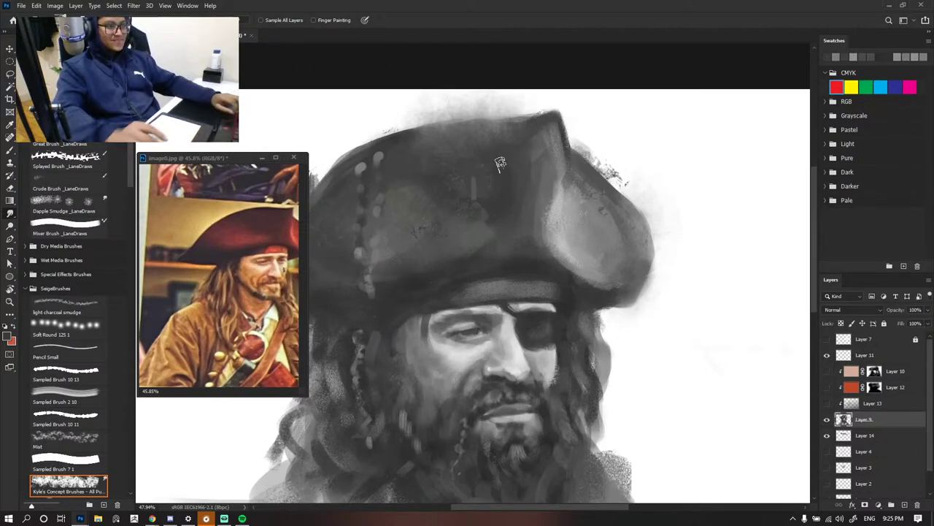
left_click_drag(503, 164, 431, 170)
scroll(557, 268, "up", 3)
- Paint the eye patch darker along its upper and lower edges with the Flat Brush _LaneDraws tip
key("b")
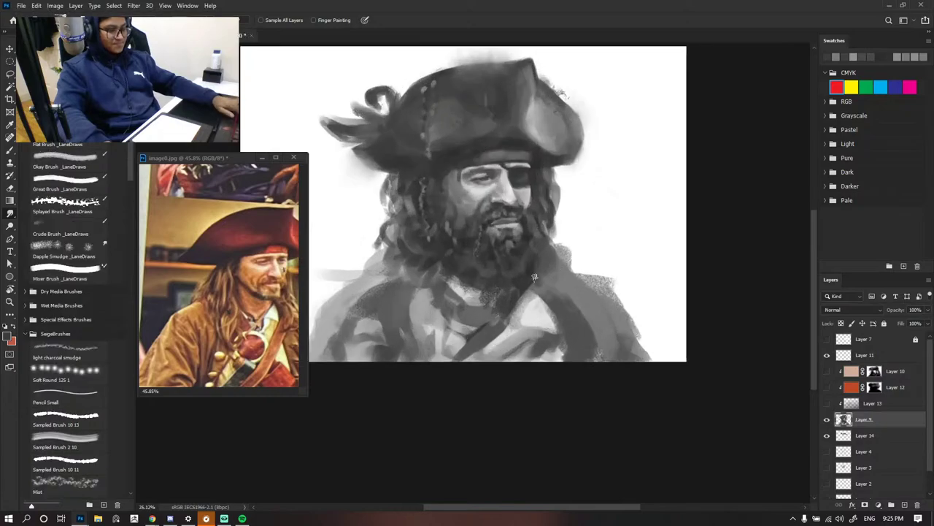
scroll(535, 263, "up", 1)
scroll(534, 257, "down", 2)
scroll(532, 286, "up", 3)
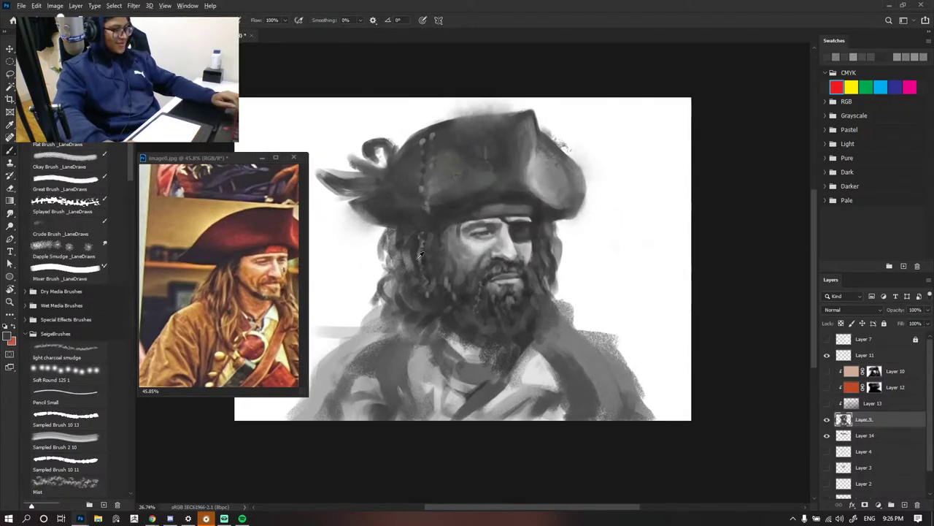
scroll(420, 254, "down", 2)
scroll(475, 256, "up", 3)
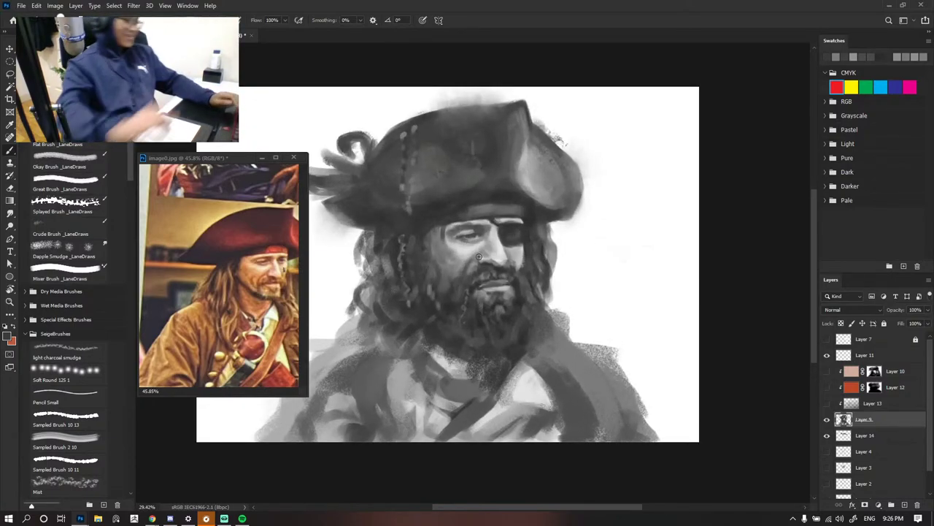
scroll(480, 257, "up", 3)
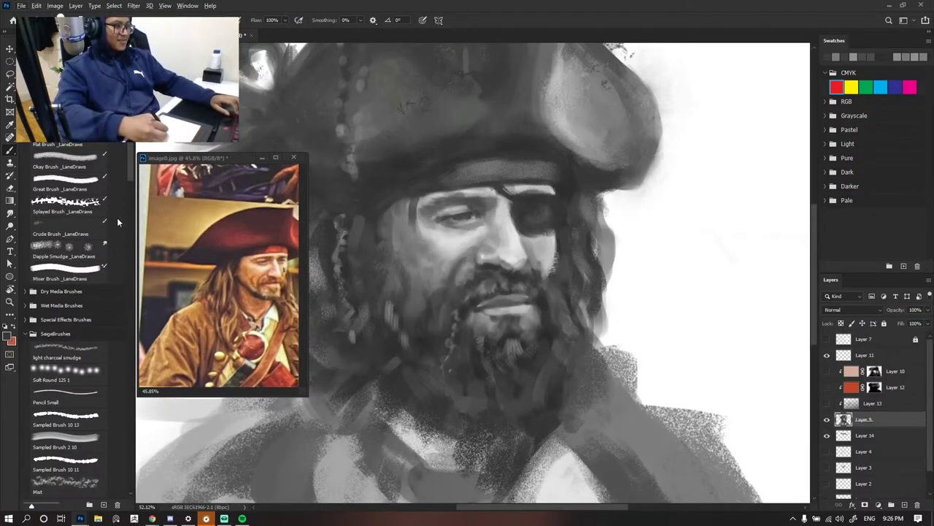
left_click(73, 145)
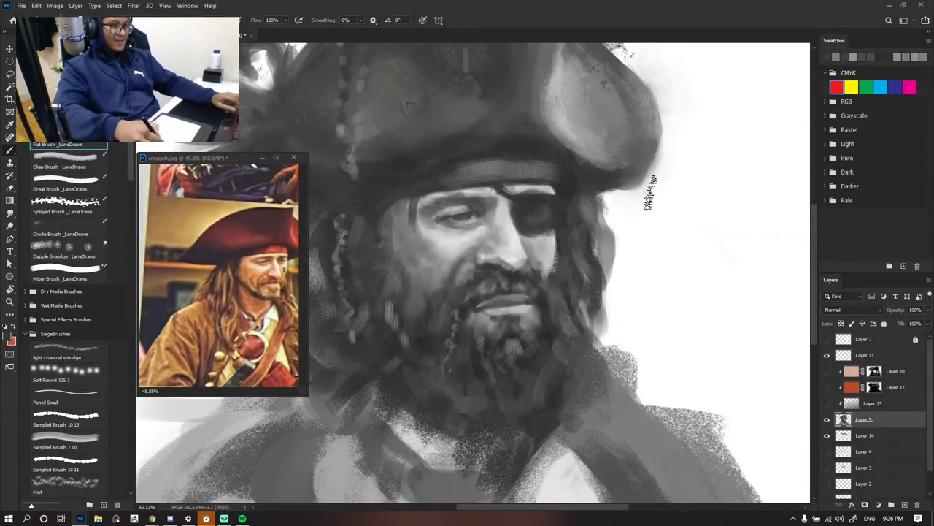
scroll(544, 184, "up", 2)
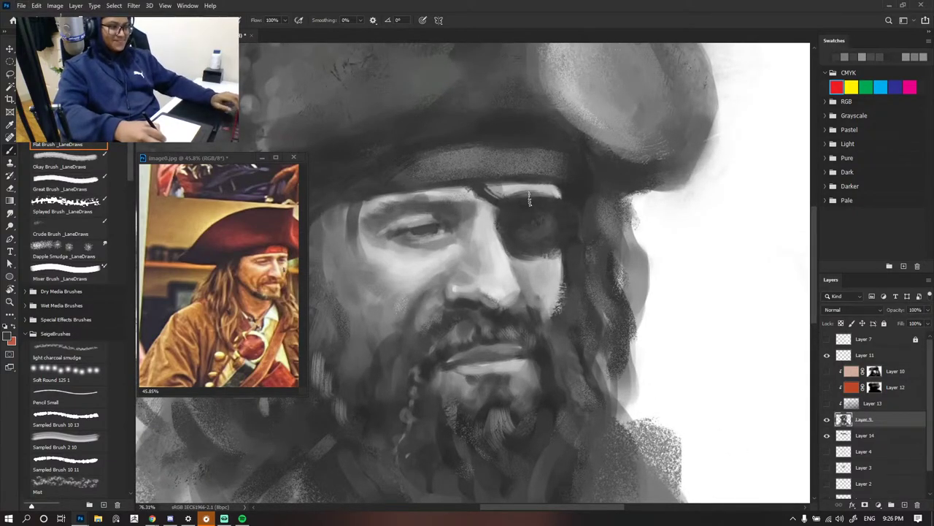
left_click_drag(567, 213, 570, 204)
left_click_drag(528, 252, 567, 241)
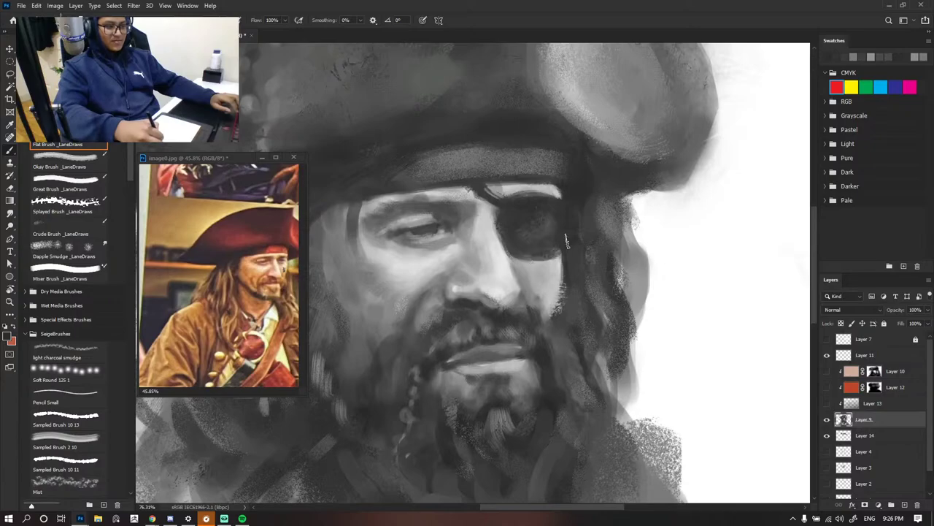
- Examine the eye patch, headband and side hair up close and against the whole portrait
scroll(517, 223, "down", 9)
scroll(510, 214, "up", 6)
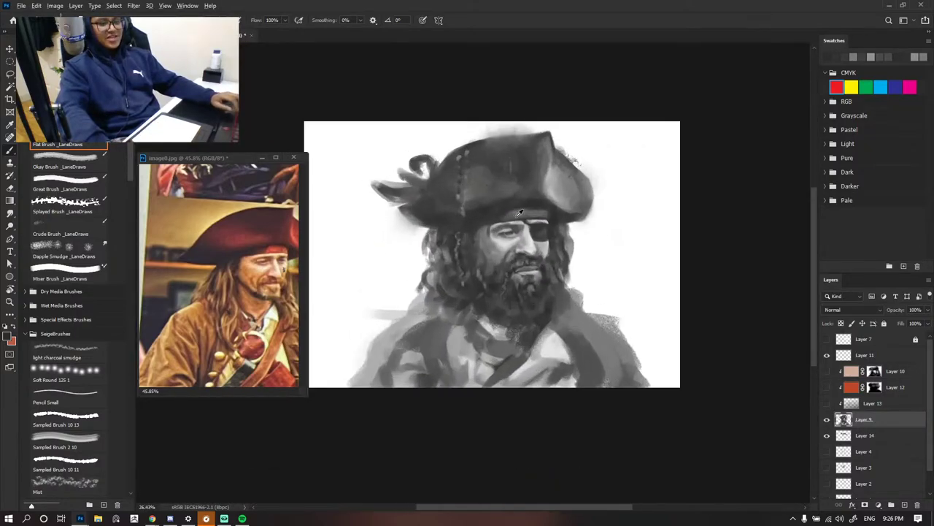
scroll(488, 213, "up", 2)
scroll(485, 208, "up", 2)
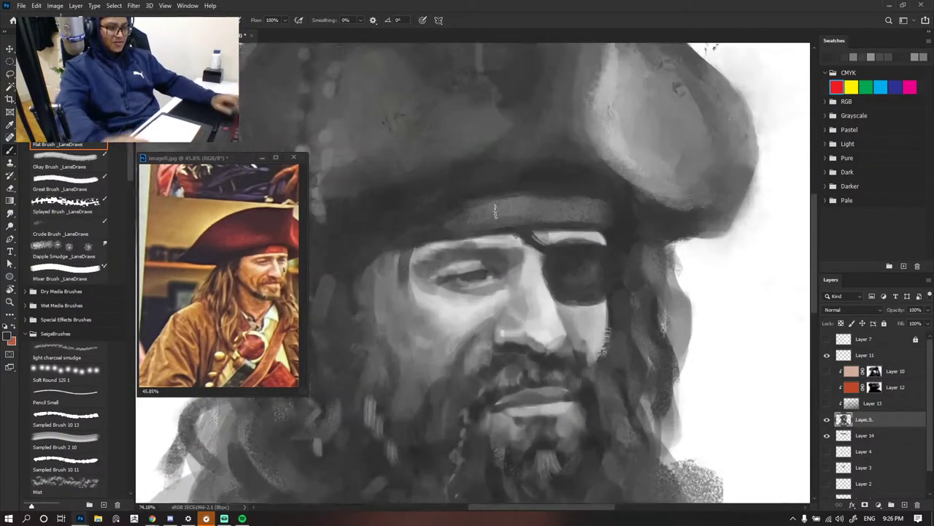
scroll(467, 328, "down", 5)
scroll(438, 298, "up", 4)
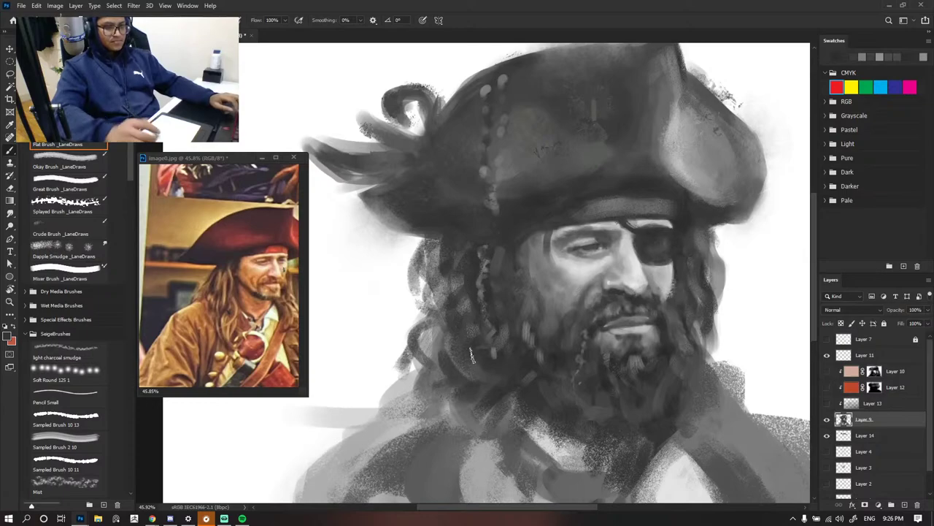
scroll(549, 284, "down", 5)
scroll(557, 277, "down", 2)
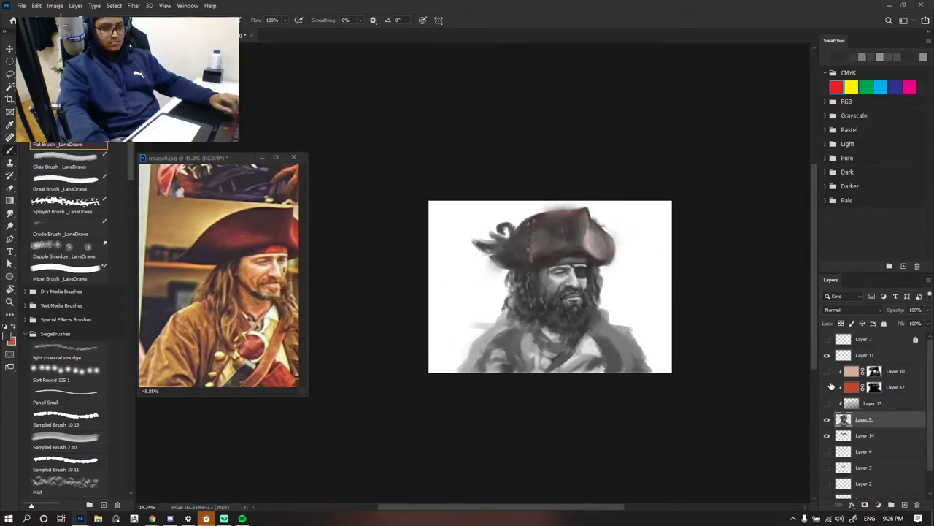
- Show the clipped colour Layer 10 and compare the tinted face with the reference photo at several sizes
left_click(829, 372)
scroll(548, 274, "up", 4)
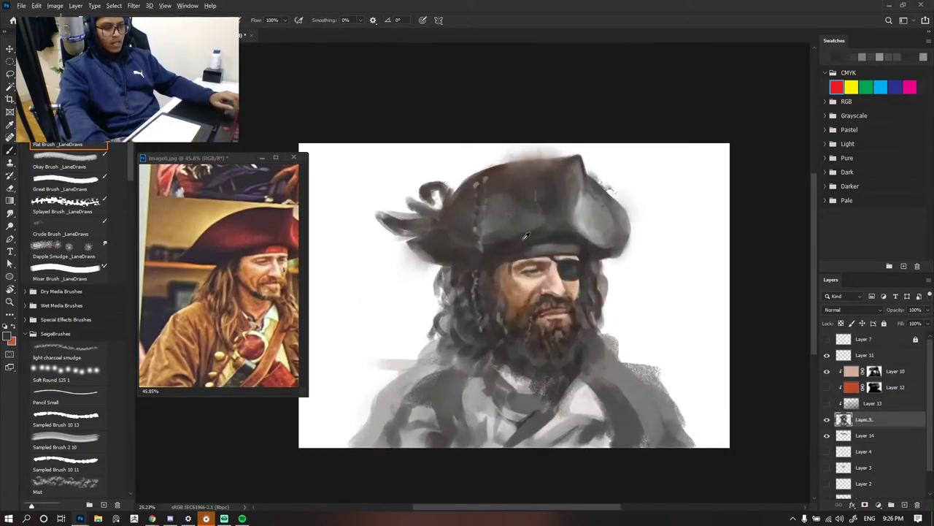
scroll(546, 274, "down", 4)
scroll(544, 296, "up", 1)
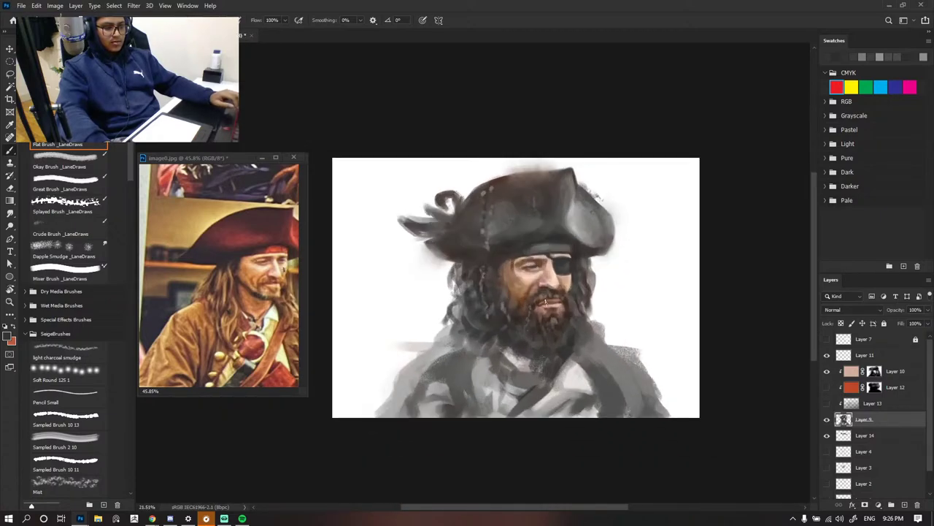
scroll(543, 307, "up", 2)
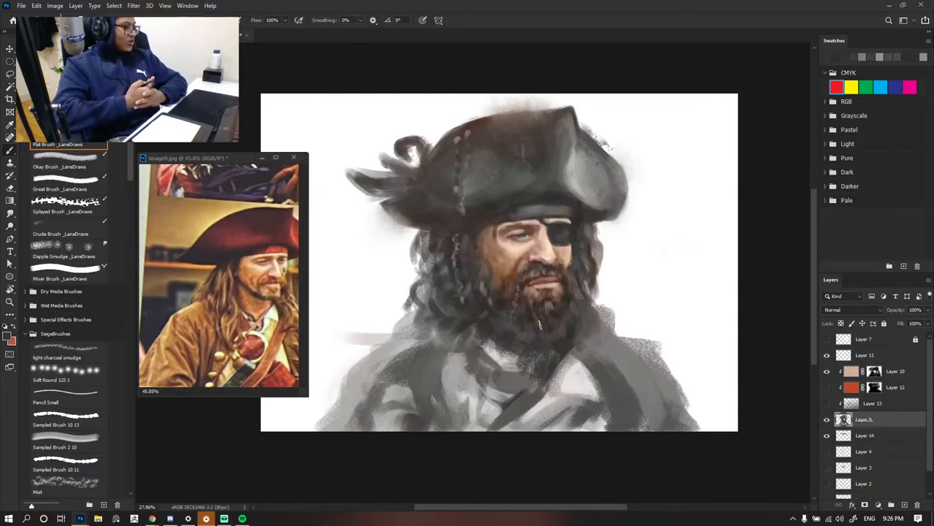
scroll(573, 280, "down", 3)
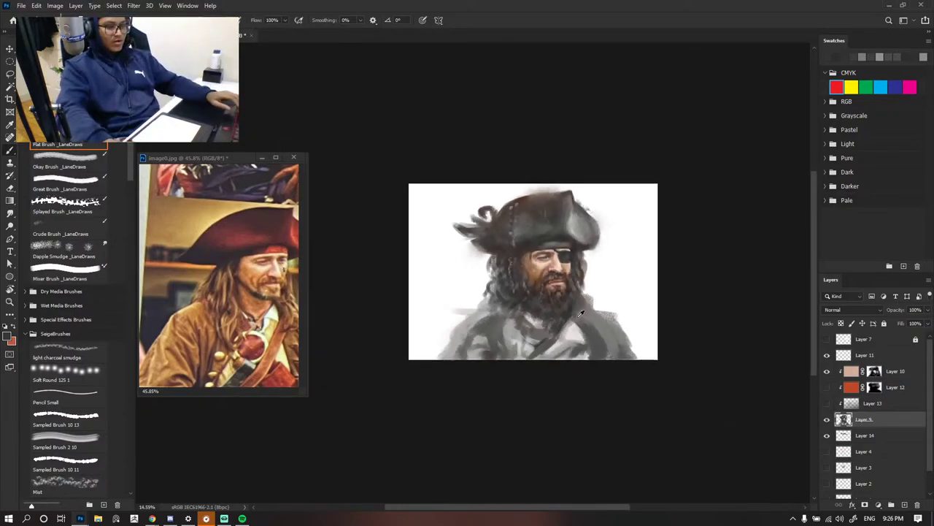
scroll(572, 295, "up", 2)
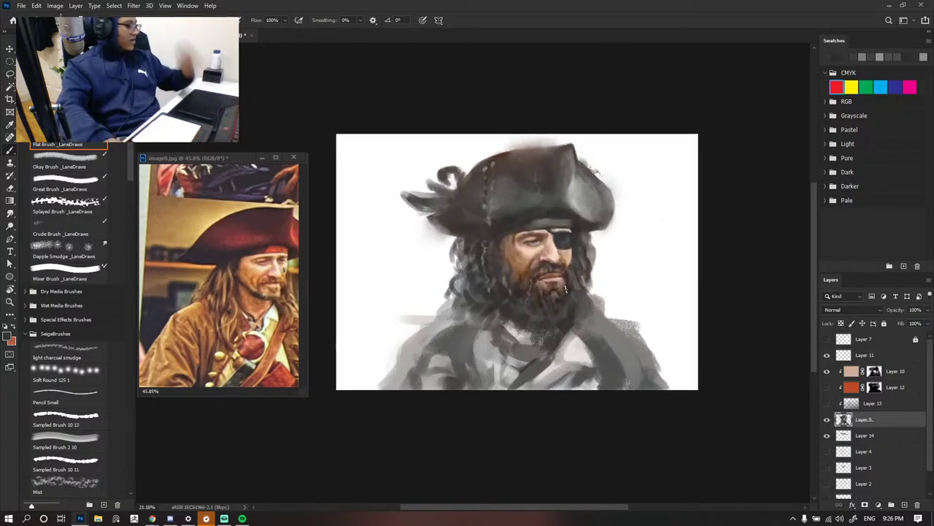
left_click(232, 300)
left_click(580, 195)
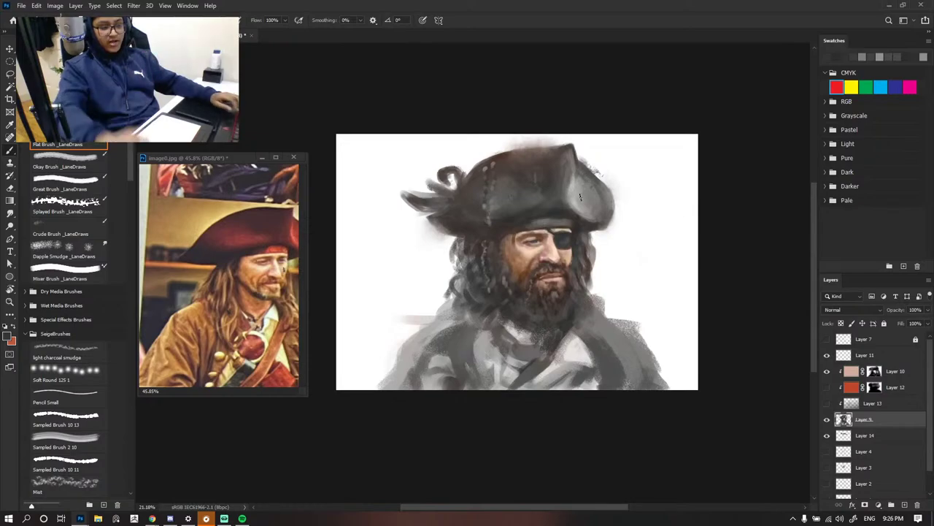
- Select Layer 10's mask and activate the reference photo's window, dismissing the brush error
left_click(850, 370)
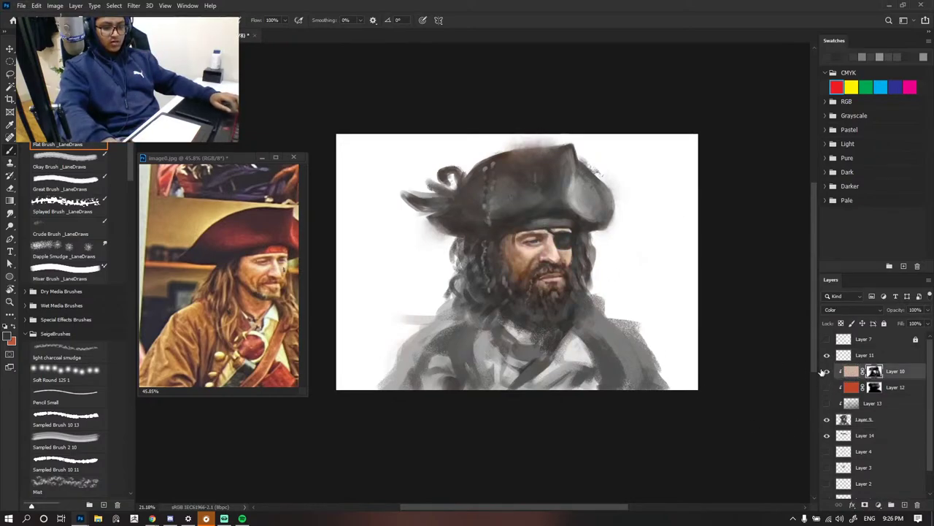
scroll(547, 168, "up", 3)
scroll(546, 164, "up", 6)
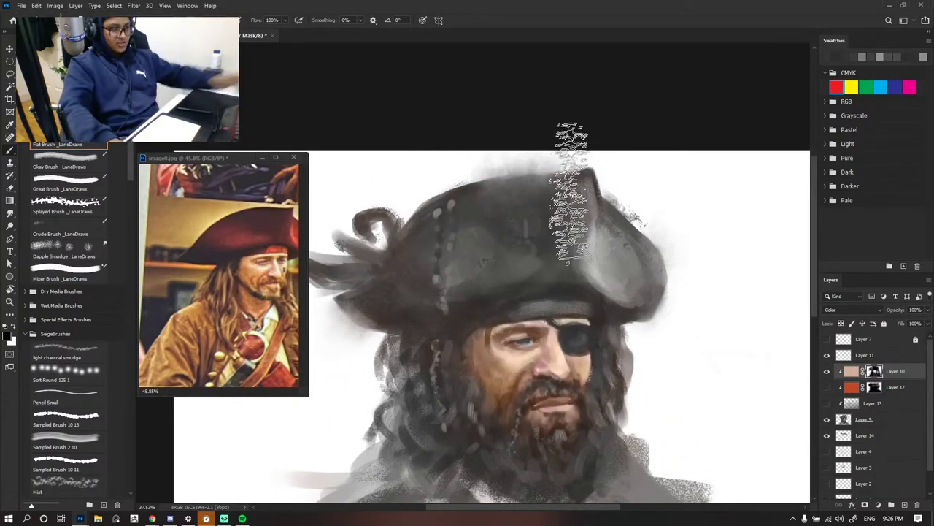
left_click(207, 280)
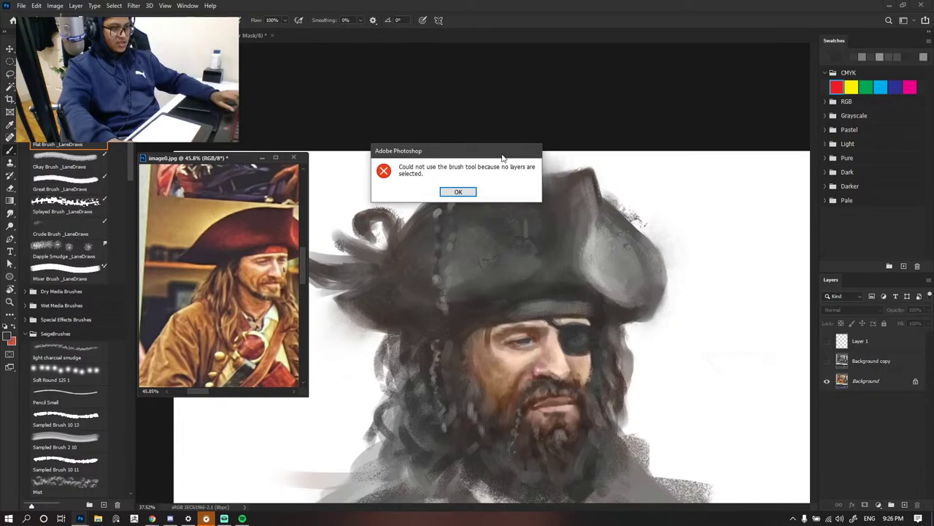
left_click(458, 192)
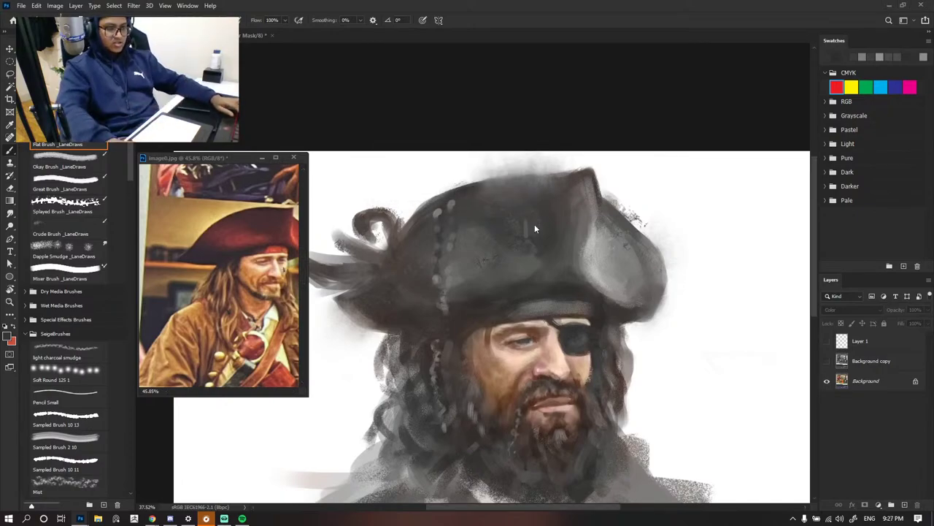
- Paint black over the hat on Layer 10's mask with a smaller Flat Brush _LaneDraws tip to remove the brown tint
left_click(534, 229)
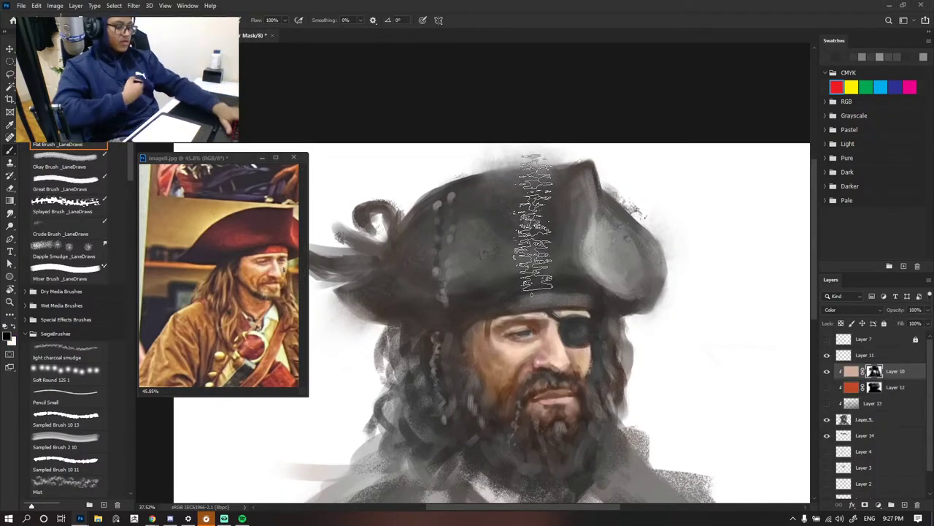
key("bracketleft")
key("bracketleft")
key("bracketleft")
key("bracketleft")
key("bracketleft")
key("bracketleft")
key("bracketleft")
key("bracketleft")
key("bracketleft")
key("bracketleft")
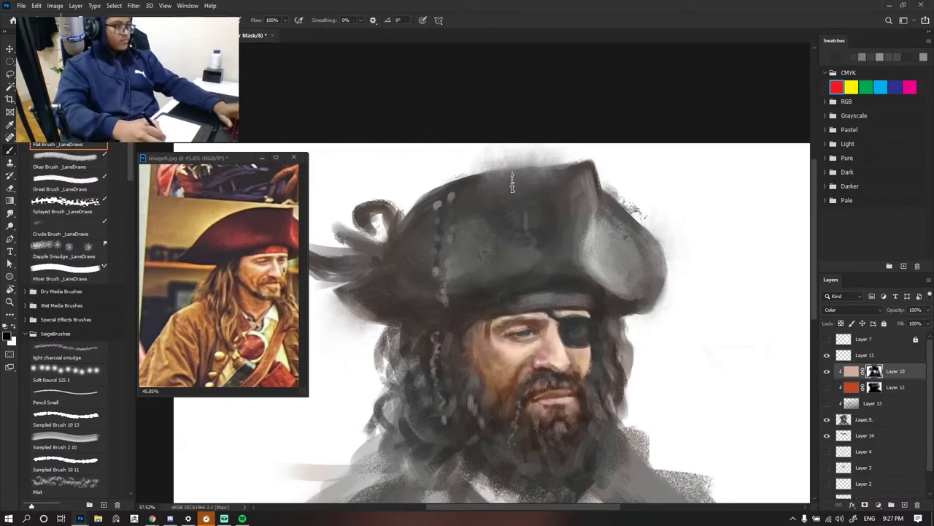
left_click_drag(490, 213, 504, 212)
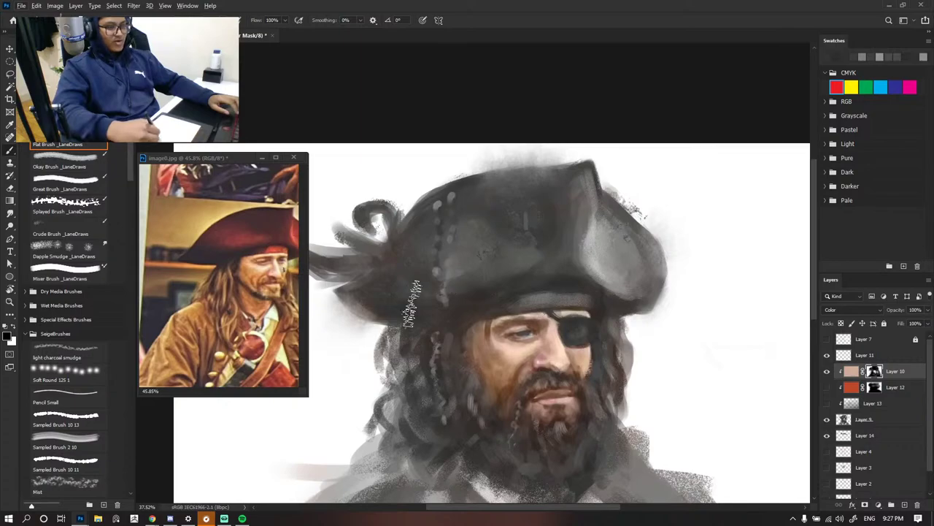
- Check the masked portrait at several sizes and choose the second Soft Round Pressure Opacity brush
scroll(625, 253, "down", 6)
scroll(636, 251, "up", 3)
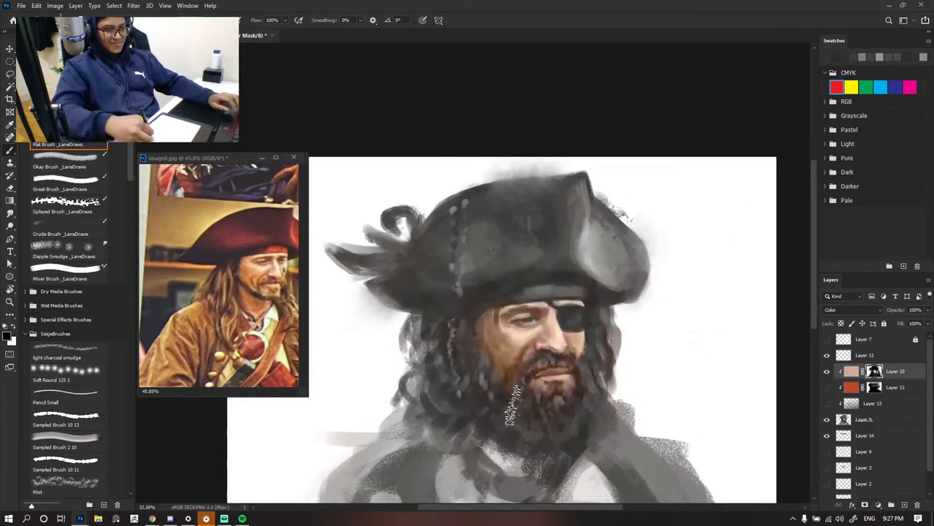
scroll(555, 332, "down", 3)
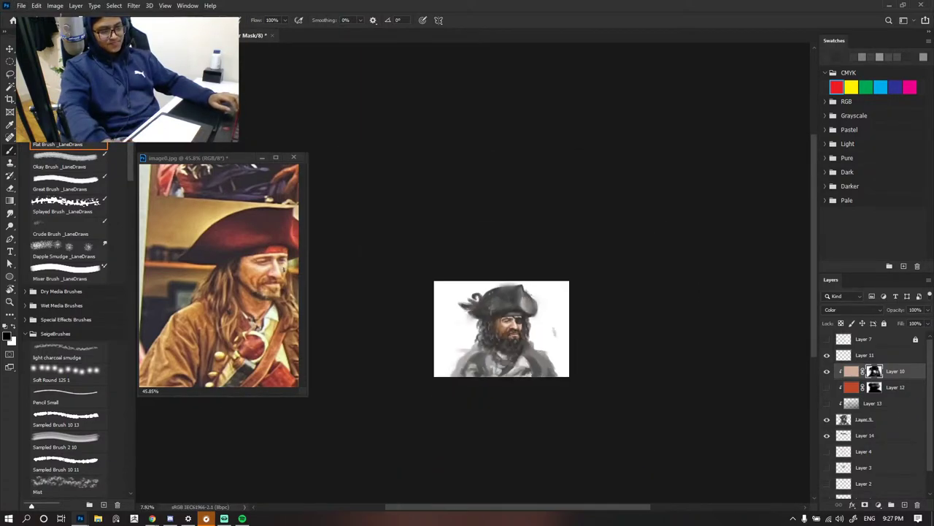
scroll(546, 331, "up", 4)
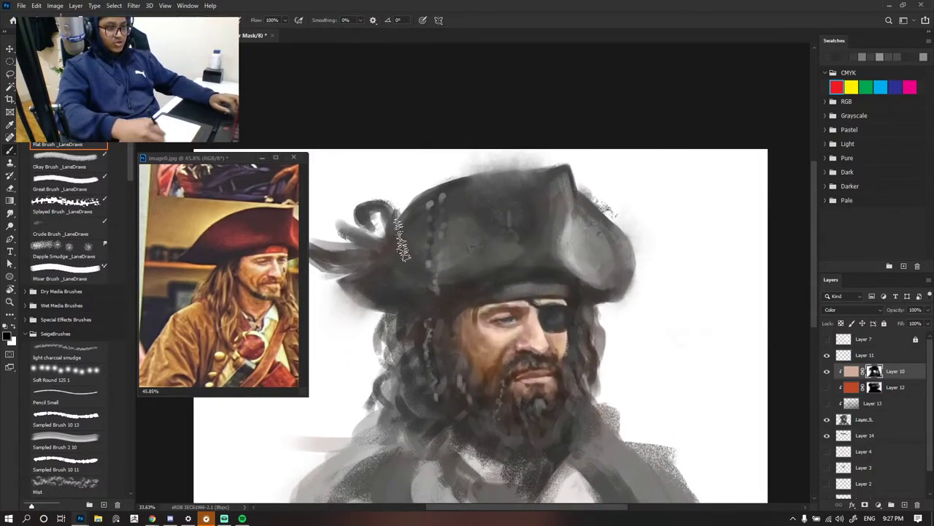
scroll(417, 233, "down", 5)
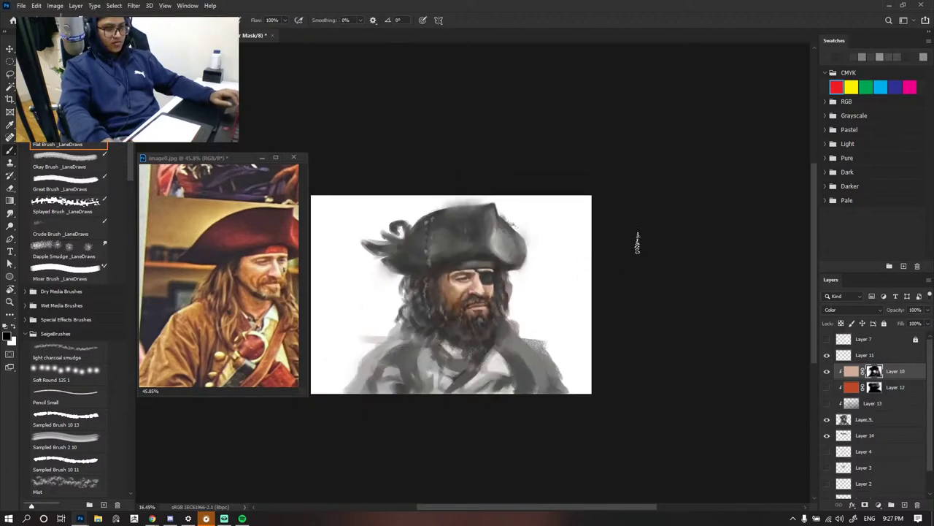
scroll(451, 286, "up", 6)
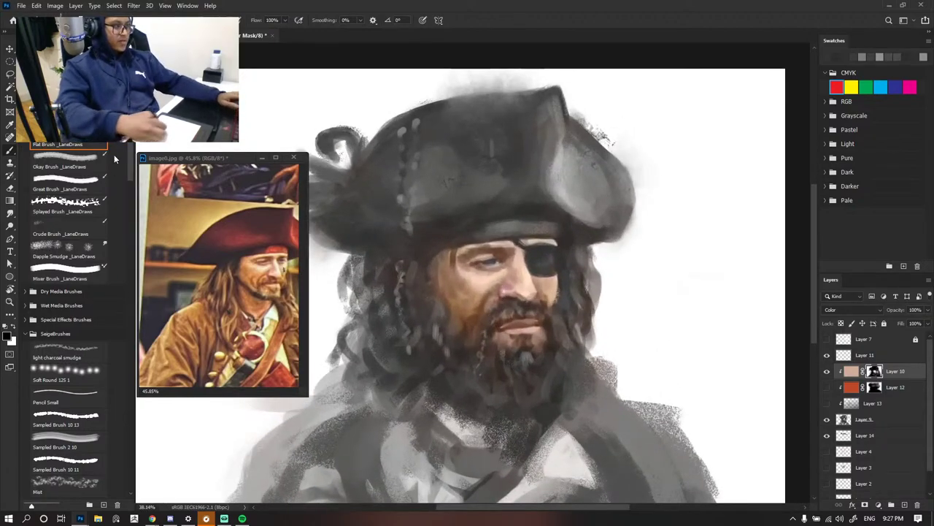
scroll(69, 292, "up", 5)
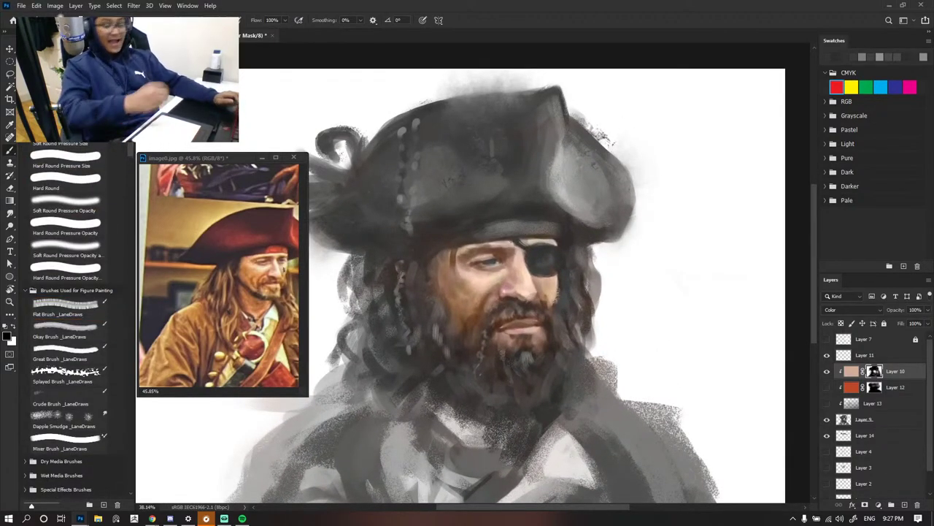
left_click(68, 252)
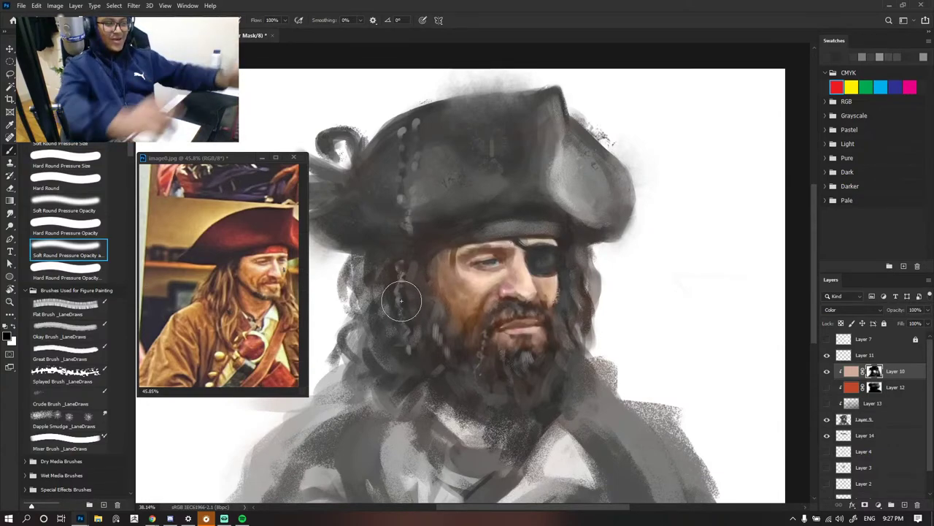
- Compare the painted face and hair with the reference photo, then return to the portrait document
left_click(278, 294)
scroll(277, 295, "up", 2)
scroll(277, 294, "down", 2)
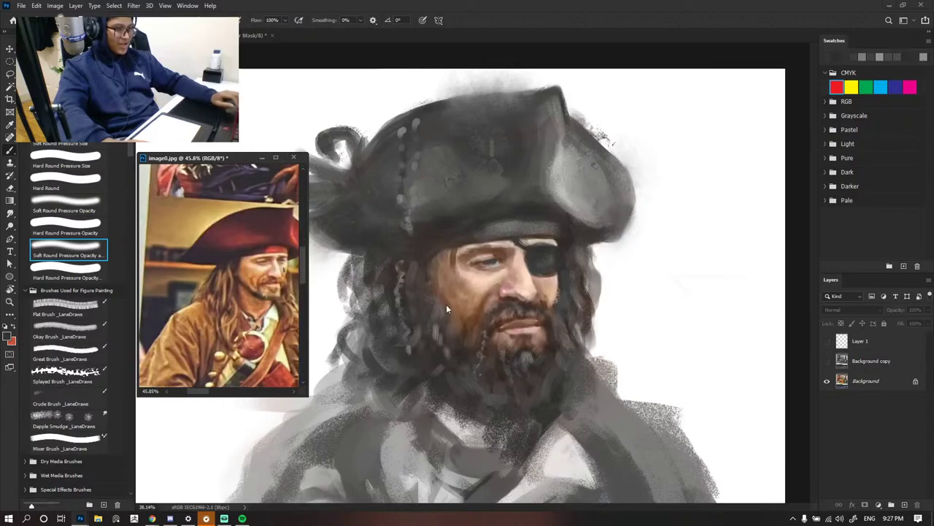
left_click(529, 287)
scroll(582, 282, "down", 2)
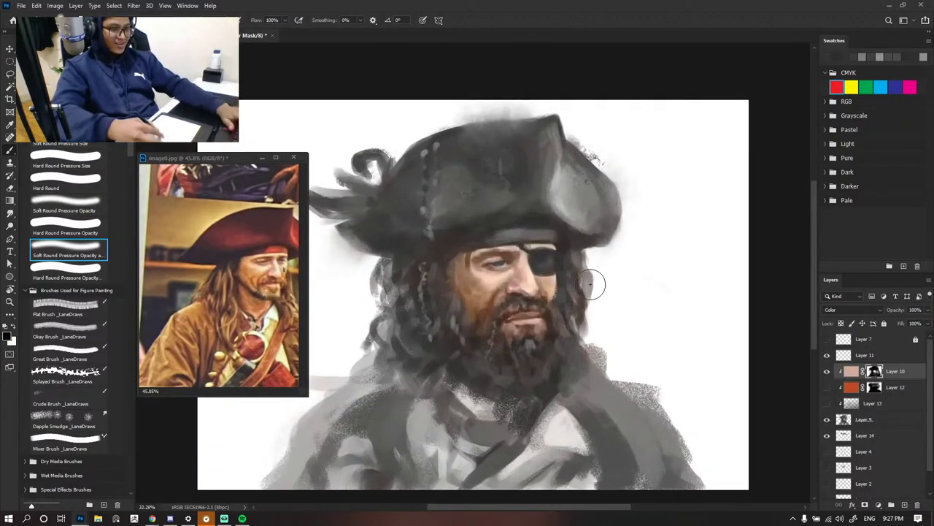
- Paint warm tint into the side hair and upper beard on Layer 10's mask with a smaller soft brush
key("bracketleft")
key("bracketleft")
key("bracketleft")
key("bracketleft")
scroll(582, 303, "down", 3)
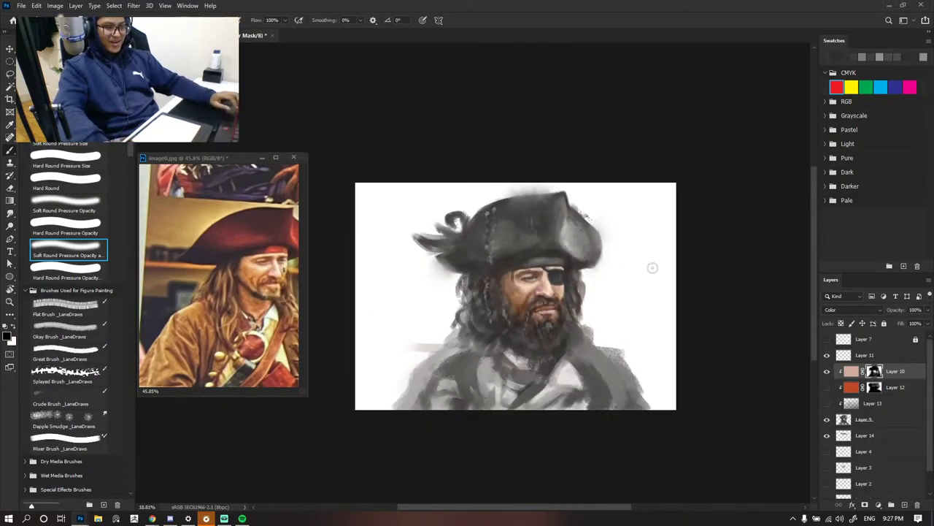
scroll(653, 267, "up", 2)
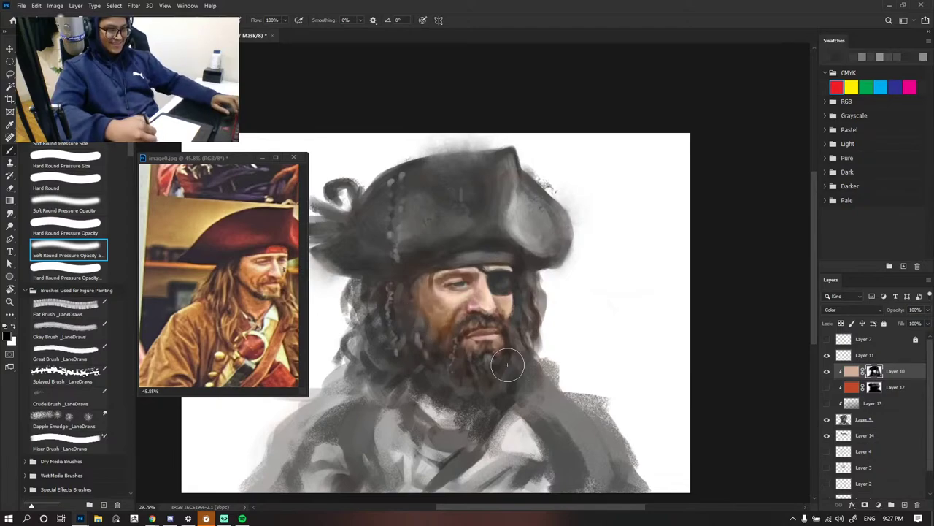
scroll(504, 313, "down", 3)
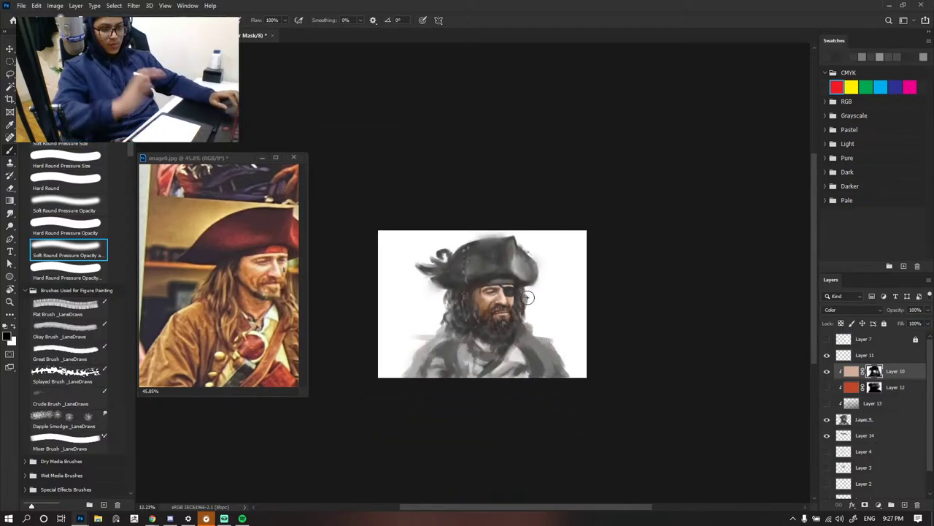
scroll(529, 291, "up", 2)
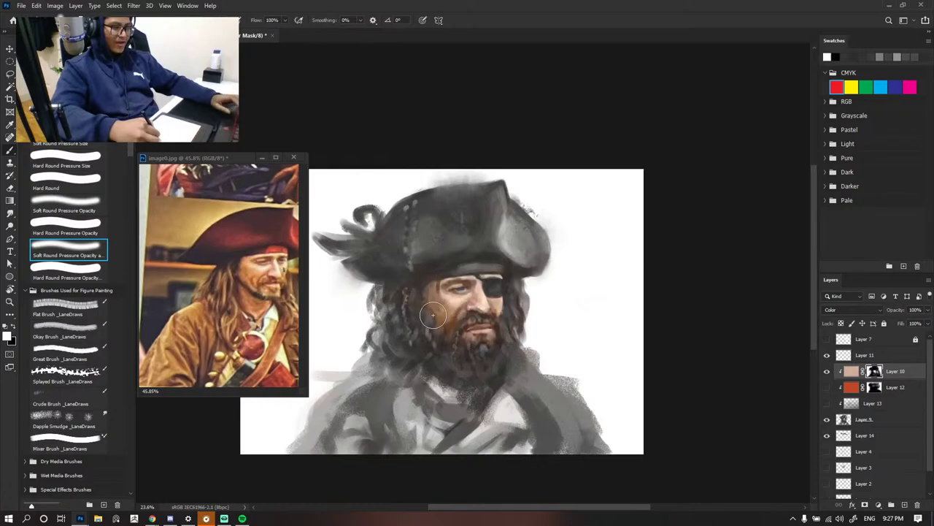
key("x")
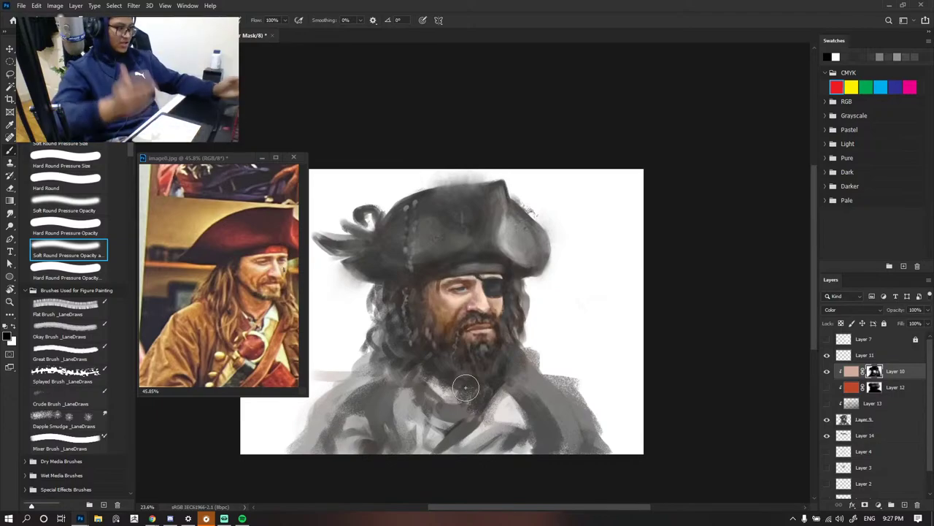
- Refine the brown tint in the beard below the lower lip by painting white on Layer 10's mask
scroll(466, 387, "up", 2)
scroll(474, 373, "up", 1)
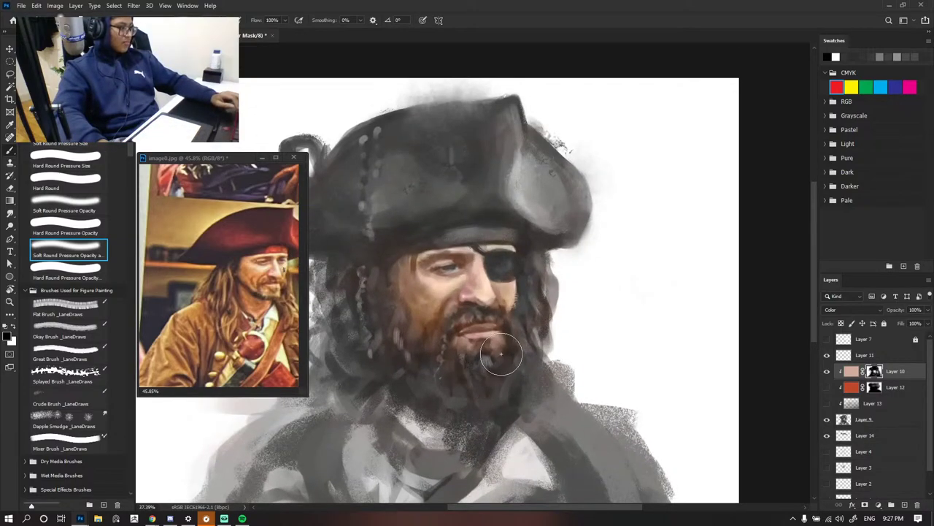
scroll(511, 365, "down", 2)
scroll(508, 359, "up", 1)
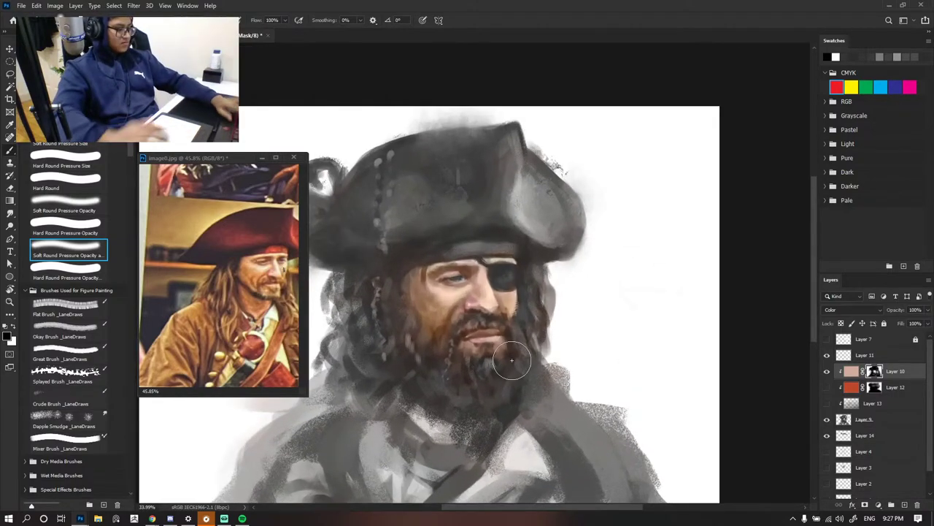
scroll(495, 388, "up", 1)
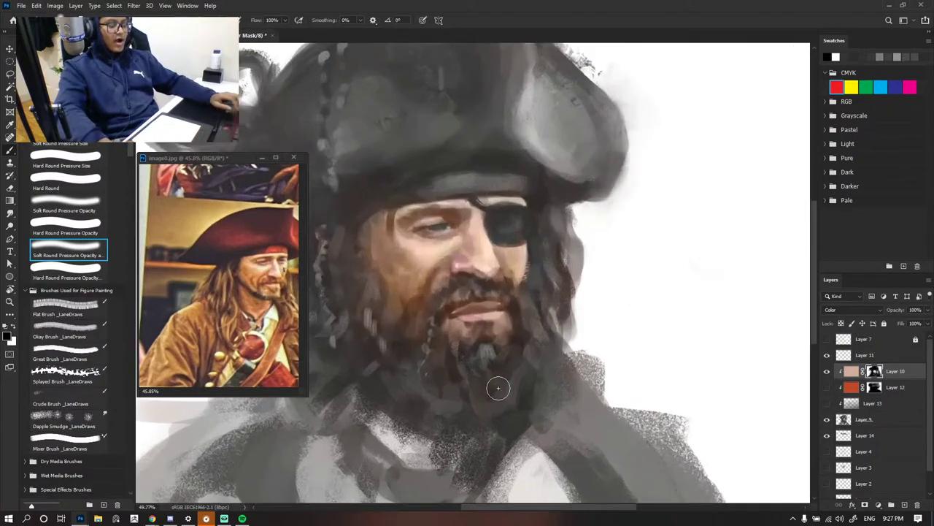
key("x")
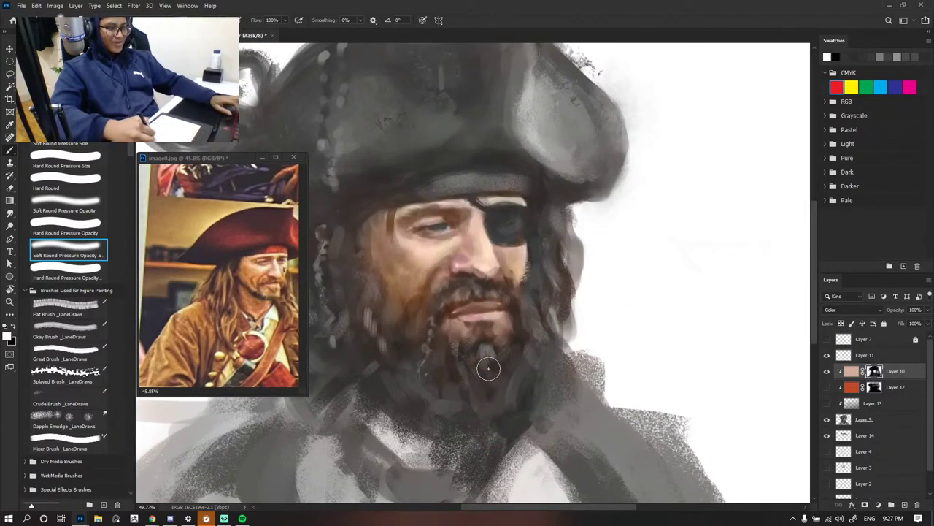
key("x")
scroll(505, 397, "down", 5)
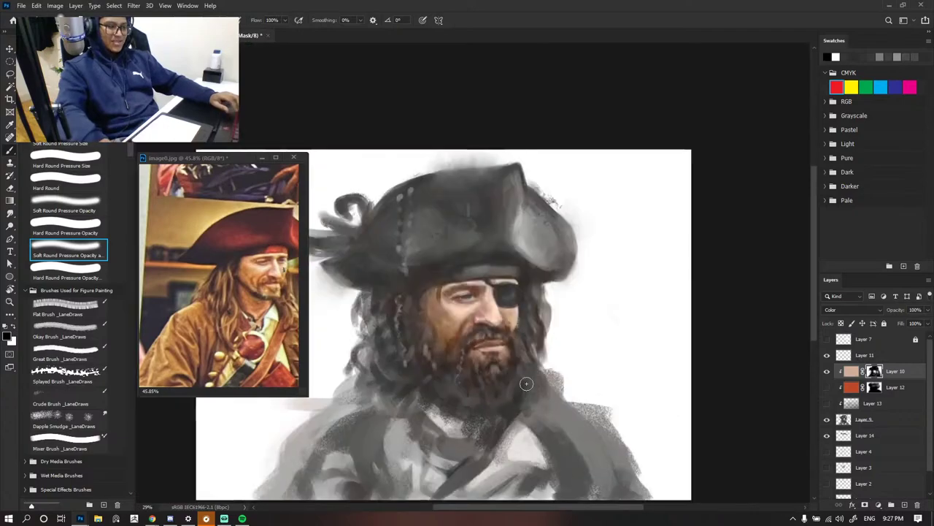
- Reveal warm tint in the hair beside the eye patch by painting white on Layer 10's mask
scroll(531, 324, "up", 4)
key("x")
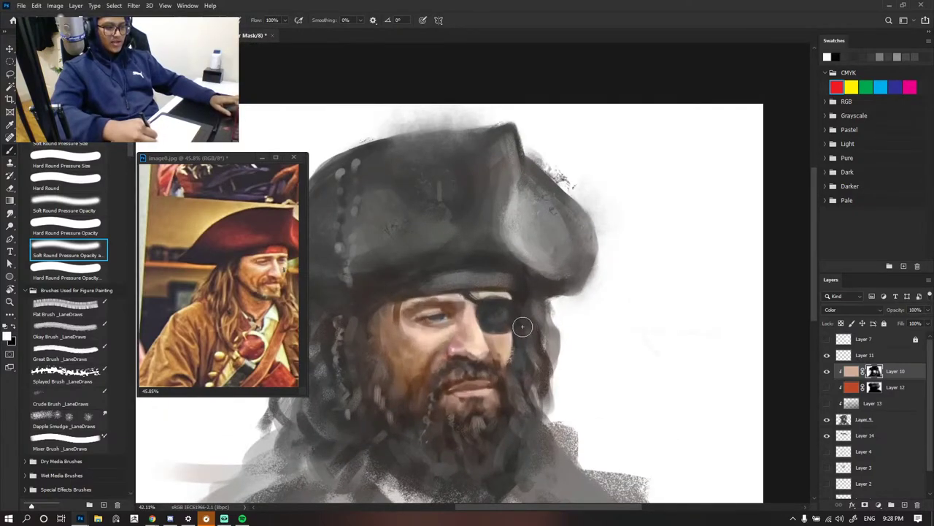
scroll(629, 253, "down", 5)
scroll(537, 273, "up", 5)
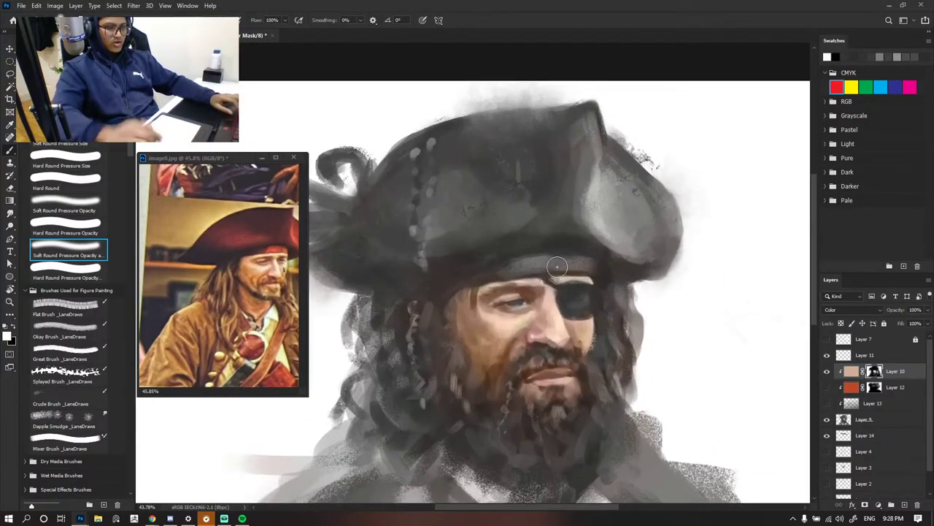
- Tone down the tint over the braided side hair with an enlarged soft black brush on Layer 10's mask
key("bracketright")
key("bracketright")
key("bracketright")
key("bracketright")
key("bracketright")
key("bracketright")
key("x")
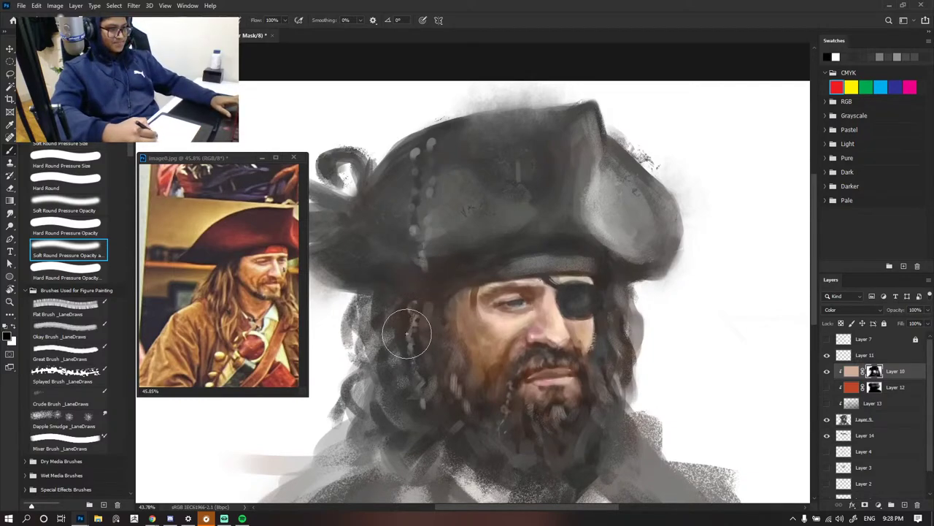
scroll(476, 278, "down", 1)
scroll(476, 278, "down", 4)
scroll(511, 292, "up", 6)
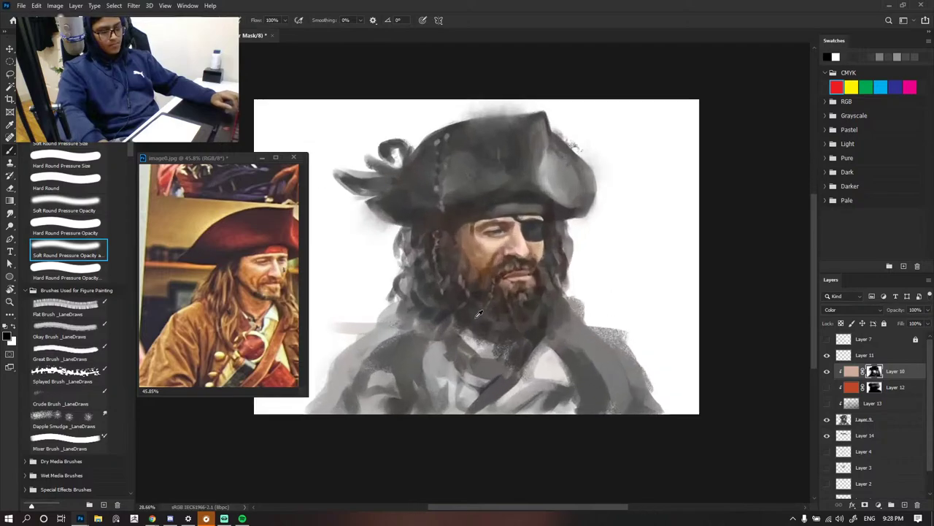
- Show the clipped Soft Light Layer 13 and lower its opacity to 15%
scroll(582, 271, "down", 7)
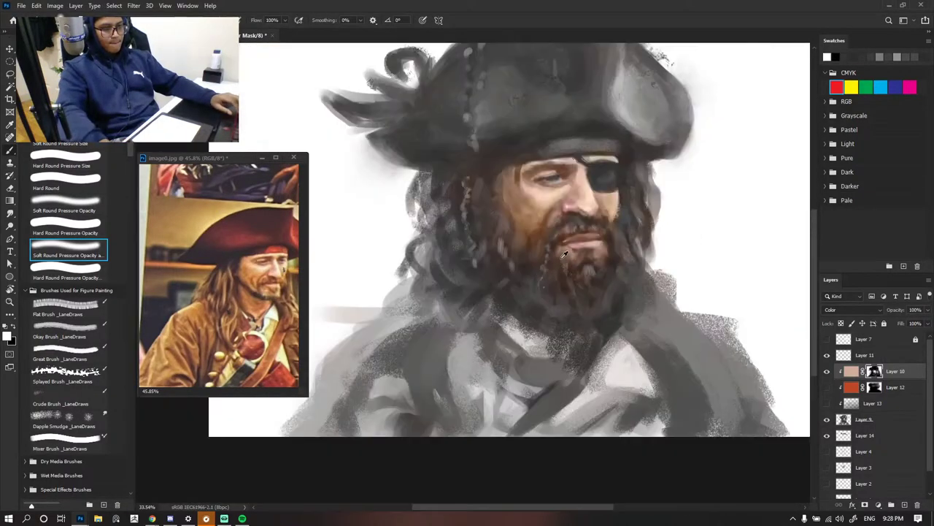
scroll(584, 203, "up", 4)
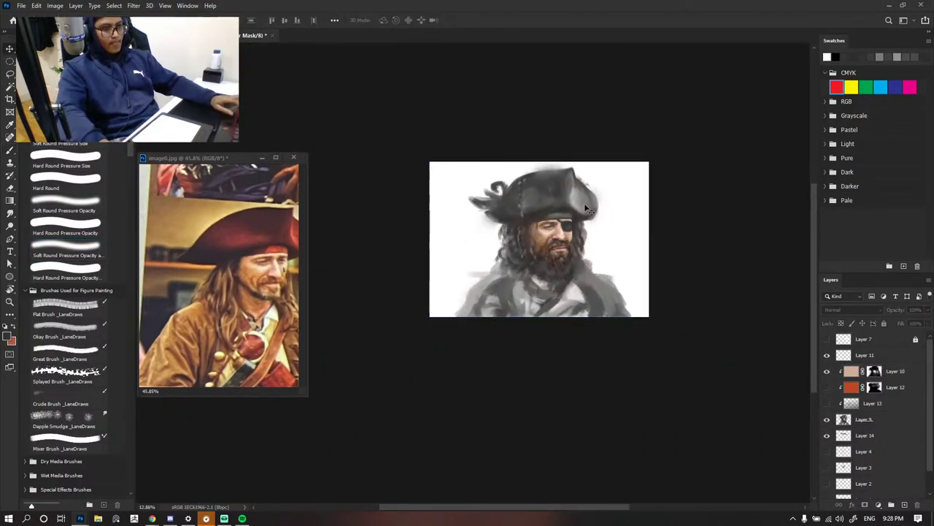
scroll(511, 222, "down", 3)
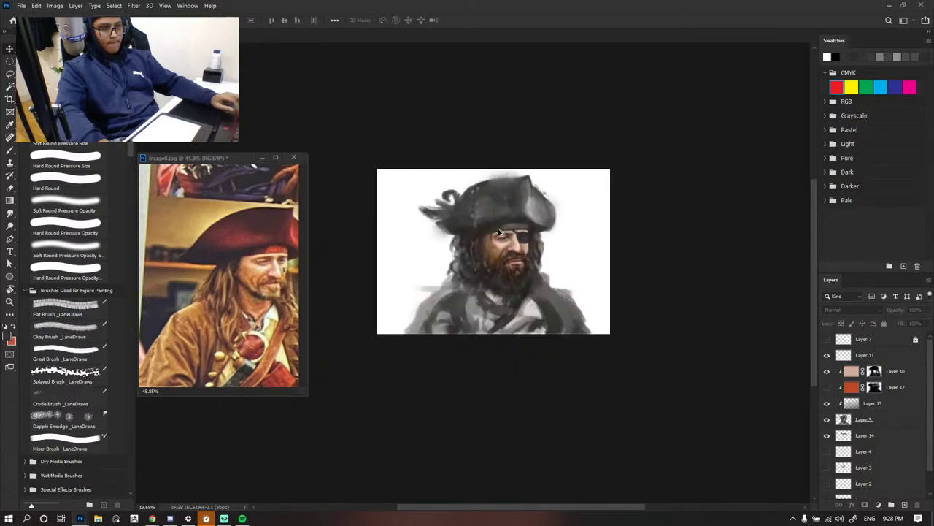
scroll(547, 223, "up", 3)
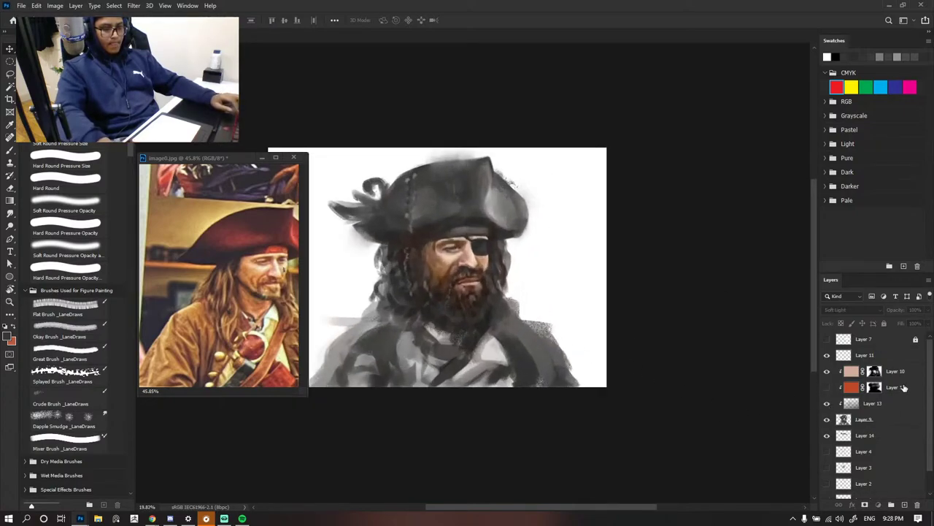
left_click(872, 403)
left_click(927, 310)
left_click_drag(922, 321, 895, 324)
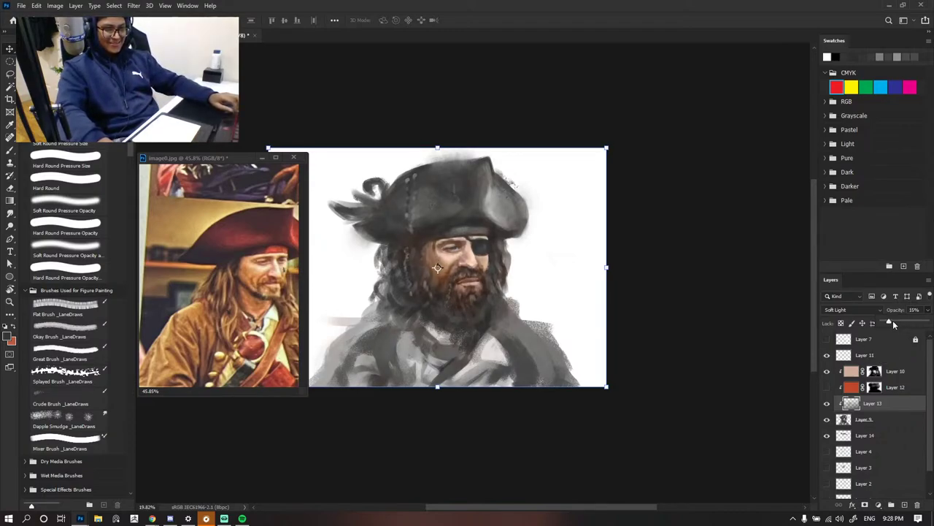
left_click(660, 352)
- Review the whole portrait, then select Layer 10 and the Brush tool for painting
key("super")
key("super")
scroll(683, 357, "down", 3)
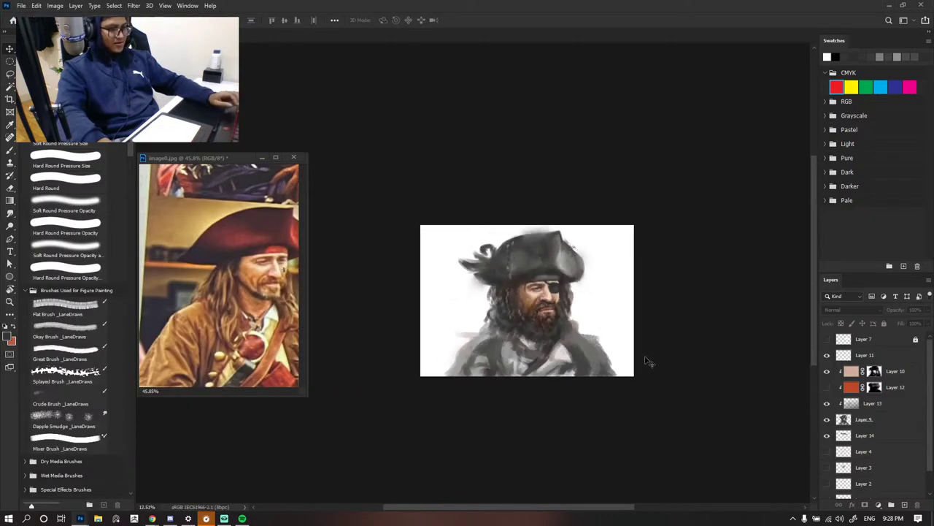
scroll(646, 361, "up", 4)
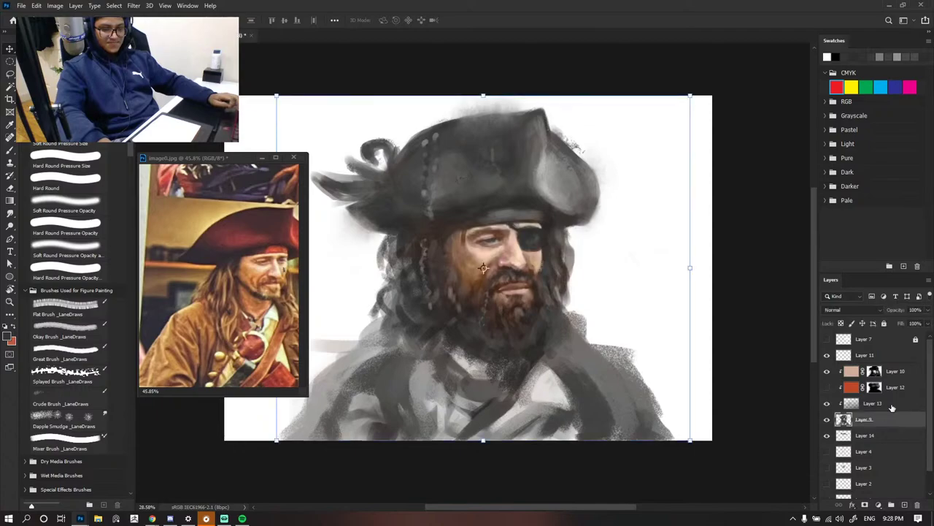
left_click(895, 371)
scroll(502, 233, "up", 2)
key("b")
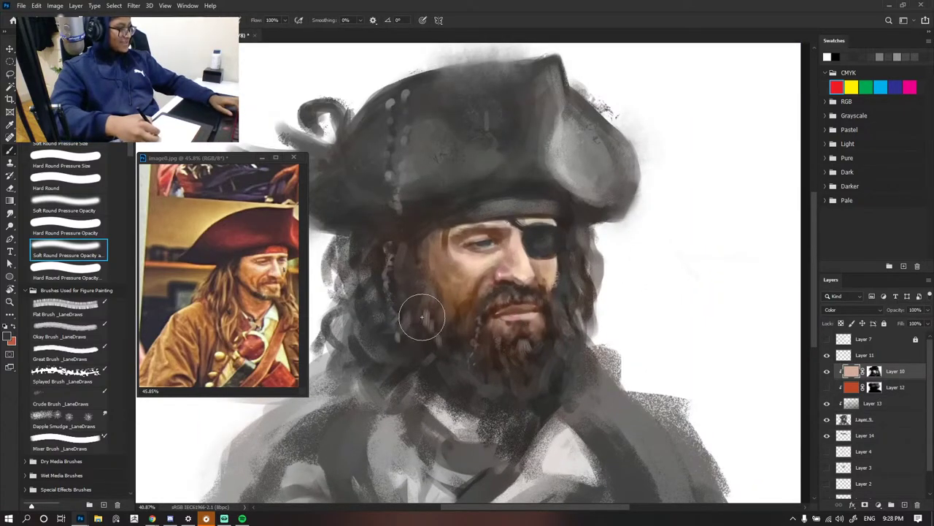
- Target Layer 10's mask and examine the colouring of the pirate's face and beard against the grey portrait
left_click(874, 372)
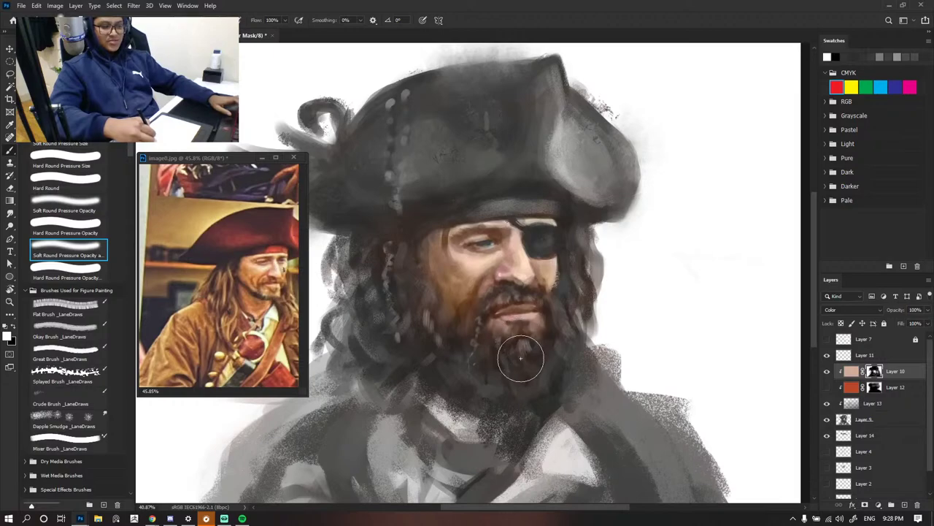
scroll(628, 316, "down", 3)
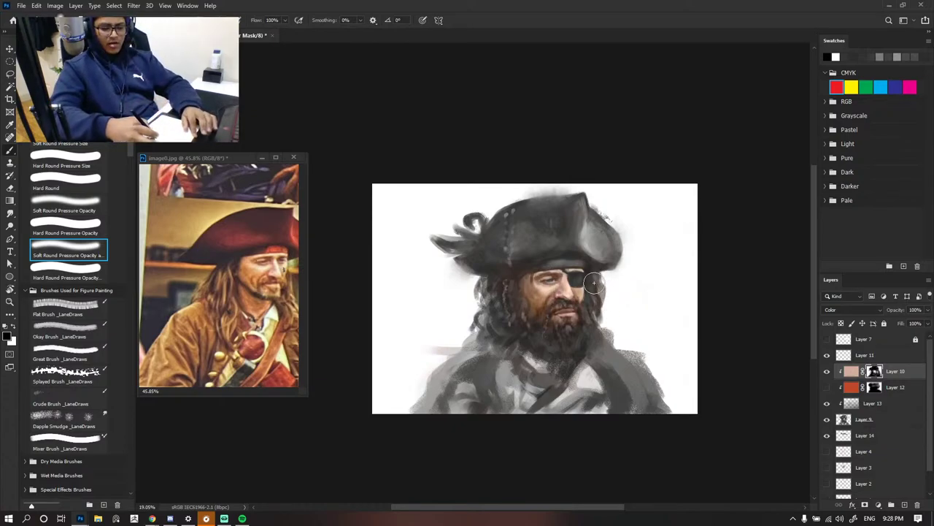
key("ctrl+plus")
key("ctrl+plus")
scroll(594, 270, "down", 5)
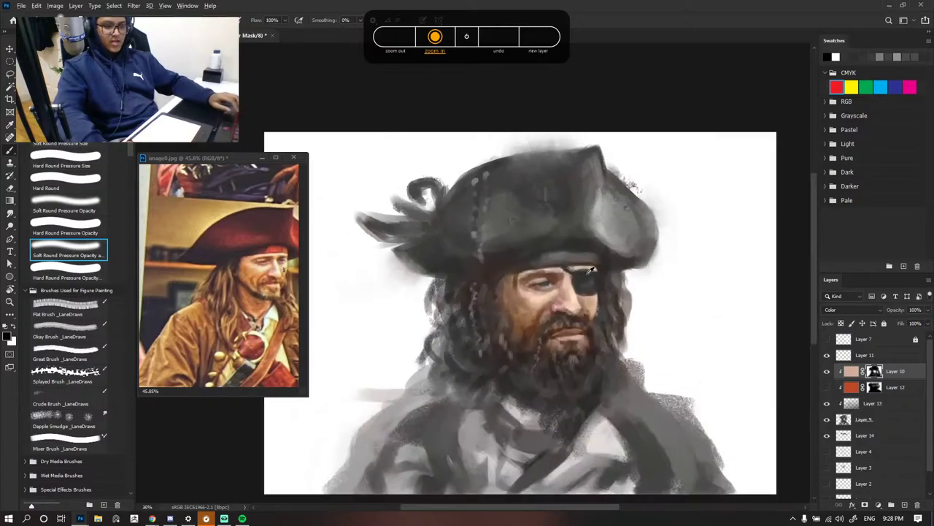
scroll(594, 270, "up", 4)
scroll(620, 276, "up", 1)
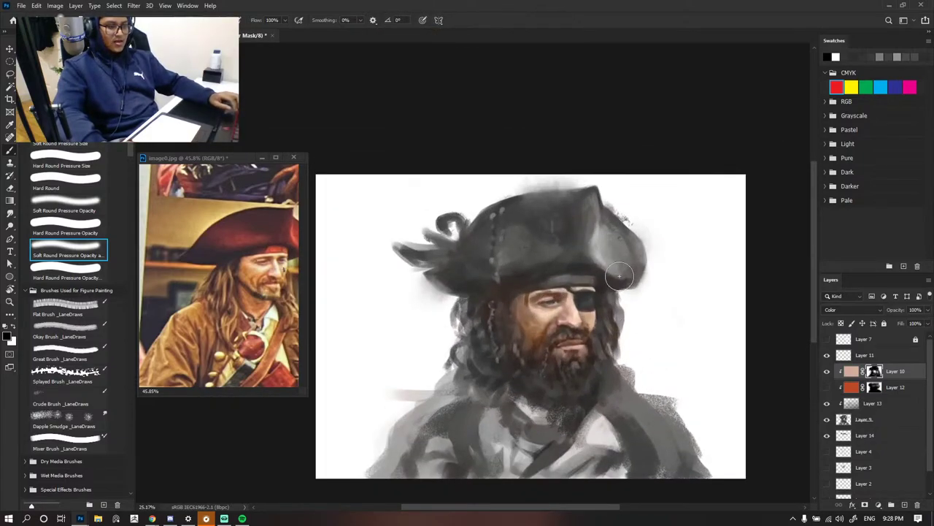
scroll(619, 276, "up", 1)
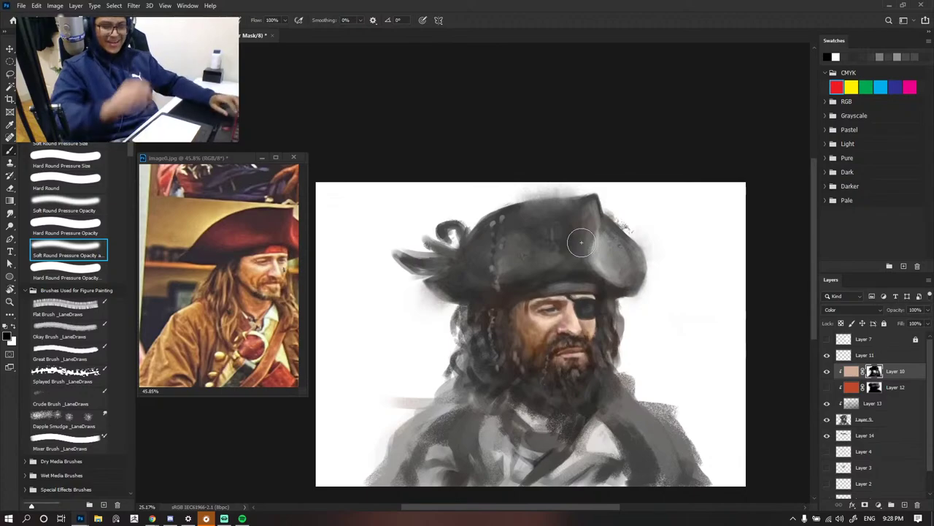
scroll(577, 241, "down", 5)
scroll(588, 268, "up", 4)
scroll(589, 270, "down", 6)
scroll(588, 273, "up", 4)
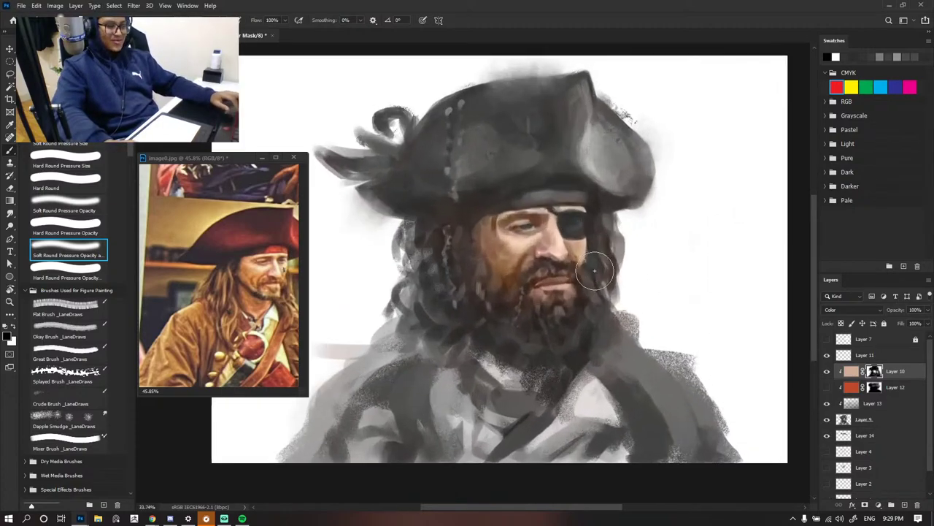
scroll(589, 273, "up", 1)
scroll(569, 278, "up", 1)
scroll(577, 278, "down", 3)
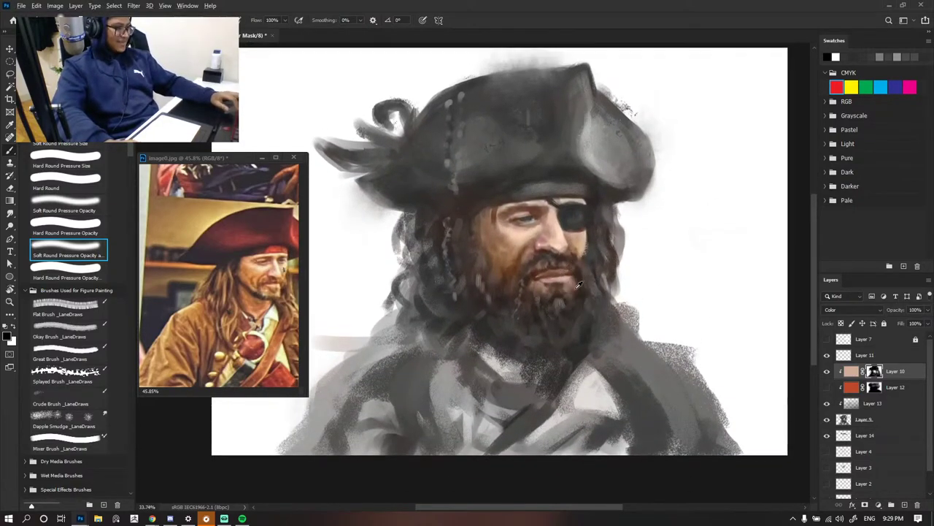
scroll(607, 281, "up", 2)
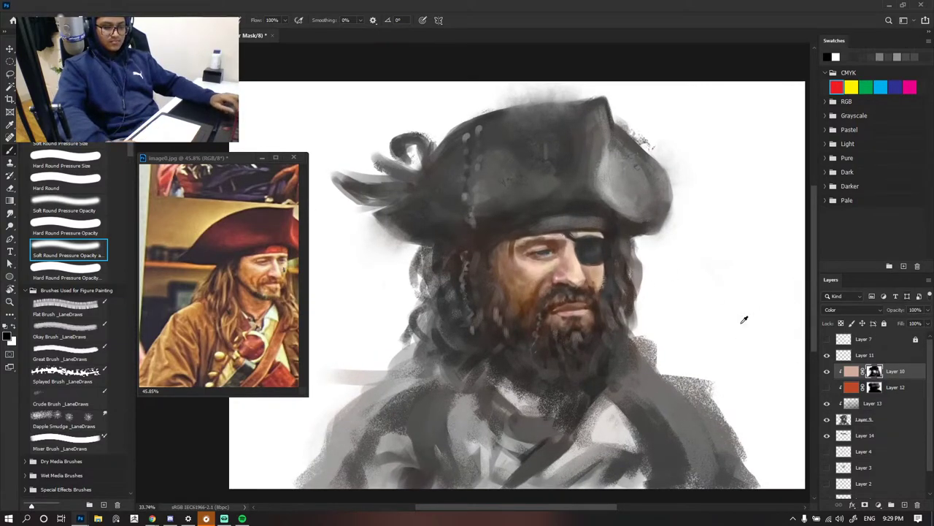
scroll(741, 319, "down", 2)
scroll(720, 318, "up", 1)
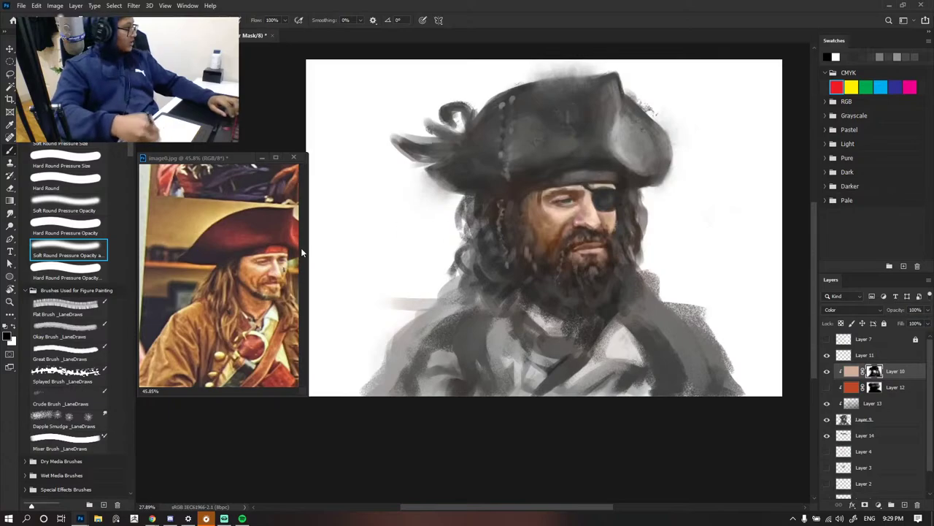
- Set up the Flat Brush _LaneDraws on the greyscale portrait layer and hide Layer 13
left_click(849, 422)
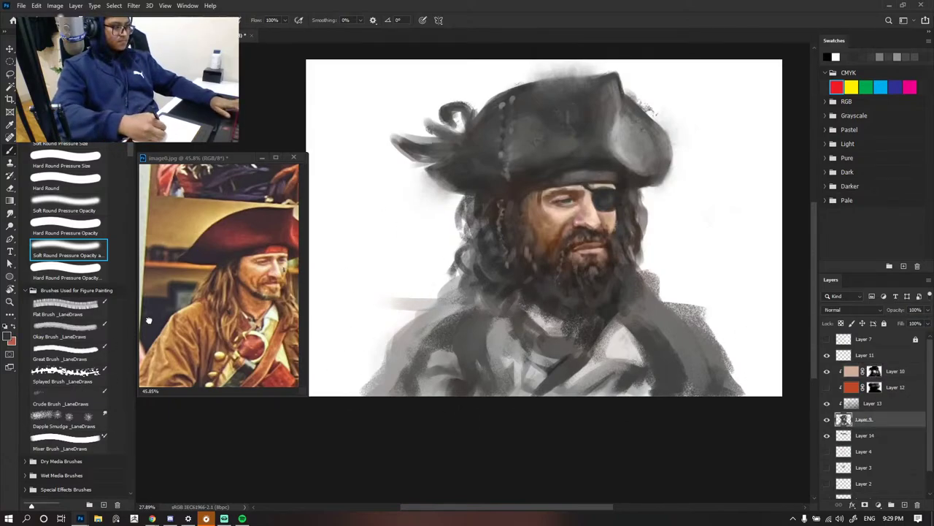
left_click(66, 313)
scroll(546, 292, "down", 3)
scroll(597, 311, "up", 3)
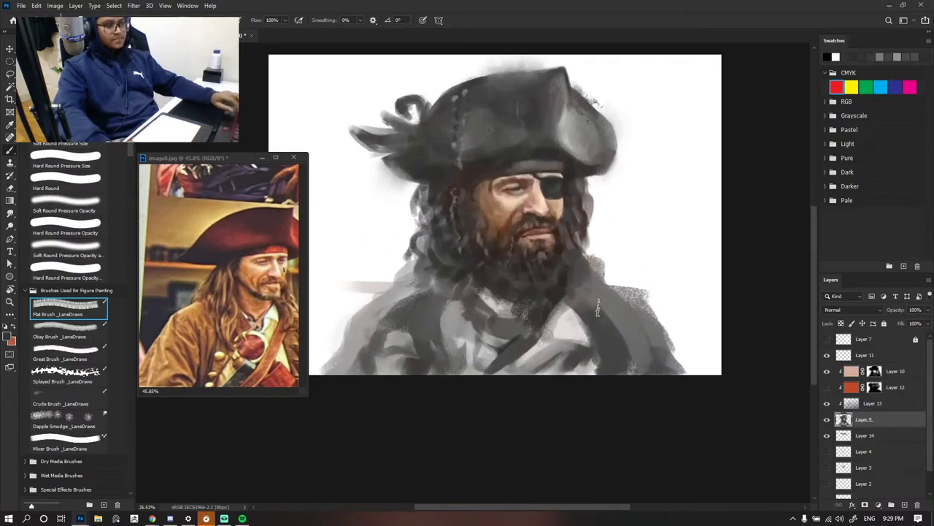
left_click(827, 403)
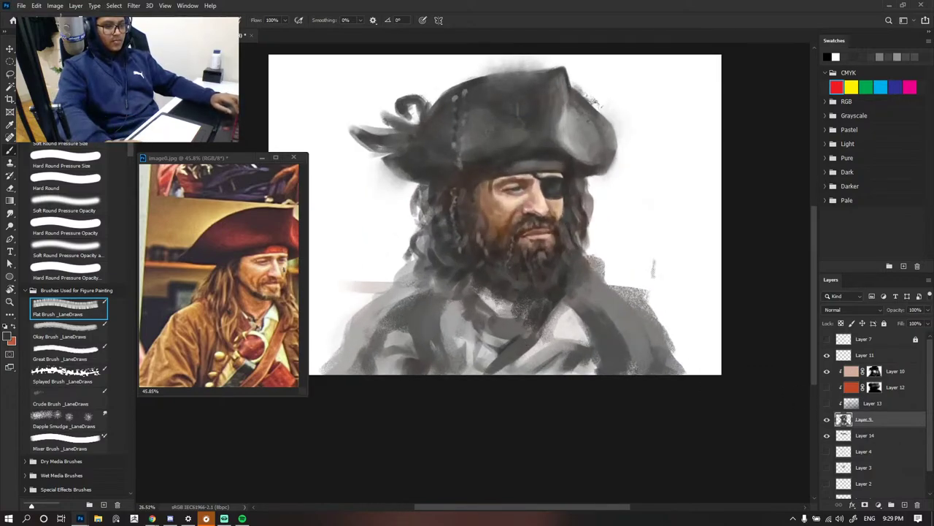
scroll(653, 266, "down", 4)
scroll(599, 250, "up", 3)
scroll(592, 247, "down", 4)
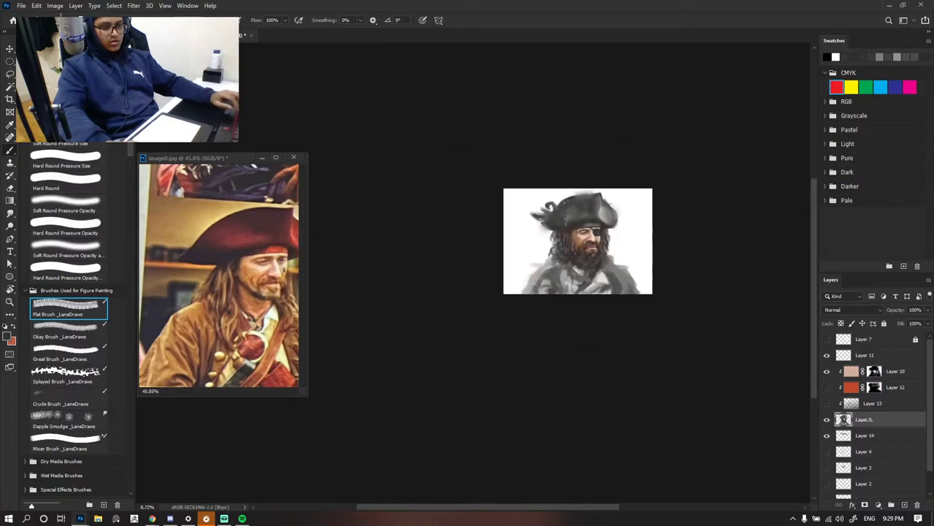
scroll(608, 278, "up", 4)
- Examine the pirate paintings and costume photos in the image0.jpg reference for clothing and colour ideas
left_click(274, 254)
scroll(270, 252, "down", 3)
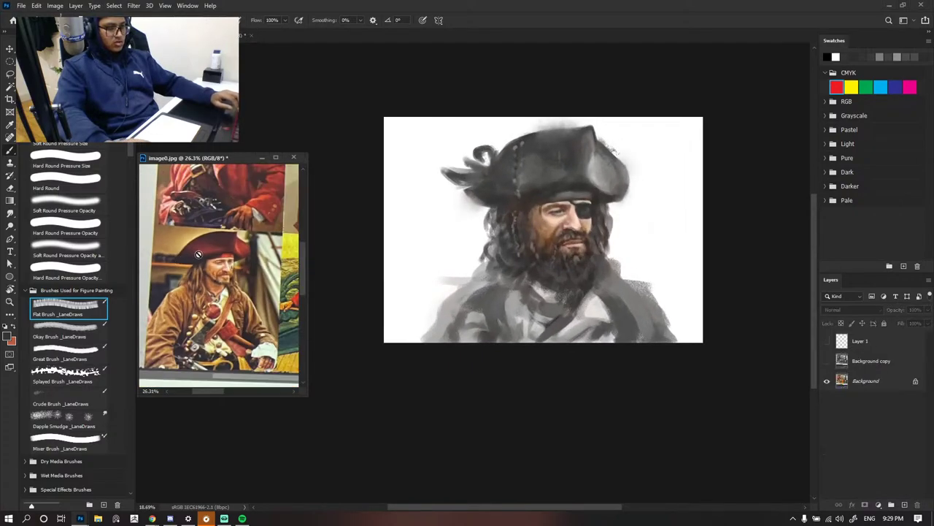
scroll(247, 242, "up", 1)
scroll(245, 243, "down", 2)
scroll(235, 239, "up", 3)
scroll(235, 239, "up", 2)
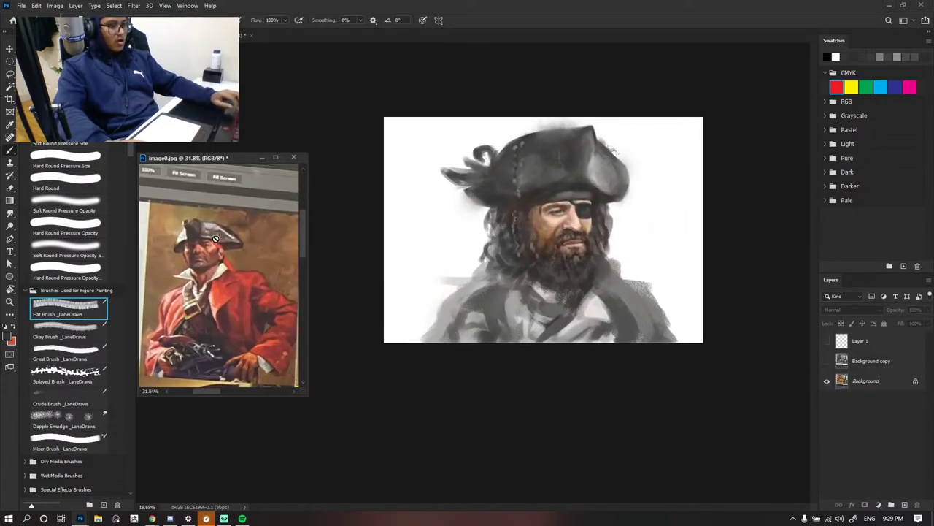
scroll(209, 261, "down", 5)
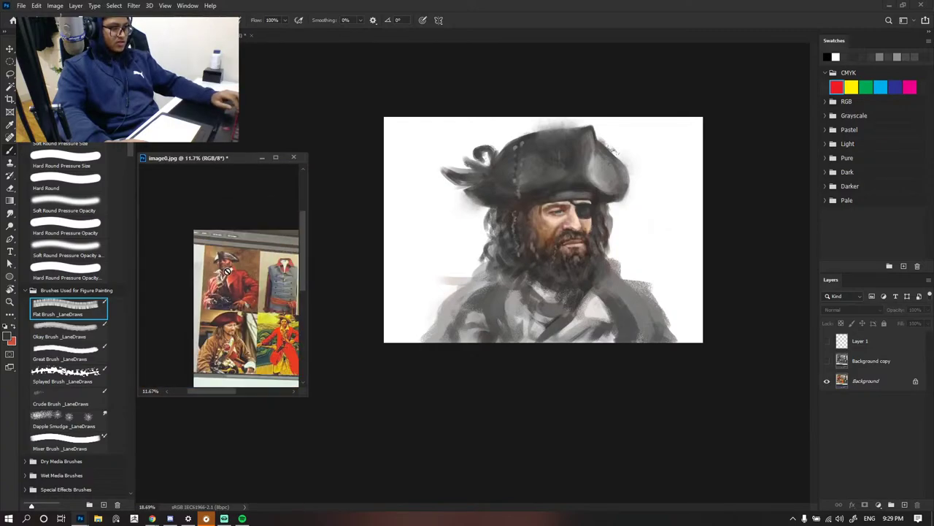
scroll(238, 265, "up", 2)
scroll(239, 268, "down", 4)
left_click_drag(259, 269, 224, 273)
scroll(219, 271, "up", 5)
scroll(224, 271, "down", 5)
scroll(265, 263, "up", 5)
left_click_drag(278, 261, 234, 263)
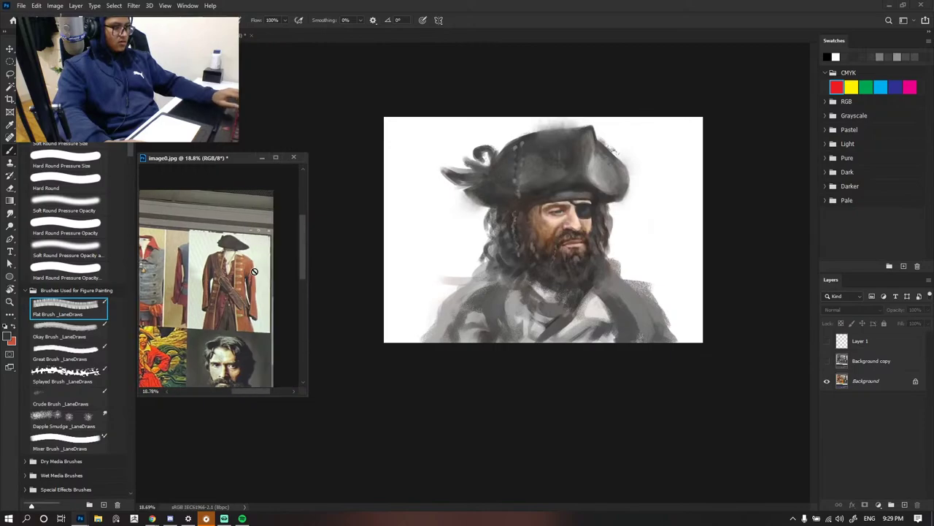
scroll(235, 264, "down", 2)
scroll(237, 263, "up", 4)
scroll(252, 258, "down", 4)
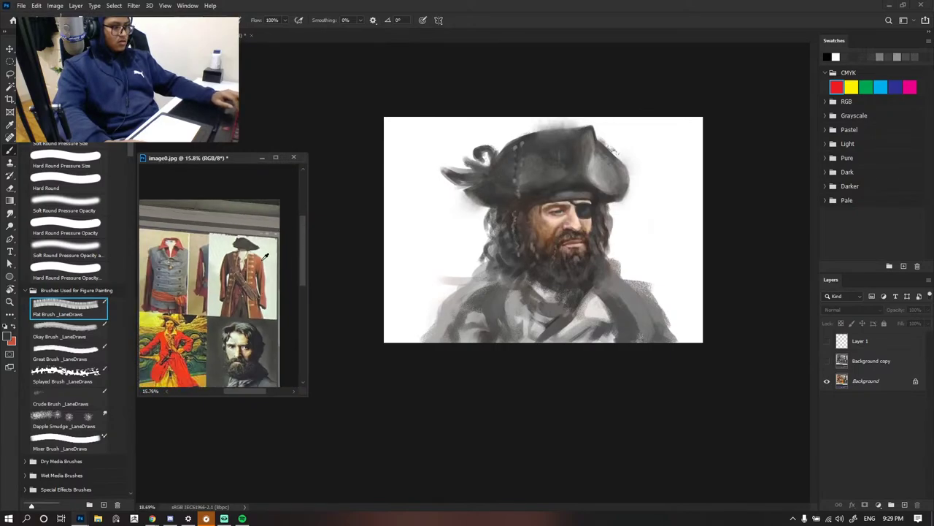
scroll(264, 257, "up", 2)
scroll(252, 258, "left", 5)
scroll(252, 259, "up", 4)
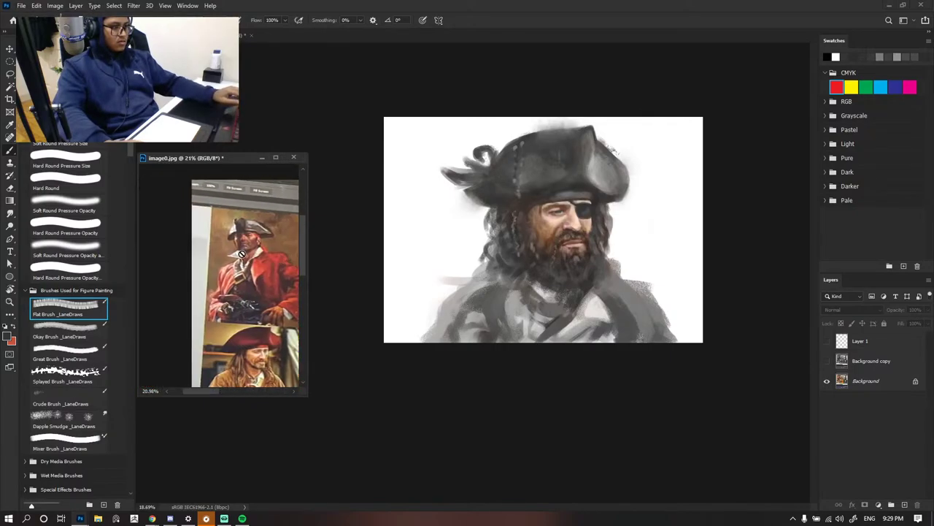
- Switch to the Move tool and study the red-coated pirate painting in the image0.jpg reference
scroll(242, 255, "down", 2)
key("v")
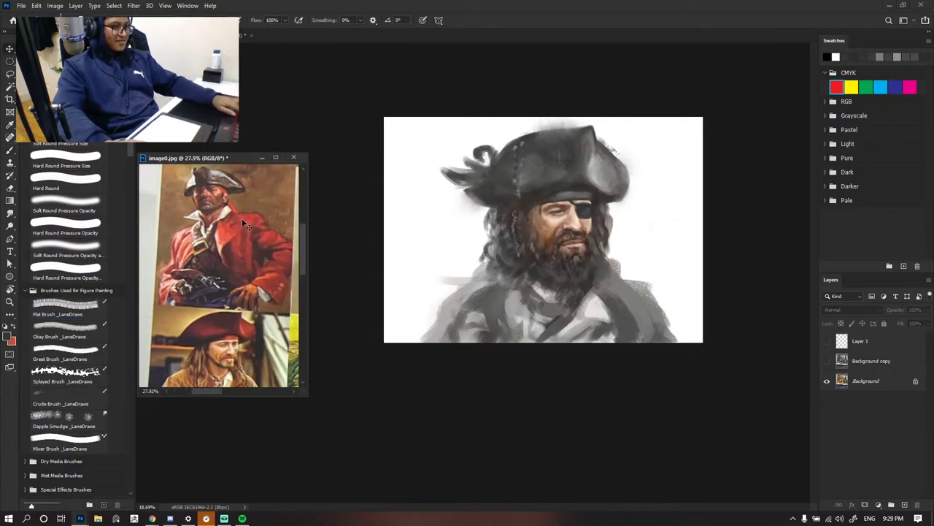
scroll(229, 228, "up", 1)
scroll(232, 268, "down", 1)
scroll(232, 268, "up", 1)
scroll(229, 232, "up", 2)
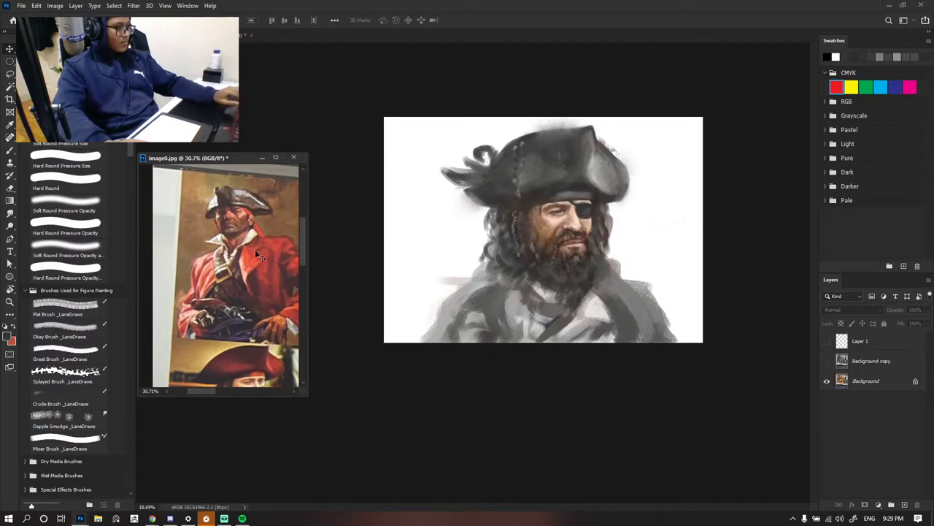
scroll(255, 250, "right", 1)
- Return to the portrait document, isolate Layer 4 with the red head sketch, and delete that layer
left_click(580, 372)
scroll(629, 338, "up", 3)
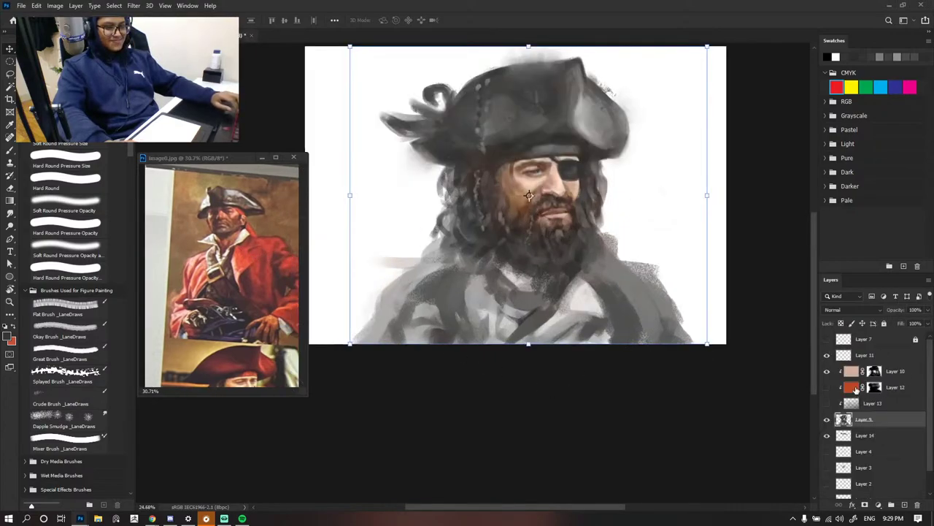
scroll(860, 387, "down", 1)
left_click(810, 427)
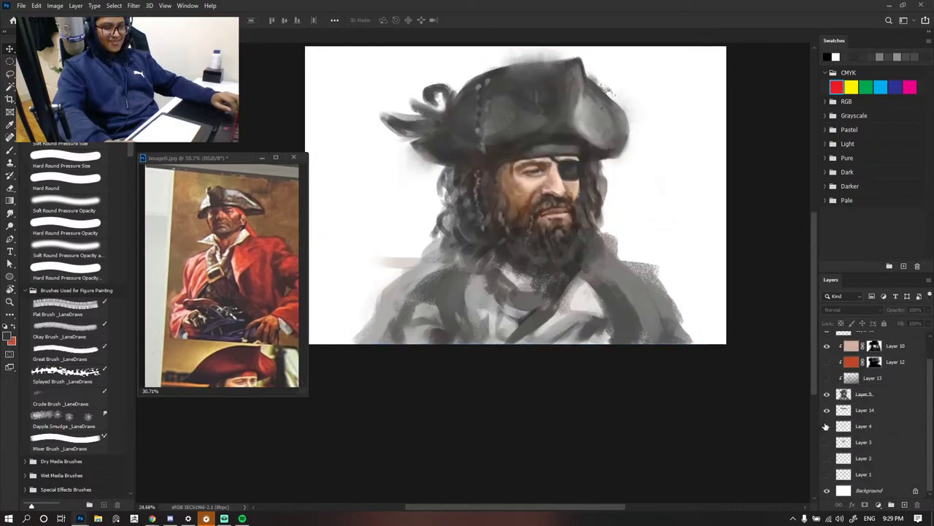
scroll(566, 343, "down", 3)
scroll(818, 365, "up", 1)
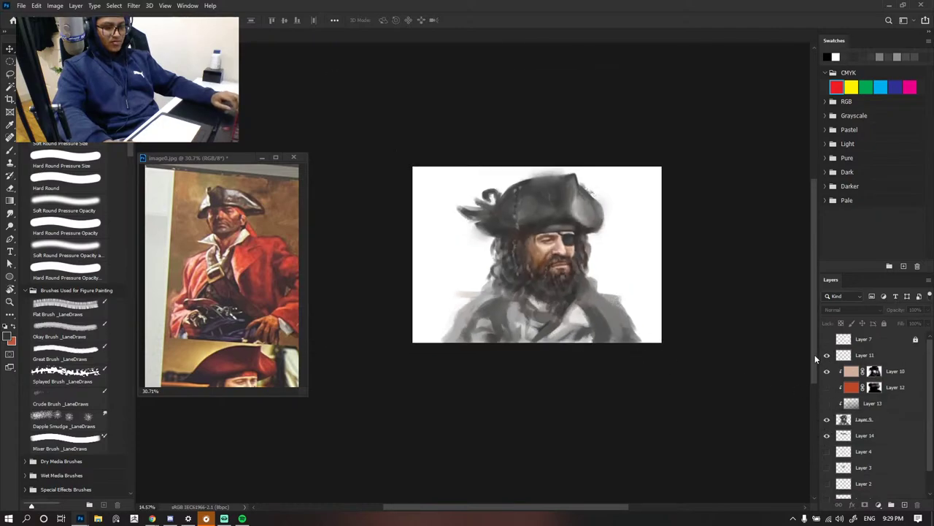
left_click(828, 451)
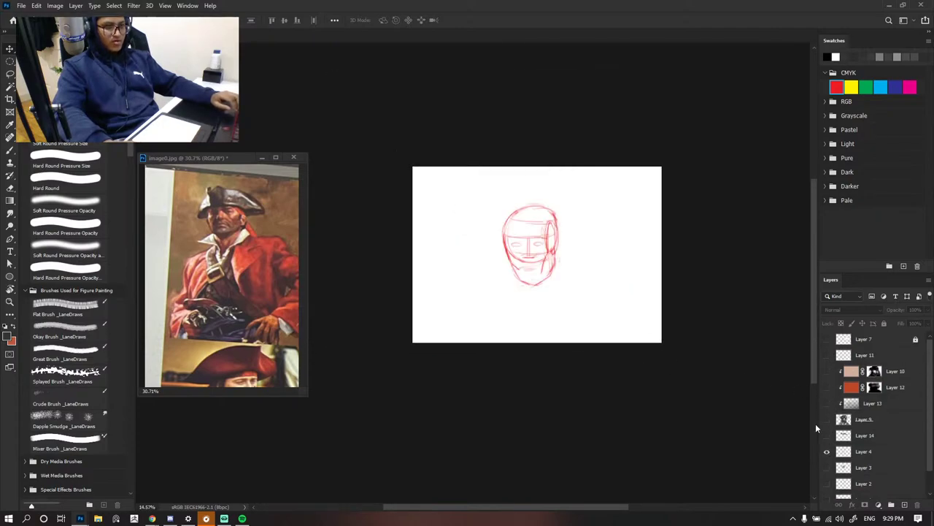
scroll(741, 370, "up", 2)
left_click(828, 451)
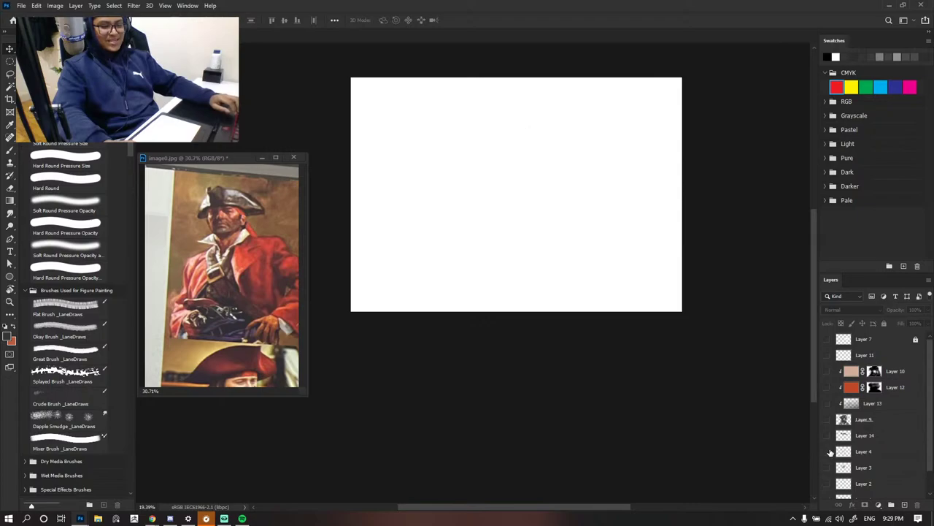
left_click(828, 453)
left_click(842, 454)
key("Delete")
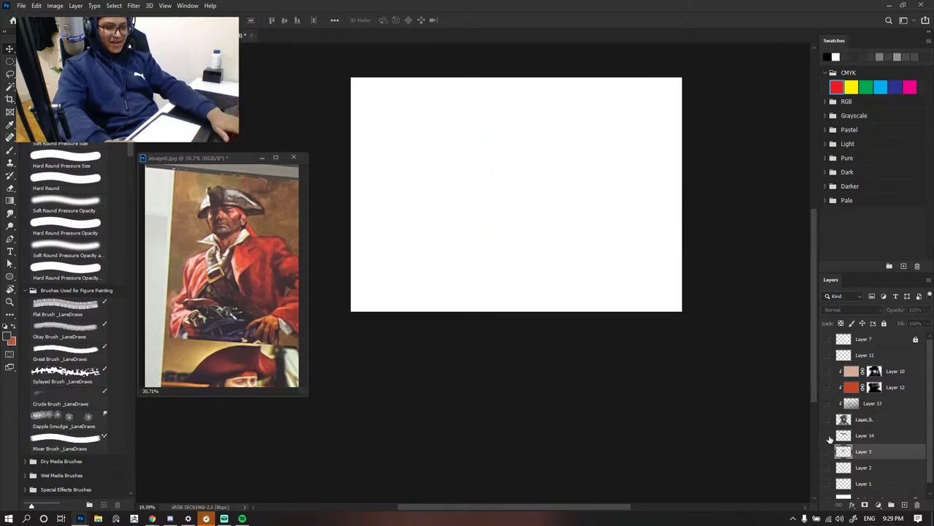
- Check the contents of Layer 3 and Layer 2, deleting both the grey brush patches and the rough bearded sketch
left_click(828, 437)
left_click(828, 436)
left_click(827, 451)
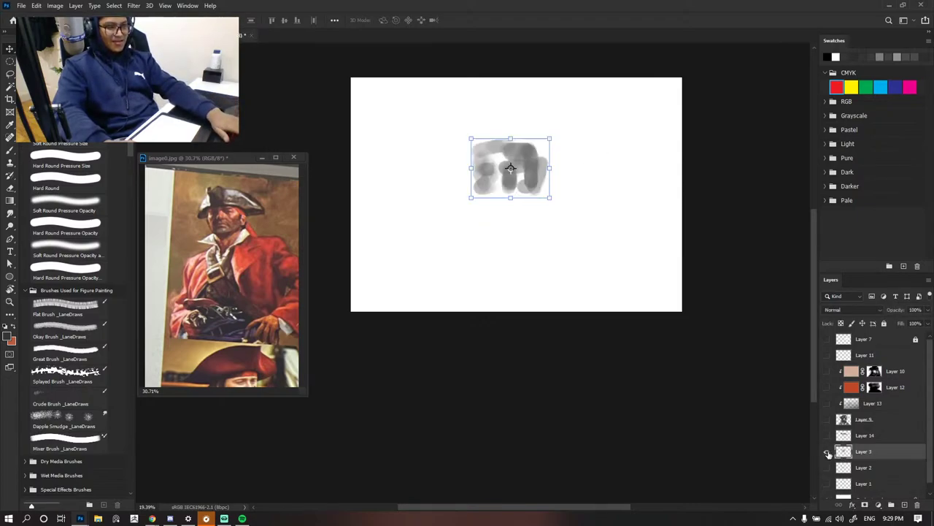
key("Delete")
left_click(827, 451)
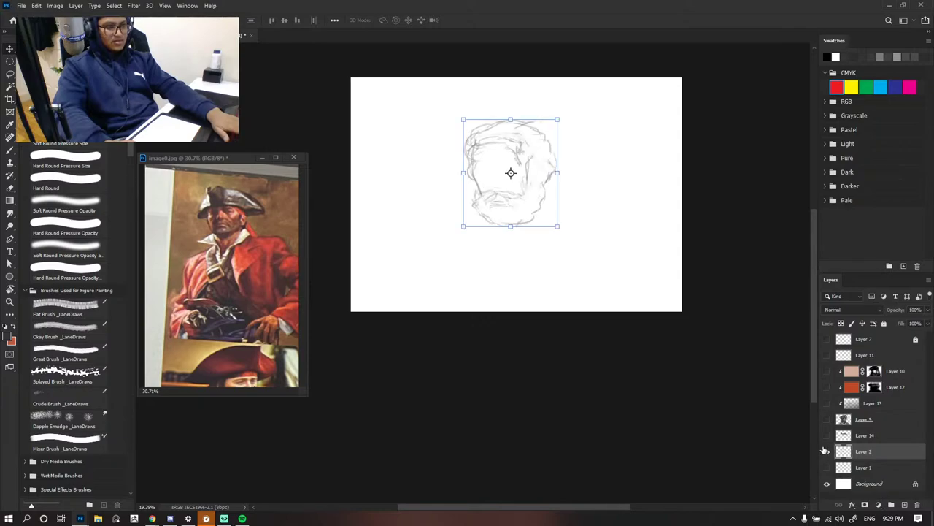
key("Delete")
left_click(852, 451)
key("Delete")
- Show Layer 1, review its faint head construction sketch, and delete the layer
left_click(827, 451)
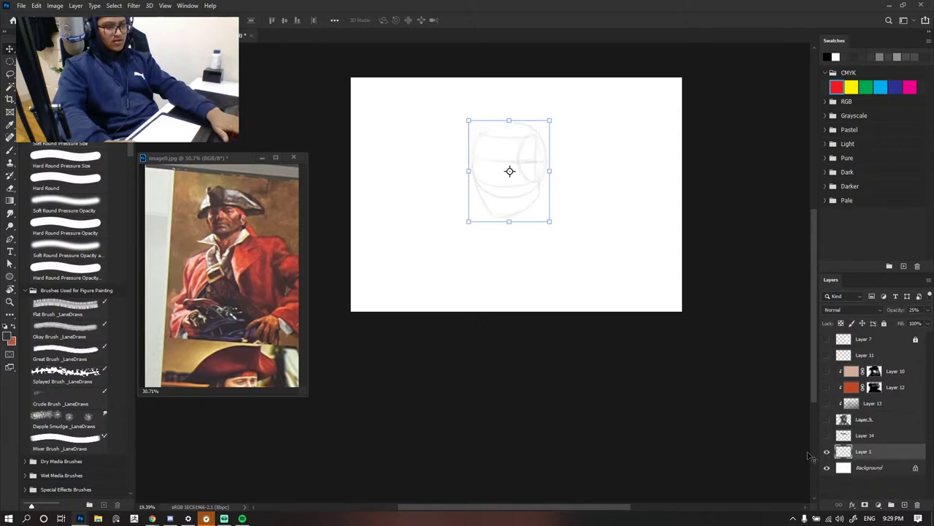
left_click(745, 402)
scroll(511, 198, "up", 6)
scroll(519, 213, "down", 4)
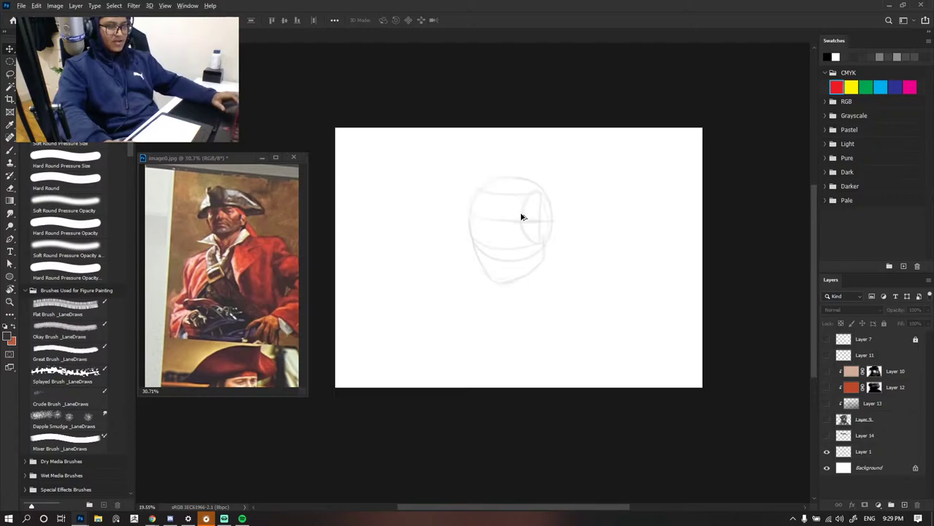
scroll(533, 222, "up", 5)
scroll(535, 241, "up", 1)
scroll(538, 260, "down", 10)
scroll(606, 370, "up", 4)
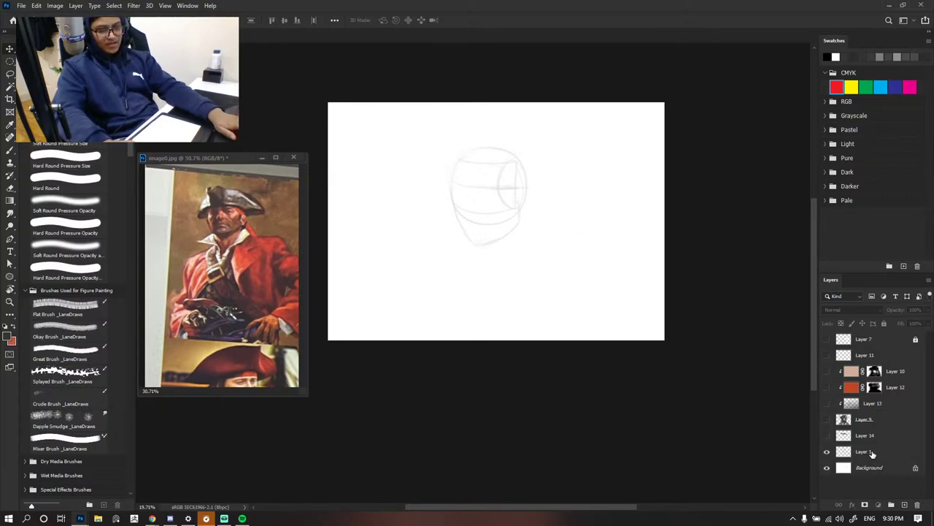
left_click(872, 453)
key("Delete")
- Make the greyscale portrait layer and Layer 14 visible again and select both layers together
left_click(829, 424)
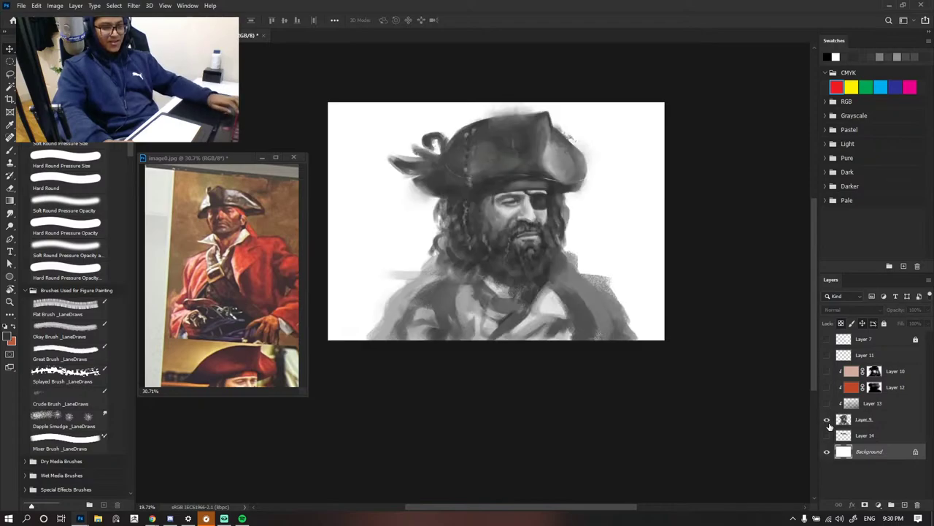
left_click(827, 420)
left_click(827, 436)
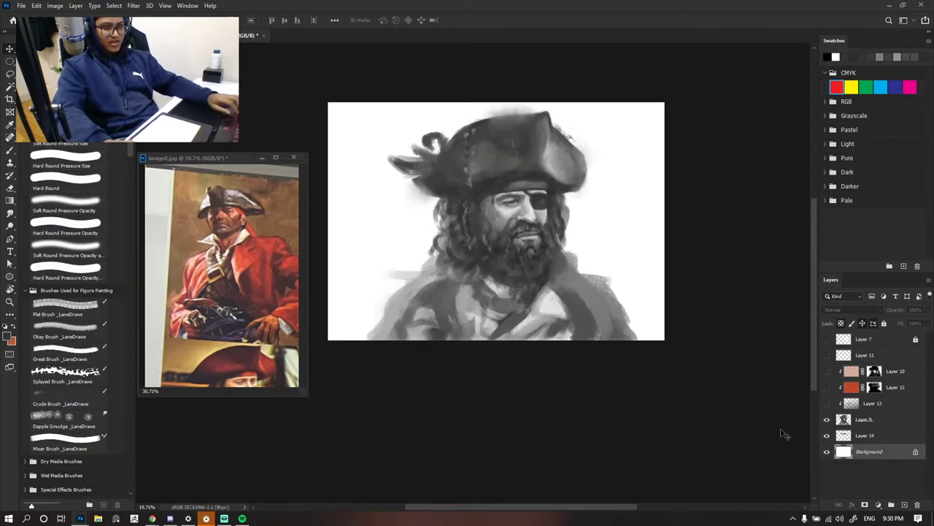
left_click(872, 409)
left_click(885, 423)
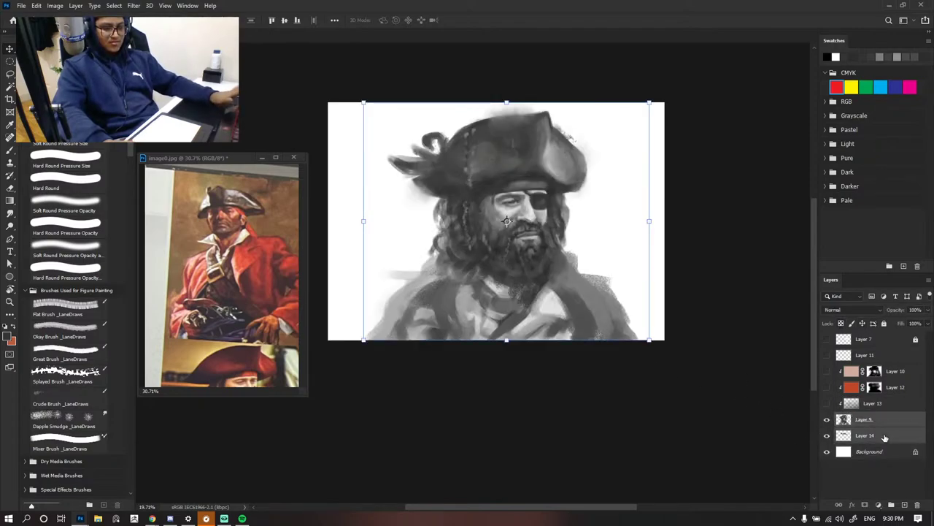
- Release Layers 13, 12 and 10 from their clipping mask and merge greyscale Layer 9 with Layer 14
right_click(885, 435)
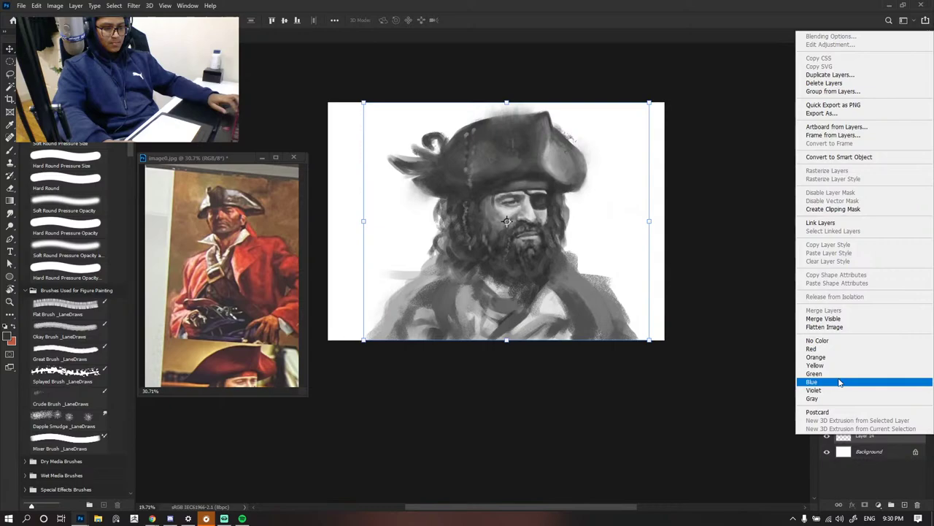
left_click(761, 362)
left_click(877, 409, "alt")
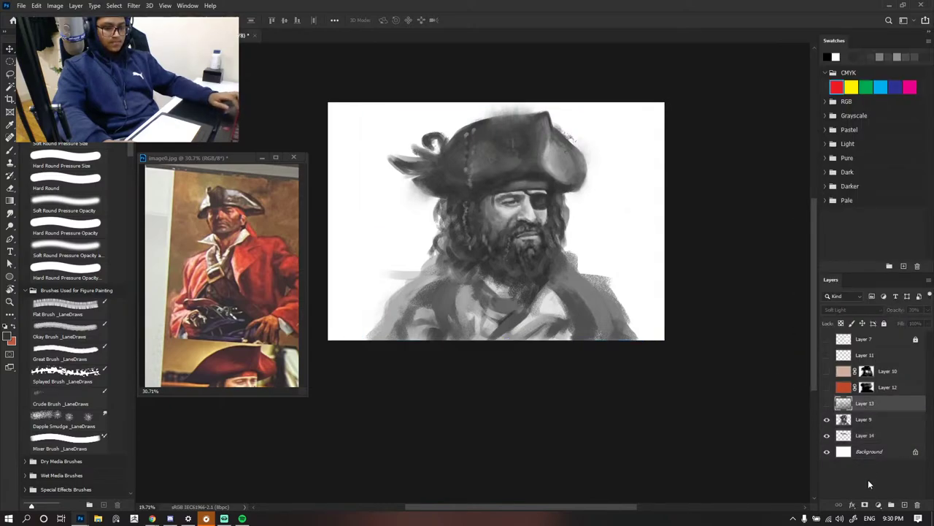
left_click(868, 479)
left_click(866, 422)
left_click(864, 436, "ctrl")
right_click(865, 436)
left_click(819, 321)
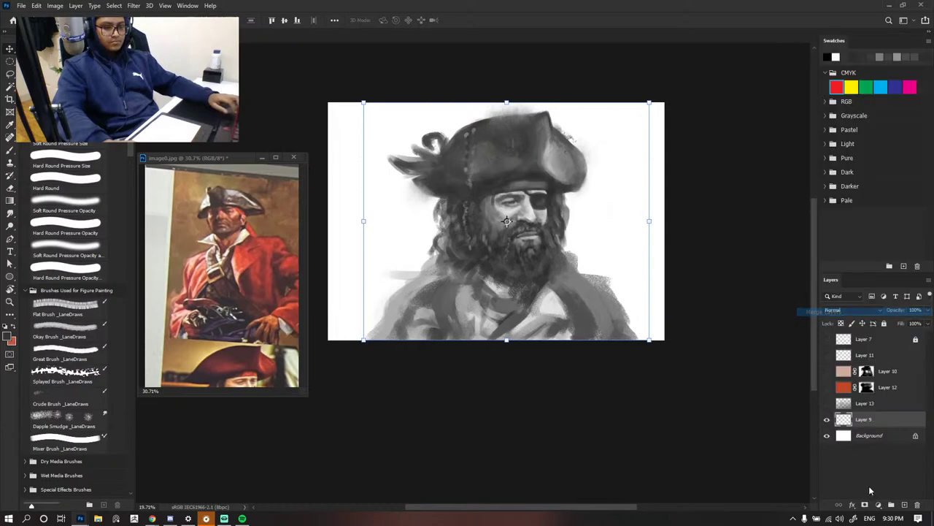
- Clip Layer 13 to the merged portrait layer and make Layers 13, 12, 10 and 11 visible
left_click(857, 404)
left_click(860, 410, "alt")
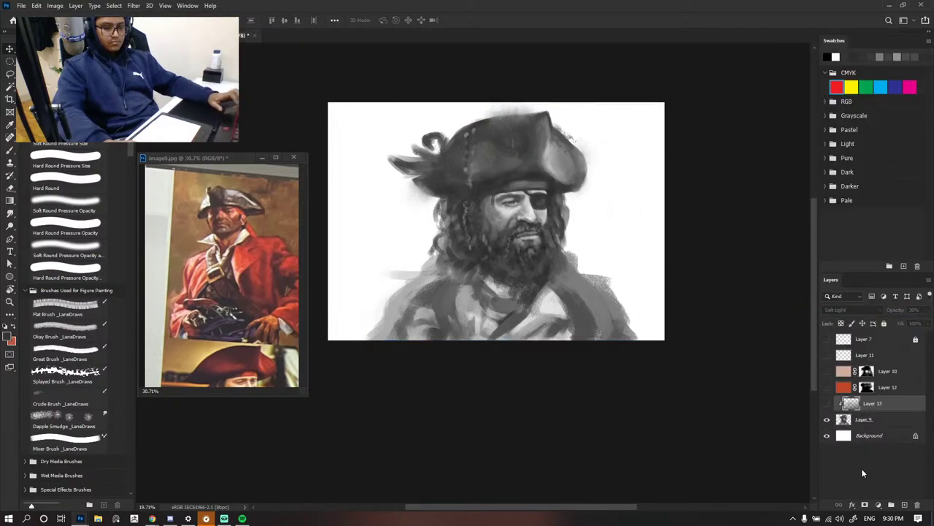
left_click(863, 473)
left_click_drag(828, 406, 826, 373)
scroll(570, 334, "down", 4)
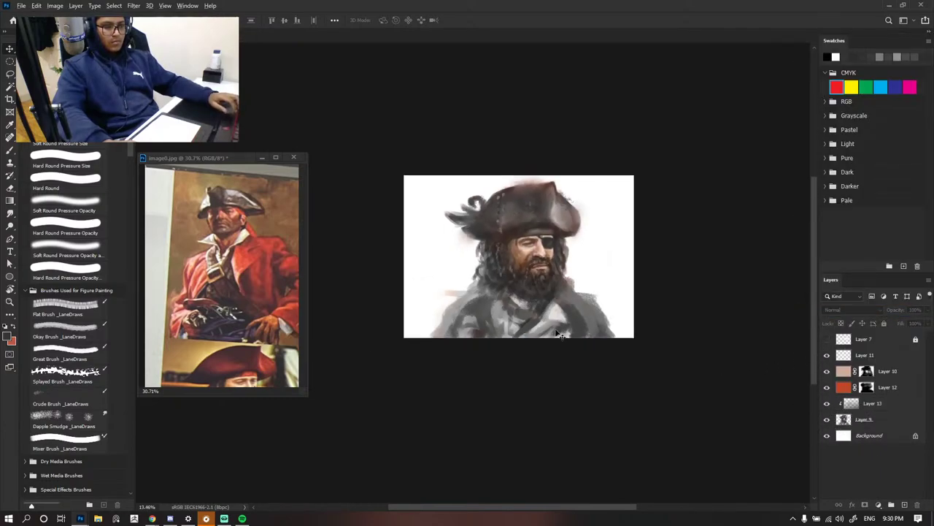
- Hide the orange-red fill Layer 12 and review the hat and face colouring without it
scroll(608, 374, "up", 4)
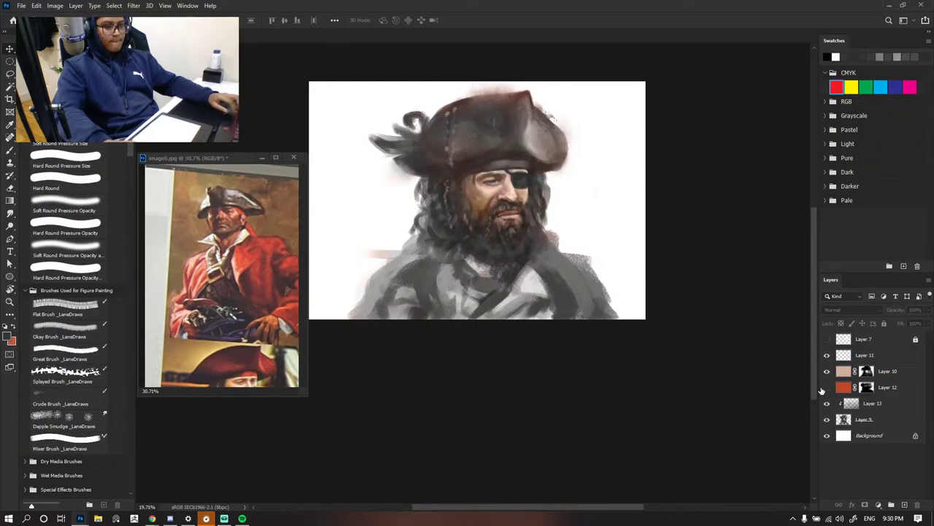
scroll(698, 397, "down", 1)
scroll(632, 375, "up", 3)
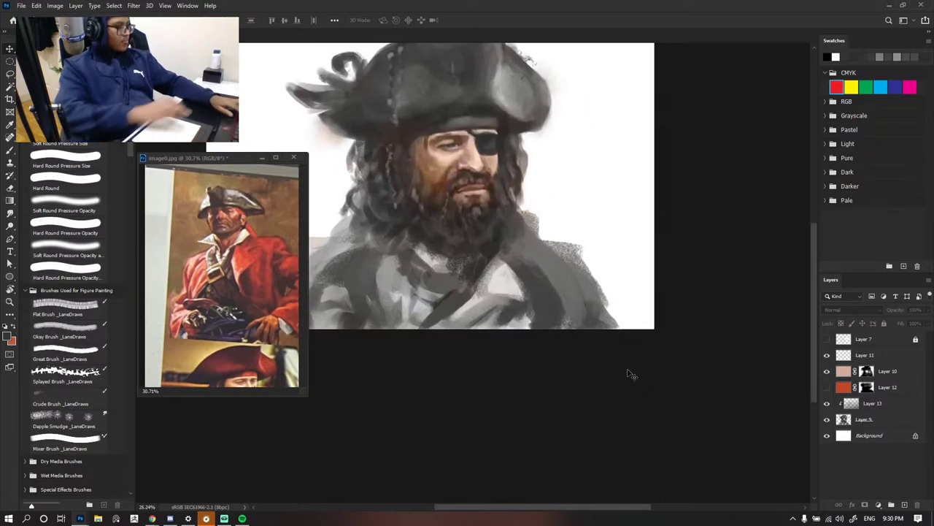
scroll(630, 380, "down", 4)
scroll(628, 361, "up", 4)
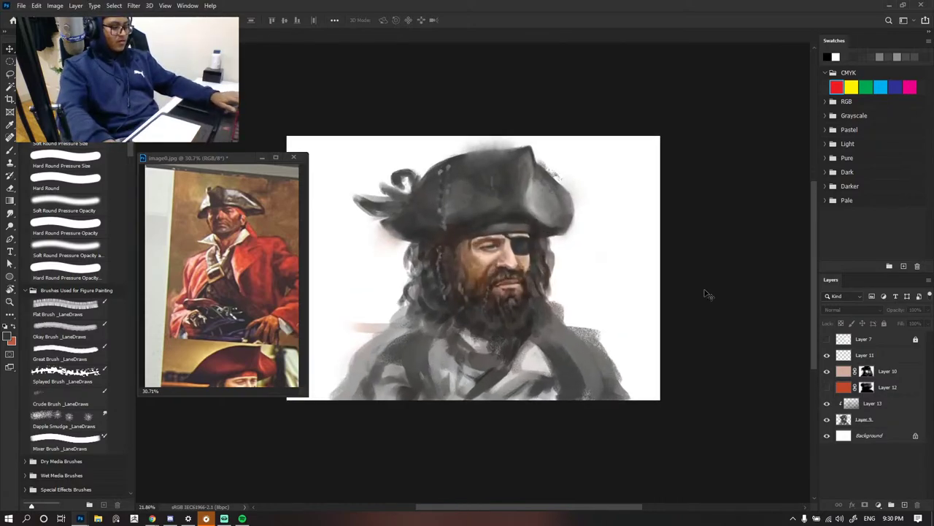
scroll(674, 271, "down", 4)
scroll(655, 263, "up", 2)
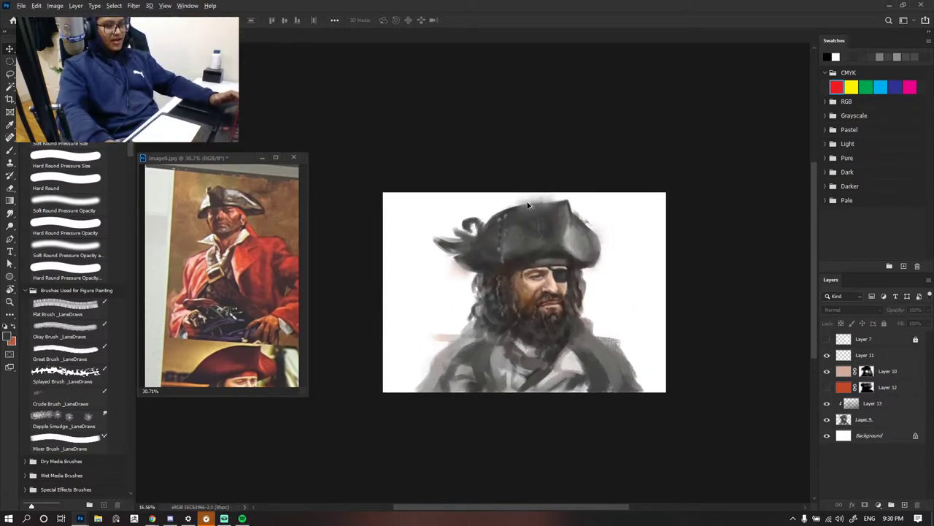
scroll(528, 205, "up", 2)
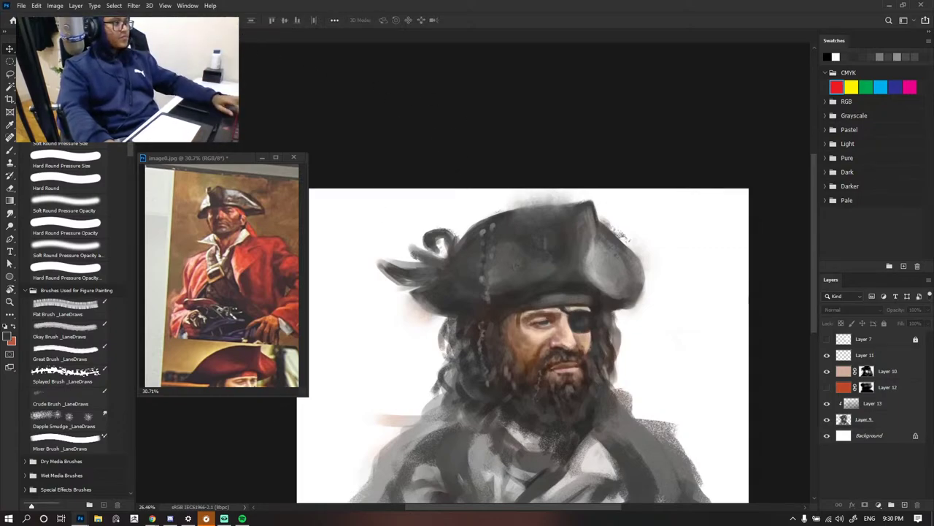
- Open superhero.psd from the recent files and dock its floating window as a tab beside the other documents
key("Tab")
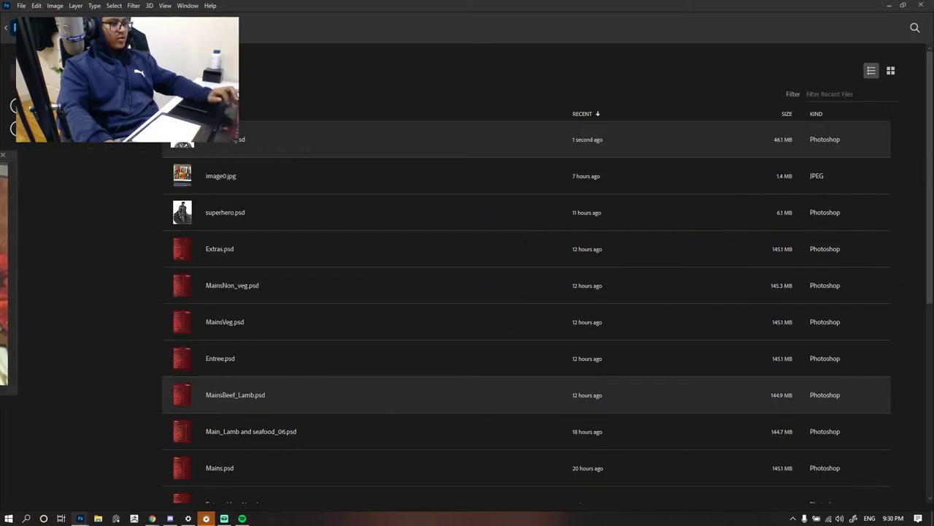
left_click(358, 211)
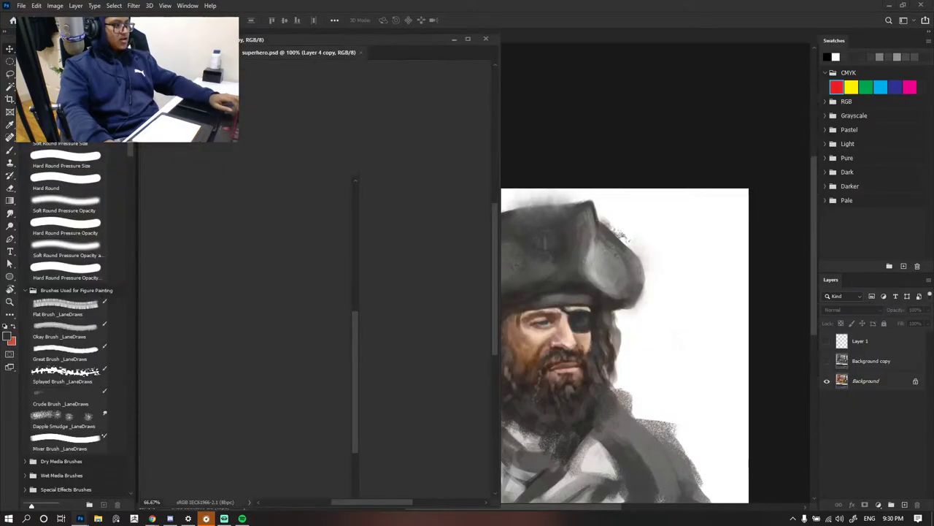
mouse_move(326, 37)
left_mouse_down()
mouse_move(449, 49)
mouse_move(463, 30)
left_mouse_up()
mouse_move(395, 34)
left_mouse_down()
mouse_move(392, 82)
mouse_move(412, 35)
left_mouse_up()
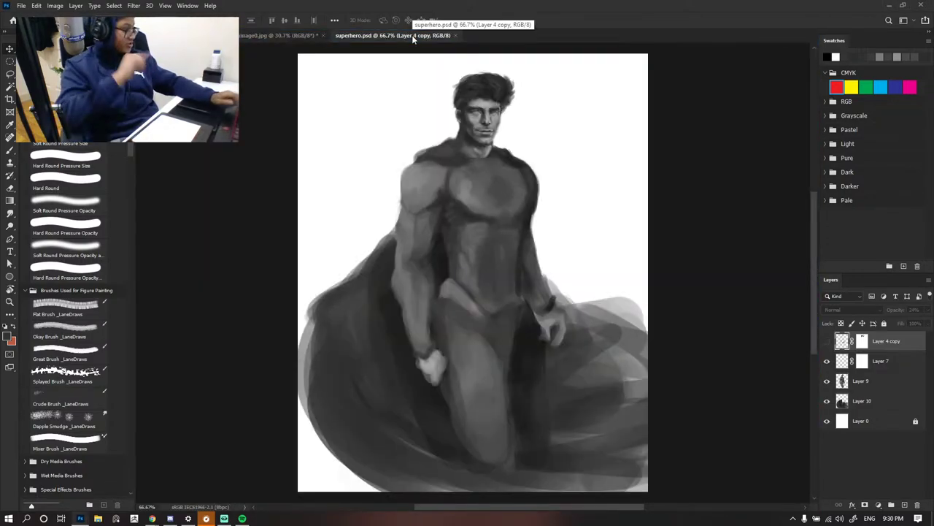
- Examine the greyscale superhero painting, from the face and torso to the full caped figure
scroll(414, 78, "down", 4)
left_click(549, 157)
scroll(469, 138, "up", 10)
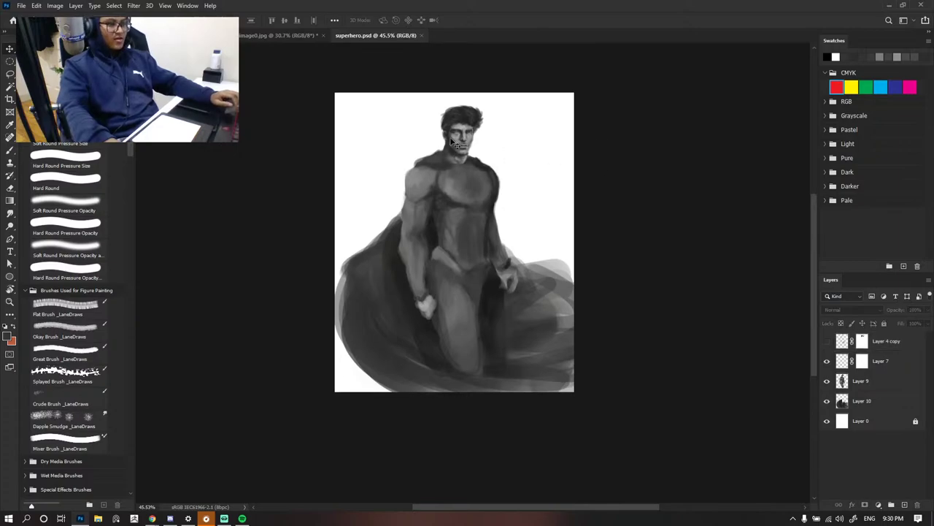
scroll(490, 140, "down", 3)
scroll(474, 219, "down", 2)
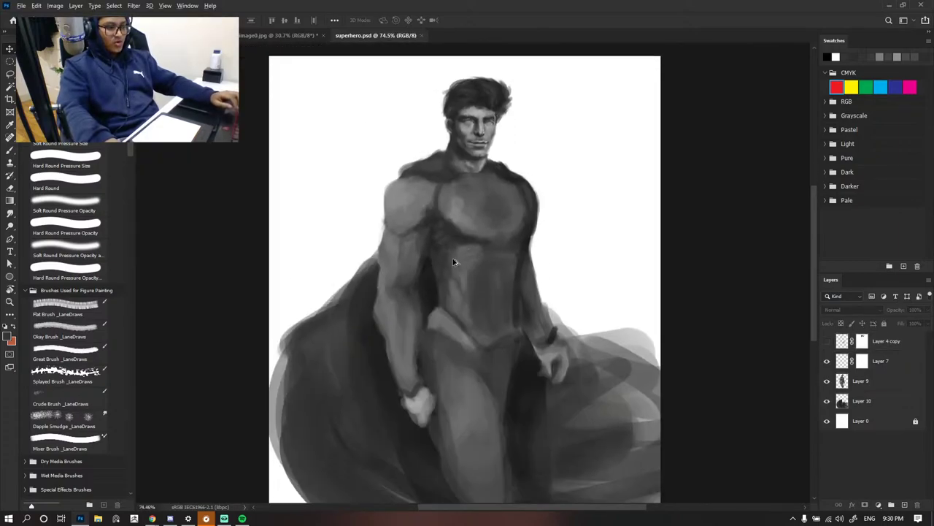
scroll(478, 277, "up", 1)
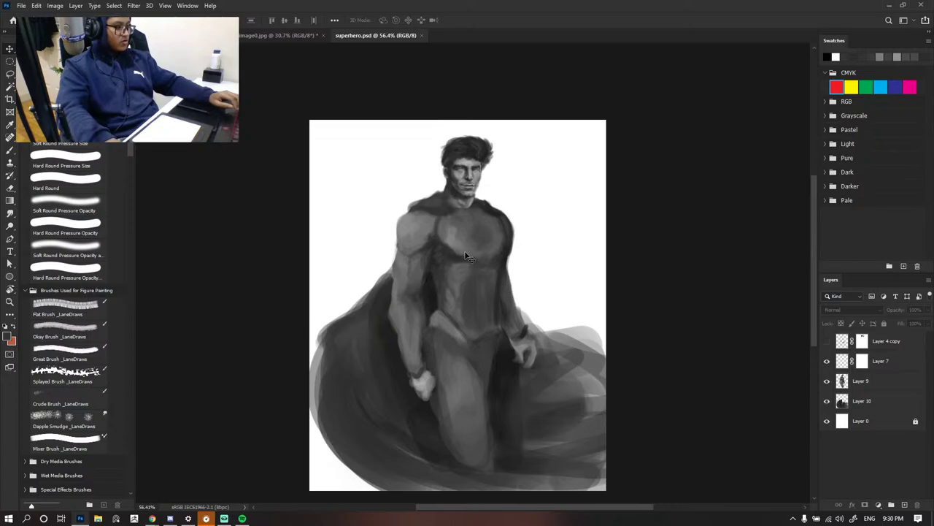
scroll(472, 254, "up", 1)
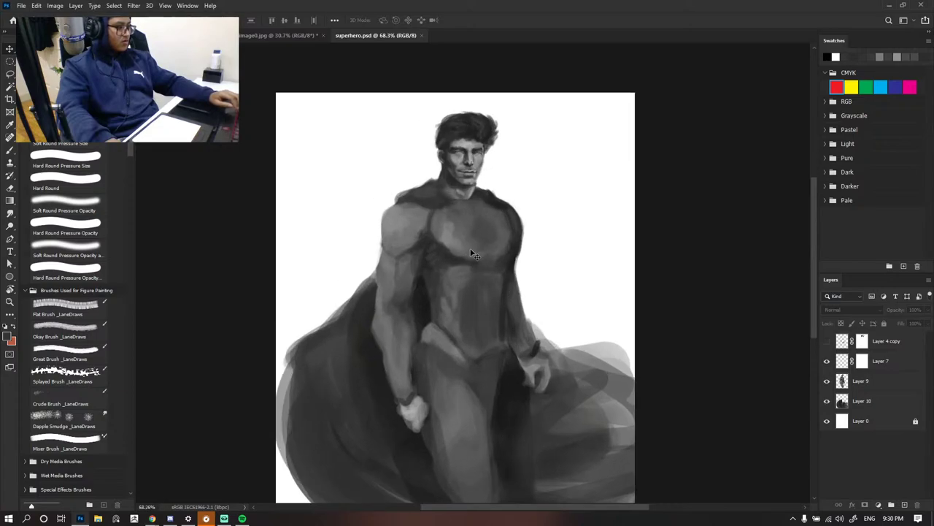
- Return to the pirate portrait and examine the coloured face against the grey hat, beard and coat
left_click(281, 35)
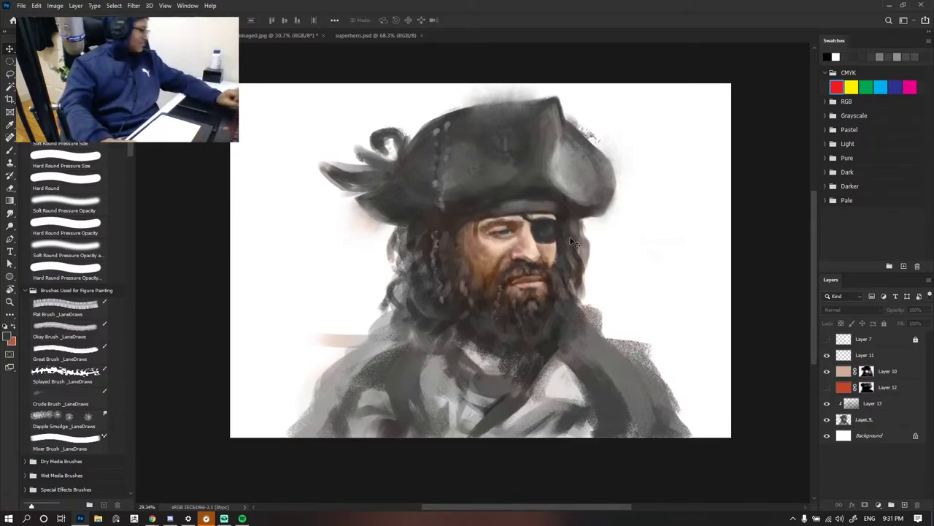
scroll(569, 255, "down", 2)
scroll(558, 252, "up", 3)
scroll(482, 249, "up", 1)
scroll(490, 257, "down", 4)
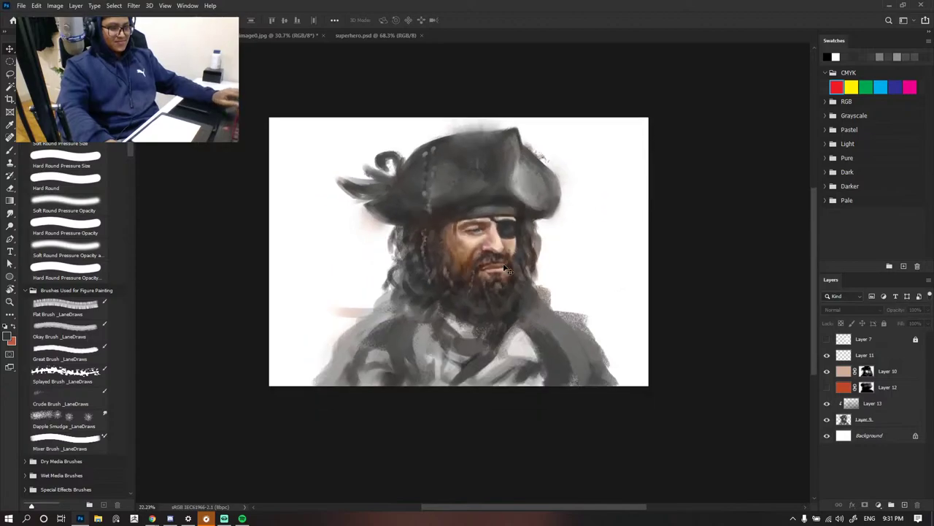
scroll(484, 266, "up", 1)
scroll(486, 266, "up", 1)
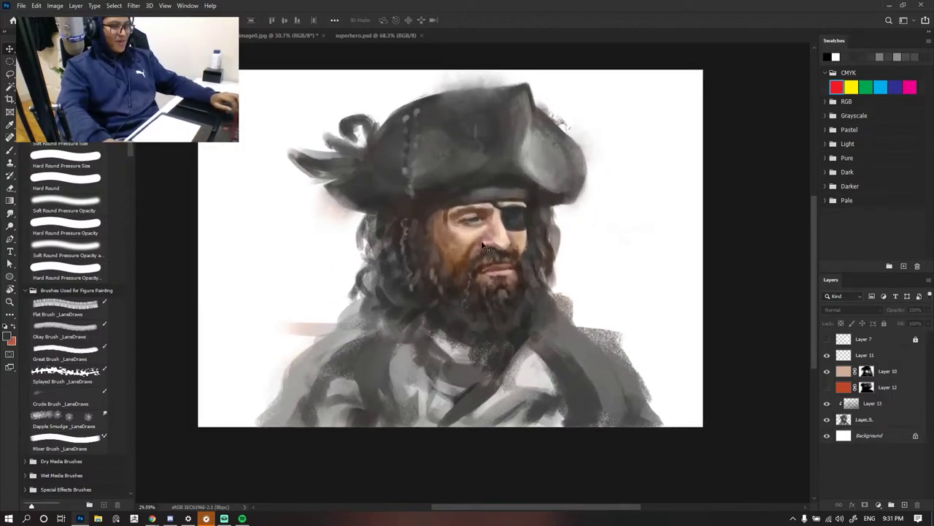
scroll(481, 245, "down", 1)
scroll(503, 252, "up", 1)
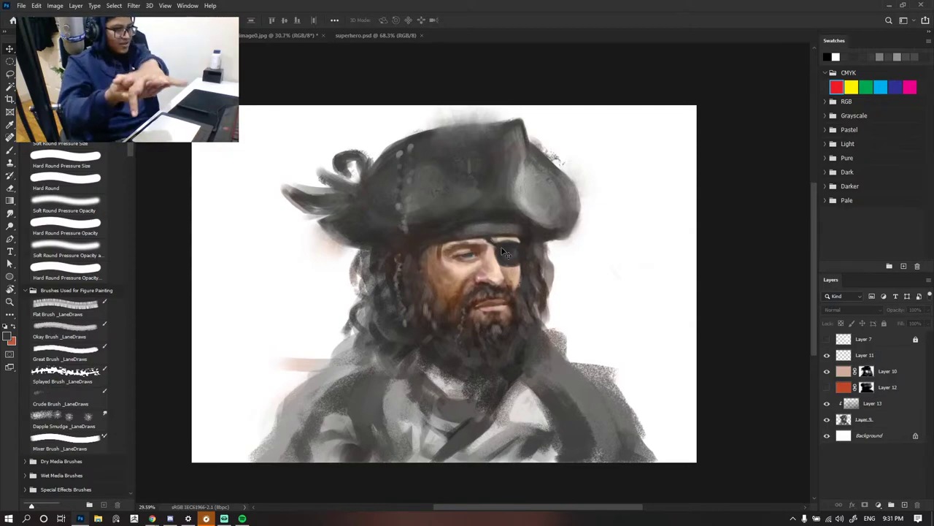
scroll(488, 193, "up", 2)
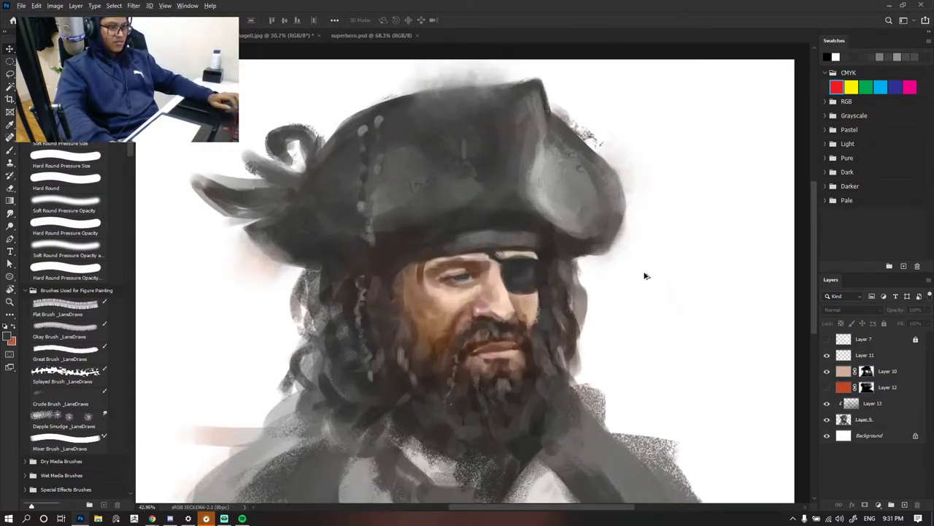
scroll(644, 276, "down", 5)
scroll(617, 341, "up", 5)
scroll(489, 274, "down", 3)
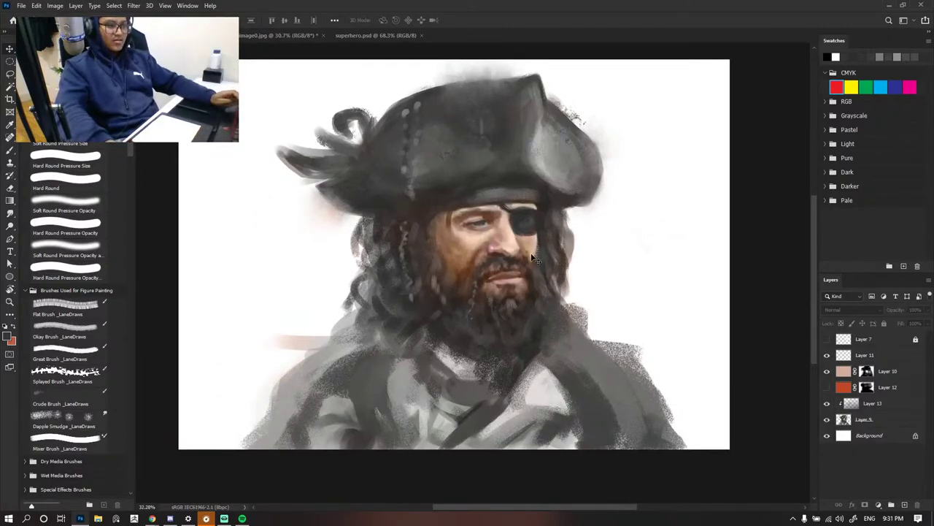
- Mirror the pirate portrait to check the face and hat in reverse, and flip it back
key("ctrl+shift+h")
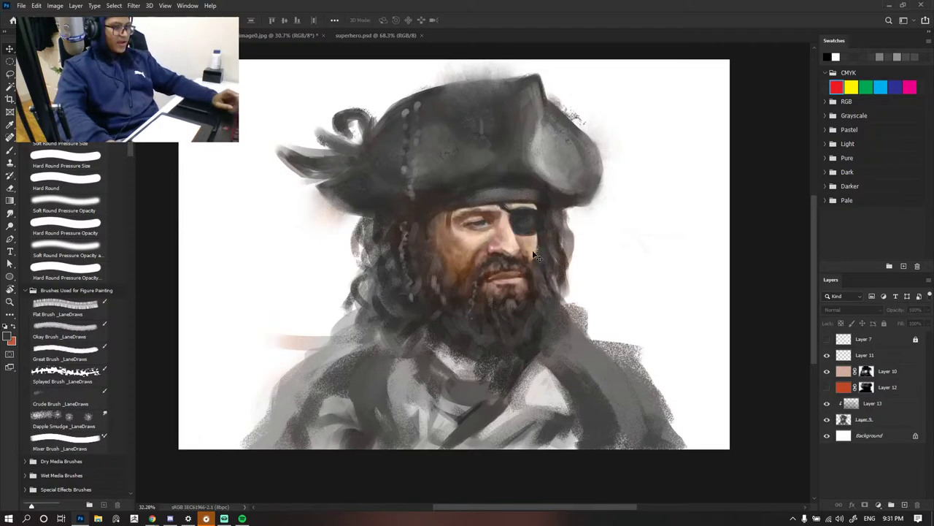
scroll(533, 250, "down", 5)
scroll(468, 249, "up", 5)
scroll(511, 255, "up", 1)
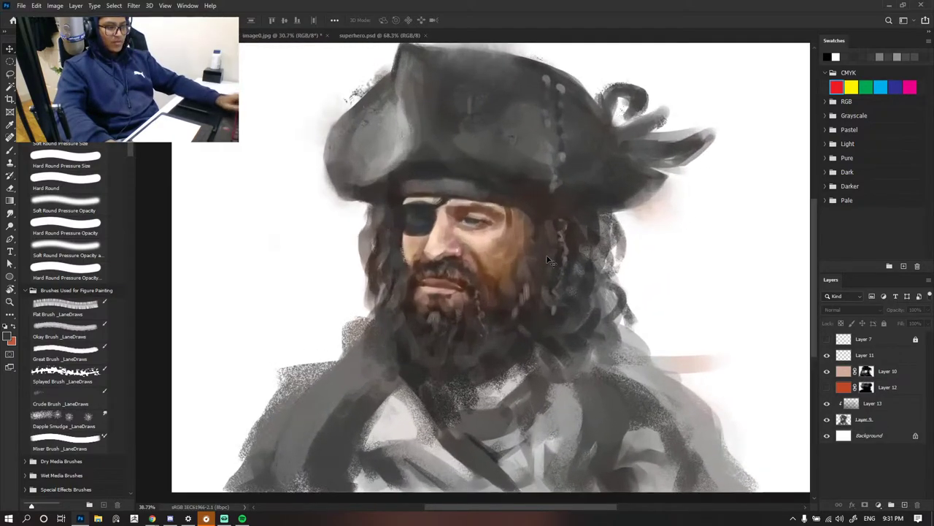
key("h")
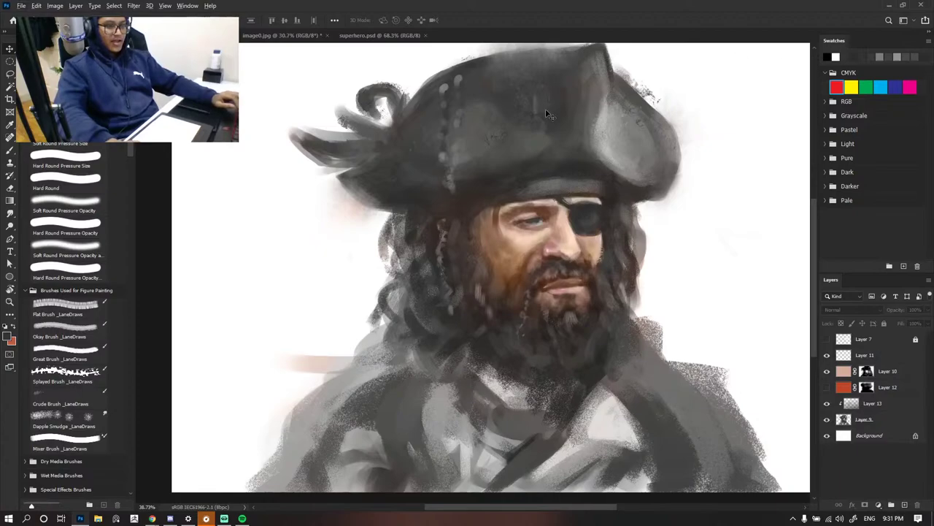
- Examine the unmirrored pirate portrait as a whole and in close-up on the eye patch and beard
scroll(560, 191, "down", 5)
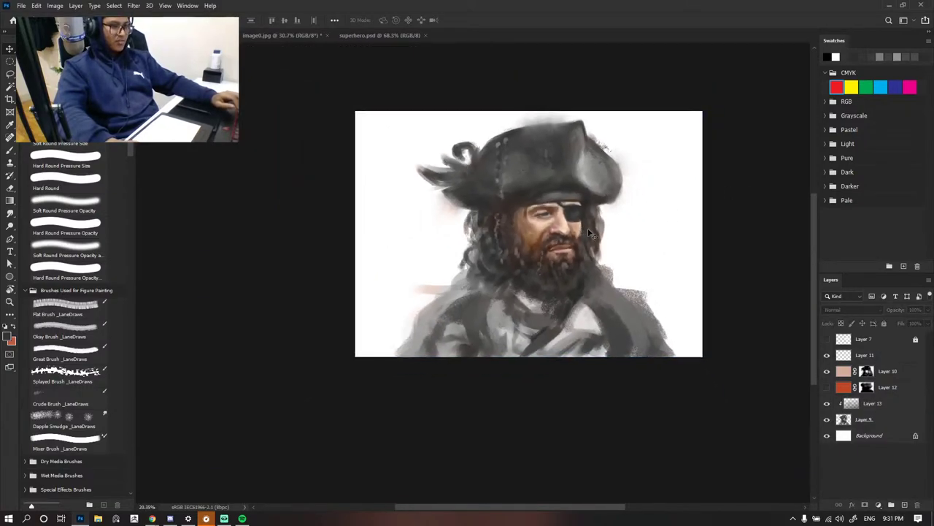
scroll(542, 223, "up", 4)
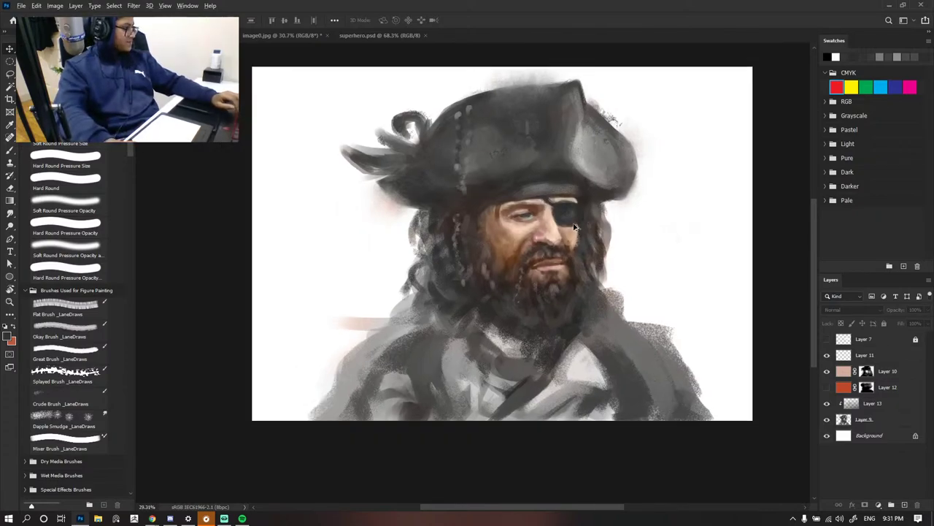
scroll(574, 228, "up", 1)
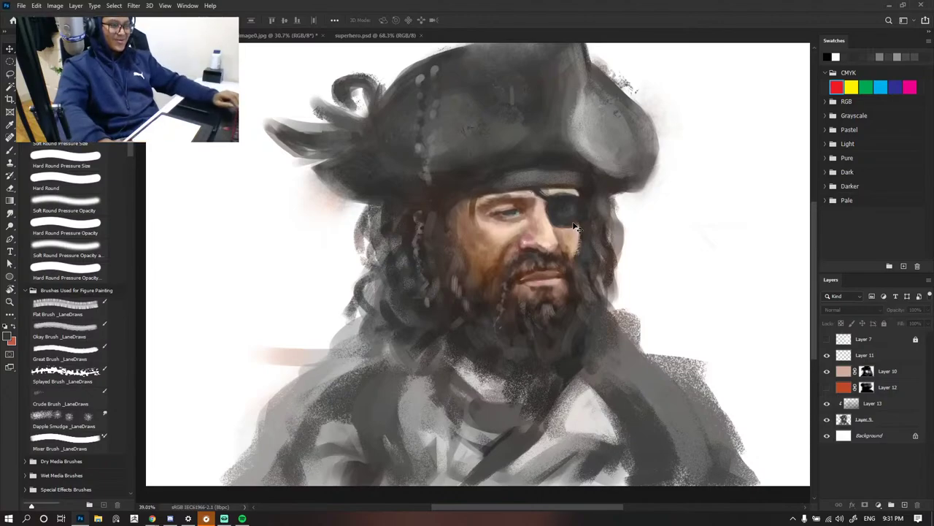
scroll(654, 236, "down", 3)
scroll(549, 237, "up", 2)
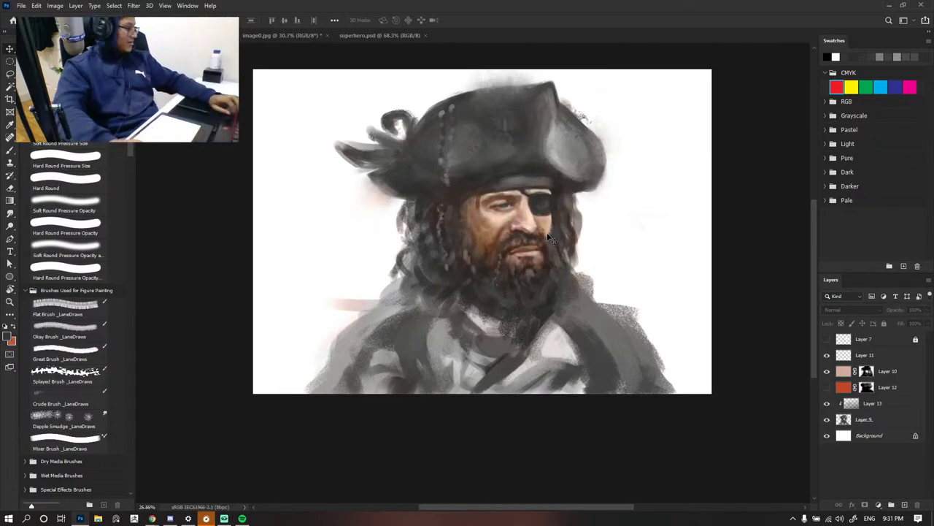
scroll(547, 235, "up", 4)
scroll(523, 212, "down", 3)
scroll(520, 197, "down", 2)
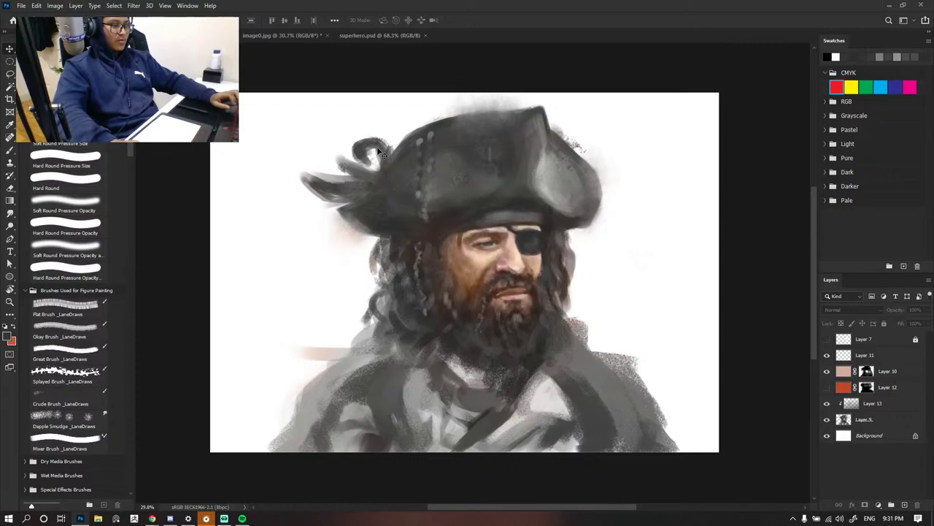
- Close superhero.psd and switch to the Chrome window with the Google image results for cigar
left_click(356, 36)
left_click(426, 35)
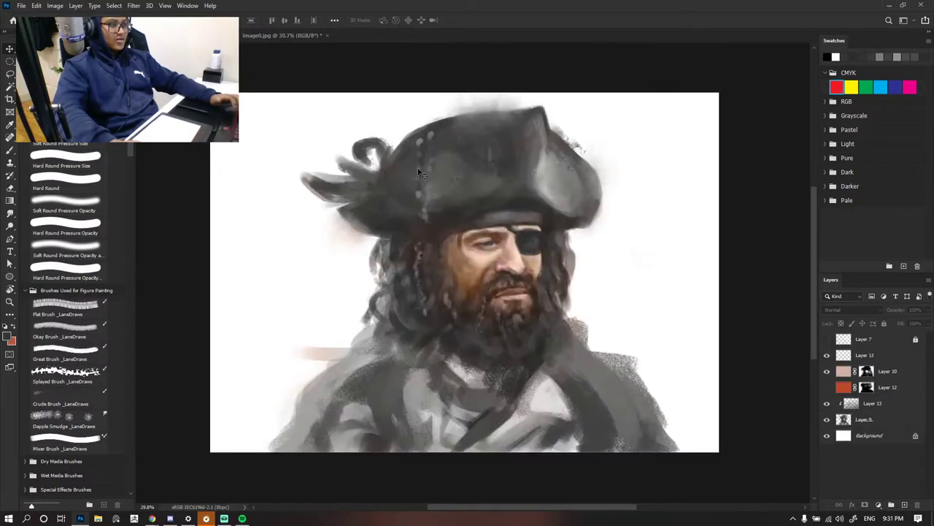
scroll(465, 183, "down", 2)
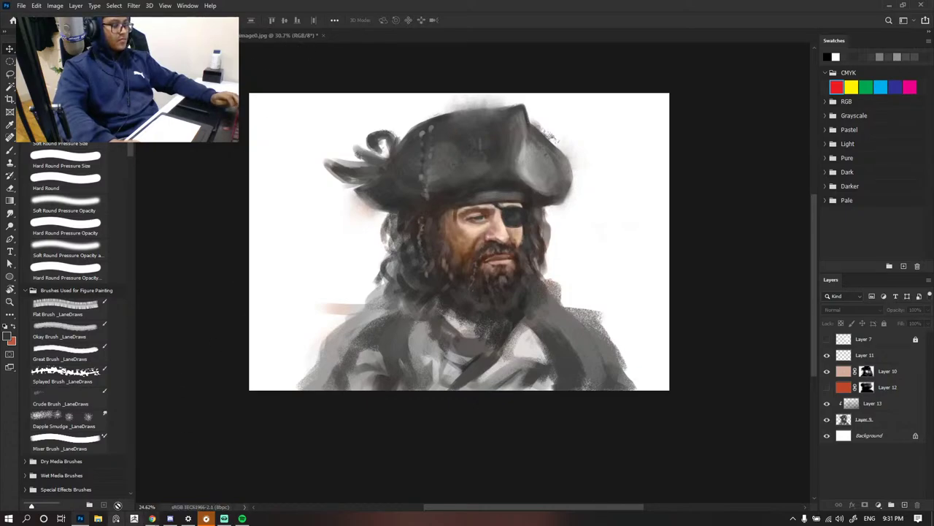
mouse_move(152, 518)
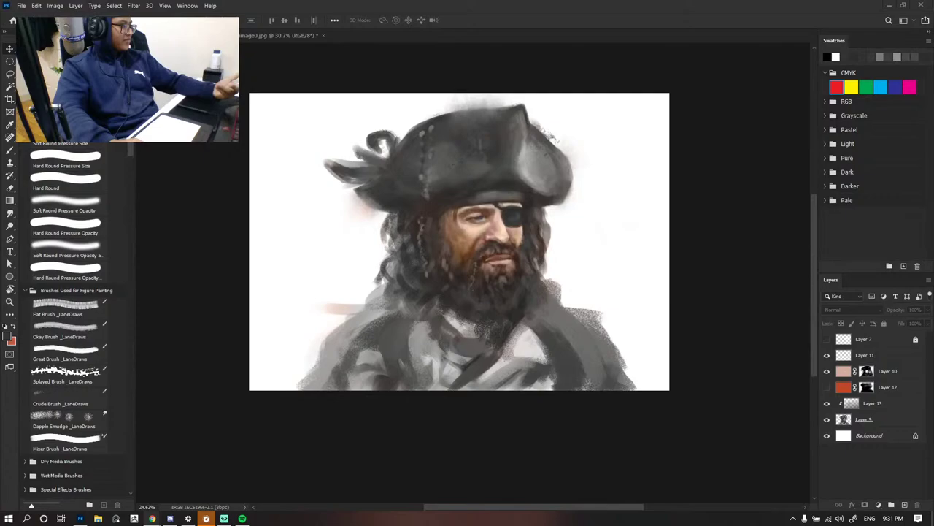
left_click_drag(536, 525, 670, 3)
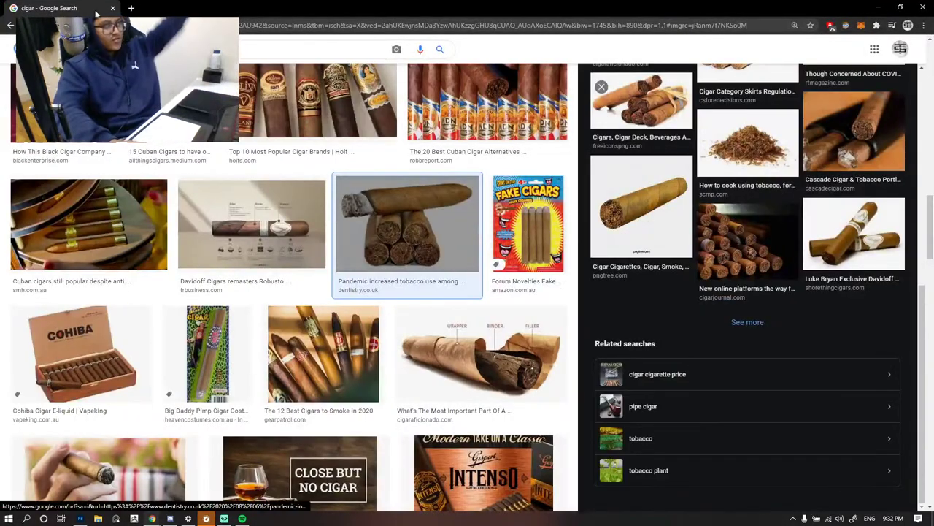
- Search Google for pirate in a new browser tab and show the image results
left_click(130, 8)
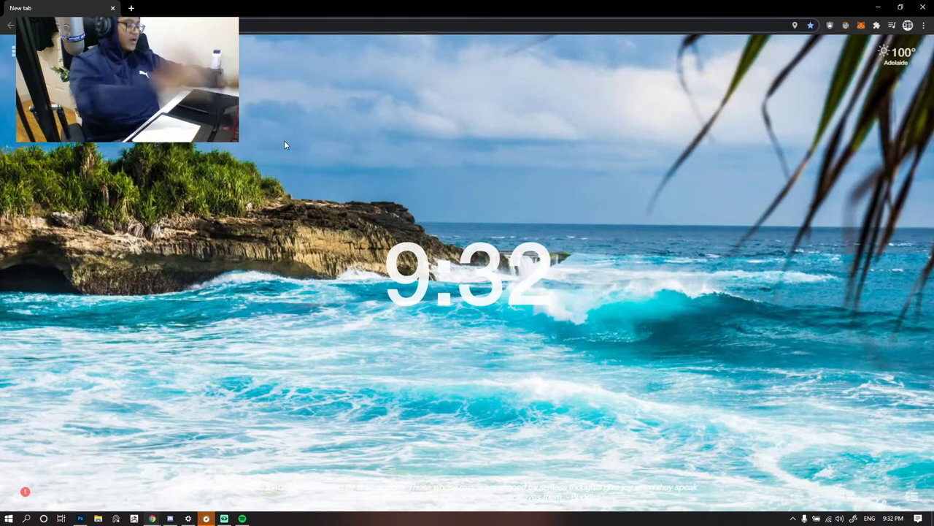
type("pir")
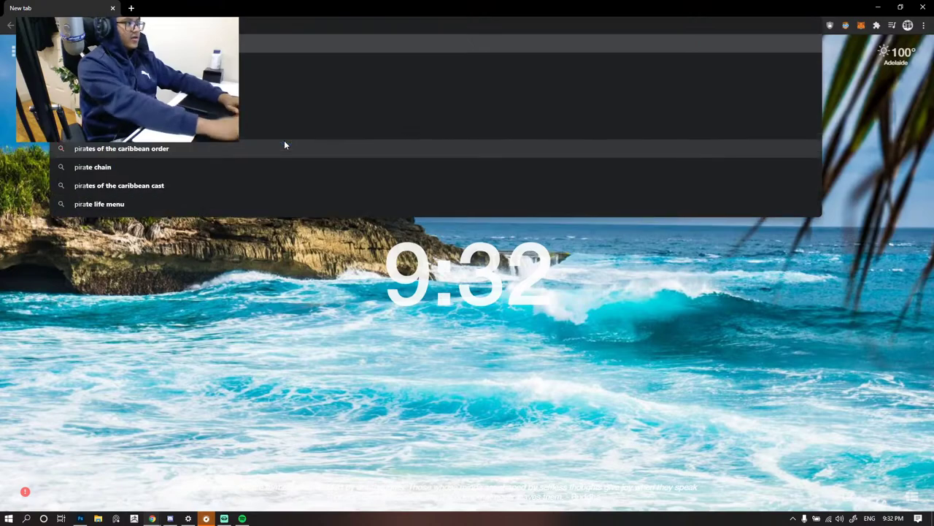
key("BackSpace")
key("BackSpace")
key("BackSpace")
type("piirate")
key("Return")
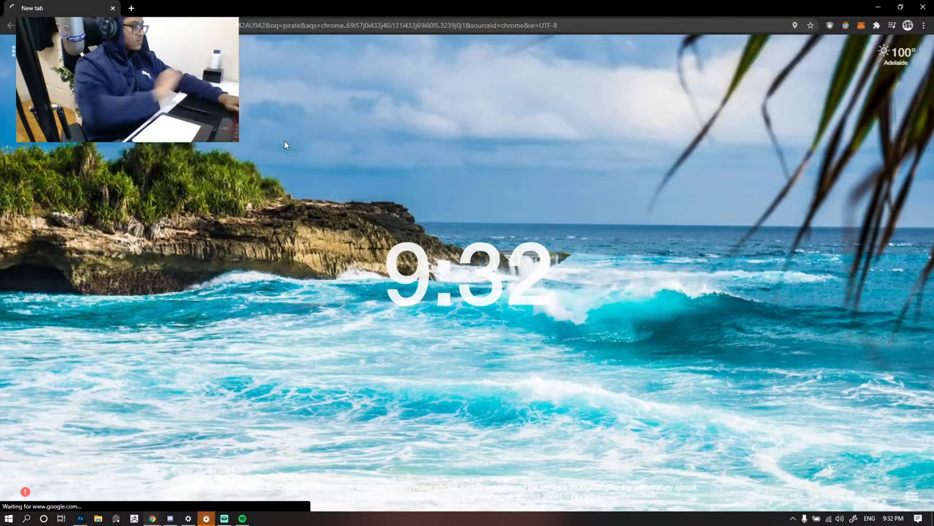
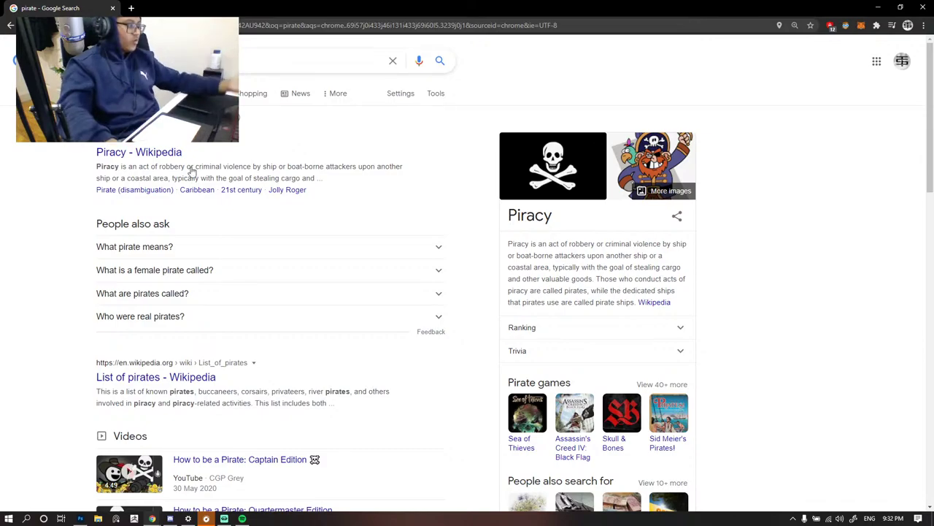
left_click(146, 94)
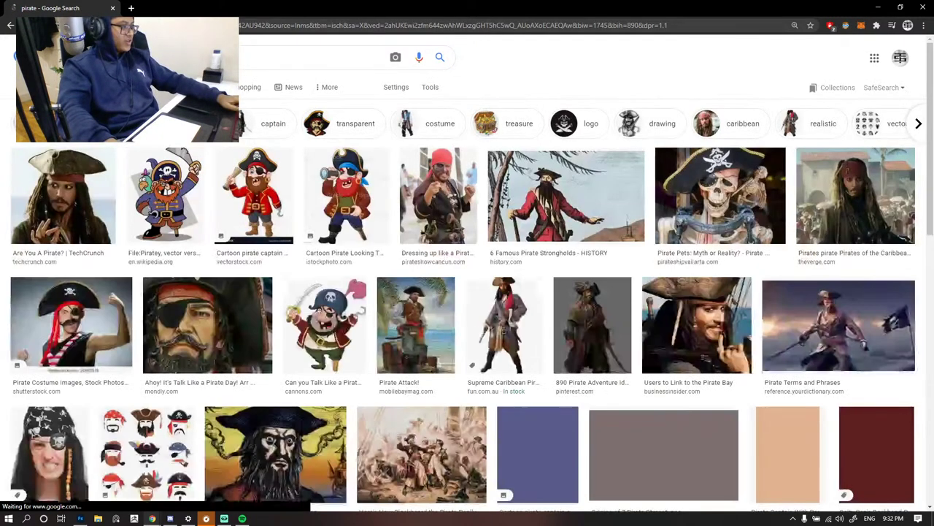
- Find the dndchracter PSD with a Windows search for dnd and open it in Photoshop
left_click(80, 518)
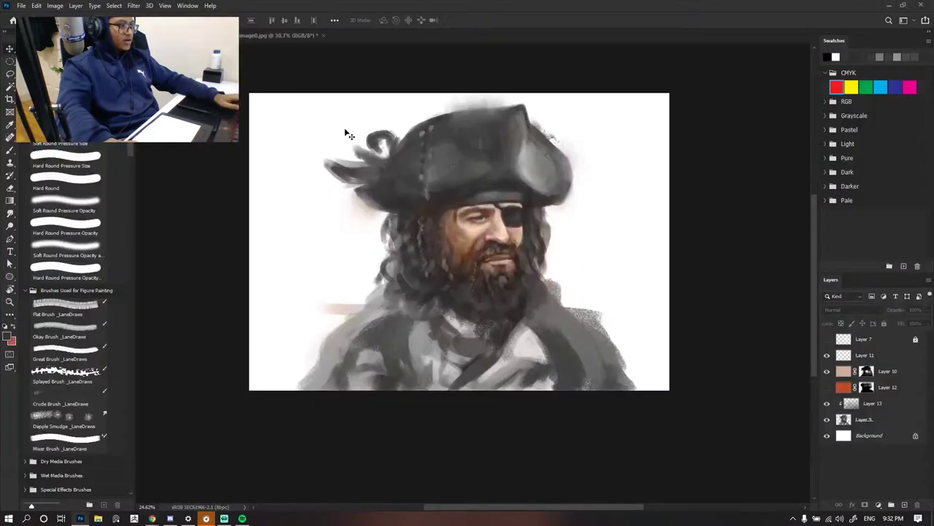
left_click(888, 5)
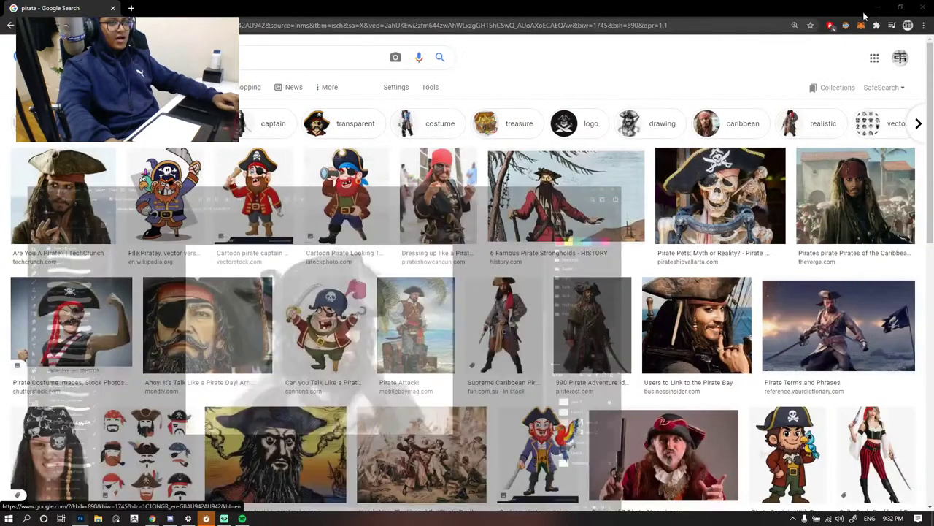
left_click(880, 7)
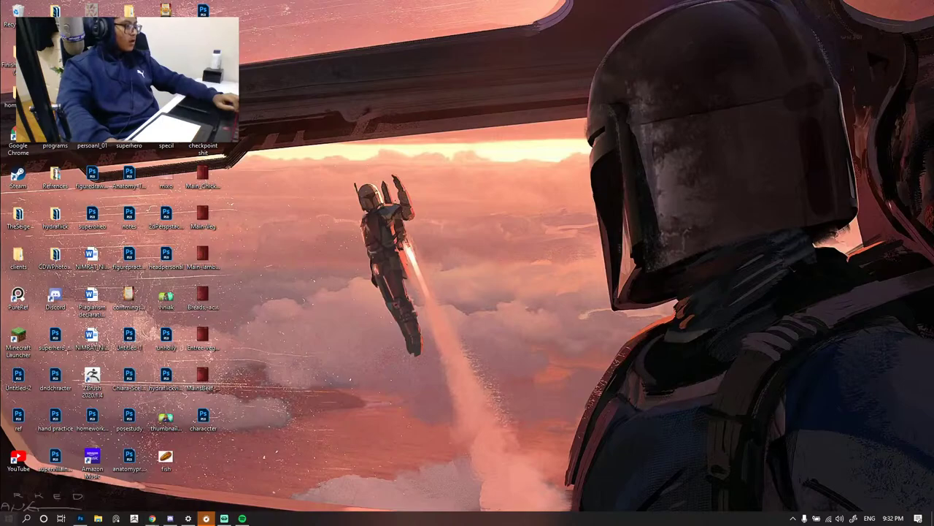
key("super")
type("dnd")
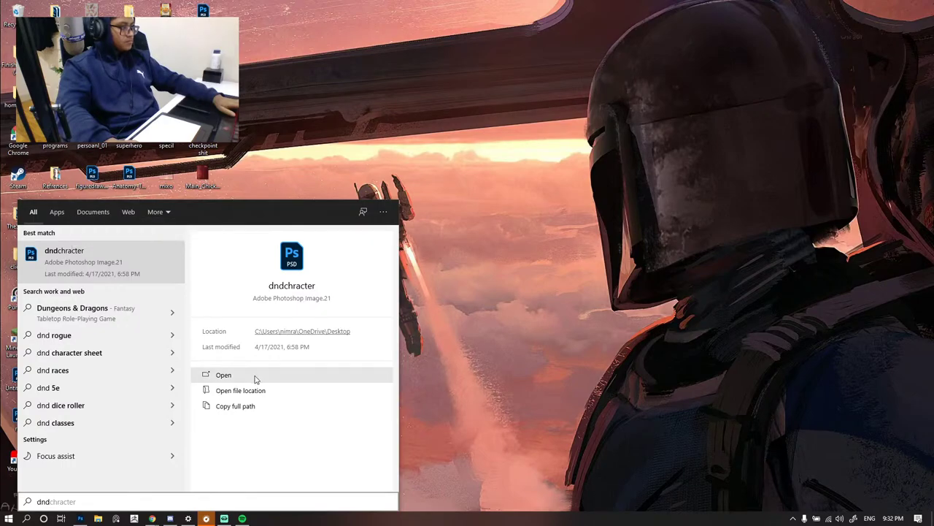
left_click(549, 107)
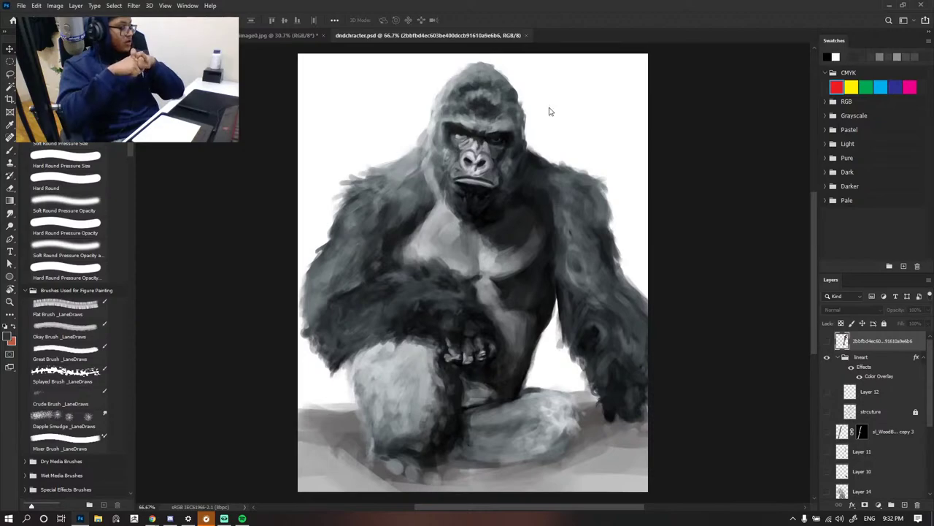
left_click(697, 130)
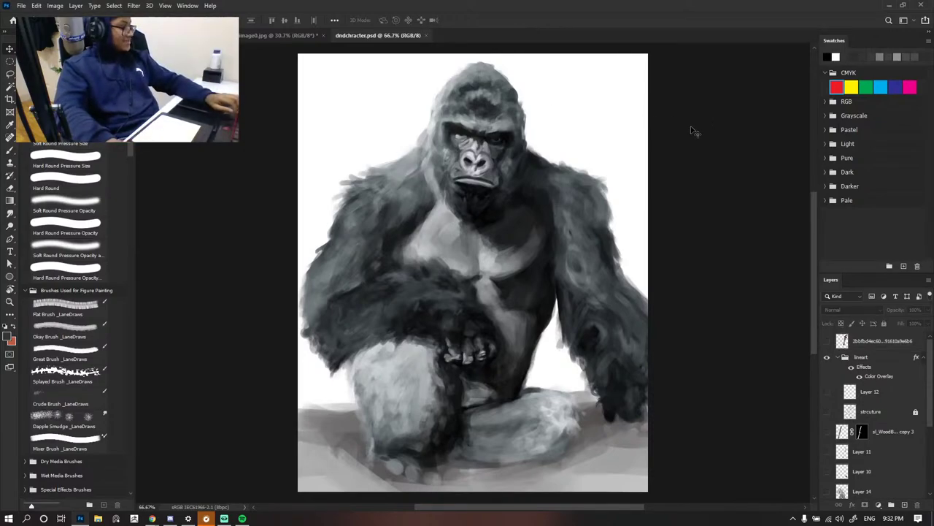
- Examine the greyscale gorilla painting as a whole and in close-up on the knuckles, chest and legs
scroll(613, 183, "down", 3)
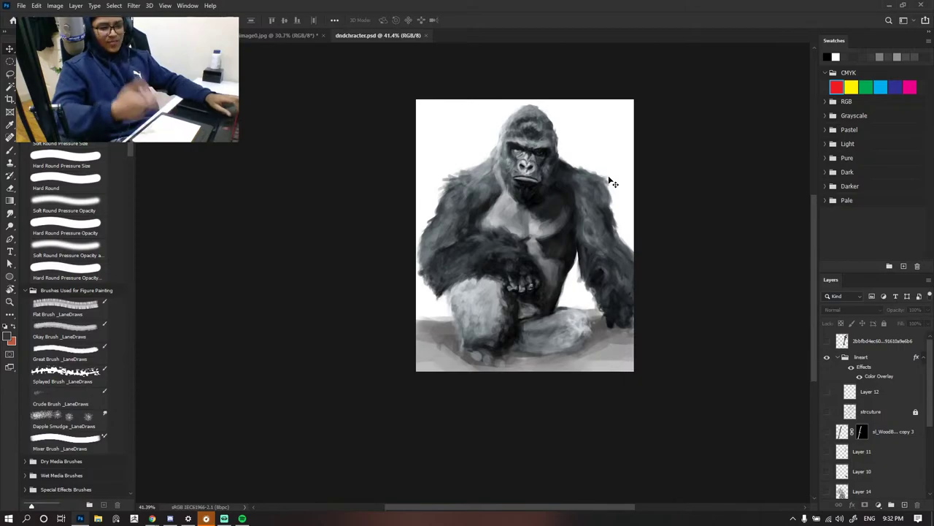
scroll(603, 175, "up", 3)
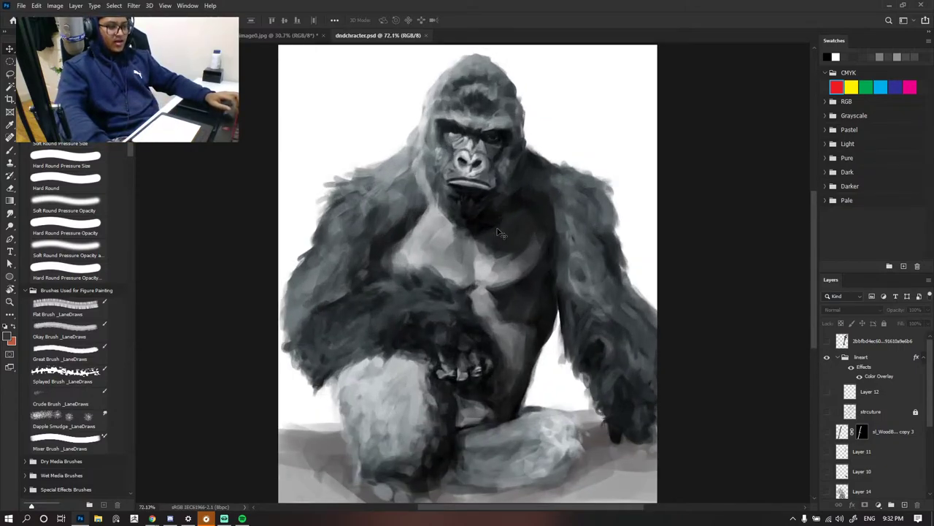
scroll(487, 232, "up", 1)
scroll(465, 362, "down", 2)
scroll(465, 364, "up", 3)
scroll(471, 353, "down", 1)
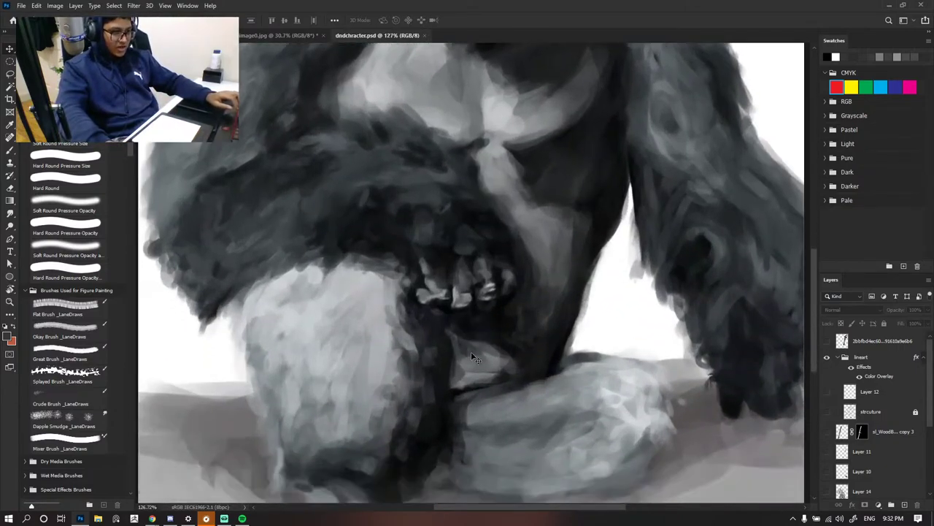
scroll(473, 357, "up", 2)
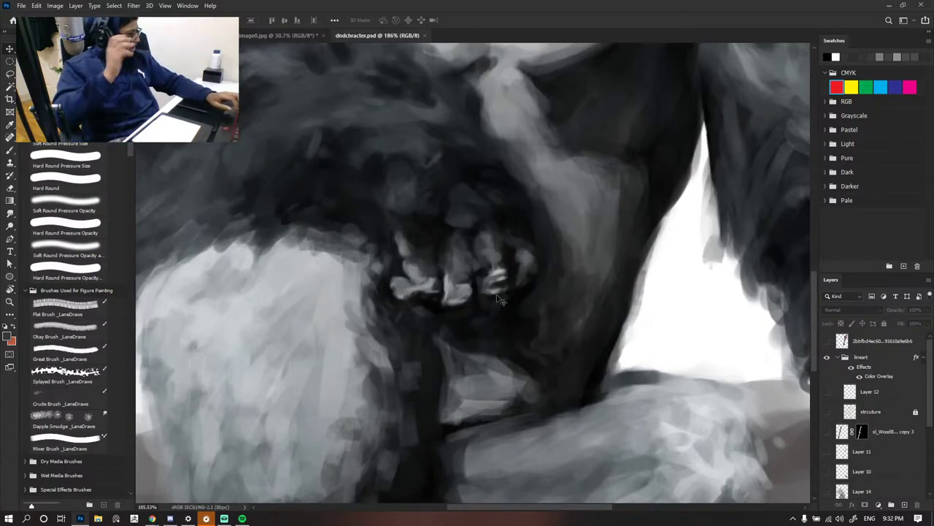
scroll(497, 292, "down", 5)
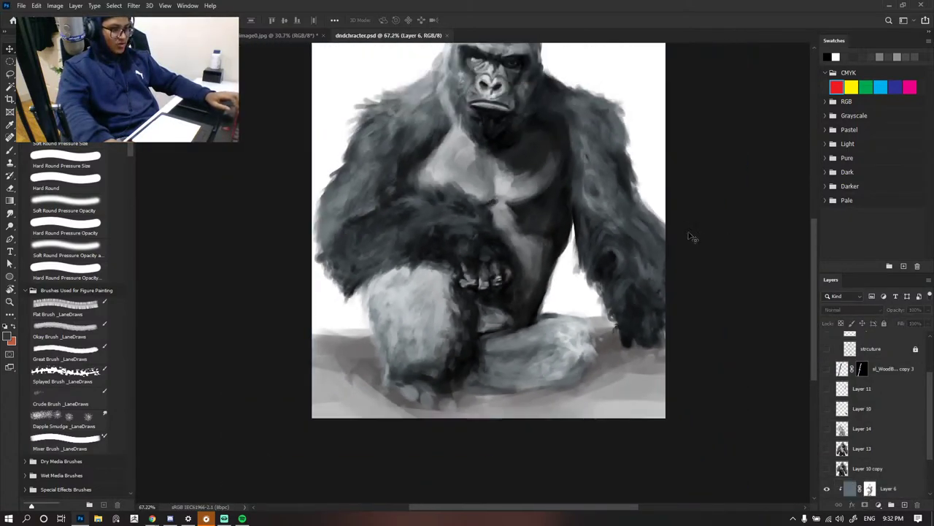
scroll(499, 268, "up", 3)
scroll(472, 256, "down", 3)
scroll(504, 251, "up", 2)
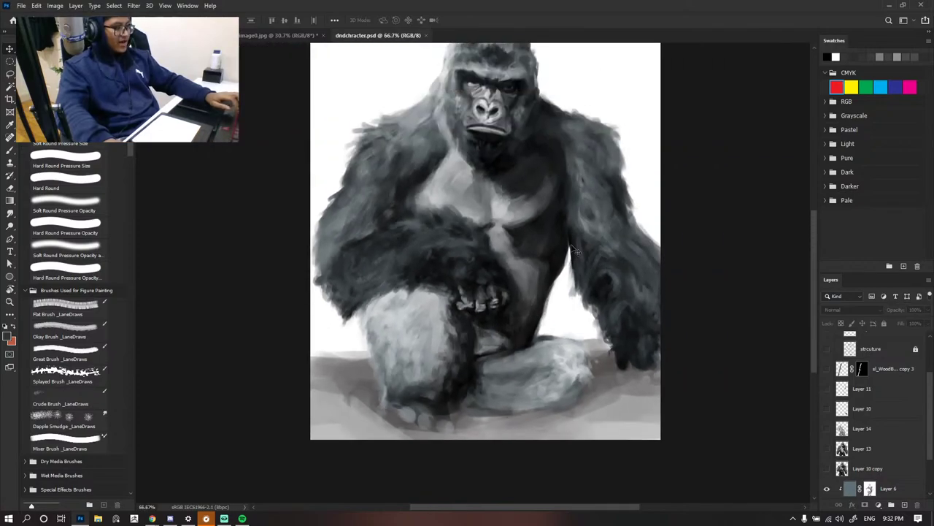
scroll(468, 245, "down", 2)
scroll(503, 233, "up", 2)
scroll(845, 380, "up", 3)
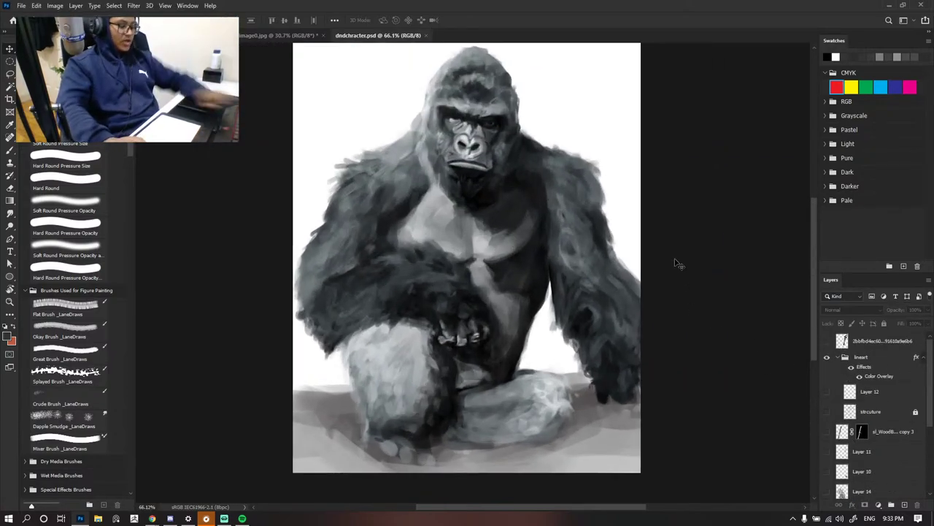
scroll(653, 276, "down", 2)
scroll(654, 276, "up", 1)
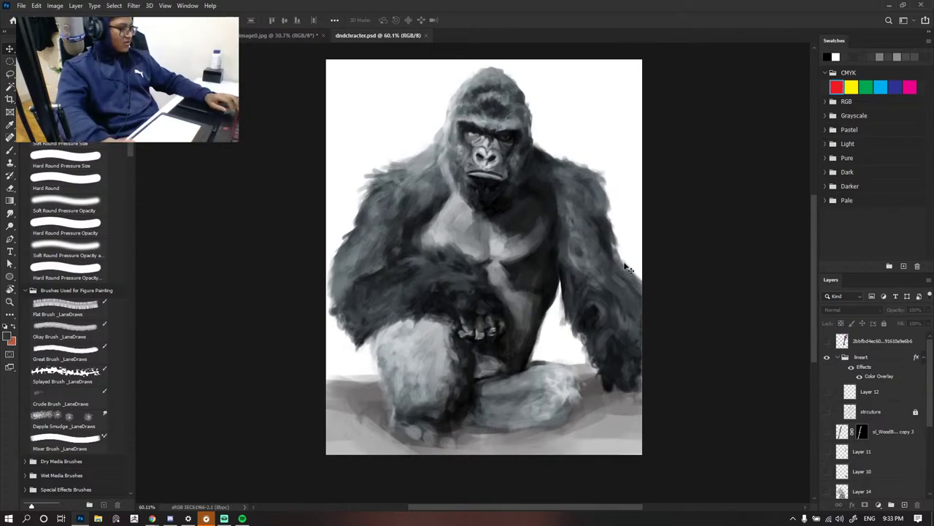
scroll(560, 269, "down", 2)
scroll(564, 269, "up", 2)
- Compare the coloured pirate portrait with the greyscale gorilla painting, checking both at different magnifications
left_click(270, 36)
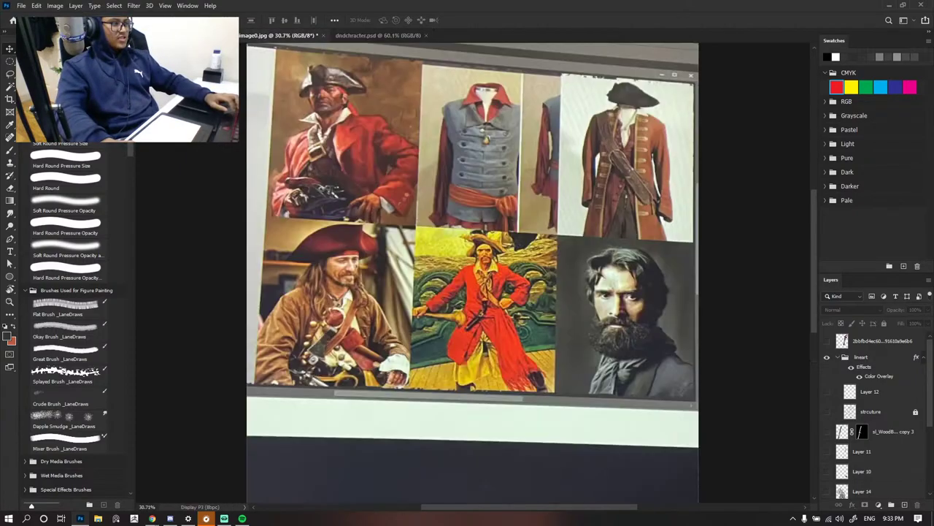
left_click(192, 35)
scroll(544, 229, "down", 4)
scroll(504, 225, "up", 5)
scroll(482, 223, "up", 1)
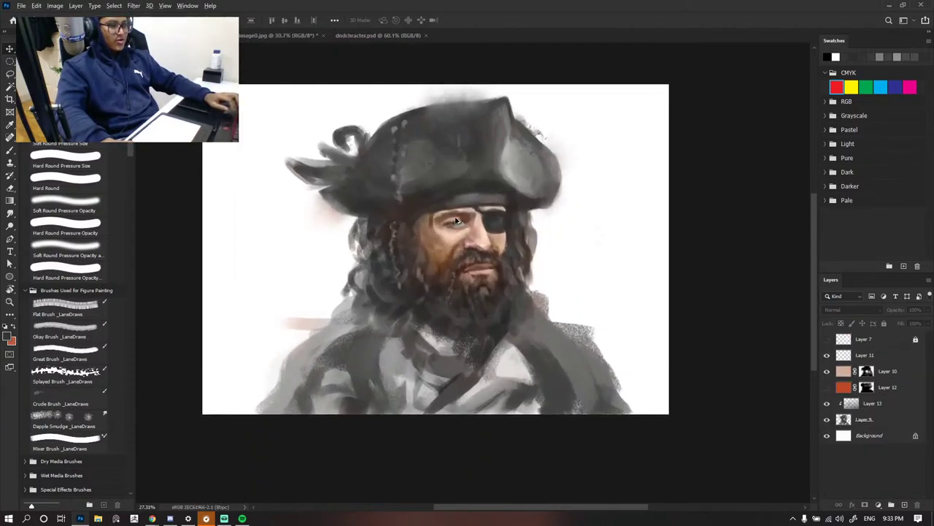
scroll(434, 210, "up", 1)
key("ctrl+Tab")
scroll(522, 213, "down", 1)
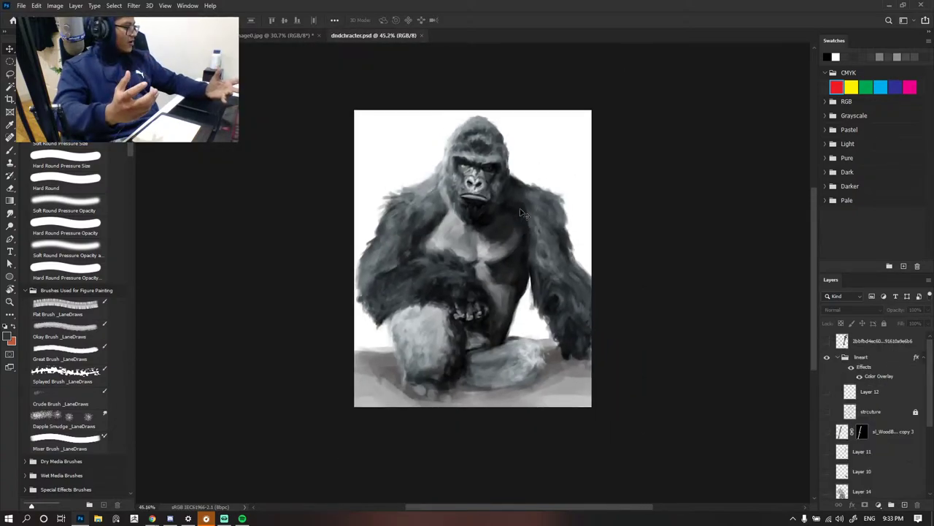
scroll(548, 182, "up", 1)
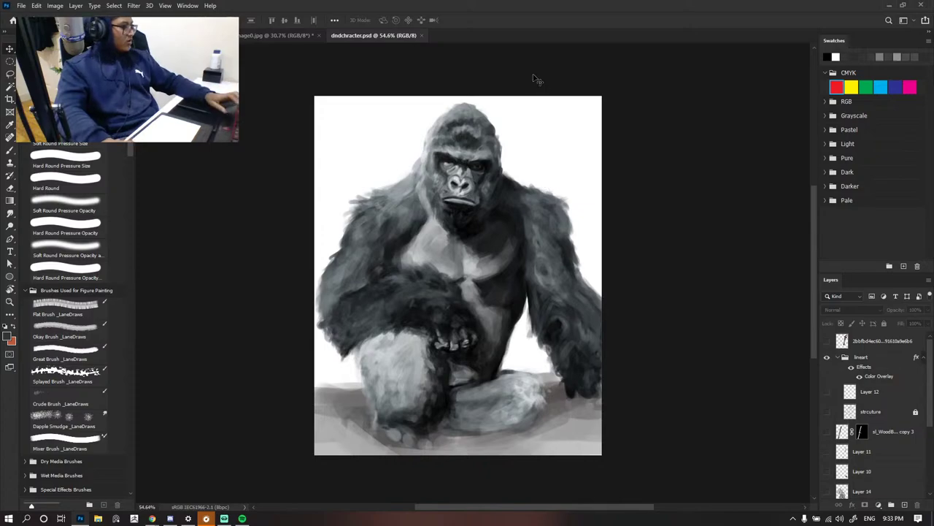
- Close dndchracter.psd, view the pirate portrait, and switch to the Chrome window with the Google image results for pirate
left_click(422, 35)
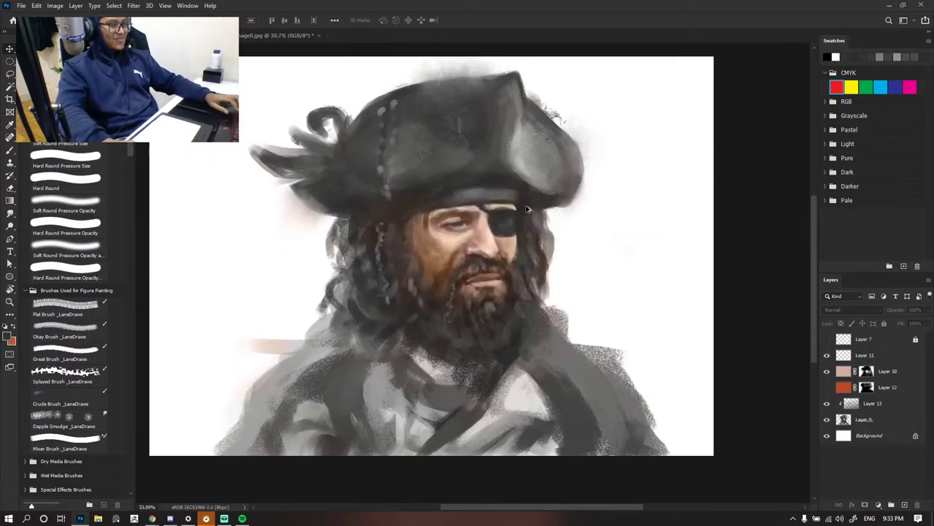
scroll(597, 239, "down", 2)
scroll(597, 239, "up", 1)
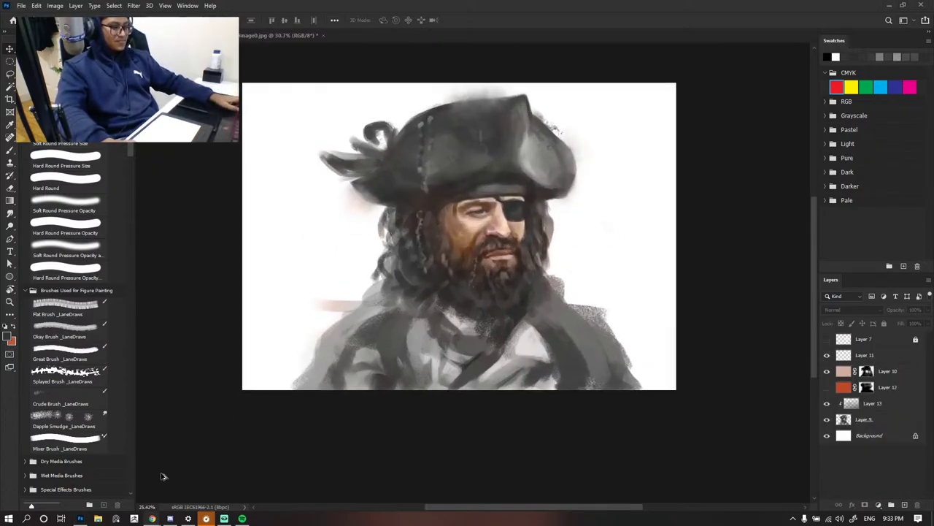
left_click(80, 519)
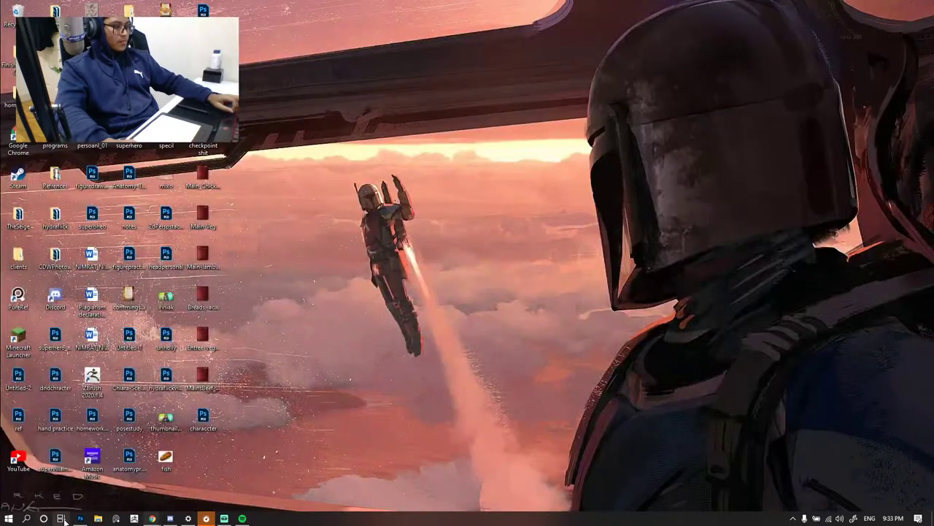
left_click(80, 518)
key("ctrl+t")
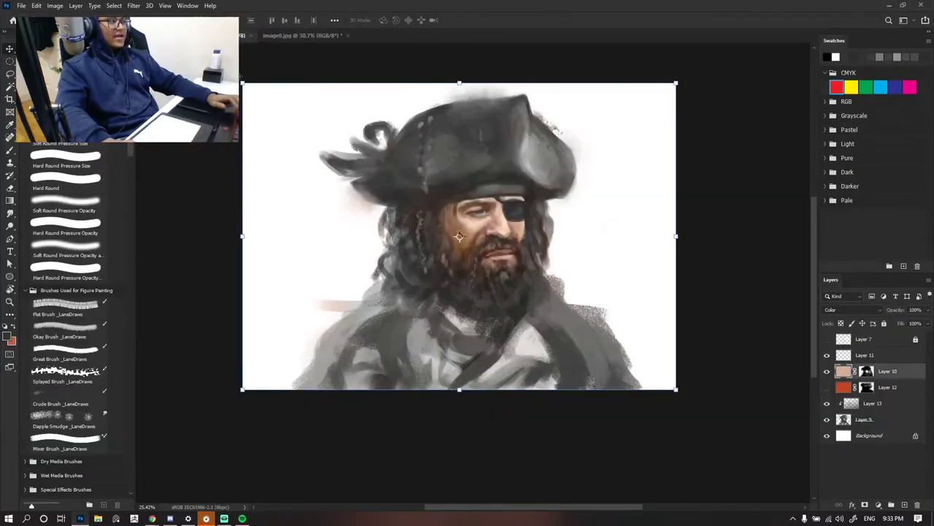
left_click(153, 518)
left_click(202, 479)
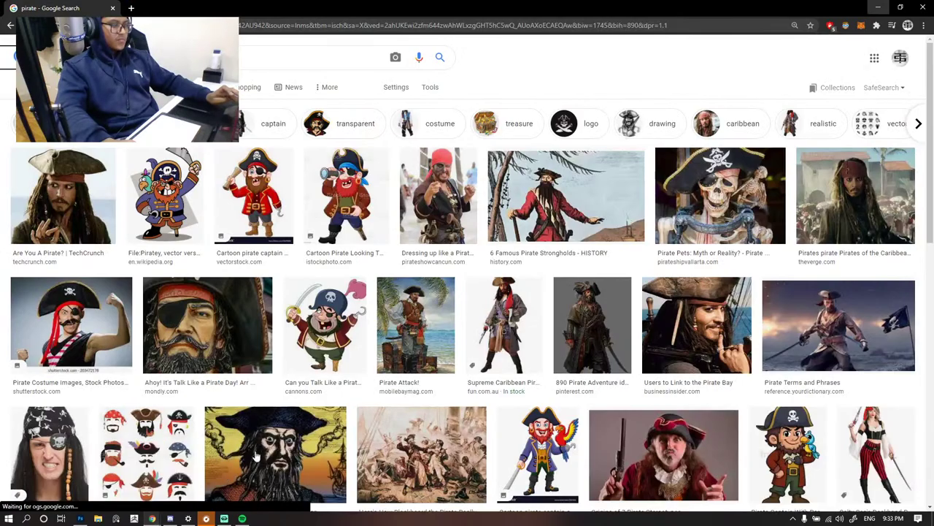
- Look through the pirate image results for costume, hat and portrait references
scroll(430, 362, "down", 3)
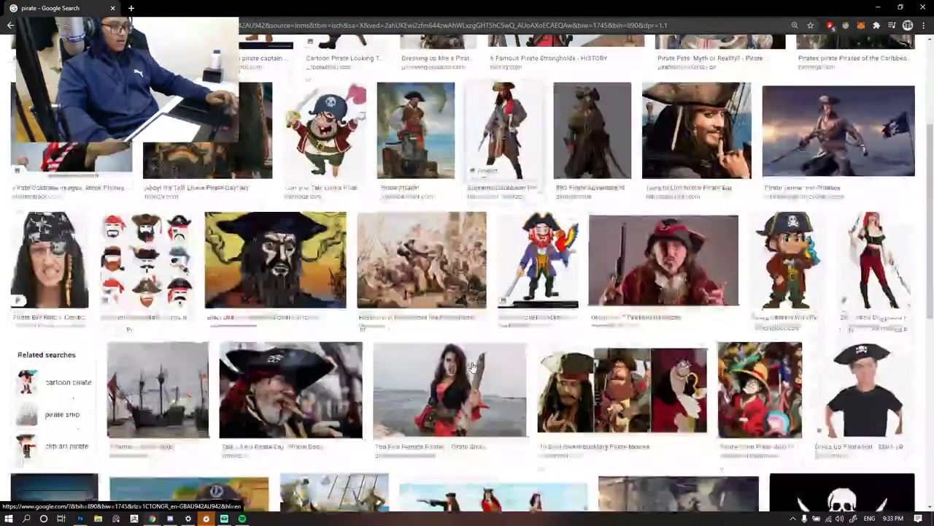
scroll(468, 367, "down", 7)
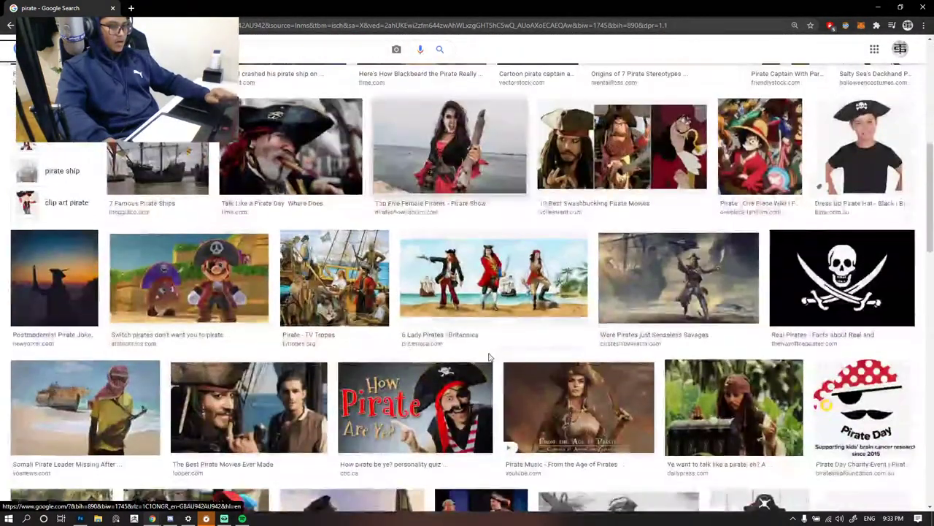
scroll(482, 362, "down", 6)
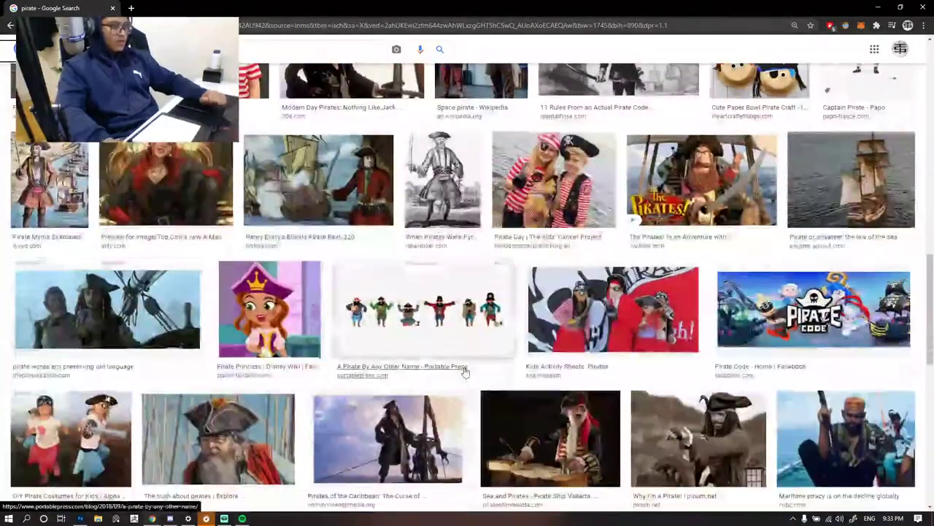
scroll(465, 372, "down", 3)
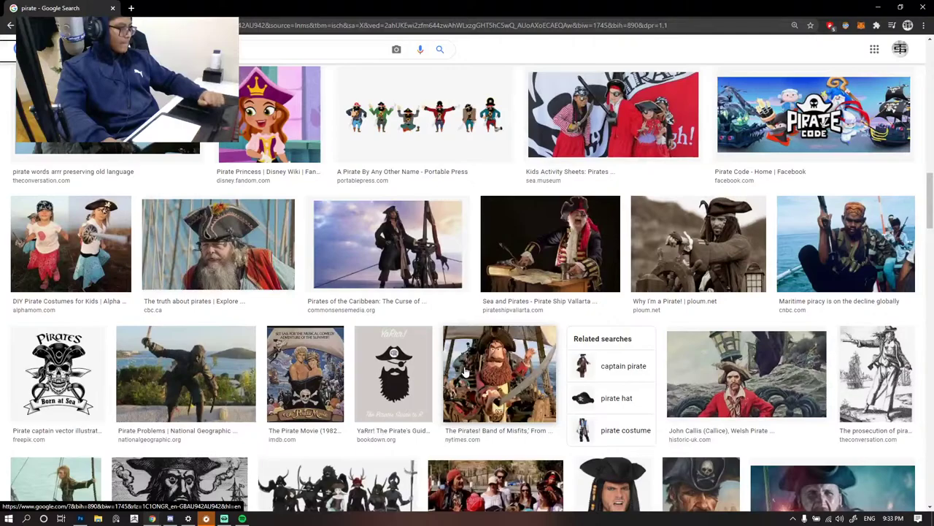
scroll(604, 333, "down", 4)
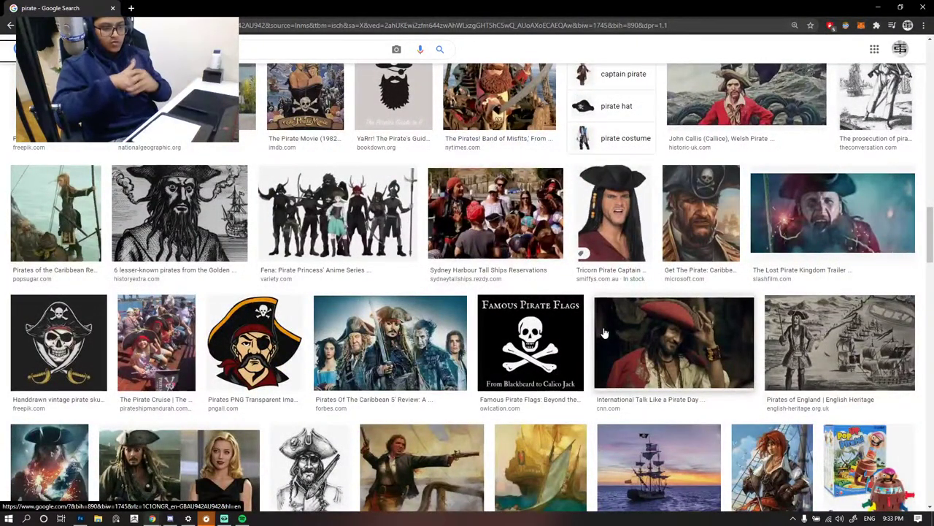
scroll(604, 333, "down", 3)
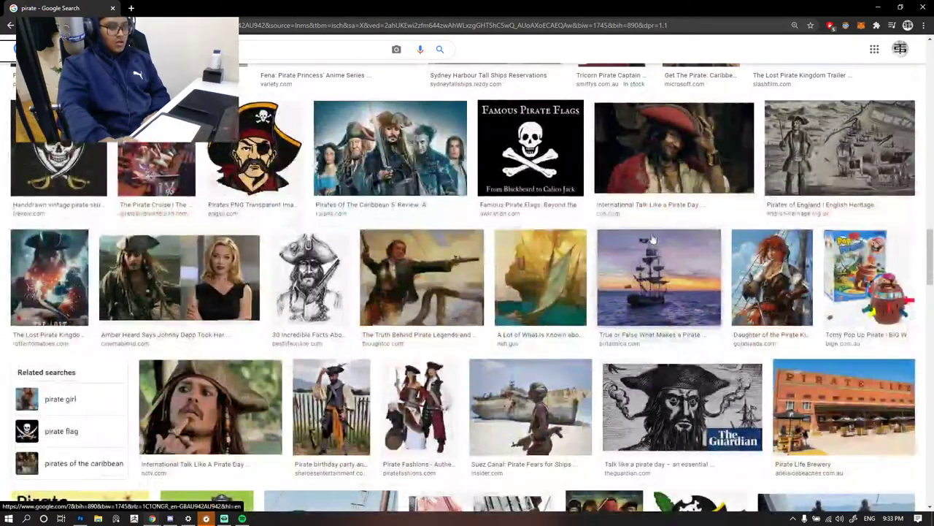
scroll(652, 239, "down", 4)
scroll(642, 219, "down", 4)
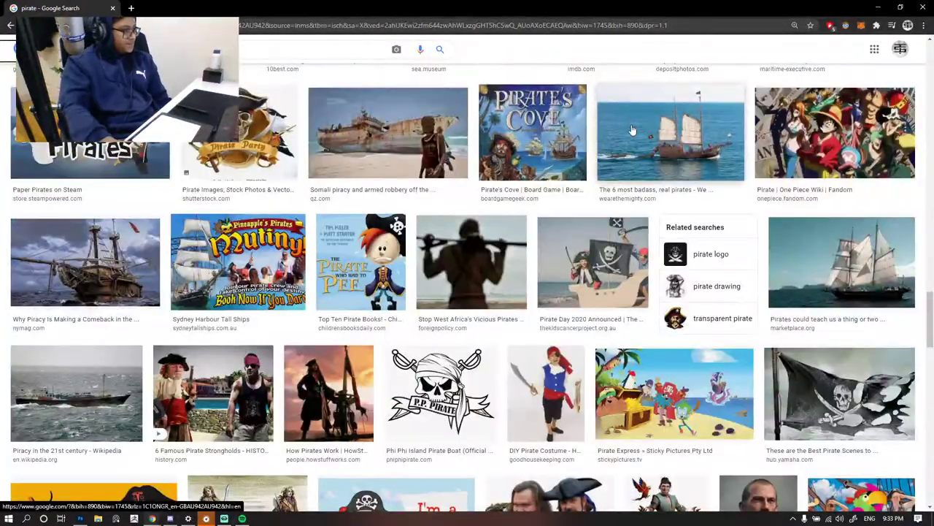
- Find the Chaos Group portrait of the bearded pirate in leather armour, look through its related images, and save the portrait to disk
scroll(624, 262, "down", 3)
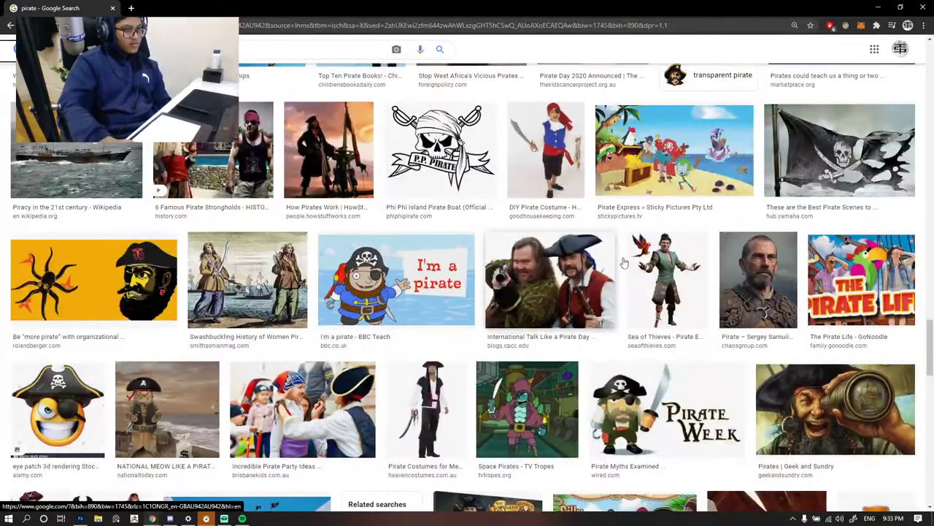
left_click(758, 281)
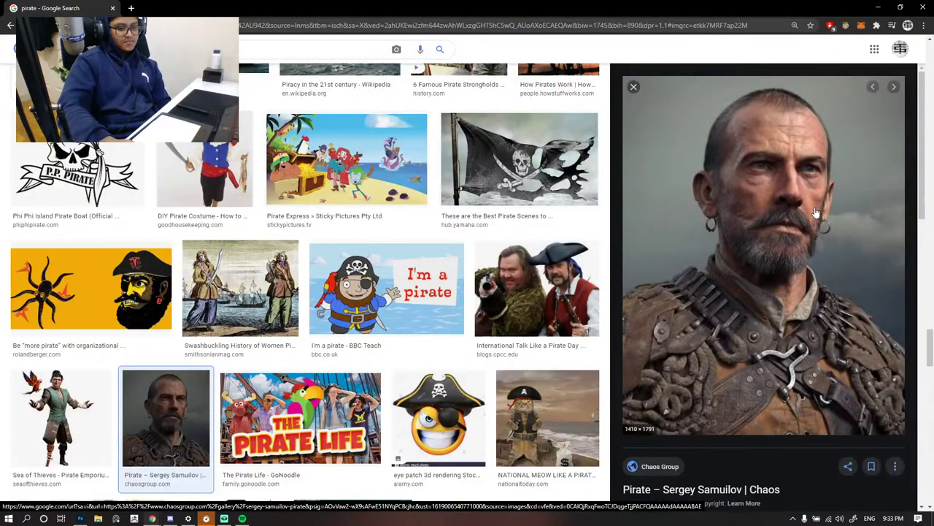
scroll(835, 134, "down", 5)
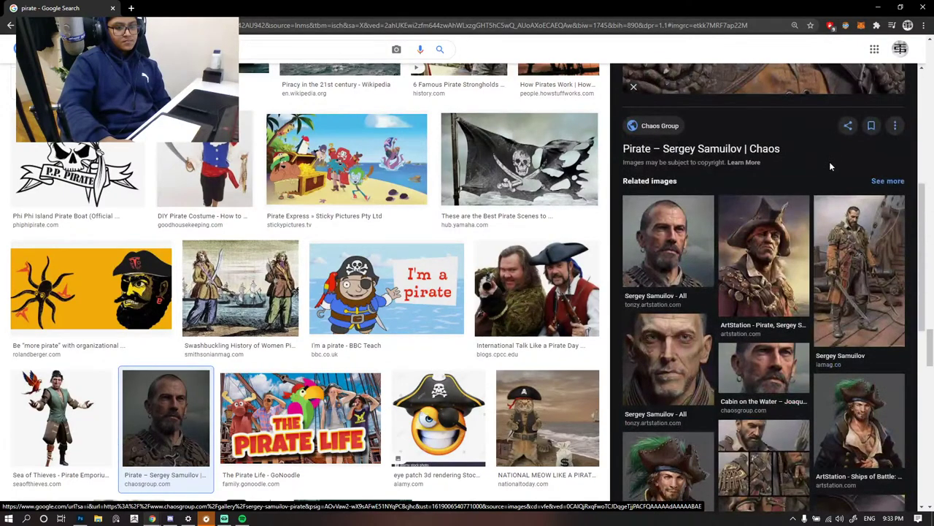
scroll(817, 159, "up", 5)
scroll(800, 155, "down", 8)
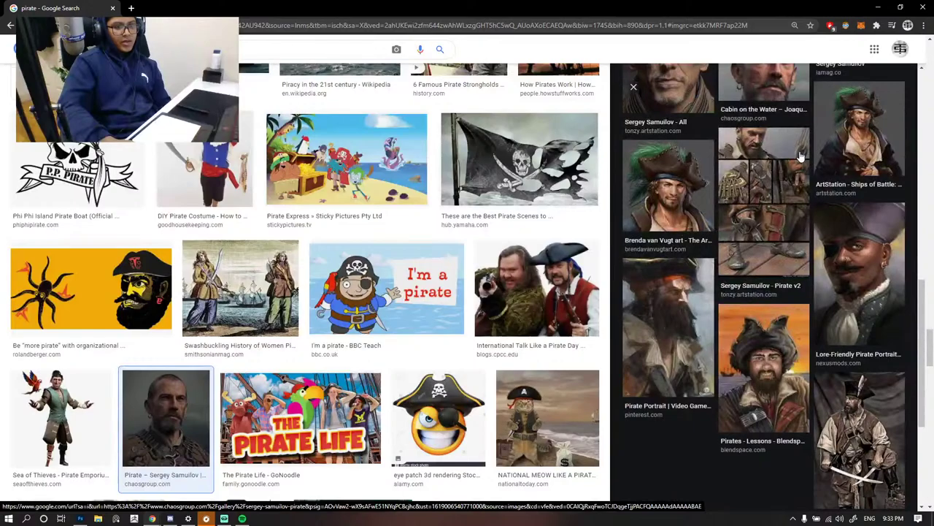
scroll(801, 155, "up", 10)
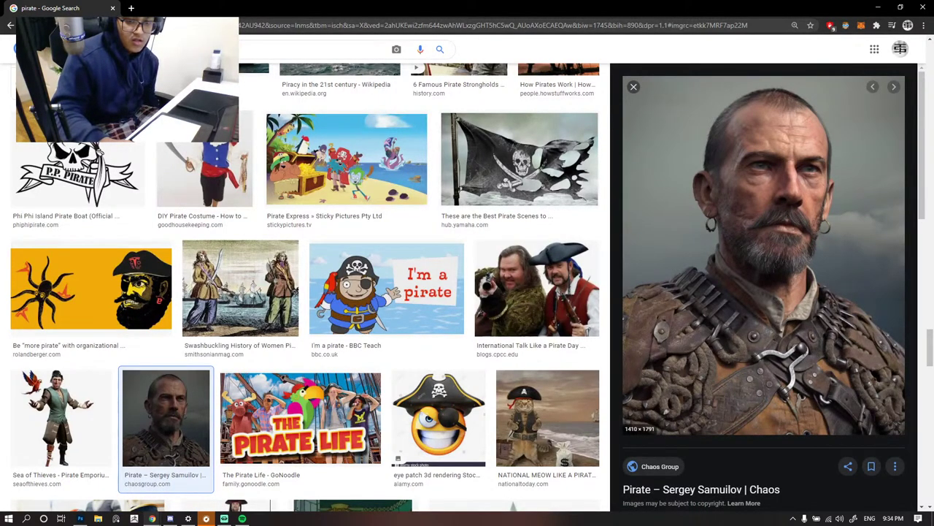
left_click(898, 360)
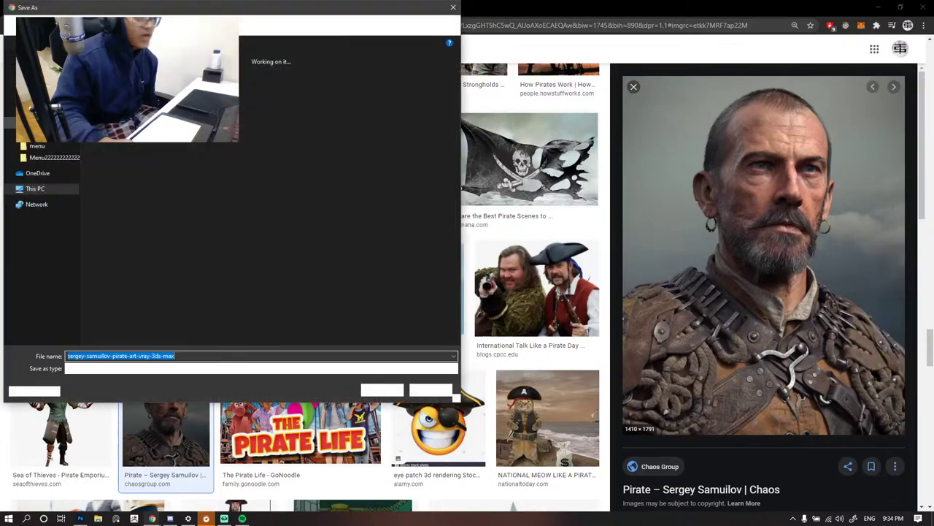
left_click(381, 389)
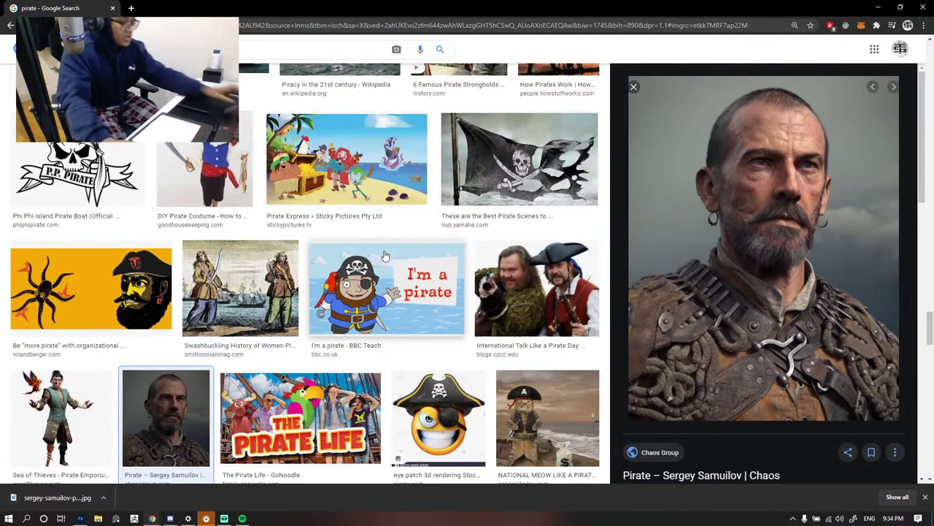
- Switch to Photoshop and compare the pirate portrait with Layer 10's skin colour hidden and shown
left_click(81, 518)
left_click(638, 179)
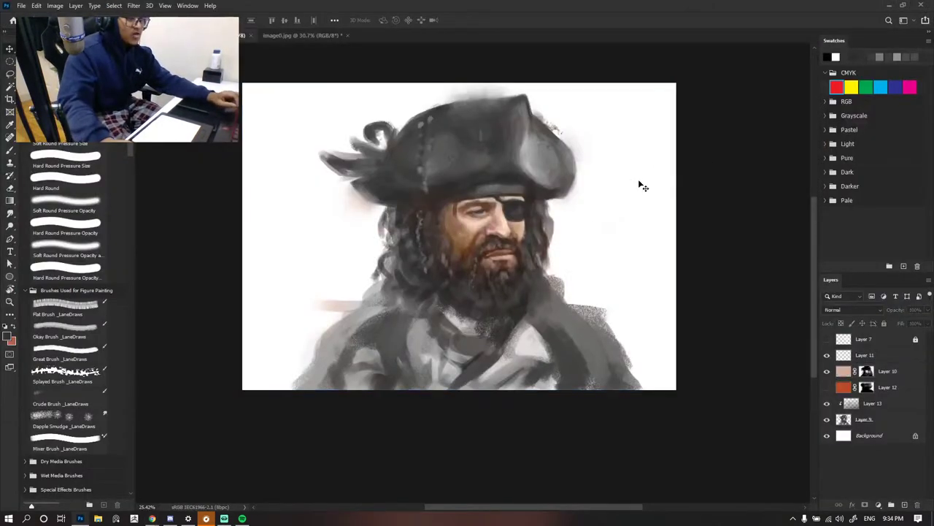
scroll(519, 196, "down", 4)
scroll(520, 196, "up", 3)
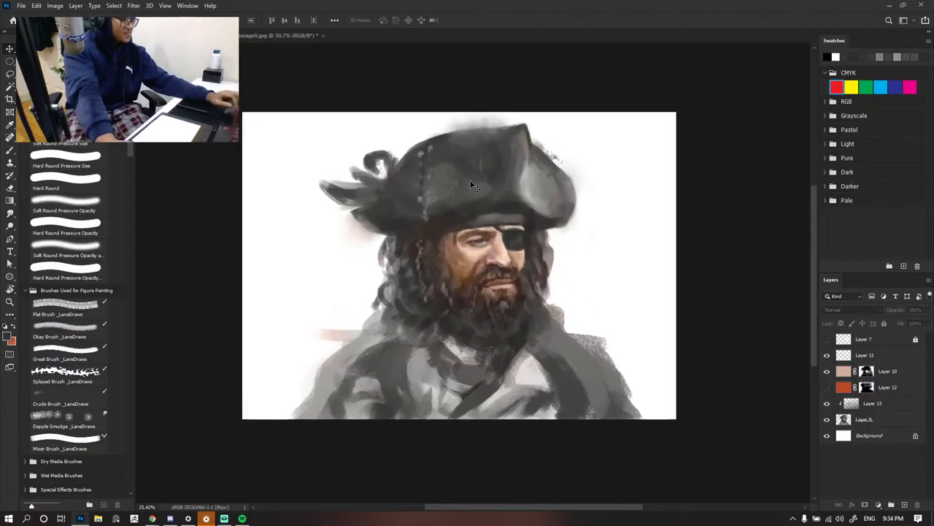
scroll(473, 187, "up", 1)
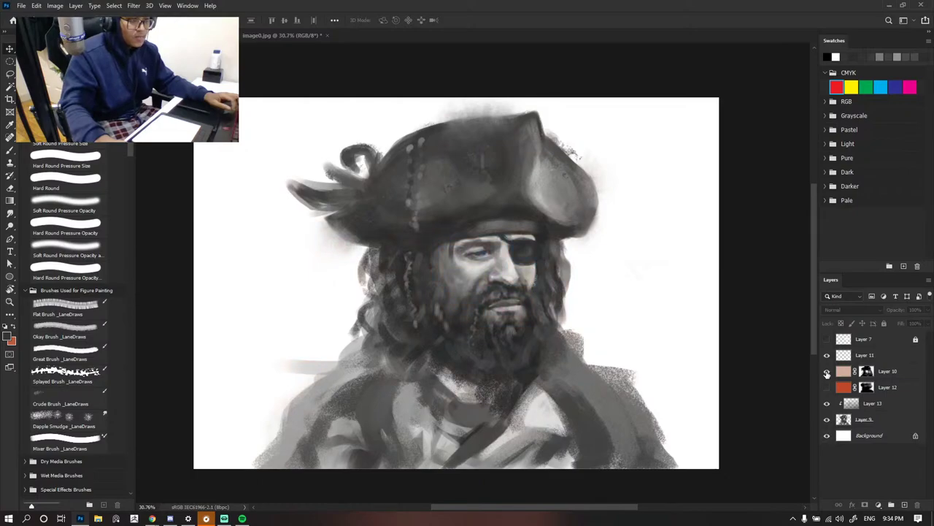
scroll(650, 351, "up", 3)
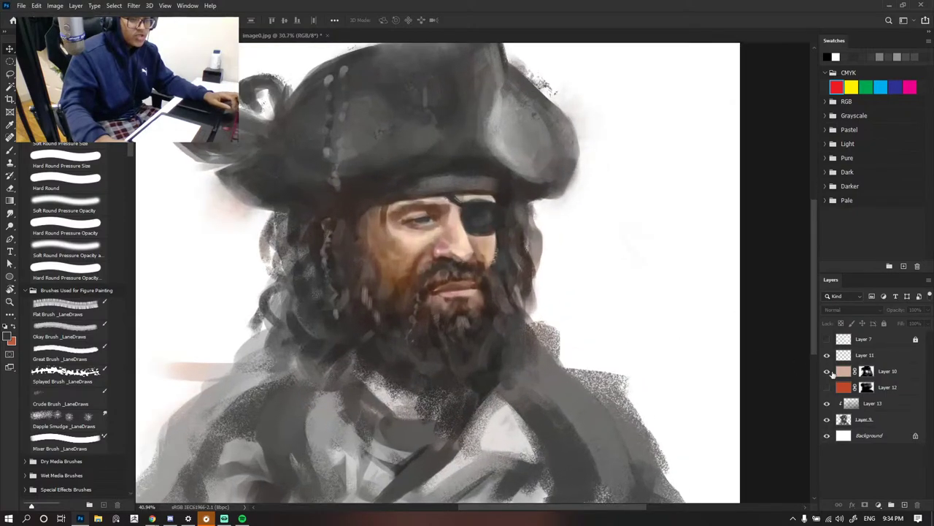
- Select Layer 10 and examine the portrait's skin colouring as a whole and closer up
left_click(840, 375)
scroll(697, 340, "down", 4)
scroll(624, 338, "up", 1)
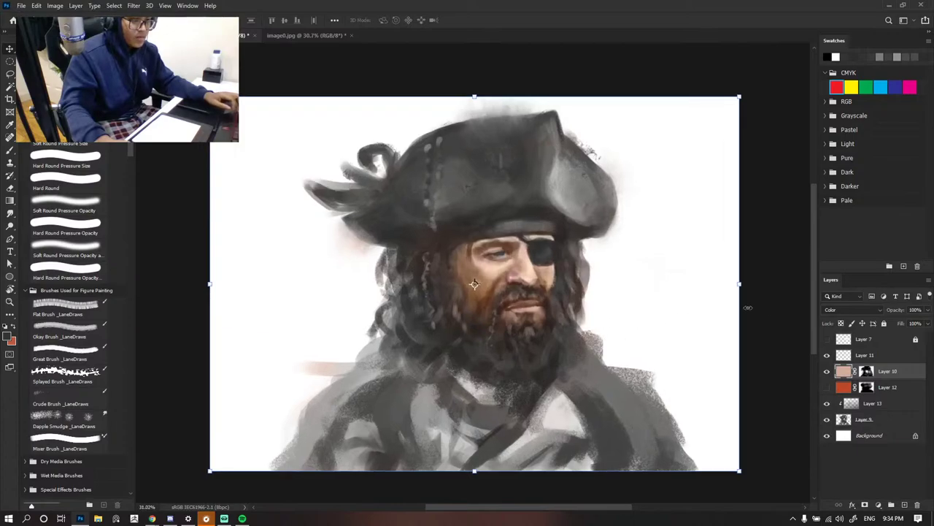
left_click(749, 308)
scroll(581, 314, "down", 3)
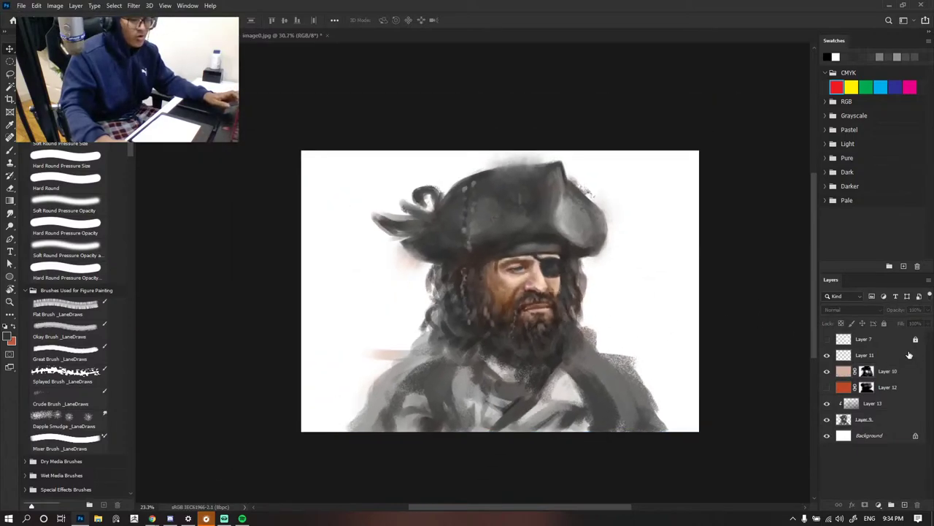
scroll(814, 364, "up", 1)
left_click(847, 372)
scroll(788, 374, "up", 2)
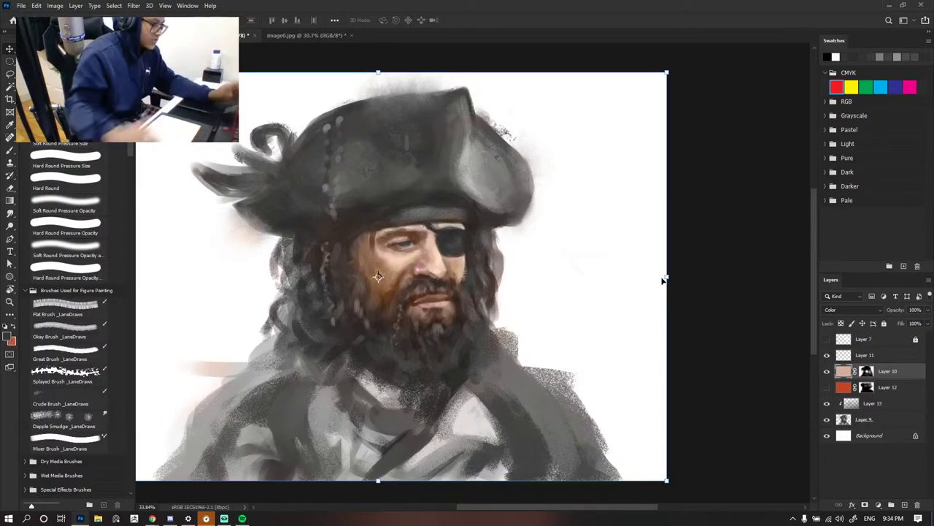
key("x")
key("x")
key("x")
key("x")
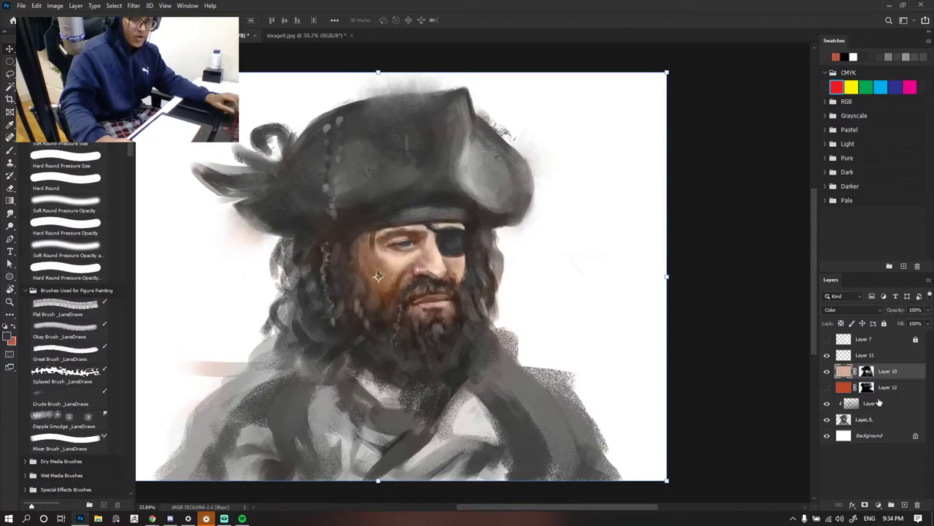
- Check the base painting layer by hiding and showing it, and move Layer 10 below Layer 13, clipped to the base painting
left_click(827, 419)
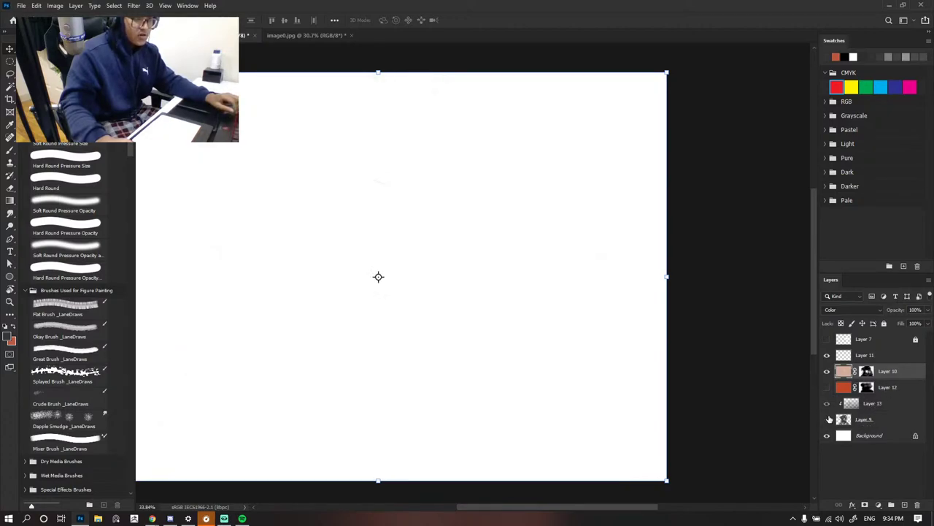
left_click(828, 419)
left_click_drag(887, 372, 863, 414)
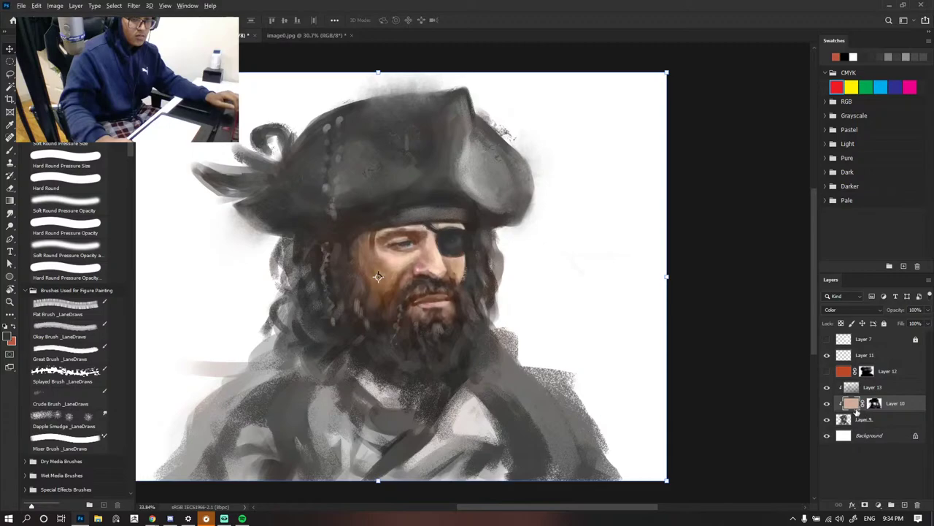
scroll(507, 327, "down", 3)
left_click(676, 290)
scroll(448, 286, "up", 2)
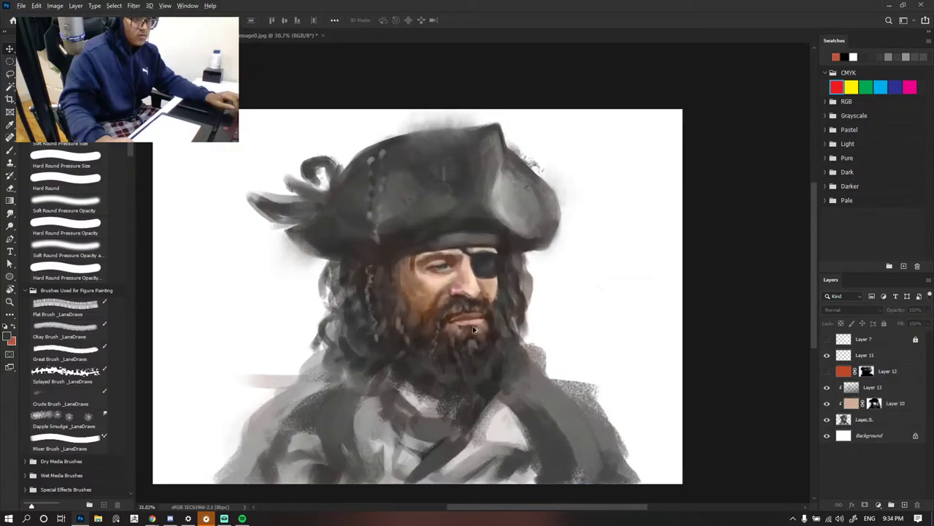
- Examine the pirate portrait with its clipped colour layer, check the saved reference in Chrome, and return to Photoshop
scroll(450, 285, "up", 2)
scroll(453, 277, "down", 3)
scroll(451, 275, "up", 1)
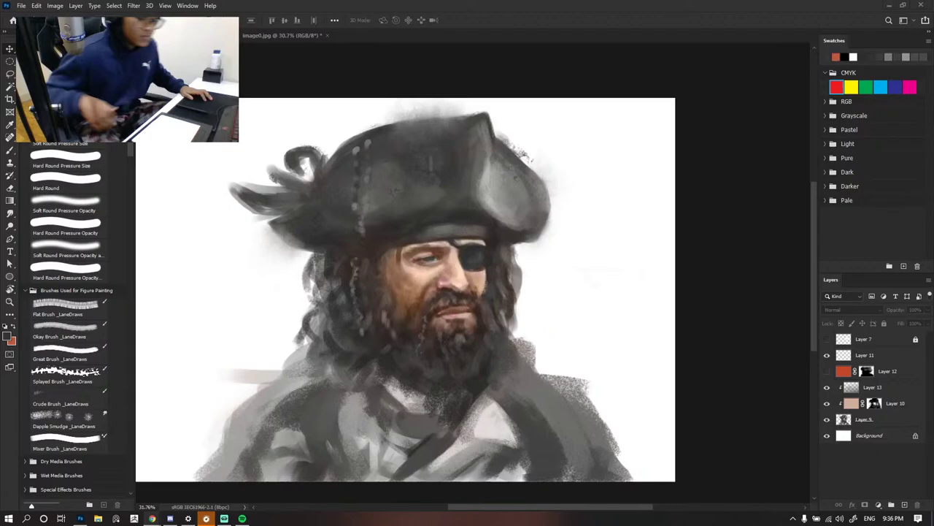
scroll(586, 226, "down", 3)
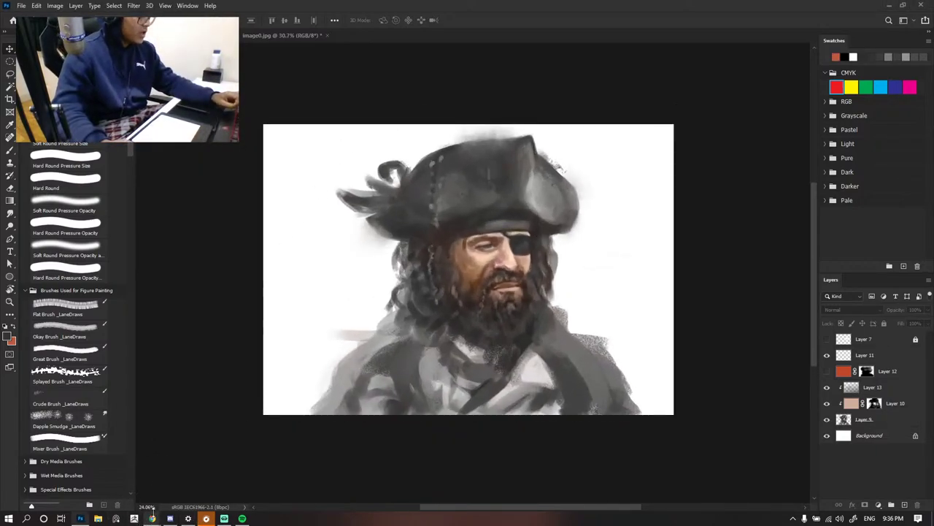
mouse_move(152, 518)
left_click(182, 505)
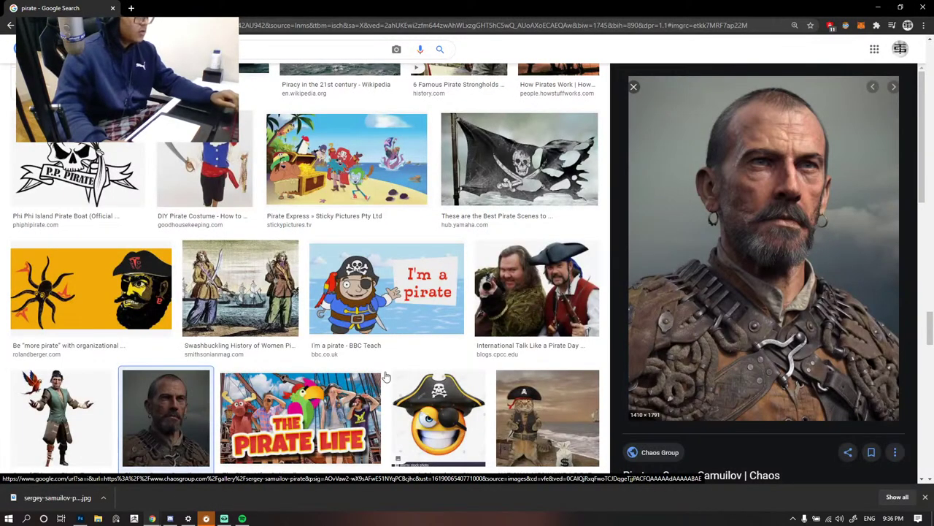
mouse_move(152, 518)
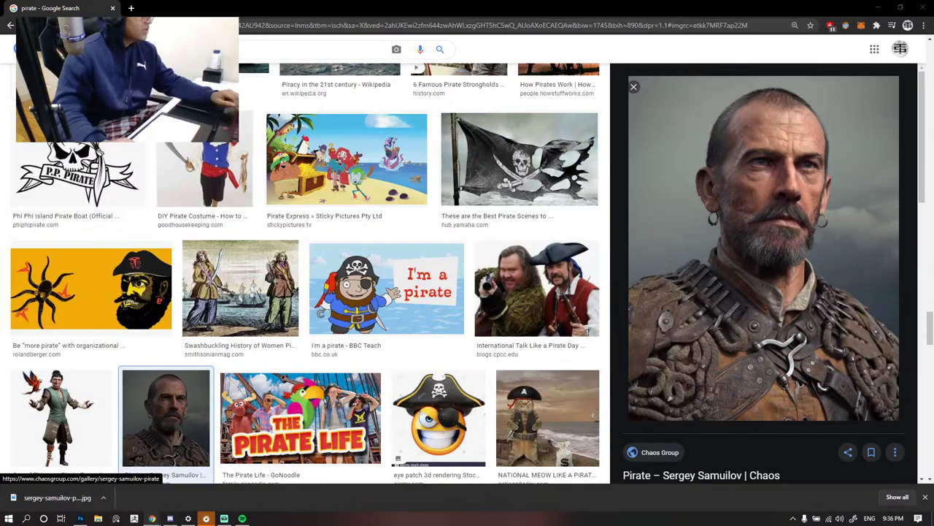
left_click(81, 518)
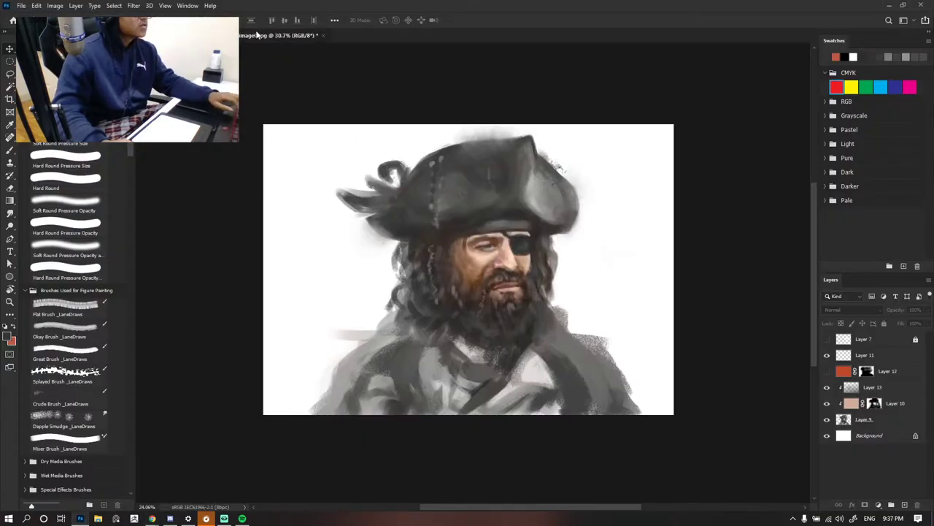
- Close image0.jpg and the pirate portrait document
left_click(324, 35)
left_click(323, 35)
left_click(462, 193)
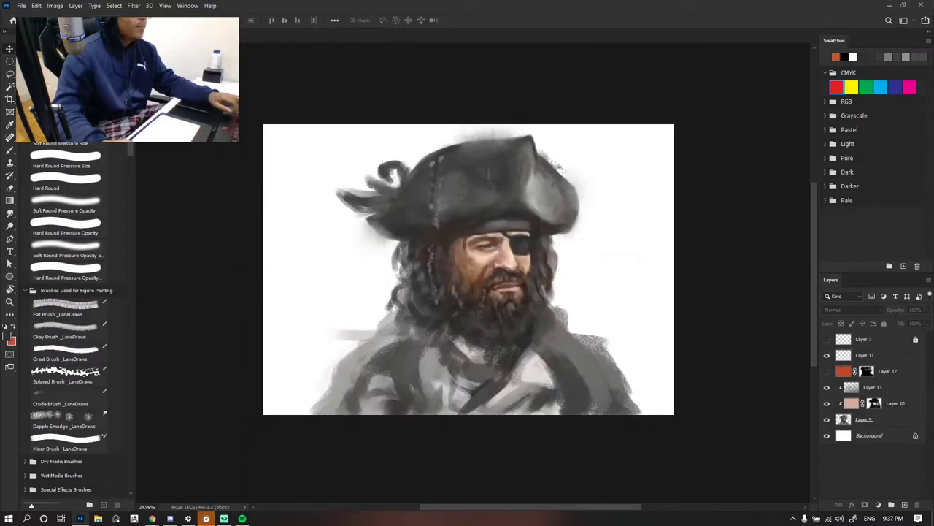
left_click(228, 35)
- Create a new portrait A4 document, 210 x 297 mm at 300 ppi, in RGB with a white background
left_click(45, 106)
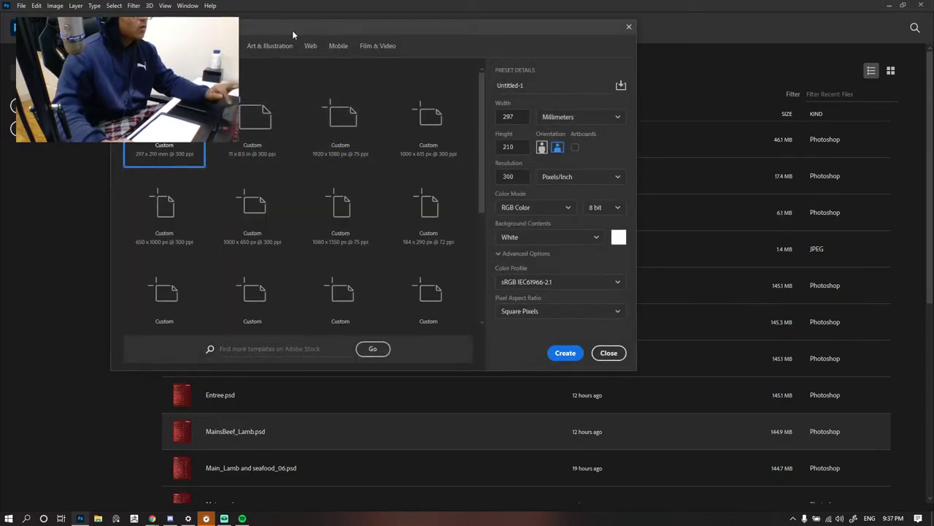
left_click(270, 46)
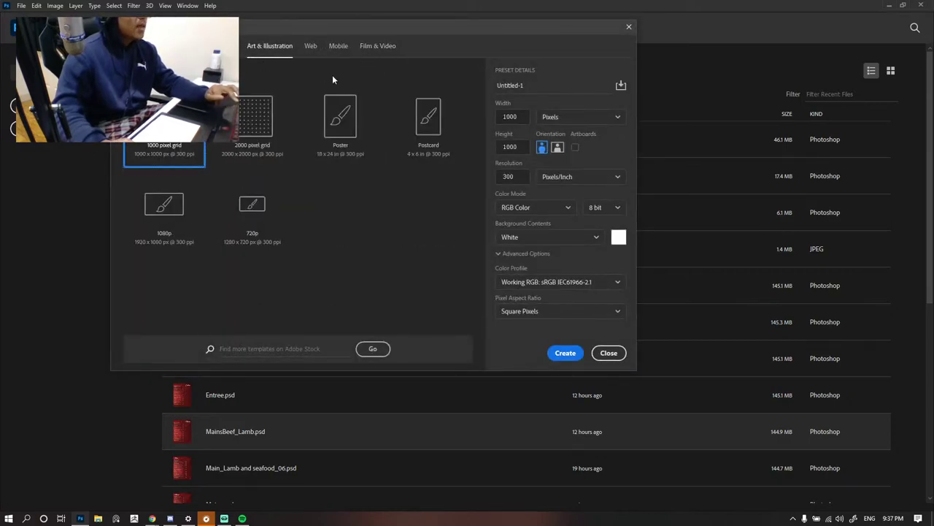
left_click(227, 46)
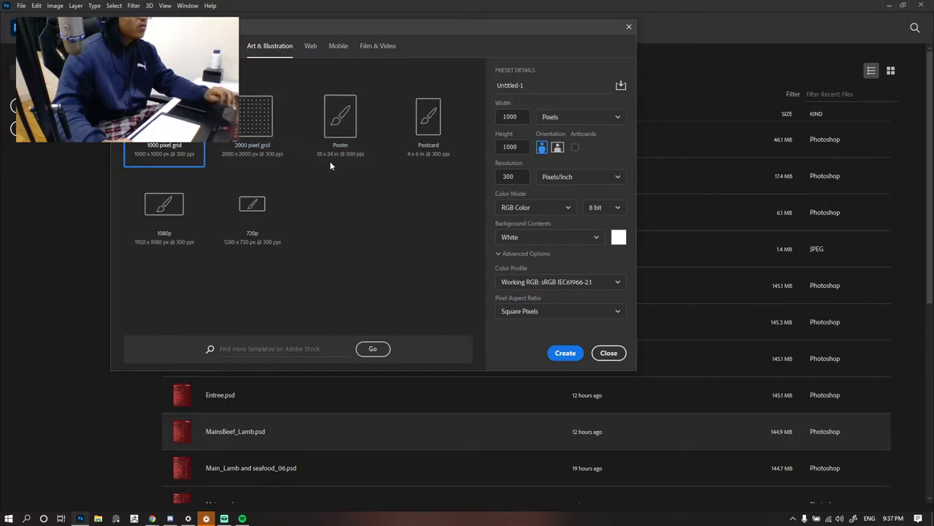
left_click(428, 120)
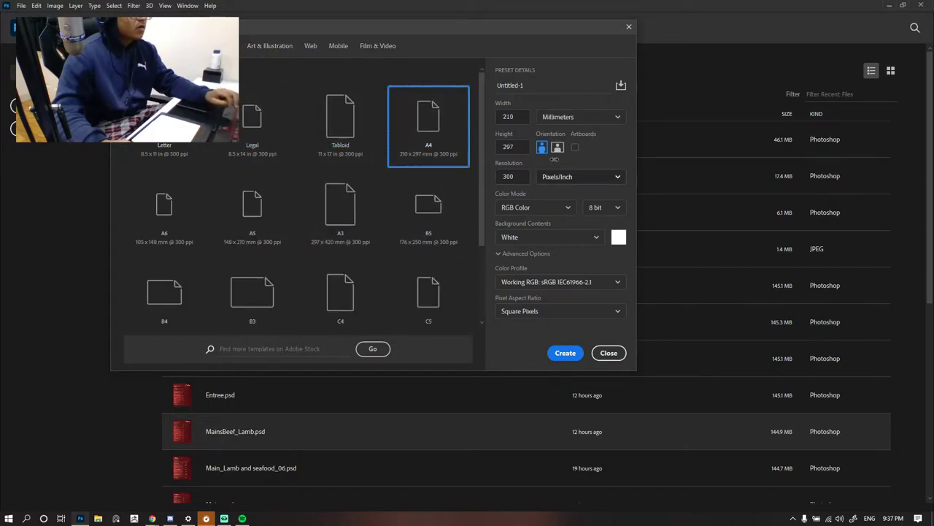
left_click(564, 352)
scroll(464, 206, "down", 3)
scroll(482, 216, "up", 3)
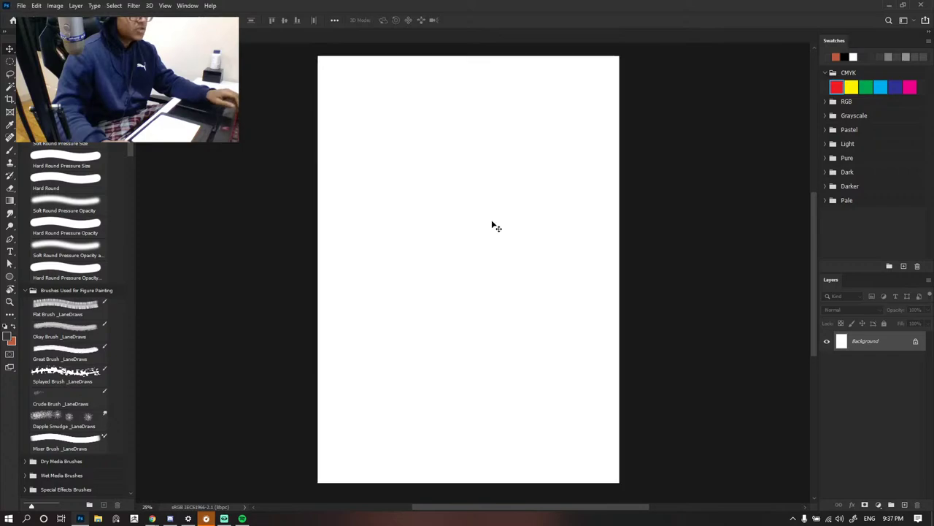
scroll(557, 319, "down", 4)
scroll(584, 319, "up", 3)
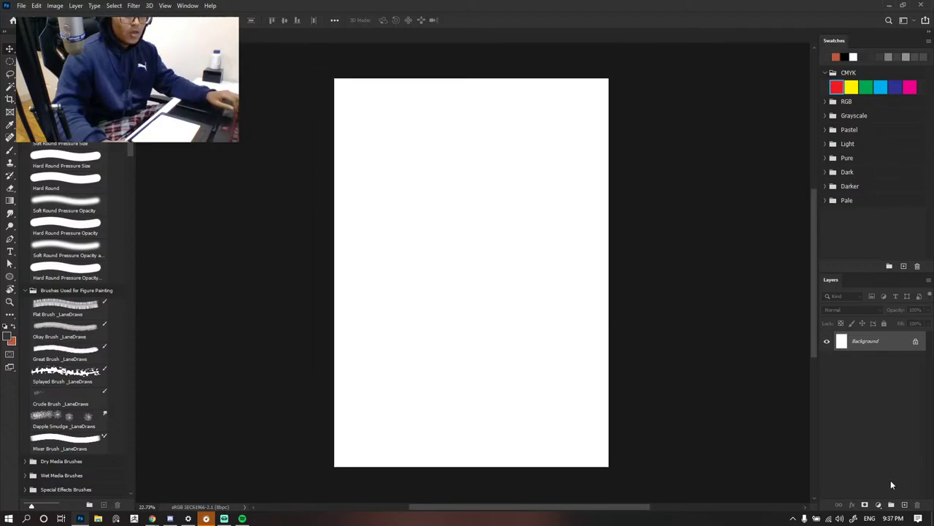
scroll(589, 303, "down", 1)
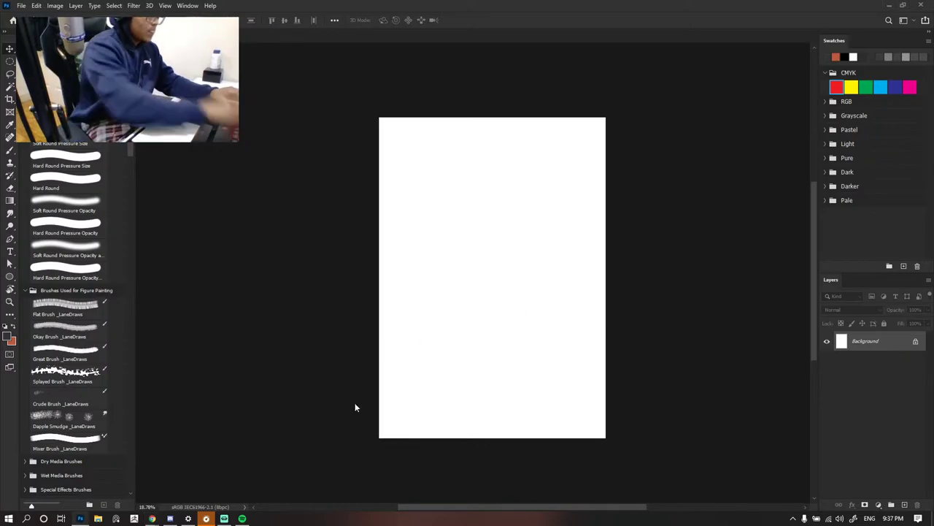
- Open the downloaded bearded pirate image and float it in its own window away from the blank A4 canvas
key("ctrl+o")
double_click(231, 112)
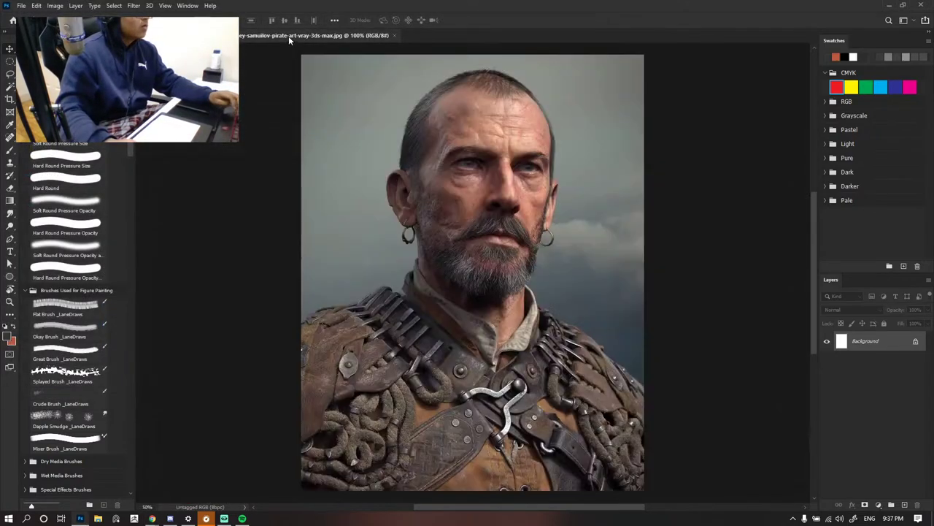
mouse_move(288, 36)
left_mouse_down()
mouse_move(84, 141)
mouse_move(92, 149)
mouse_move(0, 142)
left_mouse_up()
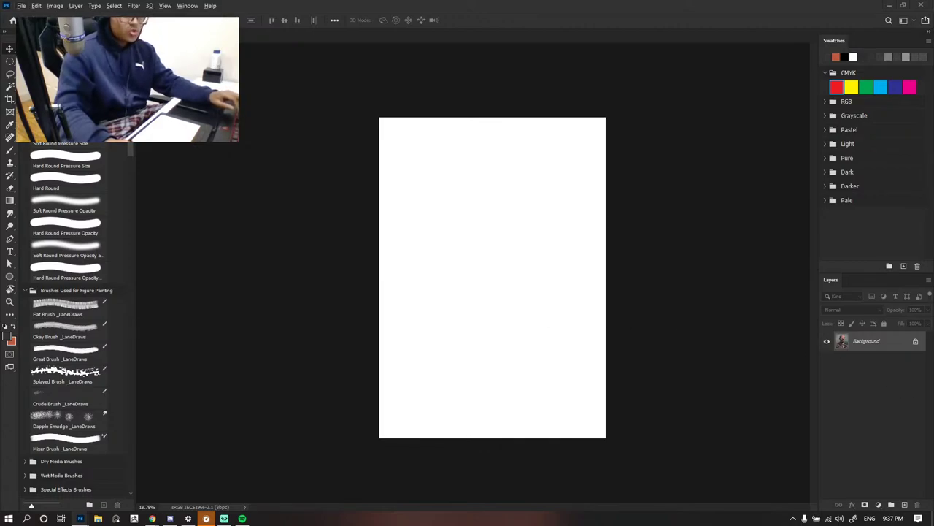
- Add a new empty layer to the pirate reference image and select its Background layer
left_click(904, 504)
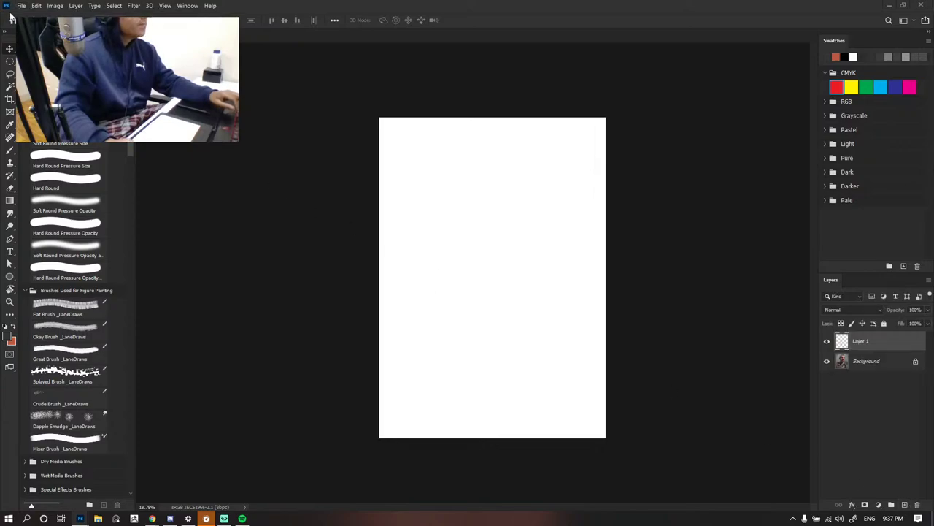
left_click(57, 5)
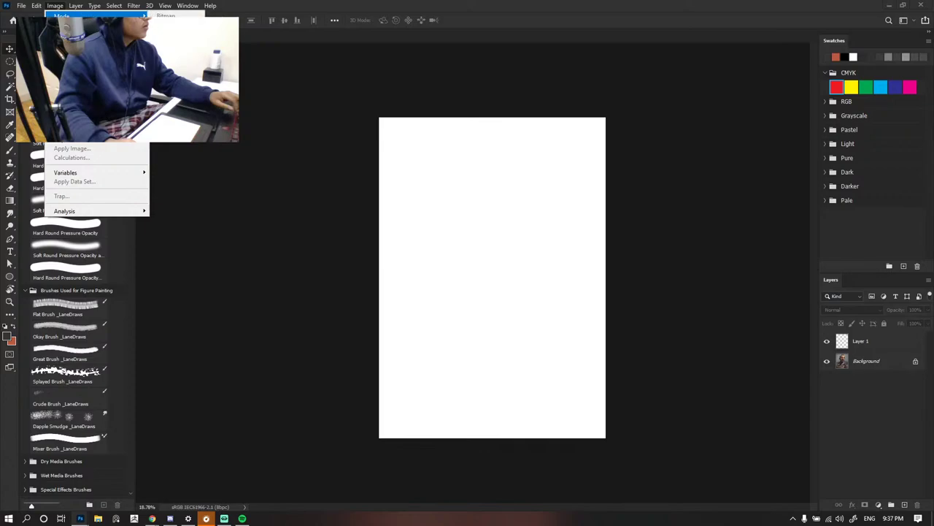
mouse_move(129, 9)
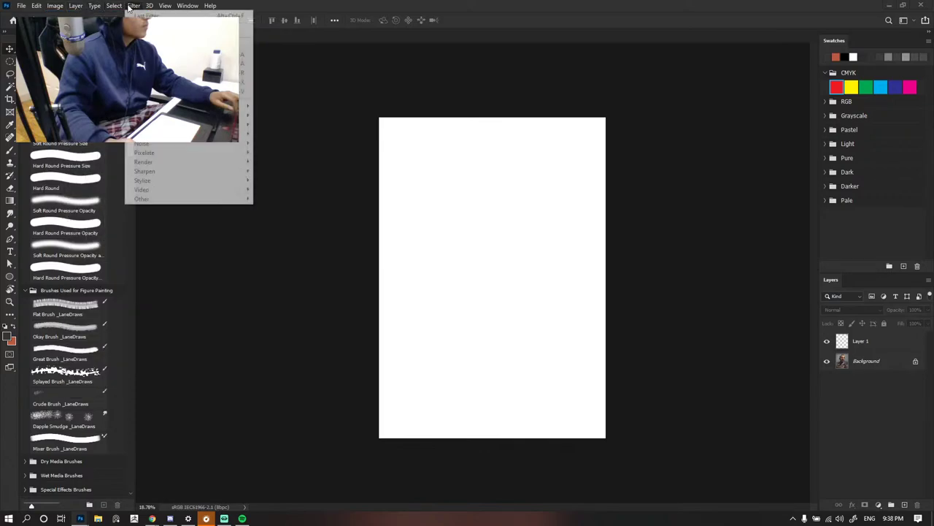
left_click(59, 7)
left_click(71, 79)
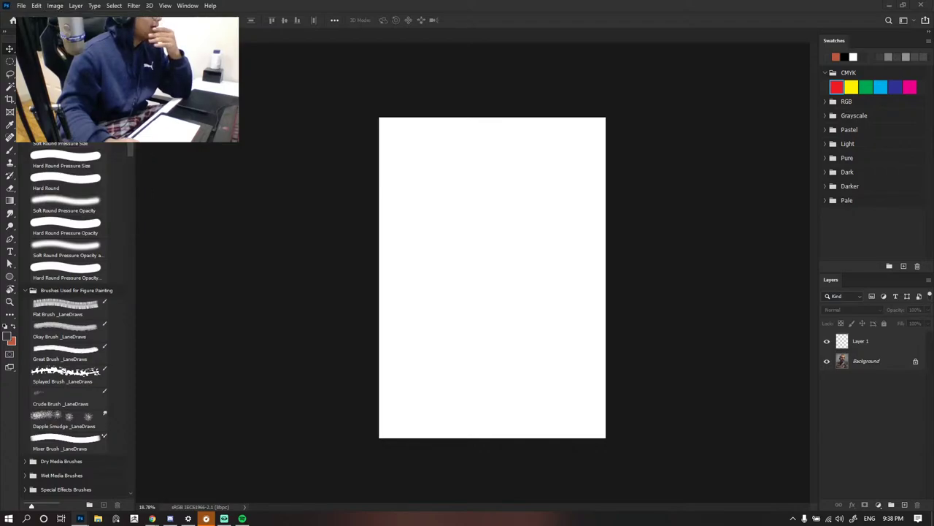
left_click(886, 371)
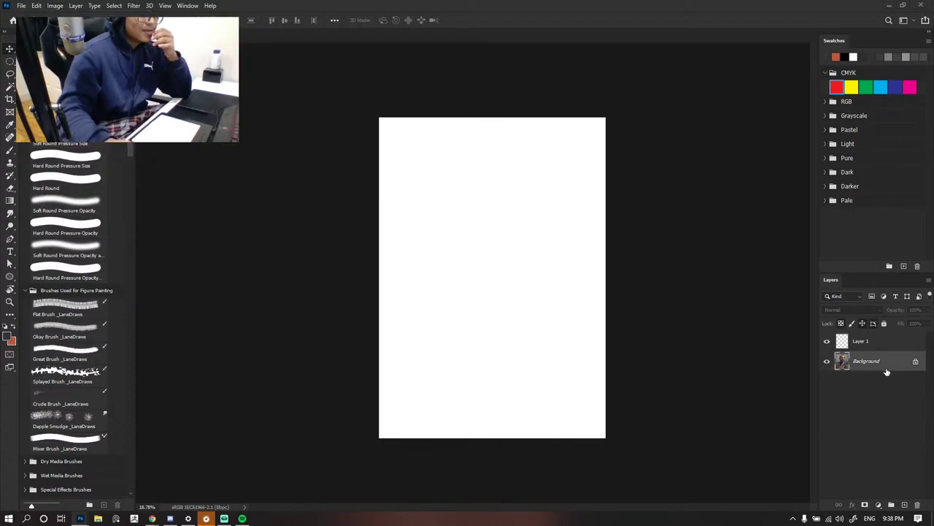
- Duplicate the white Background layer of the A4 canvas
left_click(55, 6)
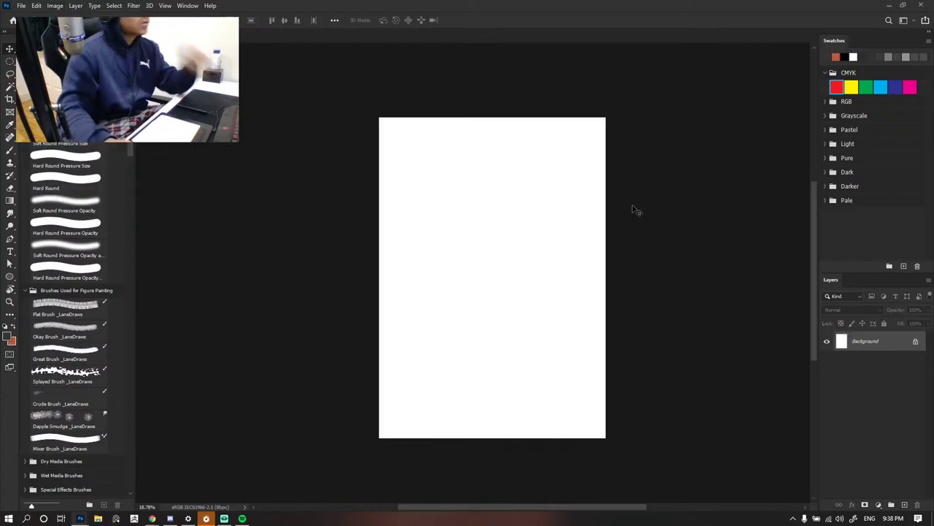
key("ctrl+t")
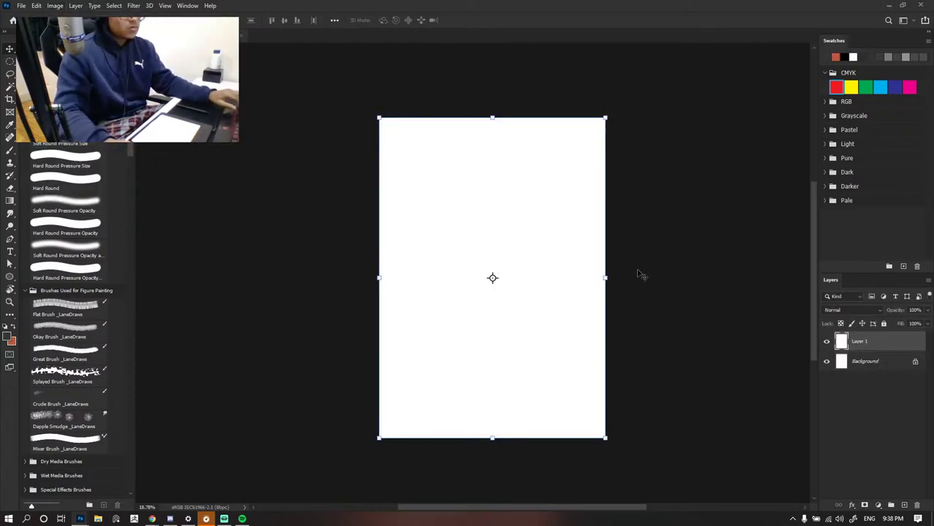
key("ctrl+z")
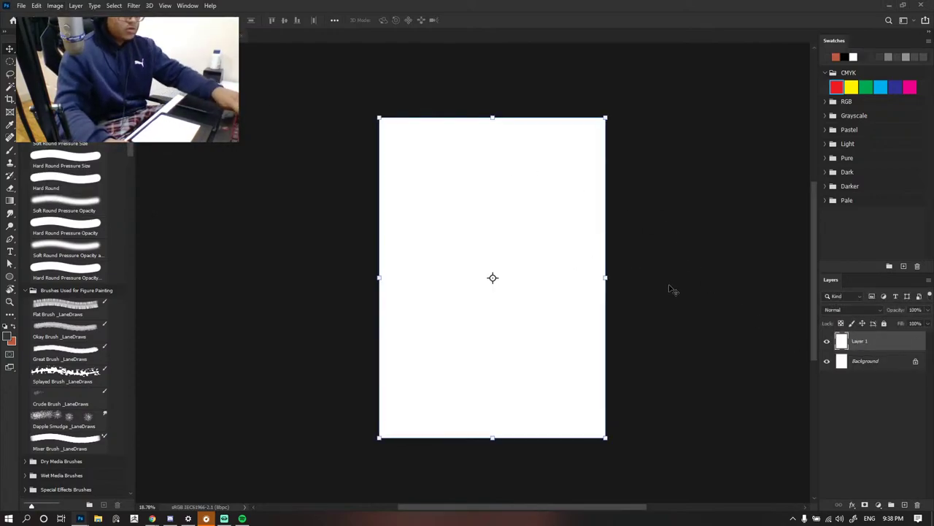
key("Return")
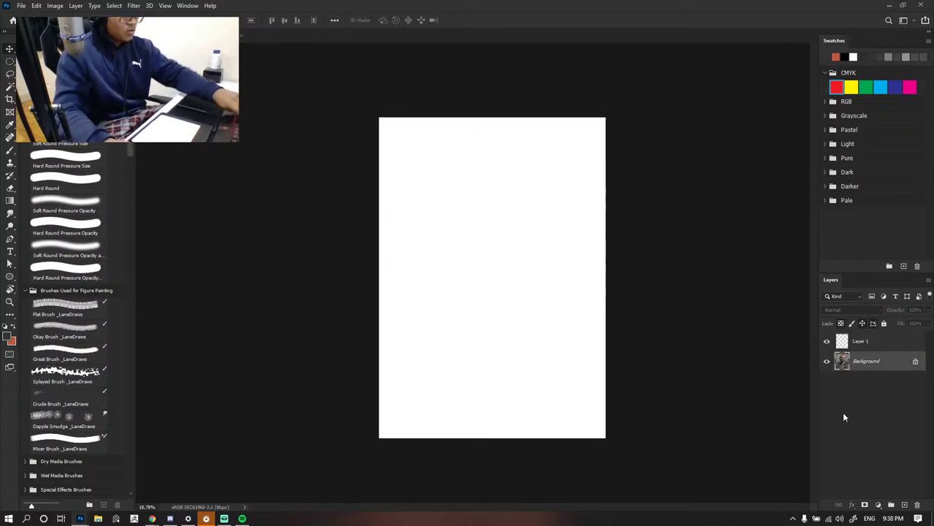
- Duplicate the pirate reference's Background layer and convert the copy to black and white with Reds at 53%
key("ctrl+j")
left_click(60, 5)
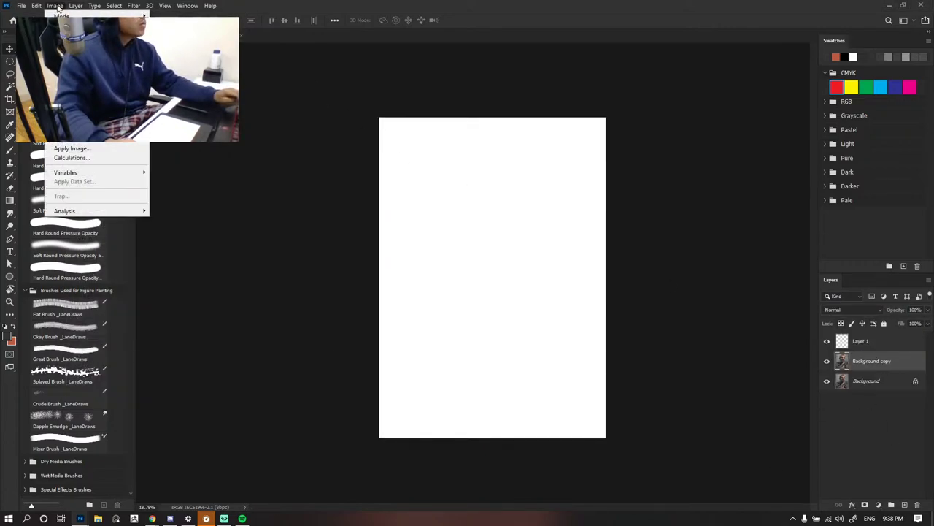
mouse_move(80, 28)
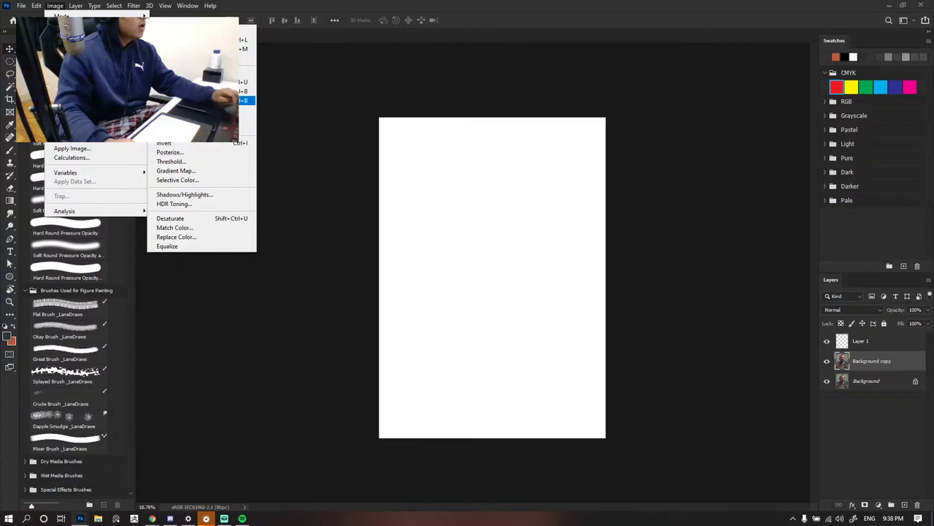
left_click(219, 100)
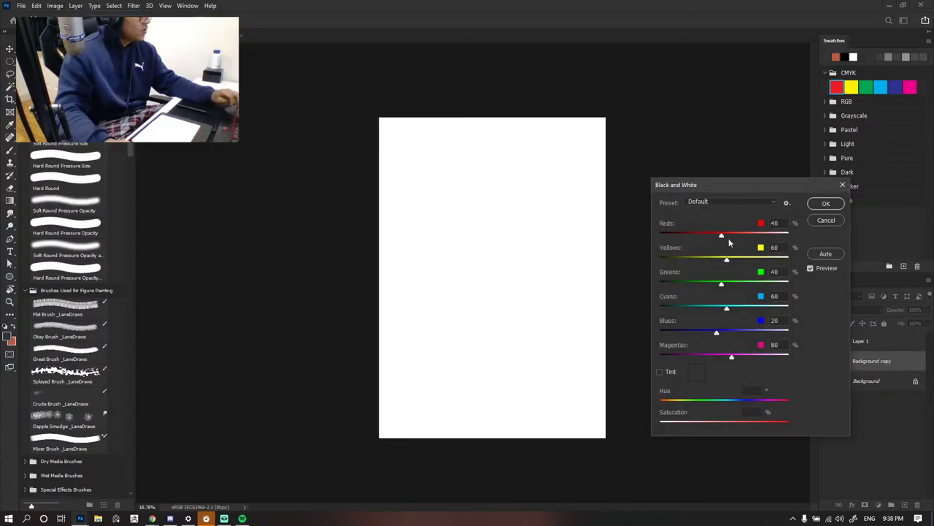
left_click(724, 235)
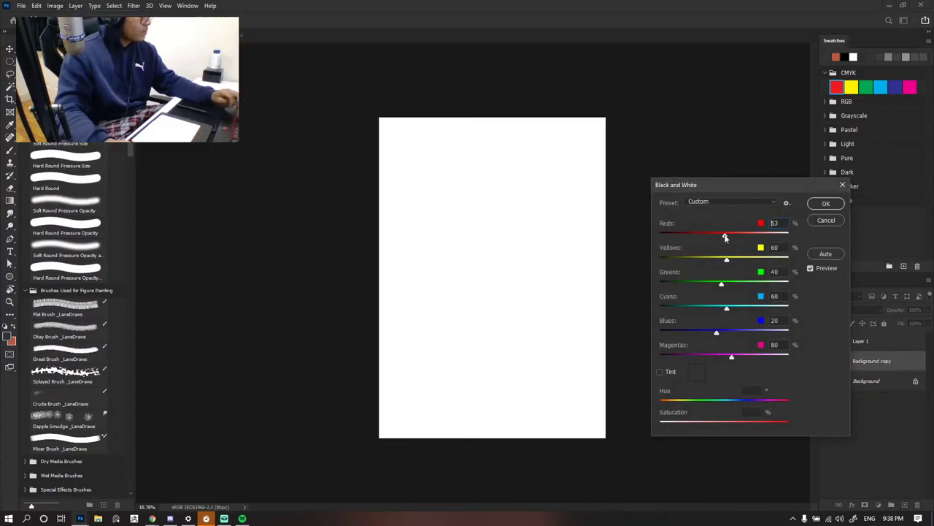
left_click(828, 206)
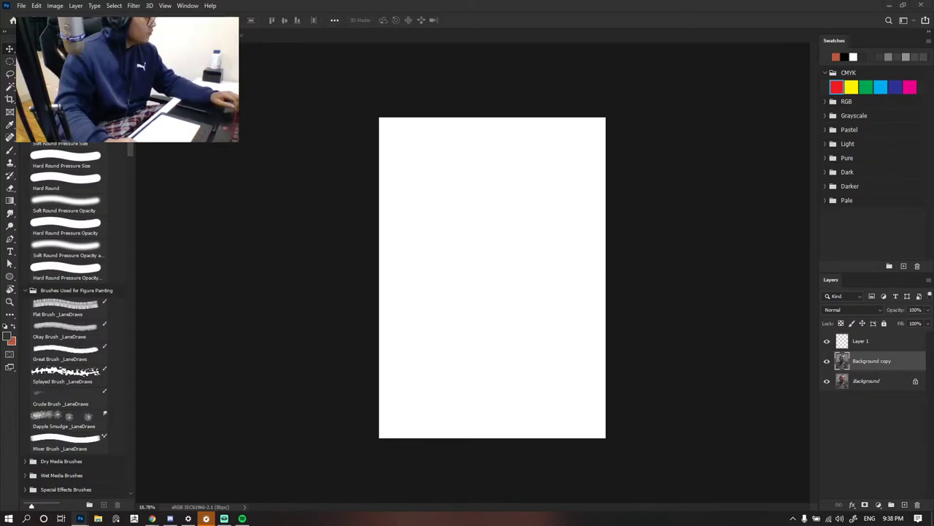
- Replace the white Layer 1 on the A4 canvas with a new empty layer
scroll(454, 280, "down", 3)
scroll(459, 279, "up", 3)
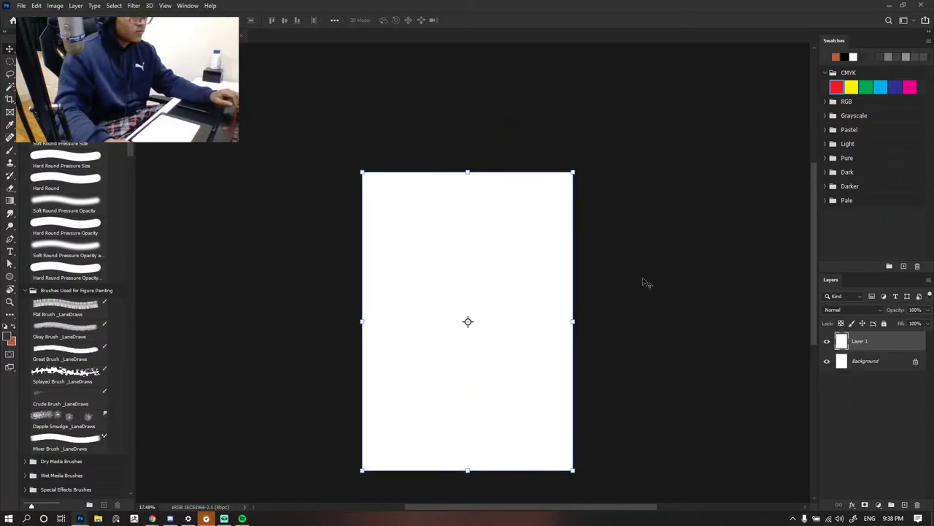
left_click(647, 281)
left_click(465, 342)
scroll(460, 339, "up", 1)
scroll(455, 336, "down", 3)
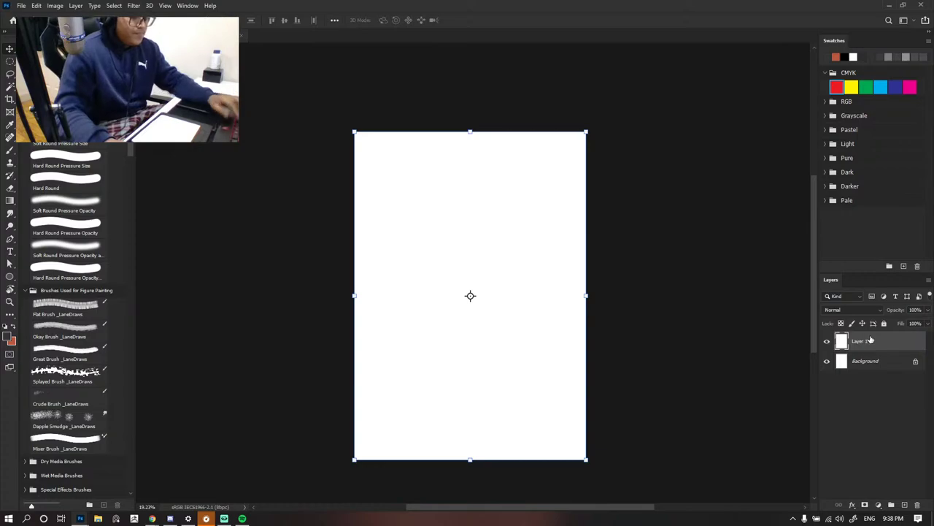
key("Delete")
left_click(904, 504)
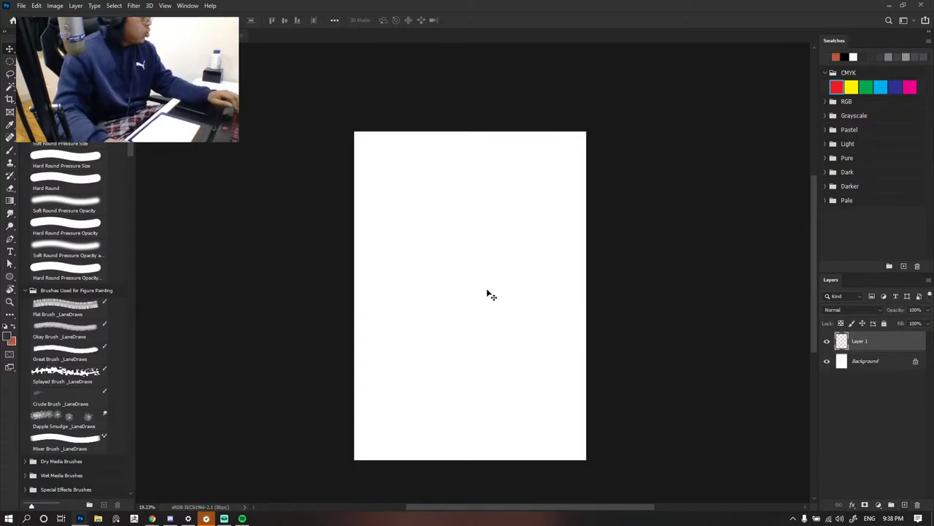
scroll(492, 294, "up", 2)
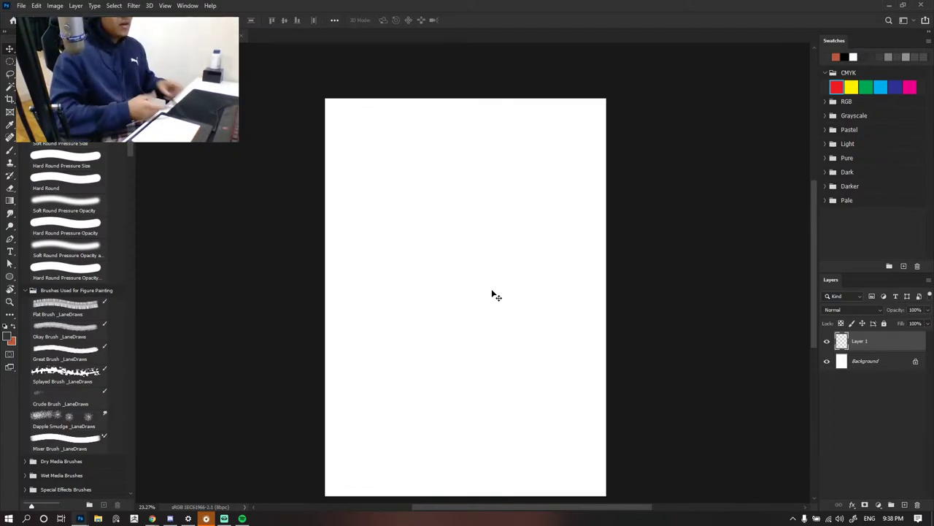
- Try dark test strokes with Flat Brush _LaneDraws on the canvas and undo them
key("b")
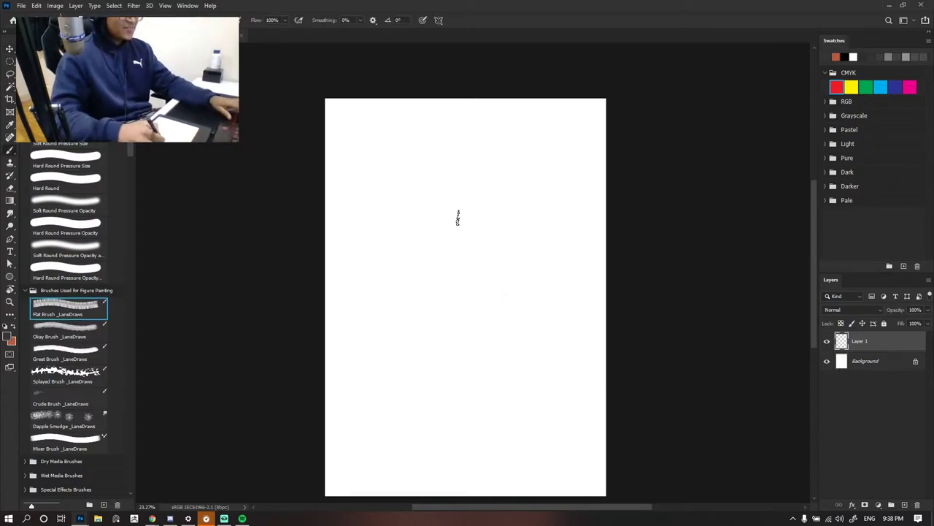
left_click_drag(441, 243, 451, 213)
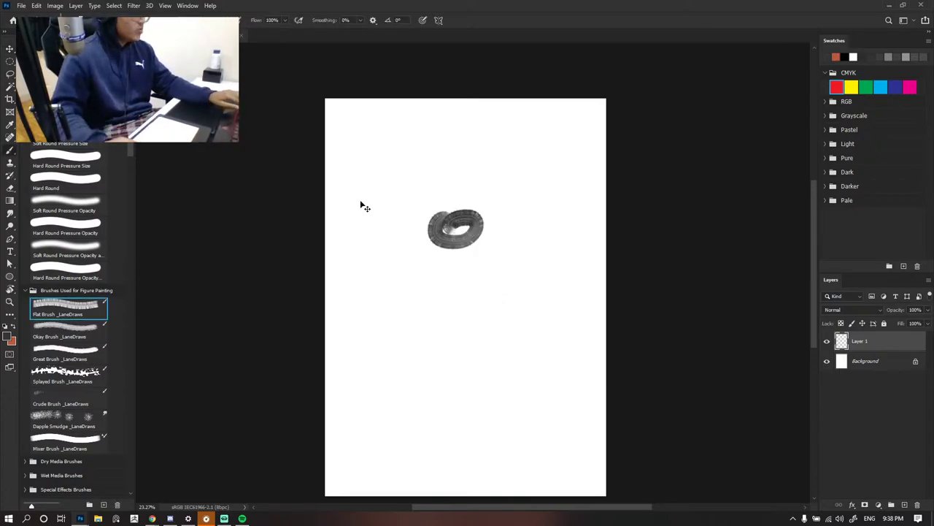
key("ctrl+z")
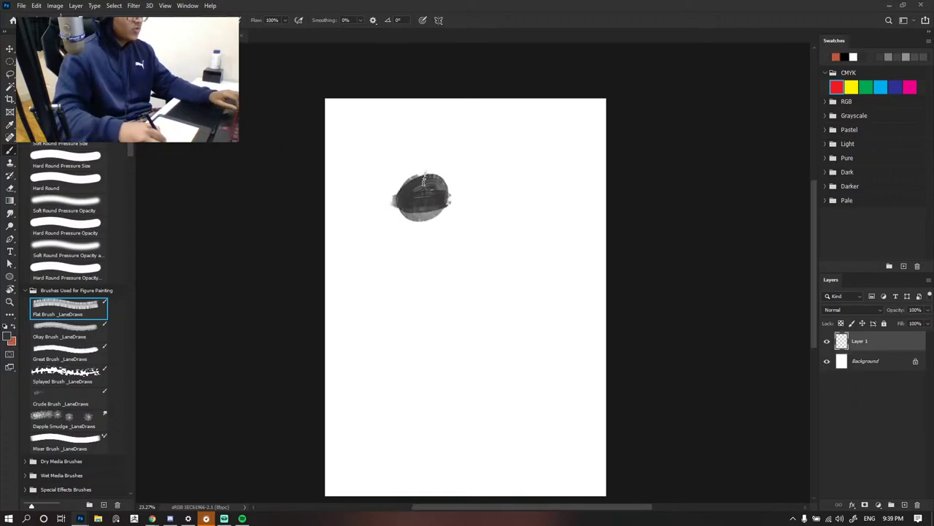
key("ctrl+z")
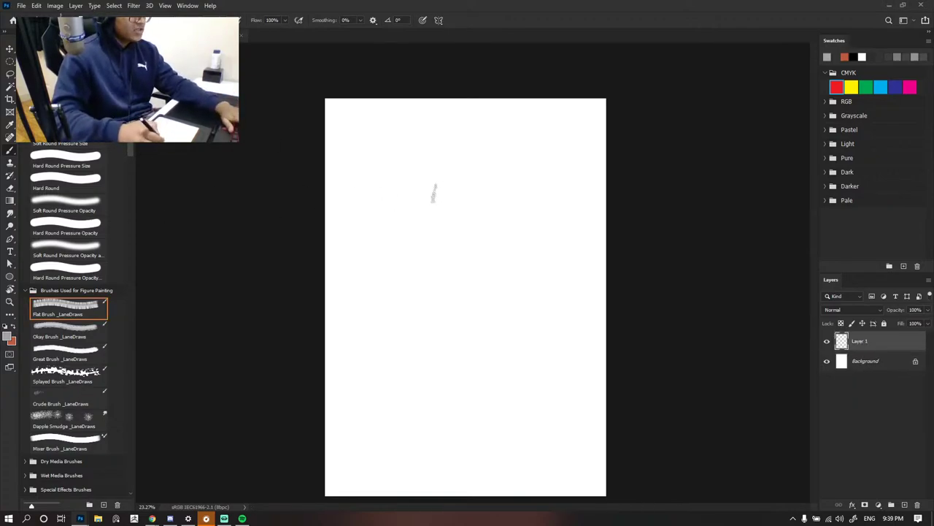
- Block in a light grey head silhouette on Layer 1 with Flat Brush _LaneDraws and rotate it slightly clockwise
mouse_move(455, 167)
left_mouse_down()
mouse_move(444, 191)
mouse_move(457, 196)
mouse_move(431, 229)
mouse_move(433, 192)
mouse_move(468, 196)
mouse_move(447, 219)
mouse_move(478, 183)
mouse_move(438, 214)
mouse_move(452, 228)
mouse_move(453, 195)
mouse_move(466, 210)
mouse_move(449, 176)
mouse_move(515, 174)
mouse_move(523, 208)
mouse_move(529, 187)
mouse_move(526, 244)
mouse_move(514, 250)
mouse_move(494, 235)
mouse_move(460, 253)
mouse_move(498, 273)
mouse_move(428, 190)
mouse_move(468, 270)
mouse_move(443, 282)
mouse_move(446, 308)
mouse_move(517, 279)
mouse_move(522, 259)
mouse_move(534, 295)
mouse_move(522, 312)
mouse_move(475, 330)
mouse_move(515, 239)
mouse_move(539, 236)
mouse_move(540, 257)
mouse_move(417, 238)
mouse_move(410, 246)
mouse_move(415, 187)
mouse_move(402, 225)
mouse_move(398, 209)
mouse_move(398, 223)
mouse_move(440, 198)
mouse_move(427, 300)
mouse_move(419, 271)
mouse_move(428, 309)
left_mouse_up()
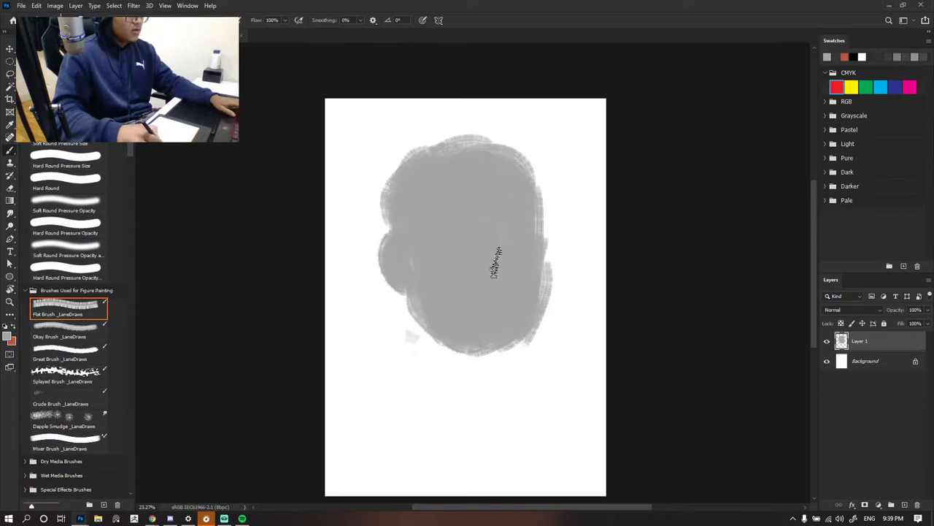
mouse_move(455, 330)
left_mouse_down()
mouse_move(457, 341)
mouse_move(516, 332)
left_mouse_up()
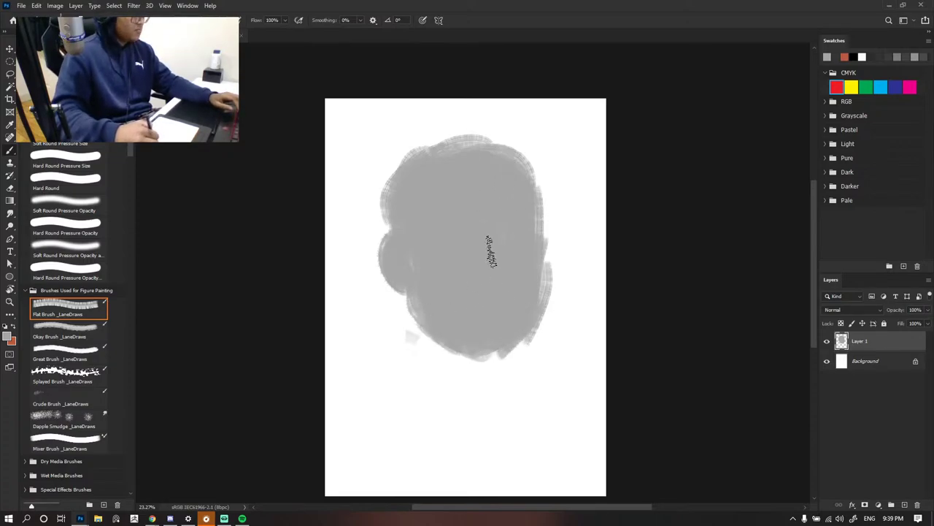
key("ctrl")
key("ctrl+t")
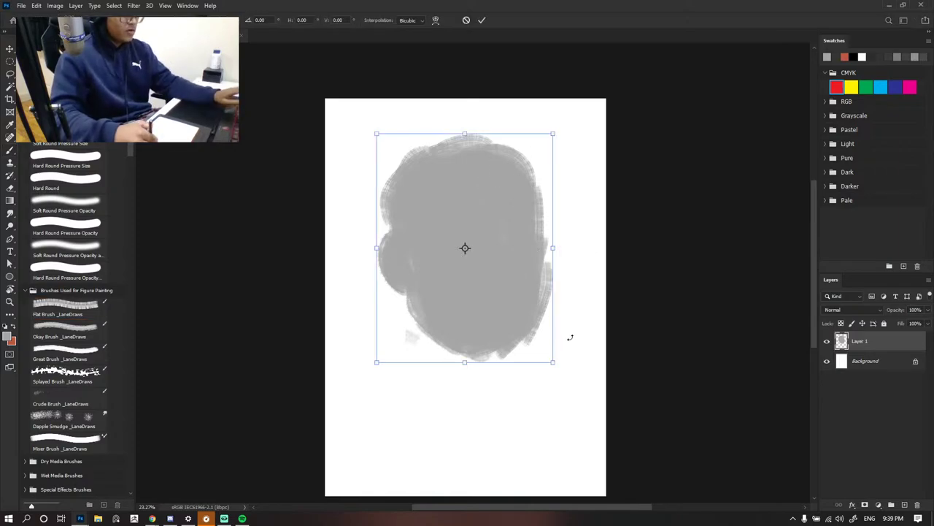
left_click_drag(578, 368, 572, 372)
key("Return")
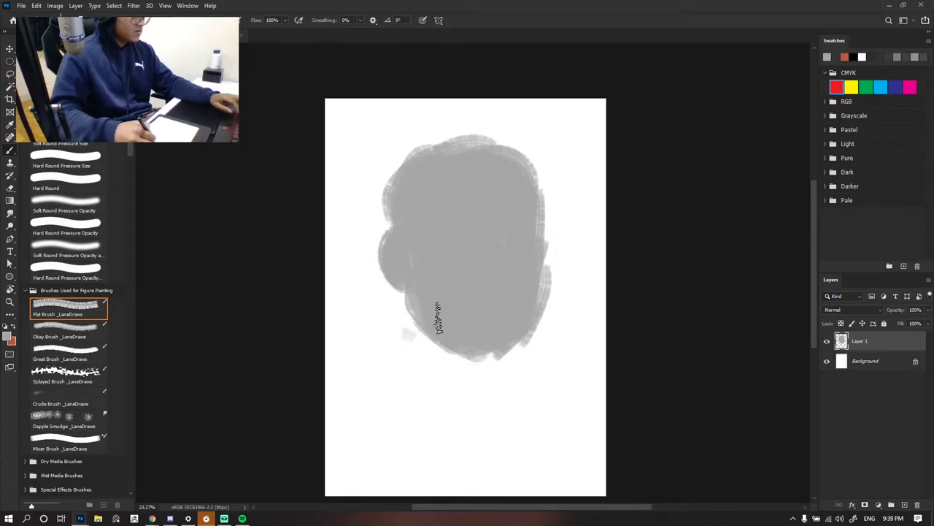
- Try grey strokes below the ear shape and along its outer edge, and undo them
left_click_drag(400, 289, 414, 326)
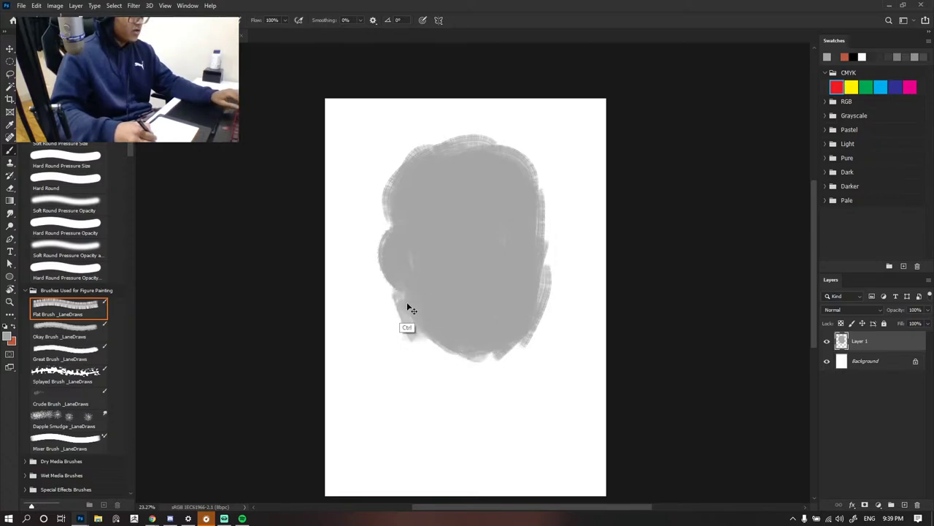
left_click_drag(403, 291, 419, 336)
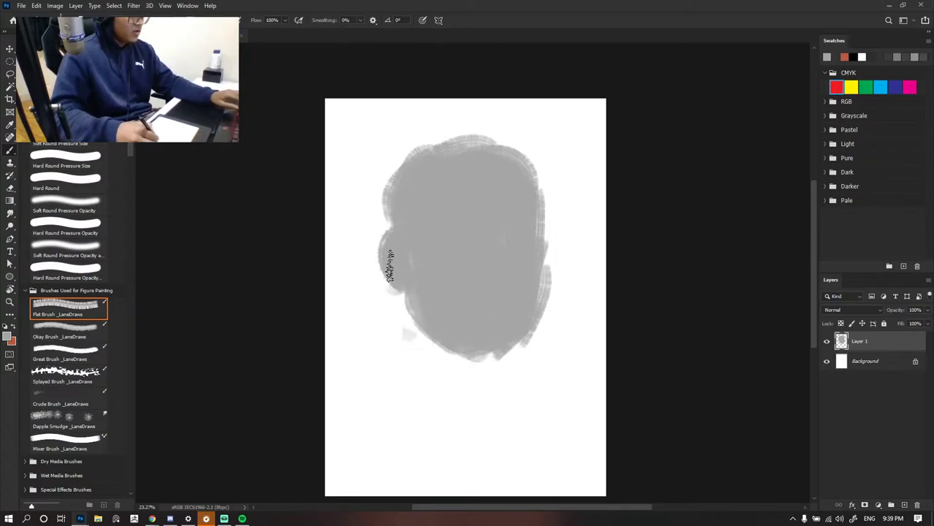
left_click_drag(393, 234, 381, 252)
key("ctrl+z")
- Refine the grey head silhouette with sampled greys, extending the ear and filling out the crown, both sides, jaw and chin
mouse_move(406, 282)
left_mouse_down()
mouse_move(386, 233)
mouse_move(392, 198)
left_mouse_up()
left_click(398, 257, "alt")
left_click(401, 230, "alt")
left_click_drag(395, 235, 402, 209)
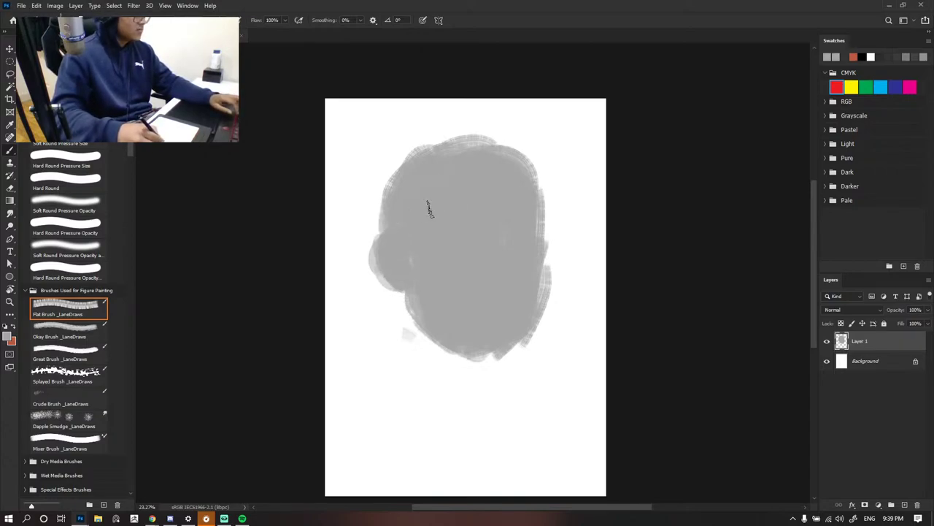
mouse_move(445, 154)
left_mouse_down()
mouse_move(511, 152)
mouse_move(544, 221)
left_mouse_up()
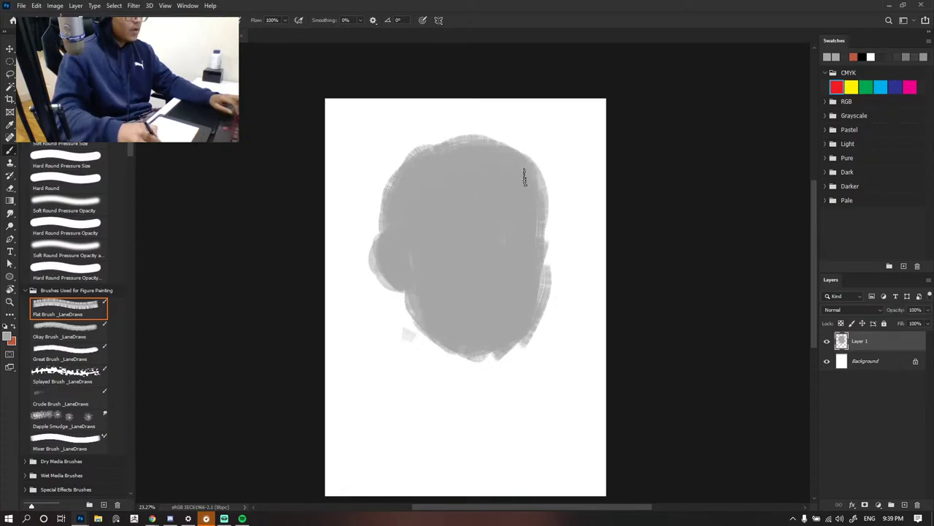
mouse_move(531, 184)
left_mouse_down()
mouse_move(538, 306)
mouse_move(535, 246)
mouse_move(541, 300)
mouse_move(548, 284)
mouse_move(525, 329)
mouse_move(412, 308)
mouse_move(412, 274)
mouse_move(439, 345)
mouse_move(503, 331)
mouse_move(518, 342)
mouse_move(545, 314)
mouse_move(501, 362)
mouse_move(509, 364)
mouse_move(474, 367)
left_mouse_up()
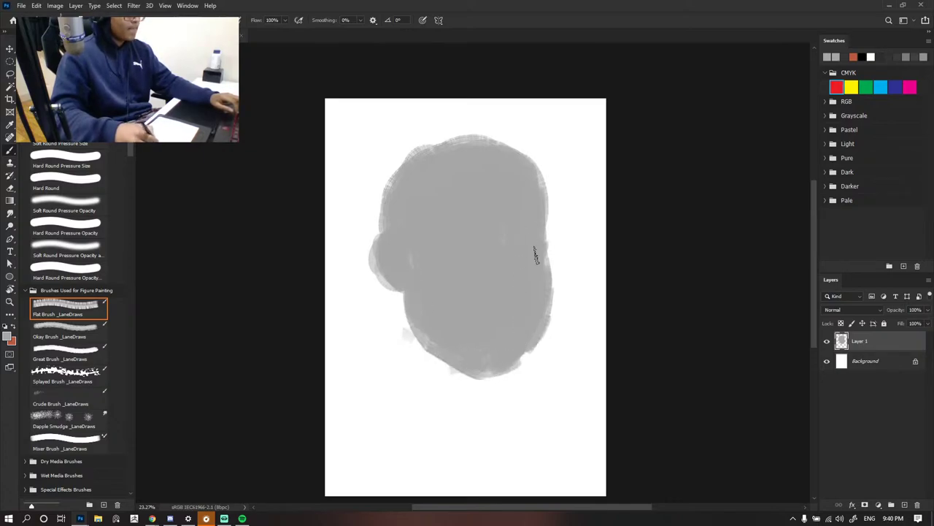
scroll(484, 257, "down", 6)
scroll(498, 259, "up", 5)
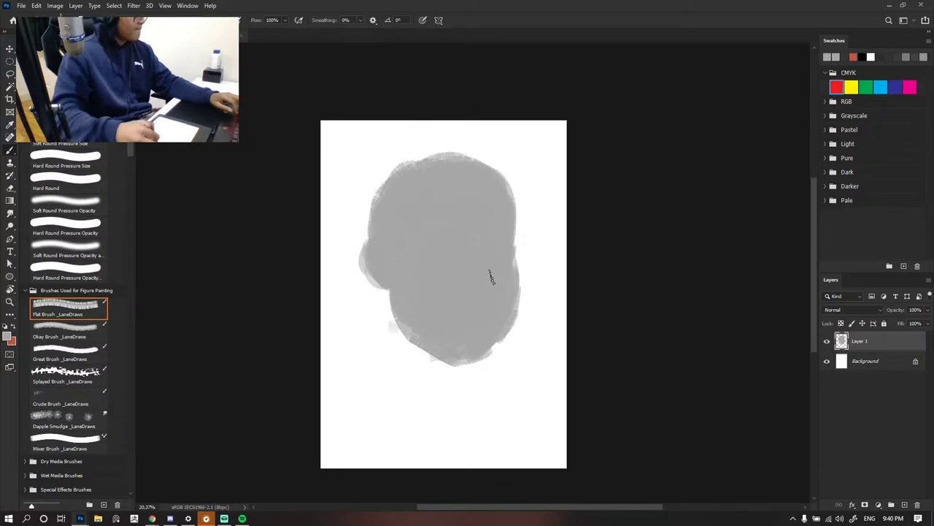
scroll(507, 271, "up", 2)
scroll(570, 278, "down", 2)
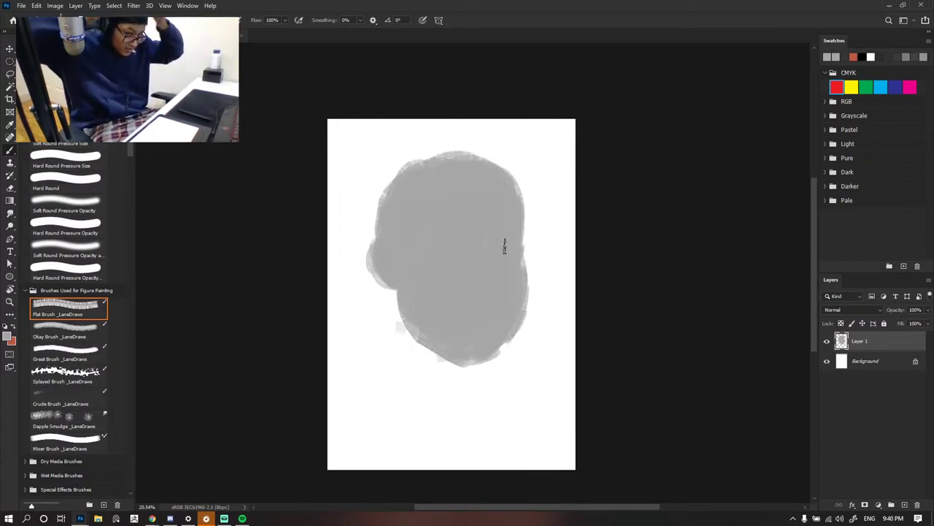
- Block in the left brow on the head silhouette with sampled dark grey strokes
scroll(467, 234, "up", 2)
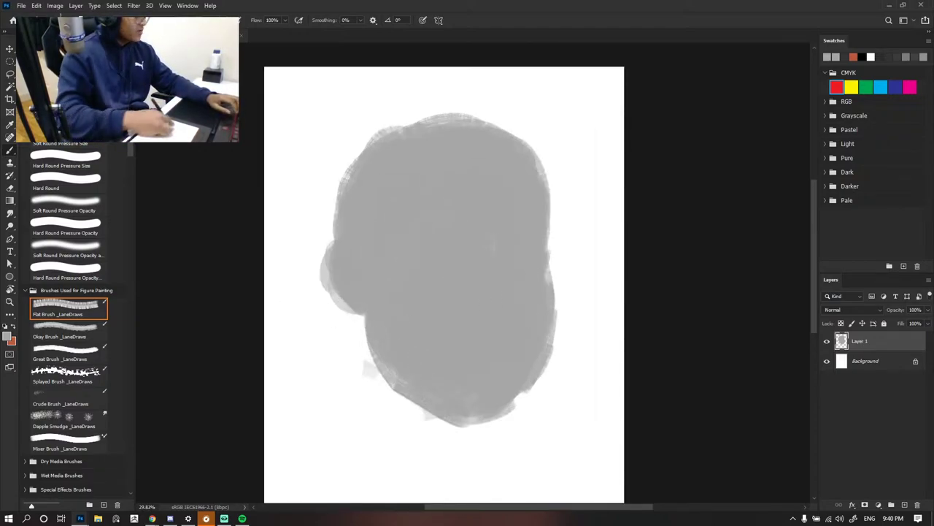
key("ctrl+Tab")
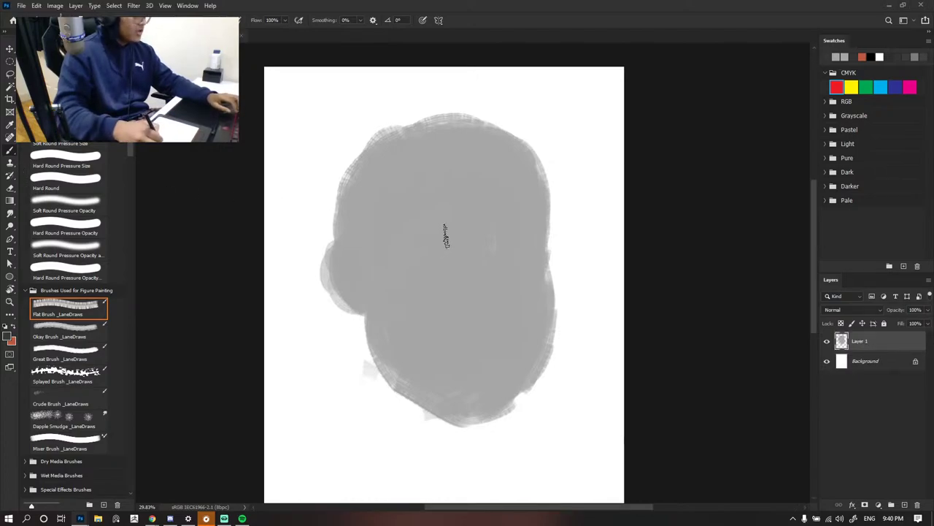
mouse_move(432, 240)
left_mouse_down()
mouse_move(391, 240)
mouse_move(448, 249)
mouse_move(377, 251)
left_mouse_up()
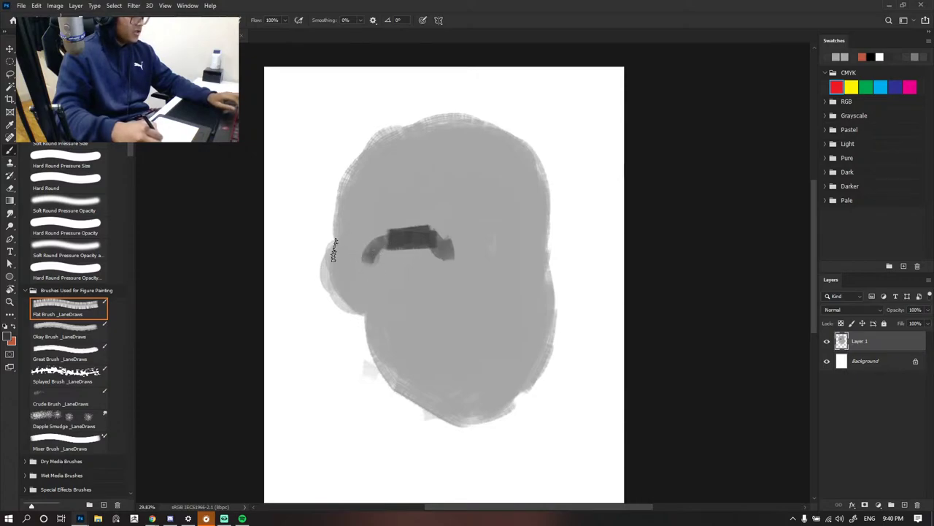
- Try a dark stroke from the ear toward the left brow and undo it
left_click_drag(328, 251, 405, 235)
key("ctrl+z")
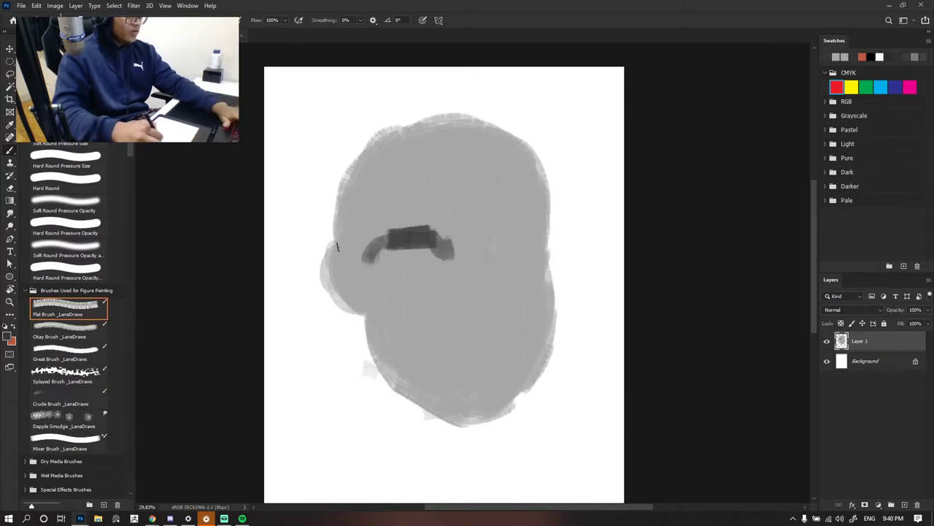
left_click(332, 246)
key("ctrl+z")
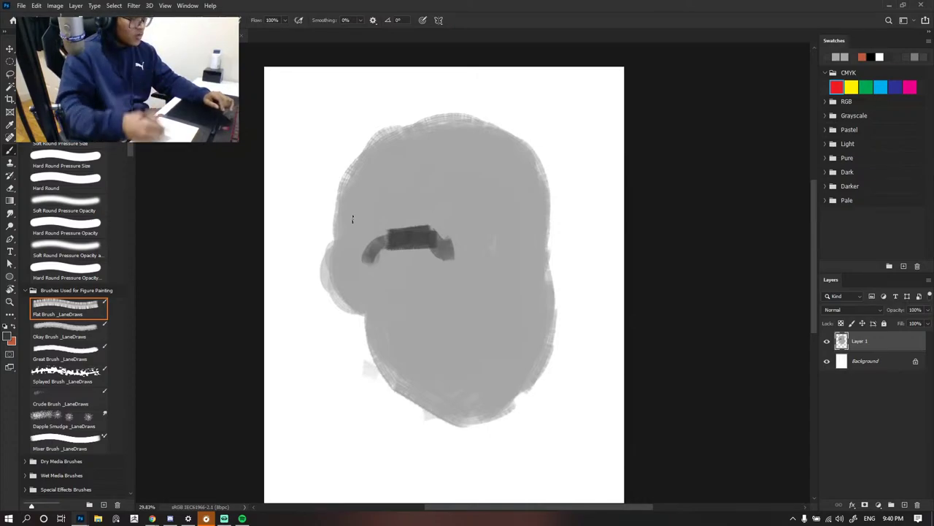
- Bring the pirate reference photo over the canvas, with a new layer above Layer 1 and CMYK red ready for guide lines
left_click_drag(0, 143, 545, 129)
left_click(730, 99)
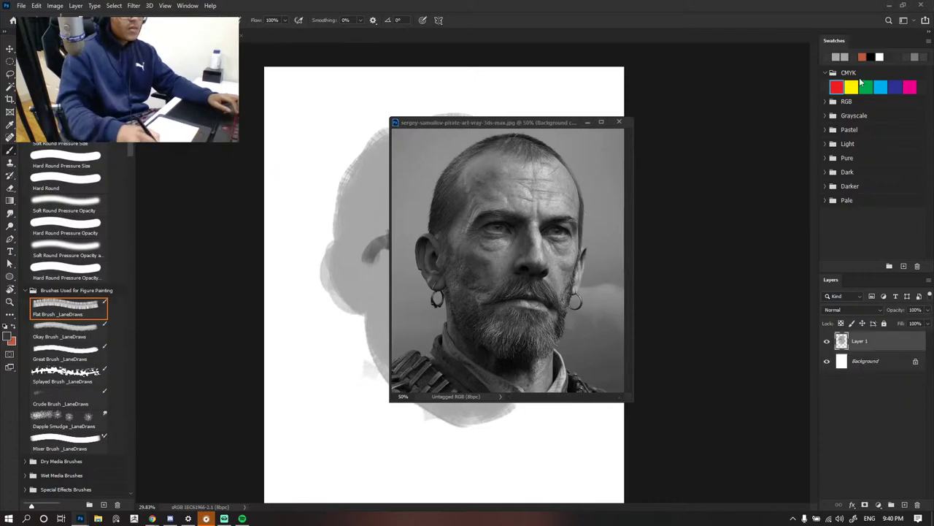
left_click(905, 506)
left_click(554, 362)
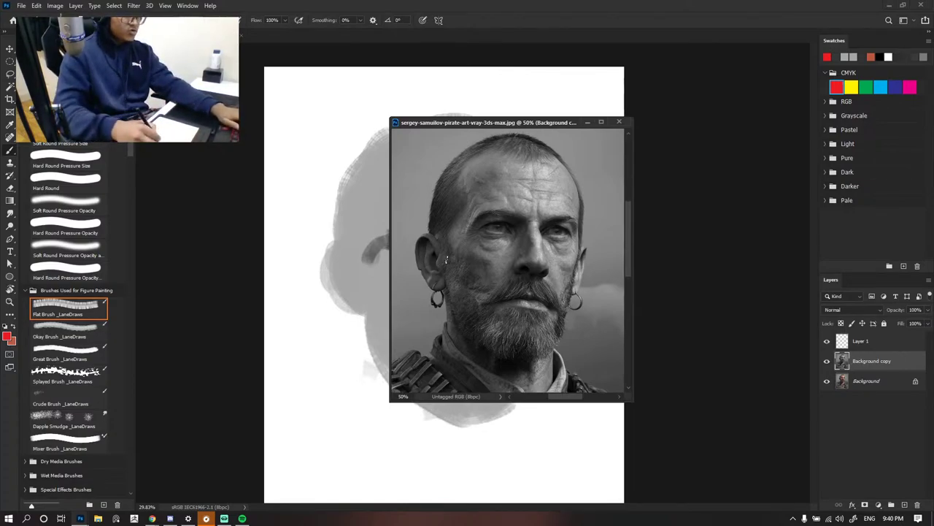
- Try red guide lines on the reference from the ear's top to the brow and from the earlobe to the nose, and undo them
left_click_drag(417, 235, 503, 208)
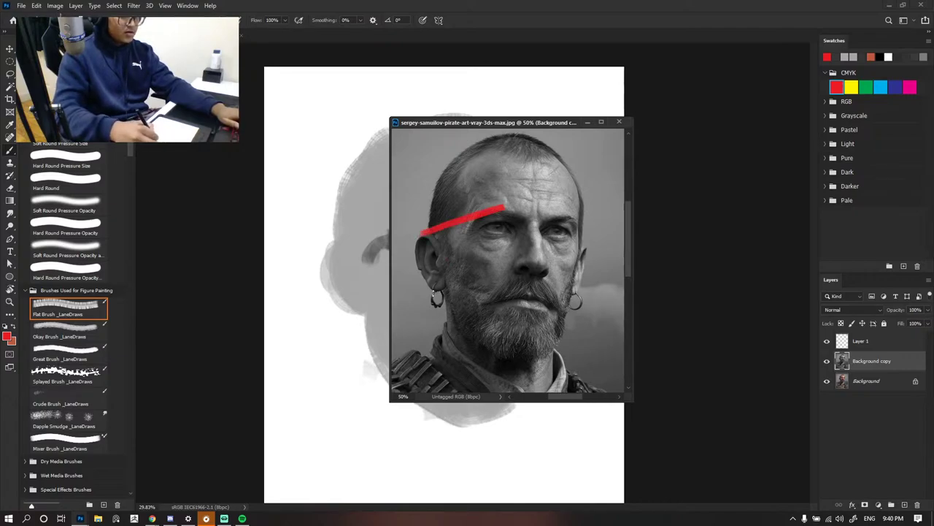
left_click_drag(437, 297, 546, 273)
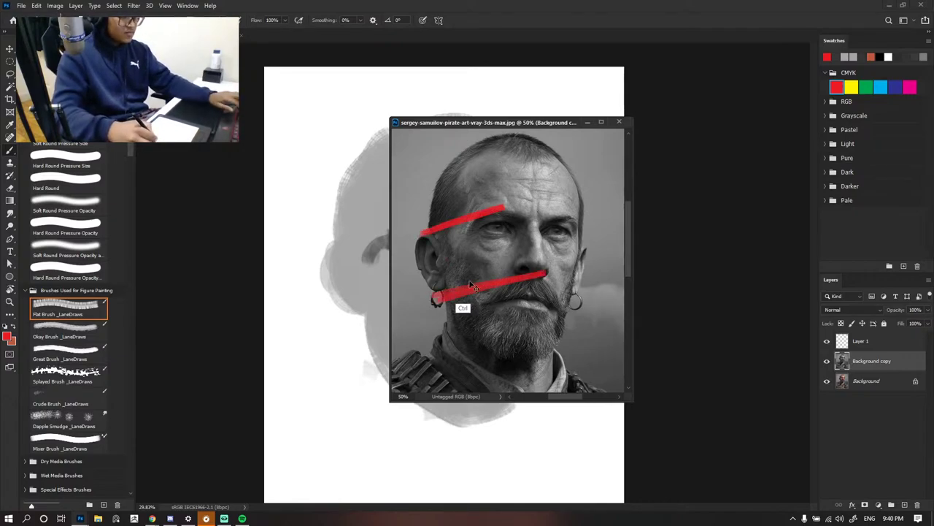
key("ctrl+z")
left_click_drag(429, 290, 539, 270)
key("ctrl+z")
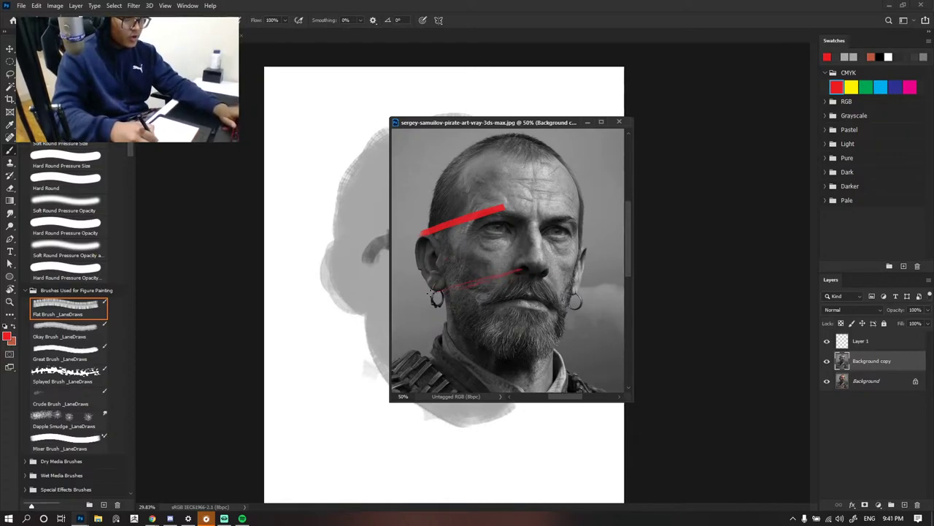
key("ctrl+z")
left_click_drag(425, 293, 526, 268)
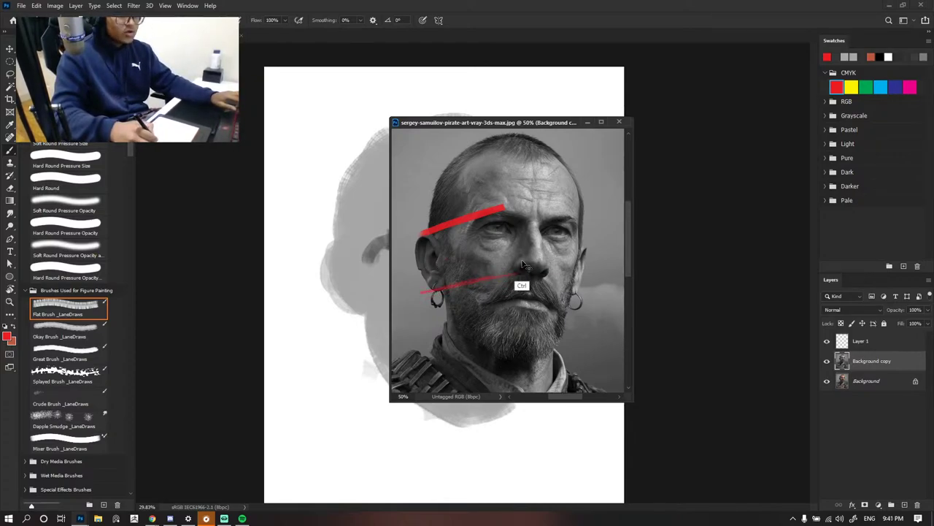
key("ctrl+z")
key("ctrl+z")
- Try lassoing and shifting the left eye in the reference photo with Free Transform, and undo the change and deselect
scroll(520, 190, "up", 4)
key("l")
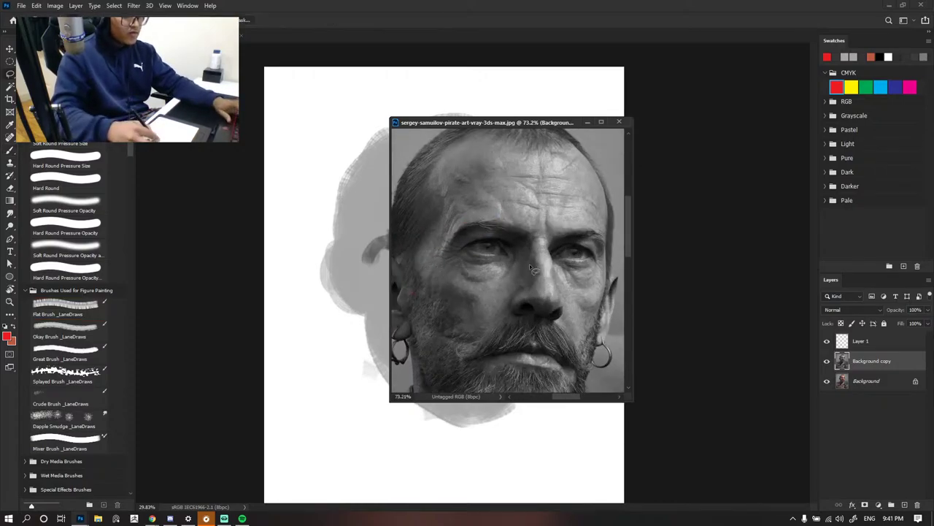
mouse_move(493, 233)
left_mouse_down()
mouse_move(513, 250)
mouse_move(500, 230)
mouse_move(485, 275)
mouse_move(497, 237)
left_mouse_up()
key("v")
key("ctrl+d")
key("l")
key("ctrl+t")
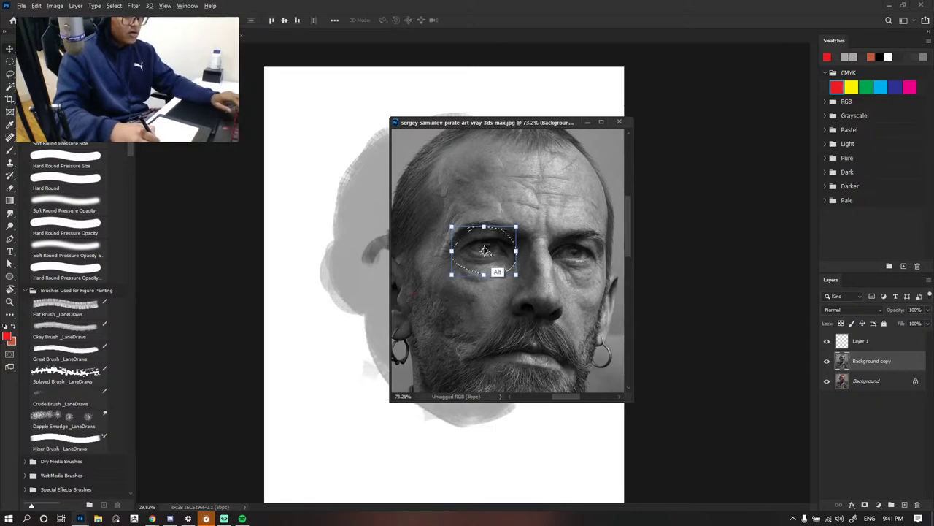
key("ctrl+z")
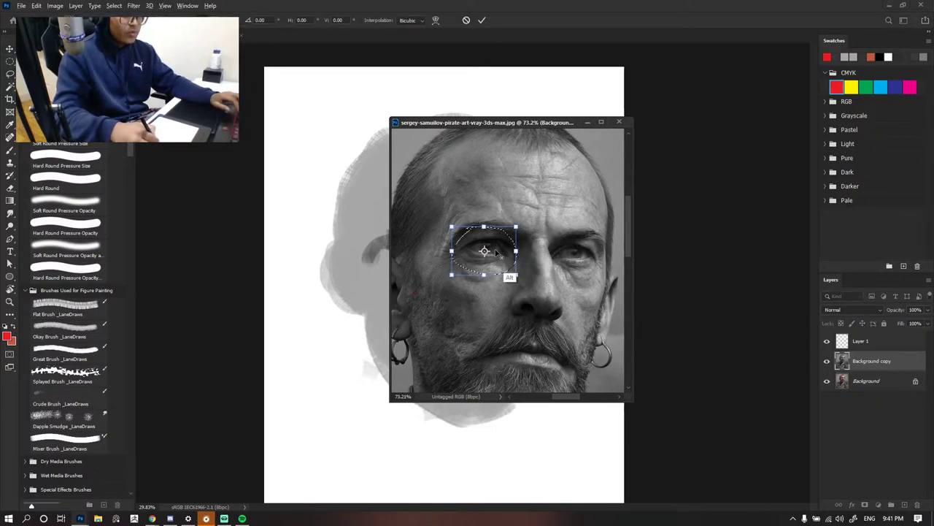
left_click_drag(485, 251, 556, 251)
key("ctrl+z")
left_click(482, 19)
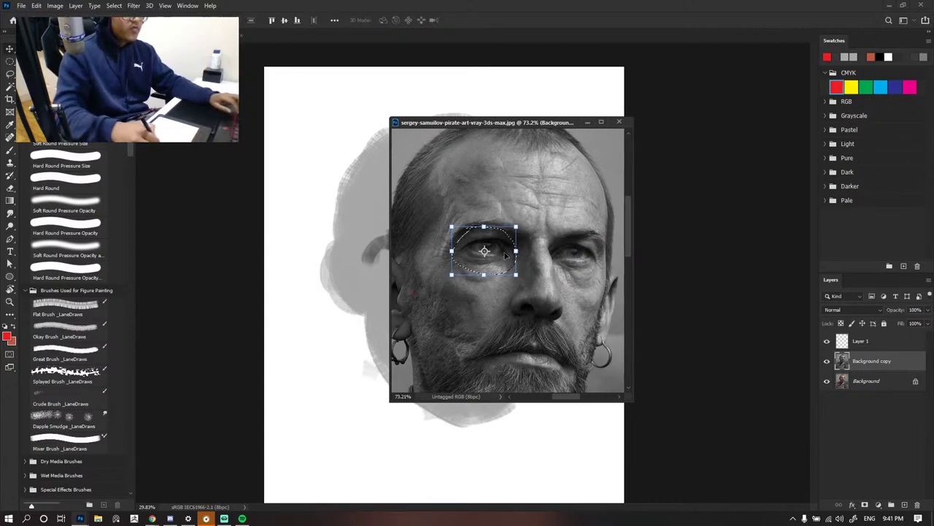
mouse_move(497, 254)
left_mouse_down()
mouse_move(553, 251)
mouse_move(536, 280)
mouse_move(560, 265)
mouse_move(485, 255)
left_mouse_up()
key("ctrl+t")
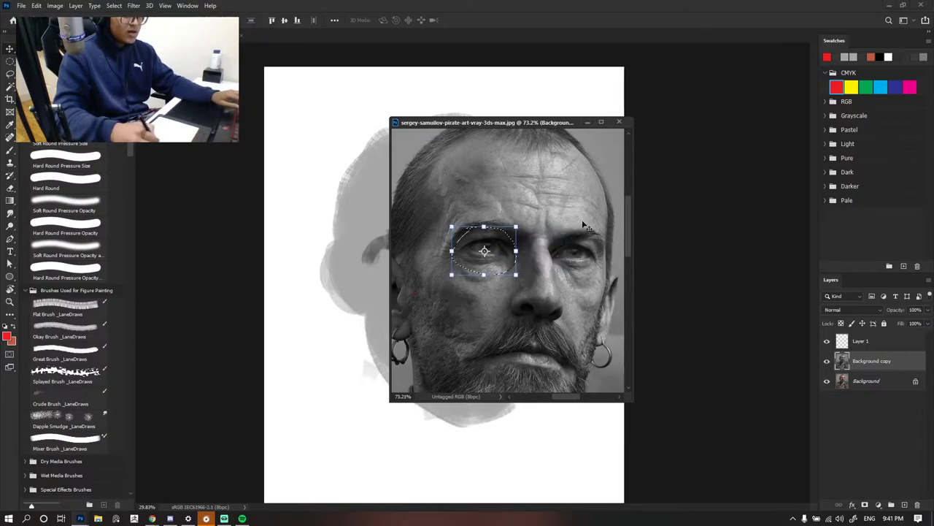
key("Return")
key("ctrl+d")
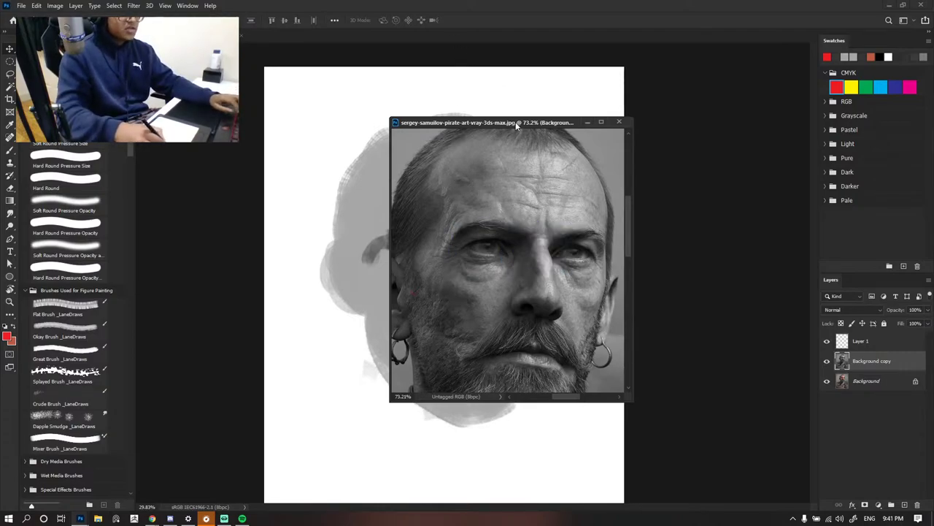
- Move the reference photo off the canvas and return to the portrait's Layer 1 with Flat Brush _LaneDraws
left_click_drag(515, 124, 0, 161)
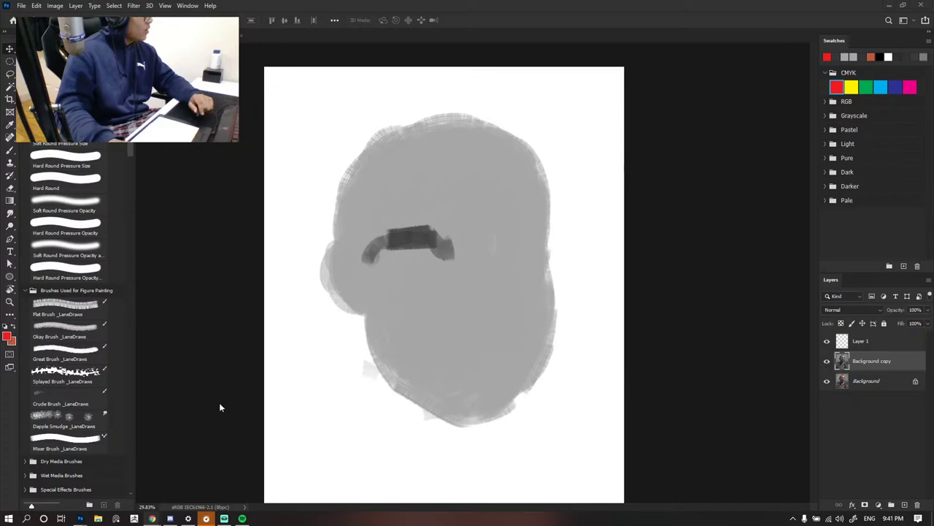
left_click(452, 402)
key("ctrl+Tab")
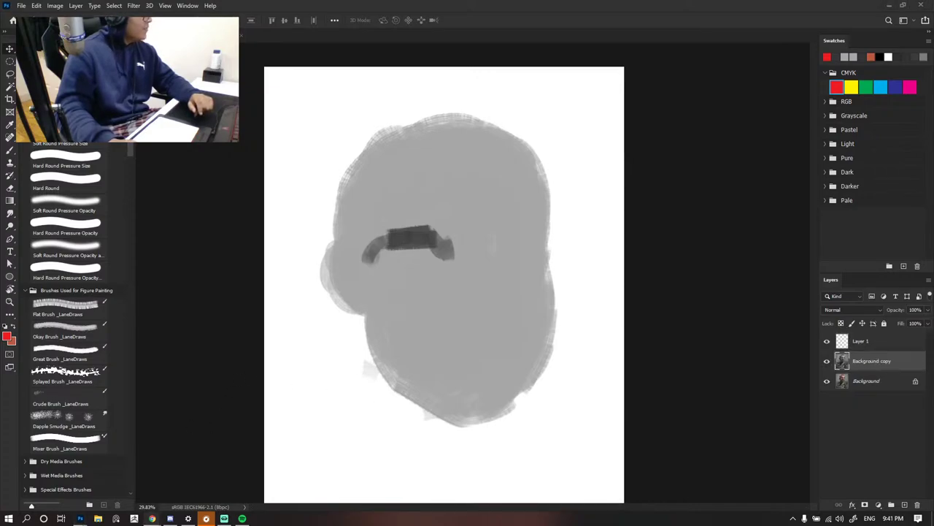
left_click(525, 271)
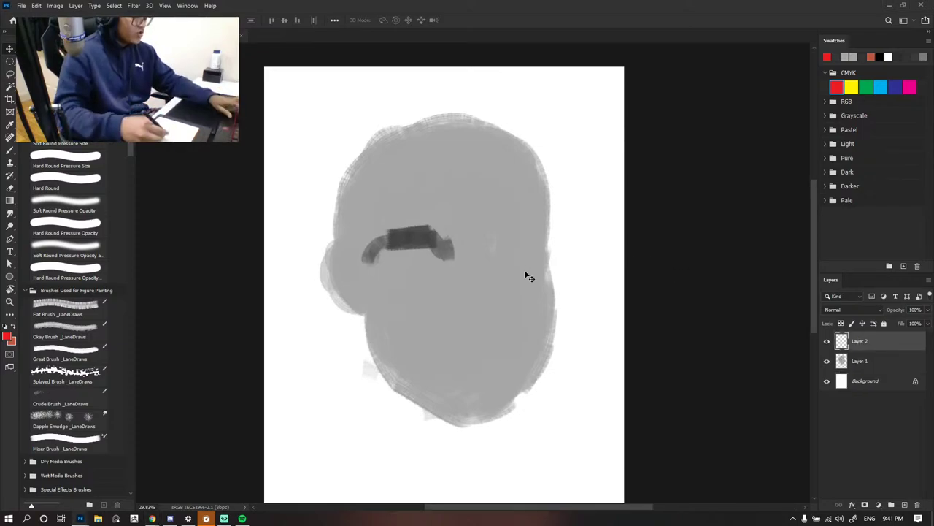
key("b")
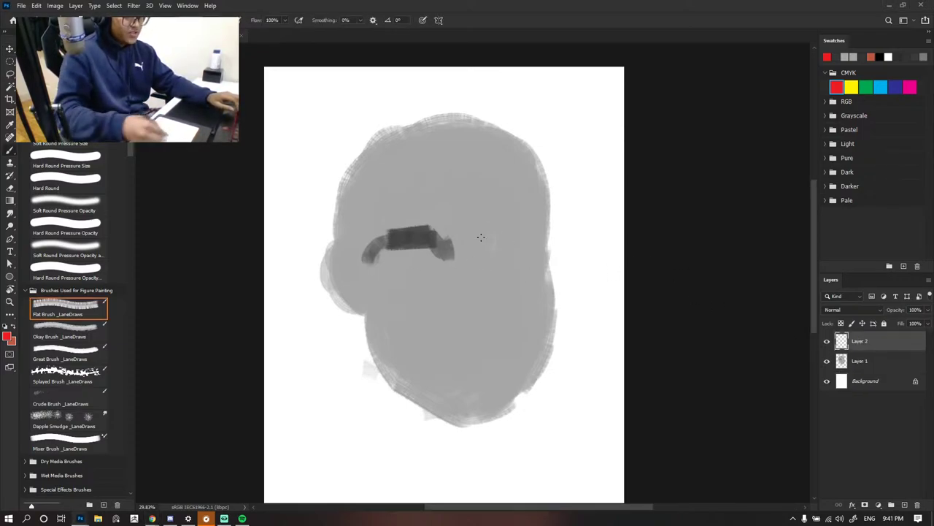
left_click(864, 361)
- Shape the left brow with sampled dark greys, curving its inner end down toward the nose and deepening its lower edge
scroll(456, 296, "down", 4)
scroll(468, 279, "up", 4)
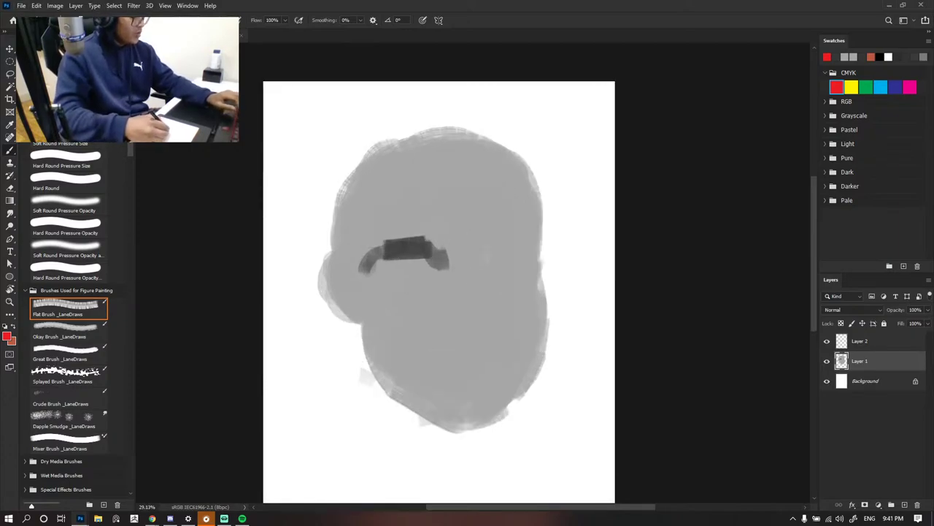
left_click(441, 256, "alt")
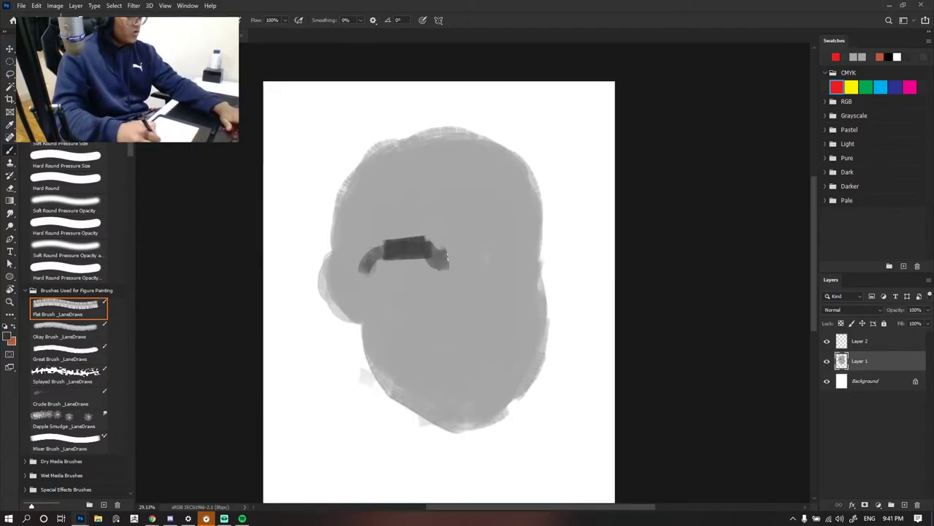
left_click_drag(442, 254, 440, 282)
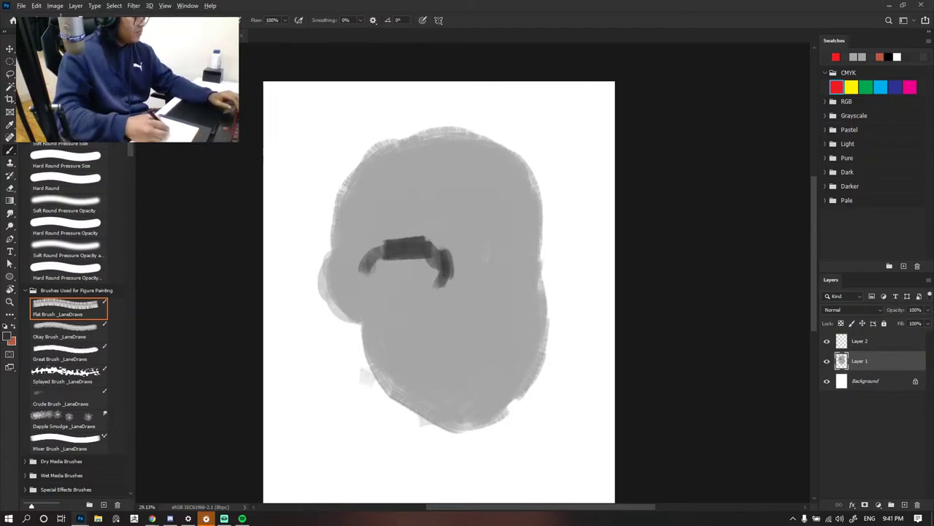
left_click(1, 224, "alt")
mouse_move(380, 258)
left_mouse_down()
mouse_move(437, 261)
mouse_move(379, 258)
left_mouse_up()
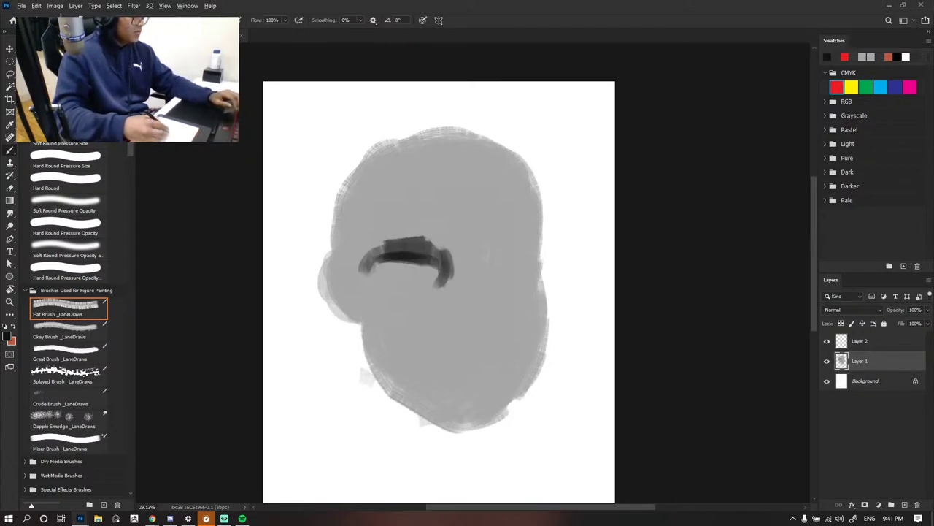
- Paint lighter greys on the nose bridge and above the left brow, and block in the right eye socket in dark grey
mouse_move(454, 257)
left_mouse_down()
mouse_move(460, 281)
mouse_move(445, 286)
left_mouse_up()
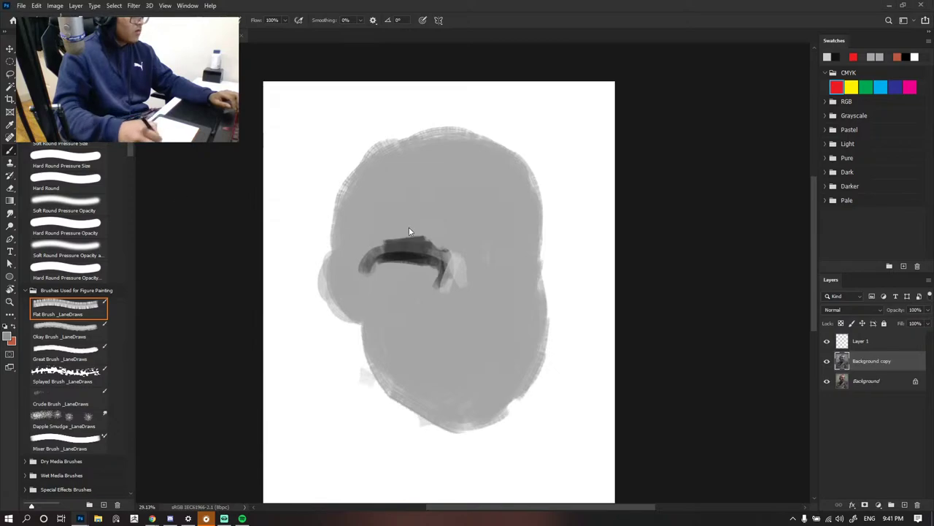
mouse_move(383, 232)
left_mouse_down()
mouse_move(457, 239)
mouse_move(481, 275)
left_mouse_up()
left_click(162, 224, "alt")
left_click(478, 255)
- Paint dark grey shadow strokes down the left side of the nose bridge, undoing unwanted strokes
mouse_move(477, 263)
left_mouse_down()
mouse_move(531, 235)
mouse_move(498, 247)
mouse_move(520, 257)
mouse_move(480, 255)
mouse_move(421, 313)
left_mouse_up()
key("ctrl+z")
key("ctrl+z")
mouse_move(453, 275)
left_mouse_down()
mouse_move(441, 295)
mouse_move(449, 292)
mouse_move(454, 316)
left_mouse_up()
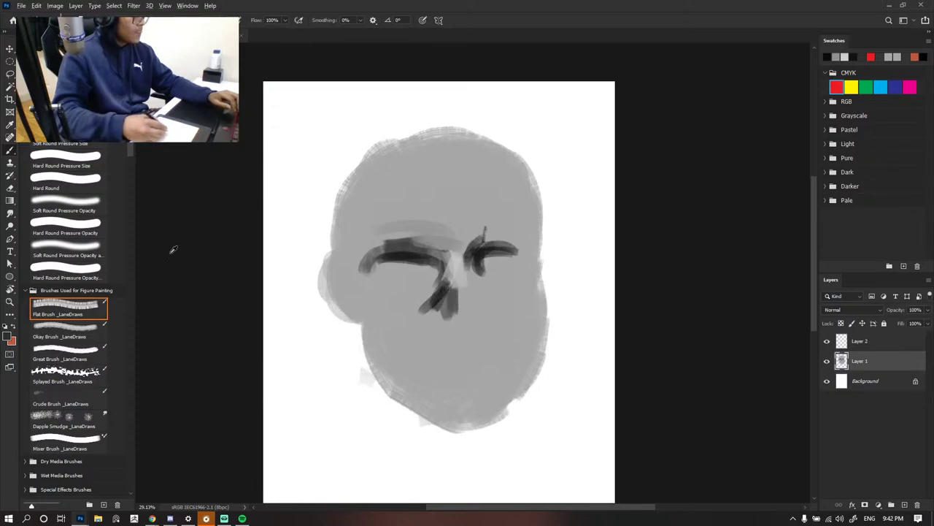
mouse_move(444, 254)
left_mouse_down()
mouse_move(427, 289)
mouse_move(439, 292)
left_mouse_up()
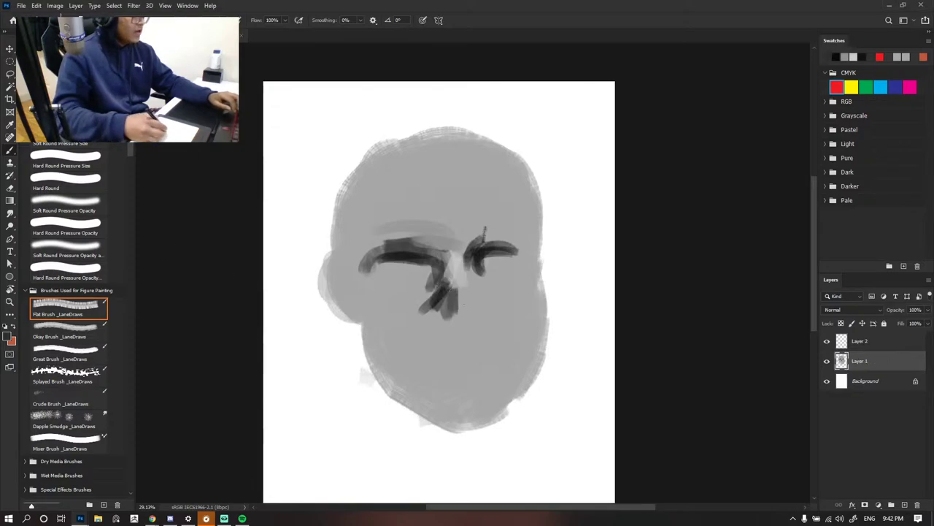
- Paint the lower rim and inner corner of the left eye socket in dark grey with the Hard Round Pressure Opacity... brush
left_click(63, 271)
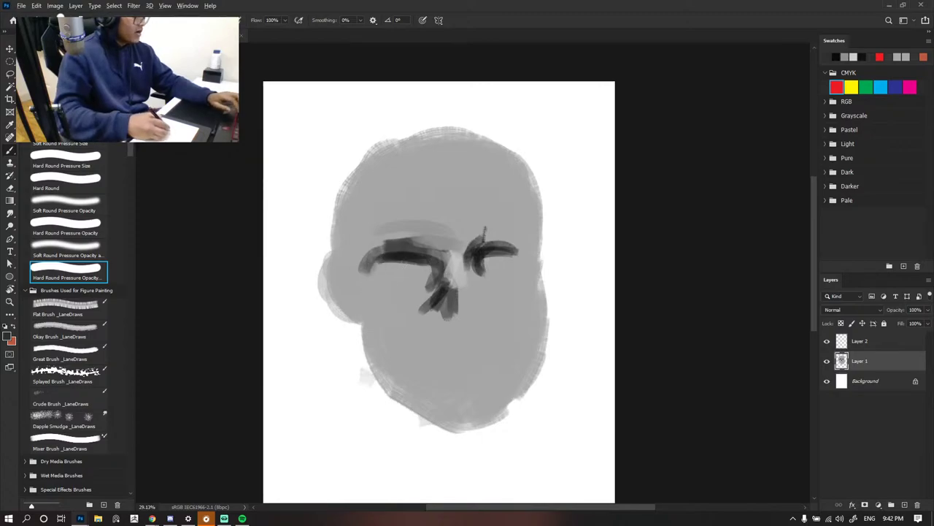
mouse_move(369, 270)
left_mouse_down()
mouse_move(423, 289)
mouse_move(433, 282)
left_mouse_up()
left_click(438, 293, "alt")
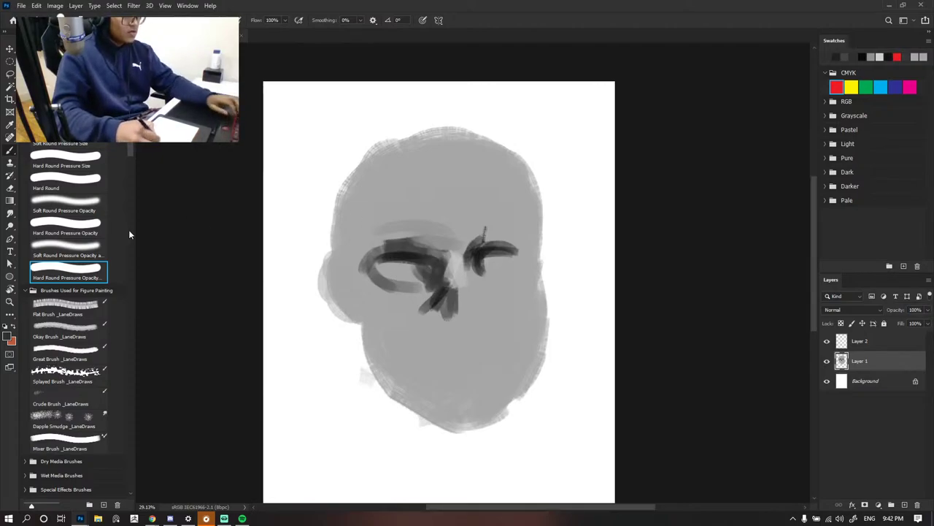
- Extend the nose shadow downward and block in the nostril and underside of the nose with sampled dark greys
left_click(440, 303, "alt")
mouse_move(460, 289)
left_mouse_down()
mouse_move(460, 313)
mouse_move(430, 343)
left_mouse_up()
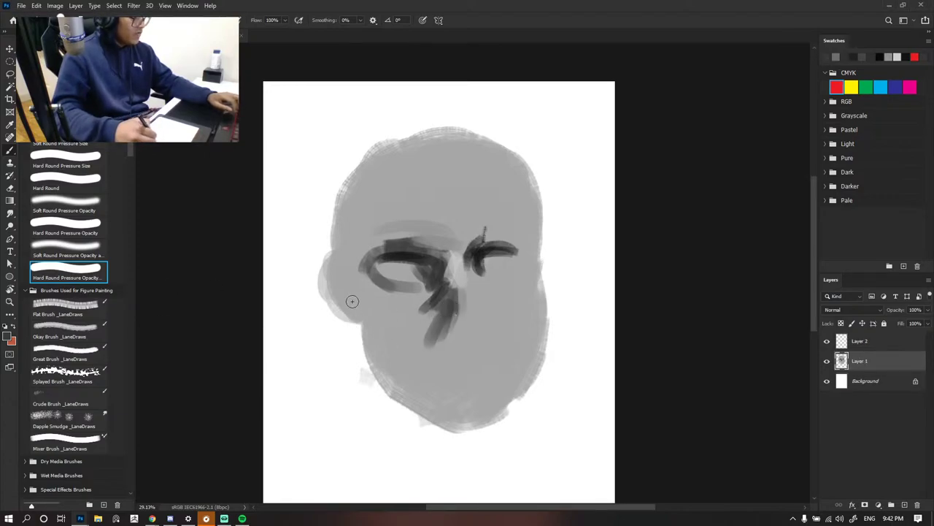
mouse_move(450, 330)
left_mouse_down()
mouse_move(465, 337)
mouse_move(460, 342)
mouse_move(486, 327)
left_mouse_up()
left_click(455, 337, "alt")
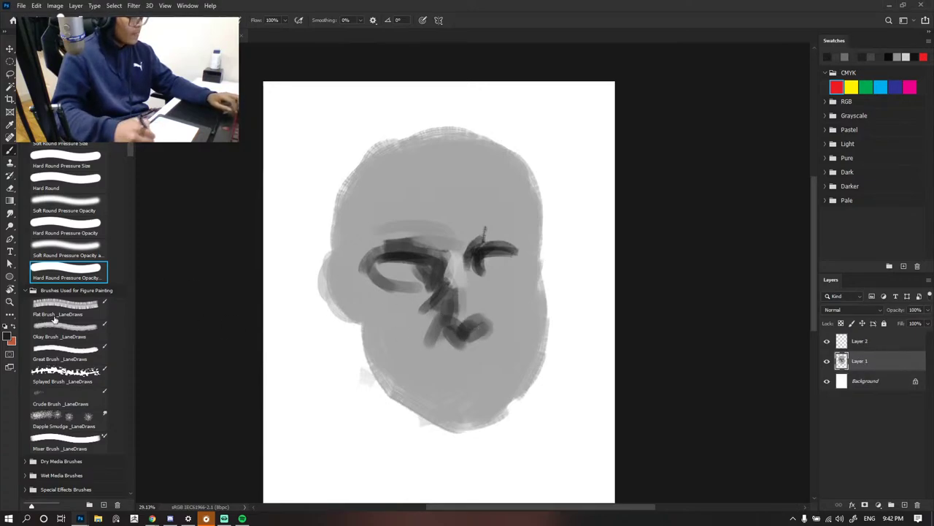
left_click(471, 312, "alt")
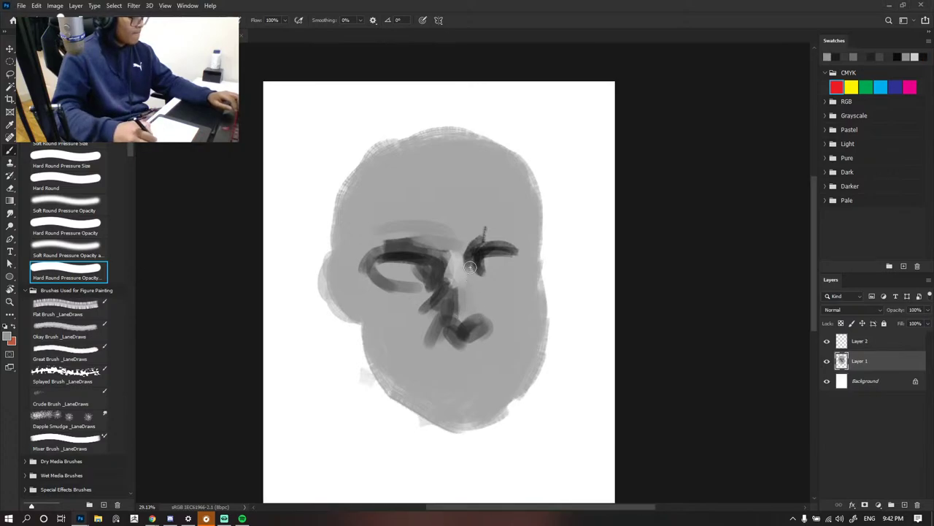
- Sample greys from the black-and-white pirate photo and block in the shadow along the left side of the nose and adjoining cheek
left_click(477, 322, "alt")
key("ctrl+Tab")
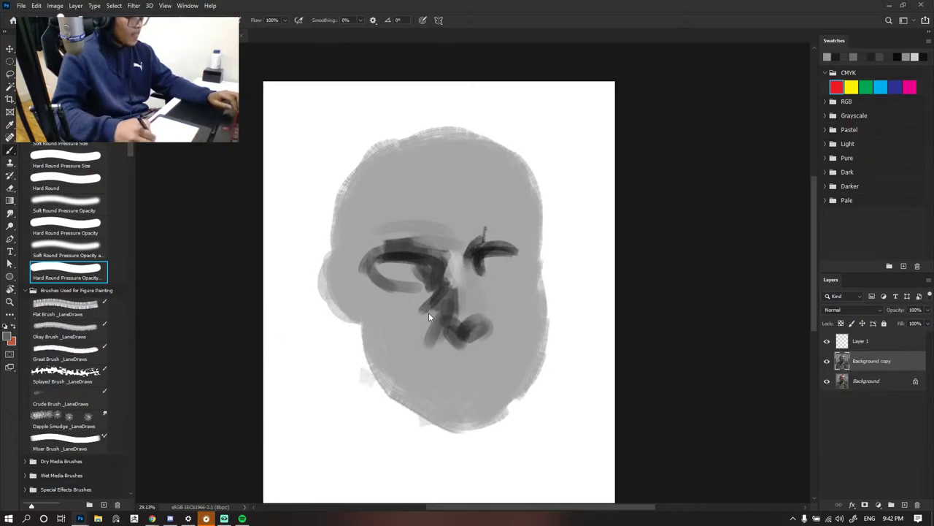
key("ctrl+shift+z")
key("ctrl+shift+z")
key("ctrl+shift+z")
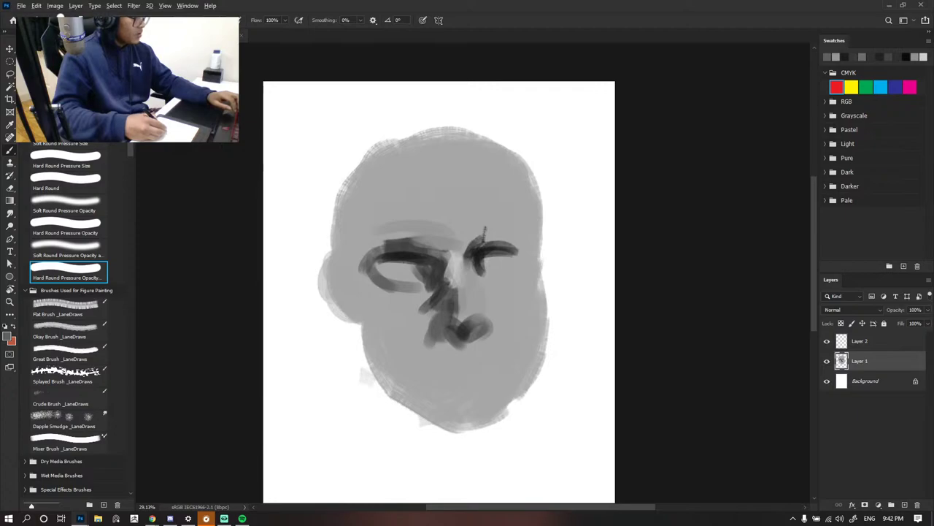
left_click(451, 292, "alt")
left_click_drag(458, 290, 427, 314)
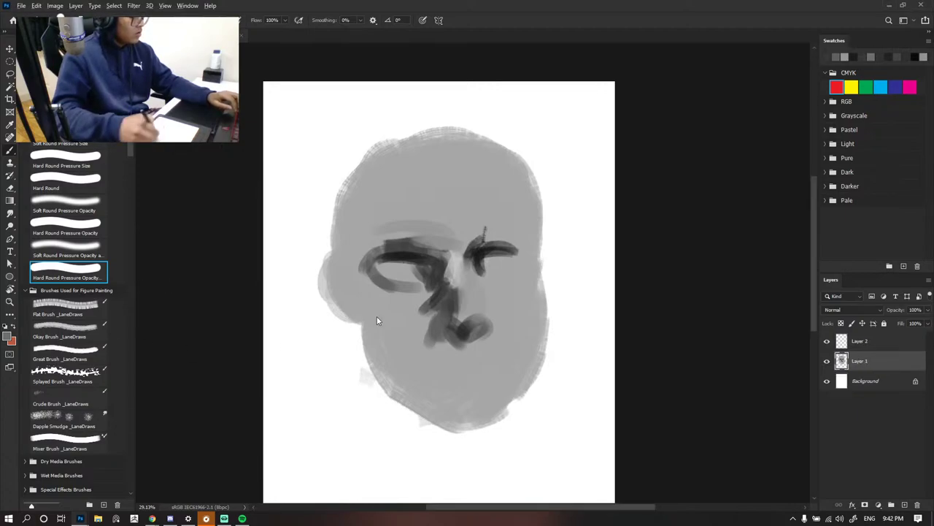
left_click(438, 281, "alt")
left_click_drag(438, 283, 413, 330)
left_click(431, 289, "alt")
left_click_drag(437, 268, 447, 291)
- Extend the left eye socket's outer corner and darken its inner corner and upper rim with sampled dark greys
scroll(485, 286, "down", 4)
scroll(539, 298, "down", 3)
scroll(522, 295, "up", 7)
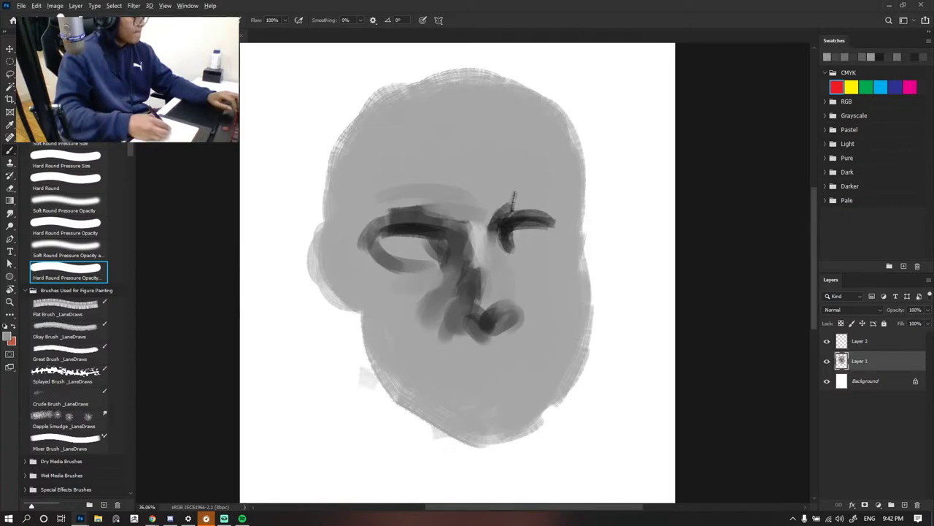
left_click_drag(433, 226, 345, 259)
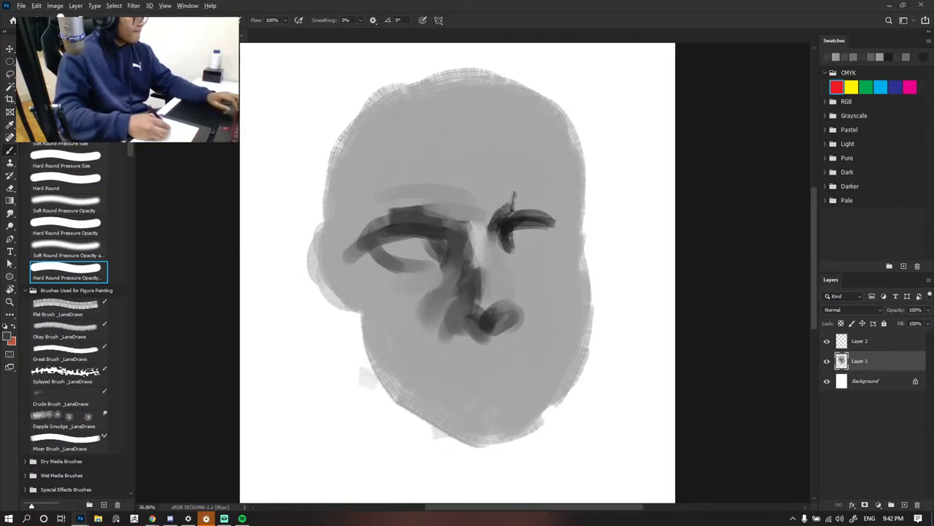
left_click(158, 240, "alt")
mouse_move(443, 243)
left_mouse_down()
mouse_move(454, 265)
mouse_move(405, 224)
mouse_move(446, 242)
mouse_move(451, 279)
left_mouse_up()
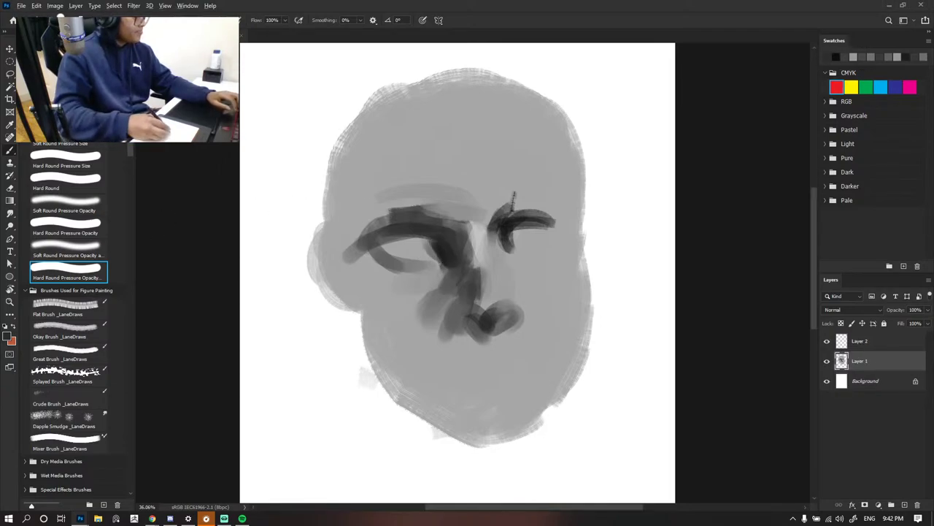
left_click(447, 247, "alt")
mouse_move(441, 230)
left_mouse_down()
mouse_move(390, 226)
mouse_move(365, 249)
left_mouse_up()
- Block in the dark temple and outer cheek shadow beside the left eye, and shade the area under the eye in grey
left_click(374, 238, "alt")
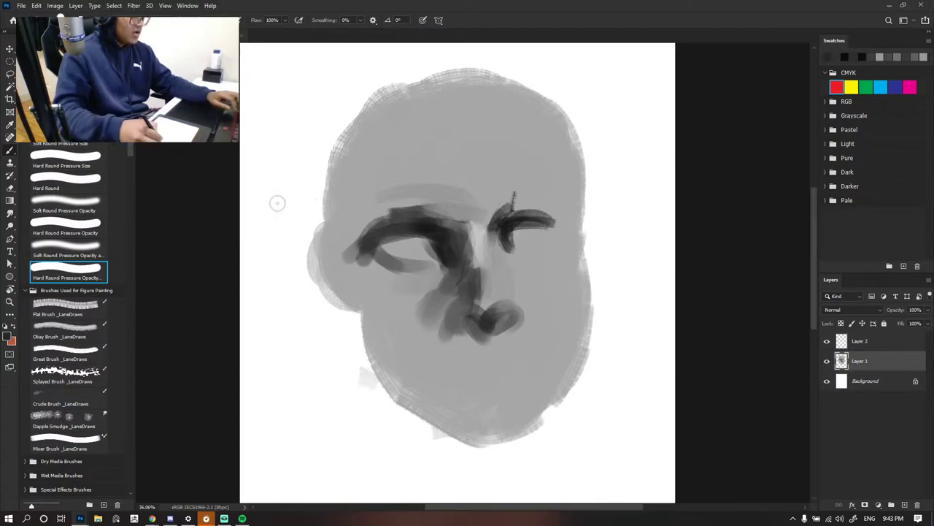
mouse_move(381, 250)
left_mouse_down()
mouse_move(369, 303)
mouse_move(365, 255)
mouse_move(348, 274)
mouse_move(349, 240)
left_mouse_up()
left_click(369, 242, "alt")
mouse_move(394, 191)
left_mouse_down()
mouse_move(343, 252)
mouse_move(350, 234)
left_mouse_up()
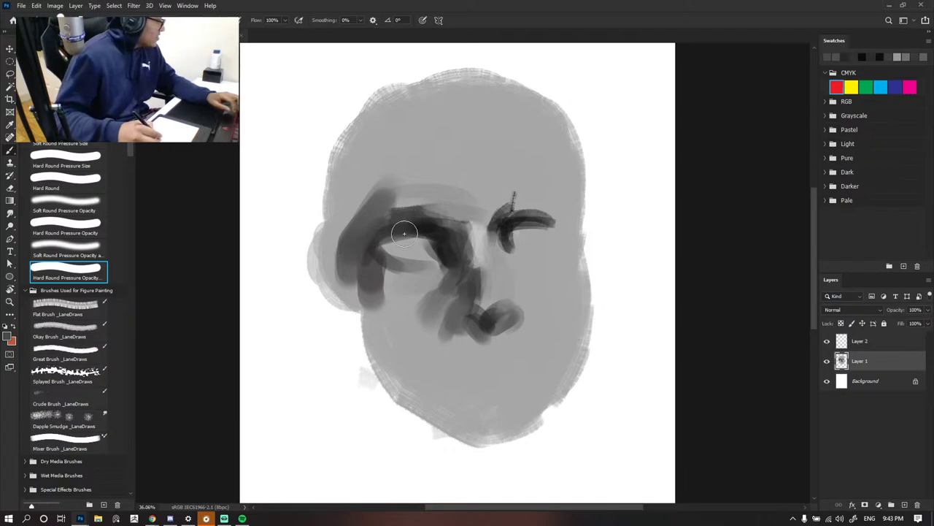
left_click_drag(431, 240, 447, 260)
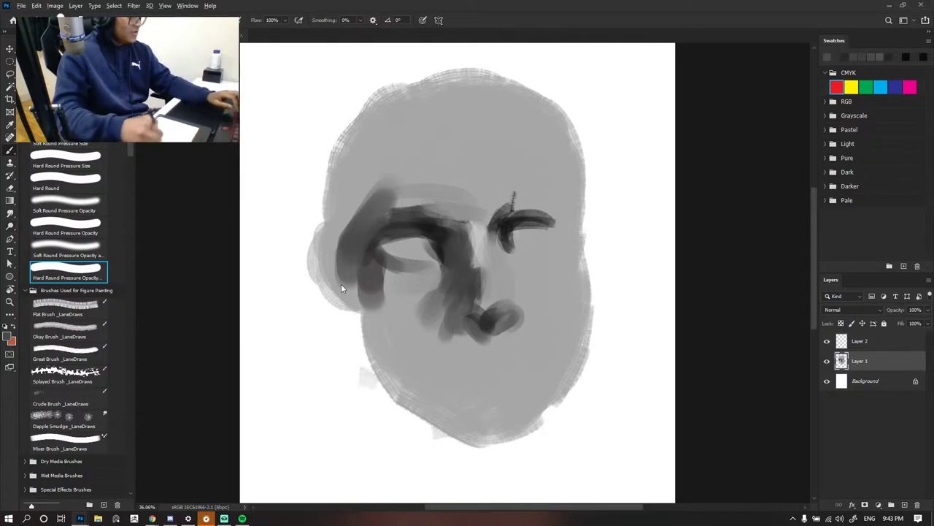
mouse_move(379, 254)
left_mouse_down()
mouse_move(418, 268)
mouse_move(415, 280)
mouse_move(428, 277)
left_mouse_up()
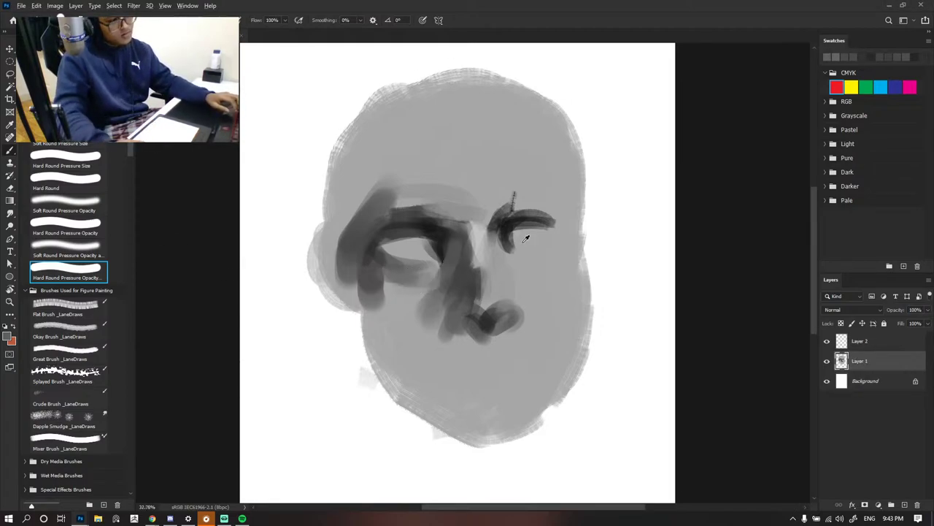
- Darken the inner corner of the right eye socket and extend the light grey highlight down the nose bridge
scroll(553, 241, "down", 10)
scroll(556, 244, "up", 8)
scroll(530, 287, "up", 4)
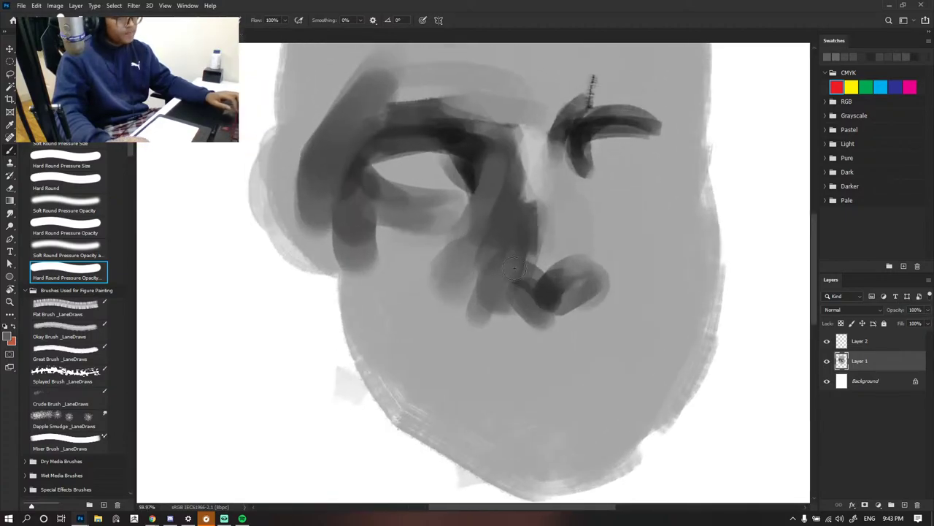
scroll(548, 212, "down", 3)
scroll(557, 209, "up", 3)
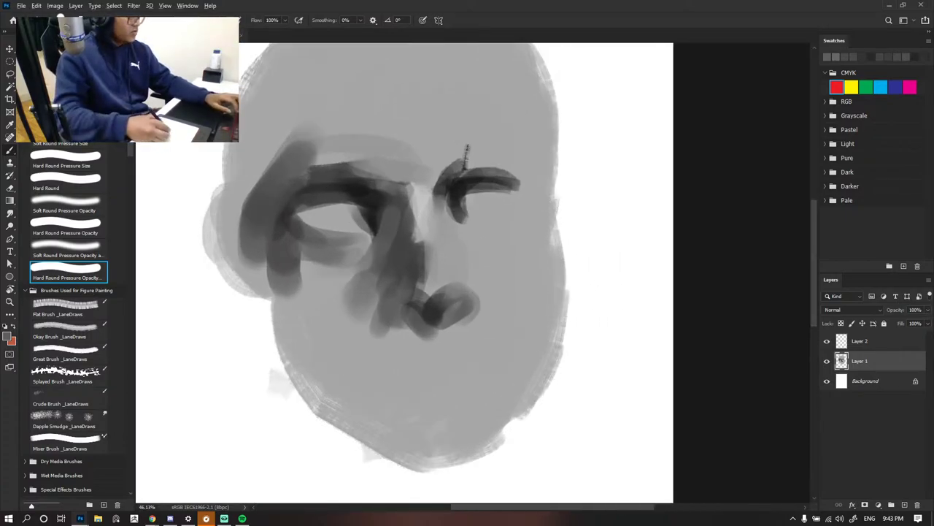
mouse_move(451, 193)
left_mouse_down()
mouse_move(458, 222)
mouse_move(436, 233)
mouse_move(439, 257)
left_mouse_up()
left_click(422, 205, "alt")
left_click(459, 247, "alt")
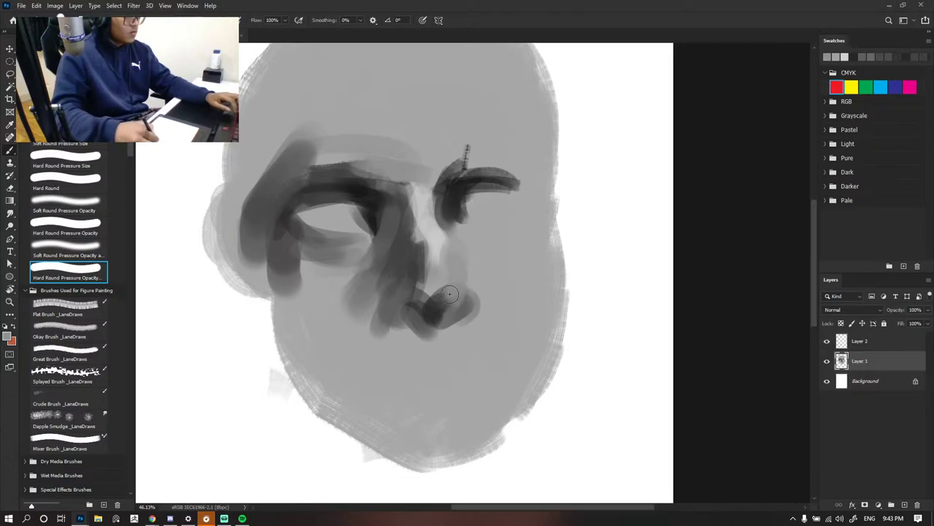
- Block in the underside of the nose and both nostrils with sampled dark greys
mouse_move(448, 294)
left_mouse_down()
mouse_move(401, 294)
mouse_move(419, 299)
mouse_move(397, 303)
mouse_move(397, 320)
mouse_move(401, 301)
mouse_move(396, 316)
mouse_move(461, 314)
left_mouse_up()
left_click(434, 314, "alt")
scroll(519, 298, "down", 10)
scroll(499, 304, "up", 10)
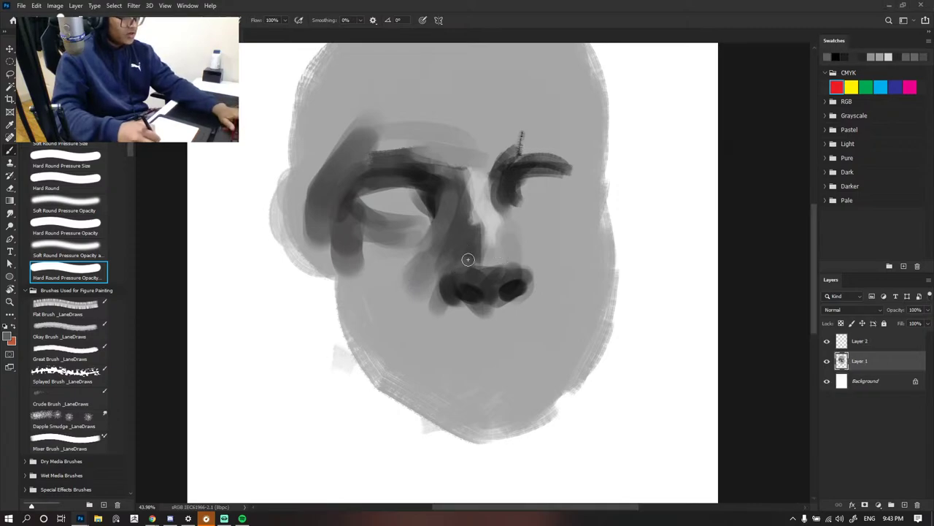
- Darken the outer wing of the left nostril and paint mid grey above it, undoing the stray grey stroke over the nostril
left_click_drag(467, 267, 454, 292)
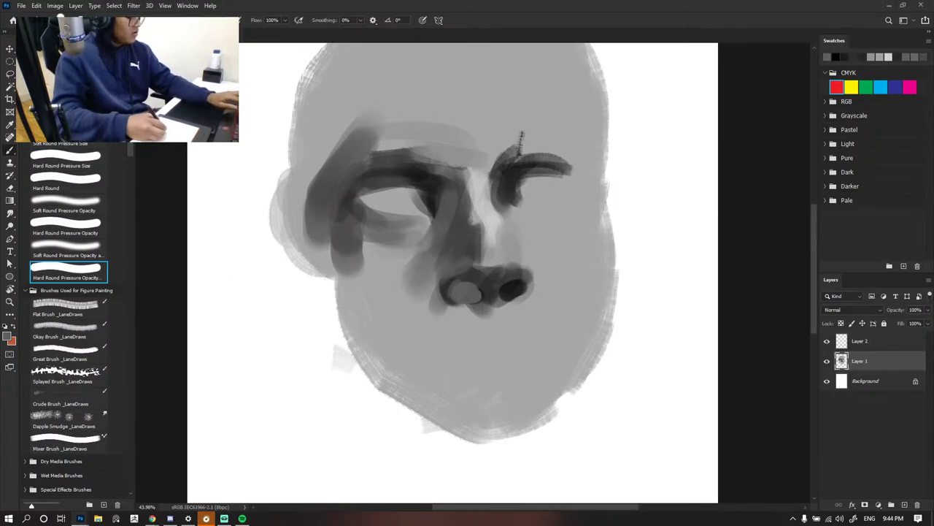
key("ctrl+z")
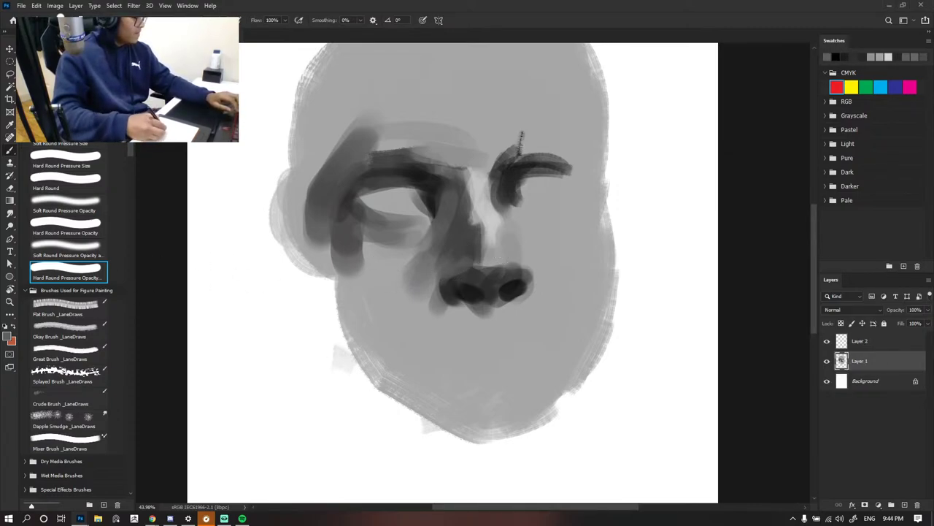
left_click(470, 291, "alt")
mouse_move(447, 291)
left_mouse_down()
mouse_move(463, 280)
mouse_move(445, 293)
left_mouse_up()
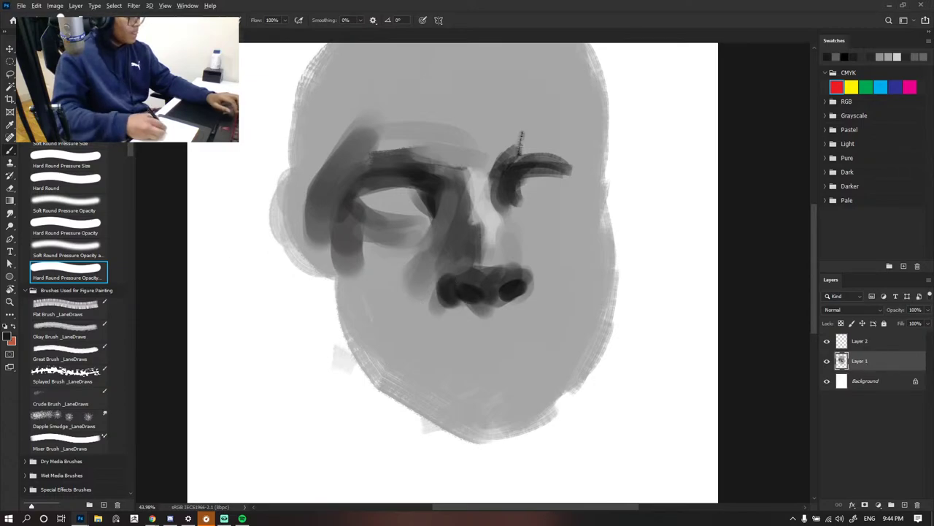
left_click_drag(454, 249, 463, 273)
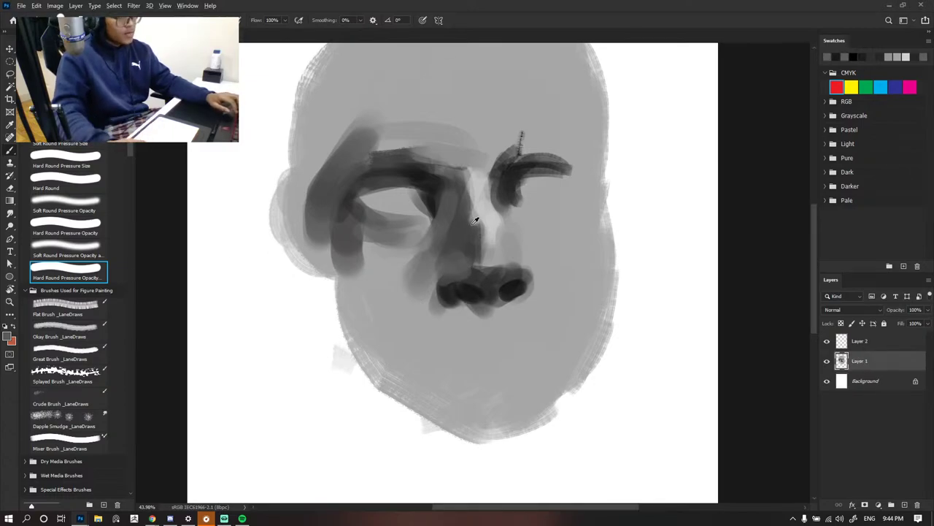
scroll(477, 221, "down", 6)
scroll(505, 229, "up", 7)
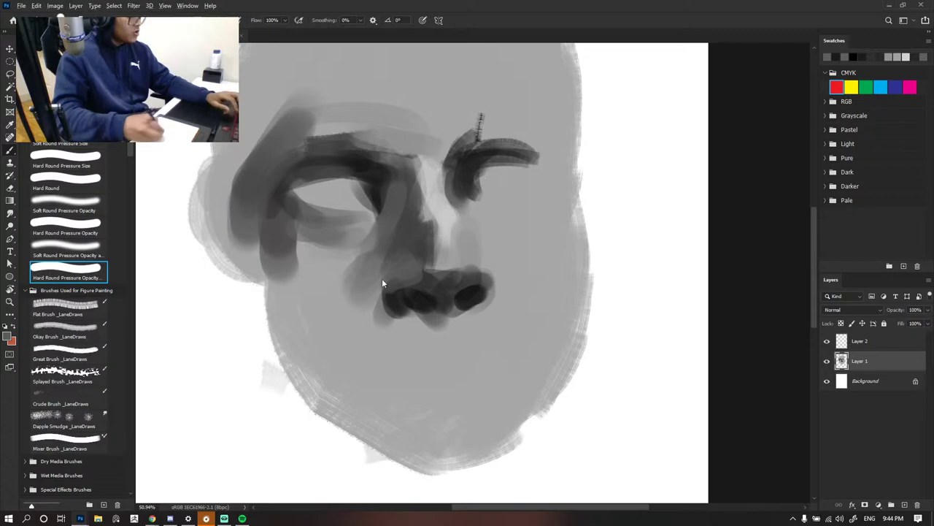
scroll(429, 234, "down", 3)
scroll(437, 205, "up", 2)
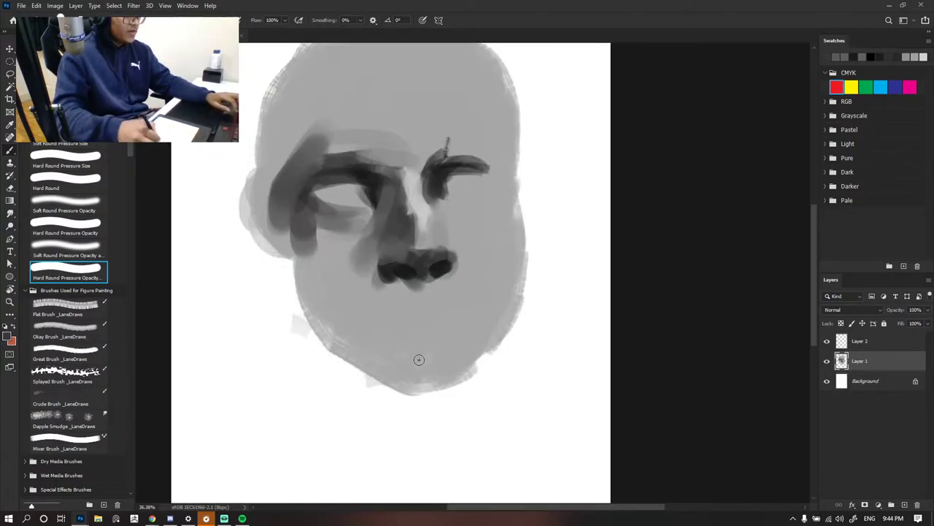
left_click_drag(259, 328, 427, 255)
left_click_drag(399, 308, 423, 371)
key("ctrl+z")
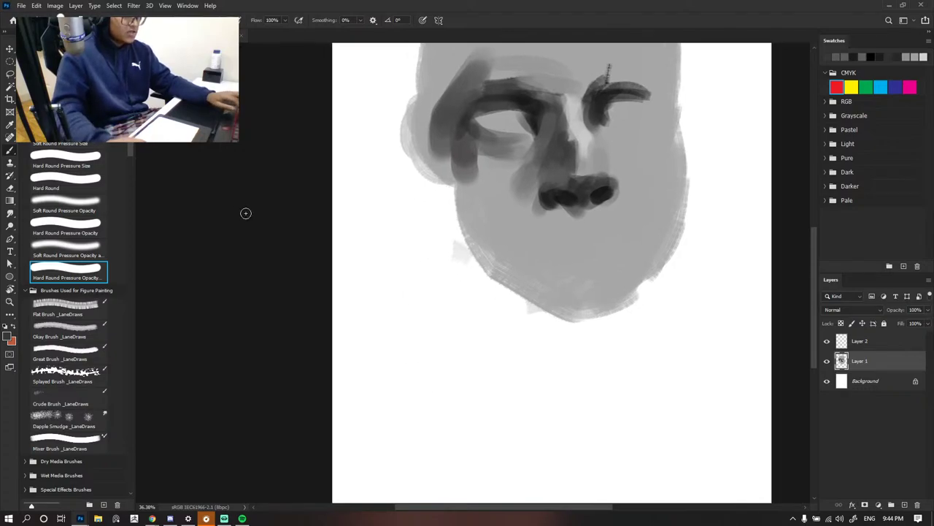
- Paint a diagonal grey cheek fold from the left nostril downward and a dark patch on the left cheekbone
scroll(246, 211, "down", 3)
scroll(486, 191, "up", 3)
scroll(455, 189, "up", 1)
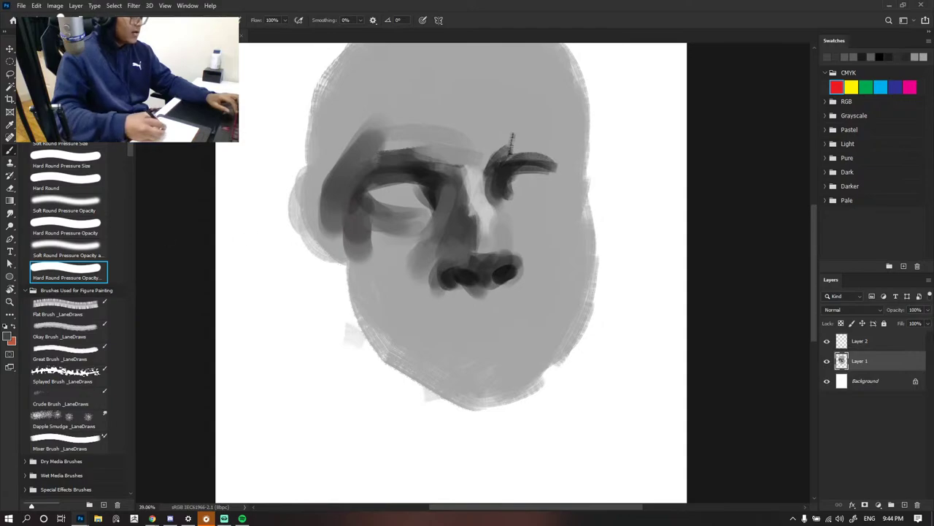
mouse_move(434, 256)
left_mouse_down()
mouse_move(385, 314)
mouse_move(416, 301)
left_mouse_up()
mouse_move(408, 264)
left_mouse_down()
mouse_move(366, 251)
mouse_move(392, 287)
mouse_move(361, 275)
mouse_move(384, 281)
left_mouse_up()
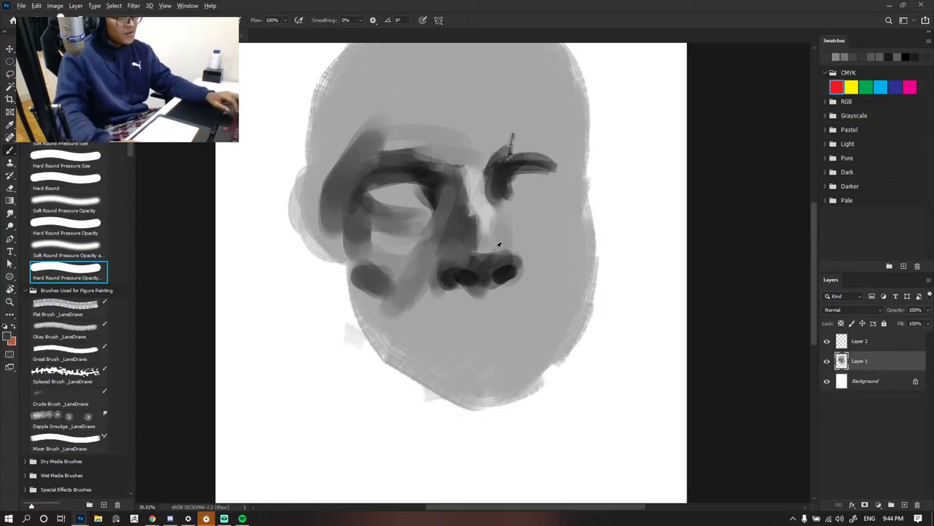
left_click_drag(516, 256, 533, 259)
- Select the nose base with the Lasso, rotate it about 10.87° clockwise, and deselect it
scroll(533, 259, "up", 5)
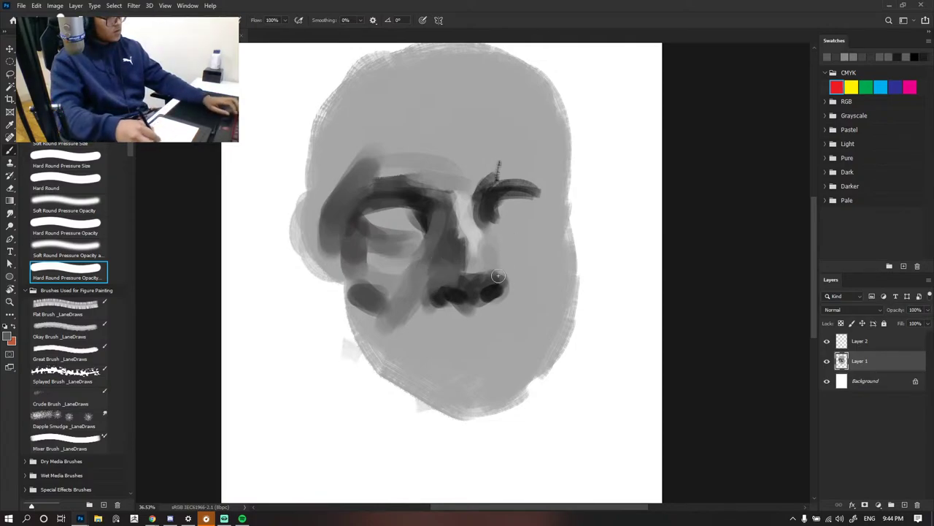
key("l")
left_click_drag(468, 262, 502, 279)
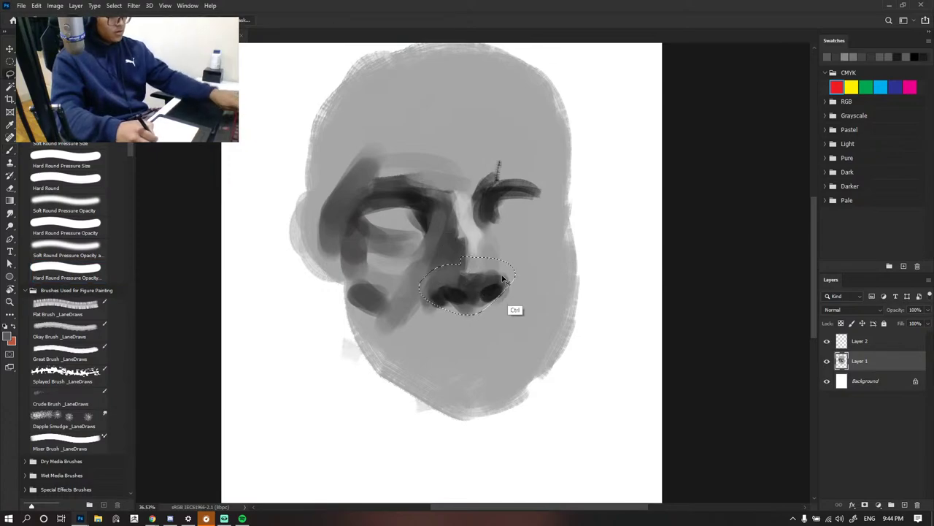
key("ctrl+t")
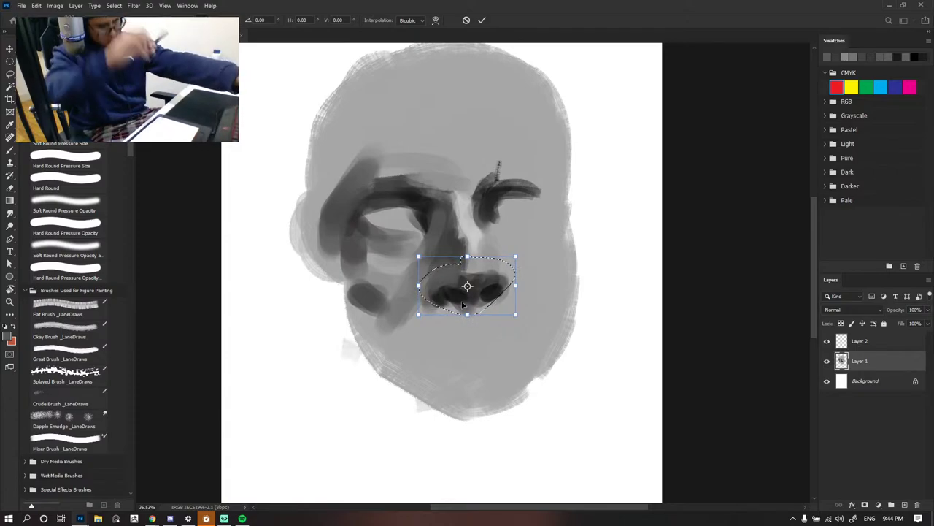
left_click_drag(530, 324, 520, 335)
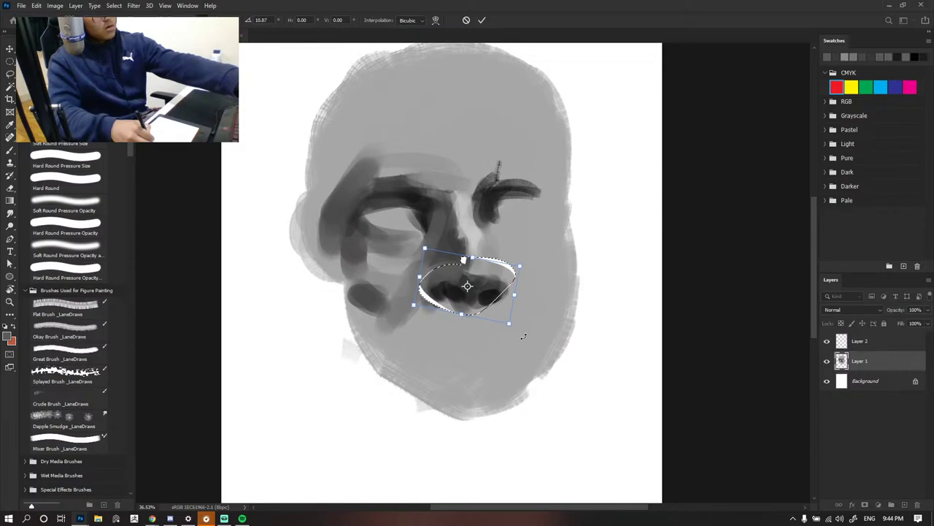
key("Return")
key("ctrl+d")
- Brush grey over the white gap above the left nostril and darken the shadow below the left eye
key("b")
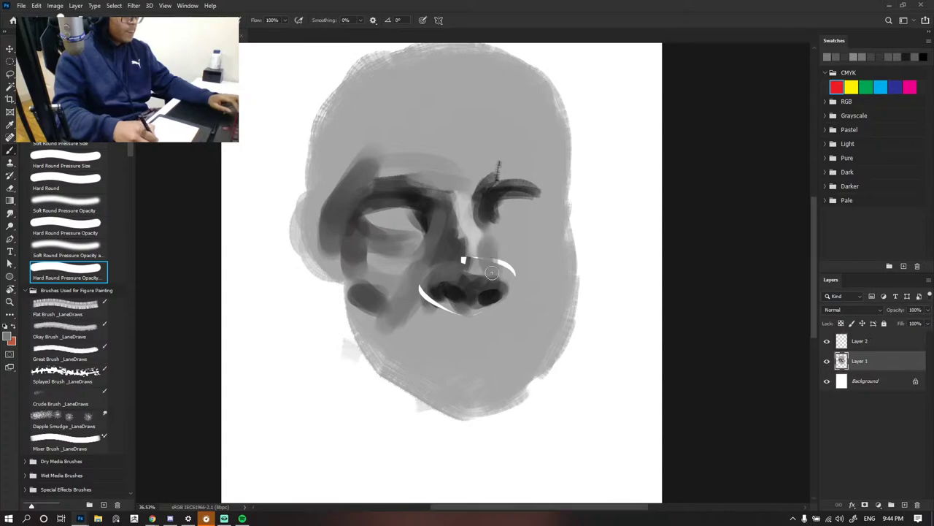
left_click_drag(466, 254, 459, 273)
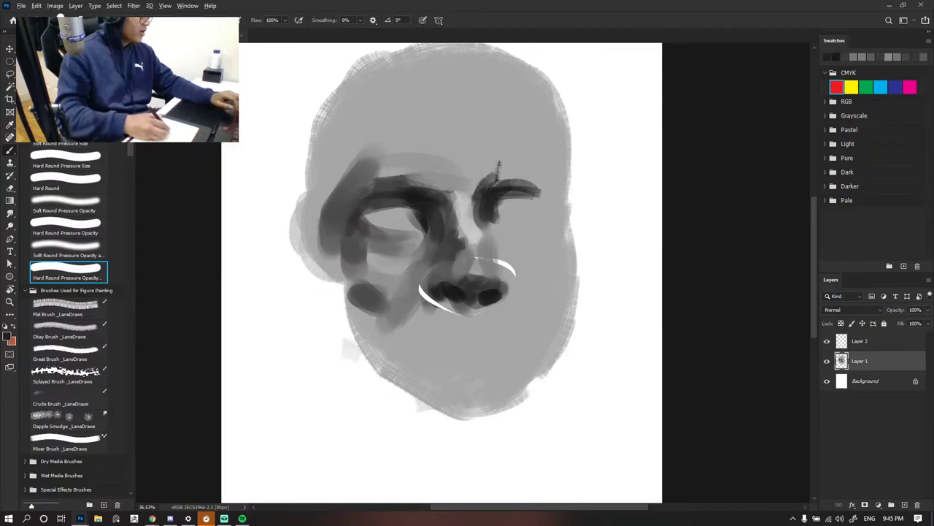
left_click(434, 242, "alt")
left_click_drag(424, 237, 380, 236)
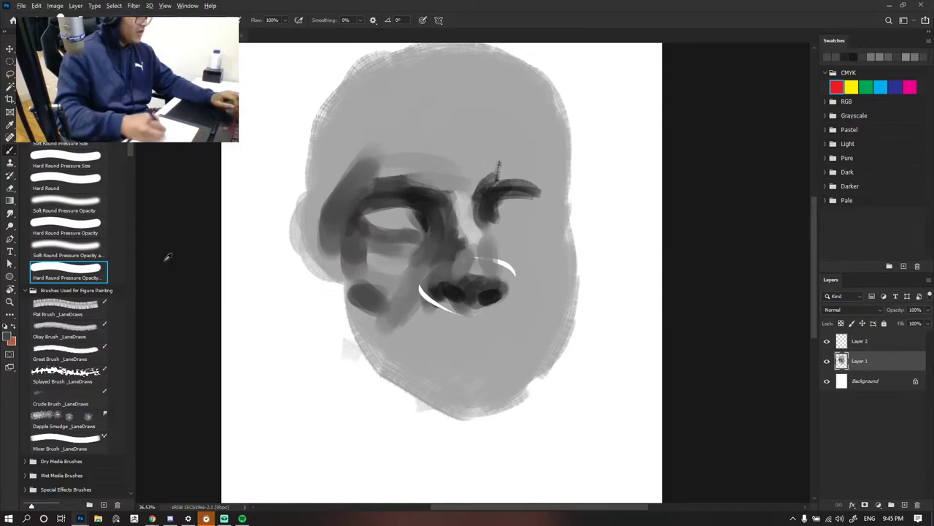
- Paint a lighter grey stroke through the left temple shadow and darken the upper left edge of the nose bridge, checking the reference photo
left_click(444, 219, "alt")
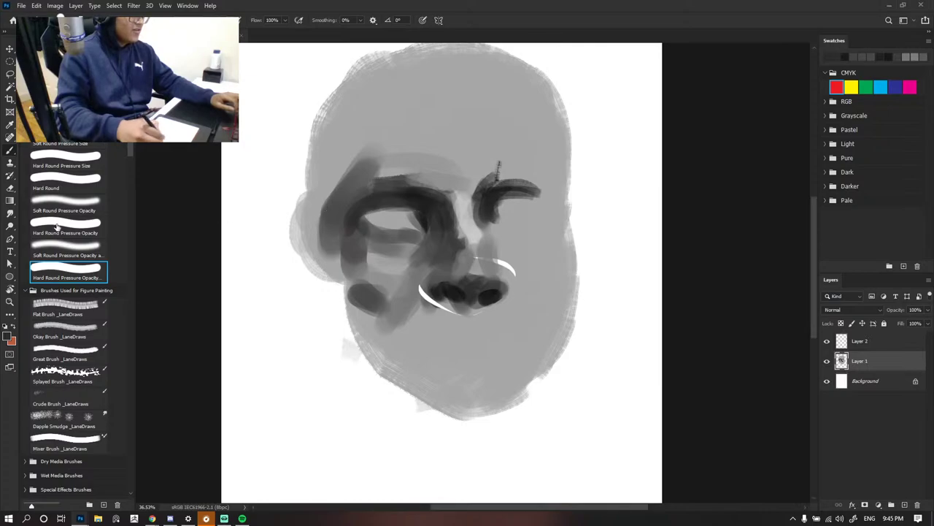
left_click_drag(335, 231, 365, 187)
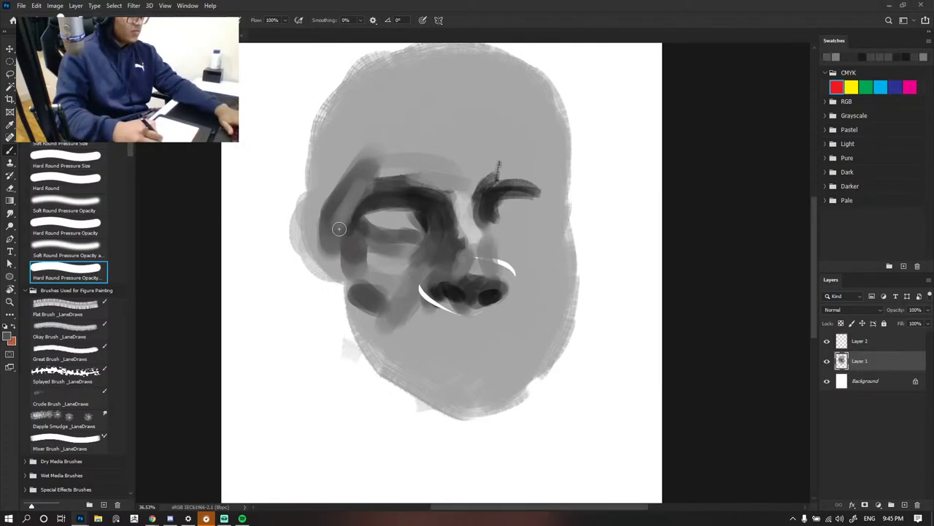
key("ctrl+Tab")
key("ctrl+Tab")
key("ctrl+Tab")
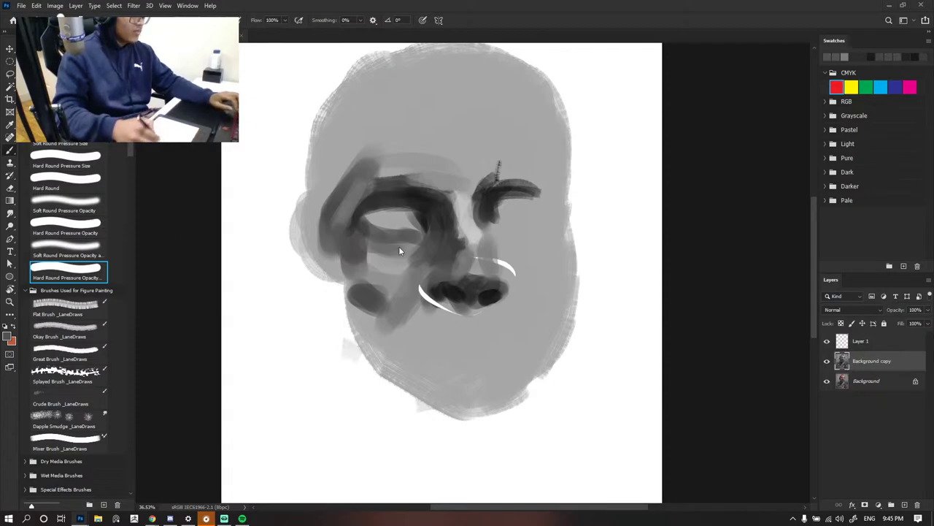
key("ctrl+z")
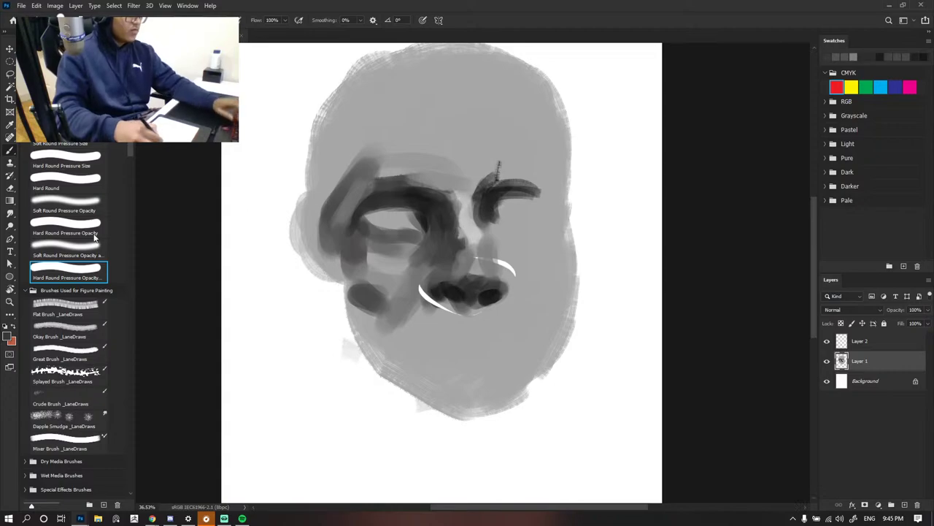
left_click_drag(453, 197, 453, 222)
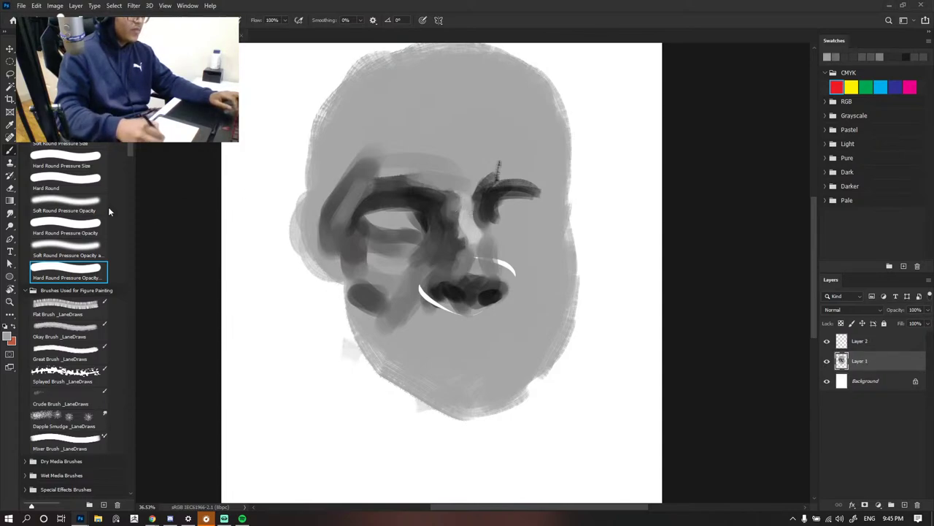
- Sample greys from the pirate photo and brush a mid-grey stroke above the left eye, then shade the left side of the nose bridge
left_click(39, 198, "alt")
left_click(406, 207)
left_click_drag(435, 194, 397, 183)
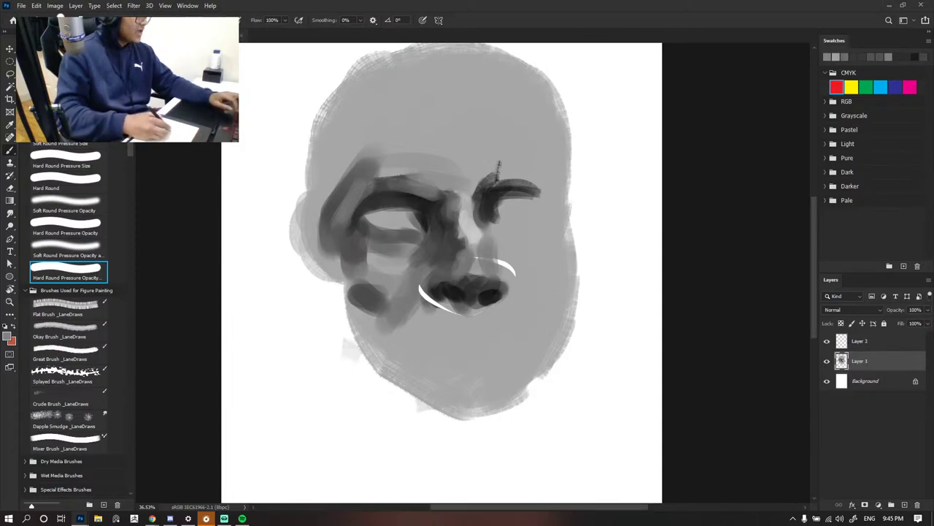
left_click(361, 206)
left_click_drag(452, 195, 456, 225)
left_click(44, 229, "alt")
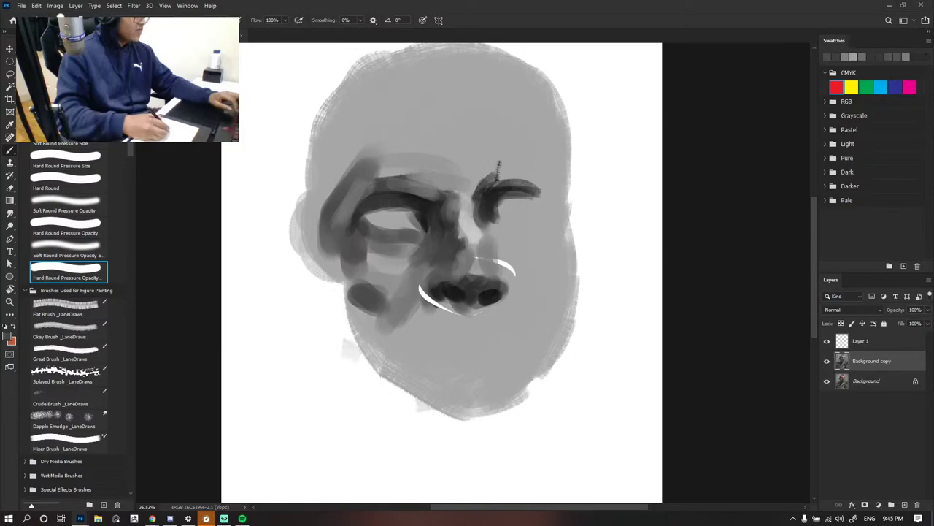
left_click(361, 231)
- Brush light grey over the white arc above the right nostril to tone down its brightness
scroll(453, 219, "down", 6)
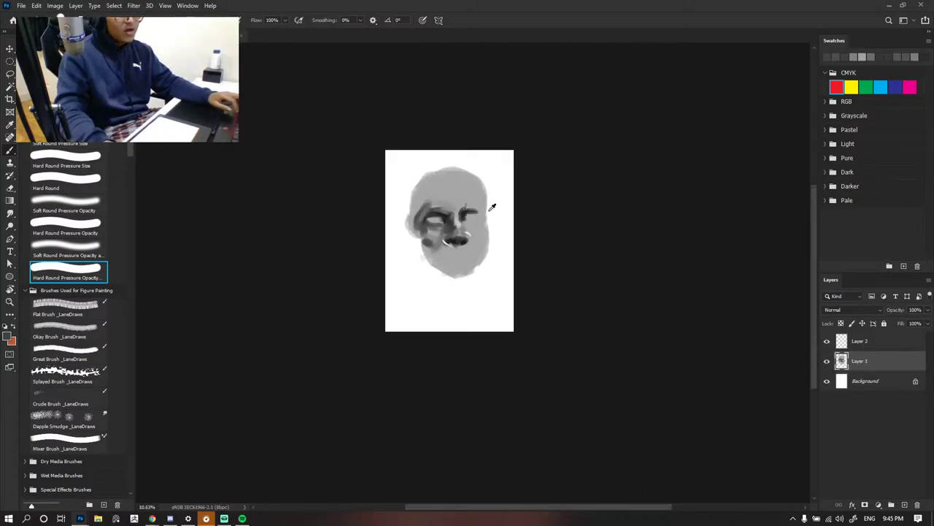
scroll(424, 220, "up", 5)
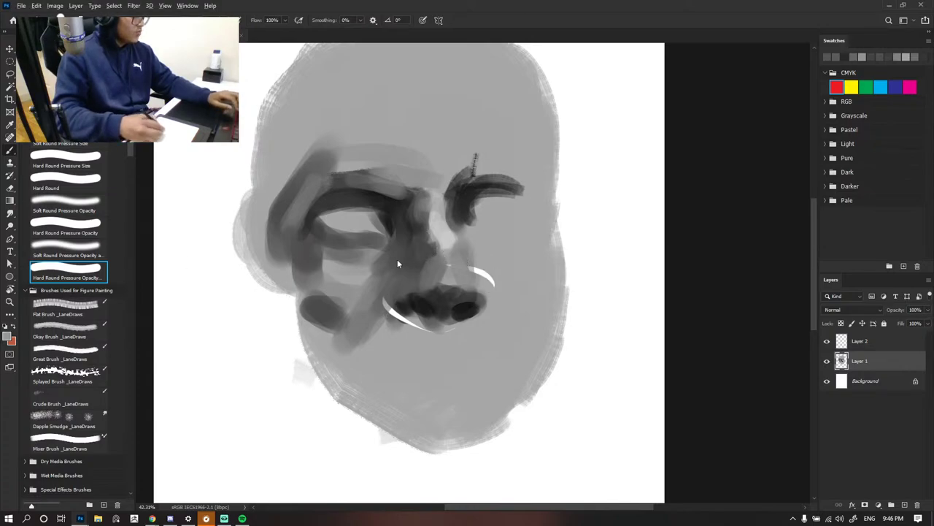
left_click_drag(475, 268, 493, 280)
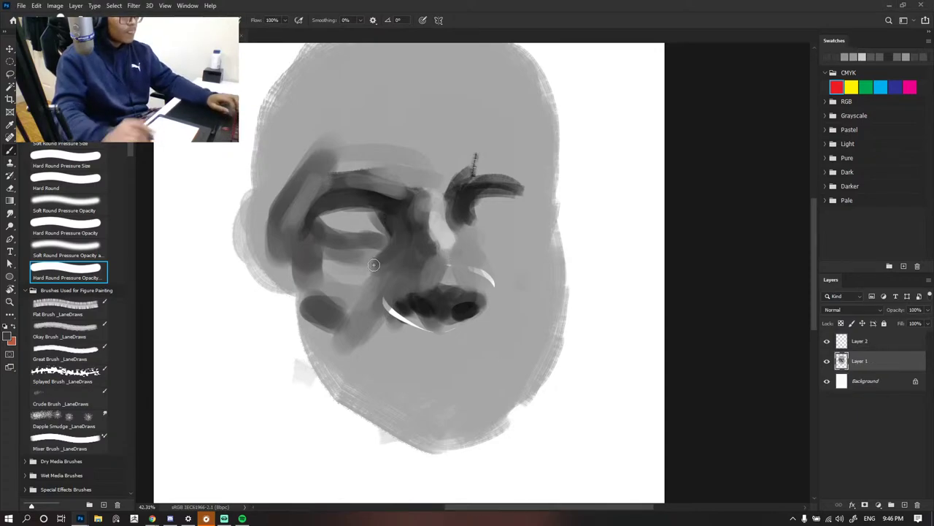
scroll(487, 236, "down", 18)
scroll(441, 227, "up", 20)
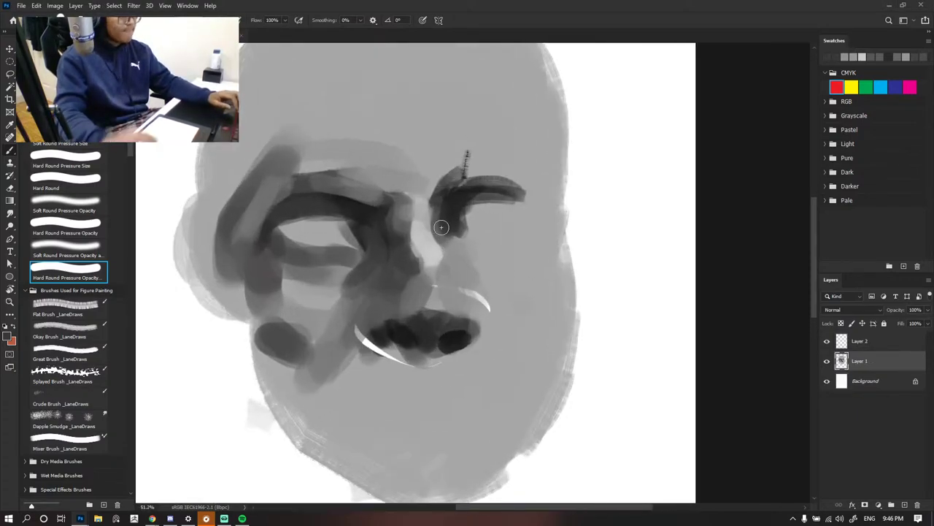
- Paint a near-black upper lid line on the left eye with a dark inner corner, and shade the lid above it
left_click_drag(329, 259, 432, 295)
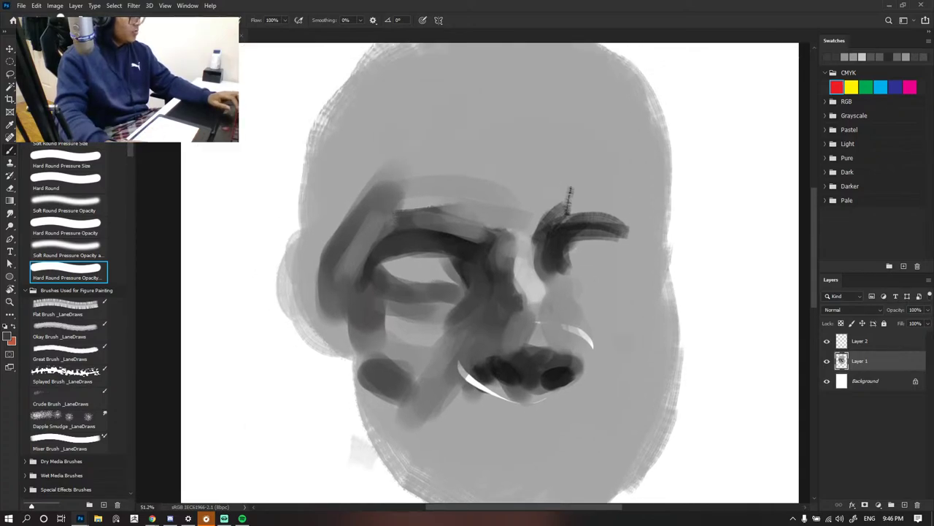
key("ctrl+Tab")
scroll(463, 268, "up", 2)
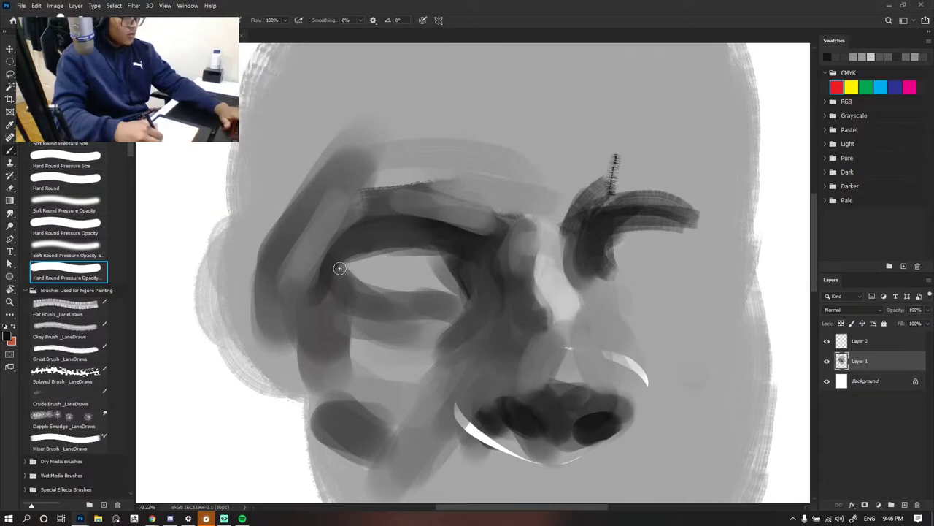
mouse_move(340, 268)
left_mouse_down()
mouse_move(458, 248)
mouse_move(446, 247)
left_mouse_up()
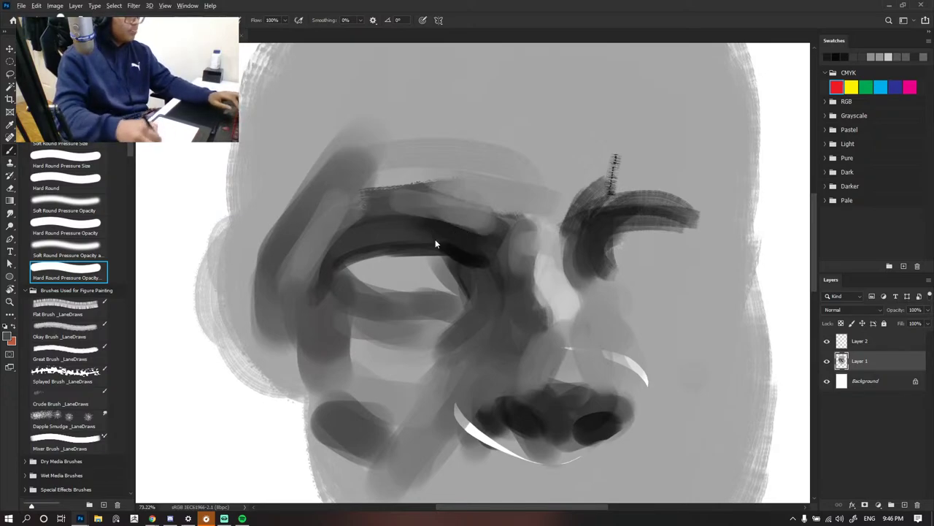
mouse_move(469, 232)
left_mouse_down()
mouse_move(375, 196)
mouse_move(458, 215)
mouse_move(452, 231)
mouse_move(460, 229)
mouse_move(438, 227)
left_mouse_up()
key("]")
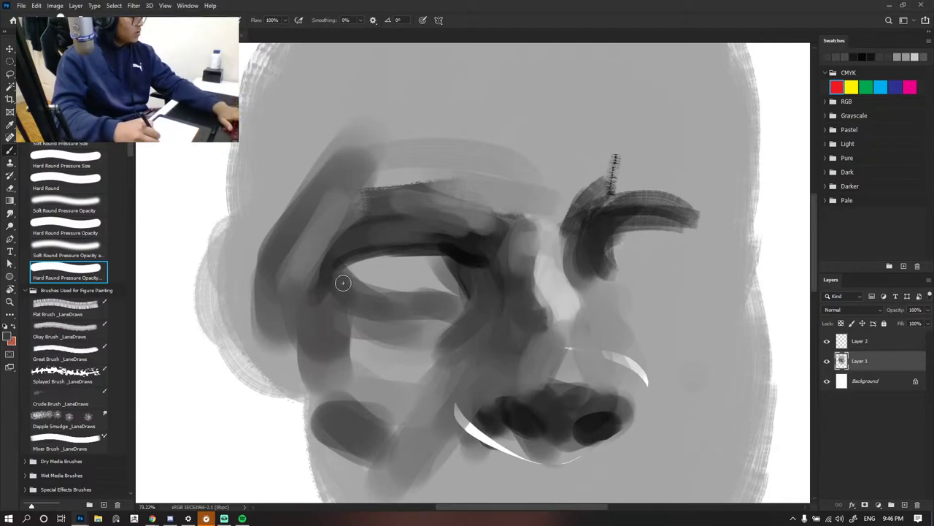
- Shade the outer corner and lower lid of the left eye with dark grey strokes, narrowing the light eye opening
left_click_drag(339, 271, 352, 281)
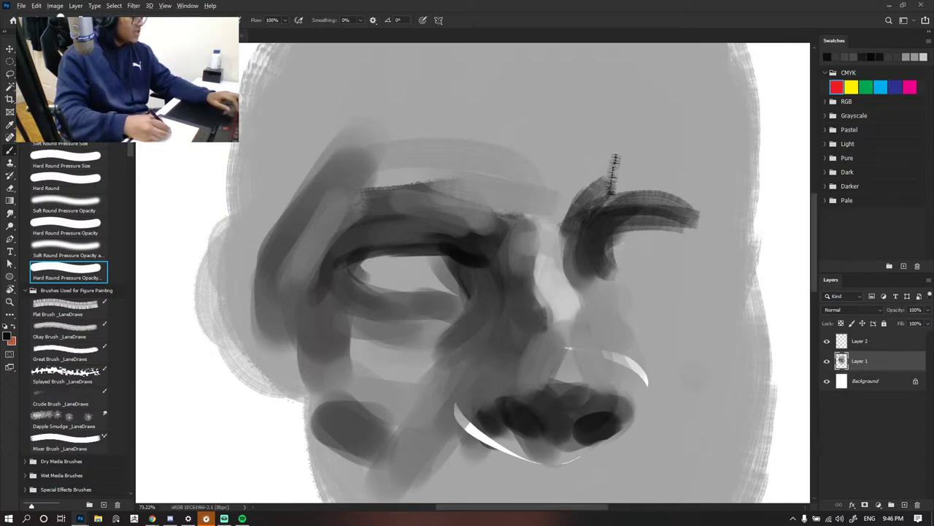
left_click_drag(454, 261, 457, 271)
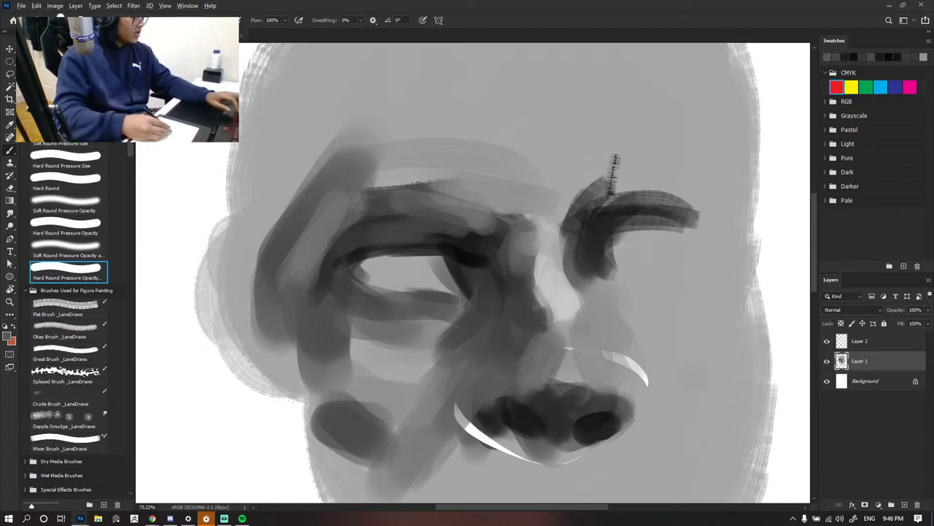
left_click(42, 109)
mouse_move(355, 257)
left_mouse_down()
mouse_move(336, 283)
mouse_move(363, 256)
left_mouse_up()
left_click(44, 109)
left_click(365, 253, "alt")
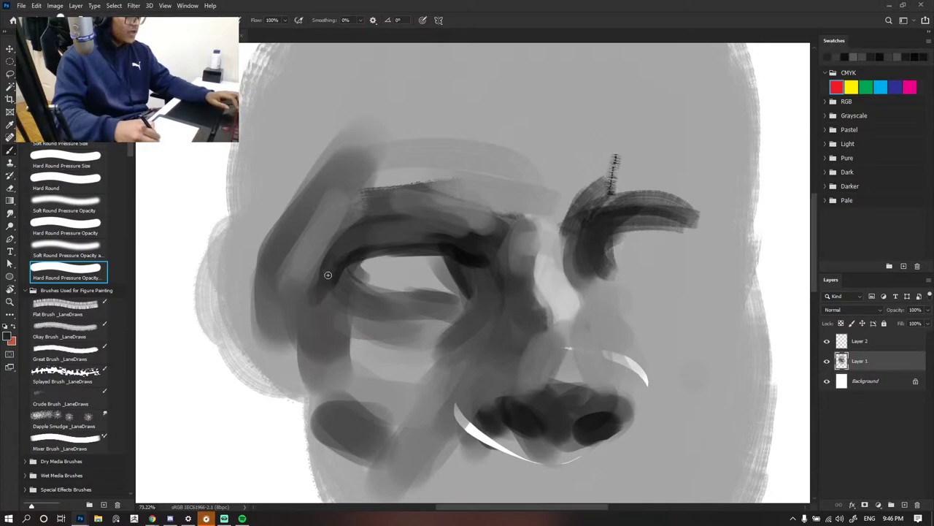
left_click(341, 306, "alt")
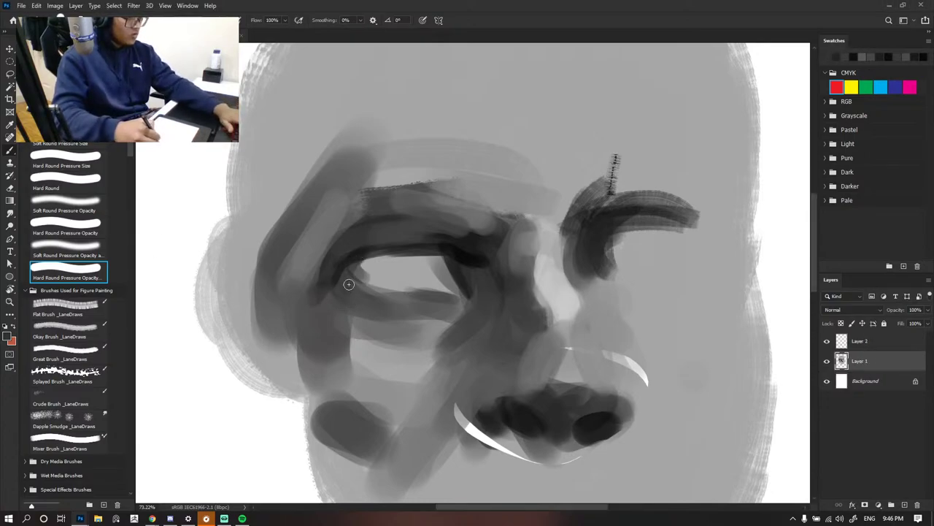
left_click_drag(347, 281, 376, 298)
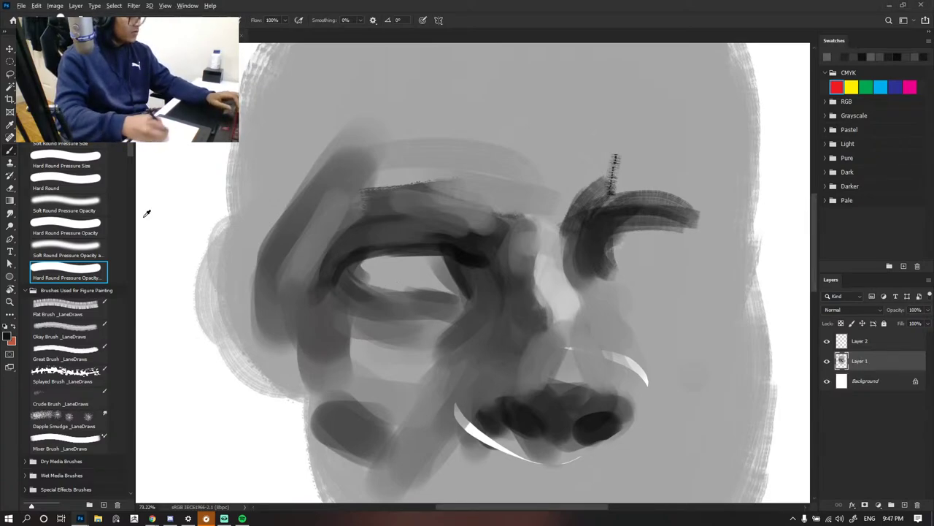
- Darken the left eye's inner corner, then add a light grey patch below it and a soft grey stroke under the eye
left_click_drag(442, 262, 459, 287)
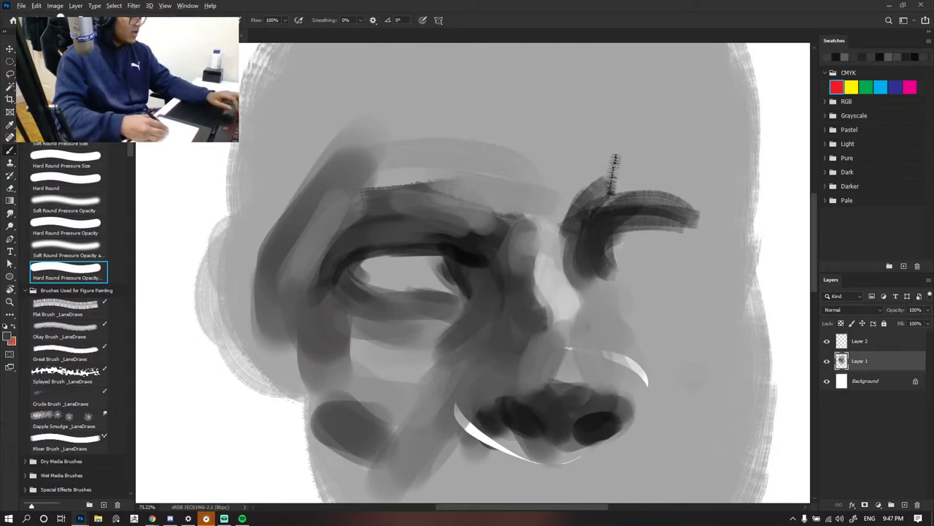
left_click(433, 295, "alt")
mouse_move(447, 312)
left_mouse_down()
mouse_move(409, 308)
mouse_move(446, 315)
left_mouse_up()
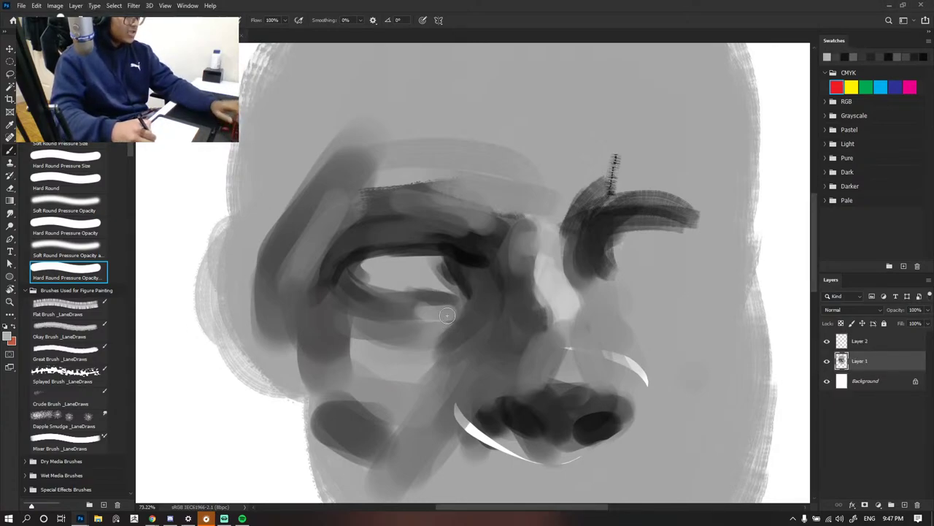
left_click(346, 326, "alt")
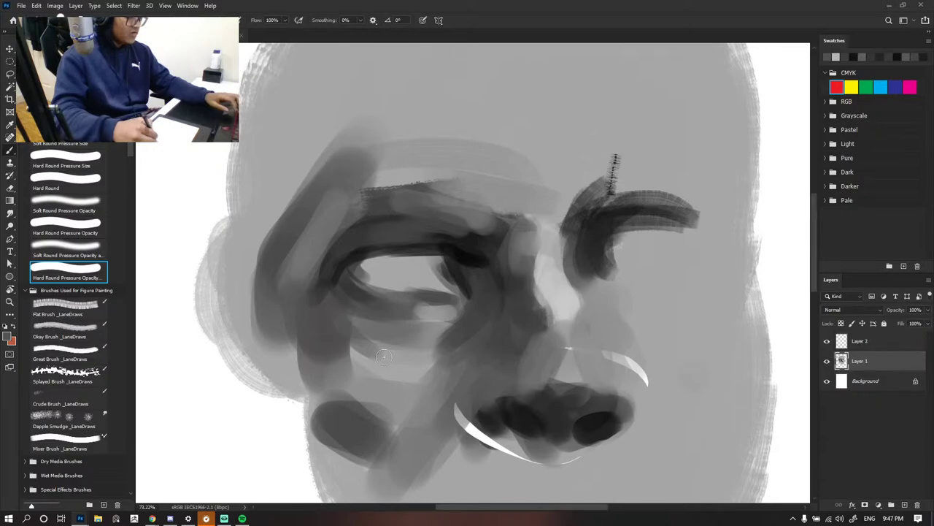
left_click(348, 302, "alt")
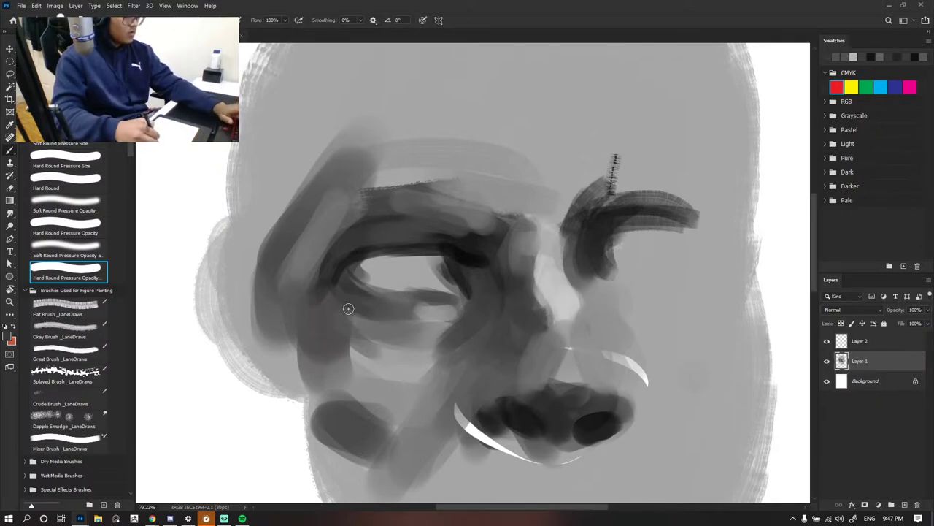
- Thicken the dark upper lid line toward the left eye's outer corner and touch up the dark inner corner
scroll(494, 261, "down", 5)
scroll(495, 261, "down", 1)
scroll(495, 261, "up", 8)
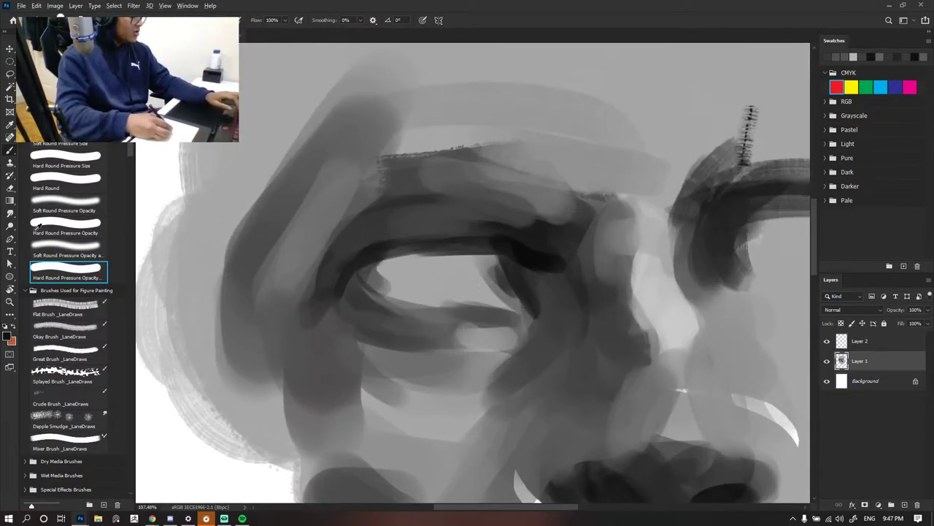
left_click(359, 258, "alt")
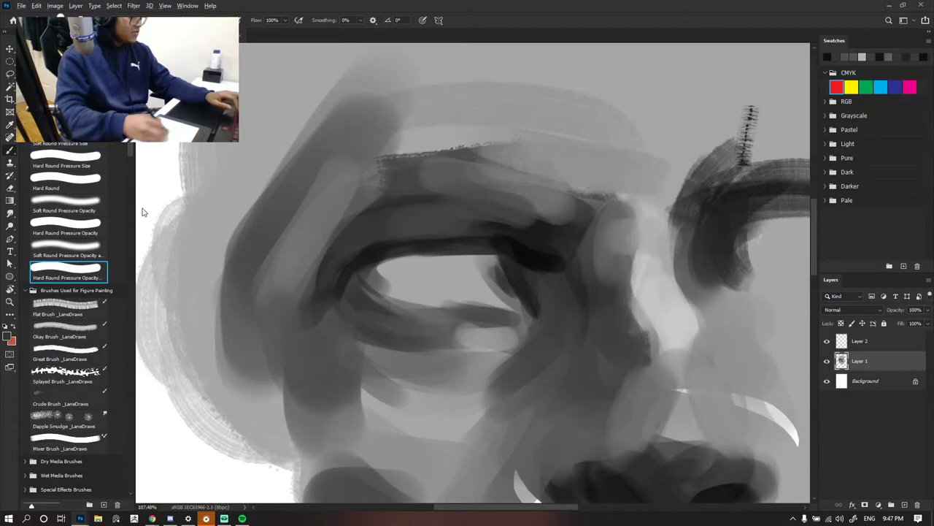
left_click(545, 266, "alt")
mouse_move(544, 256)
left_mouse_down()
mouse_move(561, 248)
mouse_move(558, 260)
left_mouse_up()
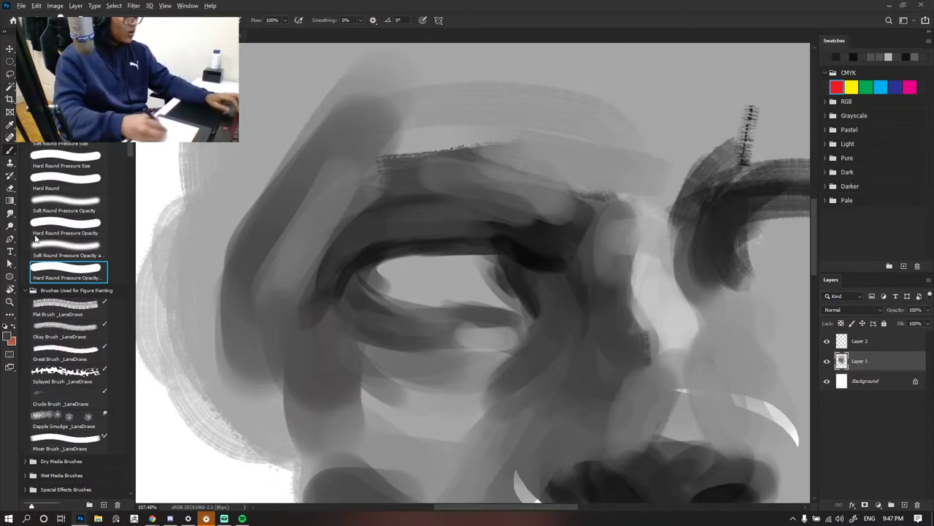
- Block in the left eyeball with a dark iris shadow and mid-grey tone, and blend the inner corner edge
mouse_move(425, 264)
left_mouse_down()
mouse_move(425, 289)
mouse_move(489, 267)
mouse_move(392, 277)
left_mouse_up()
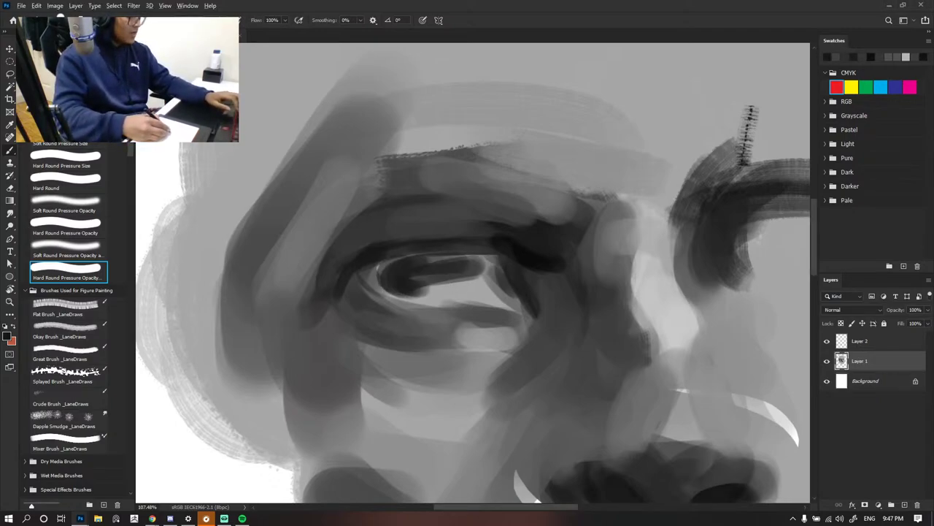
left_click(352, 243, "alt")
mouse_move(488, 280)
left_mouse_down()
mouse_move(417, 280)
mouse_move(484, 277)
mouse_move(429, 287)
left_mouse_up()
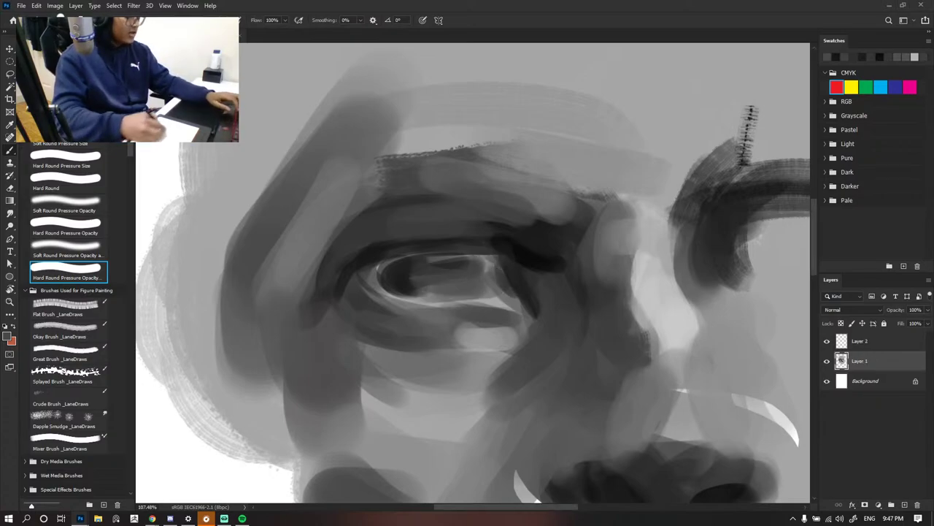
mouse_move(524, 297)
left_mouse_down()
mouse_move(509, 309)
mouse_move(527, 328)
left_mouse_up()
left_click(520, 322, "alt")
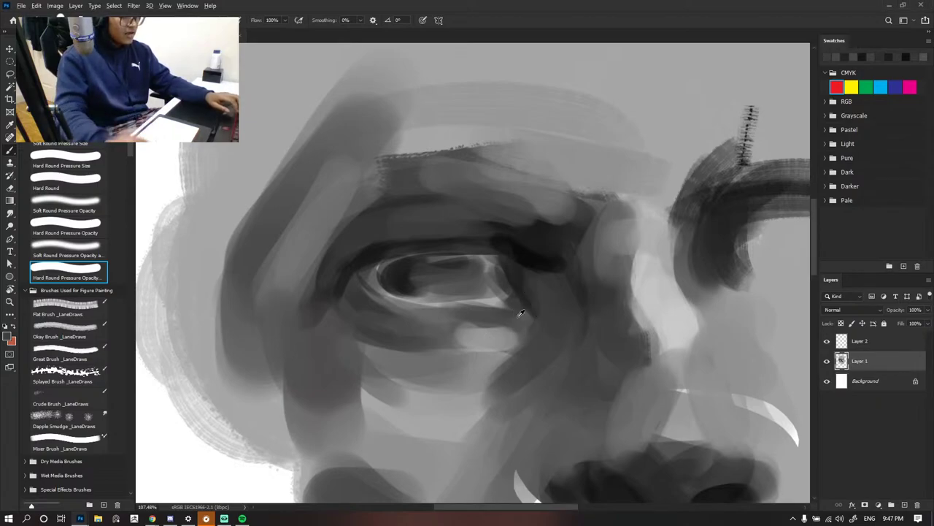
- Cover the white rim and dark patch at the outer side of the left eyeball with mid grey
scroll(504, 299, "down", 8)
scroll(503, 299, "down", 2)
scroll(485, 295, "up", 5)
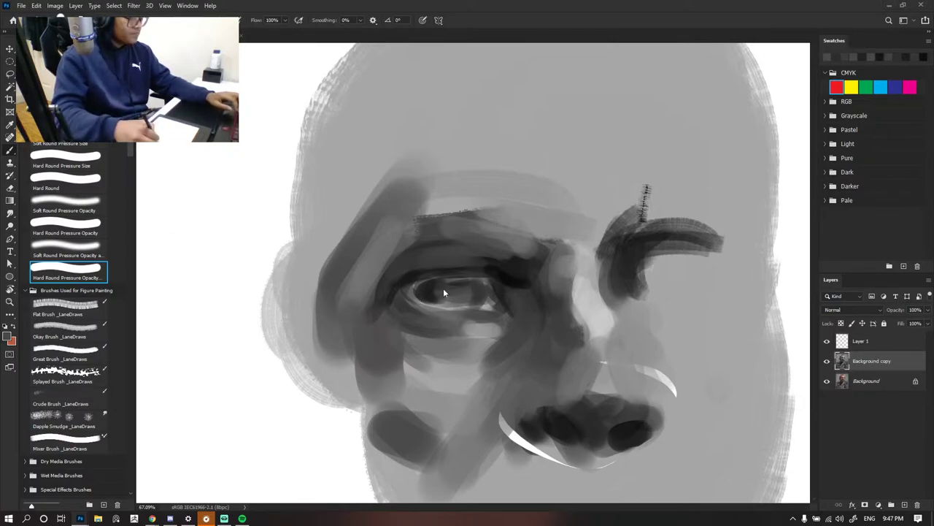
mouse_move(406, 285)
left_mouse_down()
mouse_move(452, 298)
mouse_move(438, 305)
mouse_move(425, 287)
left_mouse_up()
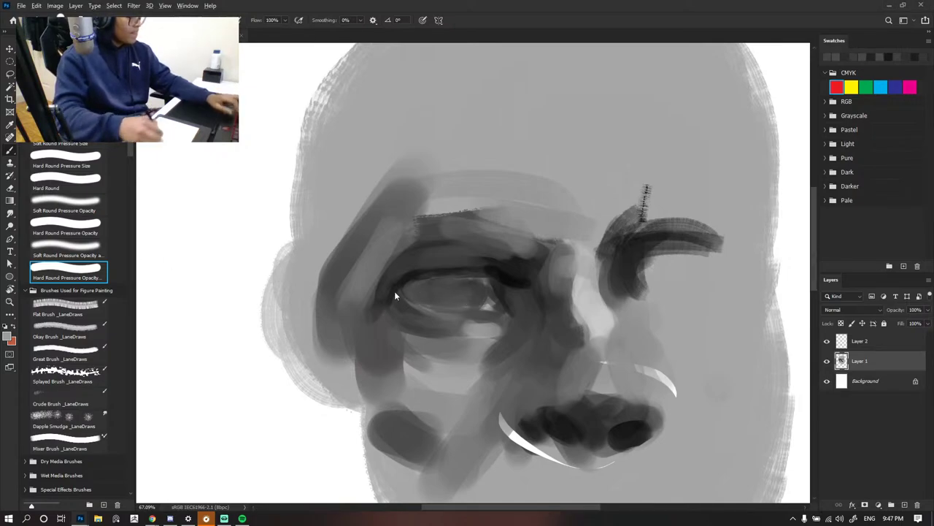
scroll(511, 251, "down", 3)
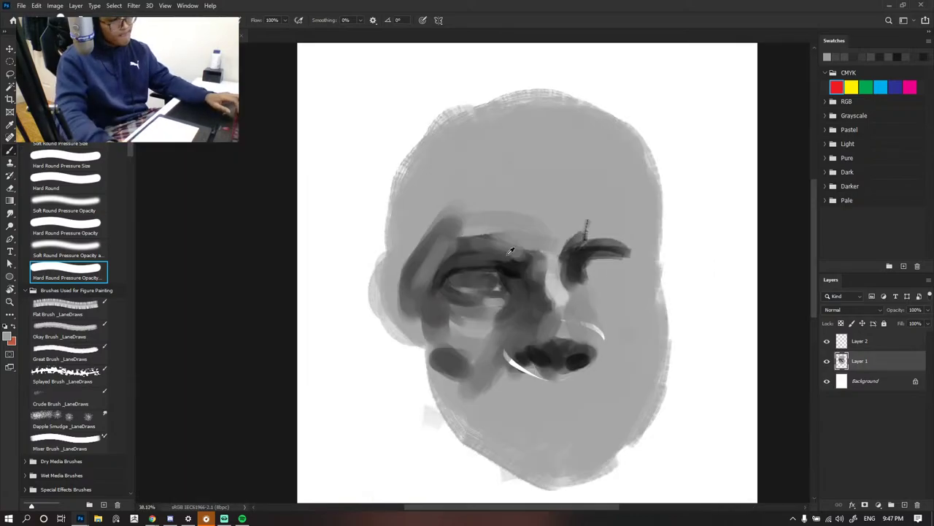
- Deepen the shadow above the left eye's outer corner and grey down the light edge of the eyeball there
scroll(511, 250, "down", 3)
scroll(460, 260, "up", 5)
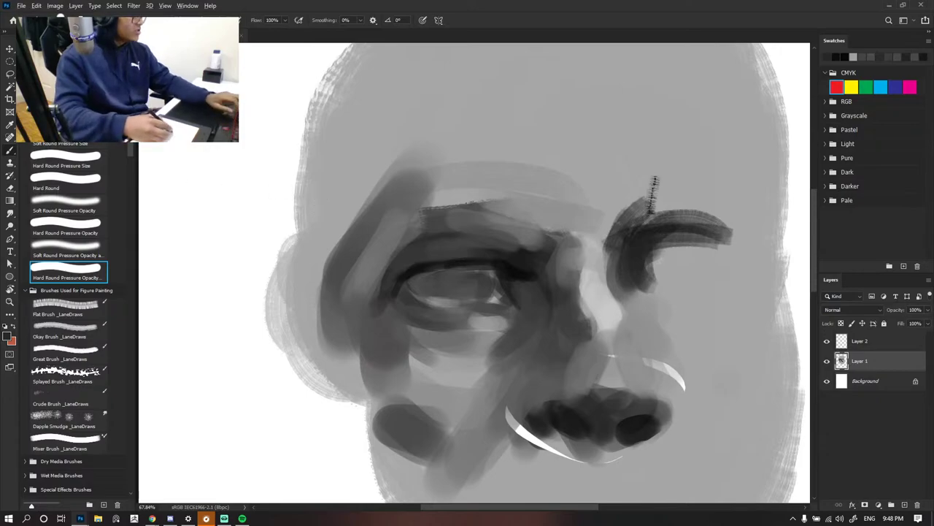
left_click(432, 241, "alt")
left_click_drag(425, 211, 430, 246)
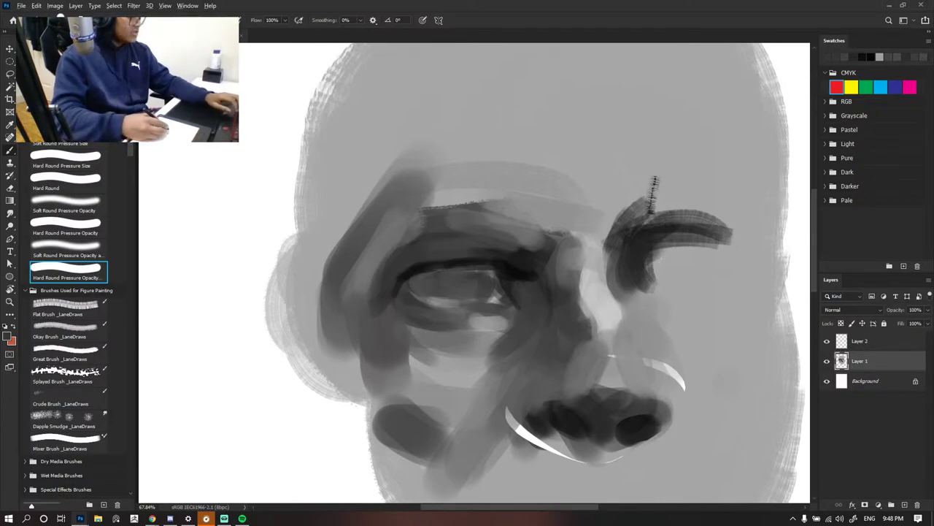
left_click_drag(411, 281, 426, 292)
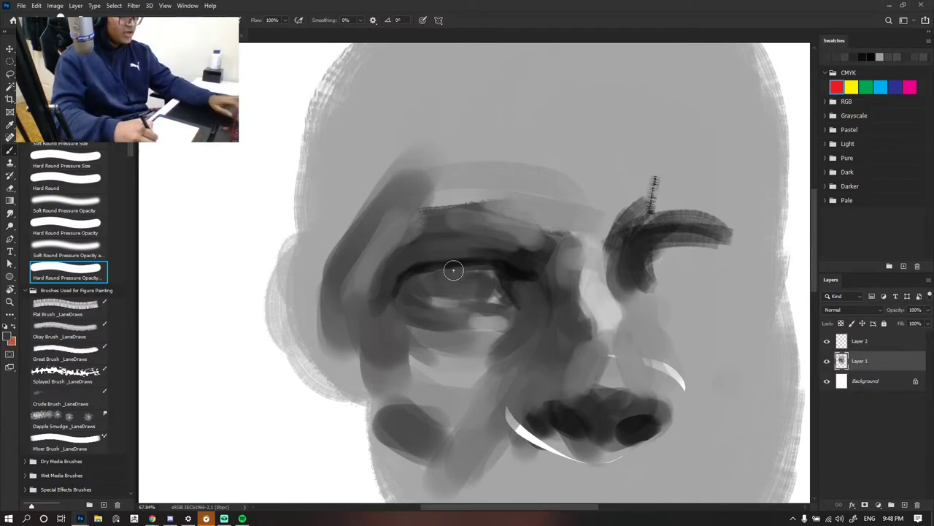
left_click(428, 288)
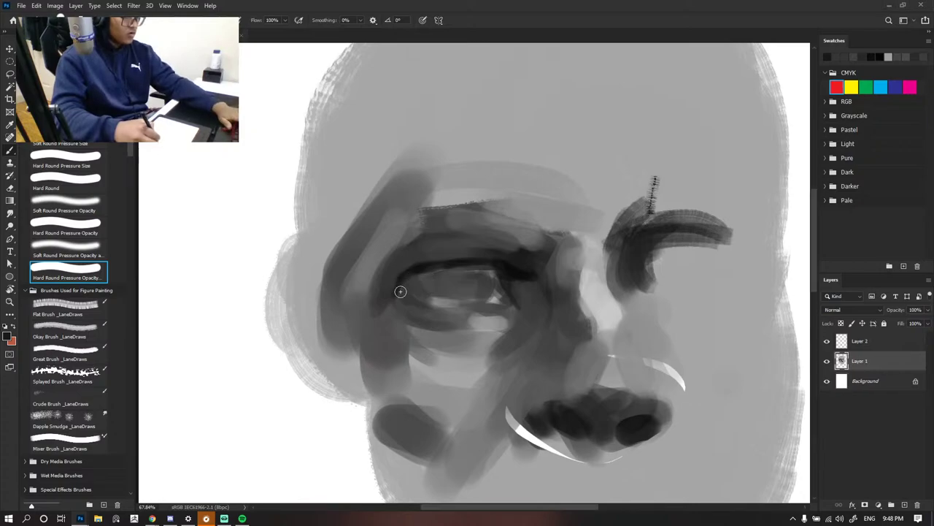
- Refine the dark upper lid line where it curves around the left eye's outer corner, using sampled dark greys
left_click(433, 286, "alt")
left_click_drag(425, 265, 400, 272)
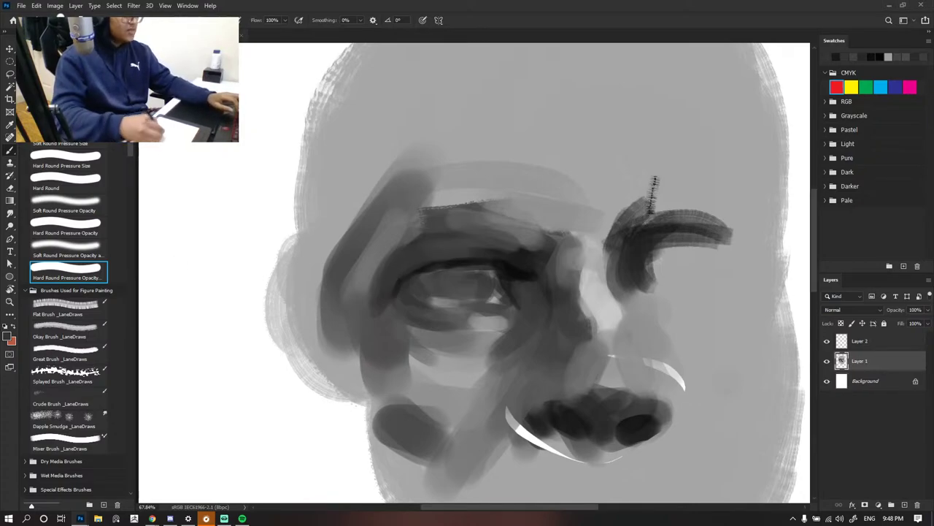
left_click(404, 289, "alt")
left_click_drag(401, 290, 407, 284)
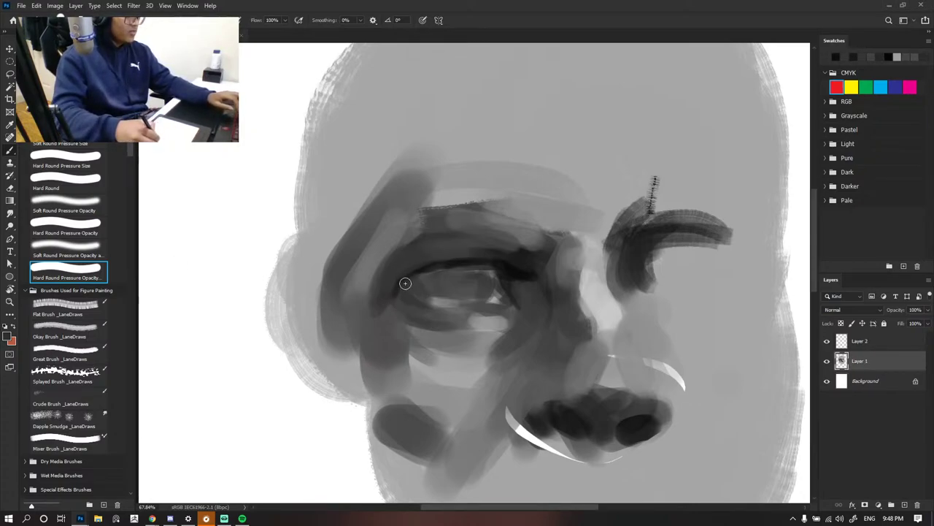
left_click(501, 268, "alt")
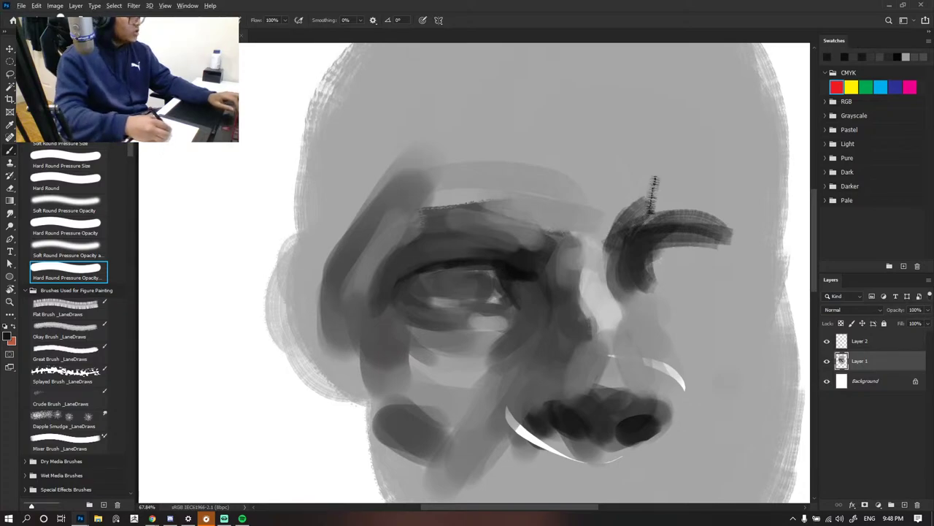
- Darken the left eye's lower lid near the inner corner using dark greys sampled around the eye
left_click(520, 282, "alt")
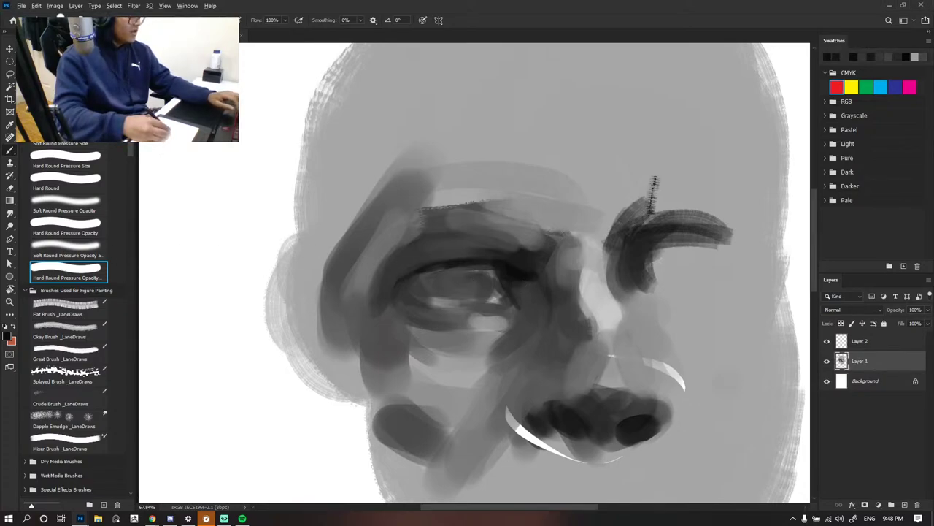
left_click(519, 301, "alt")
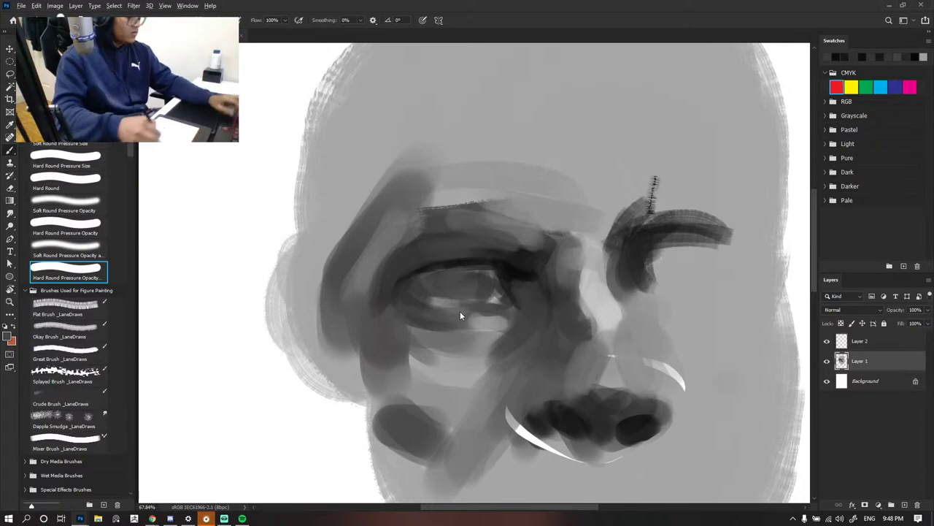
left_click_drag(499, 314, 490, 309)
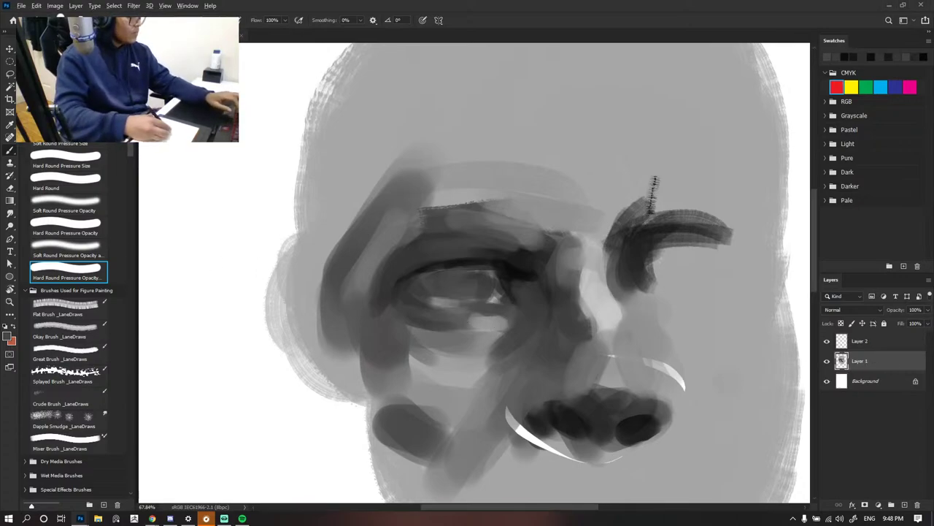
left_click(463, 284, "alt")
left_click(501, 272, "alt")
left_click(503, 275, "alt")
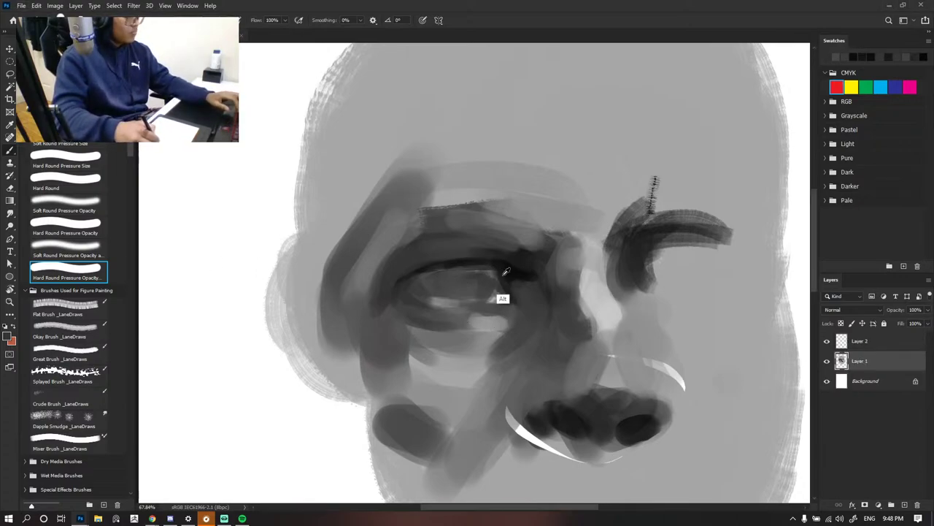
- Thicken the left eye's dark upper lid line toward the outer corner and deepen the shadow beside the inner corner
scroll(546, 219, "down", 3)
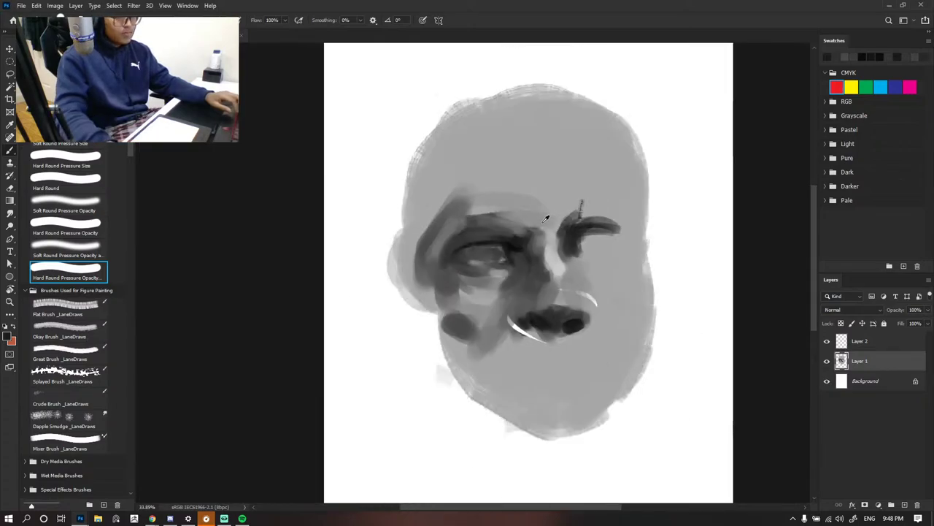
scroll(546, 218, "down", 3)
scroll(531, 228, "up", 6)
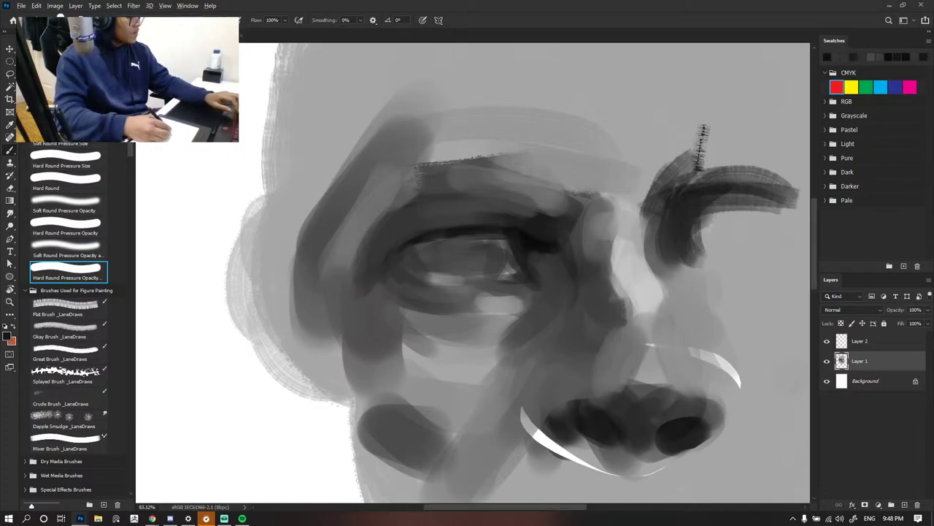
key("ctrl+Tab")
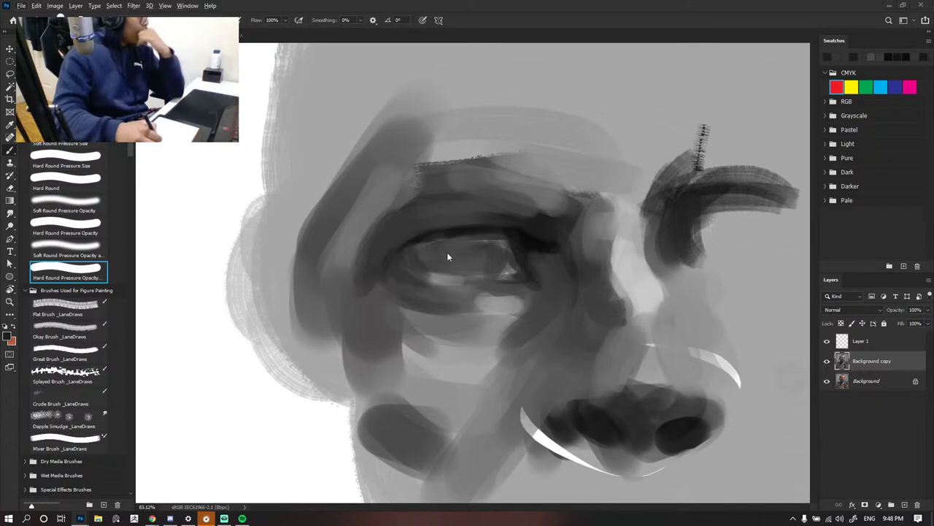
key("ctrl+shift+z")
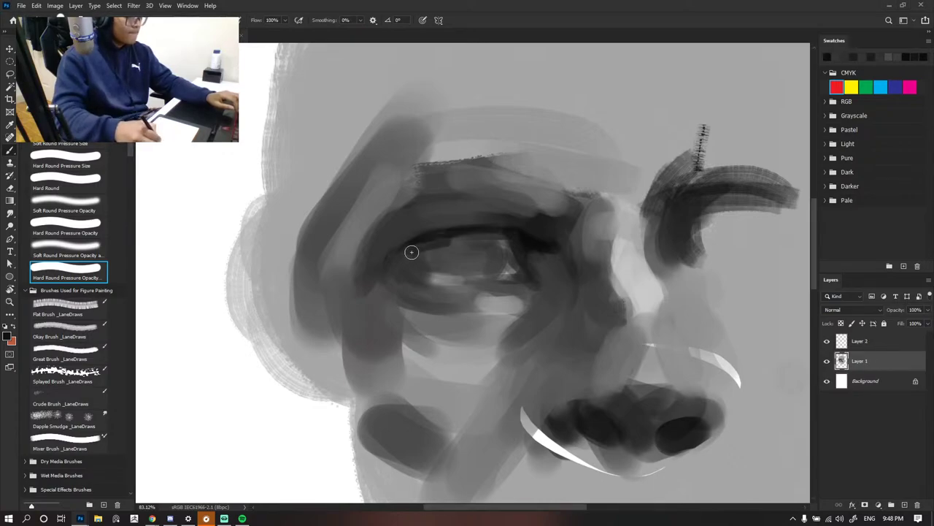
scroll(538, 235, "down", 5)
scroll(598, 241, "down", 2)
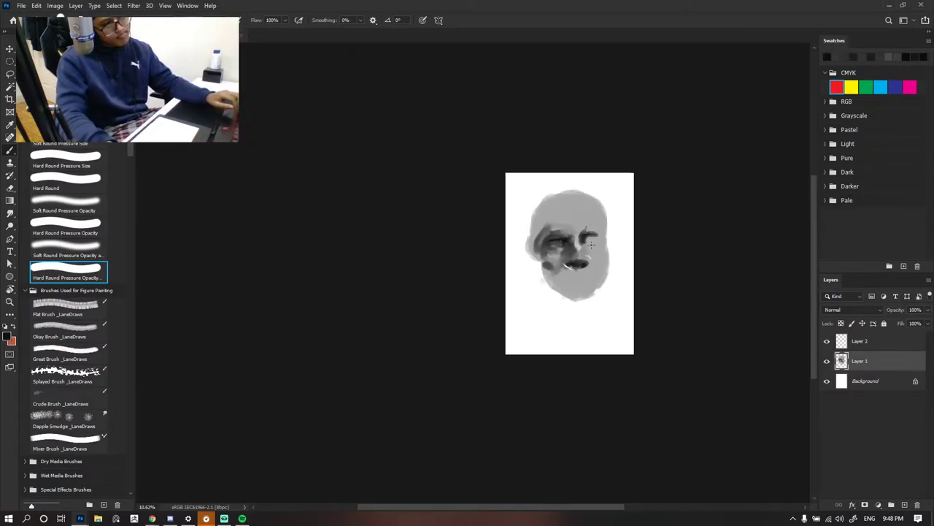
scroll(477, 233, "up", 8)
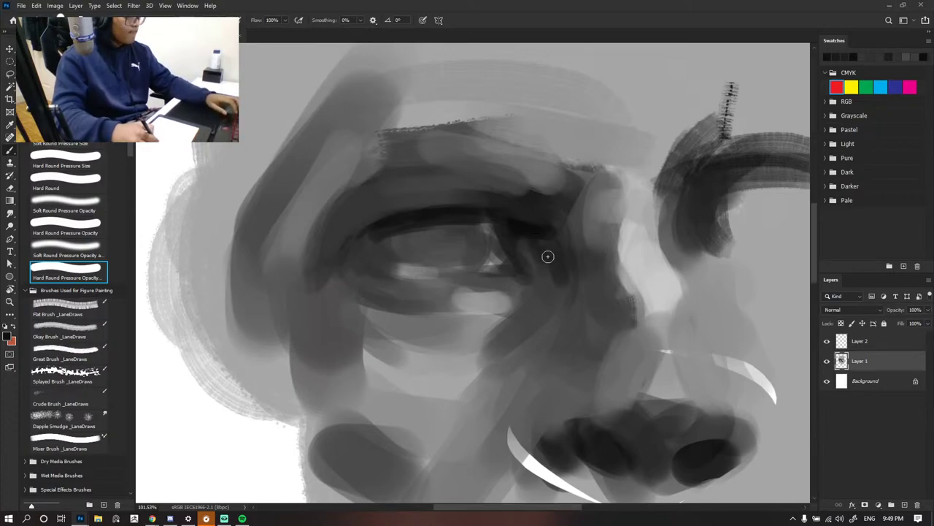
left_click_drag(548, 256, 533, 310)
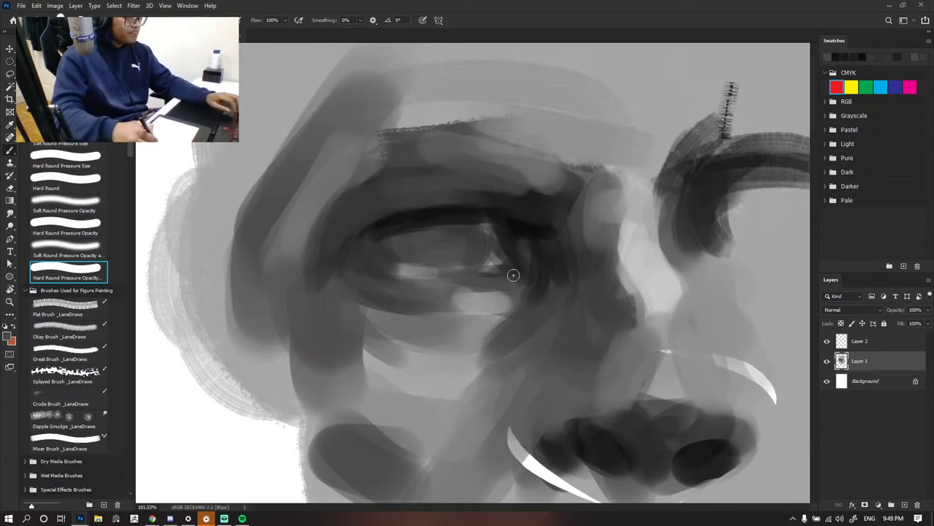
- Paint a light grey rim along the bottom of the left eyeball and even out its outer side in dark grey
left_click(410, 273, "alt")
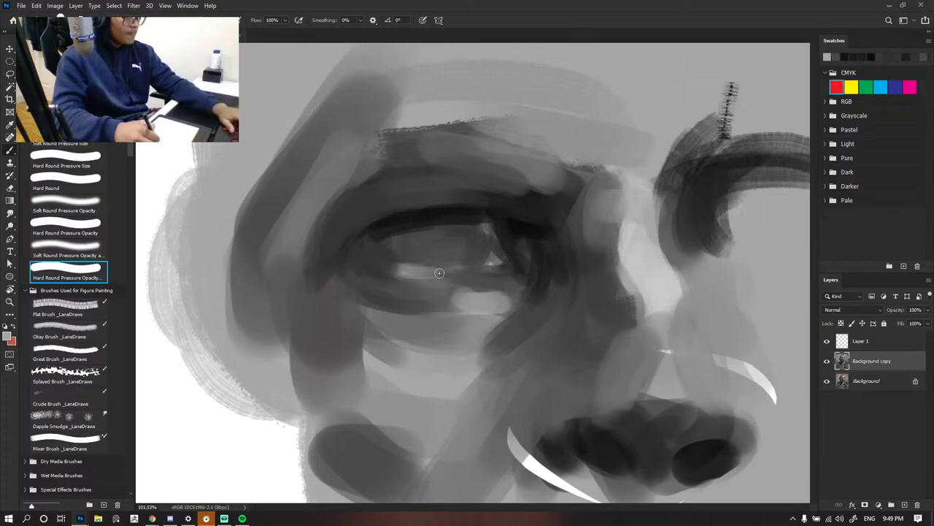
left_click_drag(403, 274, 478, 271)
left_click(411, 248, "alt")
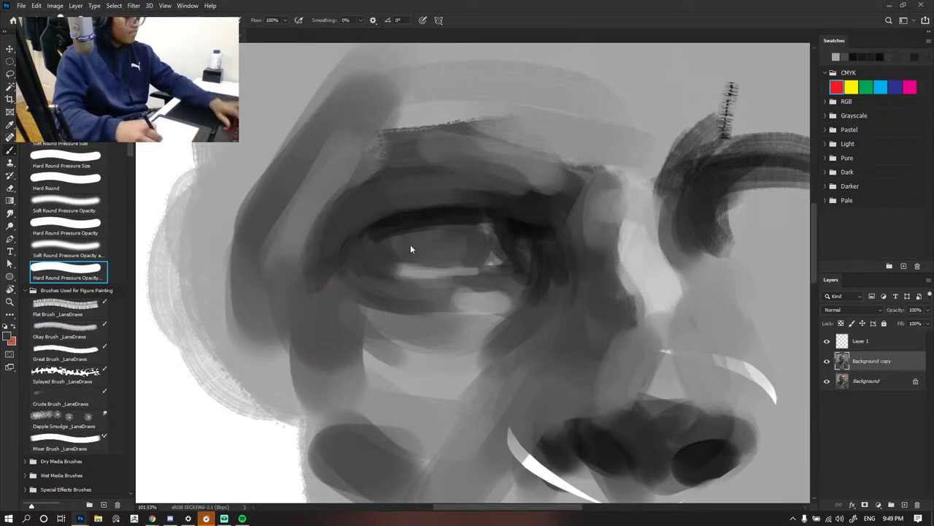
mouse_move(411, 249)
left_mouse_down()
mouse_move(397, 249)
mouse_move(426, 261)
left_mouse_up()
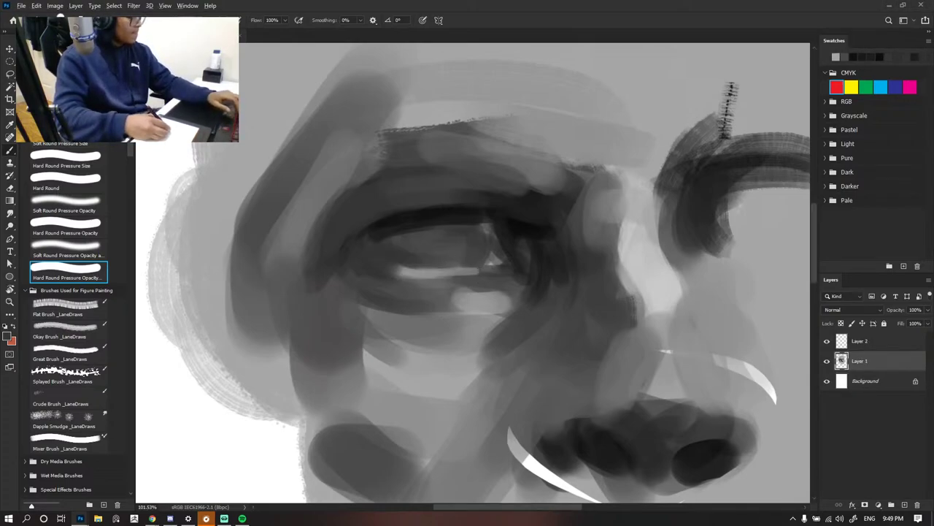
- Blend grey into the left eye's lower lid and cover the rough dark edge under the brow with mid grey
left_click(407, 295, "alt")
mouse_move(408, 295)
left_mouse_down()
mouse_move(460, 288)
mouse_move(402, 288)
left_mouse_up()
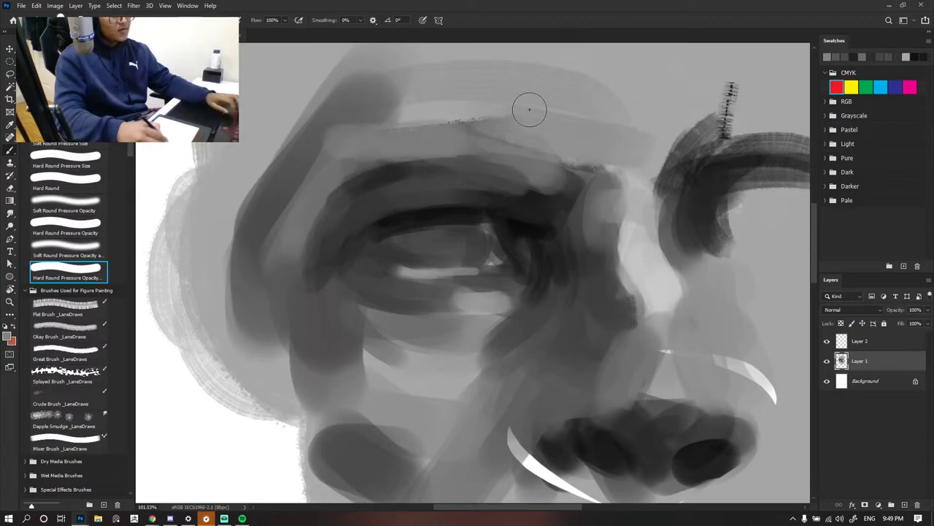
key("ctrl+0")
scroll(463, 110, "down", 8)
scroll(467, 138, "up", 8)
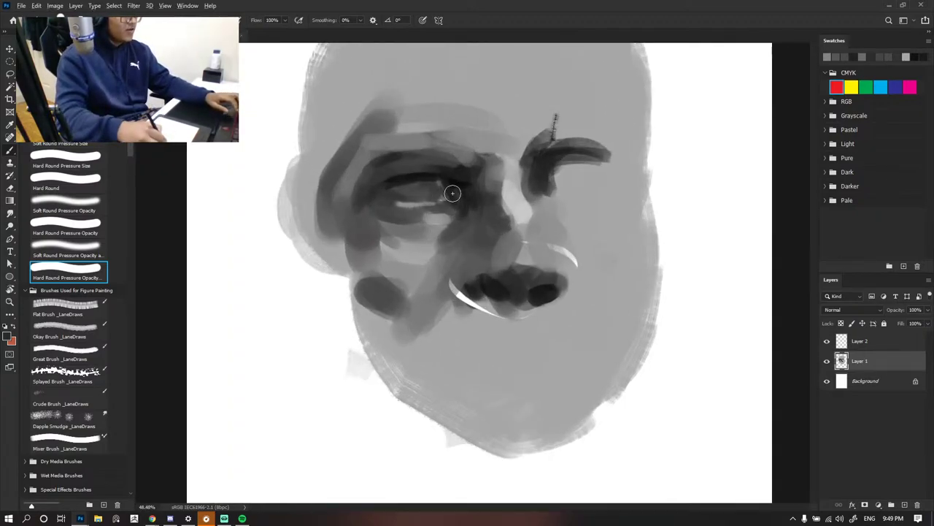
- Soften the shadow below the left eye's inner corner and block in a mid-grey patch under the lower lid
scroll(461, 168, "up", 3)
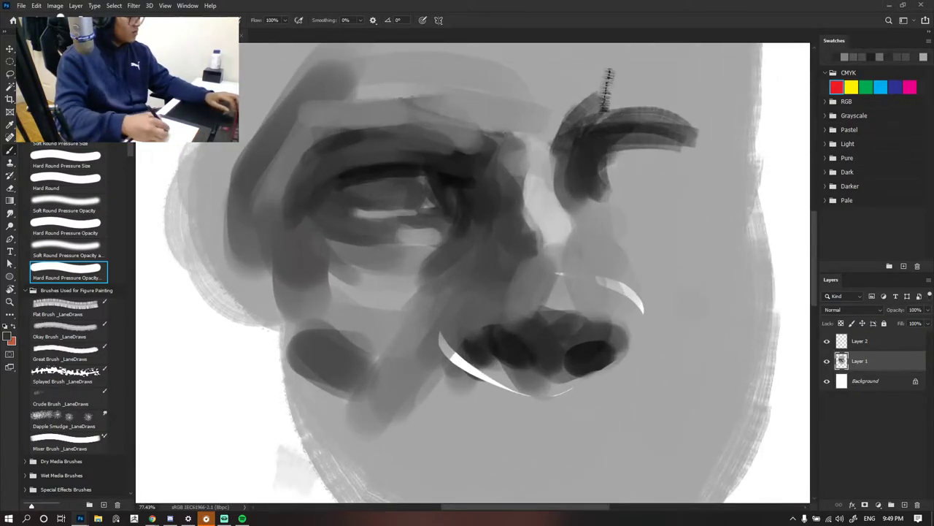
left_click(457, 248, "alt")
left_click_drag(461, 232, 458, 261)
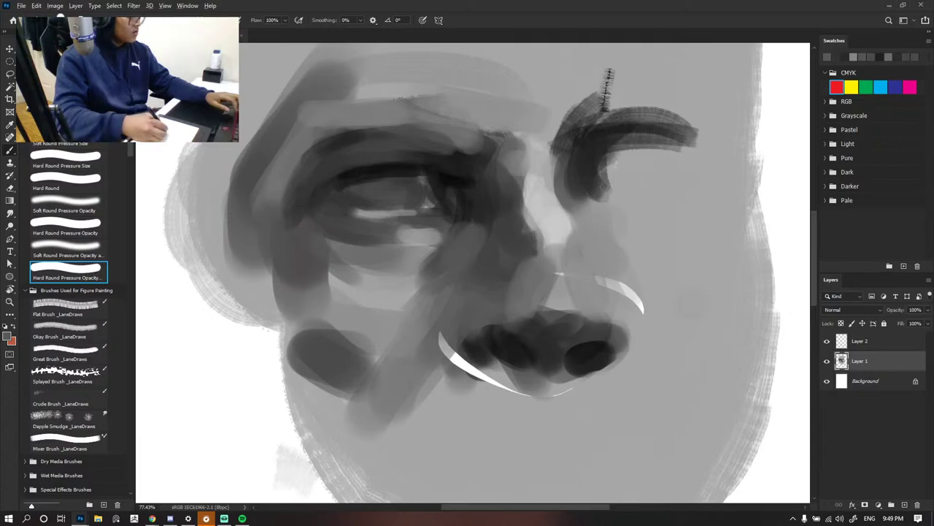
mouse_move(378, 237)
left_mouse_down()
mouse_move(429, 235)
mouse_move(380, 236)
left_mouse_up()
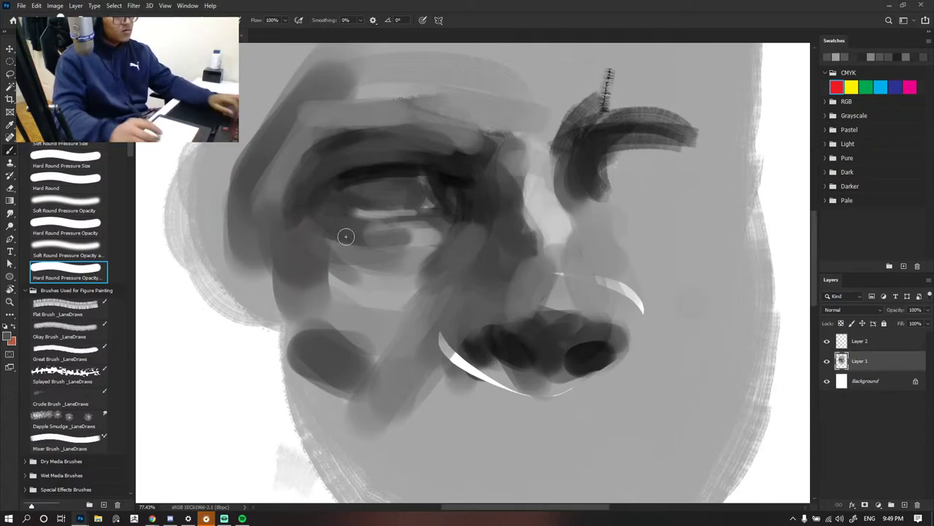
- Shape the bag under the left eye with curved mid-grey strokes that cover the light area of the upper cheek
scroll(418, 229, "down", 4)
scroll(444, 231, "down", 4)
scroll(444, 231, "up", 6)
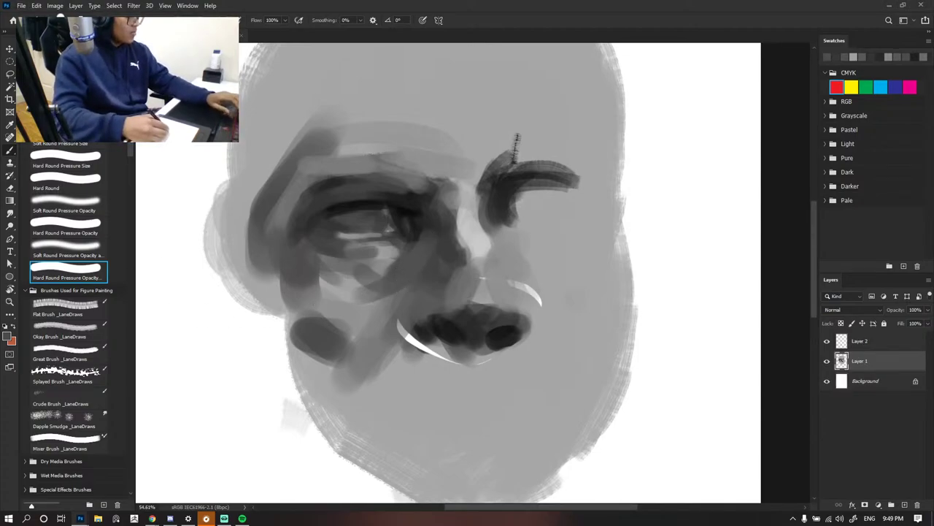
left_click(349, 257, "alt")
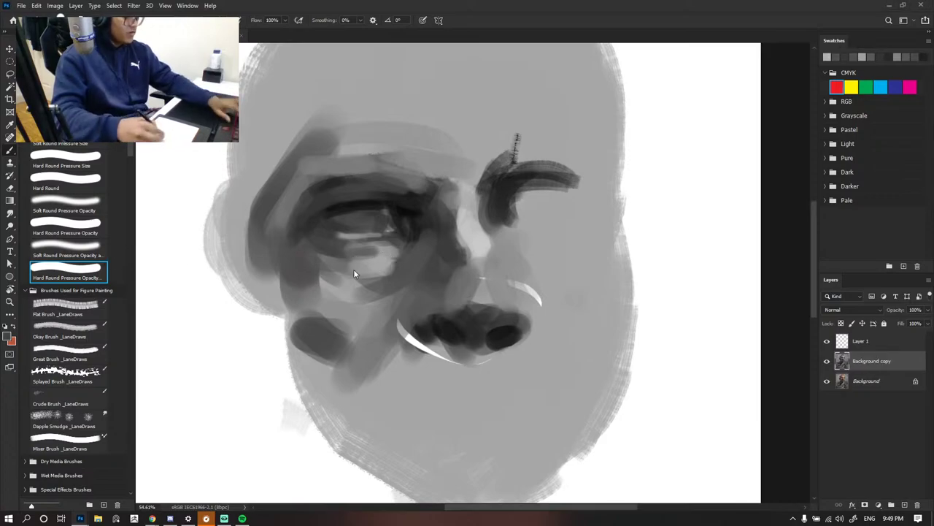
mouse_move(324, 270)
left_mouse_down()
mouse_move(369, 283)
mouse_move(374, 313)
left_mouse_up()
left_click(342, 270, "alt")
left_click(318, 293, "alt")
left_click_drag(322, 300, 351, 314)
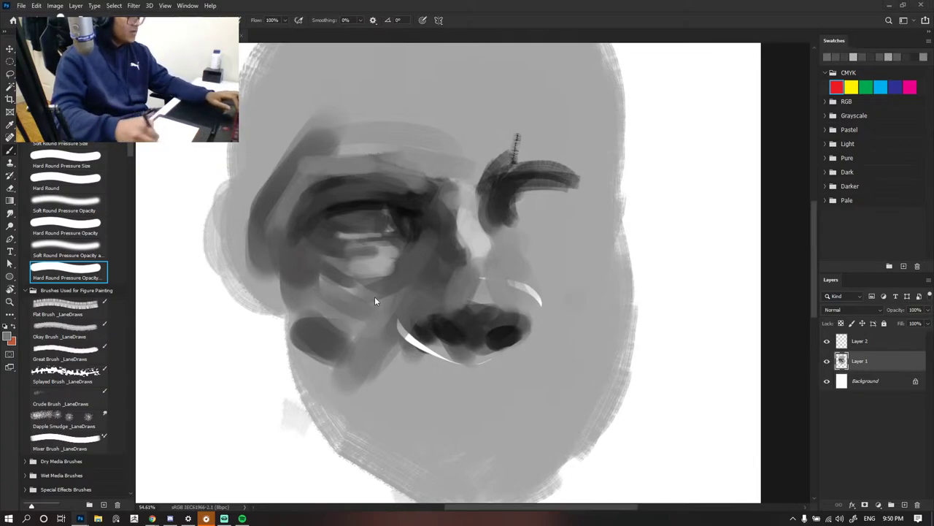
mouse_move(396, 282)
left_mouse_down()
mouse_move(371, 290)
mouse_move(404, 271)
mouse_move(376, 294)
left_mouse_up()
left_click(409, 276, "alt")
- Darken the fold above the left eye toward the inner corner with a sampled dark grey
scroll(412, 272, "down", 7)
scroll(456, 235, "up", 5)
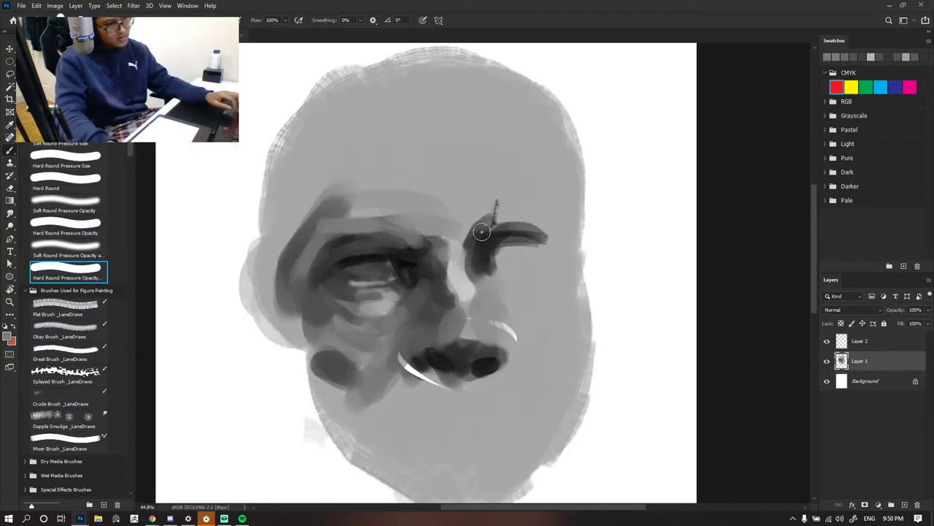
left_click(340, 244, "alt")
mouse_move(340, 241)
left_mouse_down()
mouse_move(335, 227)
mouse_move(351, 246)
mouse_move(385, 237)
mouse_move(403, 253)
left_mouse_up()
left_click(400, 244, "alt")
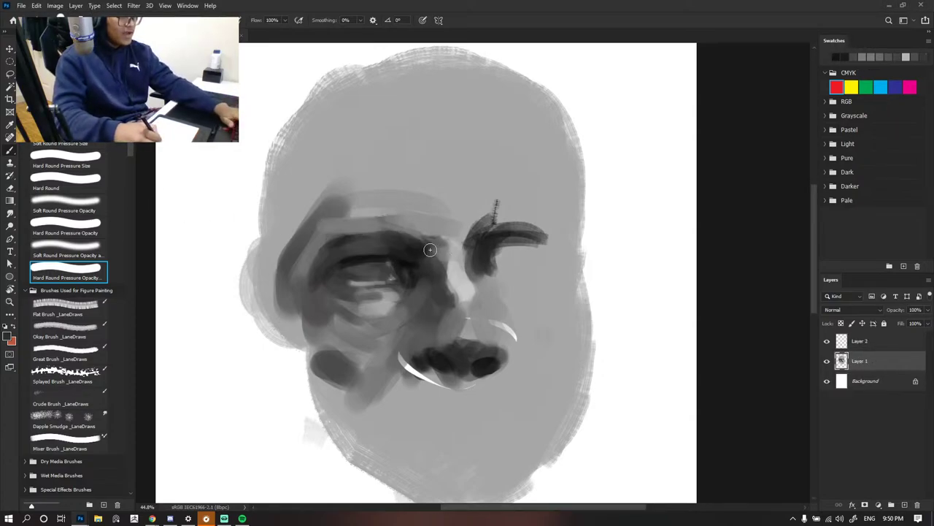
- Add a dark curved shadow around the left nostril wing and brush grey across the left eyeball's lower rim
scroll(420, 314, "down", 3)
scroll(426, 316, "up", 3)
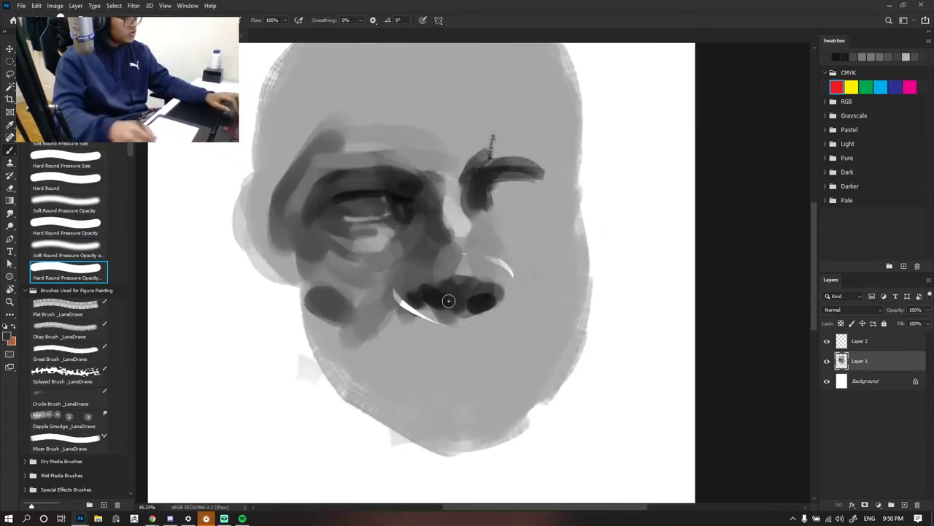
mouse_move(425, 277)
left_mouse_down()
mouse_move(351, 272)
mouse_move(416, 272)
mouse_move(422, 306)
left_mouse_up()
left_click(353, 273, "alt")
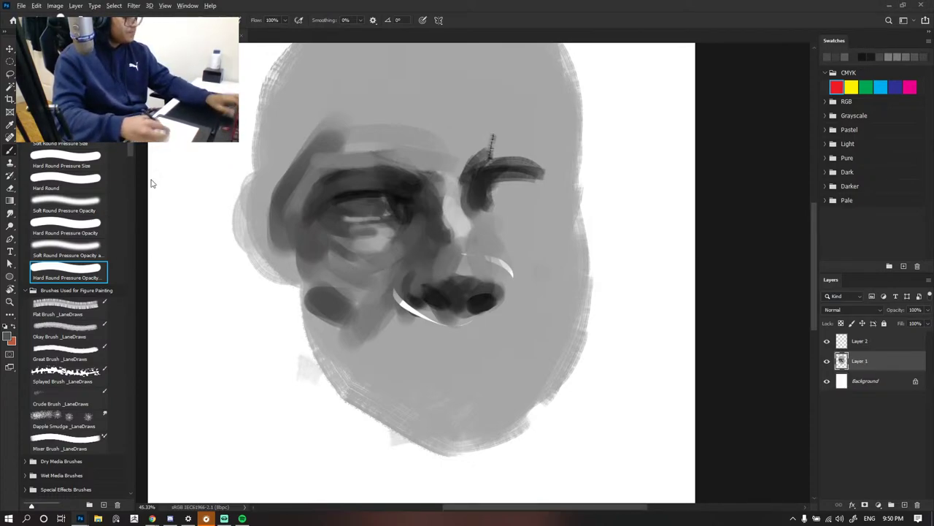
left_click_drag(387, 223, 347, 228)
- Build up the left nostril and wing with sampled dark greys, covering part of the white contour line
scroll(418, 213, "down", 5)
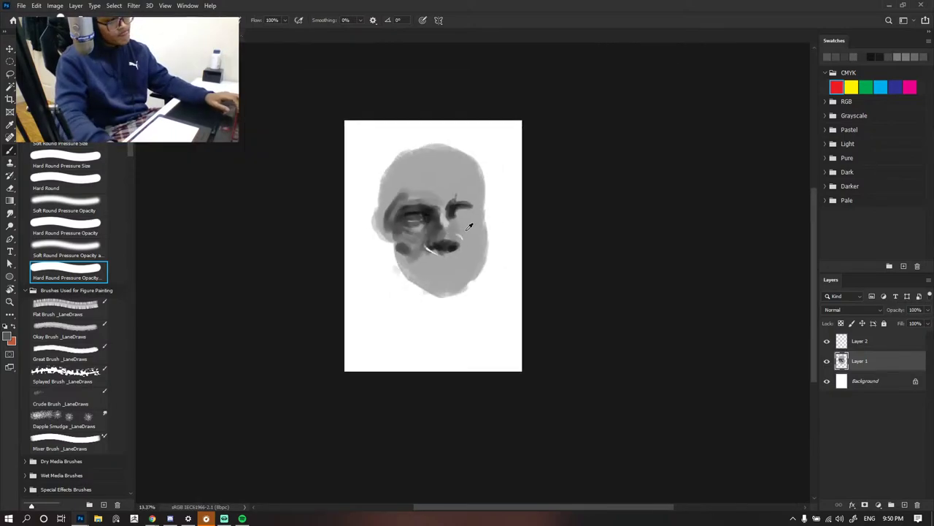
scroll(417, 217, "up", 4)
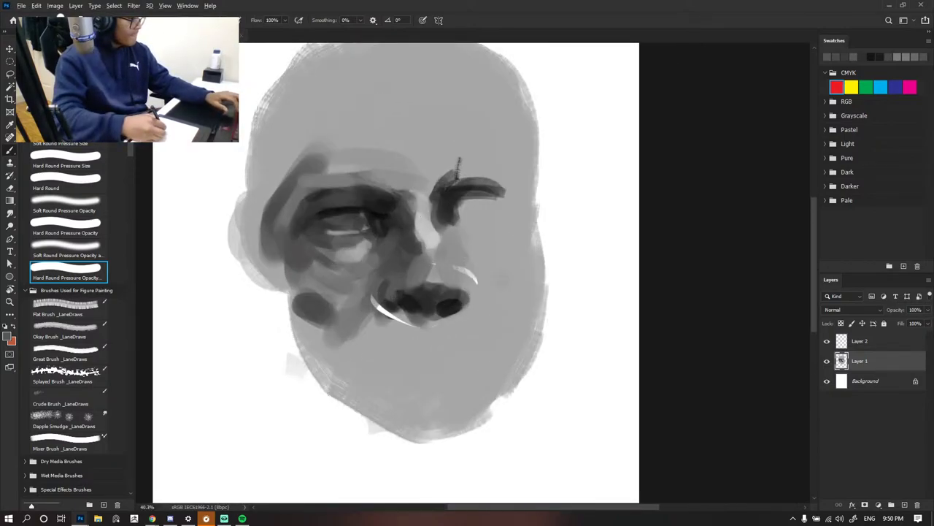
left_click(411, 303, "alt")
mouse_move(406, 305)
left_mouse_down()
mouse_move(389, 315)
mouse_move(382, 304)
left_mouse_up()
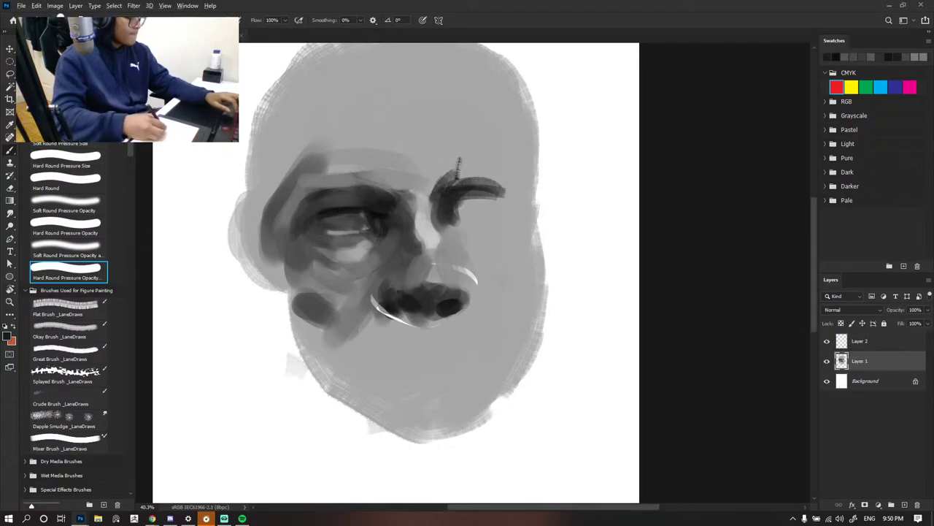
left_click(393, 296, "alt")
left_click_drag(390, 293, 411, 289)
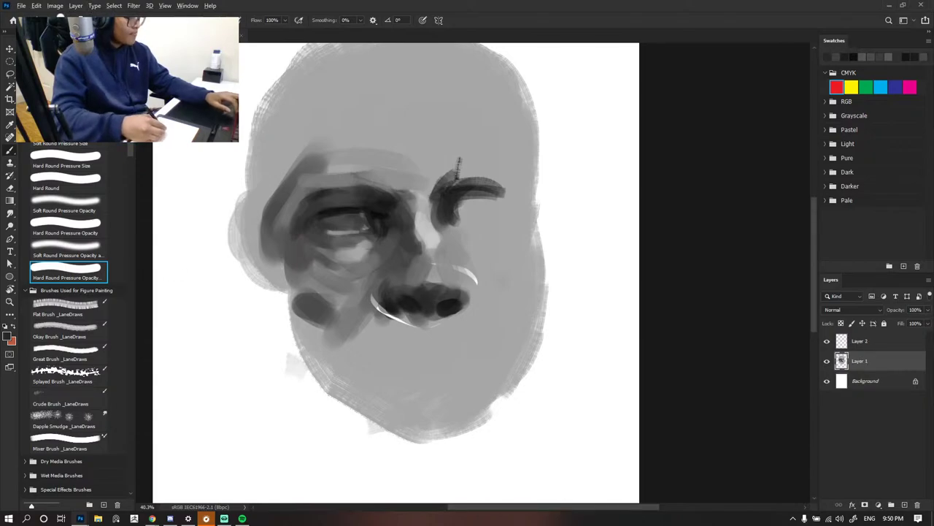
left_click(421, 307, "alt")
left_click_drag(386, 283, 396, 297)
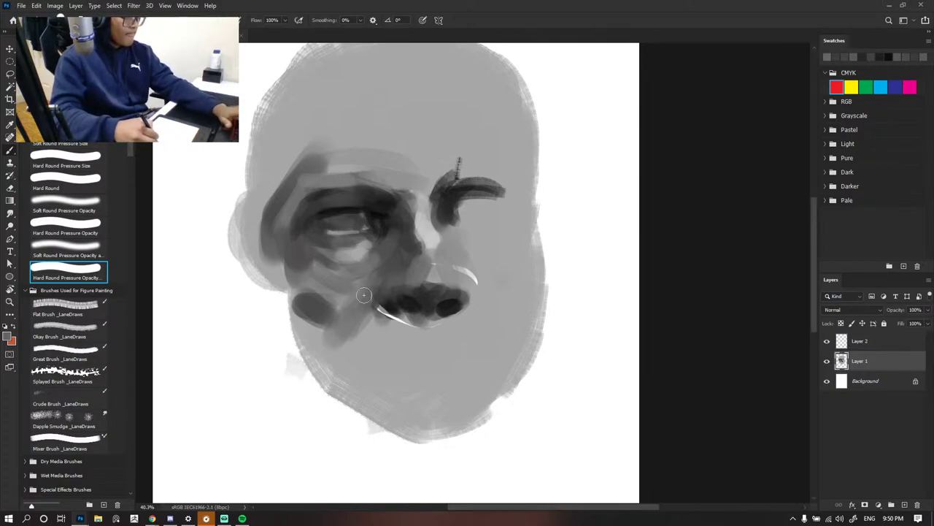
- Blend sampled greys over the side and ball of the nose, covering the thin white line across it
scroll(438, 257, "down", 3)
scroll(480, 244, "down", 1)
scroll(470, 233, "up", 4)
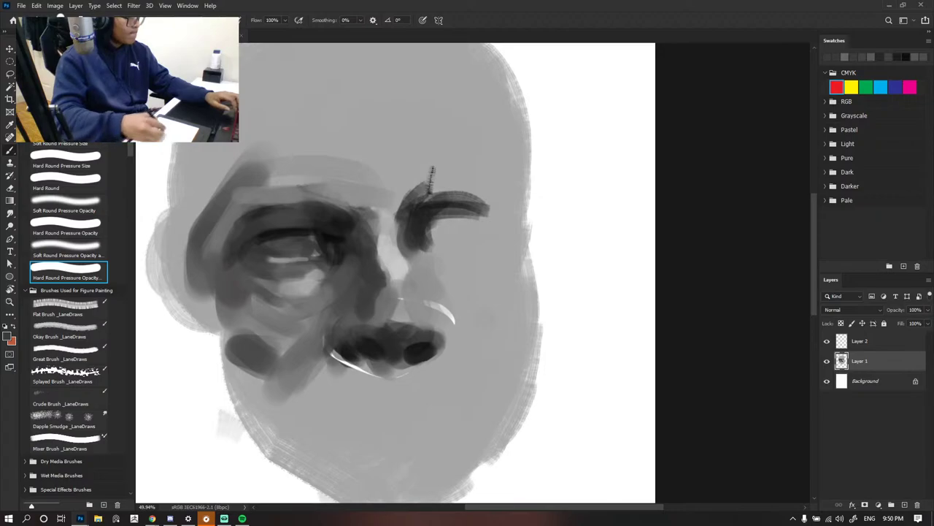
left_click(384, 305, "alt")
left_click_drag(385, 308, 350, 307)
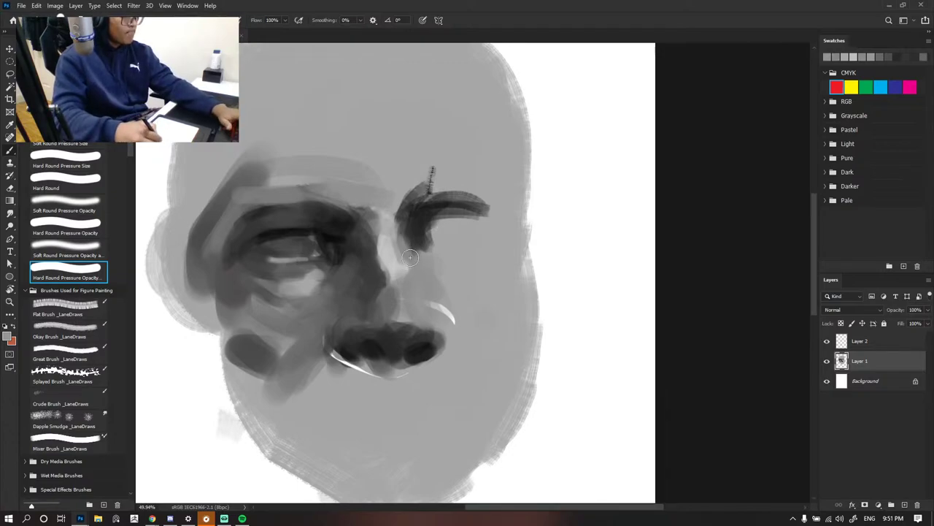
- Paint a mid-grey oval inside the dark socket of the right eye
left_click_drag(416, 212, 415, 232)
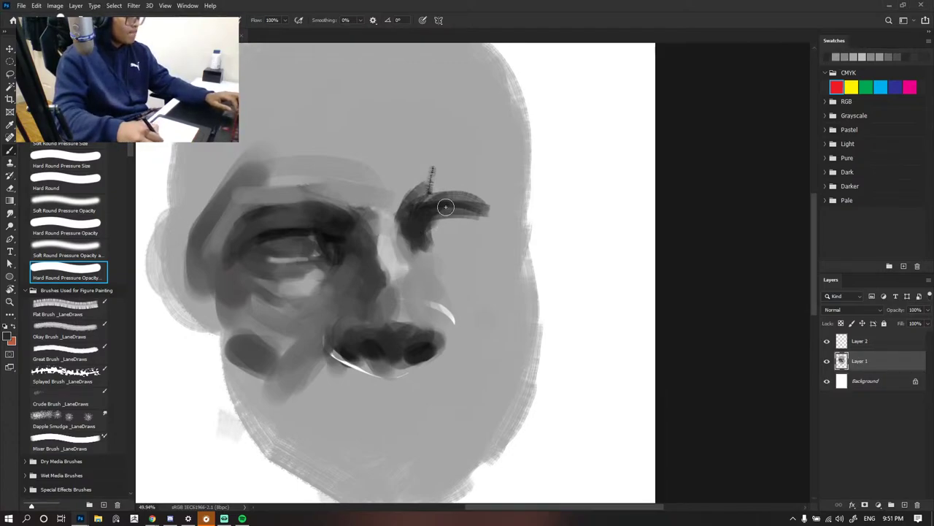
left_click(155, 207, "alt")
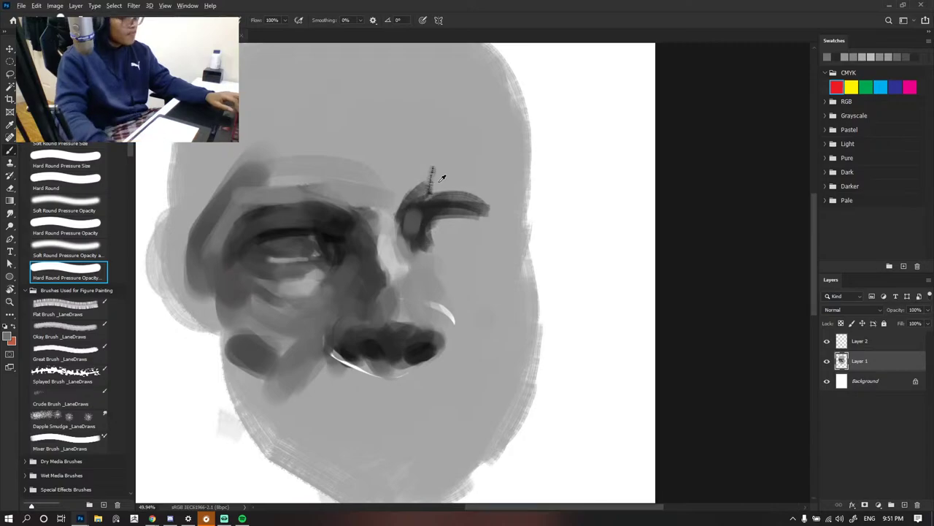
scroll(445, 190, "down", 5)
scroll(457, 198, "up", 6)
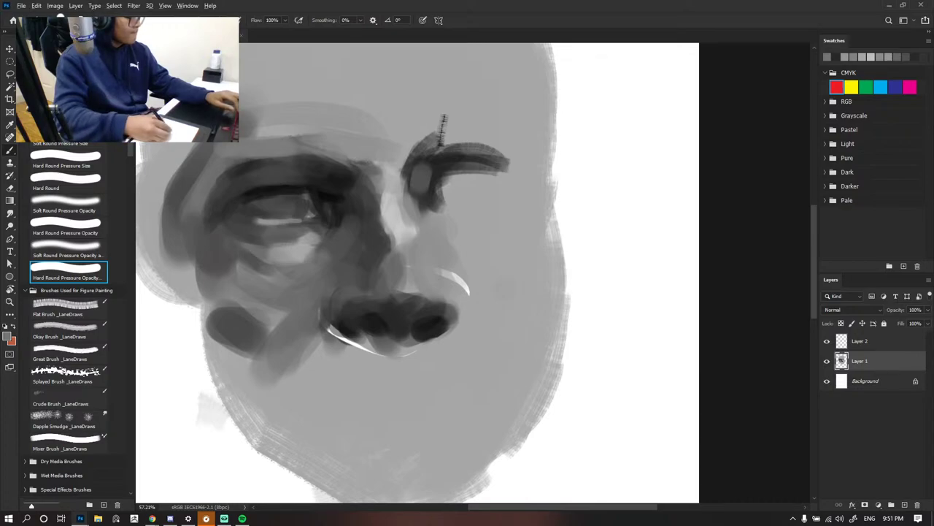
- Darken the left eye's inner corner and upper lid line with sampled near-black, brushing dark grey out toward the outer corner
left_click_drag(314, 200, 318, 216)
left_click(318, 215, "alt")
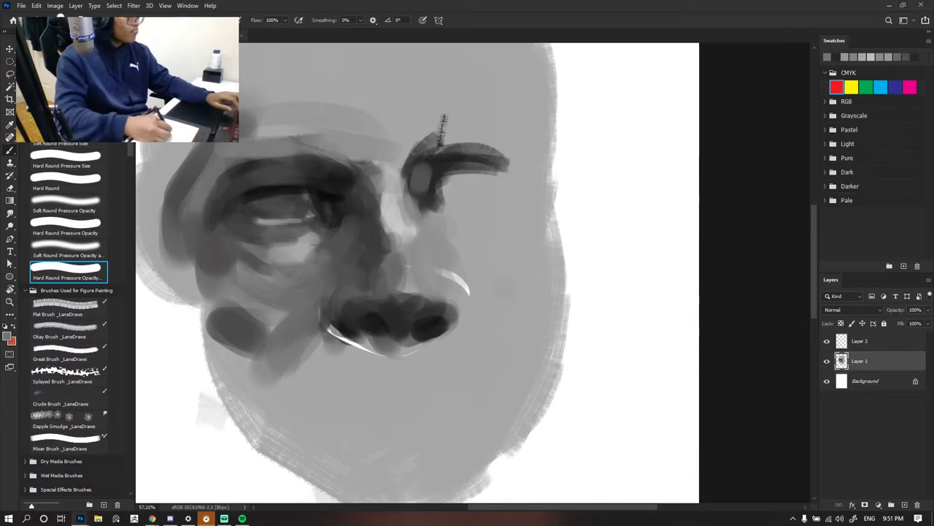
left_click(128, 81, "alt")
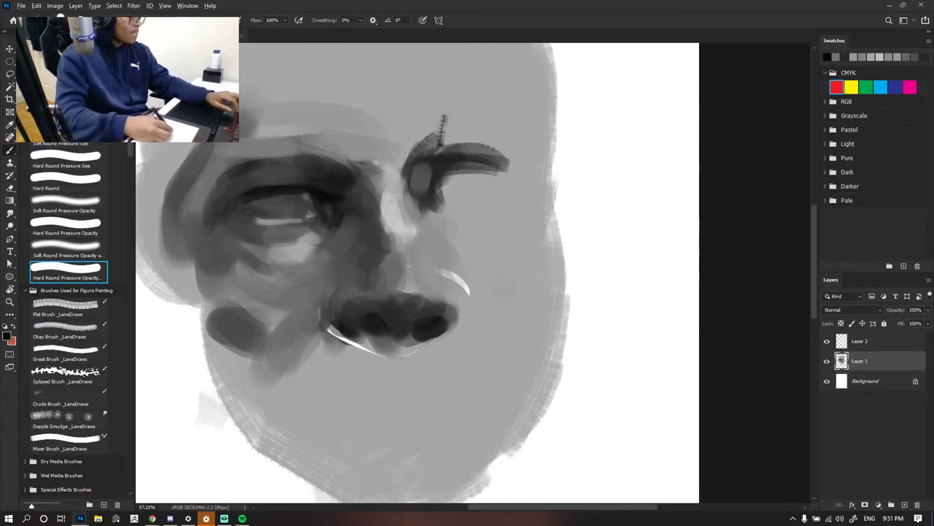
left_click_drag(302, 186, 270, 182)
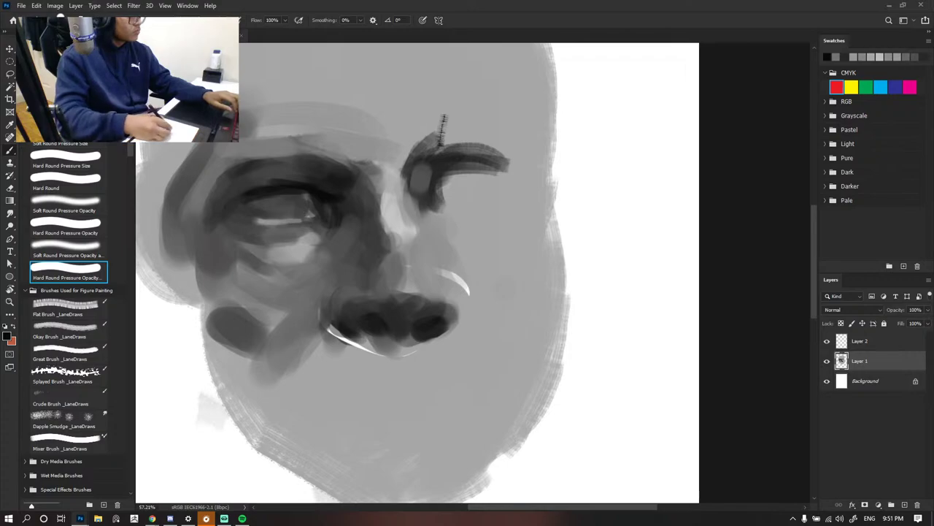
left_click(255, 192, "alt")
left_click_drag(256, 192, 191, 218)
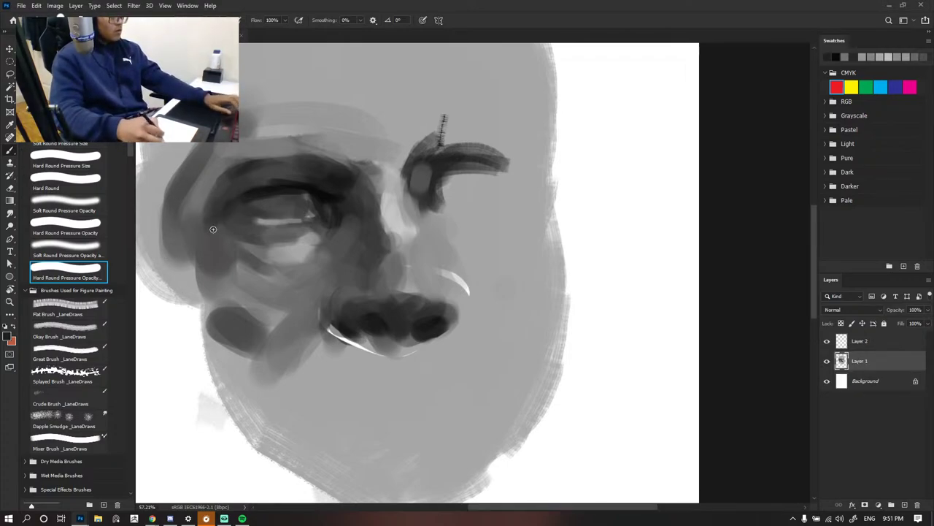
- Paint a dark grey shadow below the left nostril wing and brush sampled grey up along its outer side
scroll(397, 223, "down", 10)
scroll(439, 208, "up", 7)
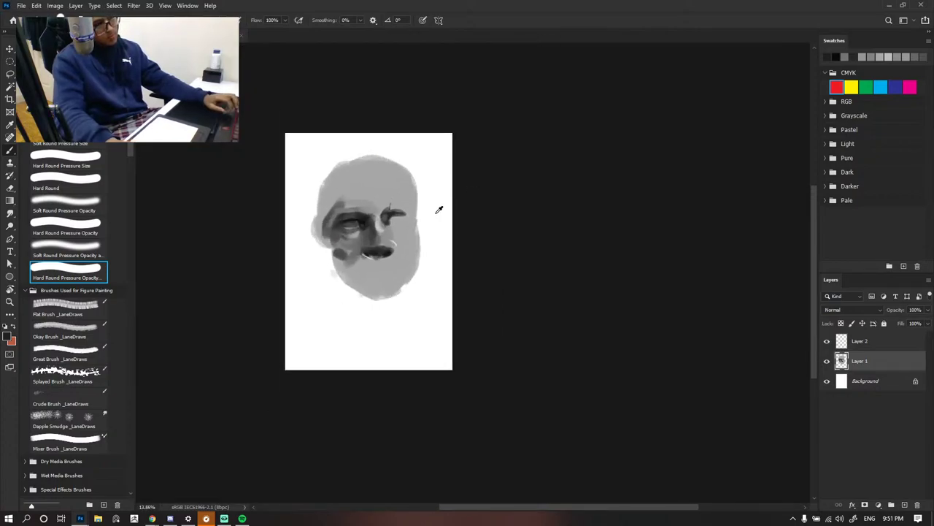
scroll(377, 230, "up", 3)
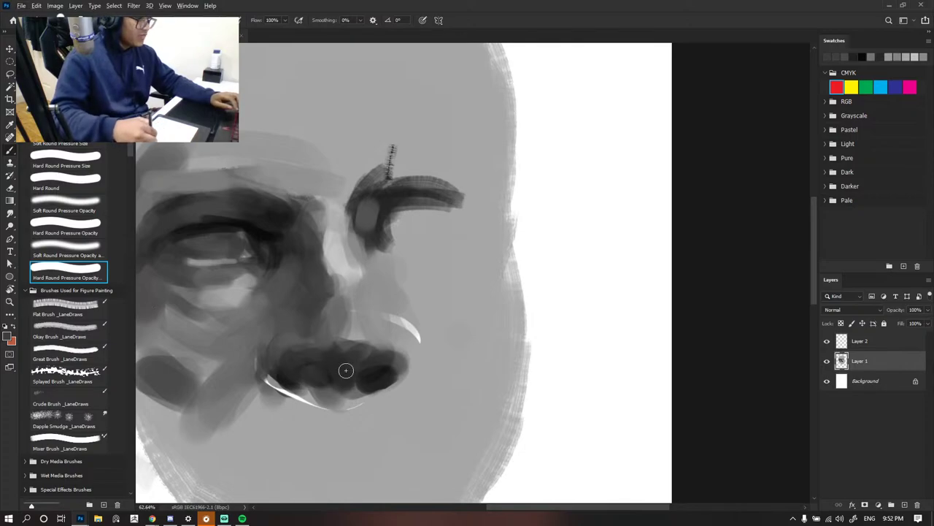
scroll(459, 317, "down", 8)
scroll(523, 408, "down", 1)
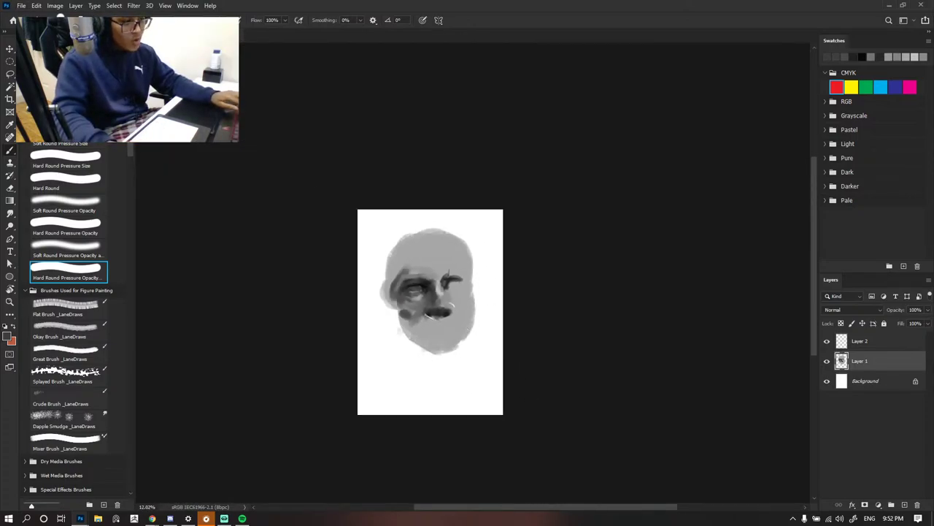
scroll(481, 342, "up", 3)
scroll(403, 358, "up", 6)
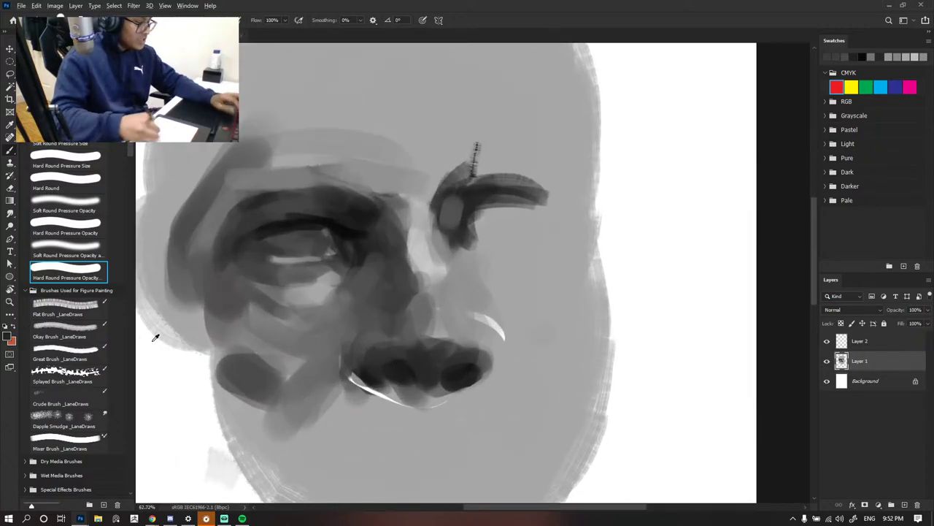
left_click(388, 396, "alt")
mouse_move(350, 383)
left_mouse_down()
mouse_move(393, 393)
mouse_move(343, 404)
left_mouse_up()
left_click(407, 365, "alt")
key("bracketright")
key("bracketright")
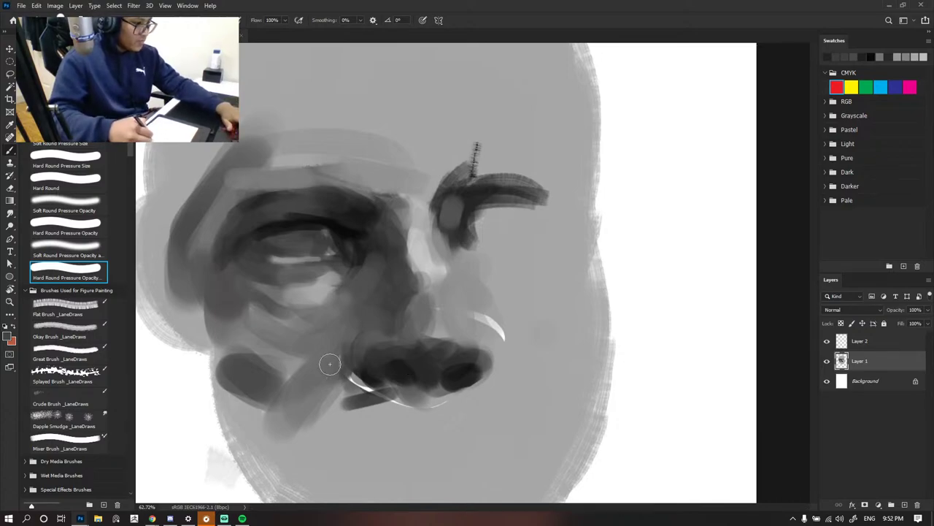
left_click_drag(345, 363, 348, 392)
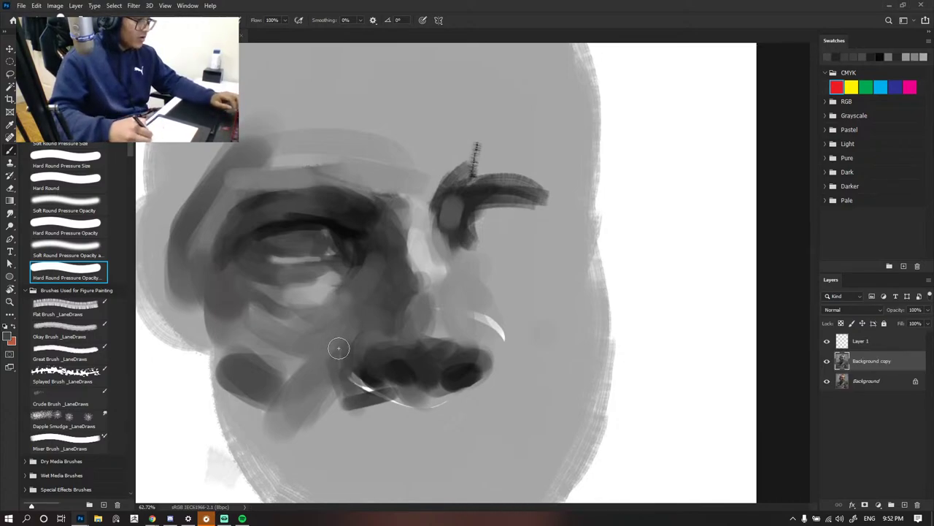
- Darken the underside of the nose between the two nostrils with a sampled near-black
scroll(549, 286, "down", 5)
scroll(535, 275, "down", 1)
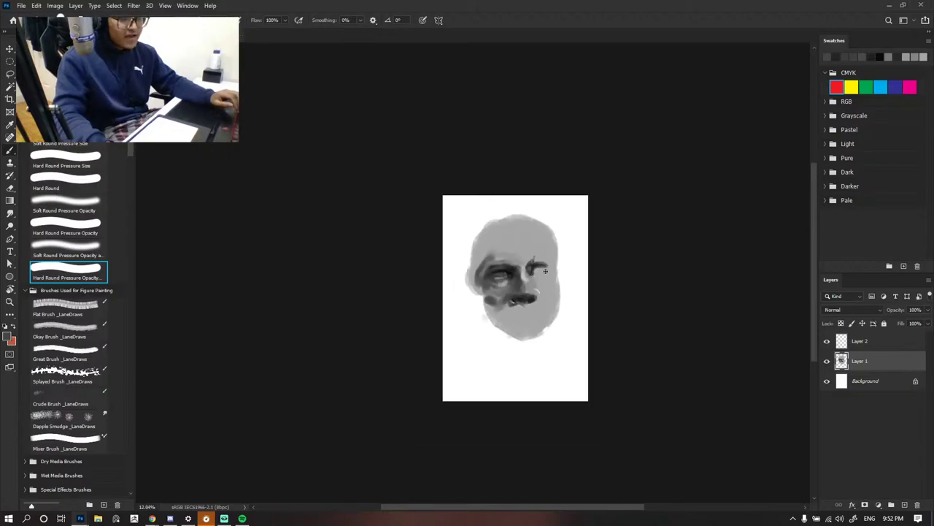
scroll(537, 281, "up", 3)
scroll(541, 303, "up", 2)
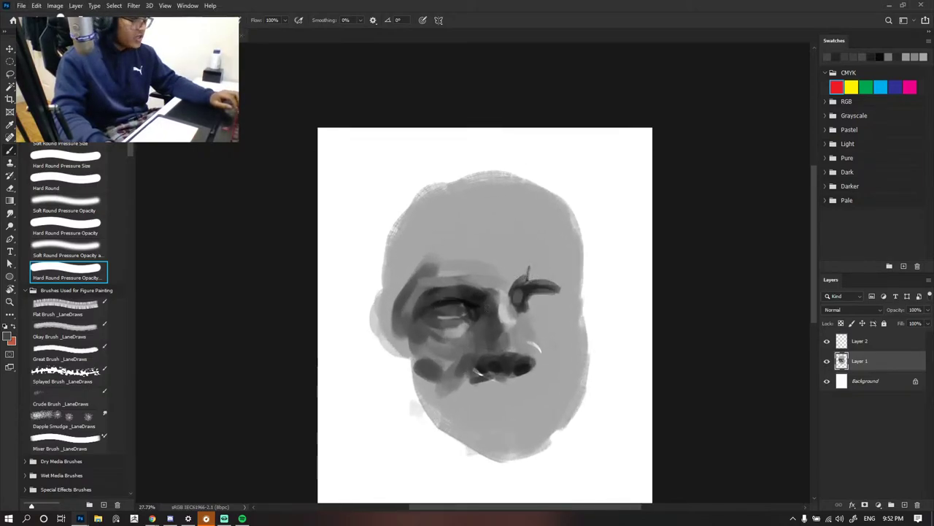
scroll(582, 361, "up", 4)
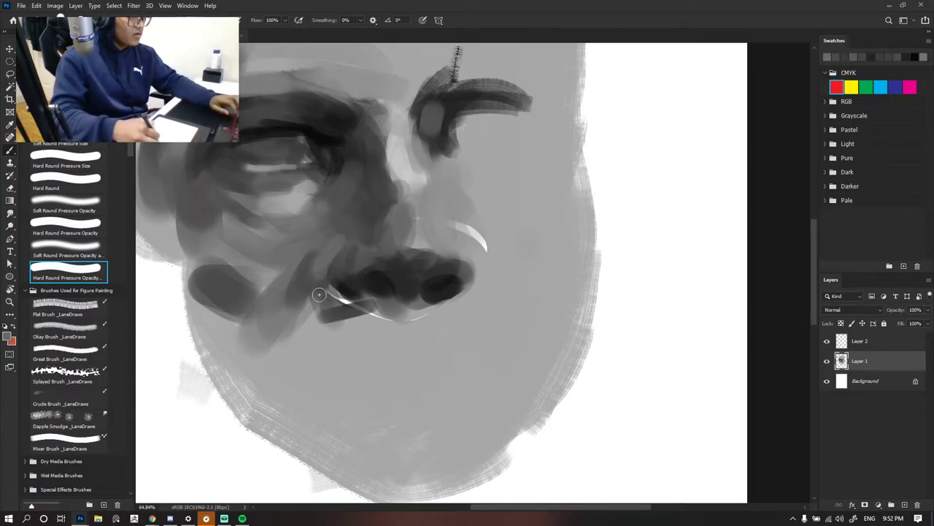
scroll(416, 195, "down", 2)
scroll(415, 194, "down", 4)
scroll(434, 193, "up", 4)
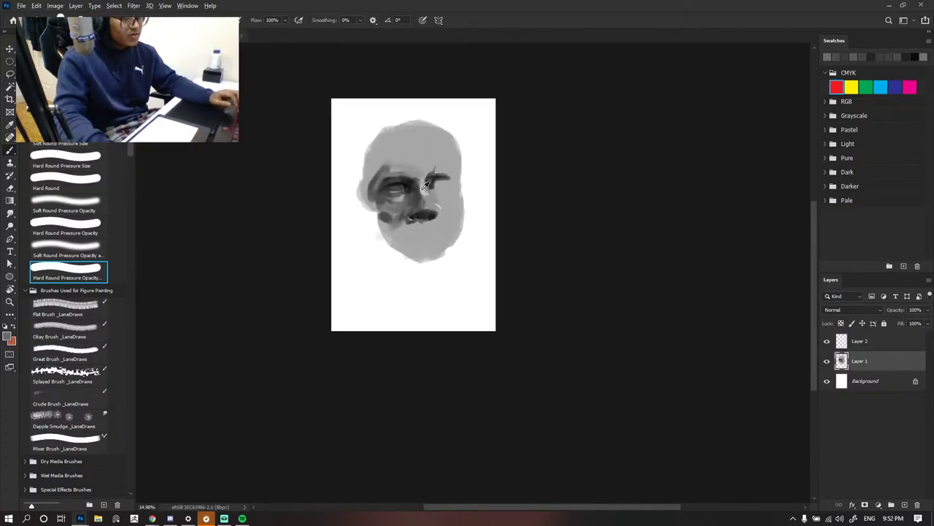
scroll(437, 208, "up", 2)
left_click(400, 296, "alt")
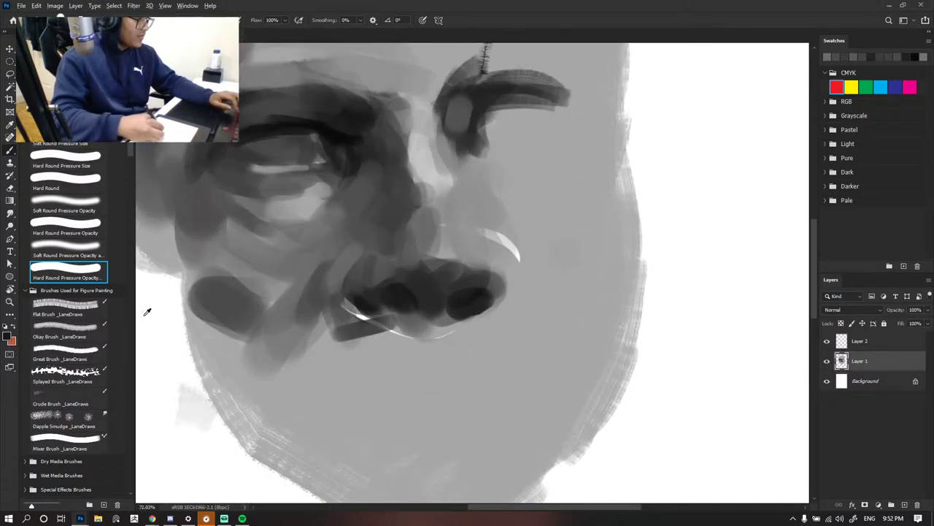
left_click_drag(410, 297, 438, 314)
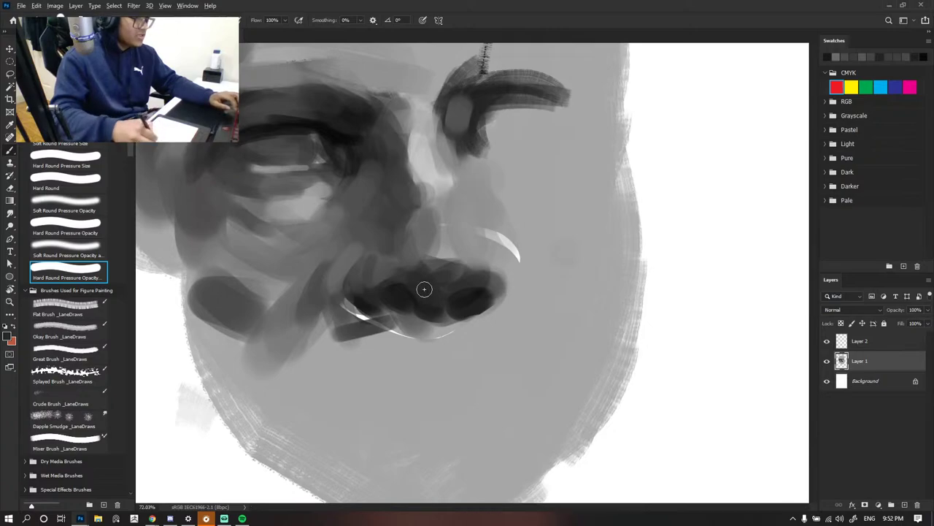
- Brush sampled greys over the tip and ball of the nose and the bridge side below the right eye
left_click(474, 272, "alt")
left_click_drag(426, 256, 436, 276)
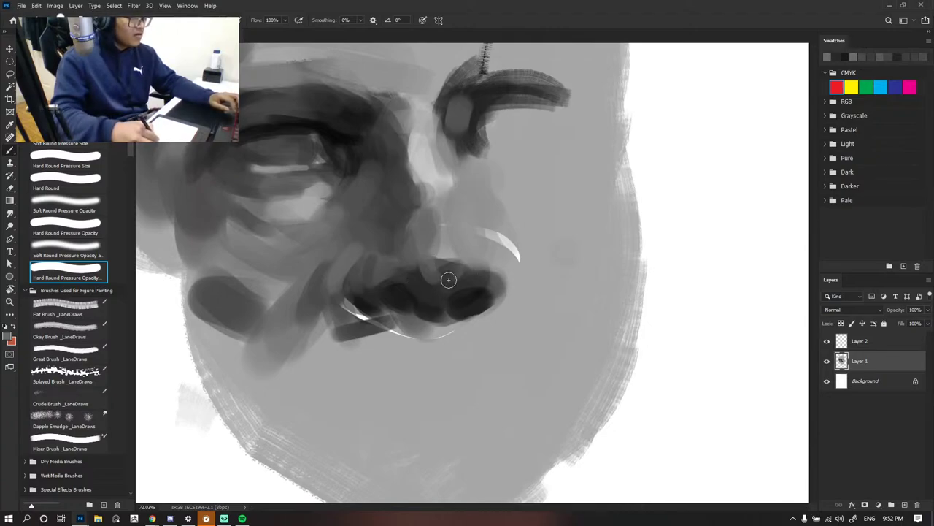
left_click(445, 244, "alt")
left_click_drag(454, 230, 463, 261)
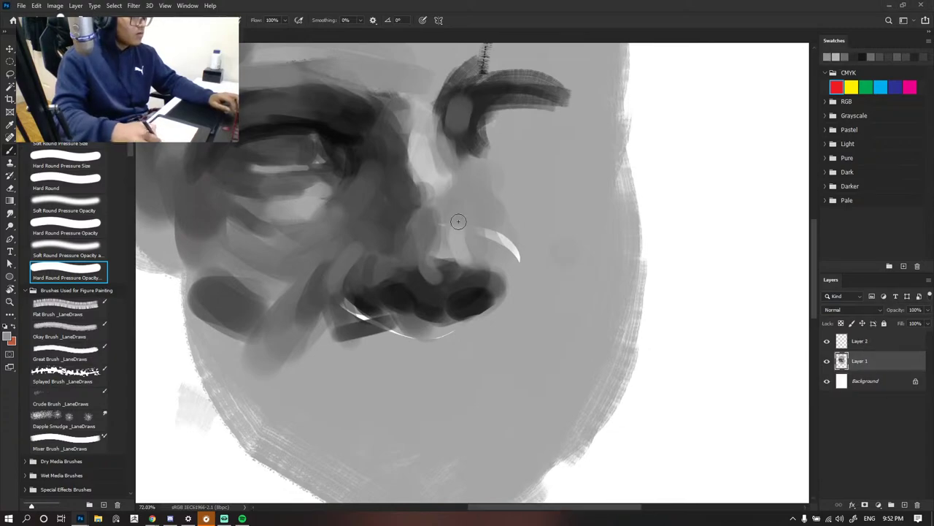
left_click(471, 172, "alt")
left_click_drag(467, 175, 462, 155)
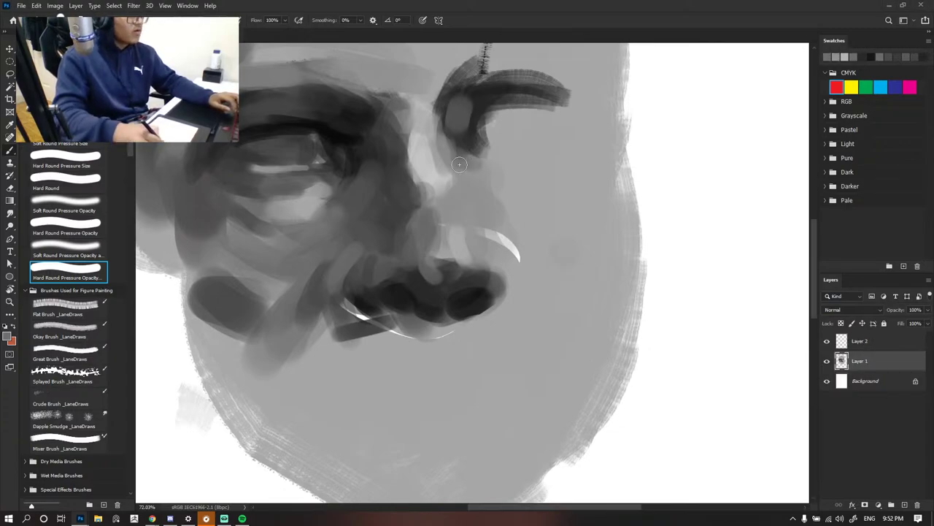
- Compare with the reference photo and extend the light highlight down the nose bridge with a sampled light grey
scroll(520, 126, "down", 8)
scroll(497, 157, "up", 4)
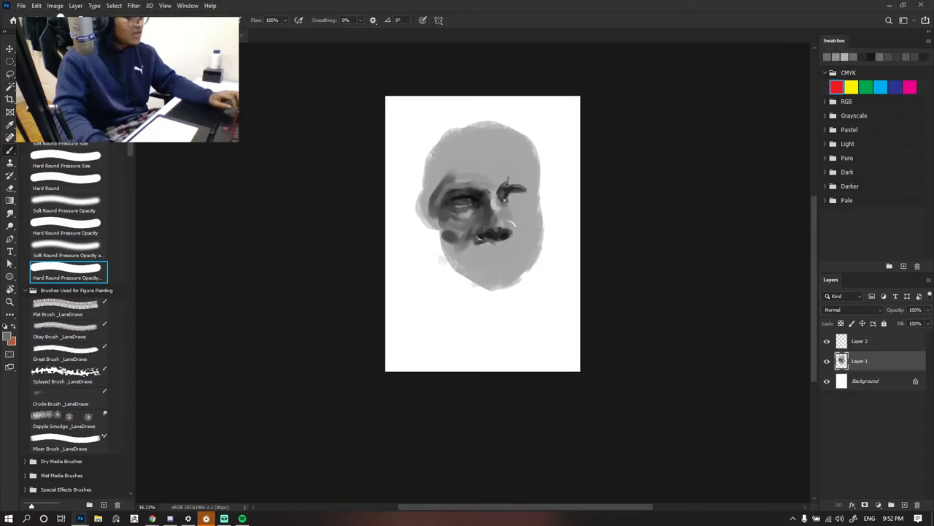
scroll(523, 233, "up", 1)
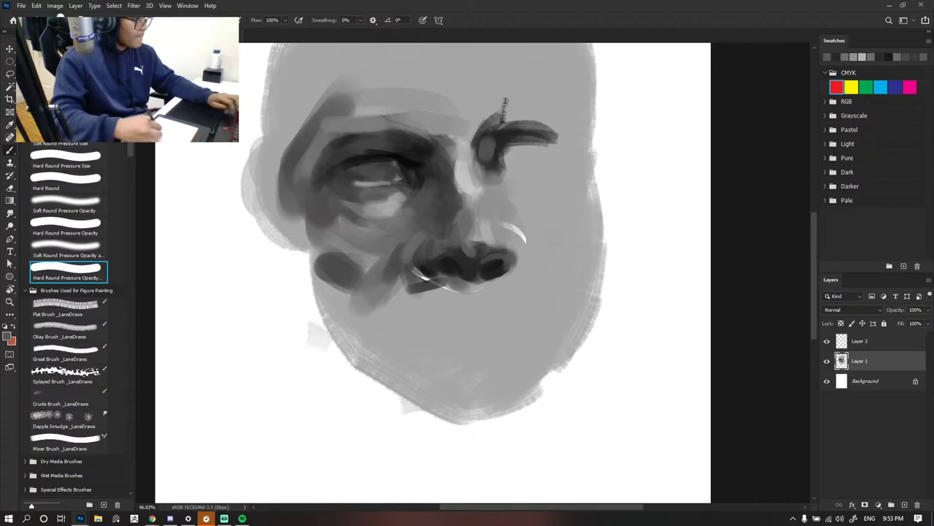
key("ctrl+Tab")
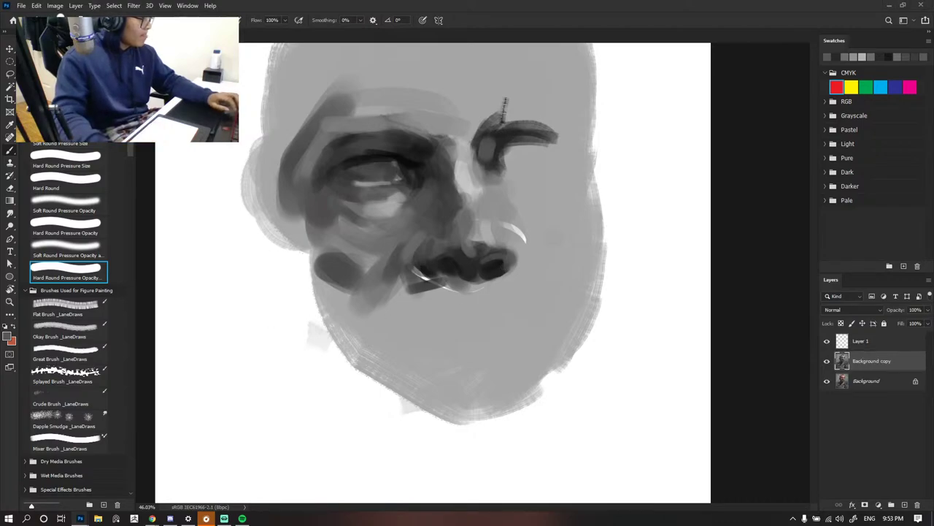
key("ctrl+Tab")
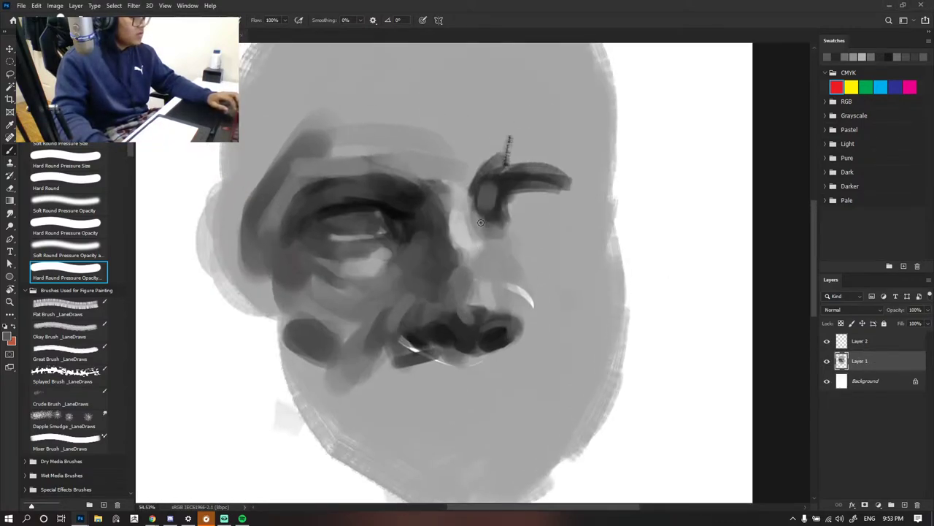
left_click(459, 230, "alt")
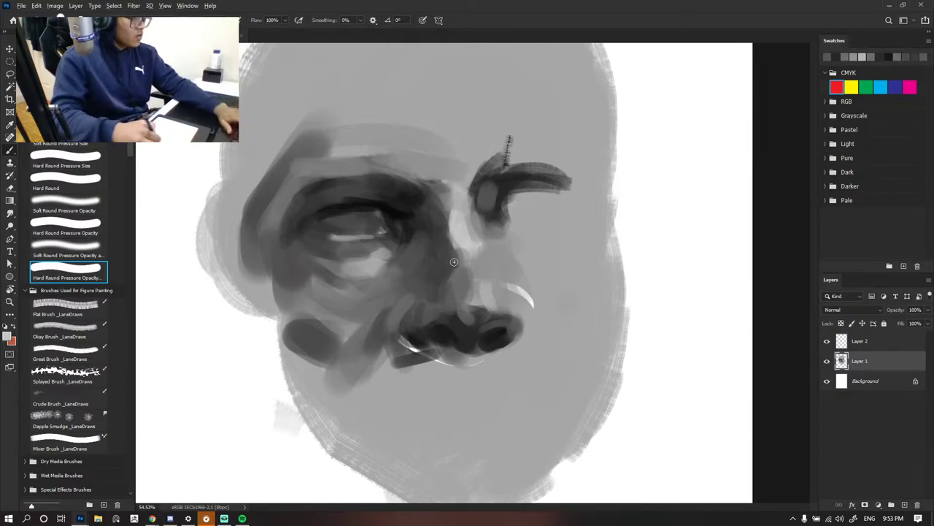
left_click_drag(461, 241, 466, 265)
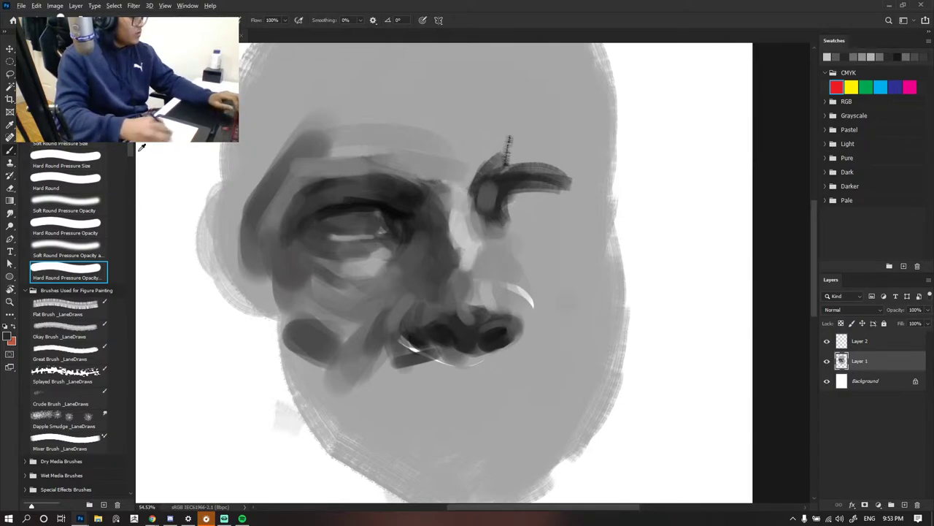
- Break up the grey oval in the right eye with dark grey and blend the nose bridge edge beside it
left_click_drag(485, 200, 486, 260)
left_click(488, 247, "alt")
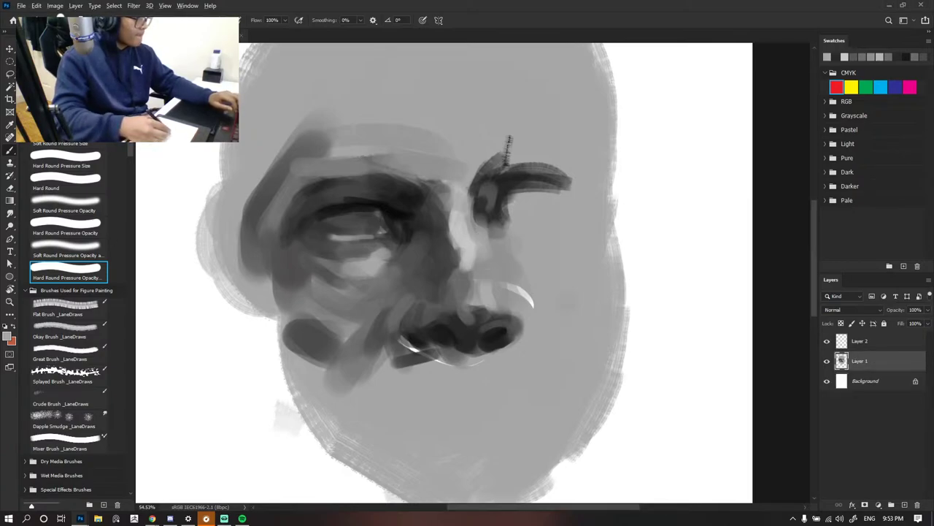
left_click(563, 296, "alt")
- Darken the left nostril toward its wing with sampled dark greys, then brush a sampled grey over the wing's edge
key("ctrl+Tab")
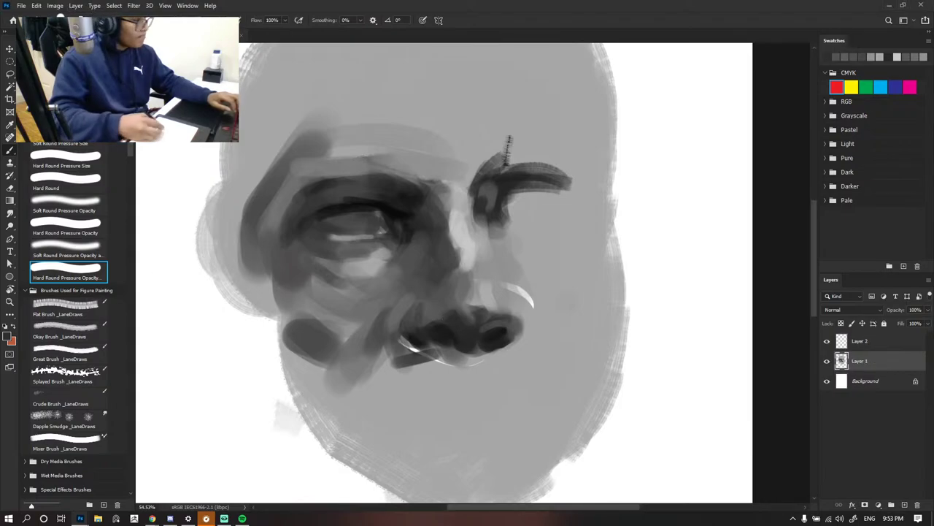
left_click(437, 332, "alt")
mouse_move(437, 314)
left_mouse_down()
mouse_move(460, 333)
mouse_move(418, 343)
mouse_move(428, 343)
mouse_move(410, 323)
left_mouse_up()
left_click(426, 324, "alt")
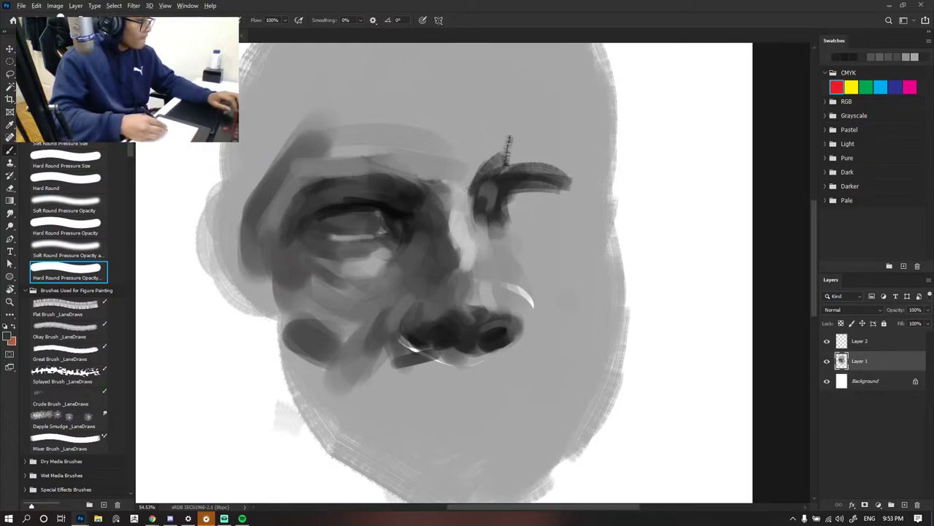
left_click(424, 314, "alt")
left_click_drag(424, 314, 413, 334)
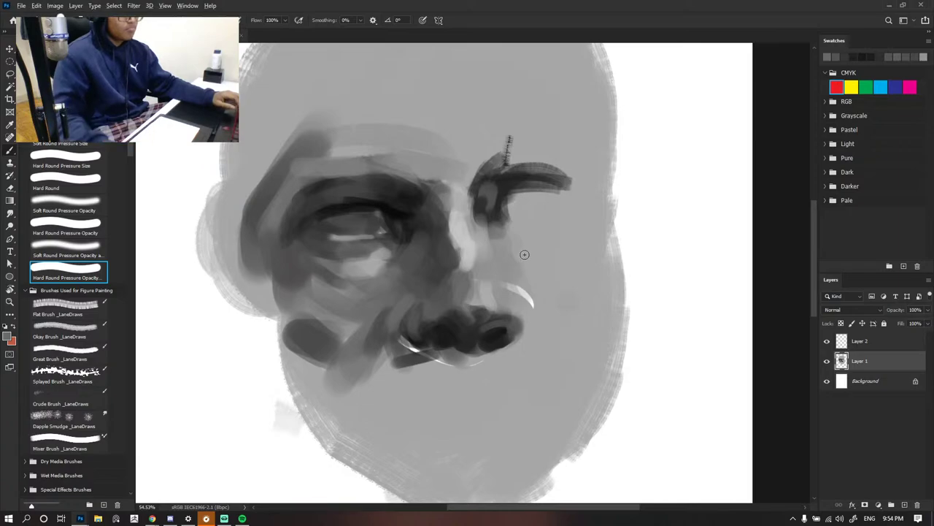
- Reshape the inside of the right nostril with a grey brush stroke
key("ctrl+minus")
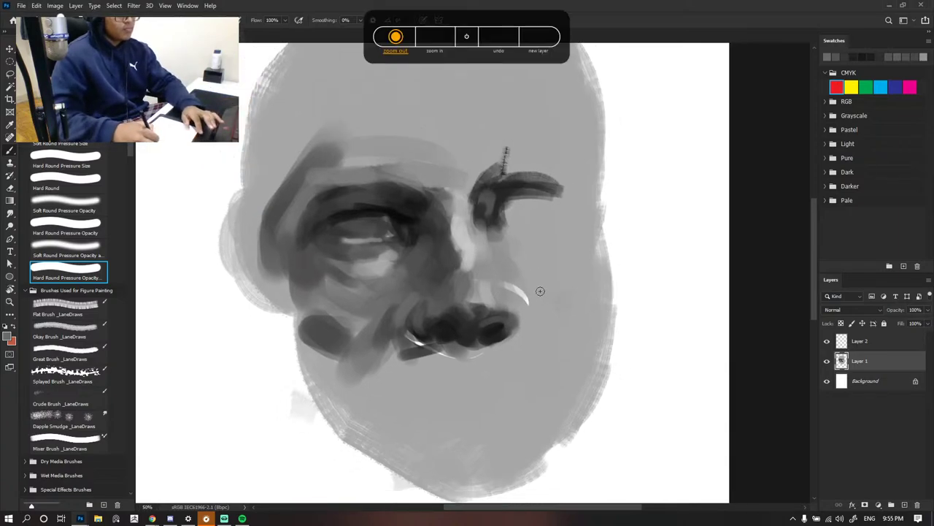
key("ctrl+plus")
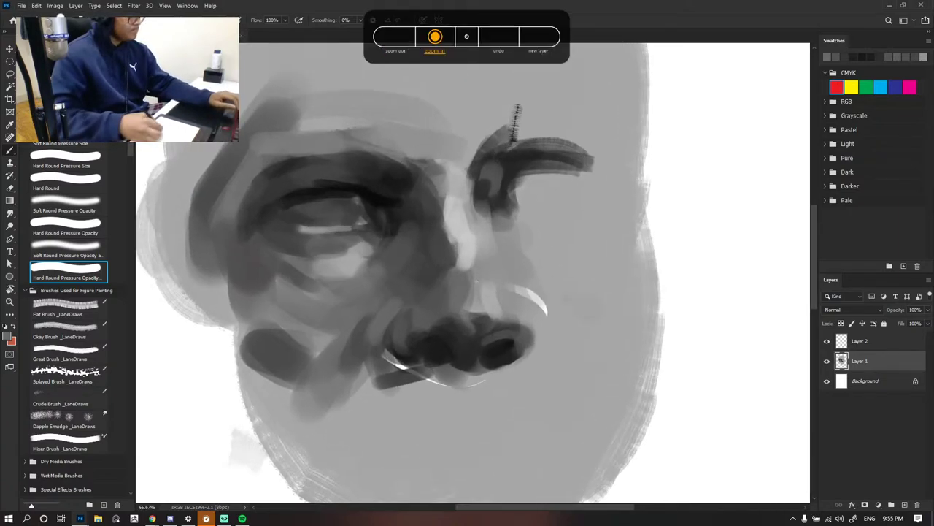
left_click_drag(499, 327, 485, 349)
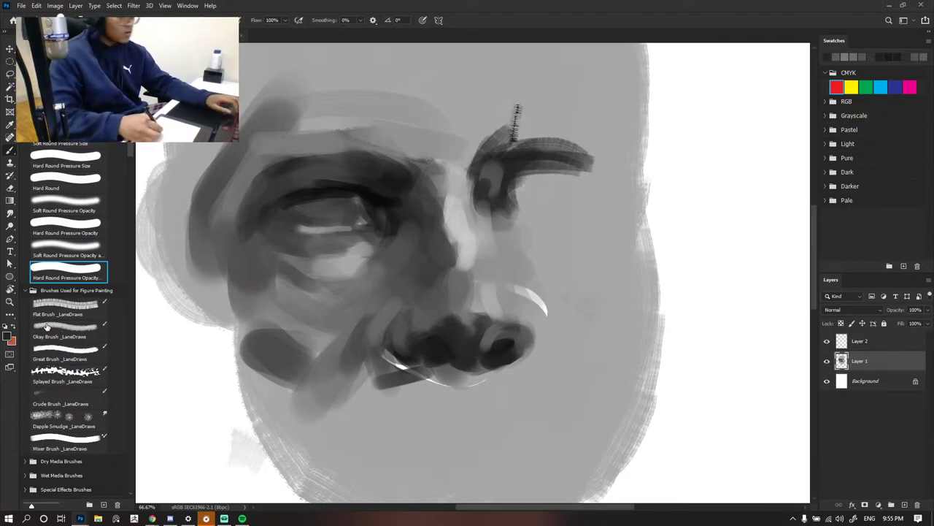
- Undo the dark stroke along the left nostril's top and soften that edge with a sampled grey
mouse_move(448, 343)
left_mouse_down()
mouse_move(428, 343)
mouse_move(432, 352)
mouse_move(430, 317)
left_mouse_up()
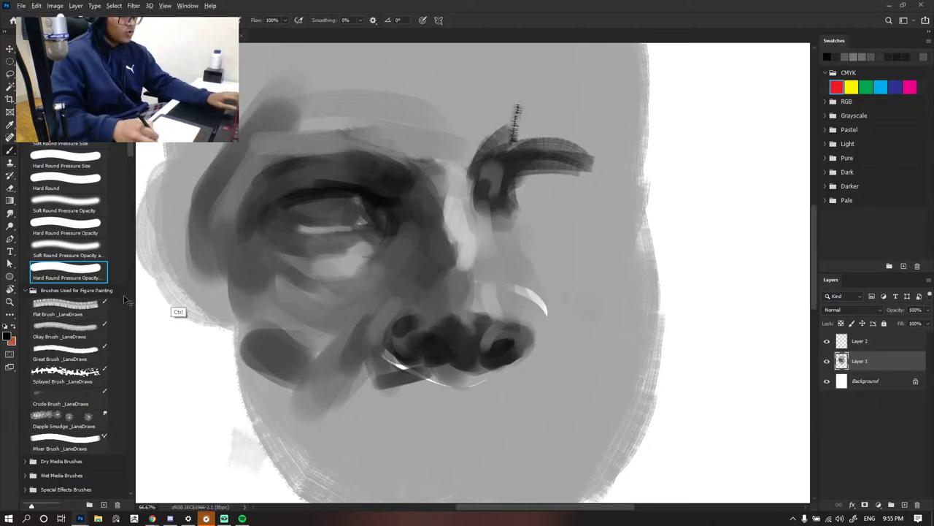
key("ctrl+z")
left_click(407, 325, "alt")
left_click(425, 323)
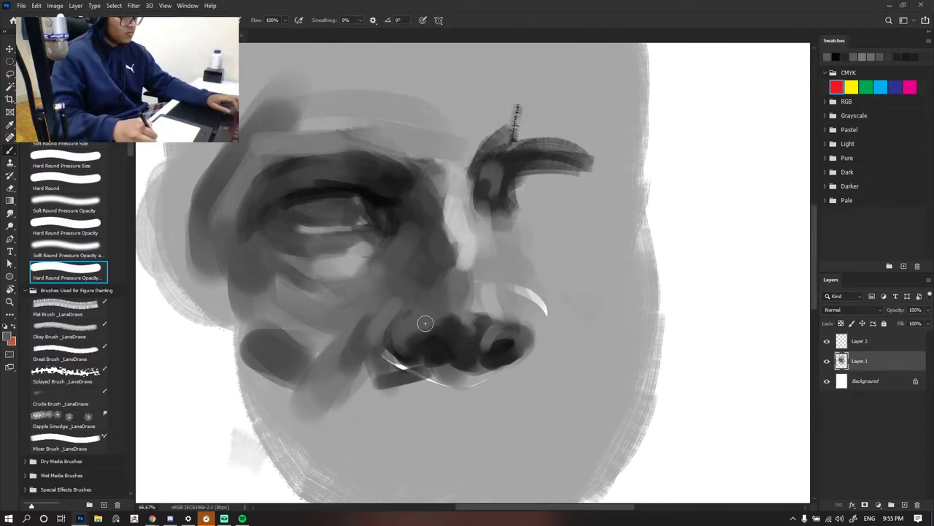
- Compare the painted nose with the reference photo and examine the whole portrait from a distance
key("ctrl+Tab")
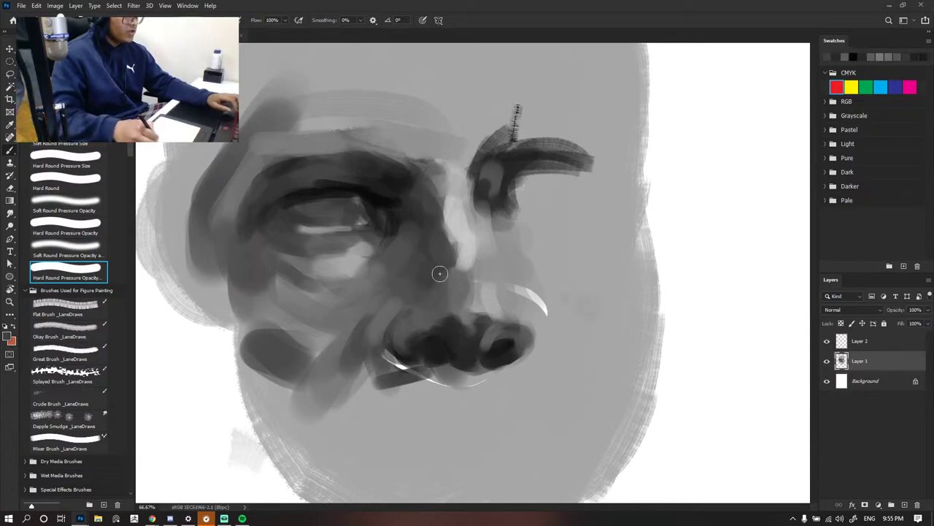
key("ctrl+Tab")
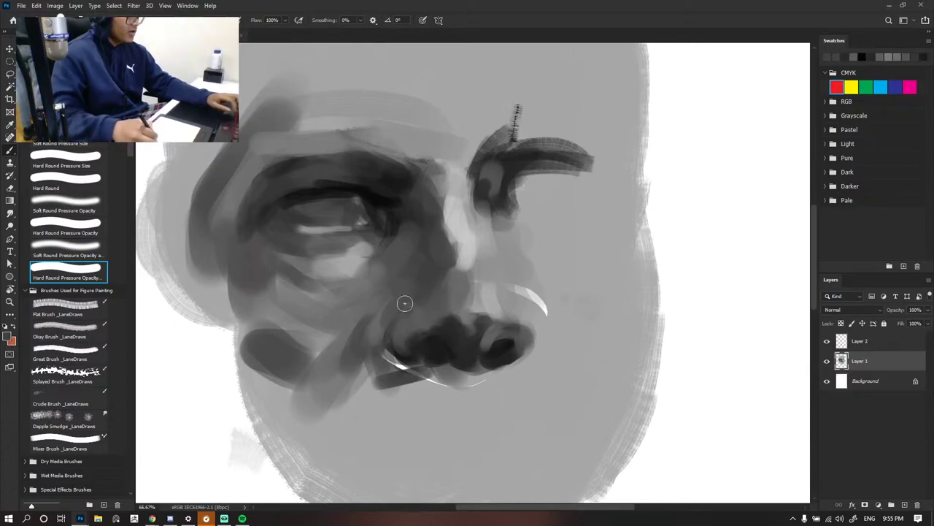
key("ctrl+Tab")
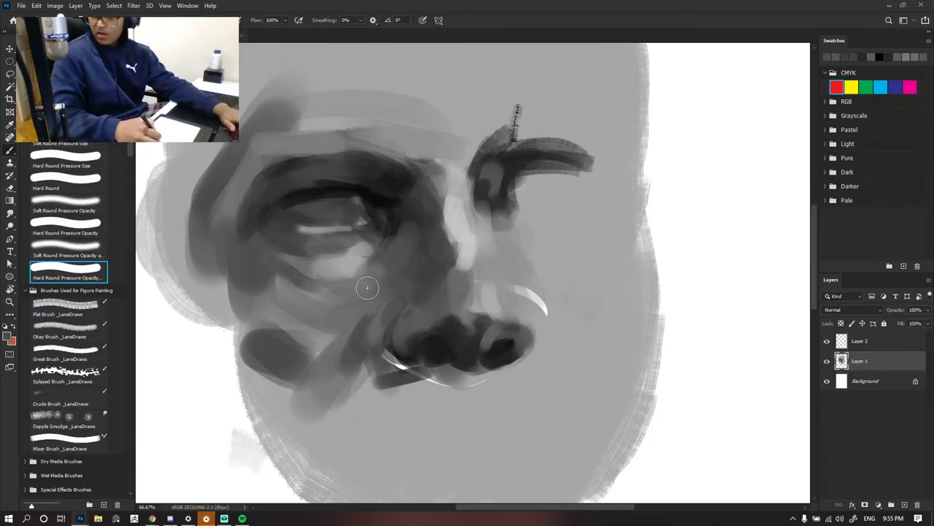
key("ctrl+Tab")
key("ctrl+Tab")
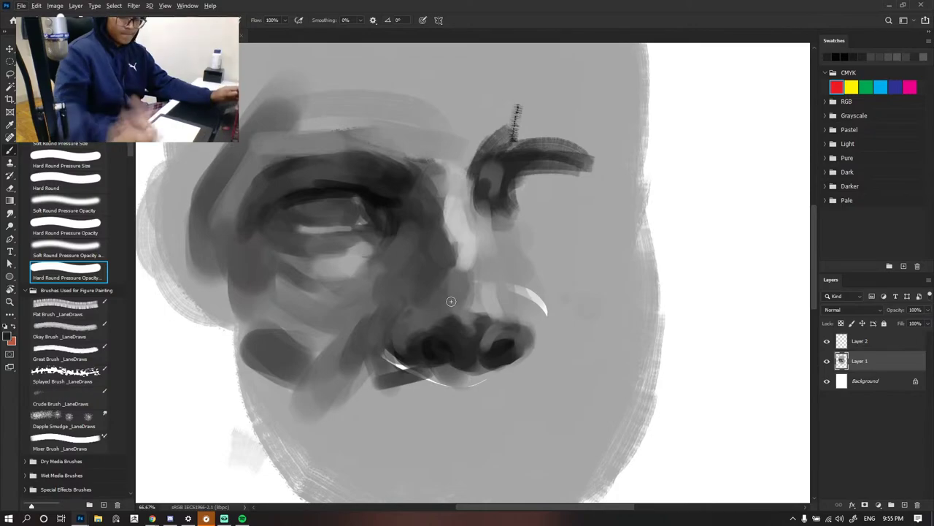
key("ctrl+minus")
key("ctrl+minus")
key("ctrl+minus")
key("ctrl+minus")
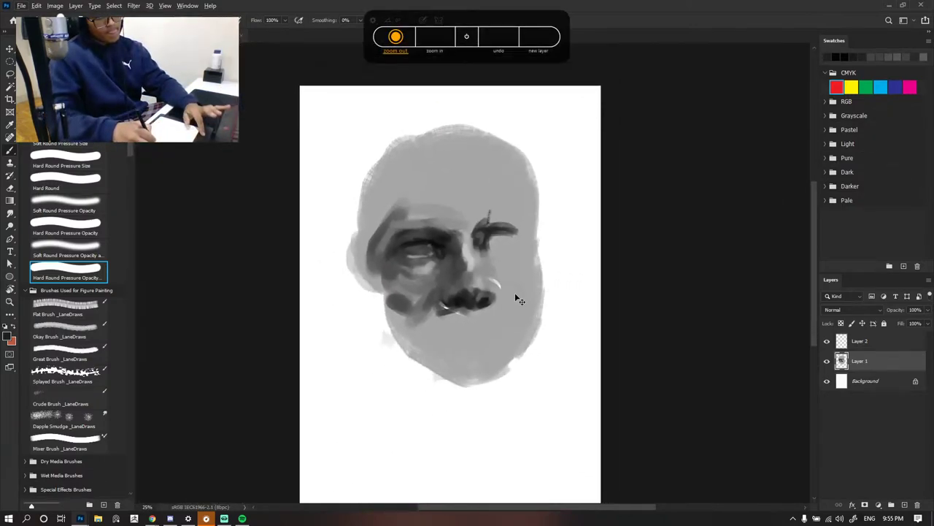
key("ctrl+plus")
key("ctrl+plus")
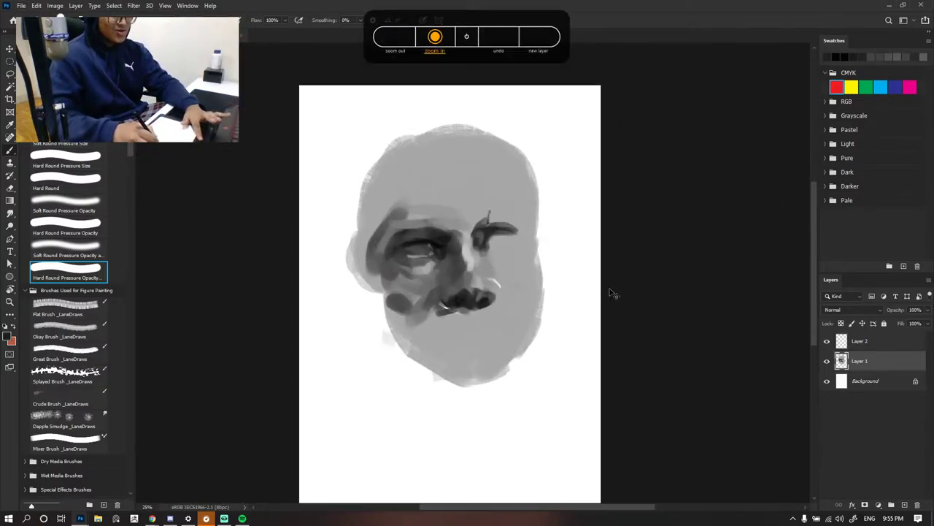
key("ctrl+plus")
key("ctrl+plus")
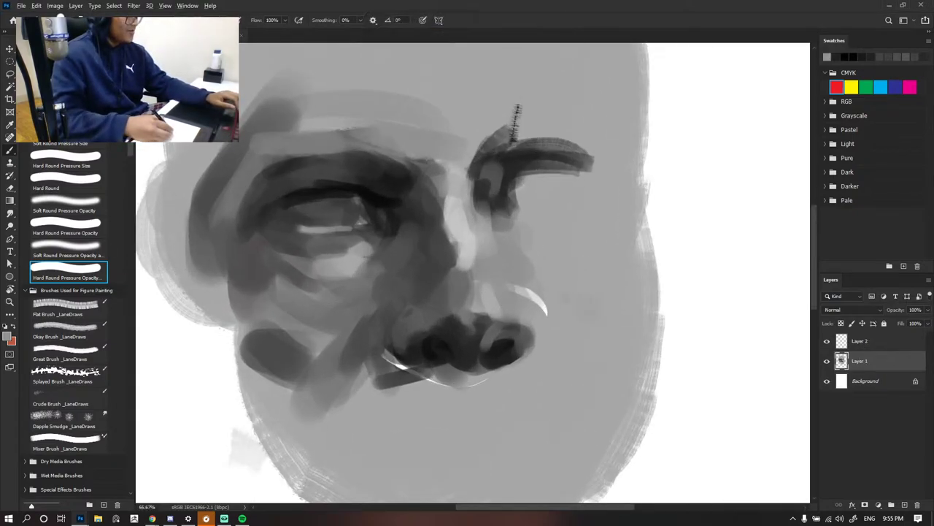
- Refine the shadow edge along the nose bridge up toward the brow with short strokes of sampled dark and mid greys
left_click_drag(479, 276, 499, 289)
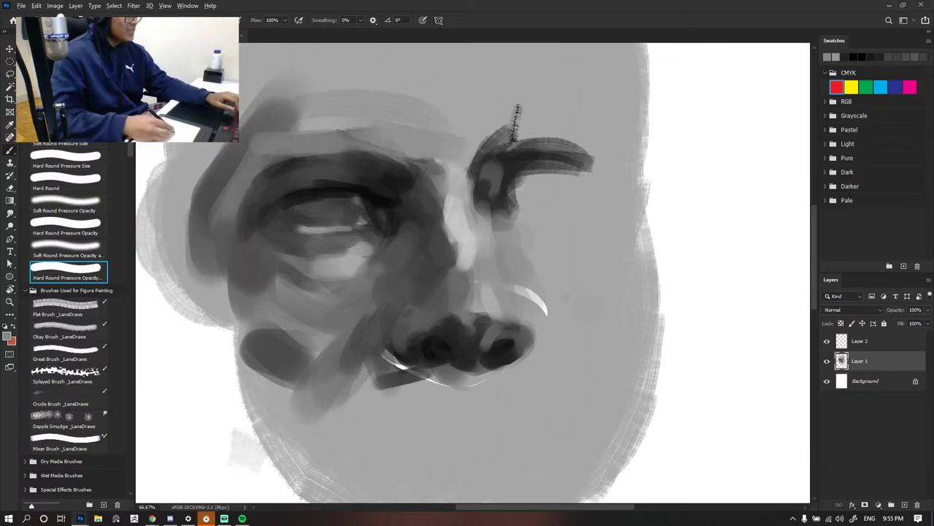
left_click(443, 235, "alt")
left_click_drag(447, 247, 460, 266)
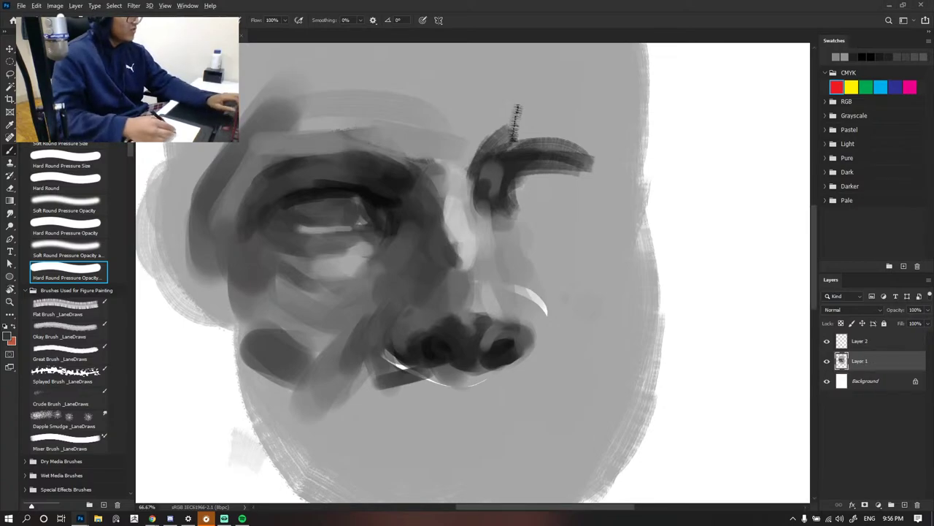
left_click(414, 243, "alt")
left_click_drag(441, 214, 447, 230)
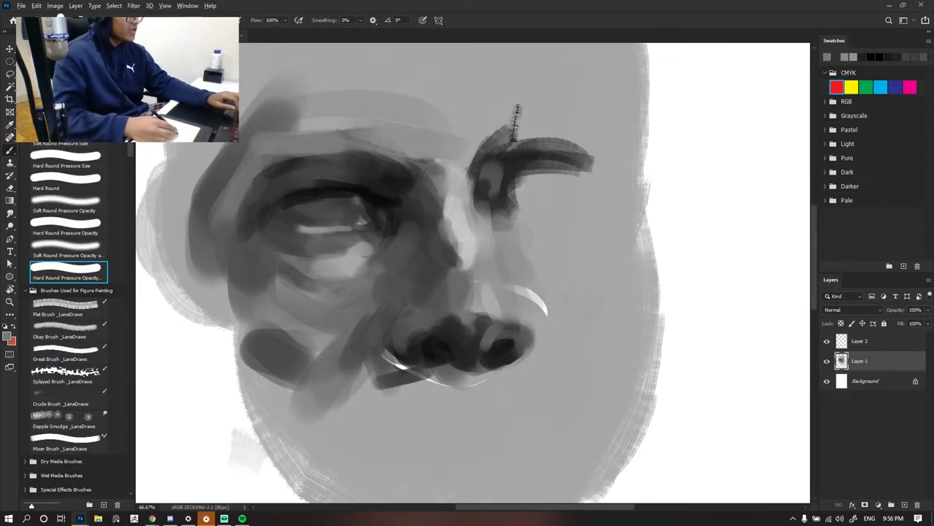
left_click(439, 192, "alt")
left_click_drag(442, 187, 435, 176)
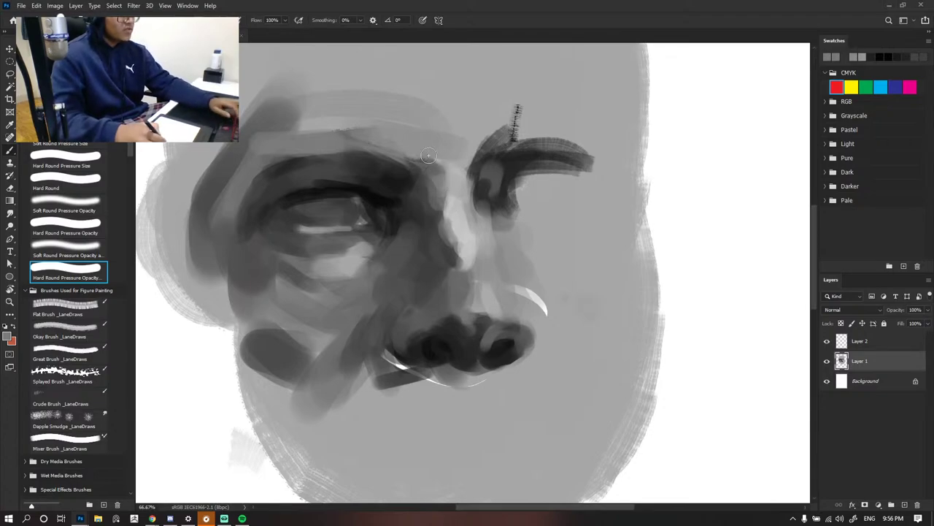
- Check the reference photo and lighten the upper edge of the shadow between the nostrils with a sampled mid grey
key("ctrl+Tab")
key("ctrl+Tab")
left_click_drag(427, 313, 405, 261)
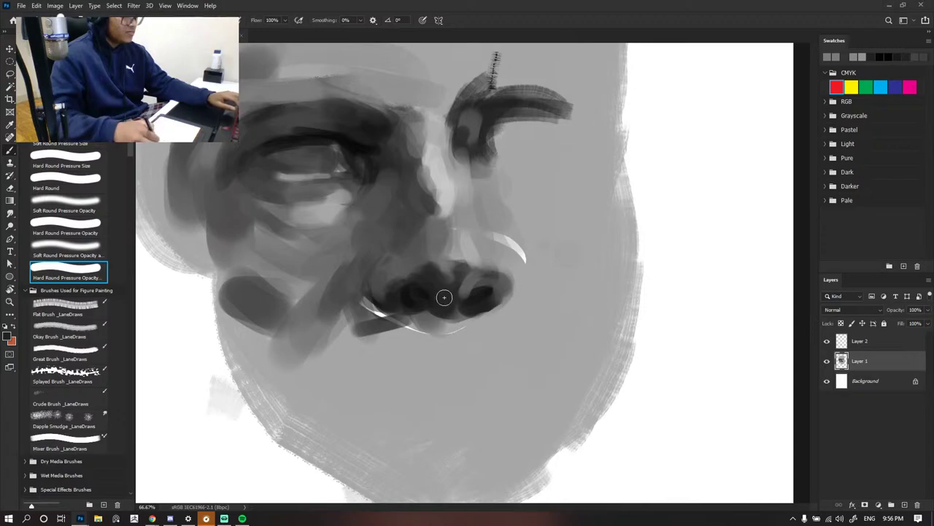
left_click(424, 252, "alt")
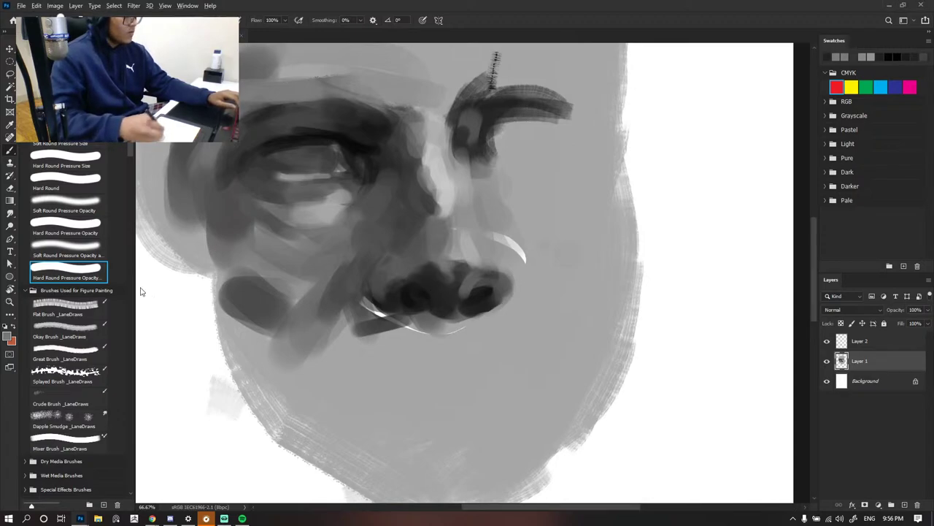
mouse_move(435, 271)
left_mouse_down()
mouse_move(411, 265)
mouse_move(445, 271)
left_mouse_up()
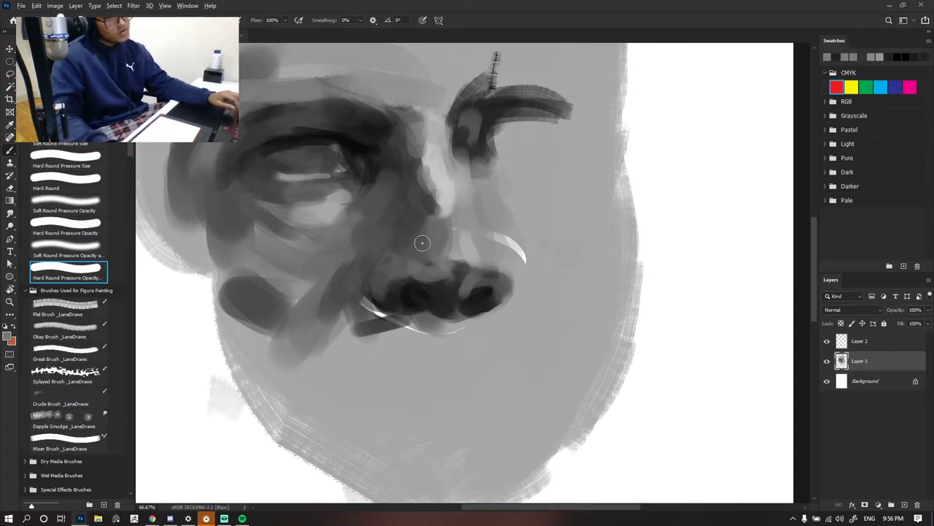
- Examine the overall values of the face and nose at several viewing distances
key("ctrl+minus")
key("ctrl+minus")
key("ctrl+minus")
key("ctrl+minus")
key("ctrl+minus")
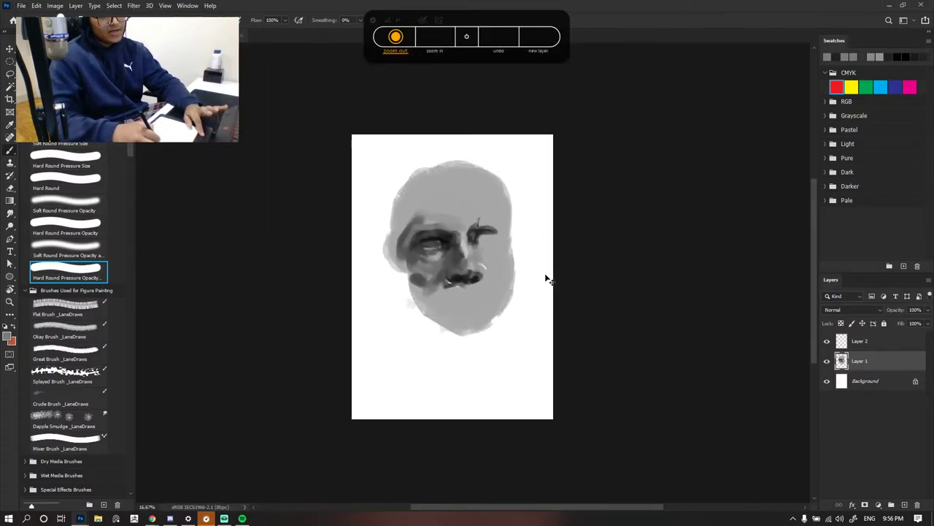
key("ctrl+minus")
key("ctrl+plus")
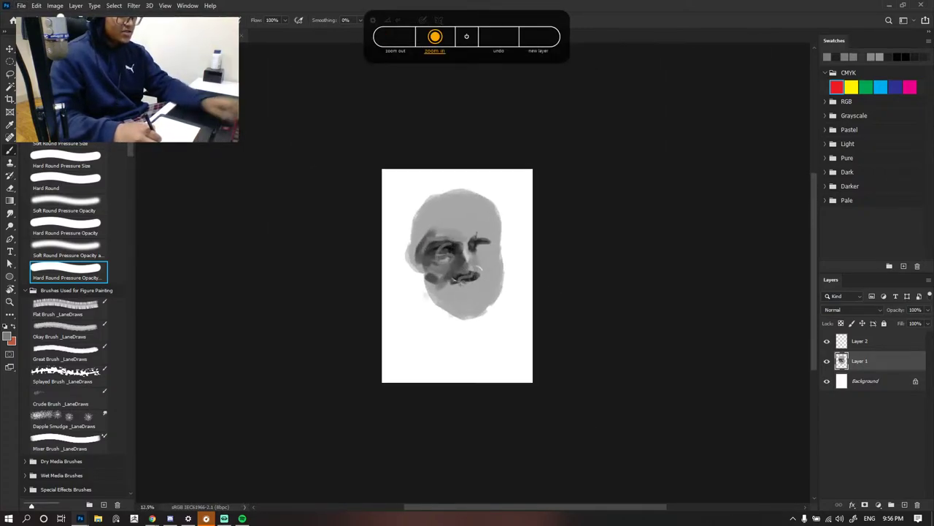
key("ctrl+plus")
key("ctrl+plus")
key("ctrl+plus")
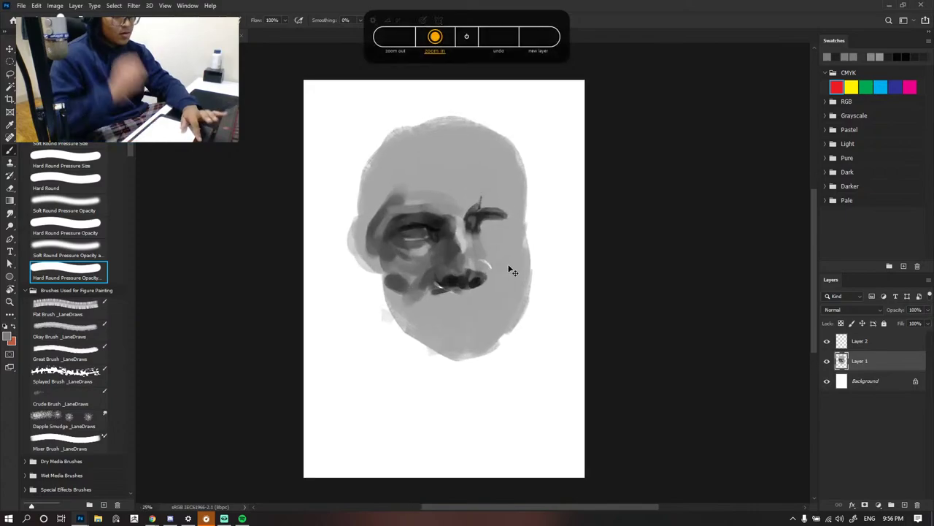
key("ctrl+plus")
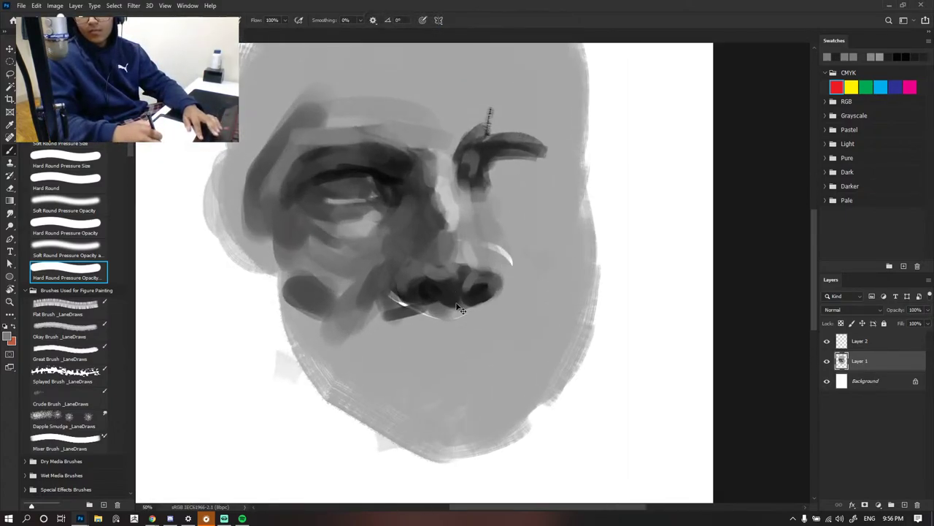
key("ctrl+plus")
key("ctrl+minus")
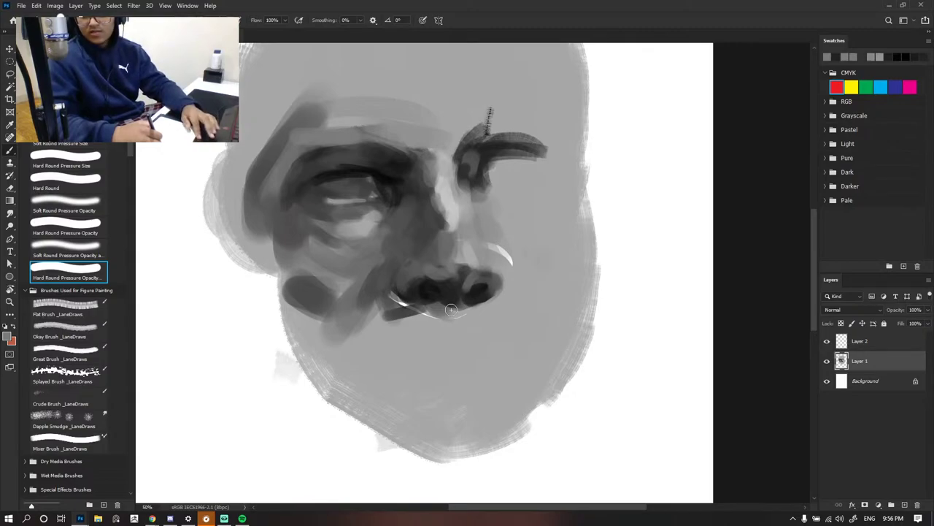
key("ctrl+plus")
key("ctrl+minus")
key("ctrl+minus")
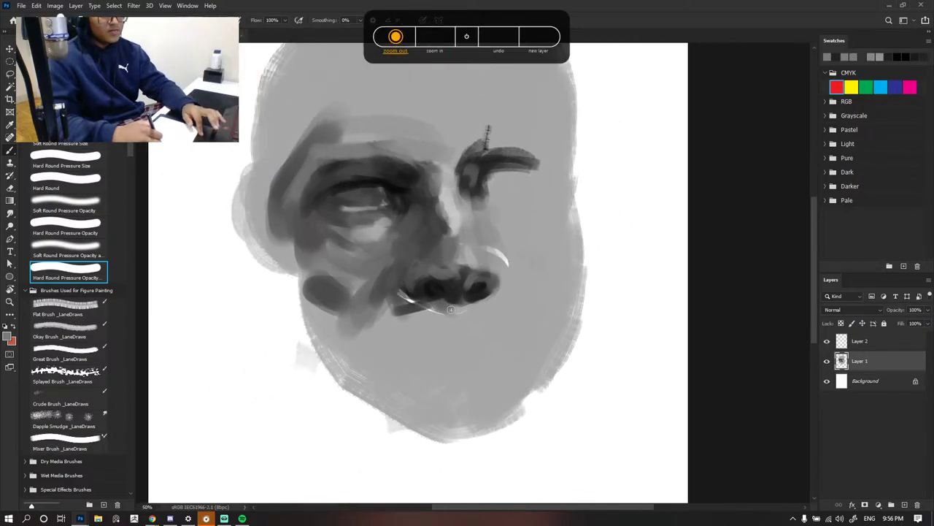
key("ctrl+plus")
key("ctrl+minus")
key("ctrl+plus")
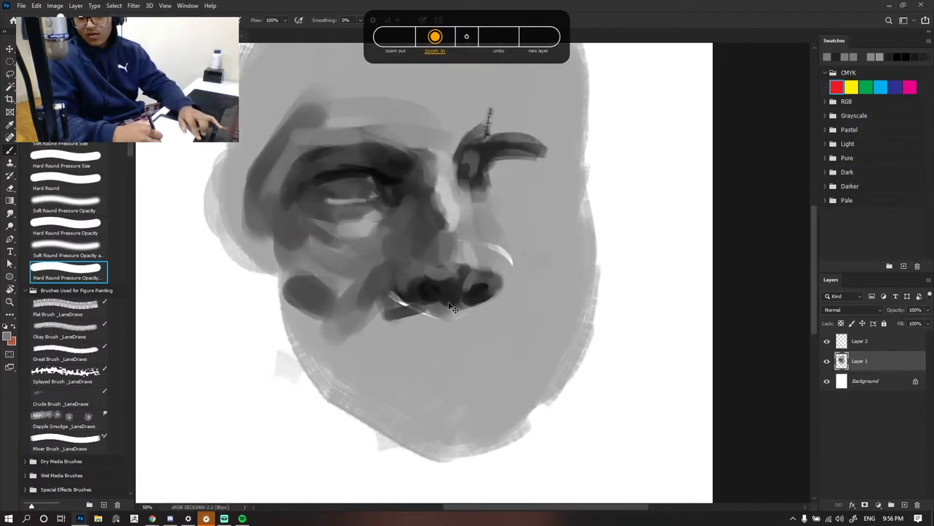
key("ctrl+minus")
key("ctrl+plus")
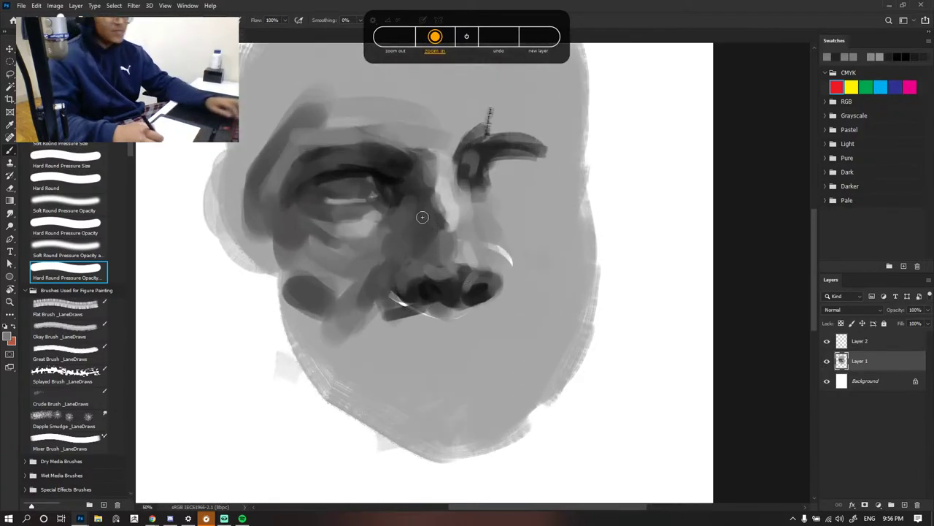
- Deepen the left nostril's dark core and blend the wing around it with sampled greys, comparing with the reference photo
mouse_move(421, 276)
left_mouse_down()
mouse_move(399, 285)
mouse_move(411, 304)
left_mouse_up()
left_click(413, 295, "alt")
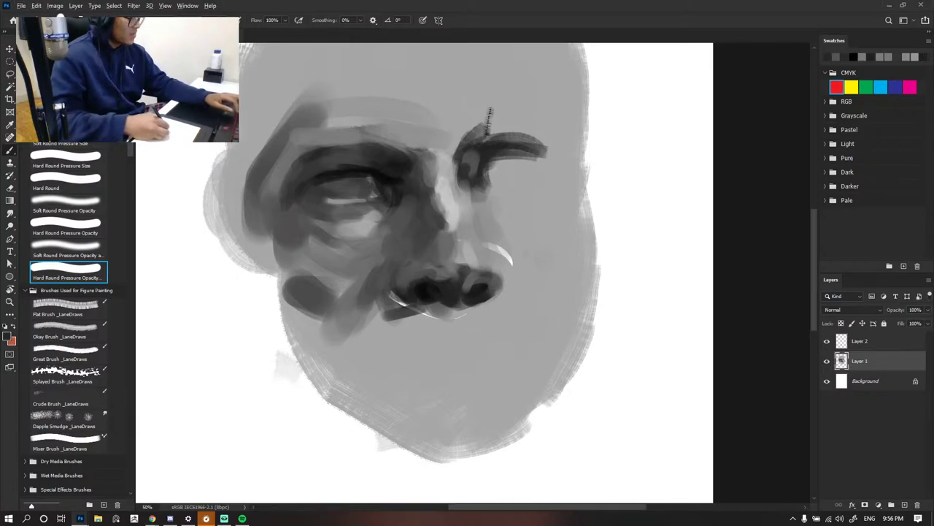
left_click(402, 264, "alt")
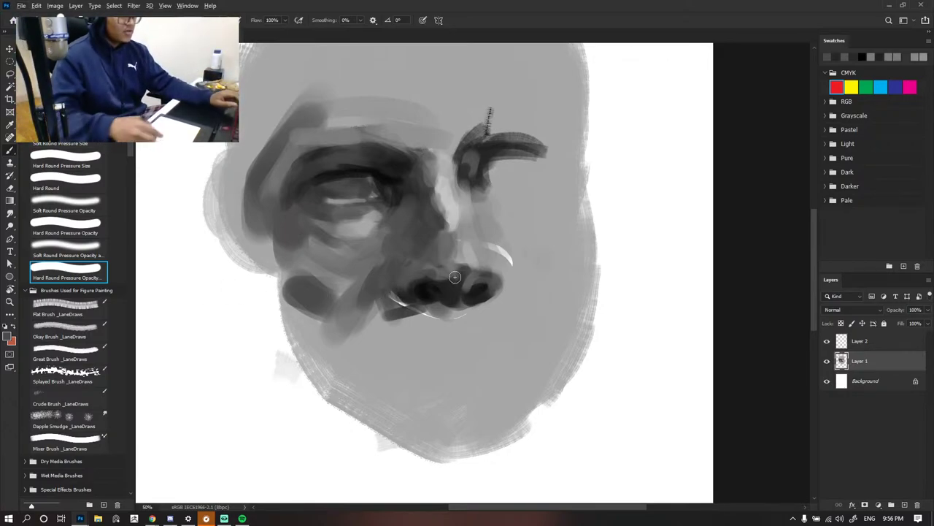
key("ctrl+plus")
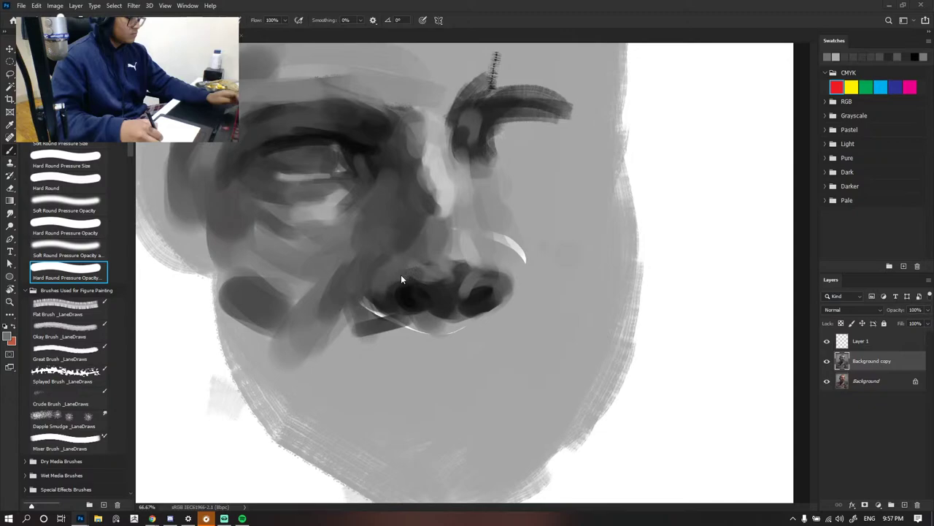
key("ctrl+Tab")
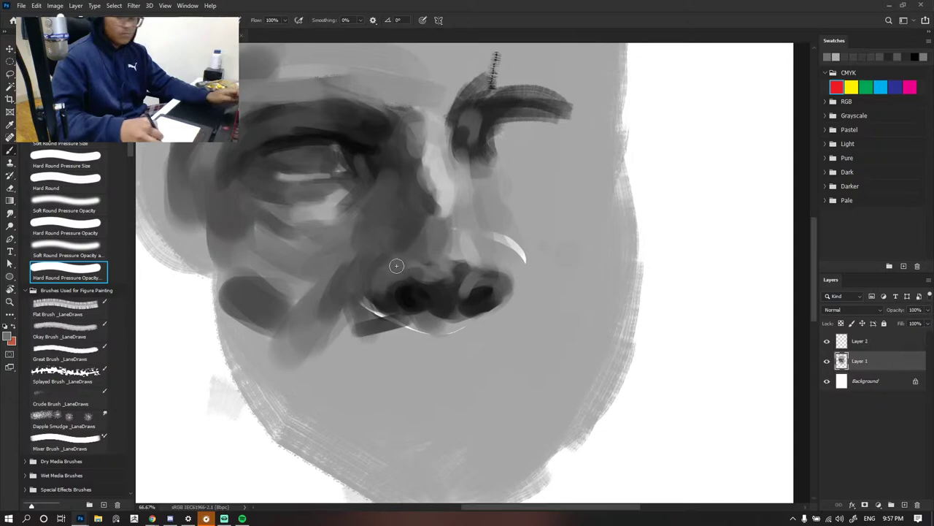